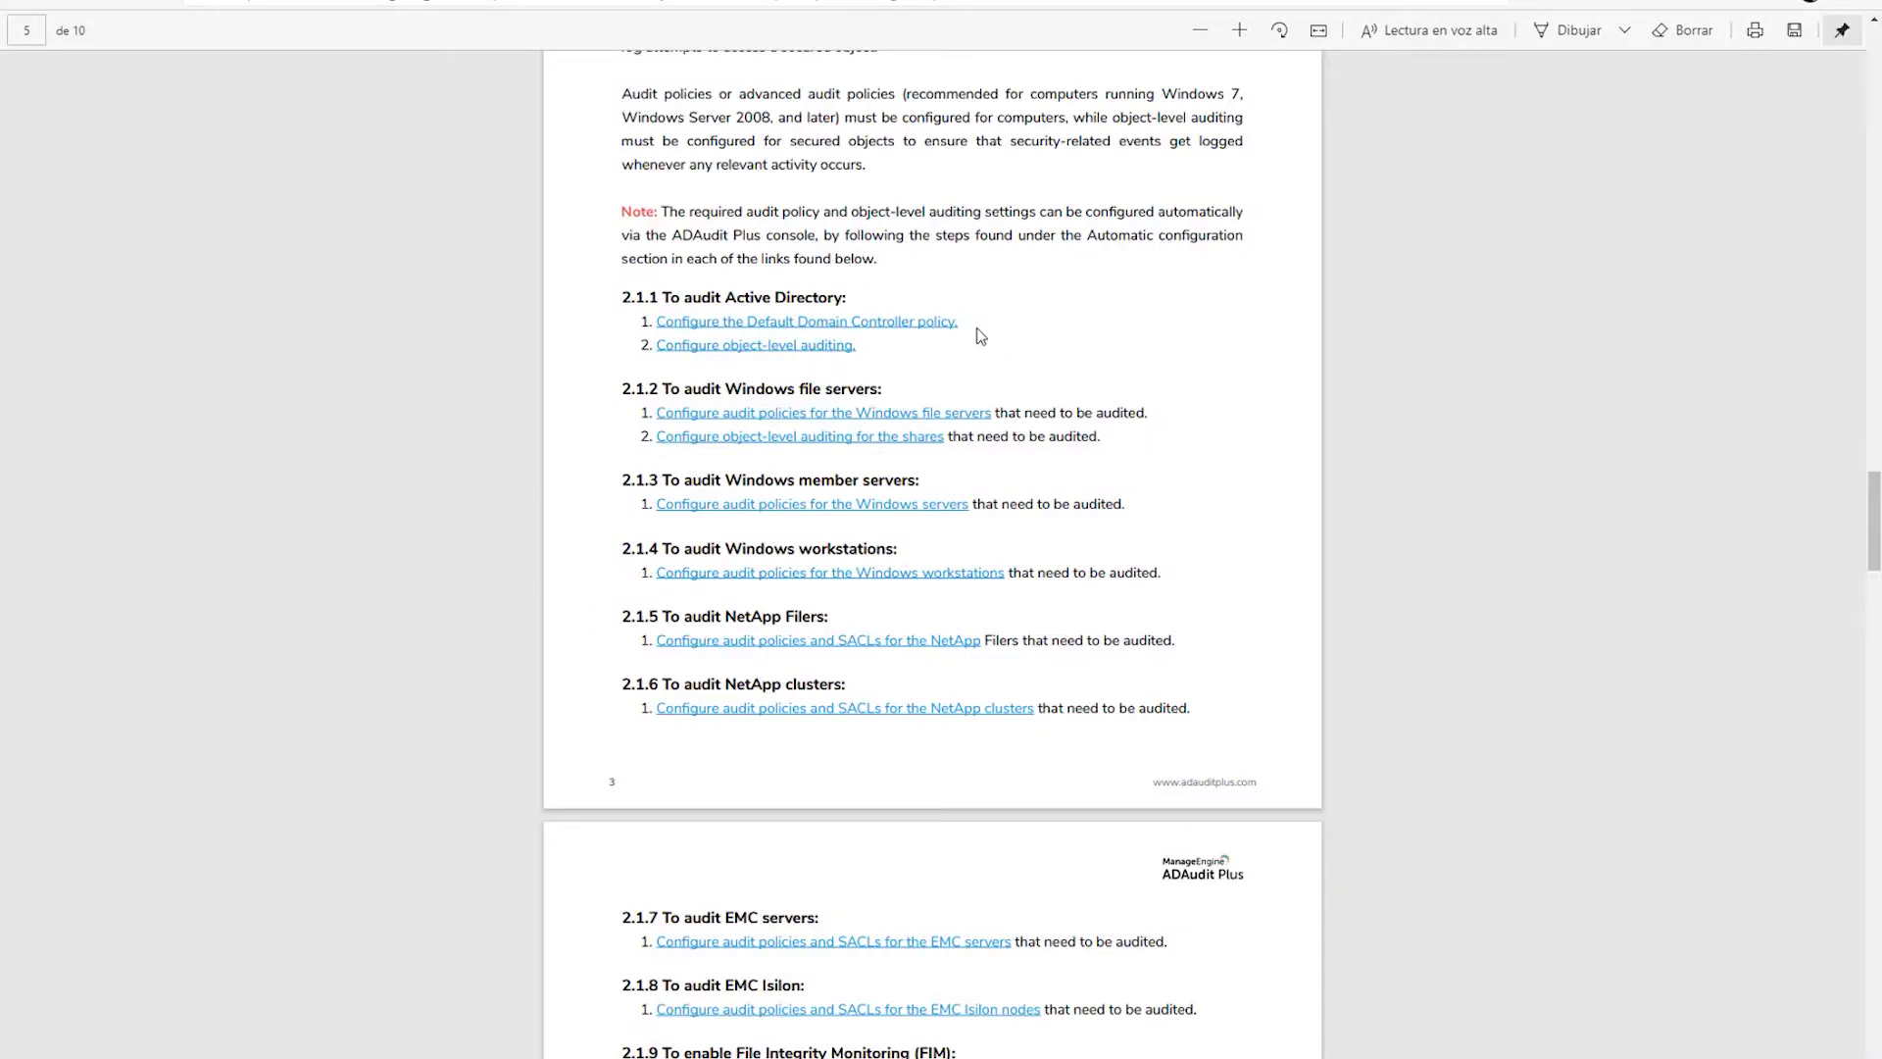
- Open the section 2.1 link 'Configure the Default Domain Controller policy' in a new tab
{"action": "scroll", "coordinate": [980, 336], "scroll_direction": "up", "scroll_amount": 1}
{"action": "scroll", "coordinate": [980, 336], "scroll_direction": "up", "scroll_amount": 3}
{"action": "scroll", "coordinate": [980, 336], "scroll_direction": "down", "scroll_amount": 5}
{"action": "scroll", "coordinate": [979, 329], "scroll_direction": "up", "scroll_amount": 1}
{"action": "scroll", "coordinate": [979, 329], "scroll_direction": "up", "scroll_amount": 1}
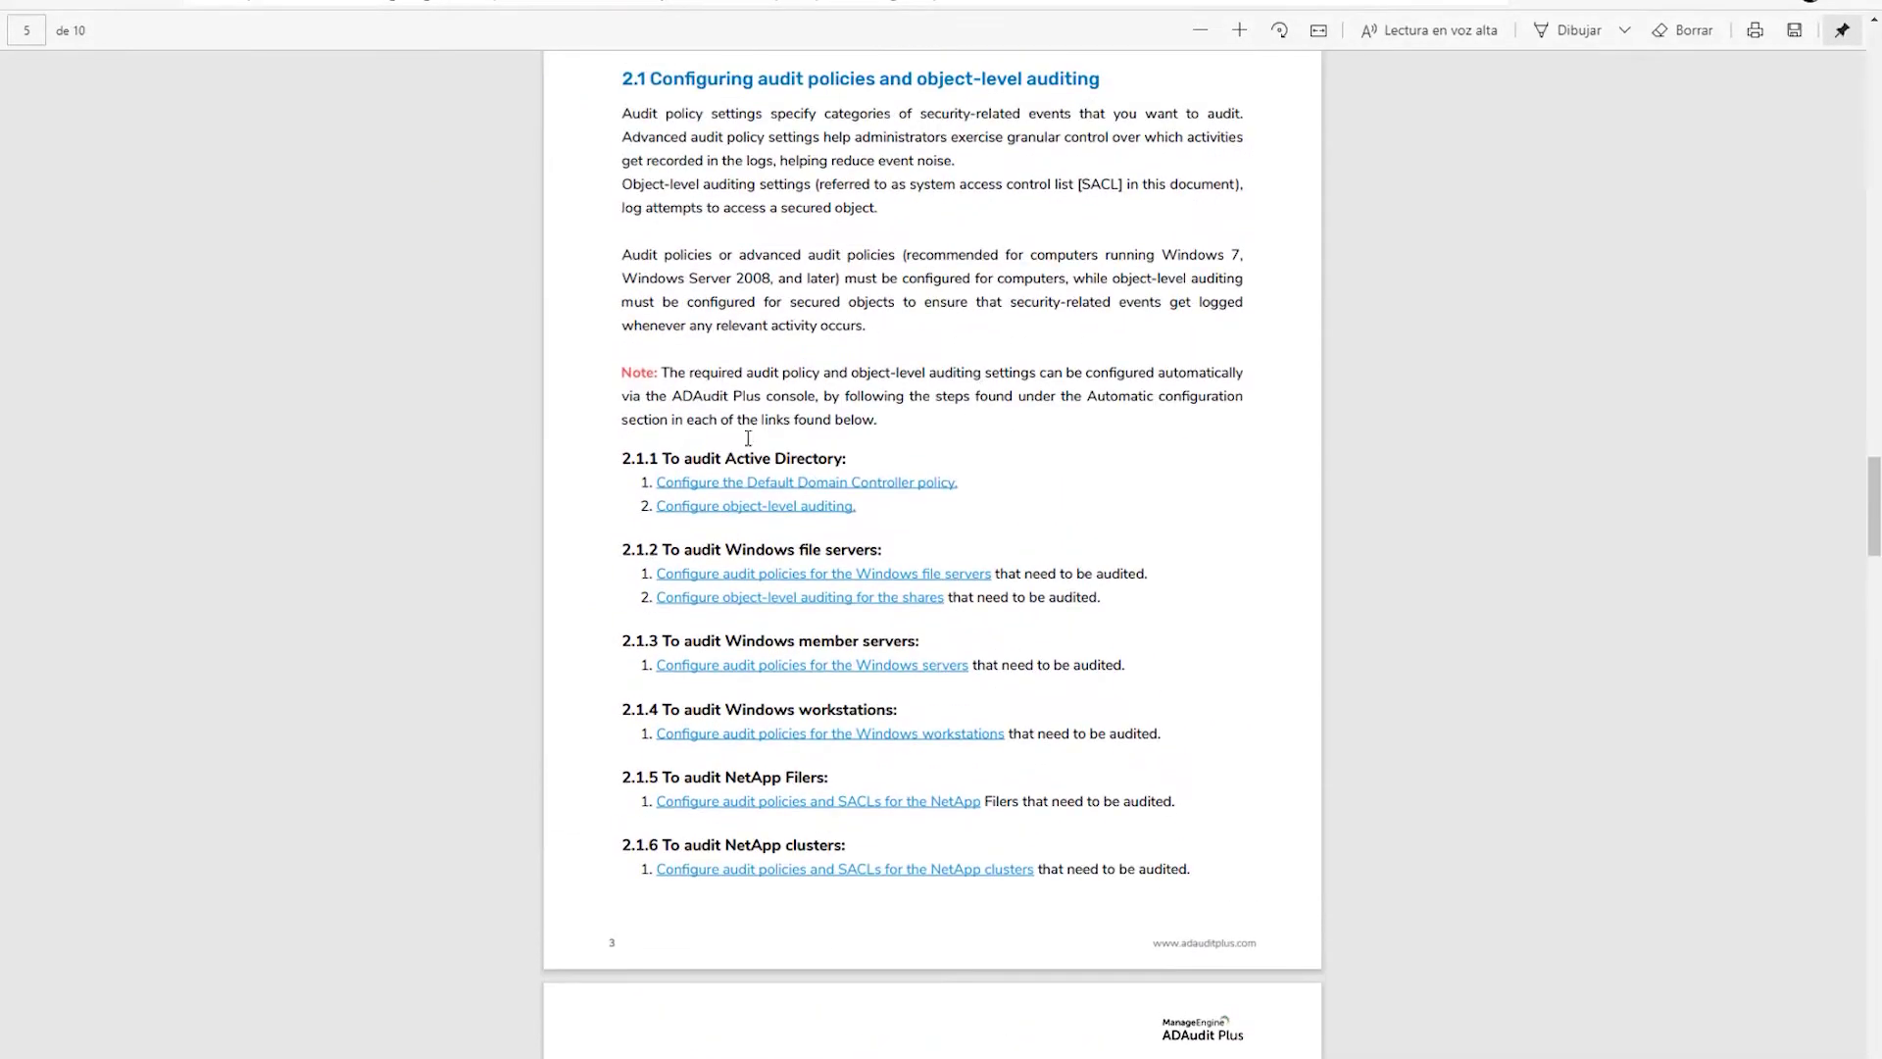
{"action": "right_click", "coordinate": [838, 493]}
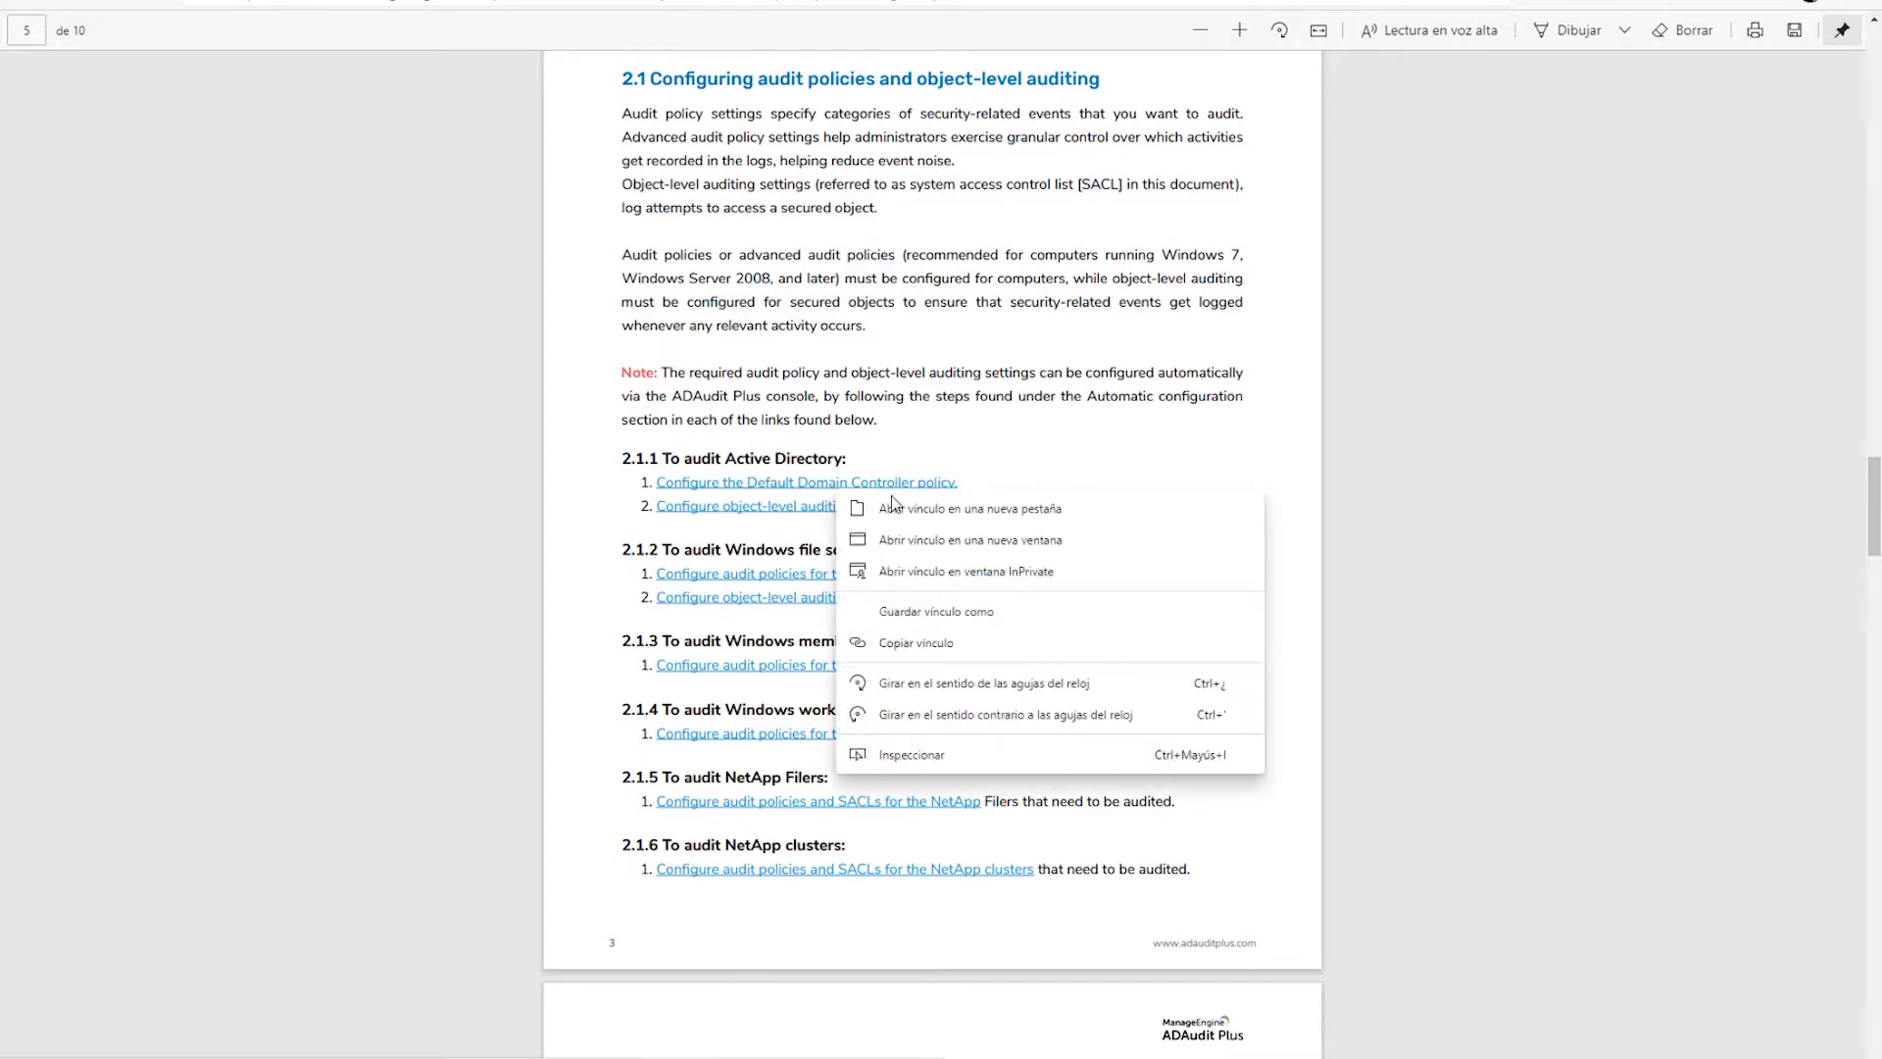
{"action": "left_click", "coordinate": [864, 505]}
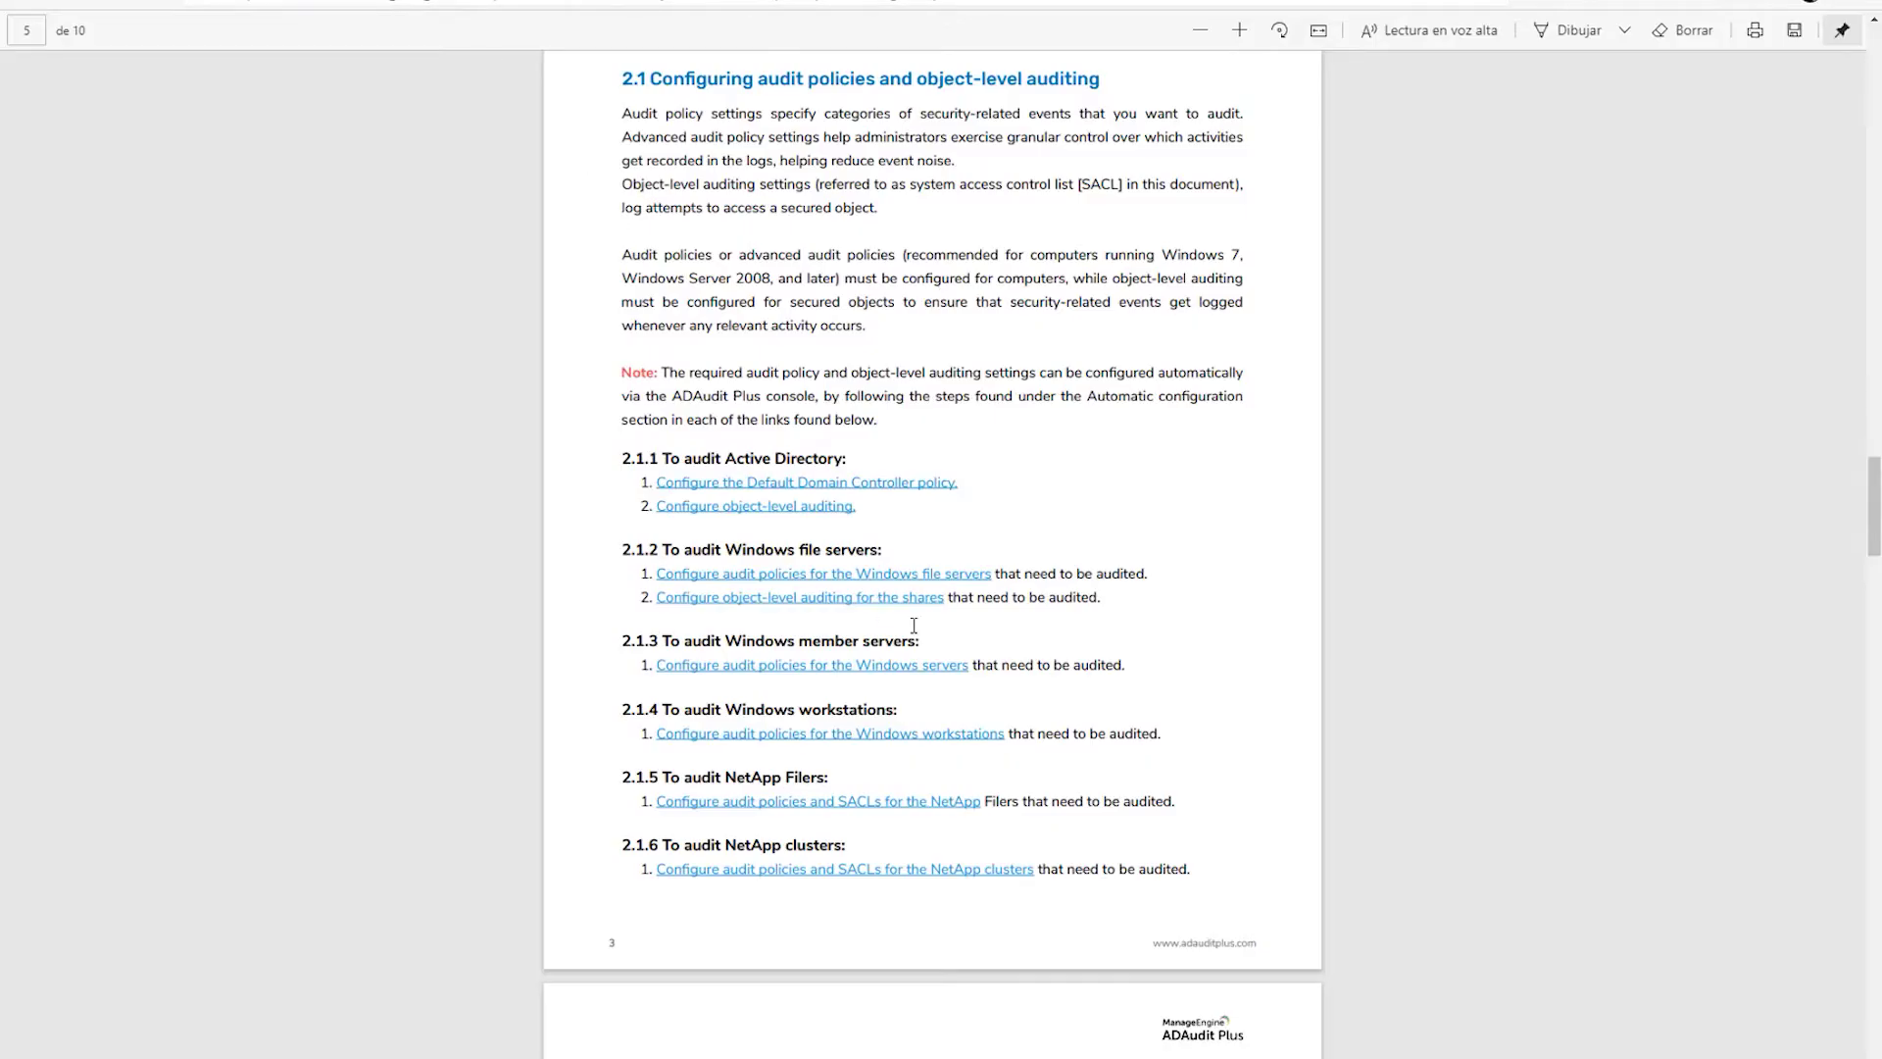
- Open the Windows file servers audit-policy guide link in a new tab
{"action": "scroll", "coordinate": [914, 623], "scroll_direction": "down", "scroll_amount": 3}
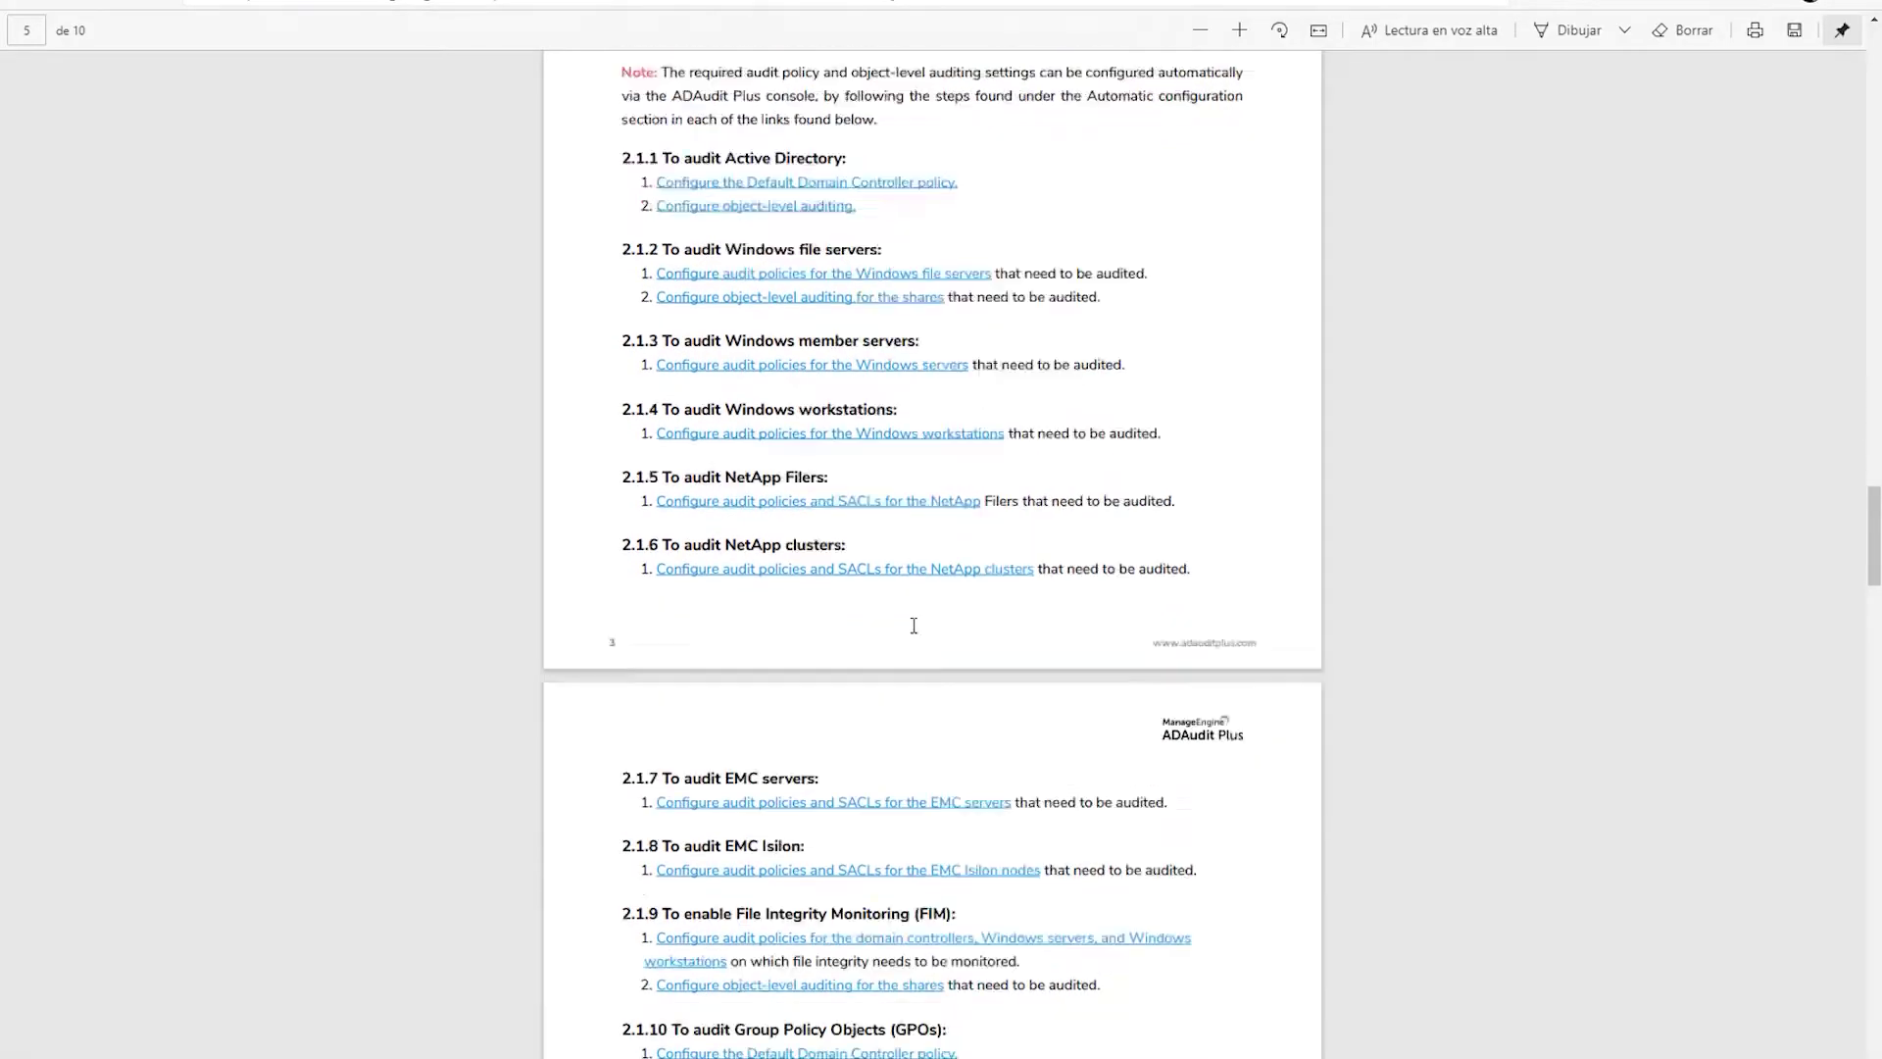
{"action": "scroll", "coordinate": [914, 625], "scroll_direction": "down", "scroll_amount": 2}
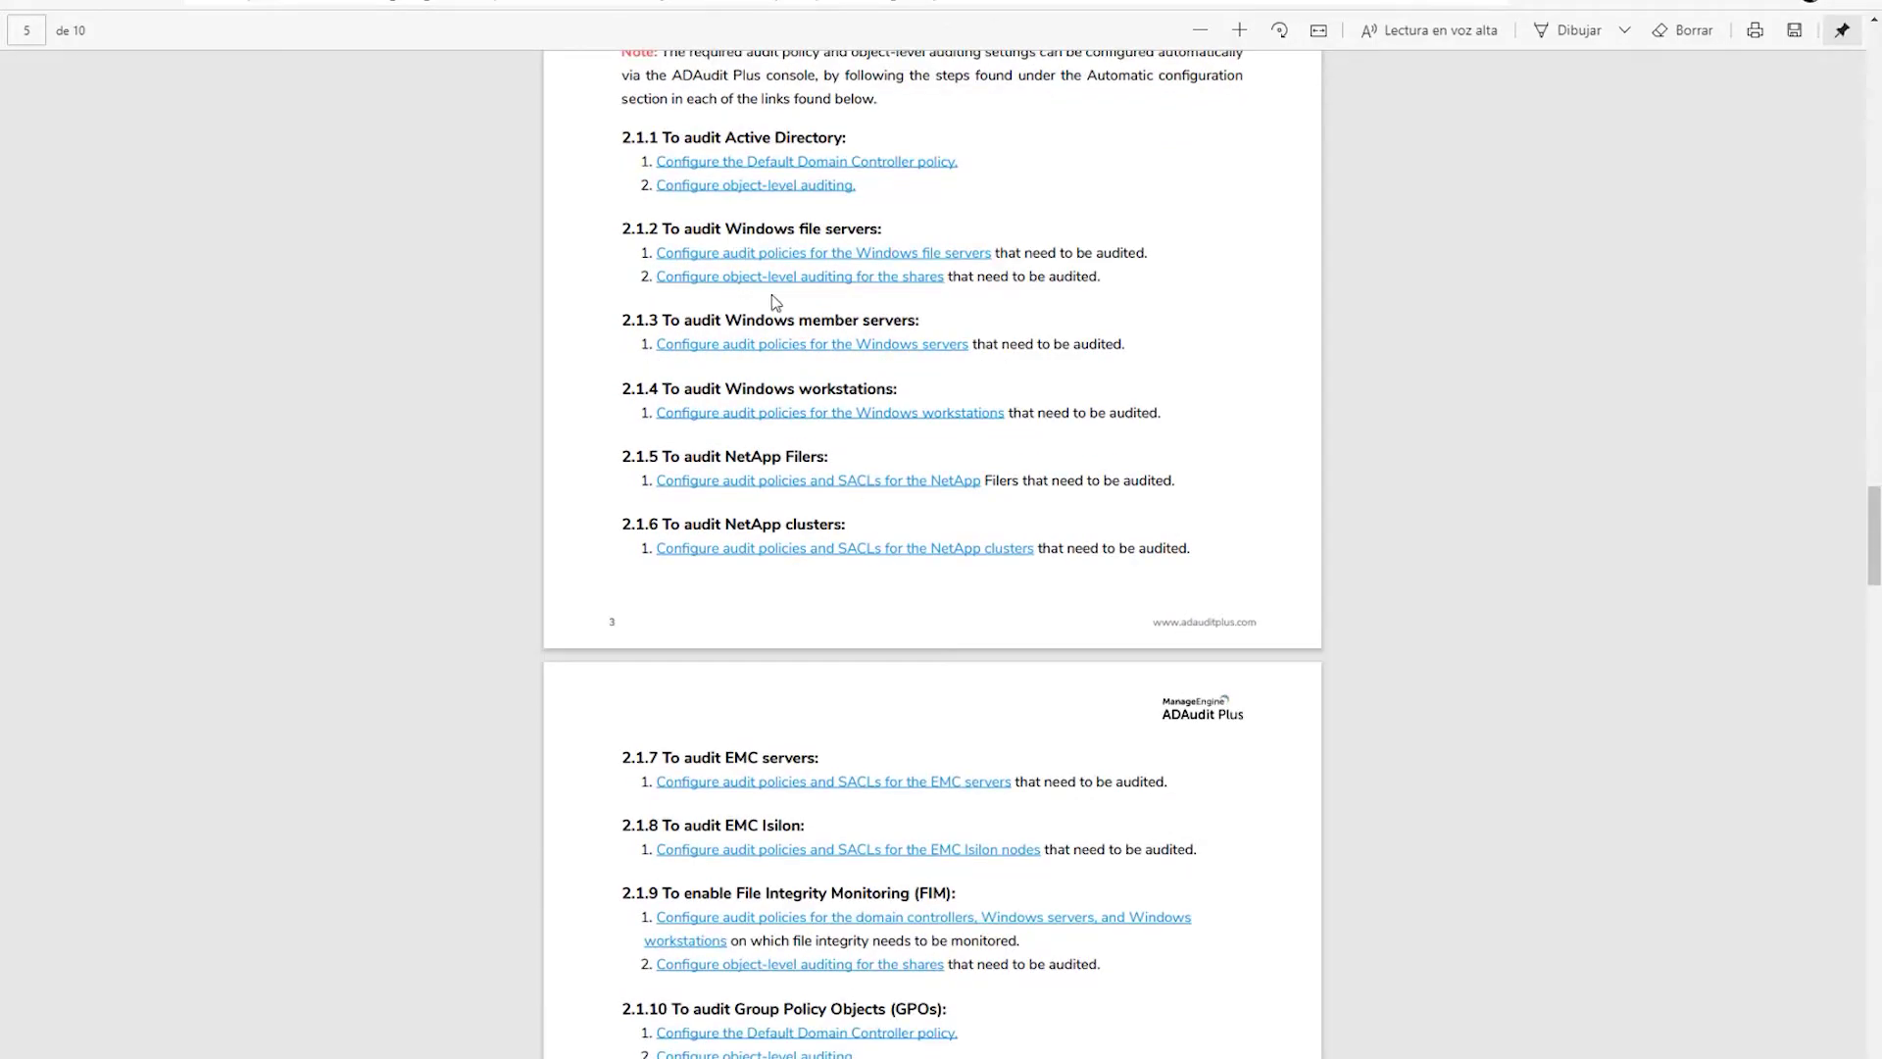
{"action": "right_click", "coordinate": [860, 263]}
{"action": "left_click", "coordinate": [921, 279]}
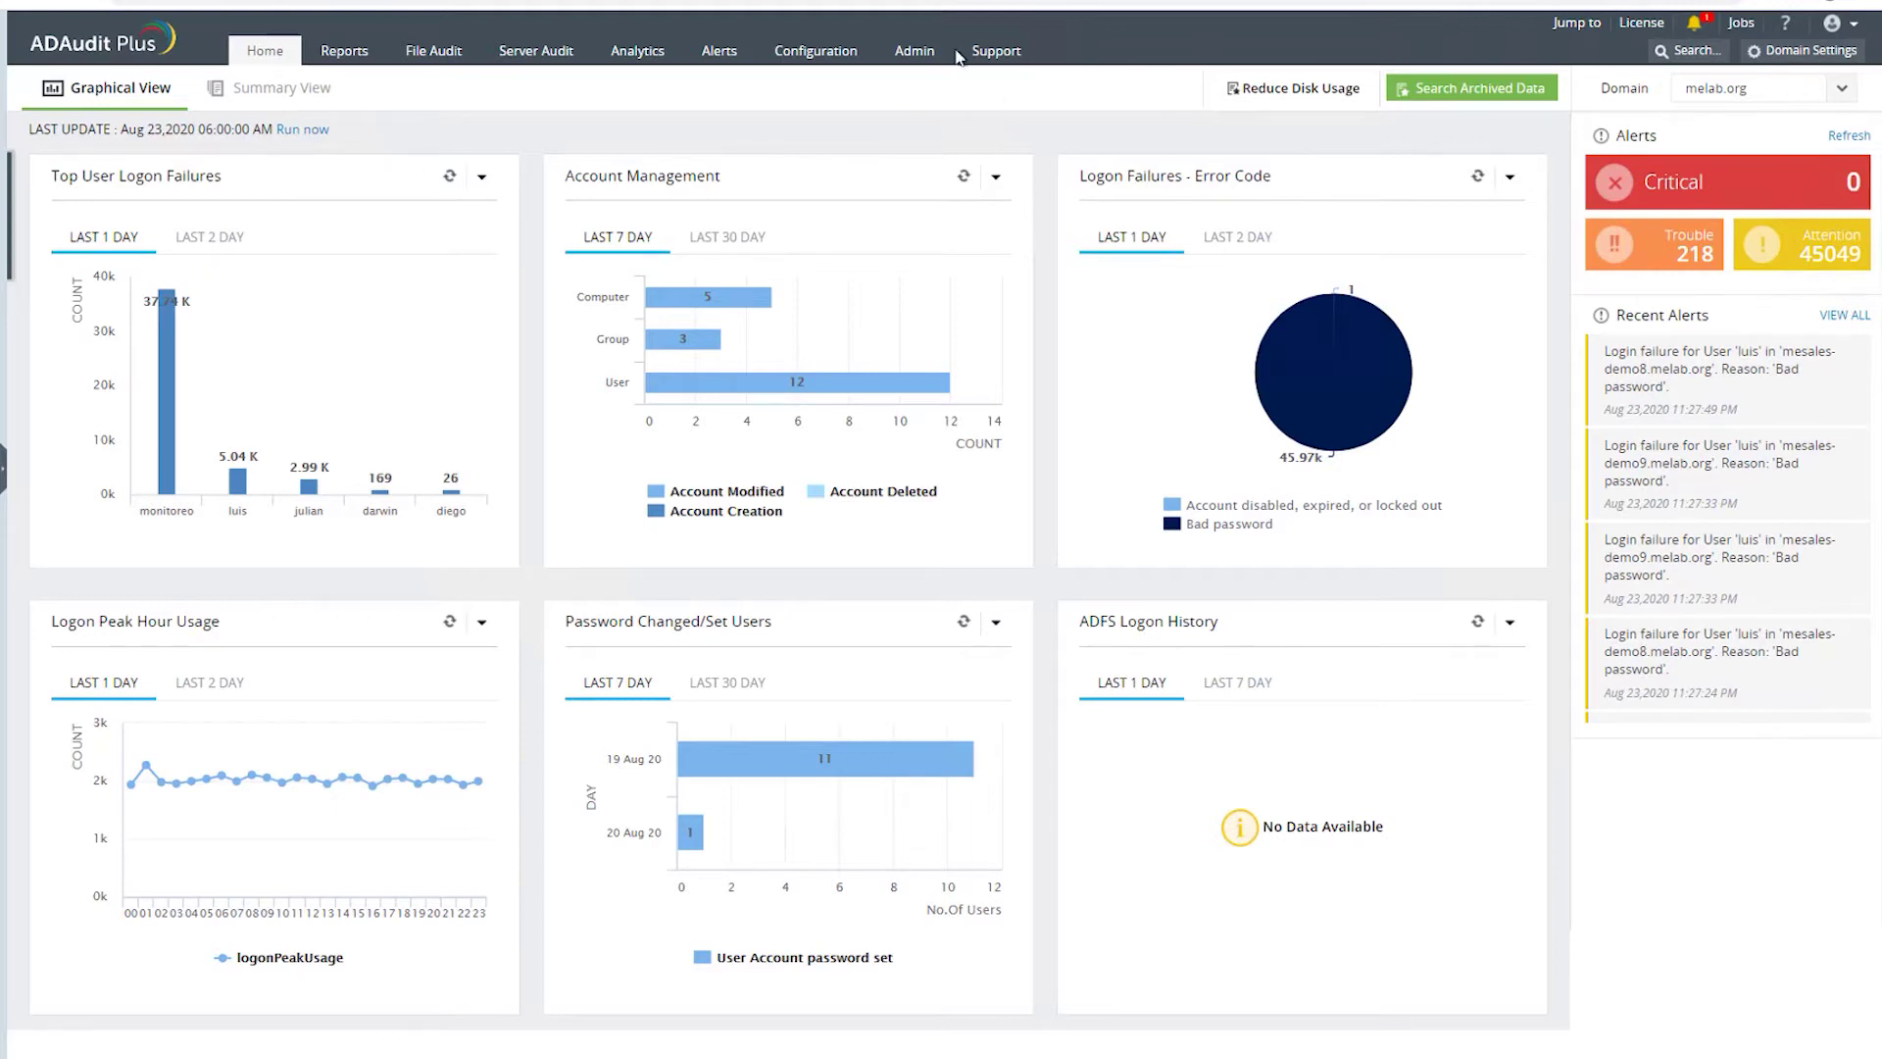
- Go to the Admin tab's Connection Settings page (web port 8081, SSL 8444, syslog 514)
{"action": "left_click", "coordinate": [919, 55]}
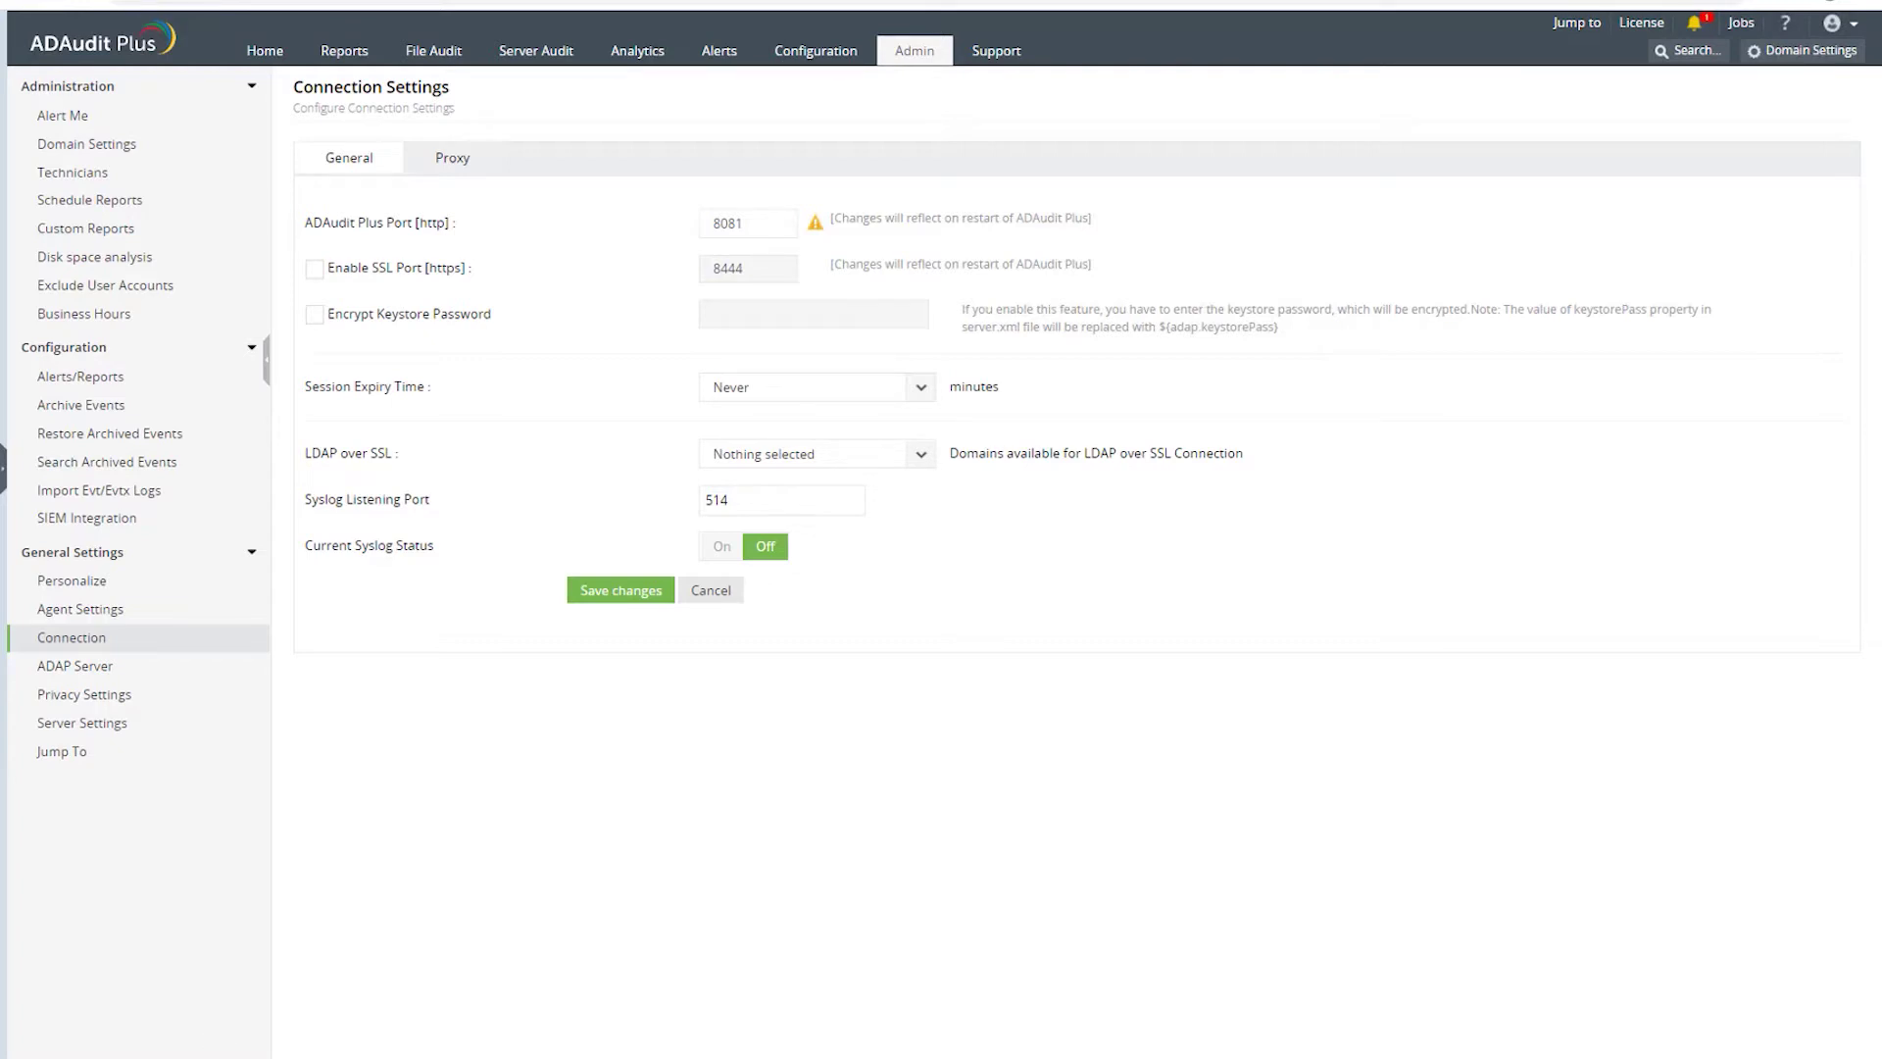
- Browse the ADAudit Plus Start-menu group and the Install ADAudit Plus Service shortcut options, then close the menu
{"action": "key", "text": "super"}
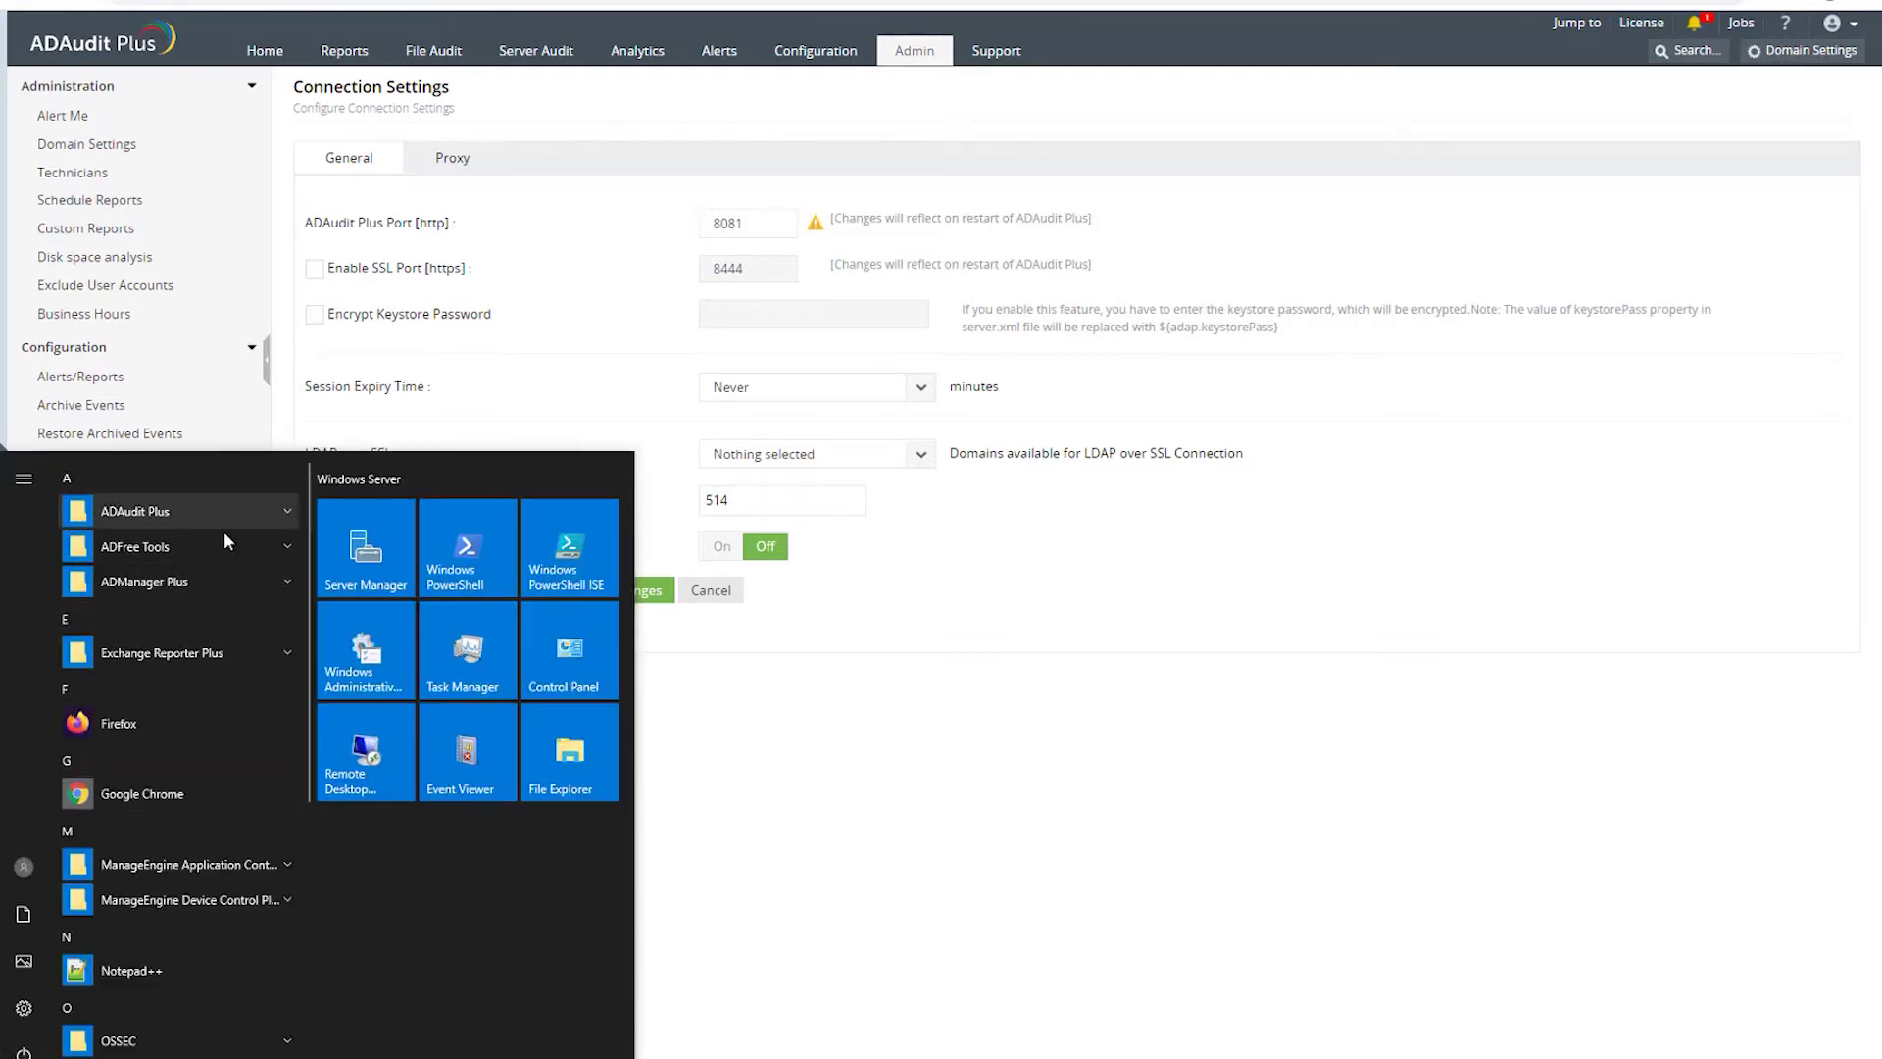
{"action": "left_click", "coordinate": [285, 514]}
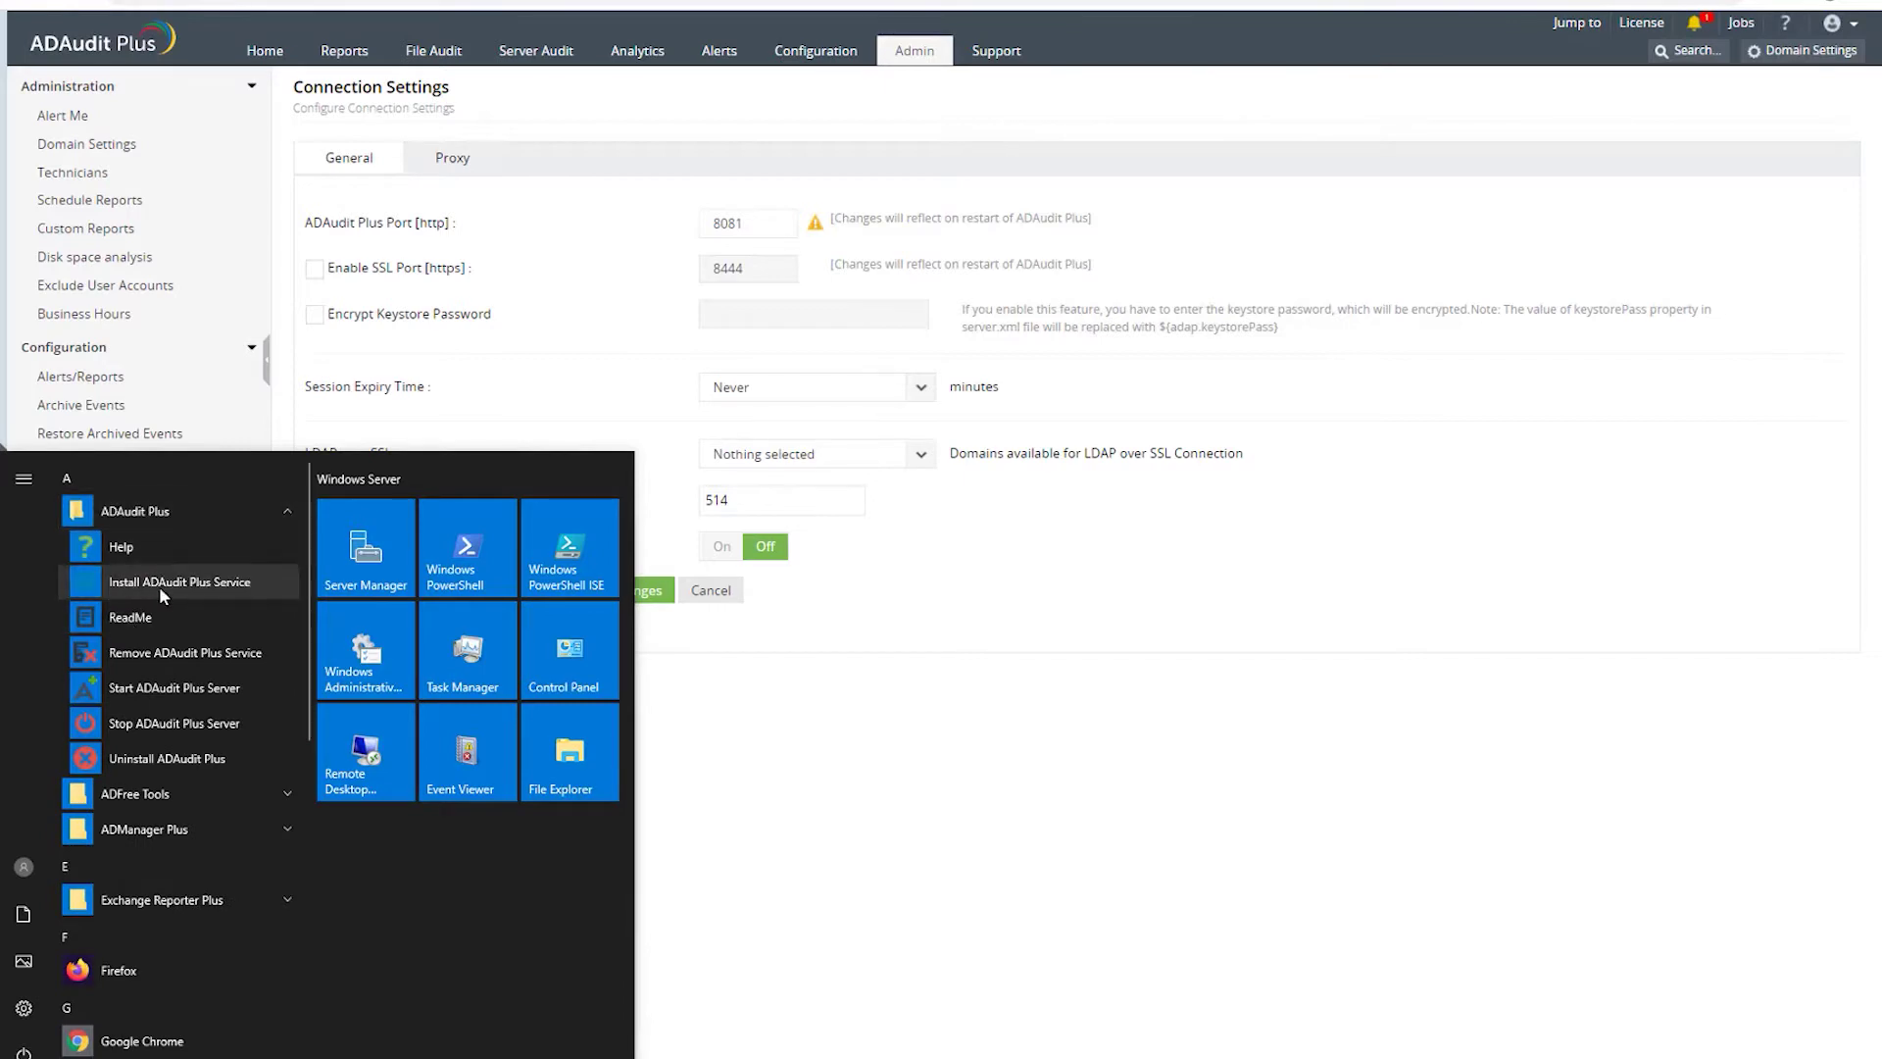
{"action": "right_click", "coordinate": [192, 580]}
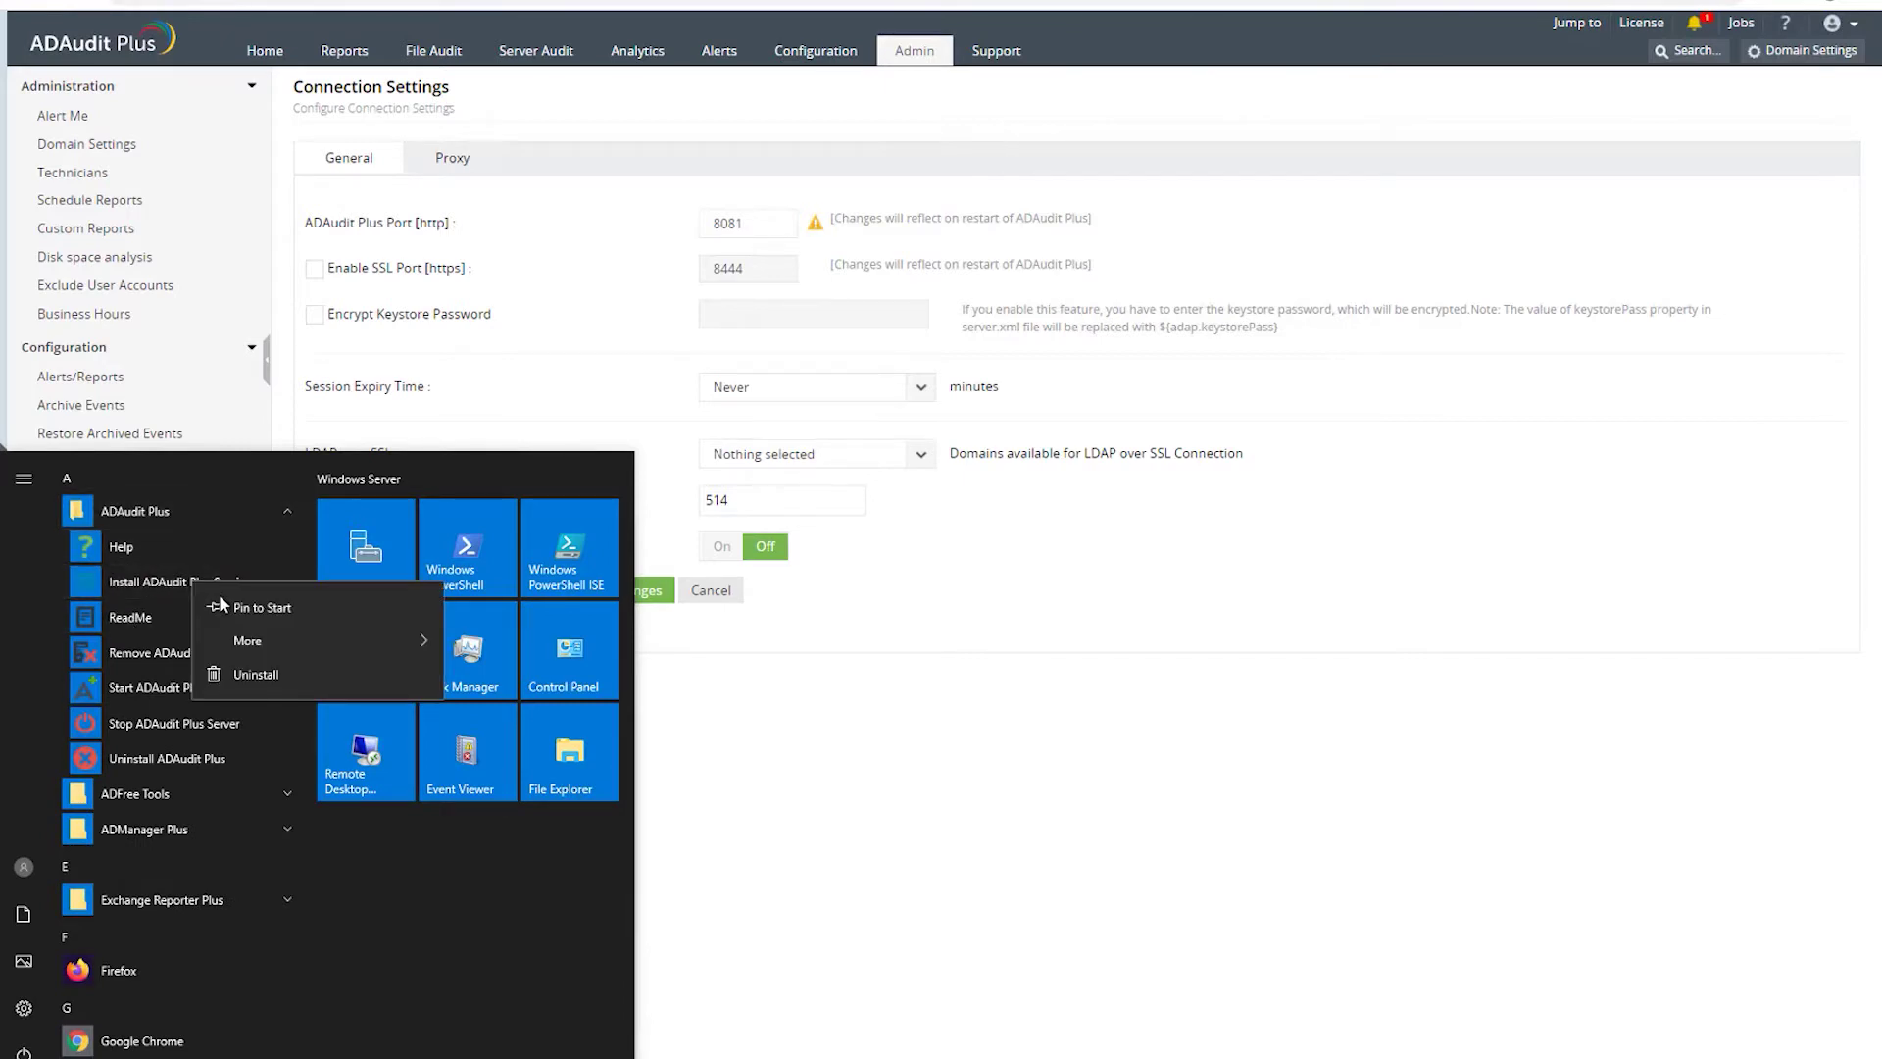
{"action": "mouse_move", "coordinate": [249, 643]}
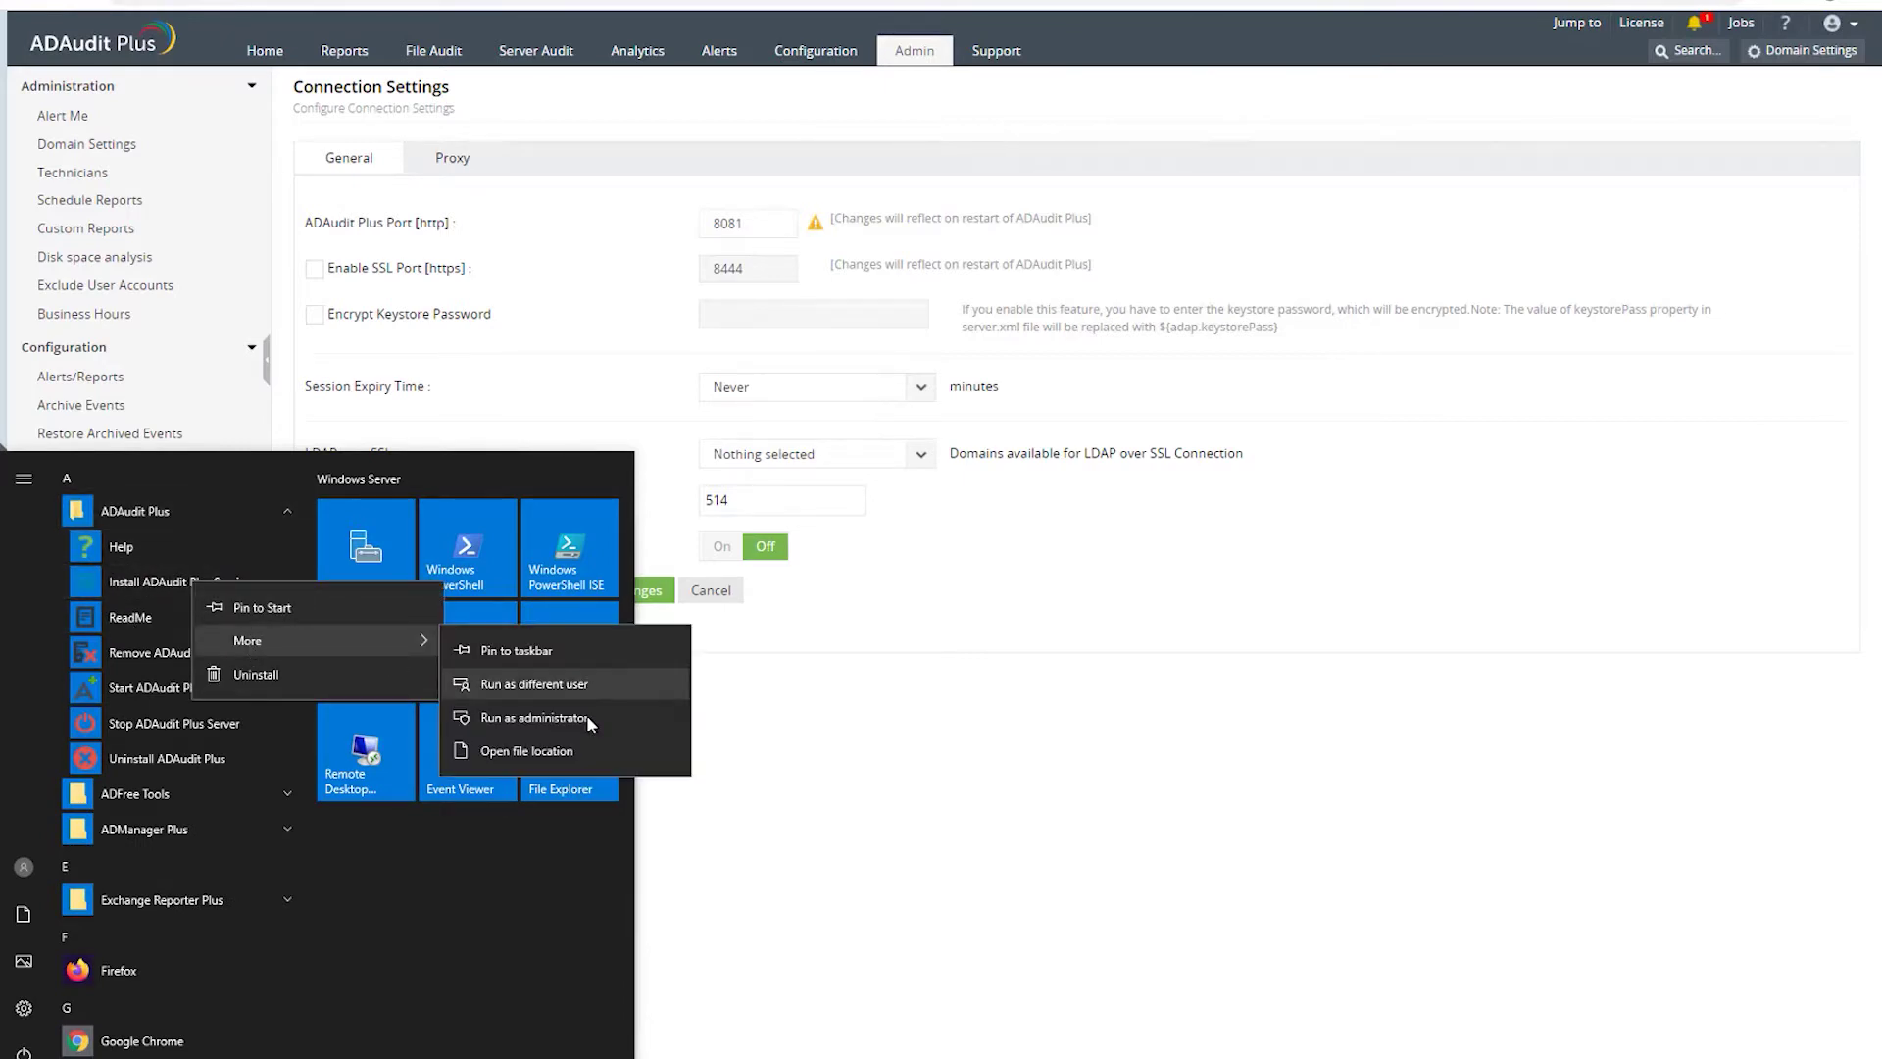
{"action": "left_click", "coordinate": [917, 760]}
{"action": "left_click", "coordinate": [674, 909]}
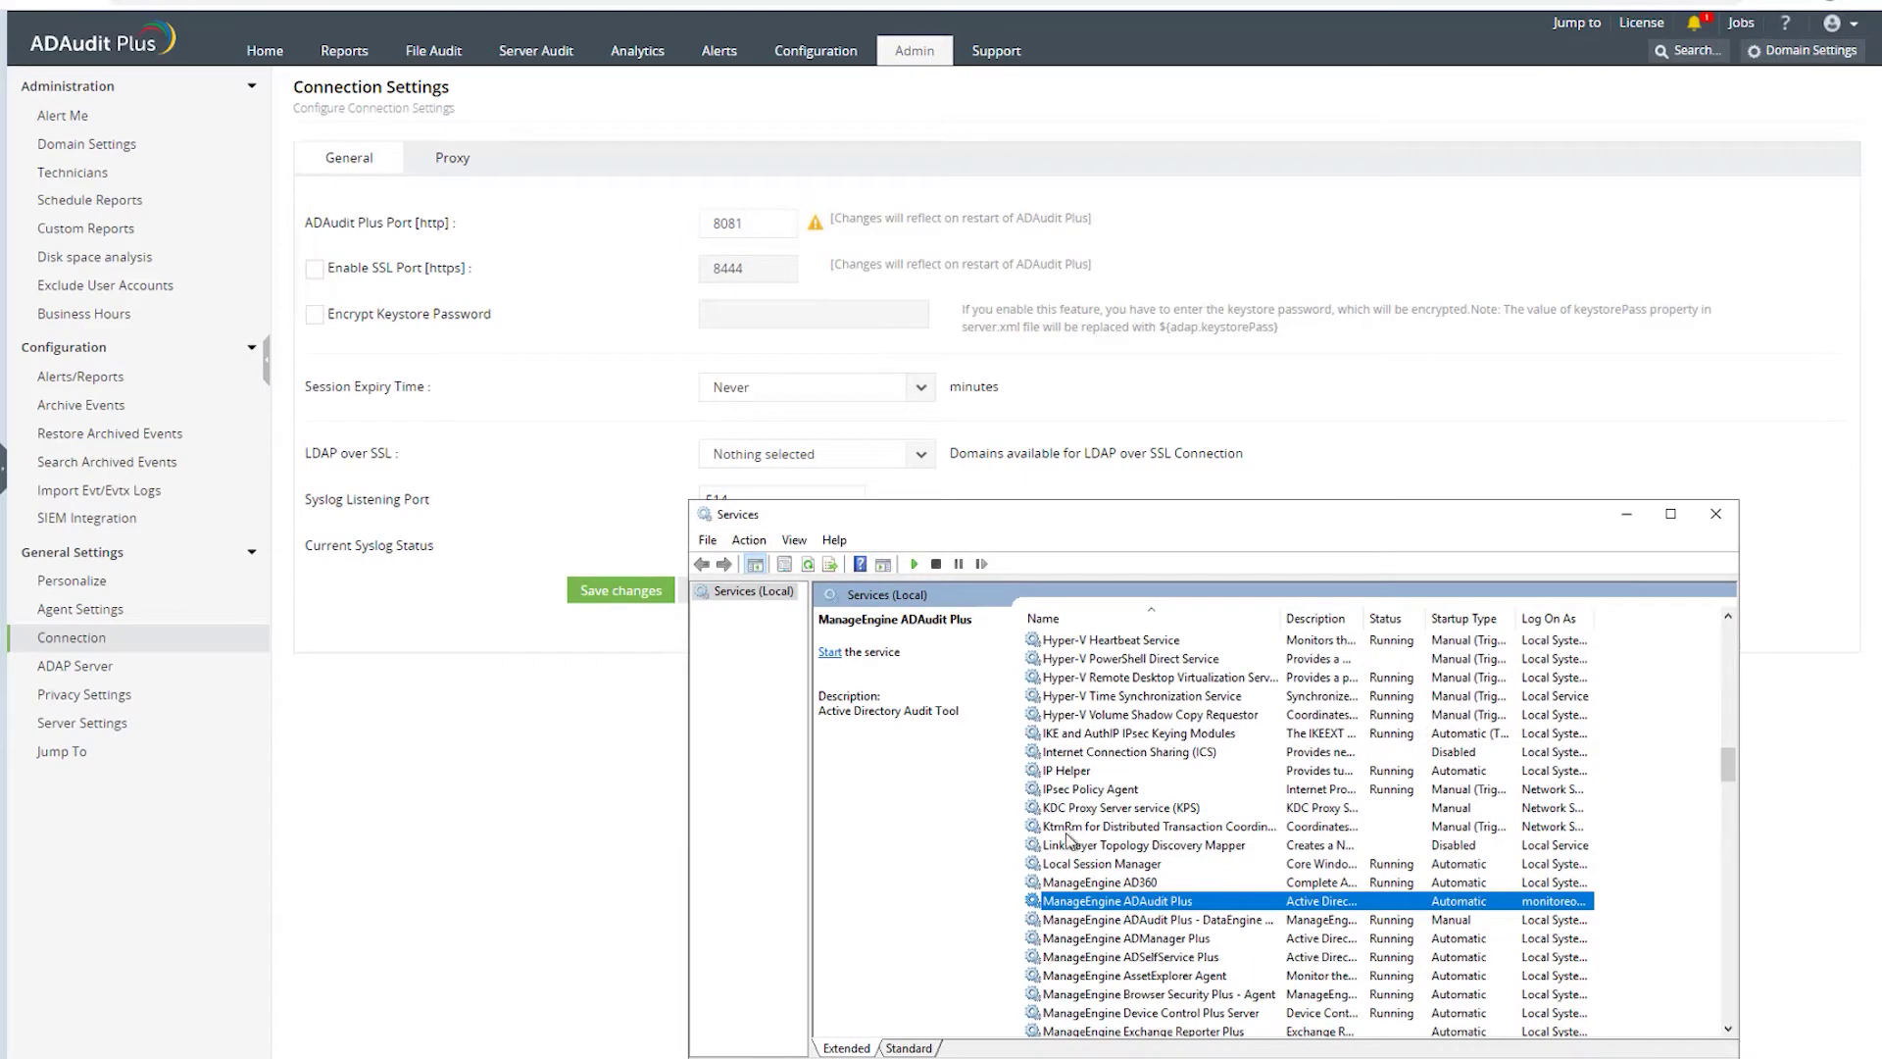
- Open the ManageEngine ADAudit Plus service properties and view its Log On account
{"action": "left_click_drag", "start_coordinate": [1189, 516], "coordinate": [939, 172]}
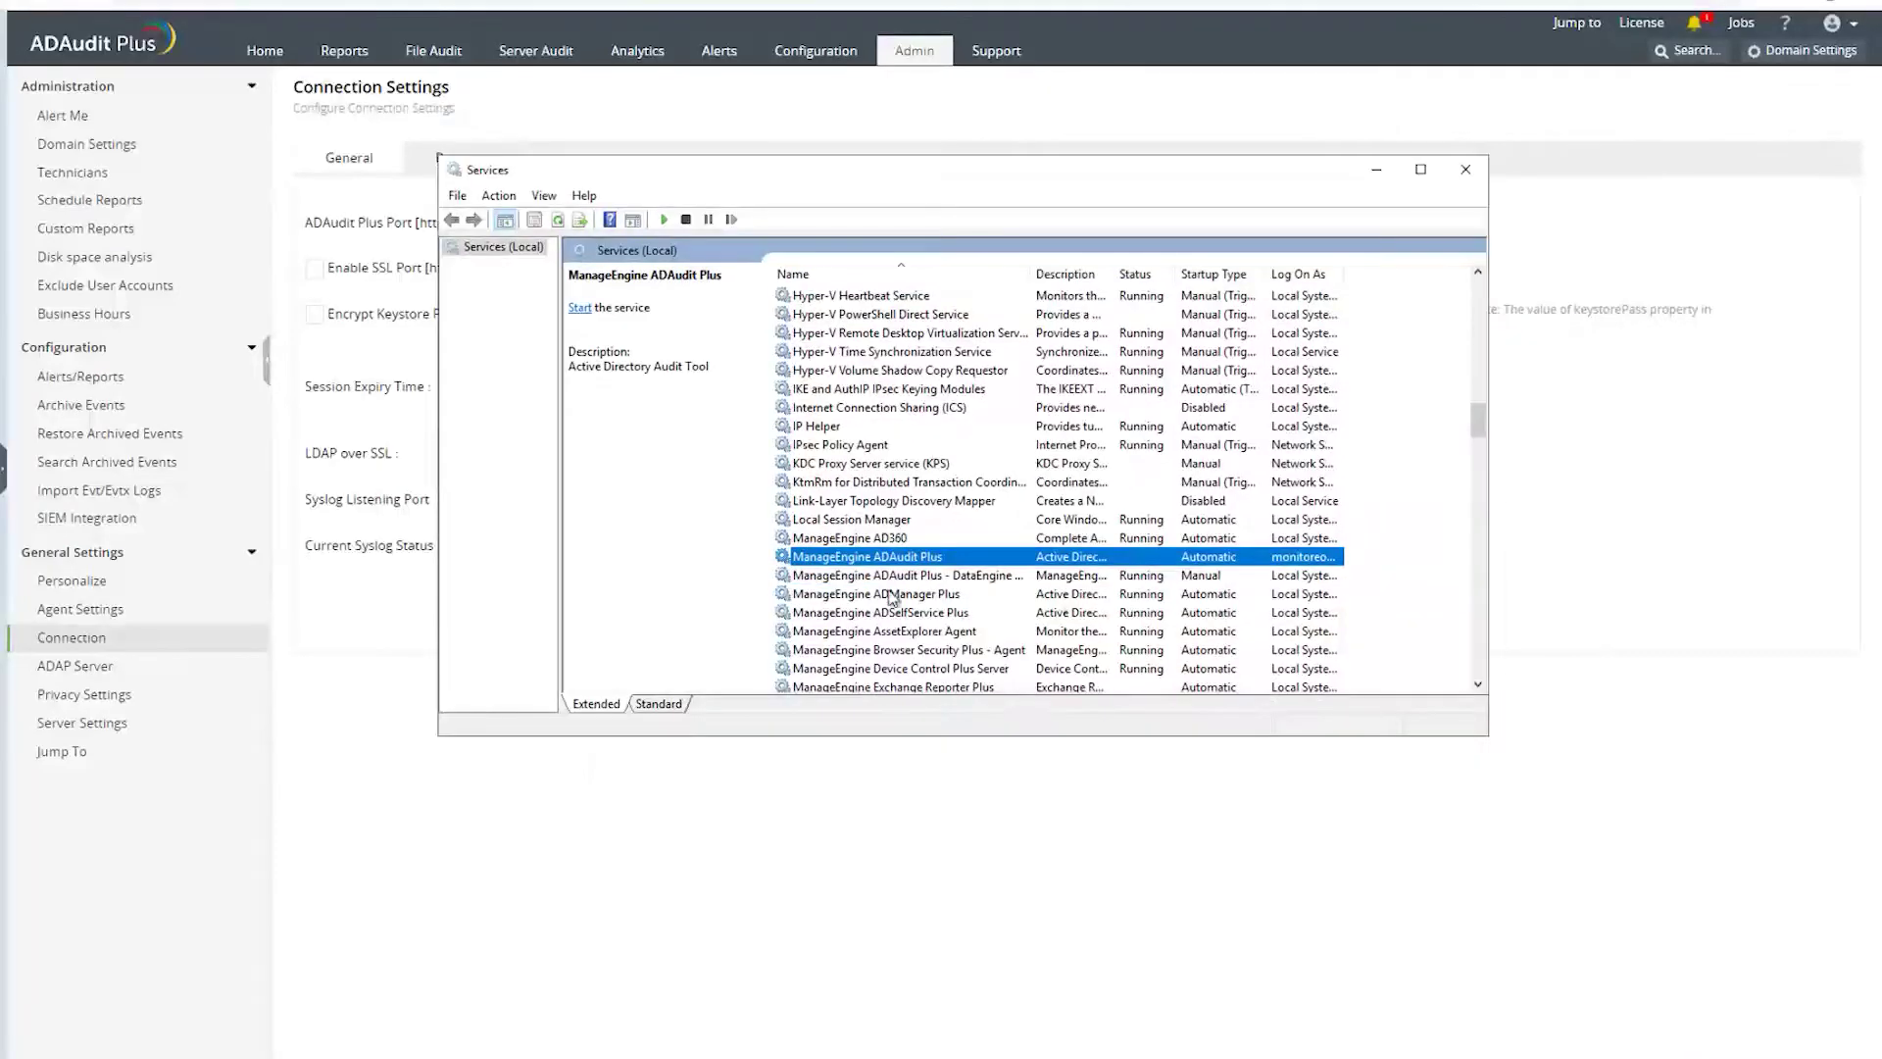
{"action": "double_click", "coordinate": [849, 559]}
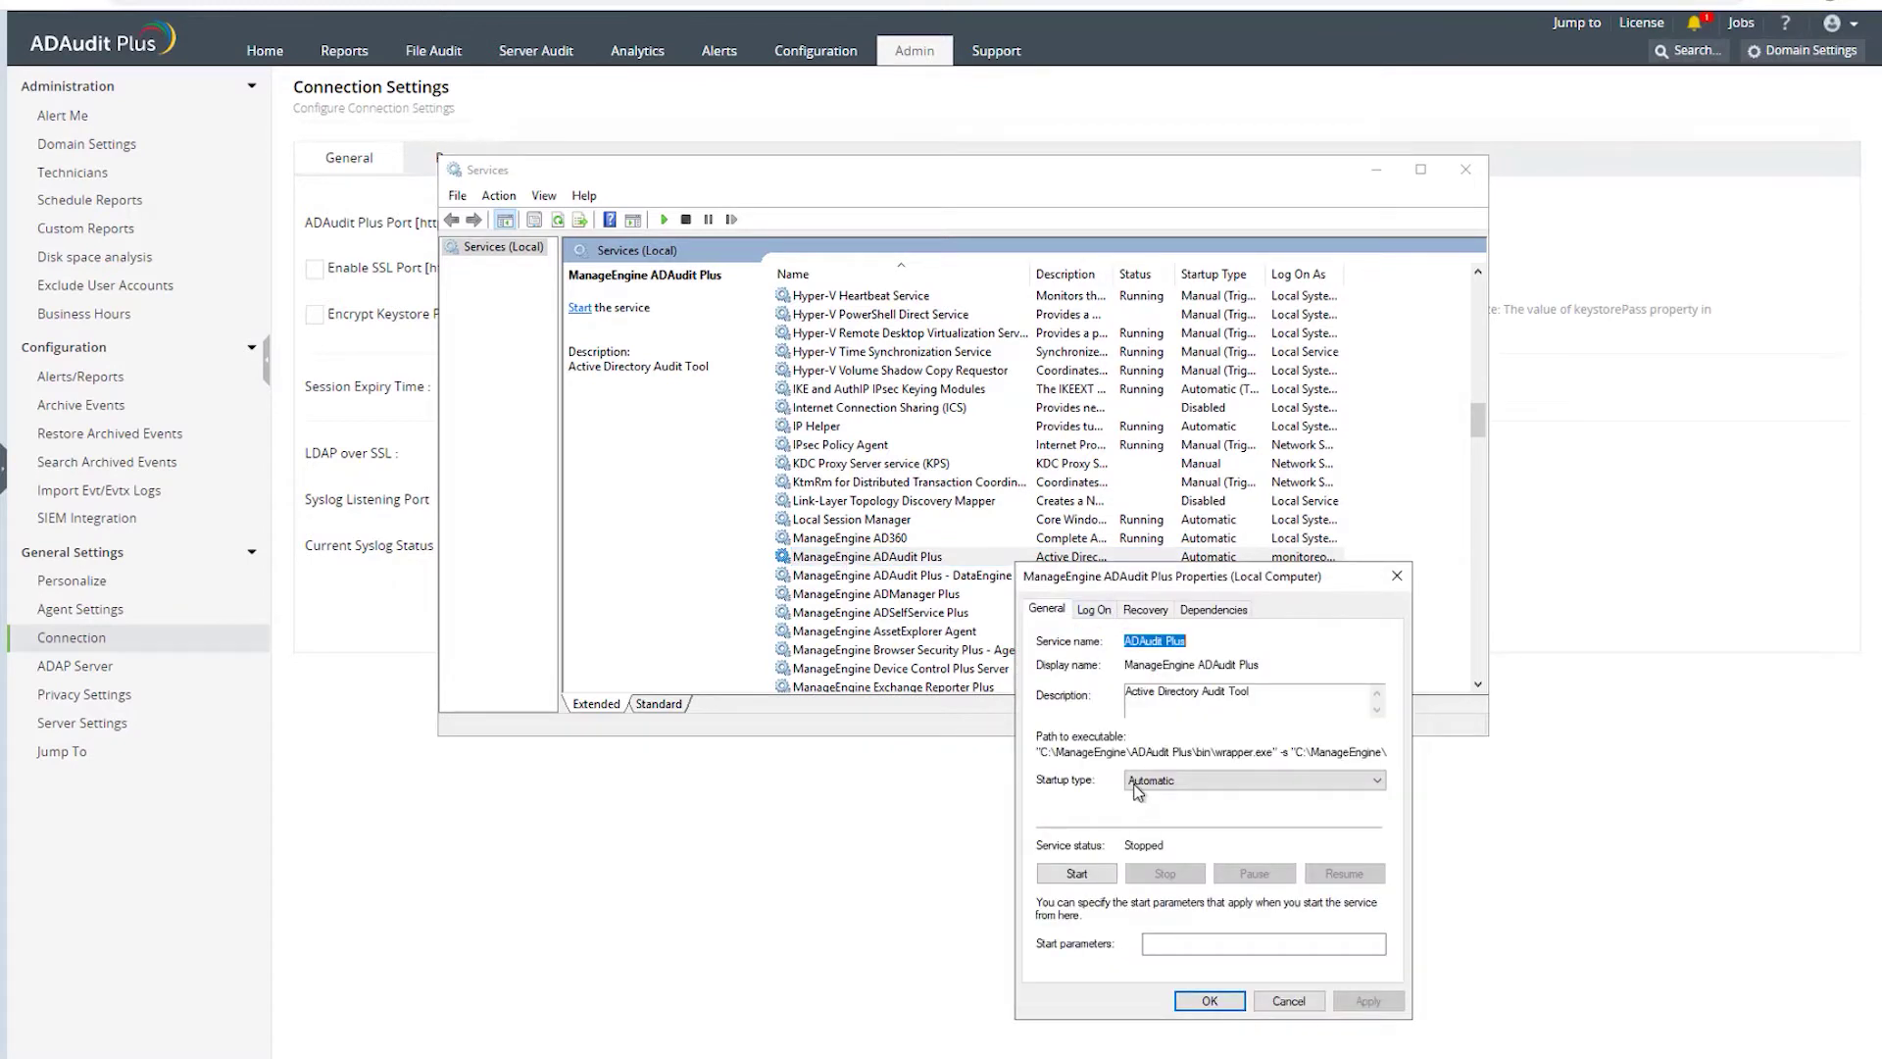
{"action": "left_click", "coordinate": [1140, 610]}
{"action": "left_click", "coordinate": [1095, 609]}
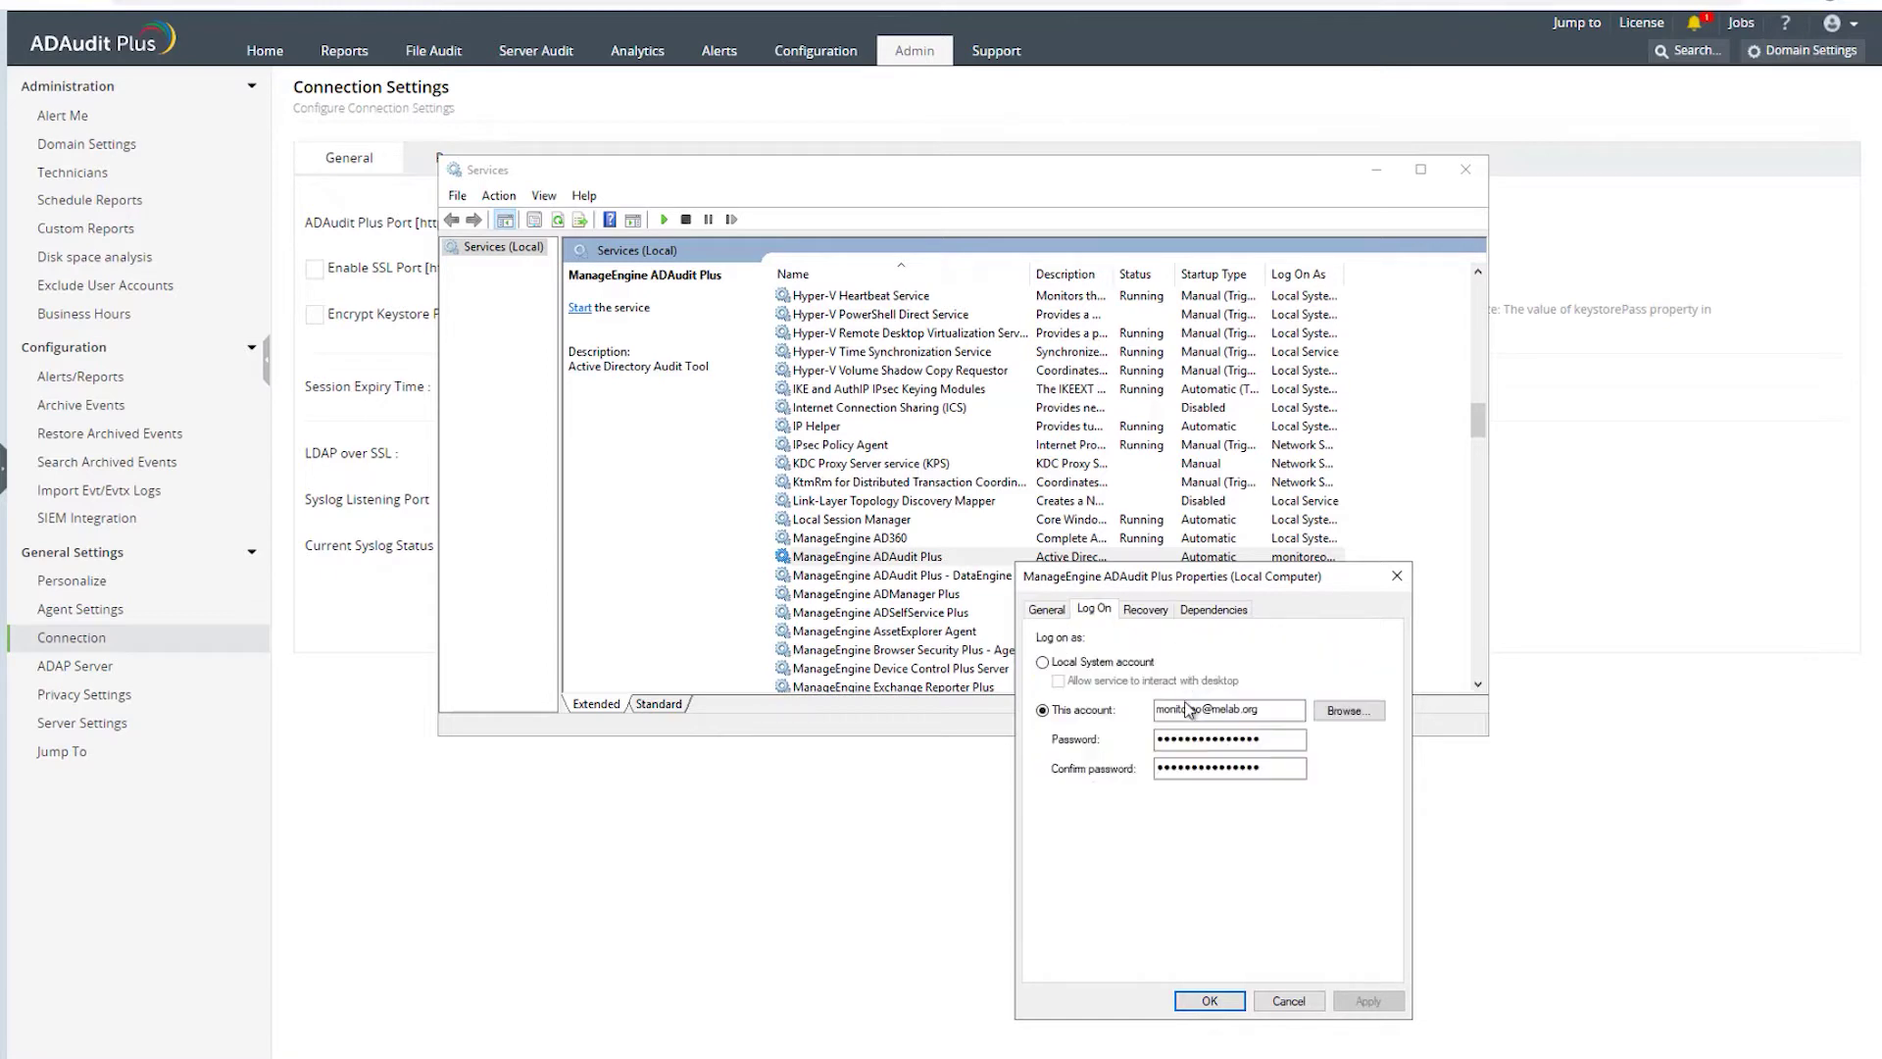
- Highlight the logon account name, then cancel the properties and close Services
{"action": "left_click_drag", "start_coordinate": [1256, 715], "coordinate": [1171, 713]}
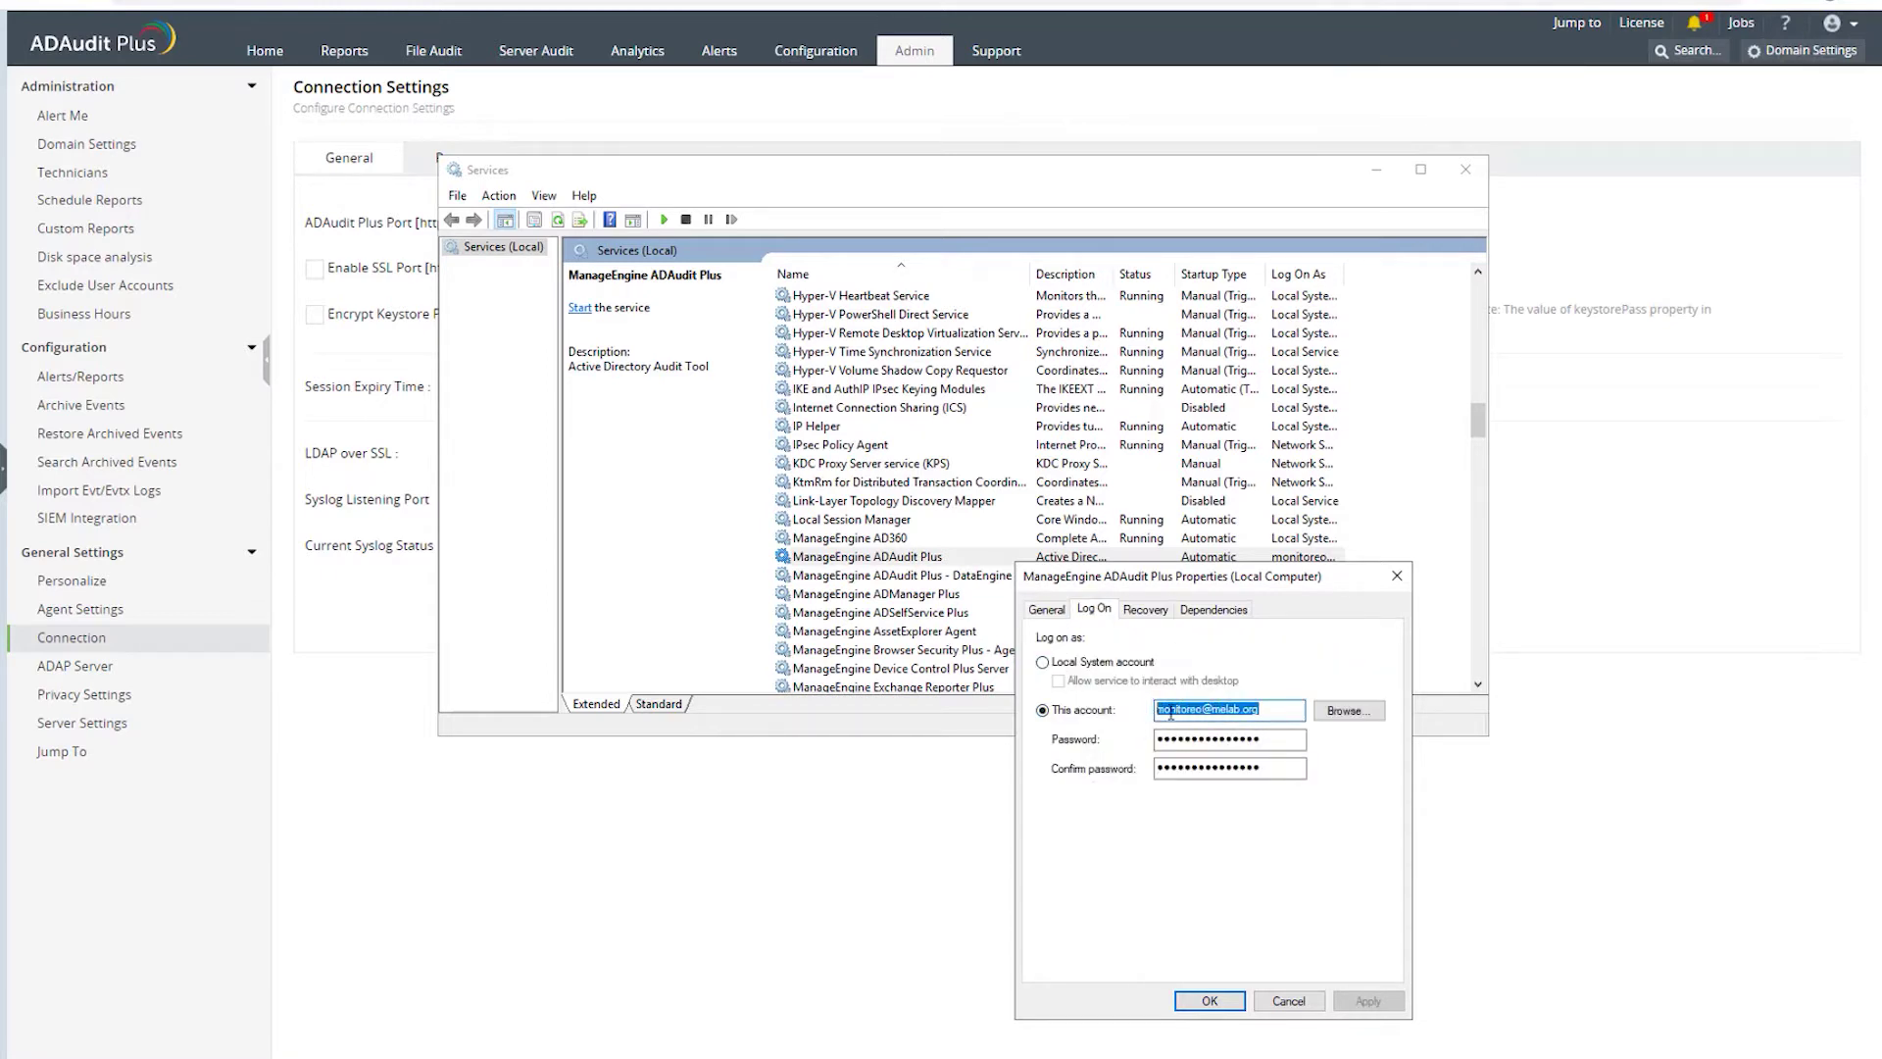
{"action": "left_click", "coordinate": [1262, 714]}
{"action": "left_click", "coordinate": [1289, 1001]}
{"action": "left_click", "coordinate": [1465, 169]}
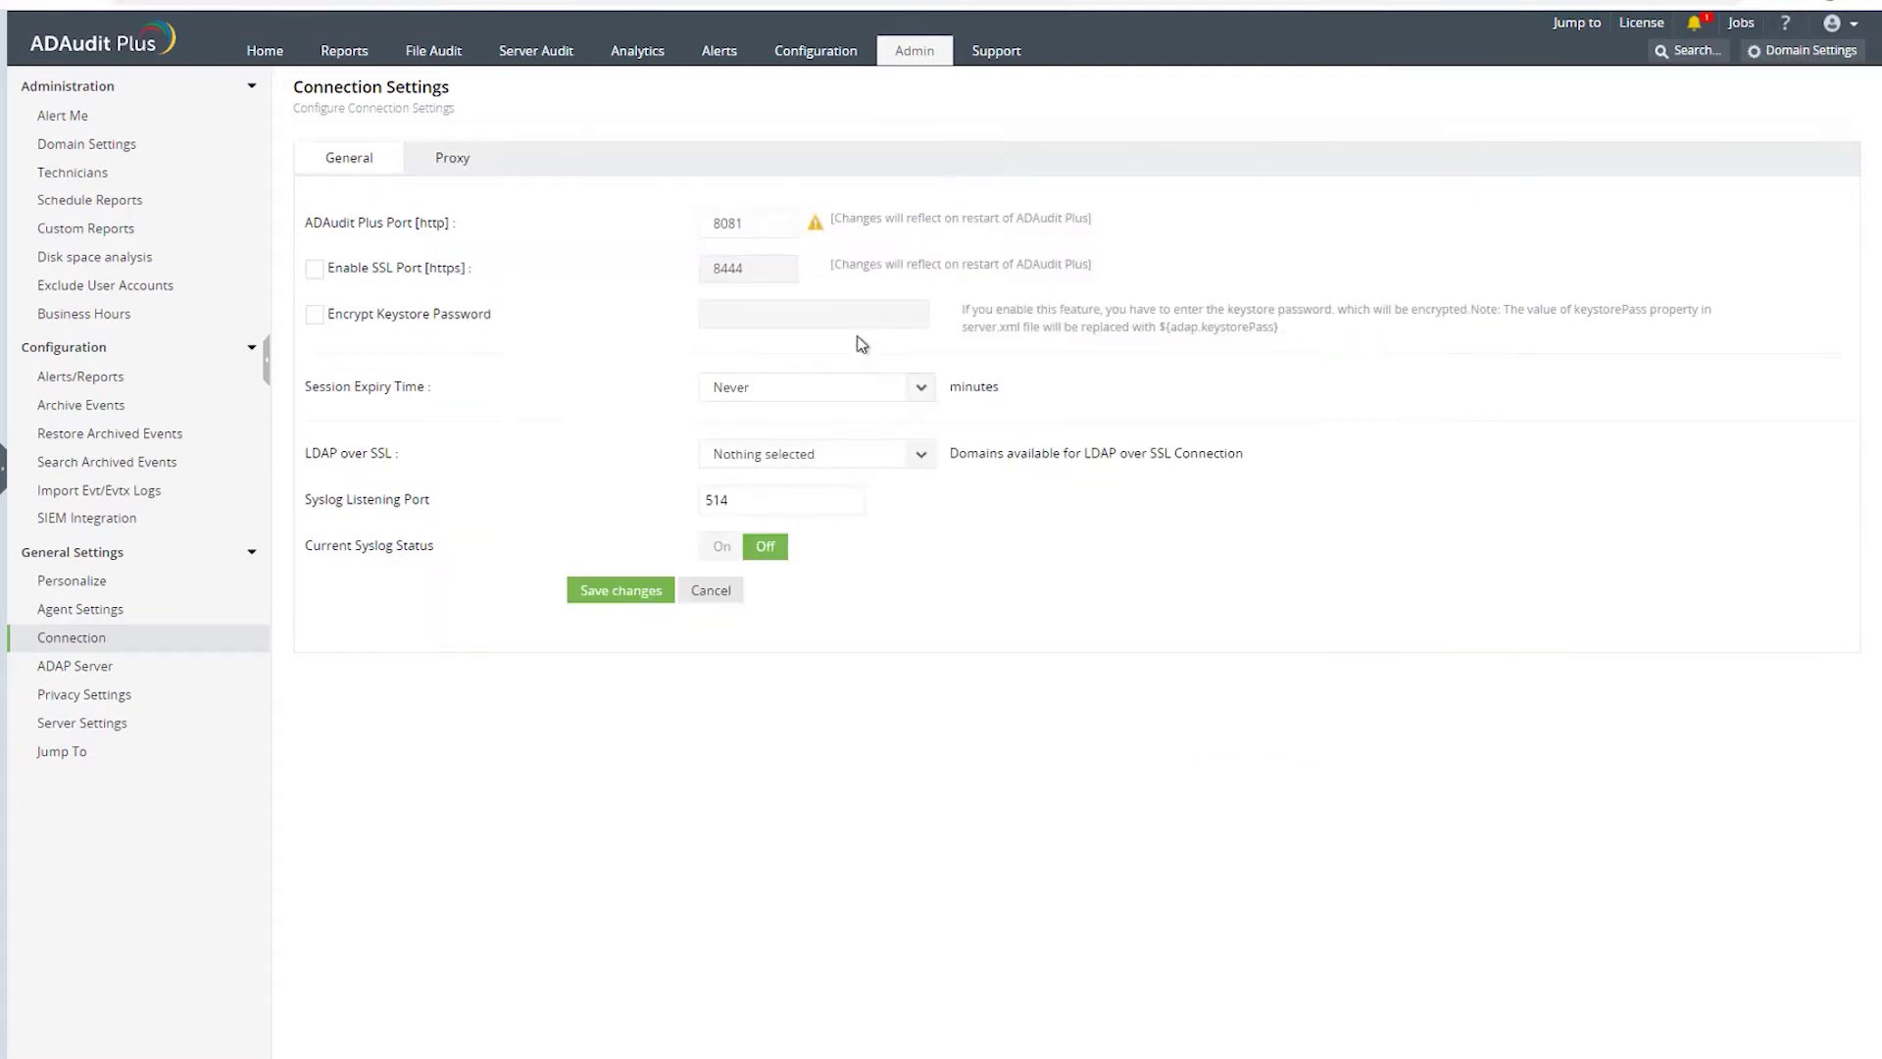
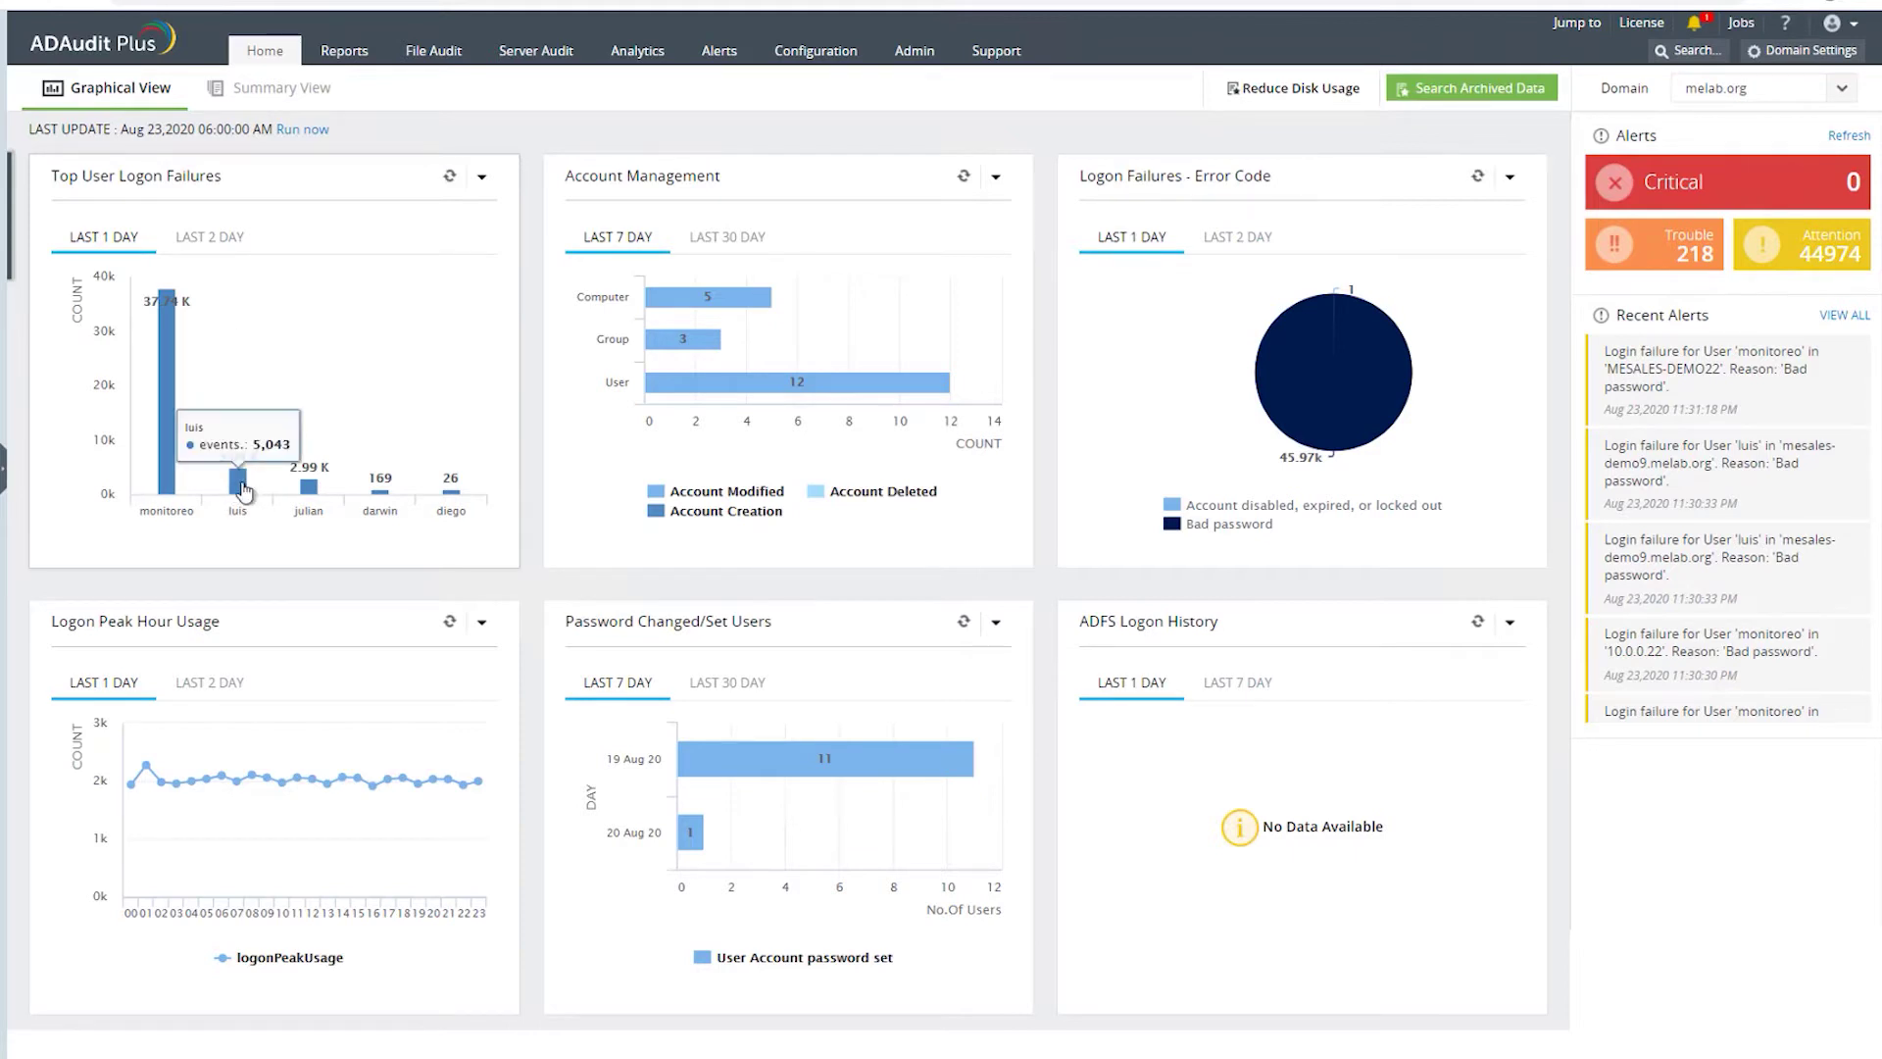
- Widen Top User Logon Failures to the last 2 days, then switch the dashboard to Summary View
{"action": "left_click", "coordinate": [207, 241]}
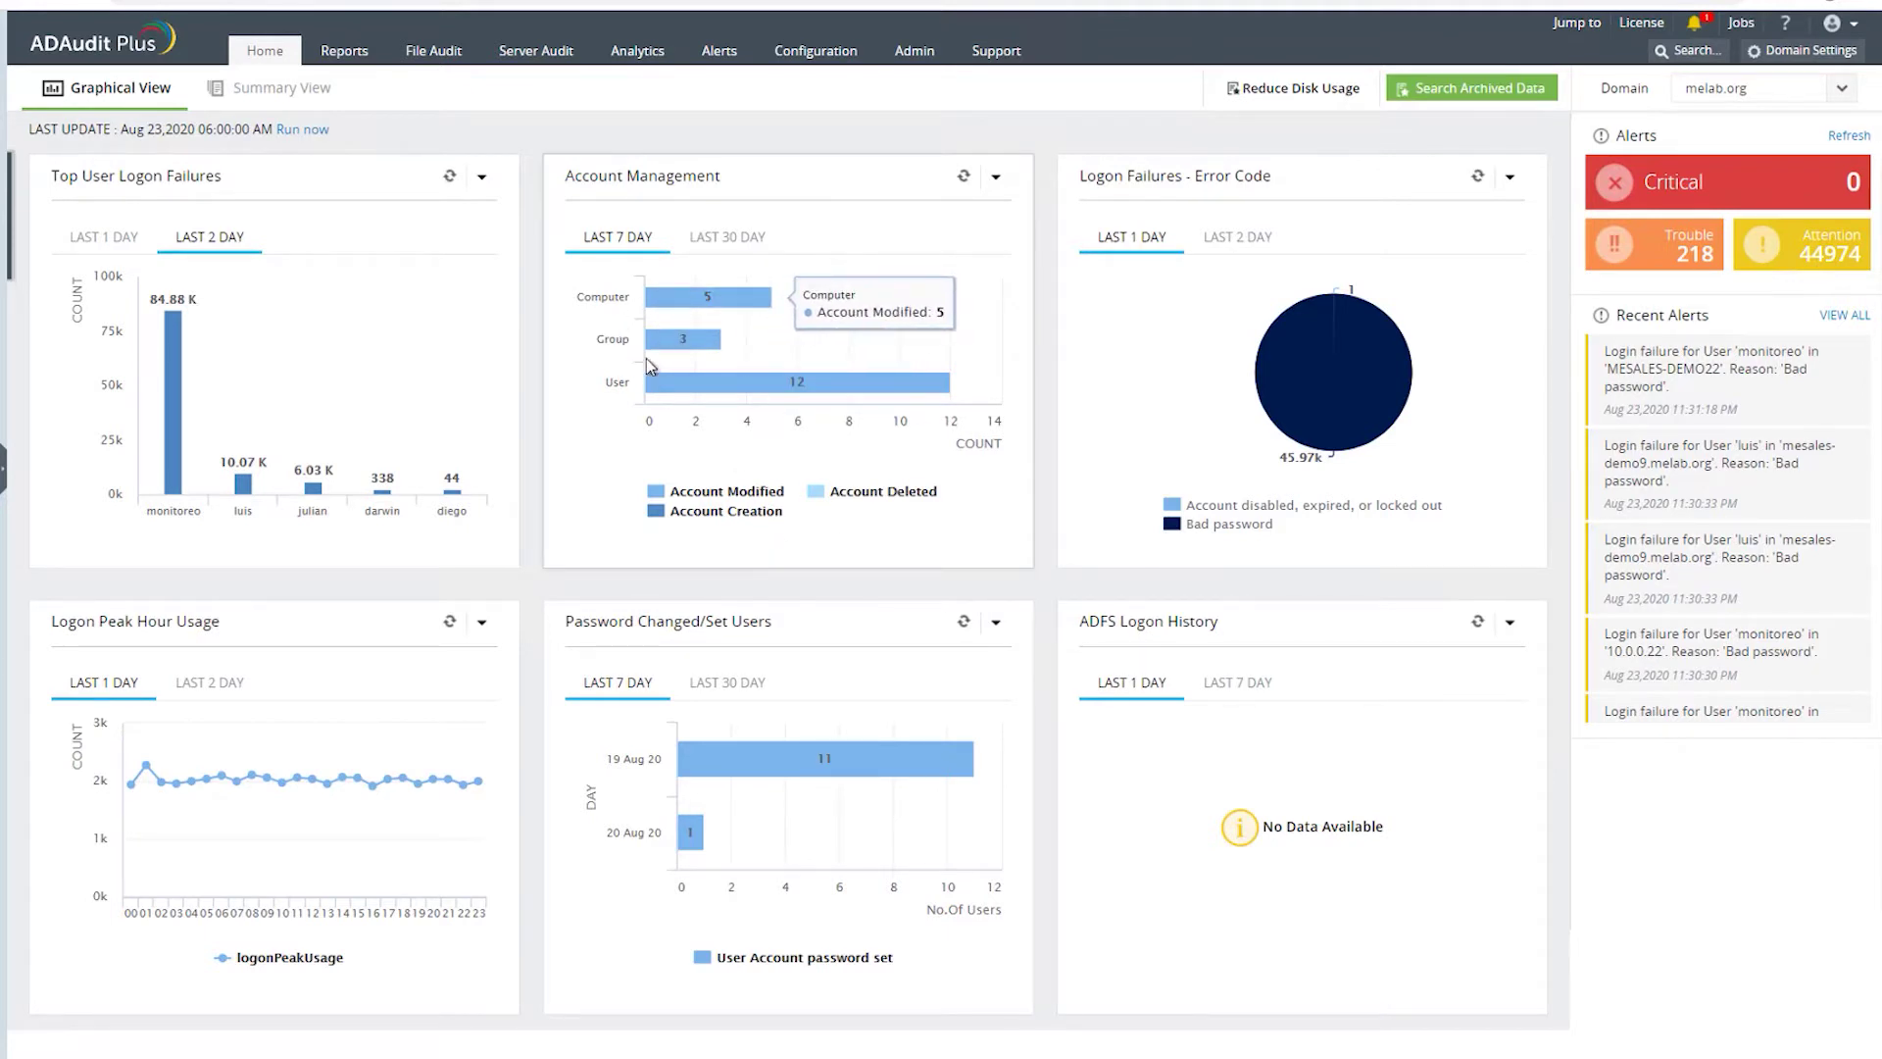
{"action": "left_click", "coordinate": [265, 108]}
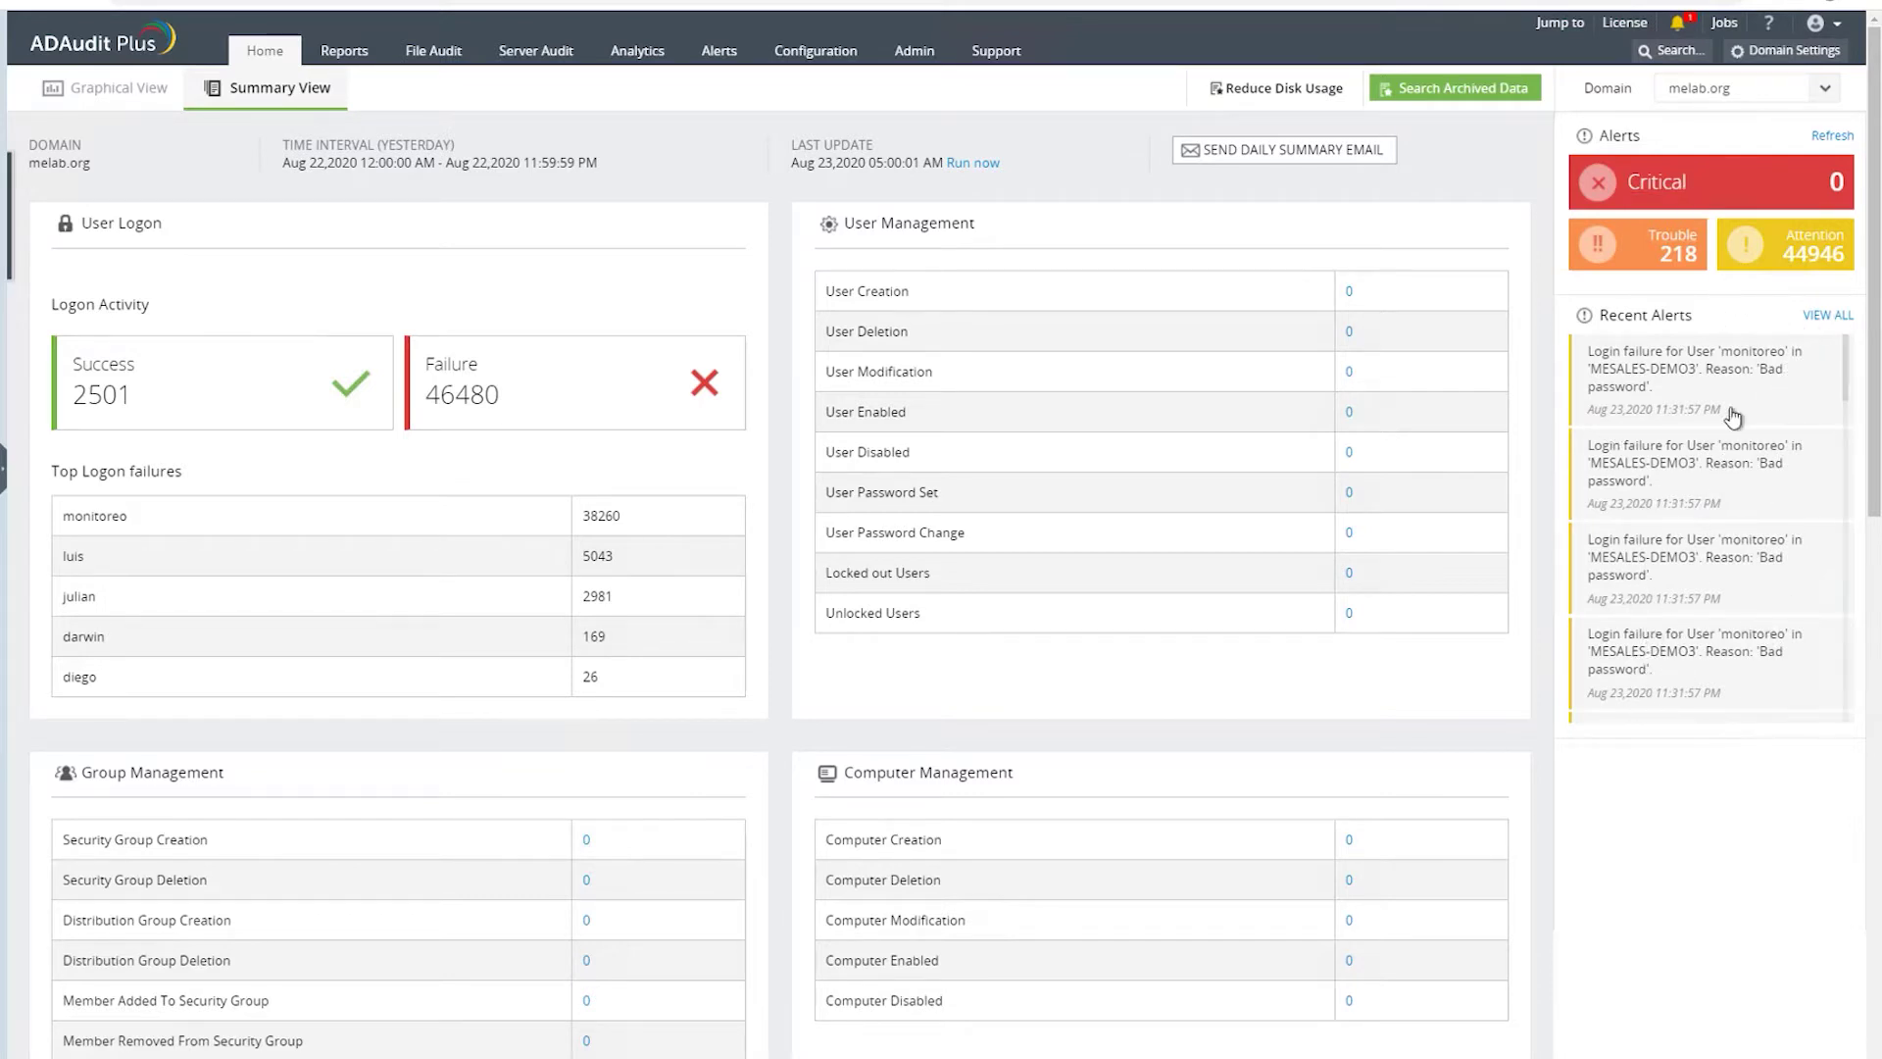
- Open the Logon Failures report showing 45246 failed logons in the last 24 hours
{"action": "left_click", "coordinate": [1647, 428]}
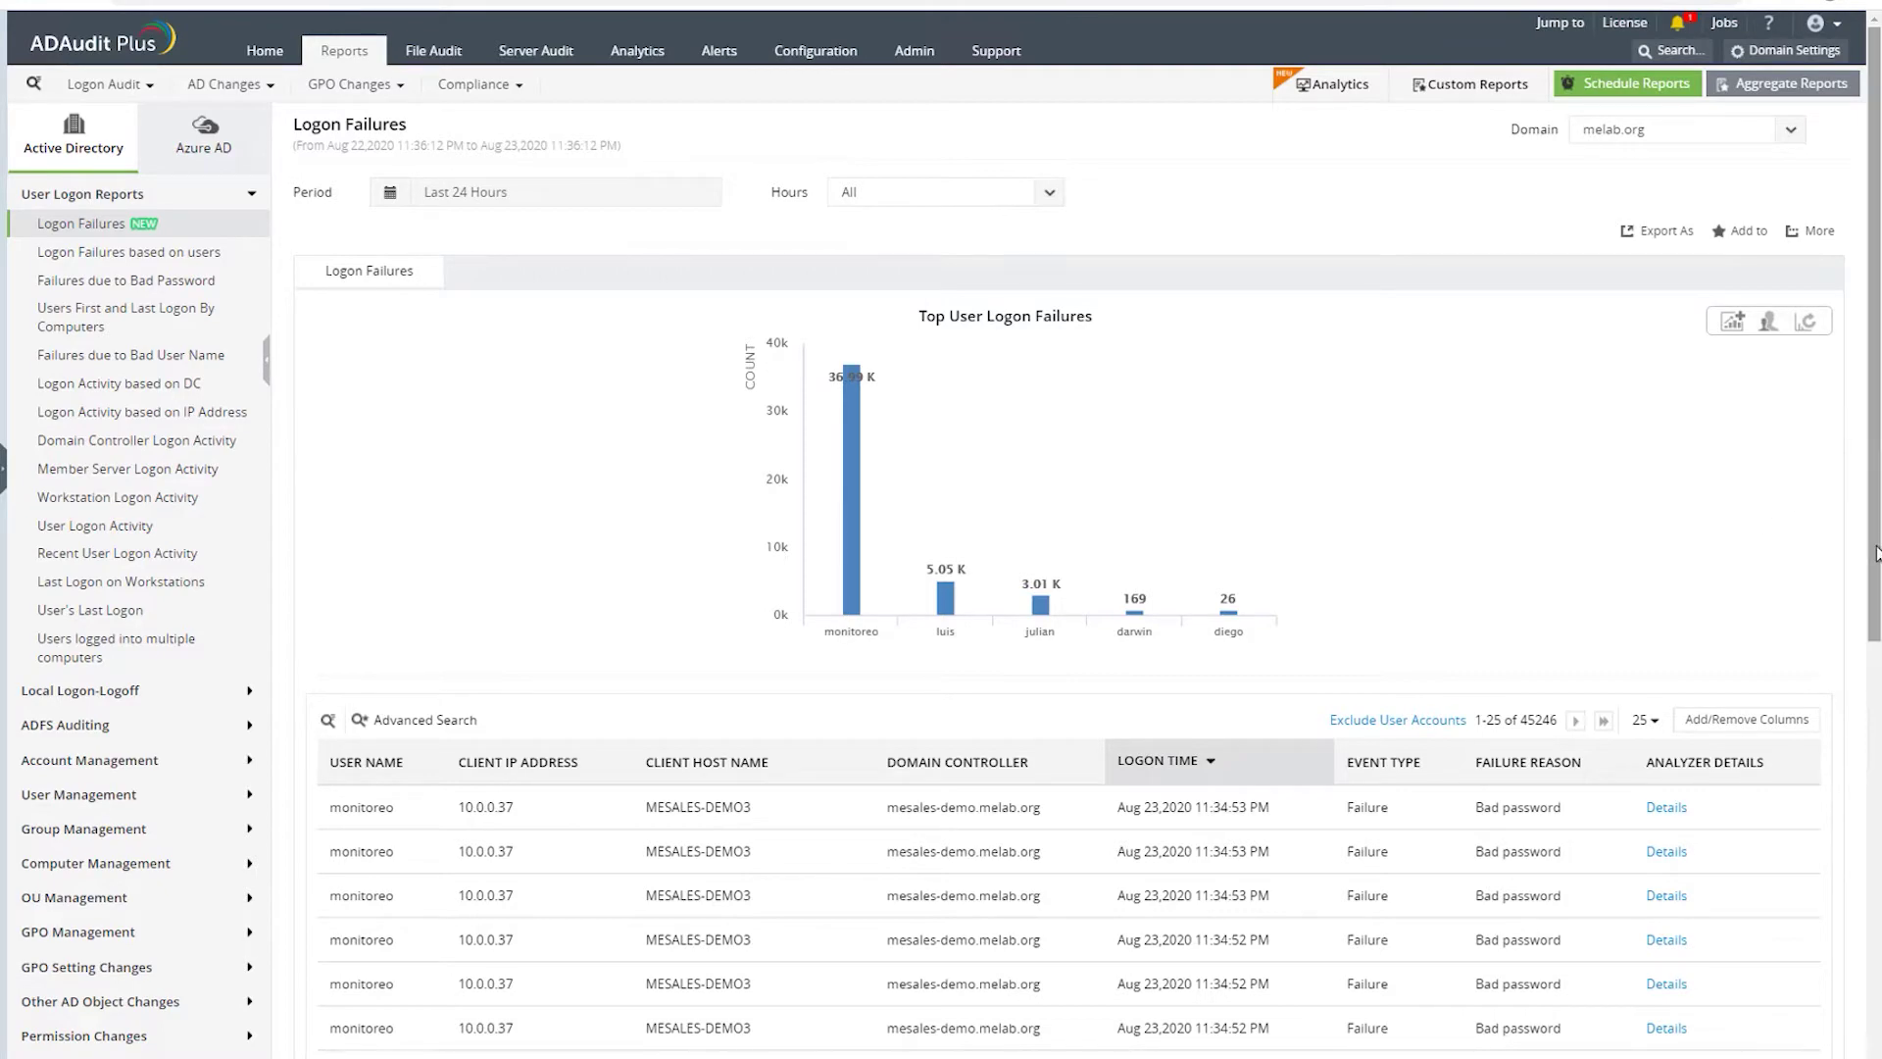
{"action": "scroll", "coordinate": [1877, 554], "scroll_direction": "down", "scroll_amount": 4}
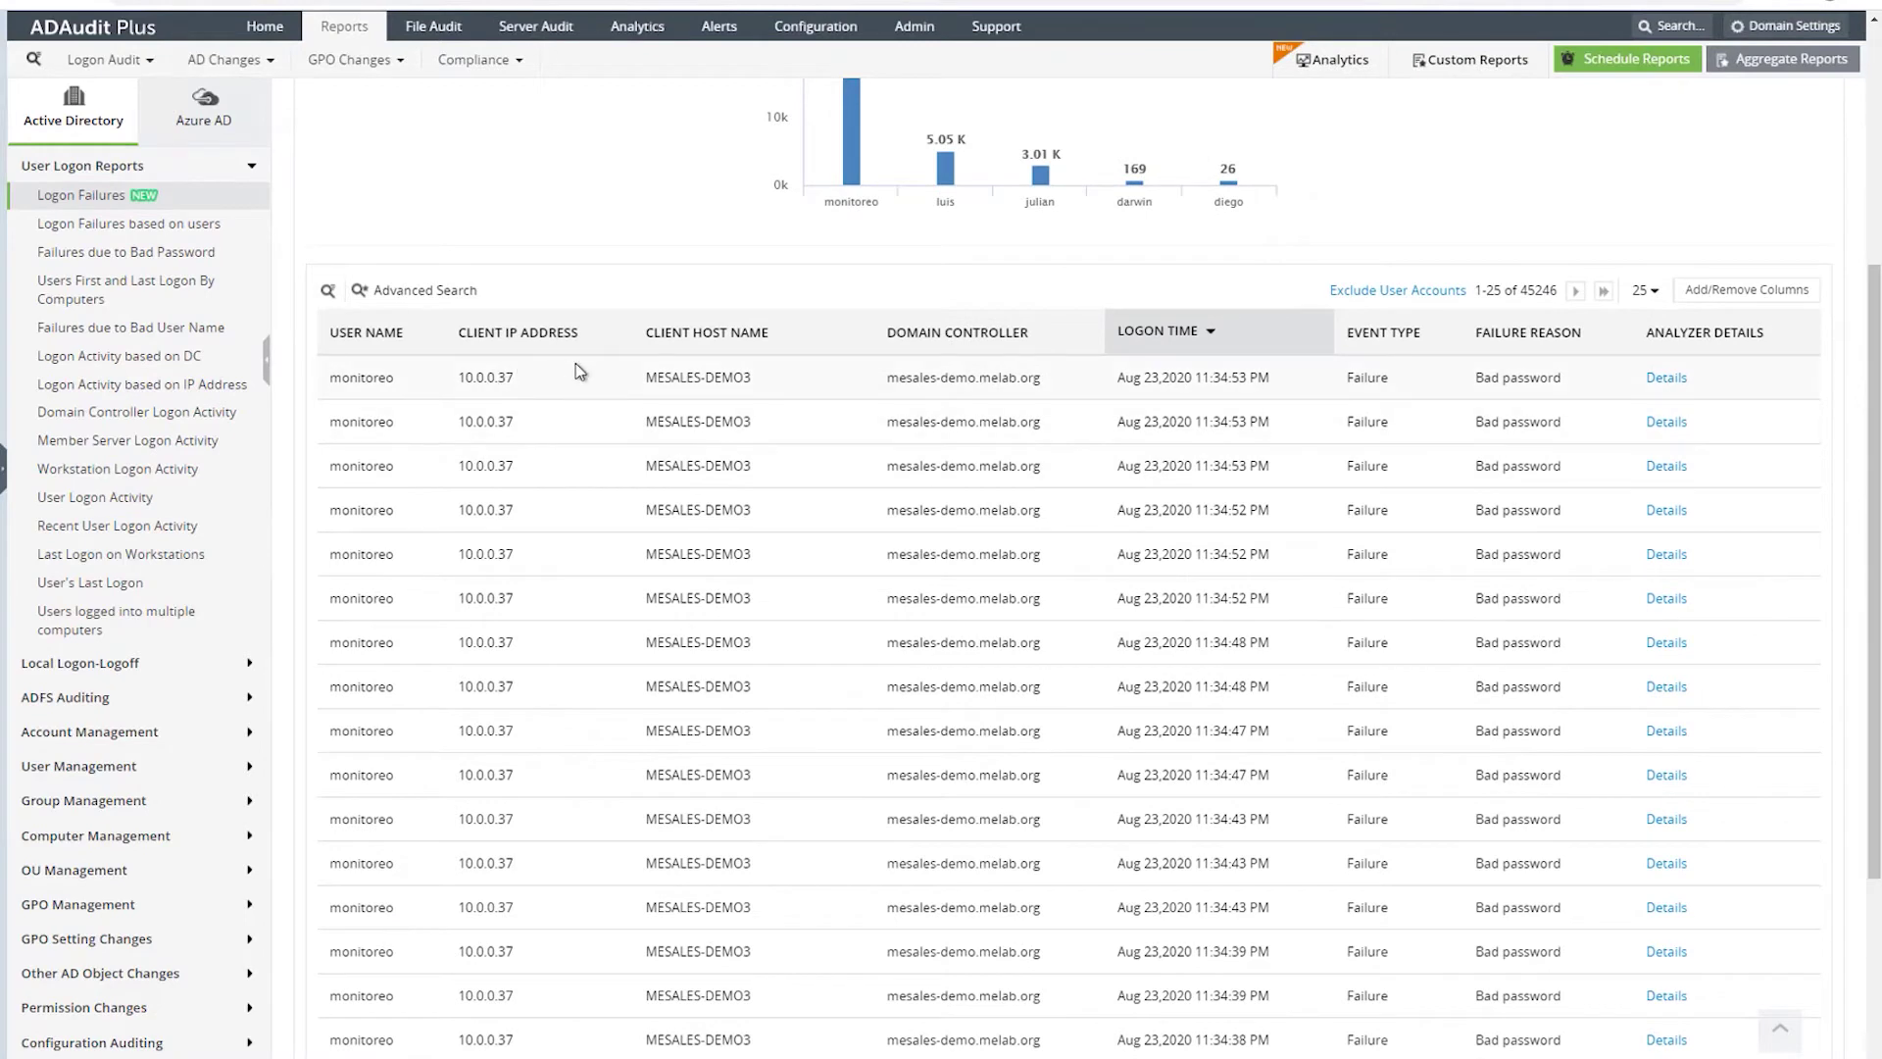
{"action": "triple_click", "coordinate": [719, 386]}
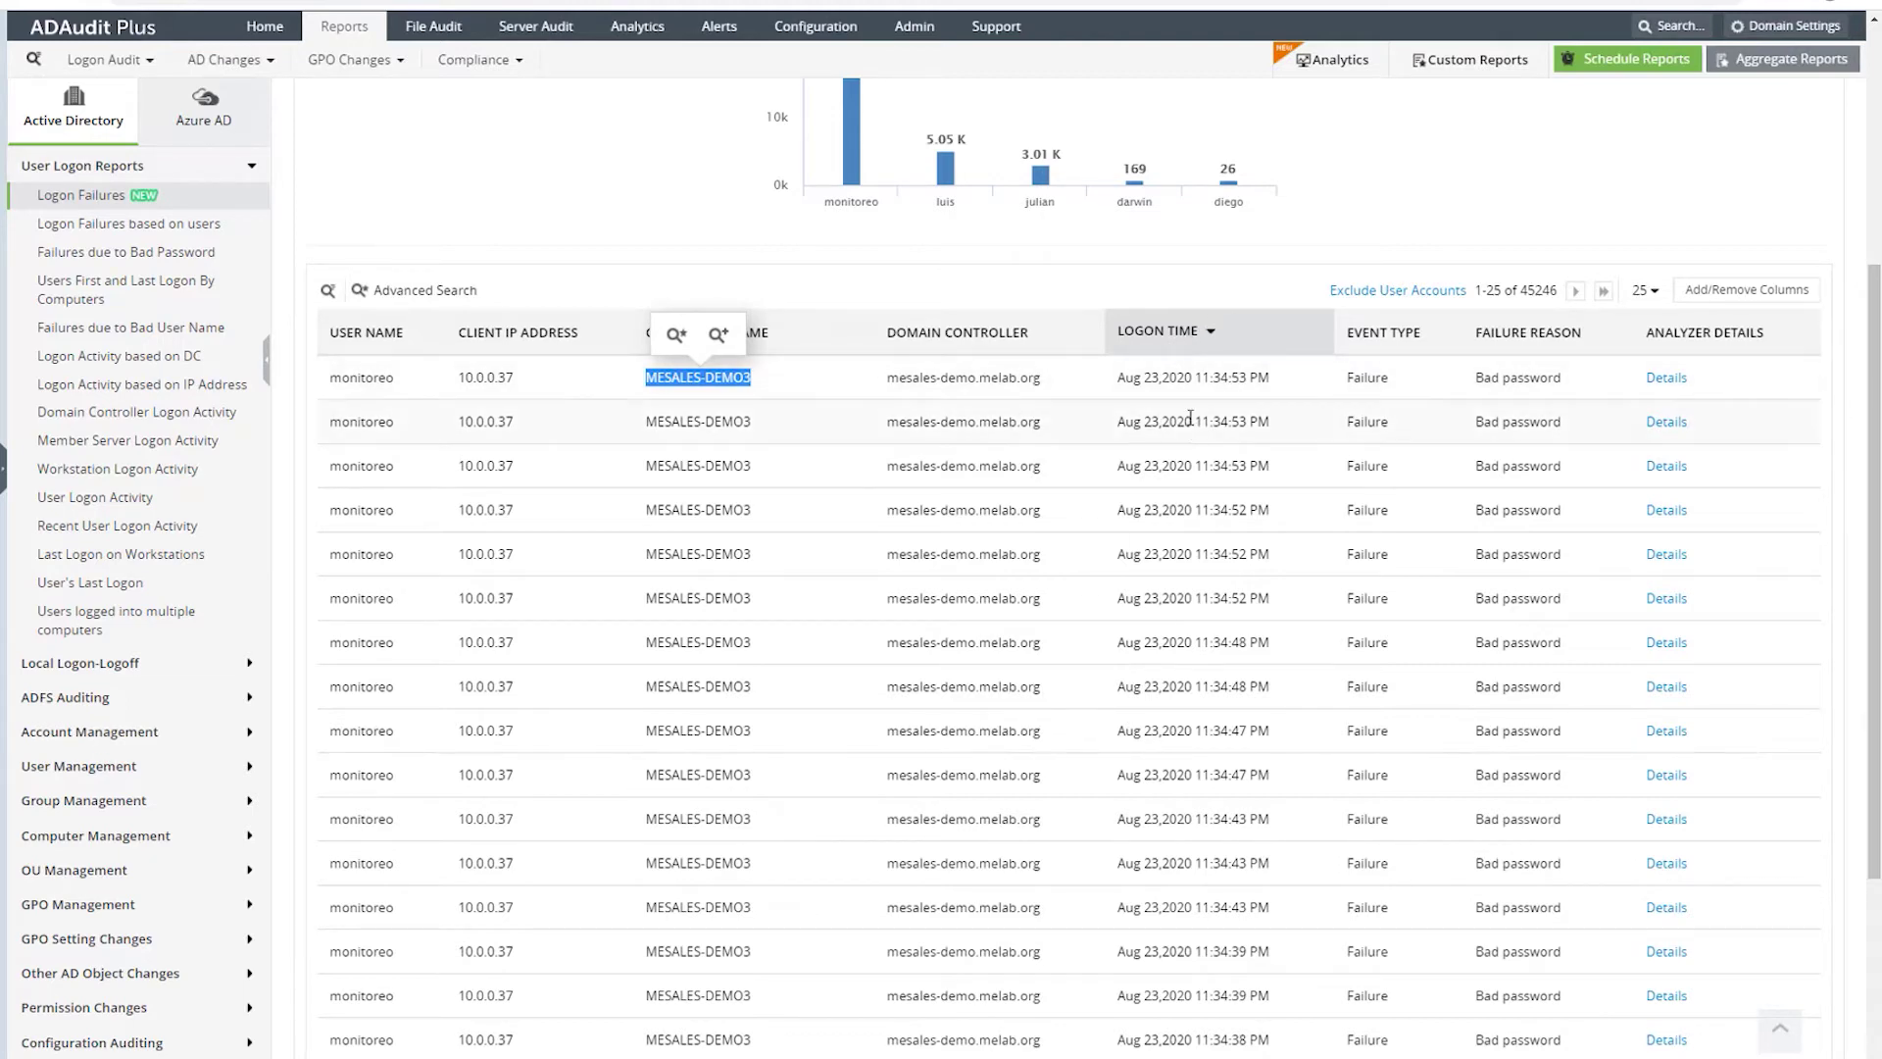
{"action": "scroll", "coordinate": [1078, 402], "scroll_direction": "up", "scroll_amount": 3}
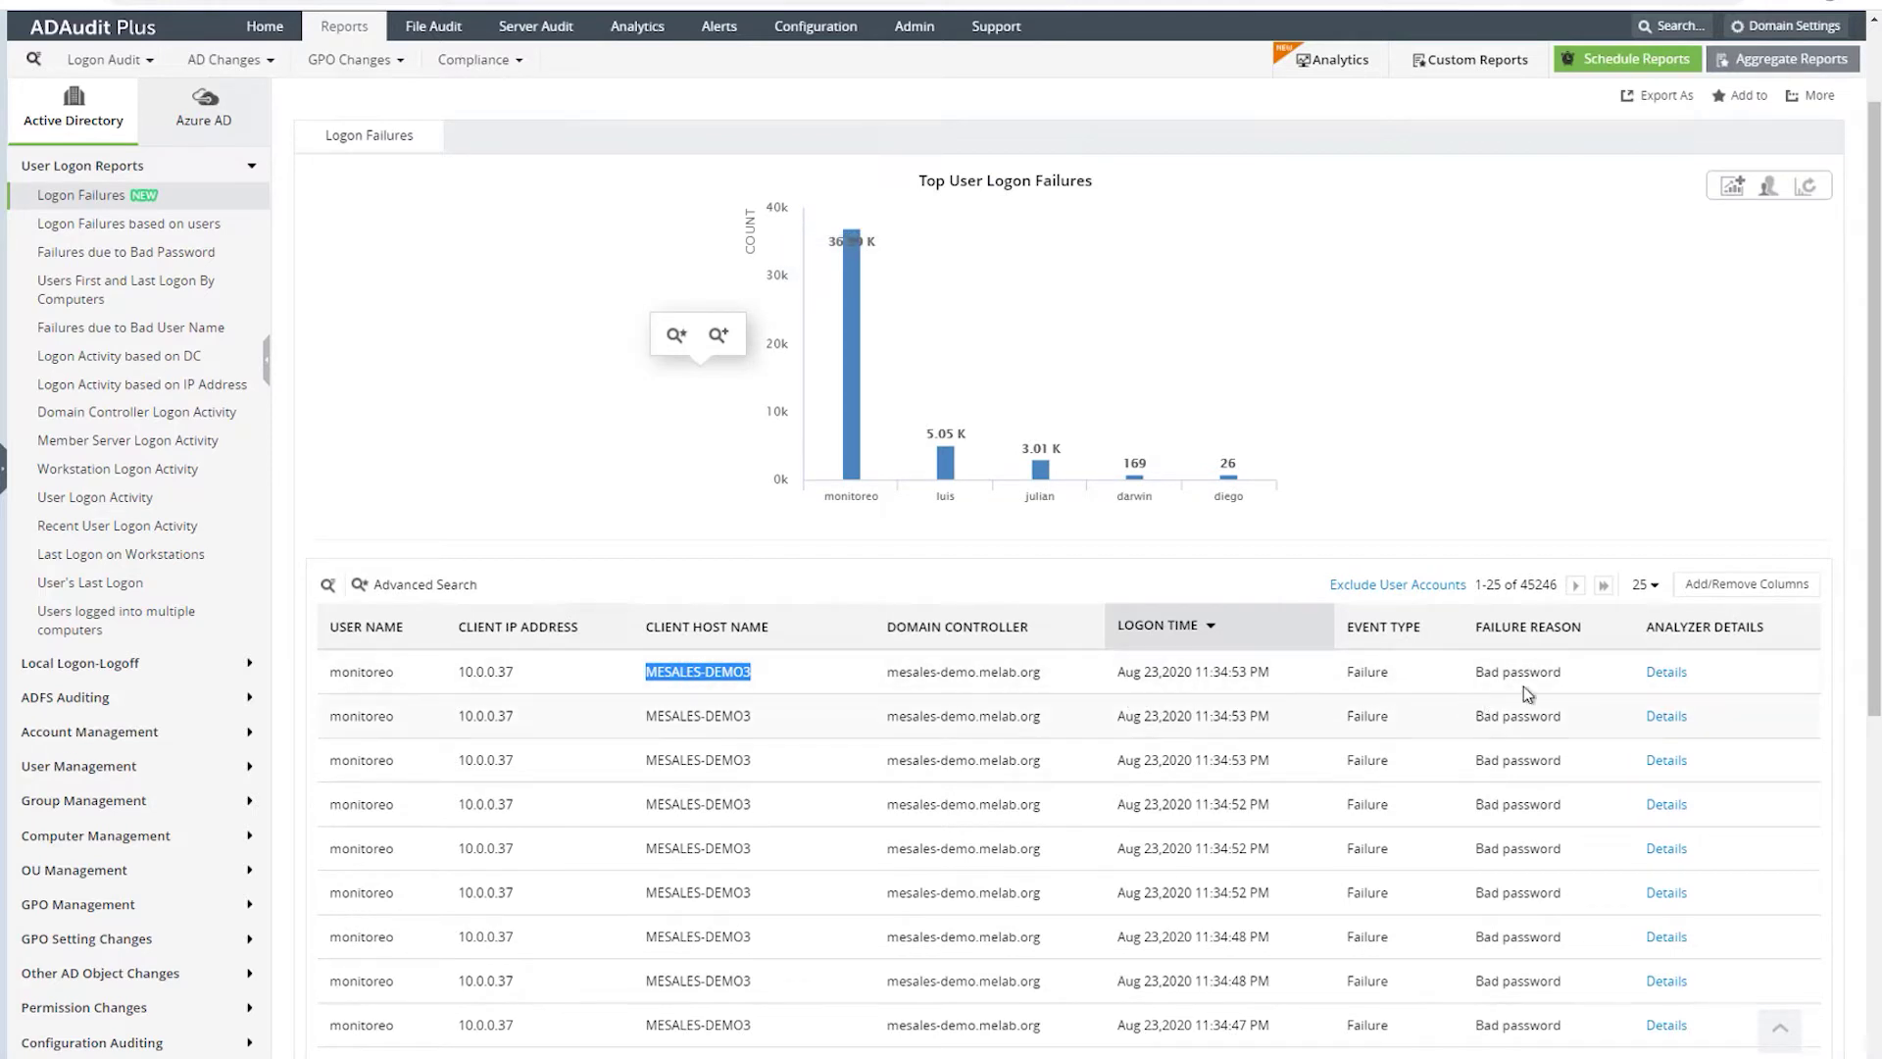
{"action": "left_click", "coordinate": [1668, 674]}
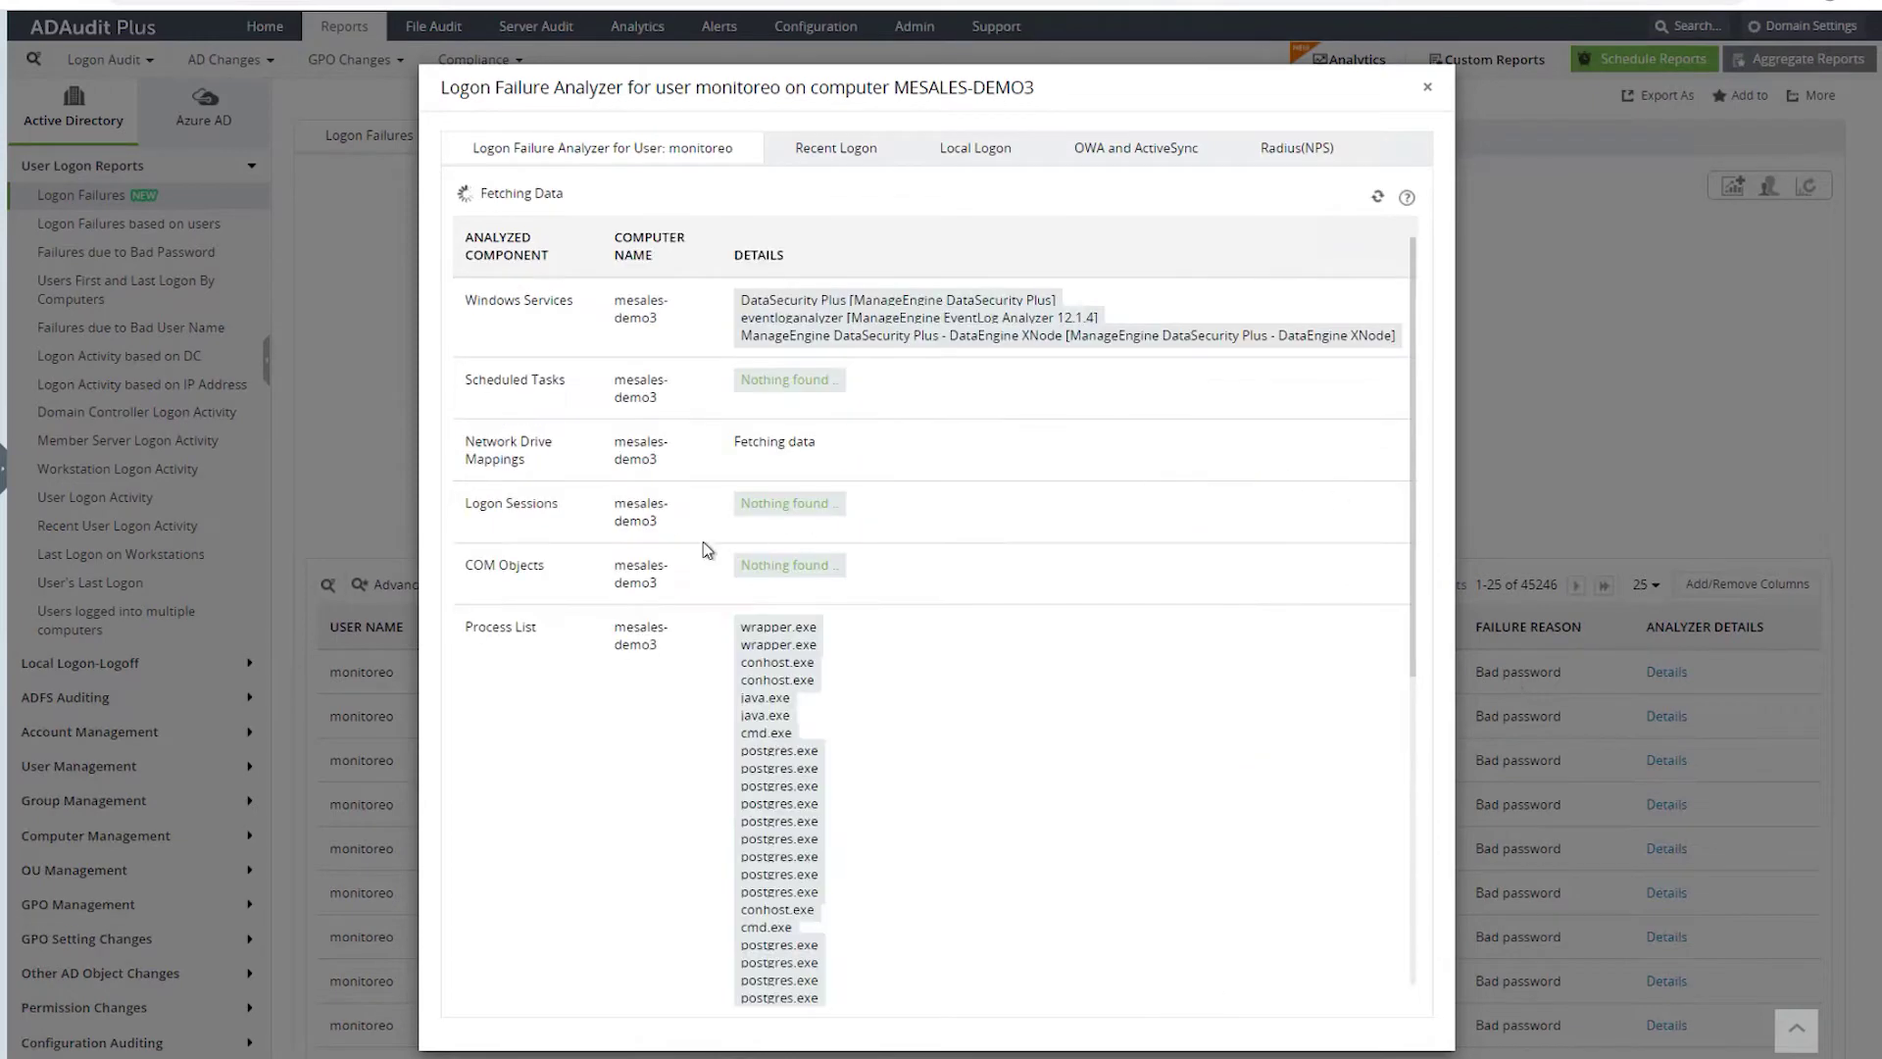
{"action": "scroll", "coordinate": [894, 601], "scroll_direction": "down", "scroll_amount": 5}
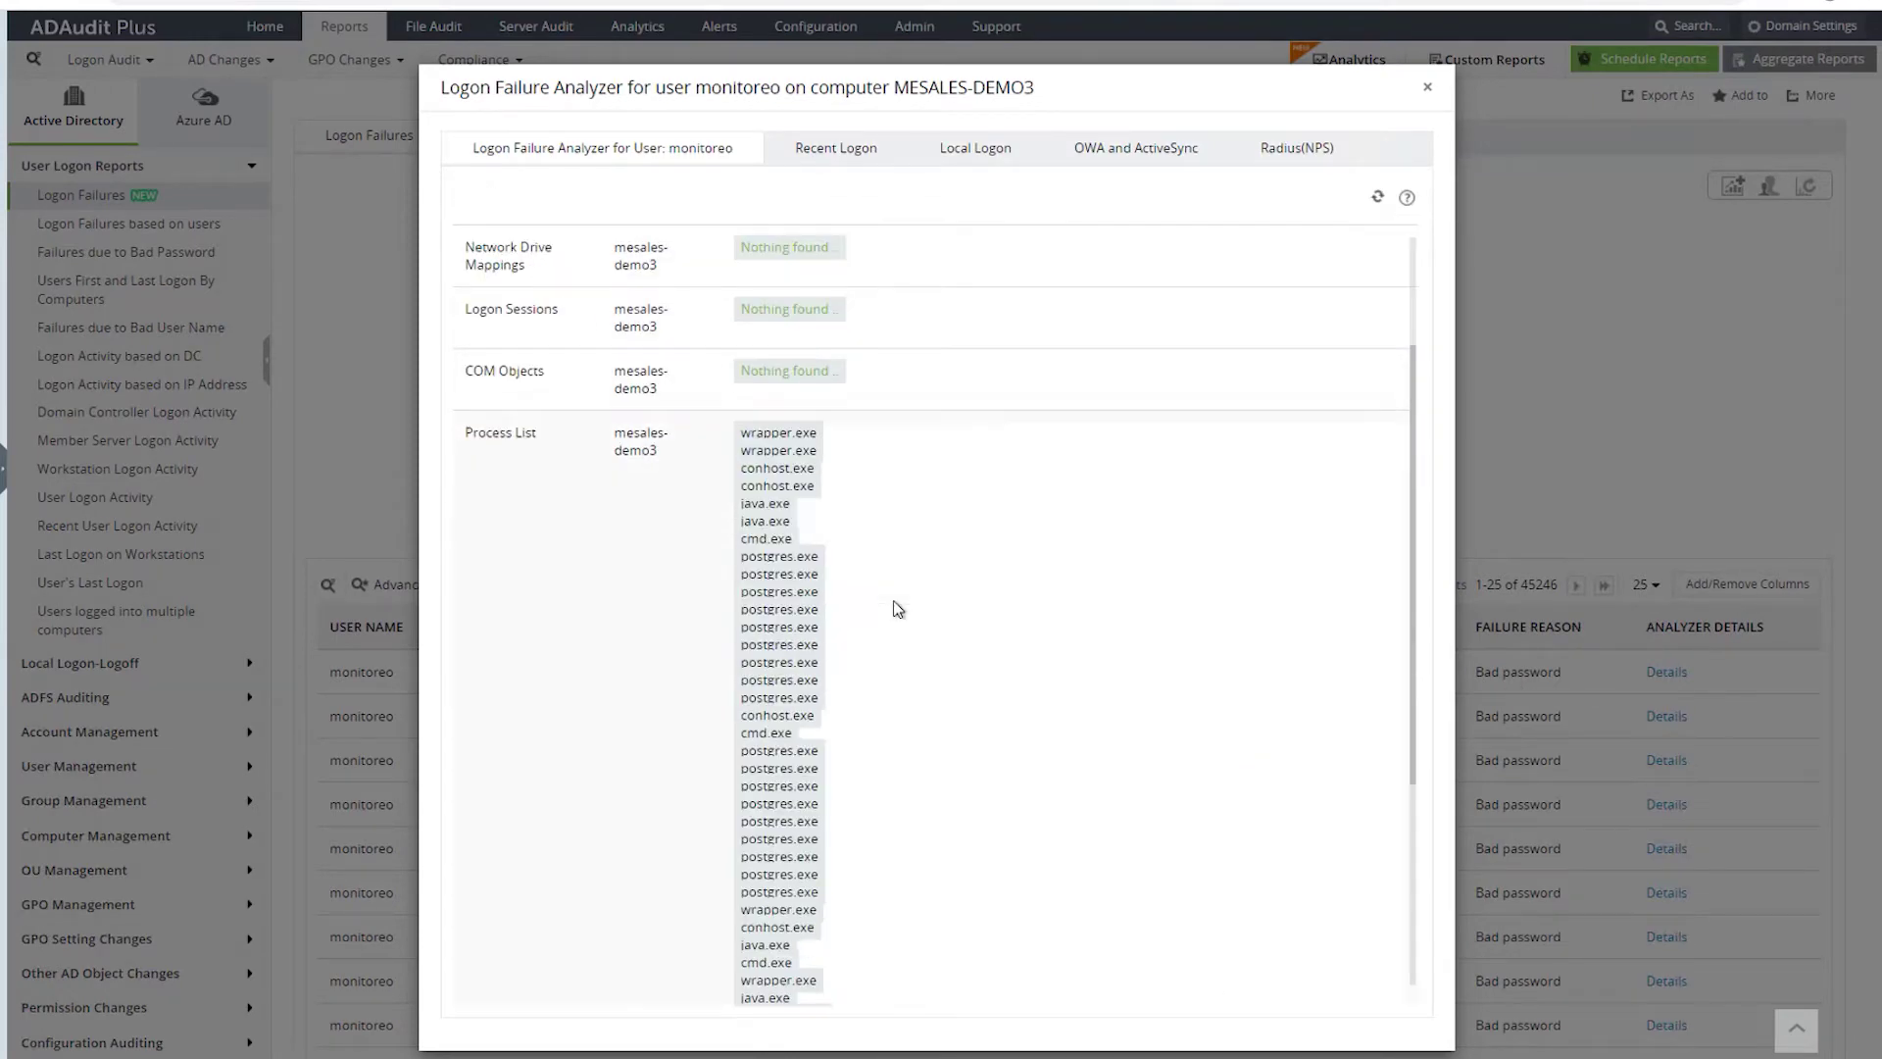
{"action": "left_click", "coordinate": [833, 148]}
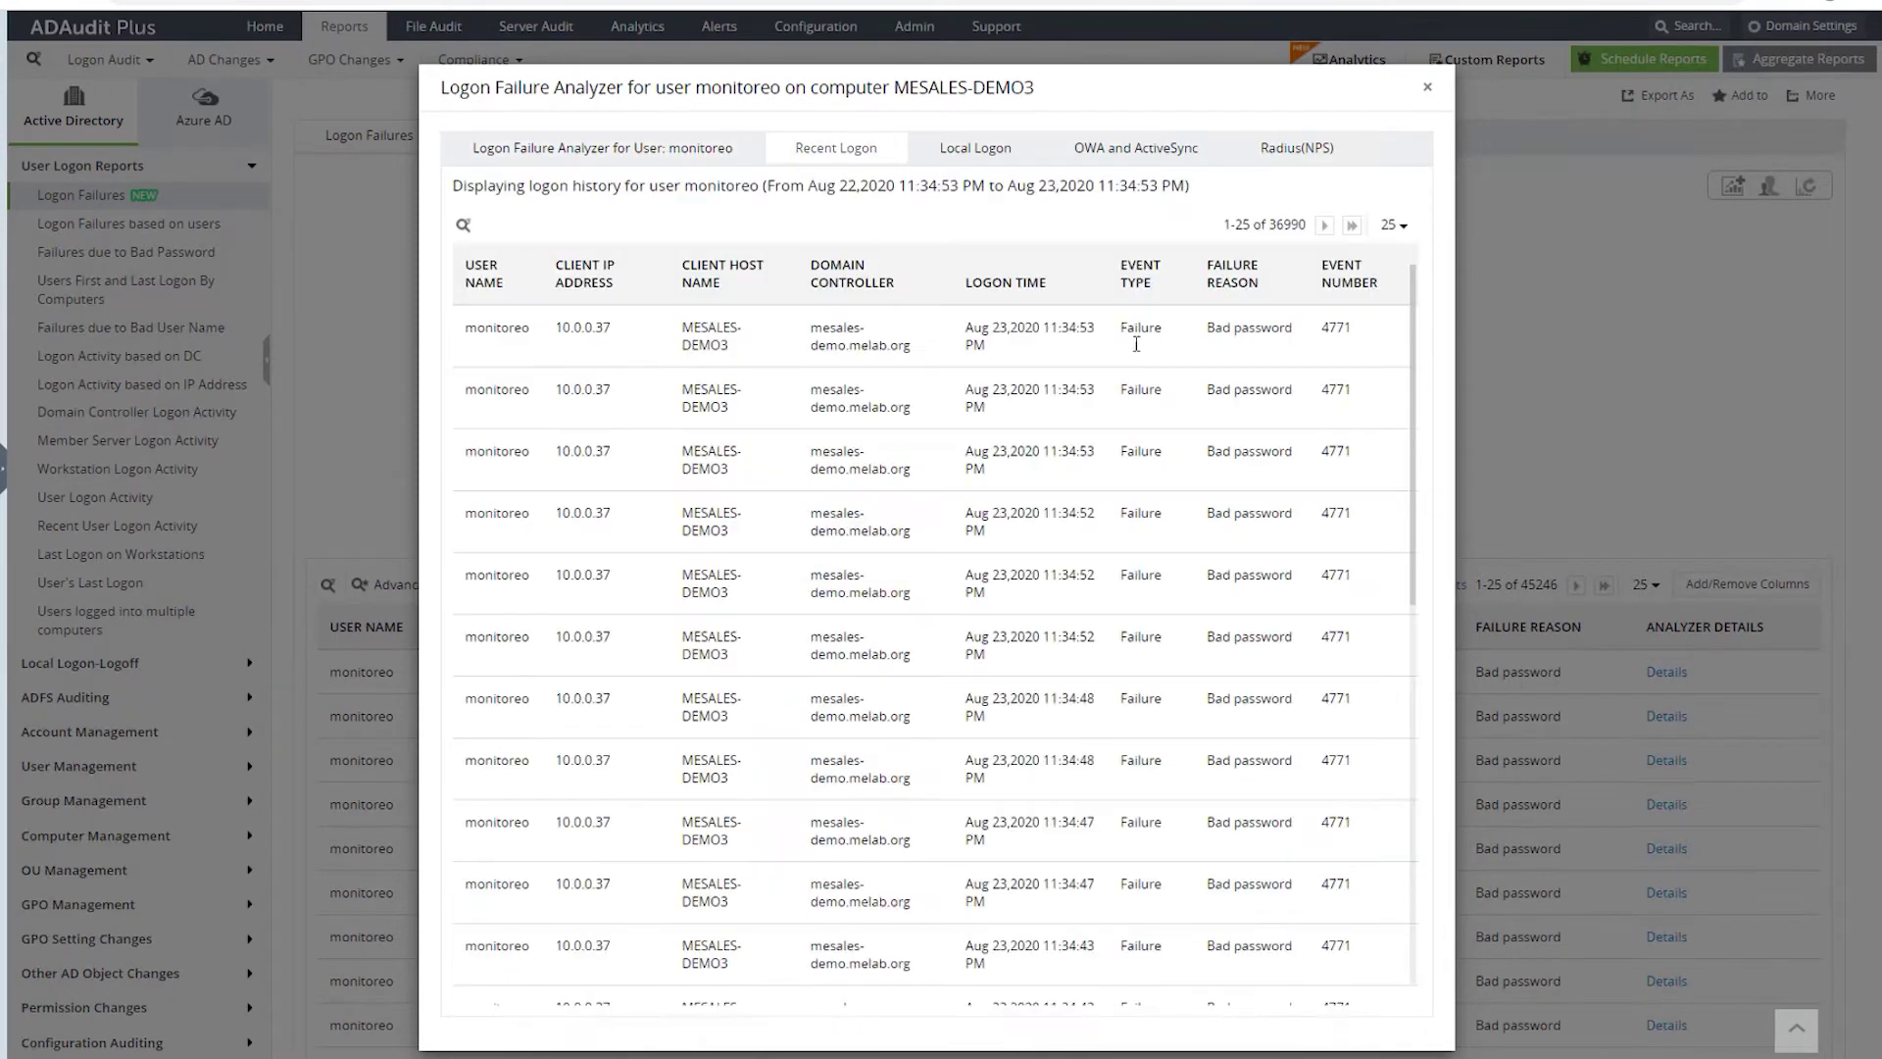
{"action": "scroll", "coordinate": [1127, 422], "scroll_direction": "down", "scroll_amount": 4}
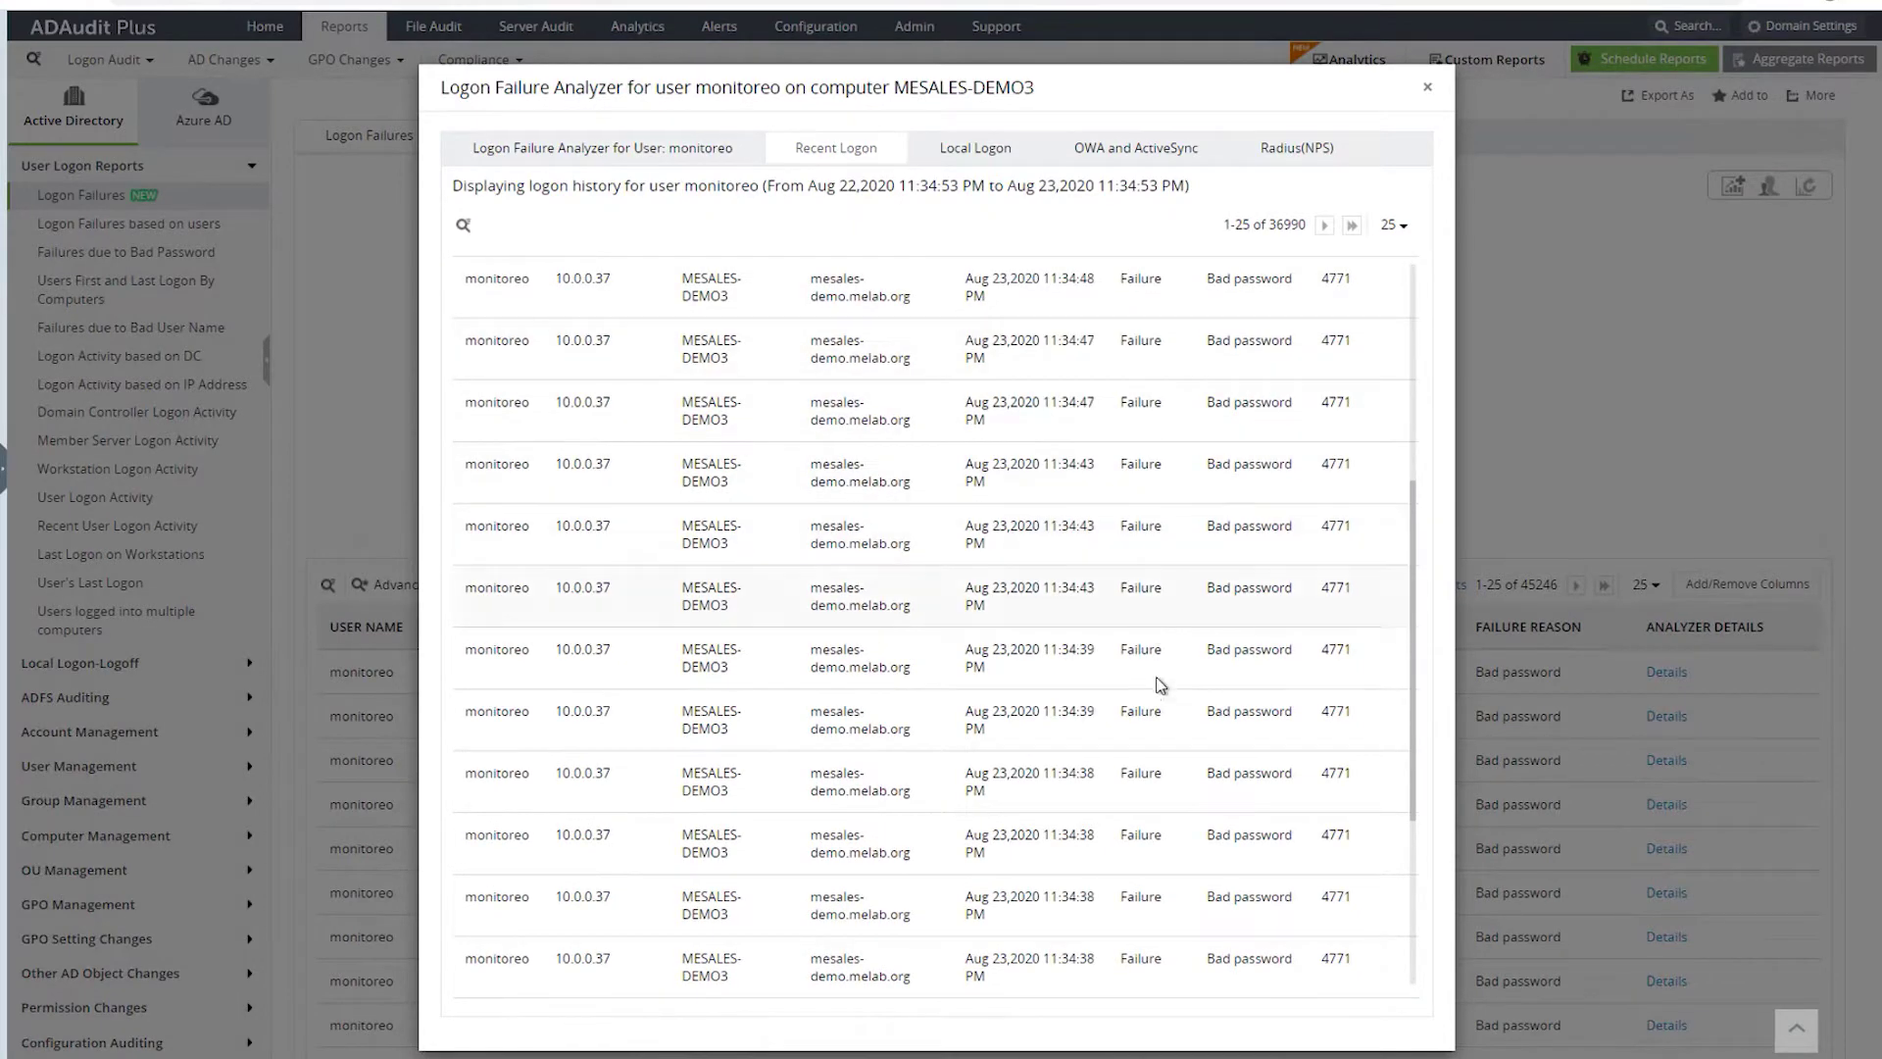
{"action": "scroll", "coordinate": [1156, 735], "scroll_direction": "down", "scroll_amount": 4}
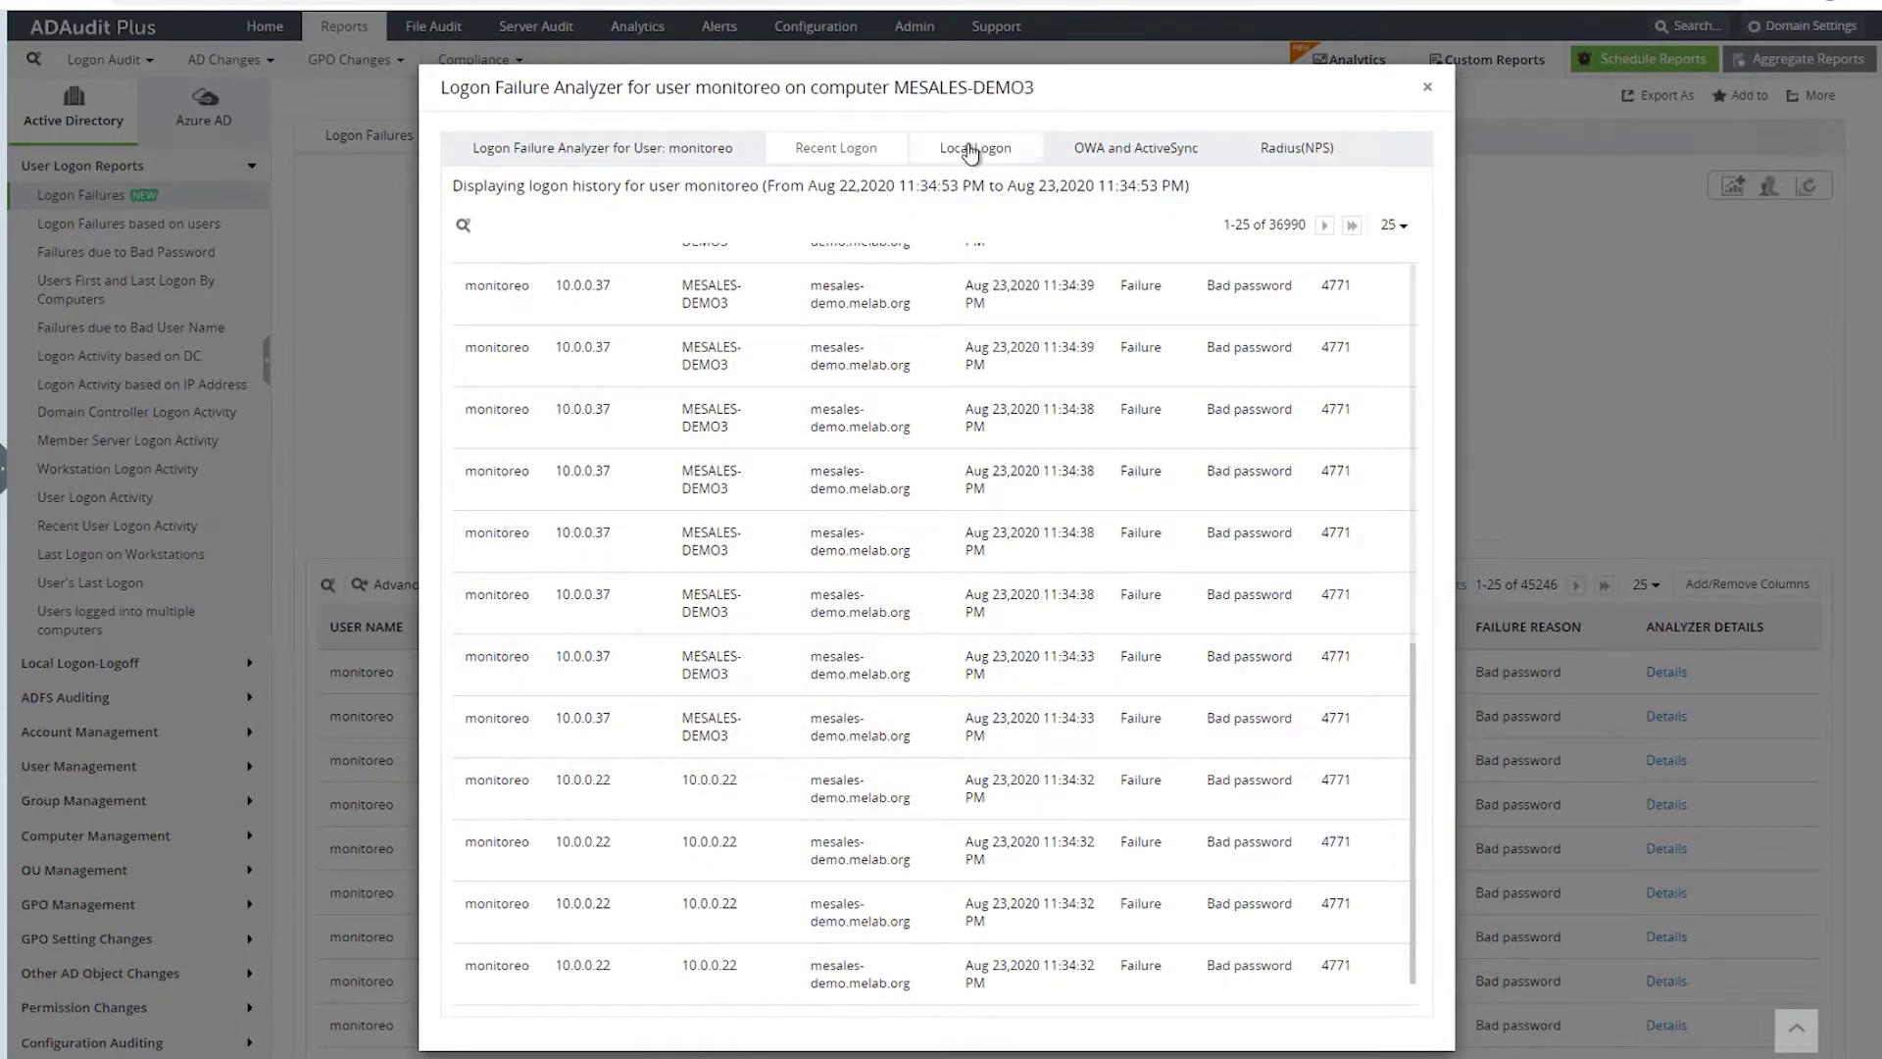
{"action": "left_click", "coordinate": [1427, 86]}
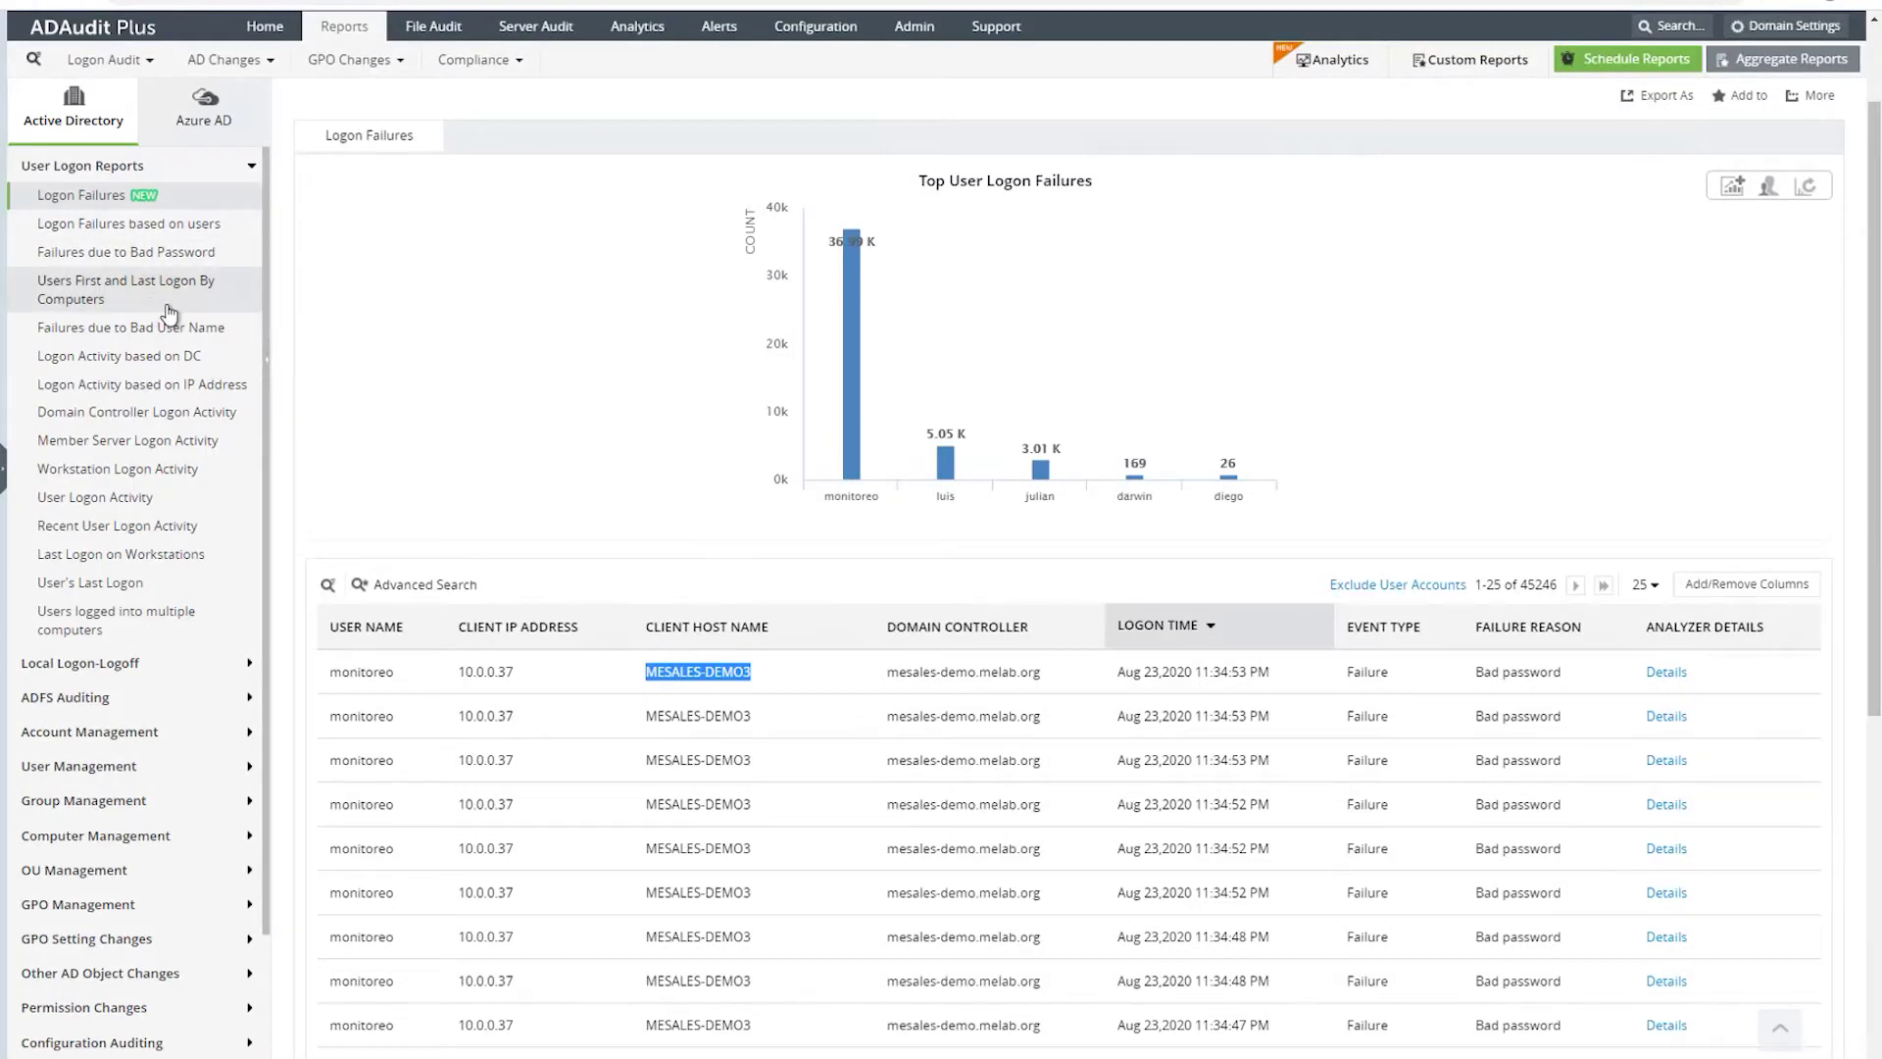
- Browse the per-user, bad-password and first/last-logon reports, ending on Failures due to Bad User Name
{"action": "left_click", "coordinate": [92, 223]}
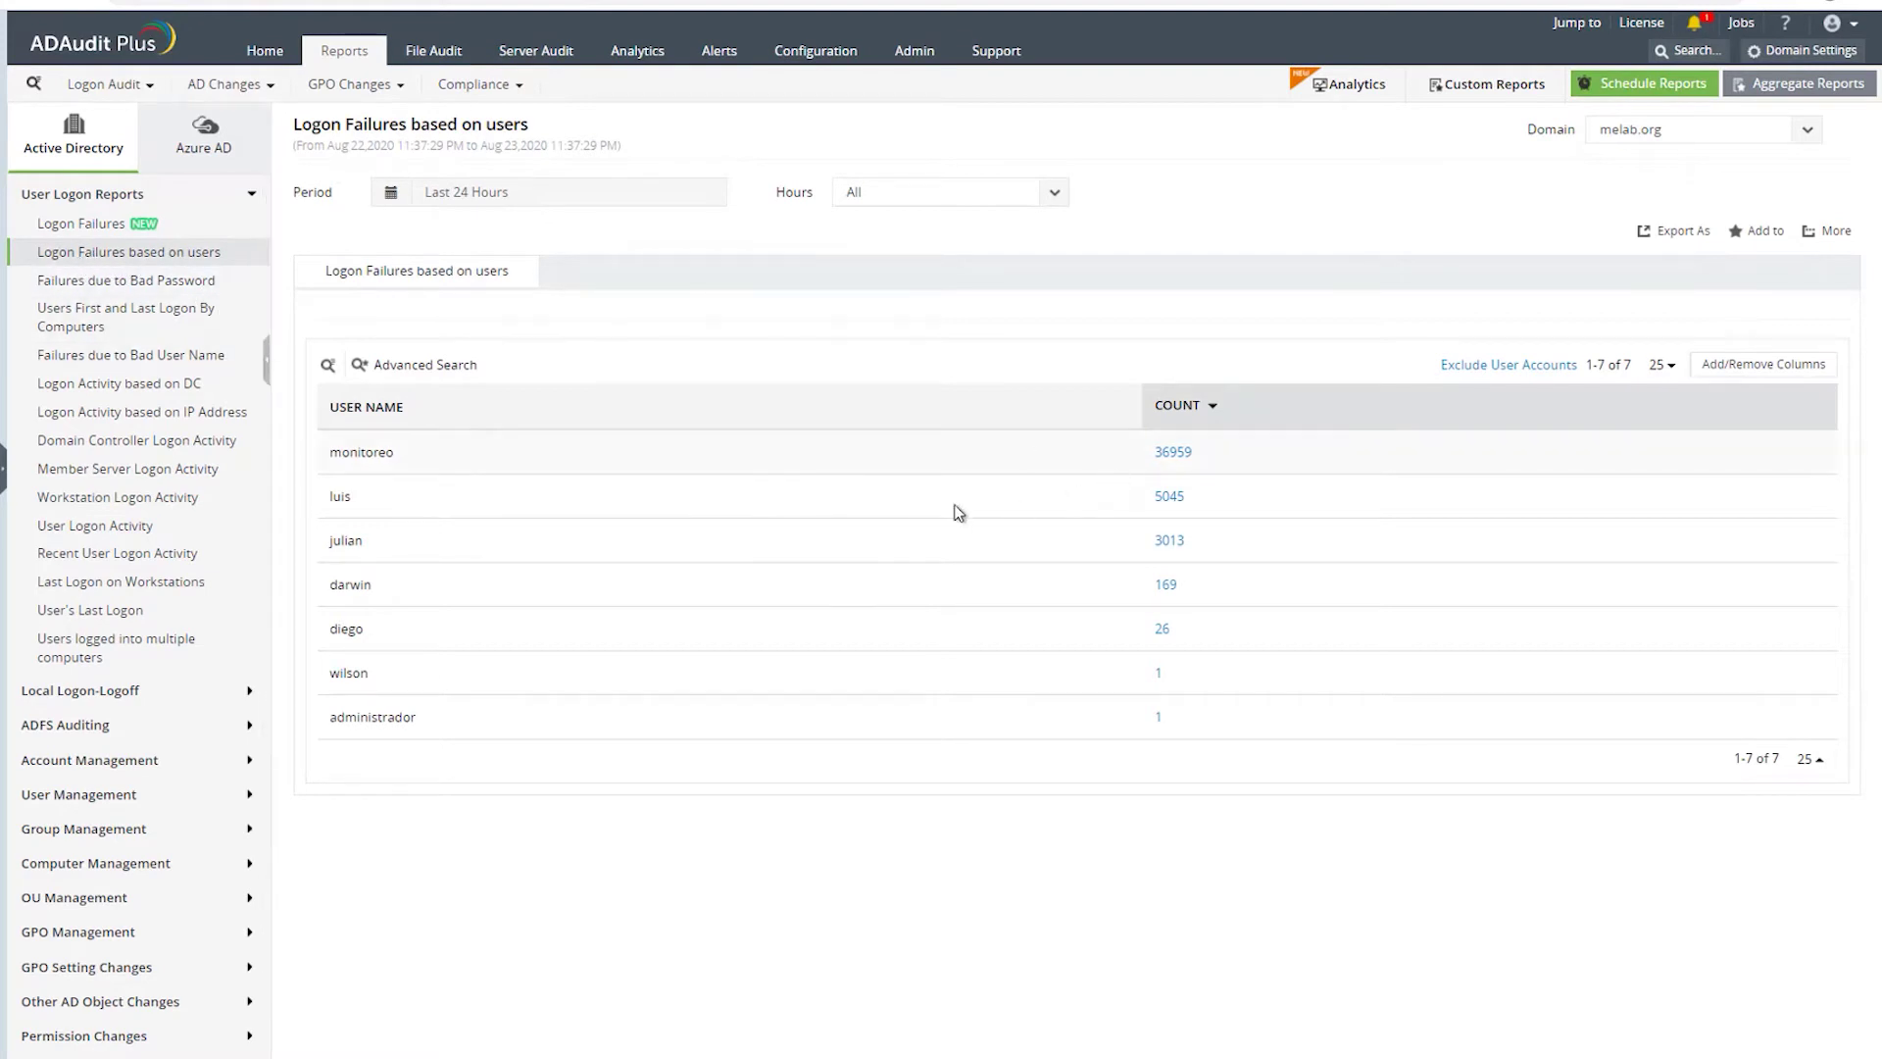
{"action": "left_click", "coordinate": [93, 282]}
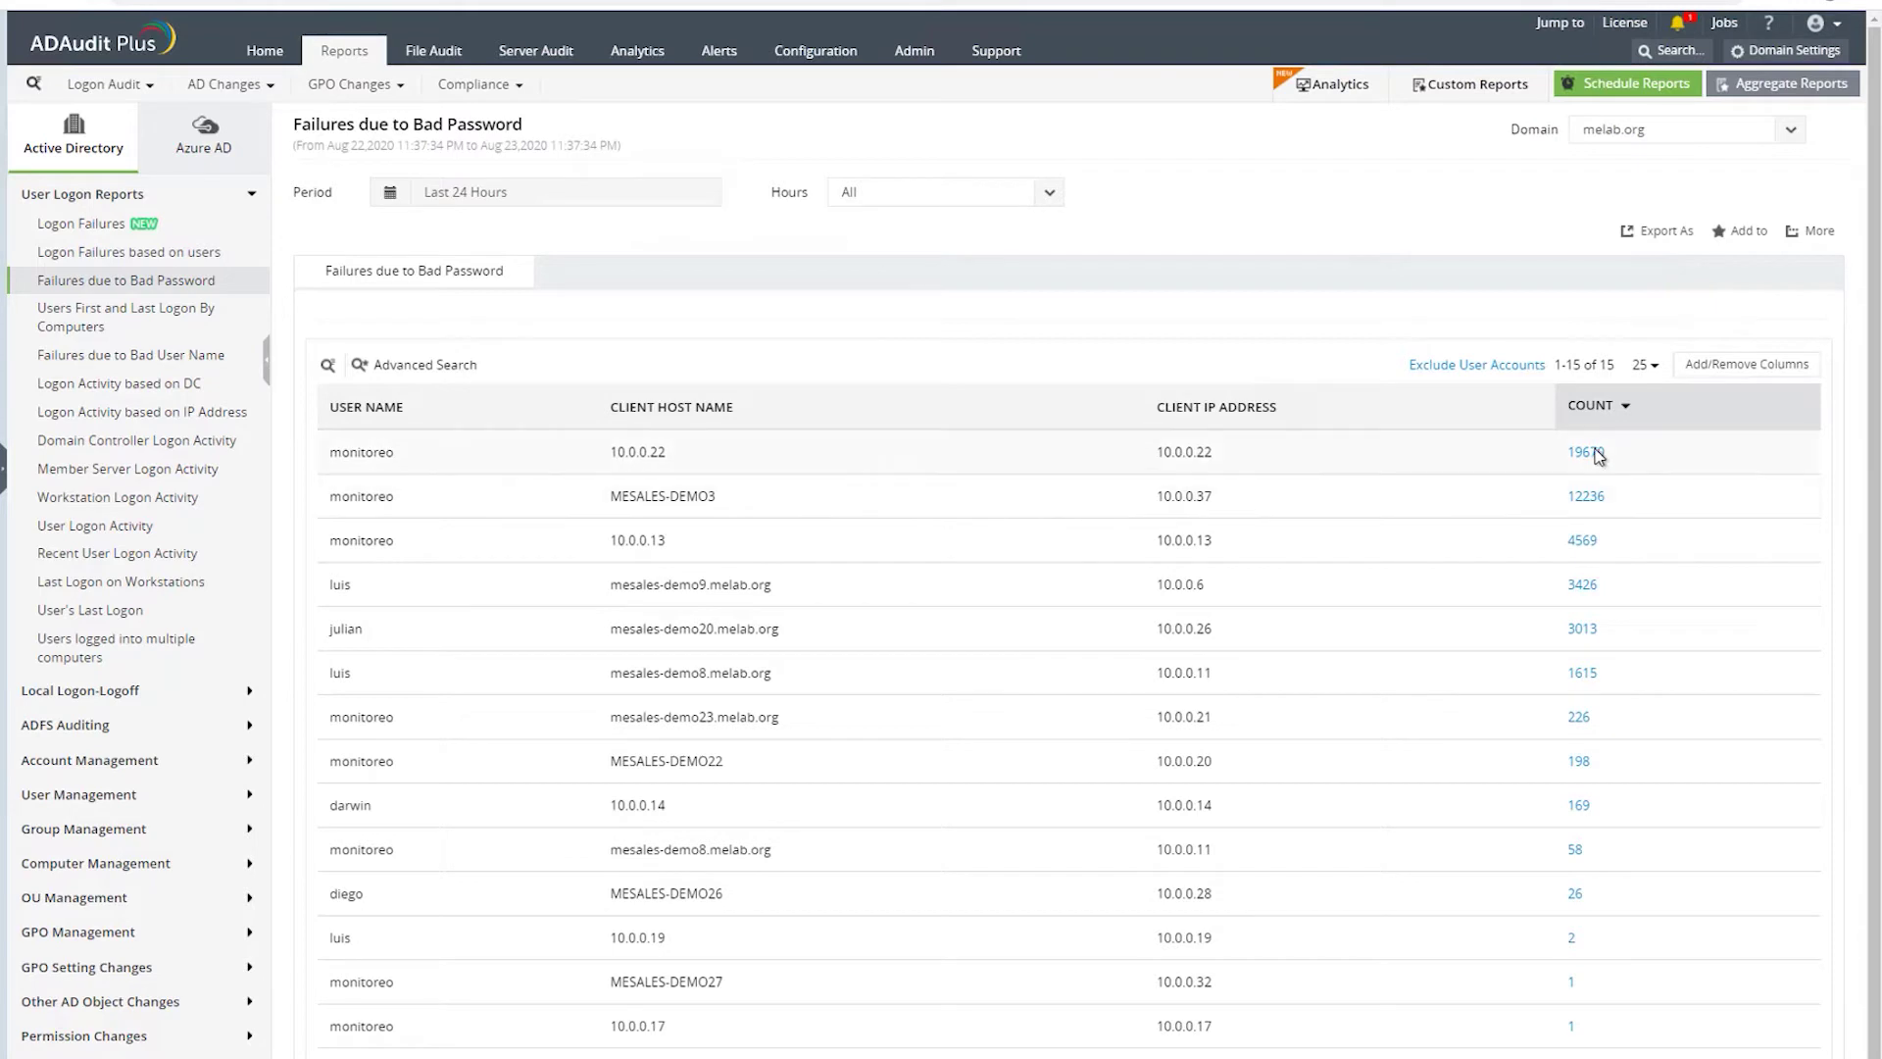
{"action": "left_click", "coordinate": [74, 318]}
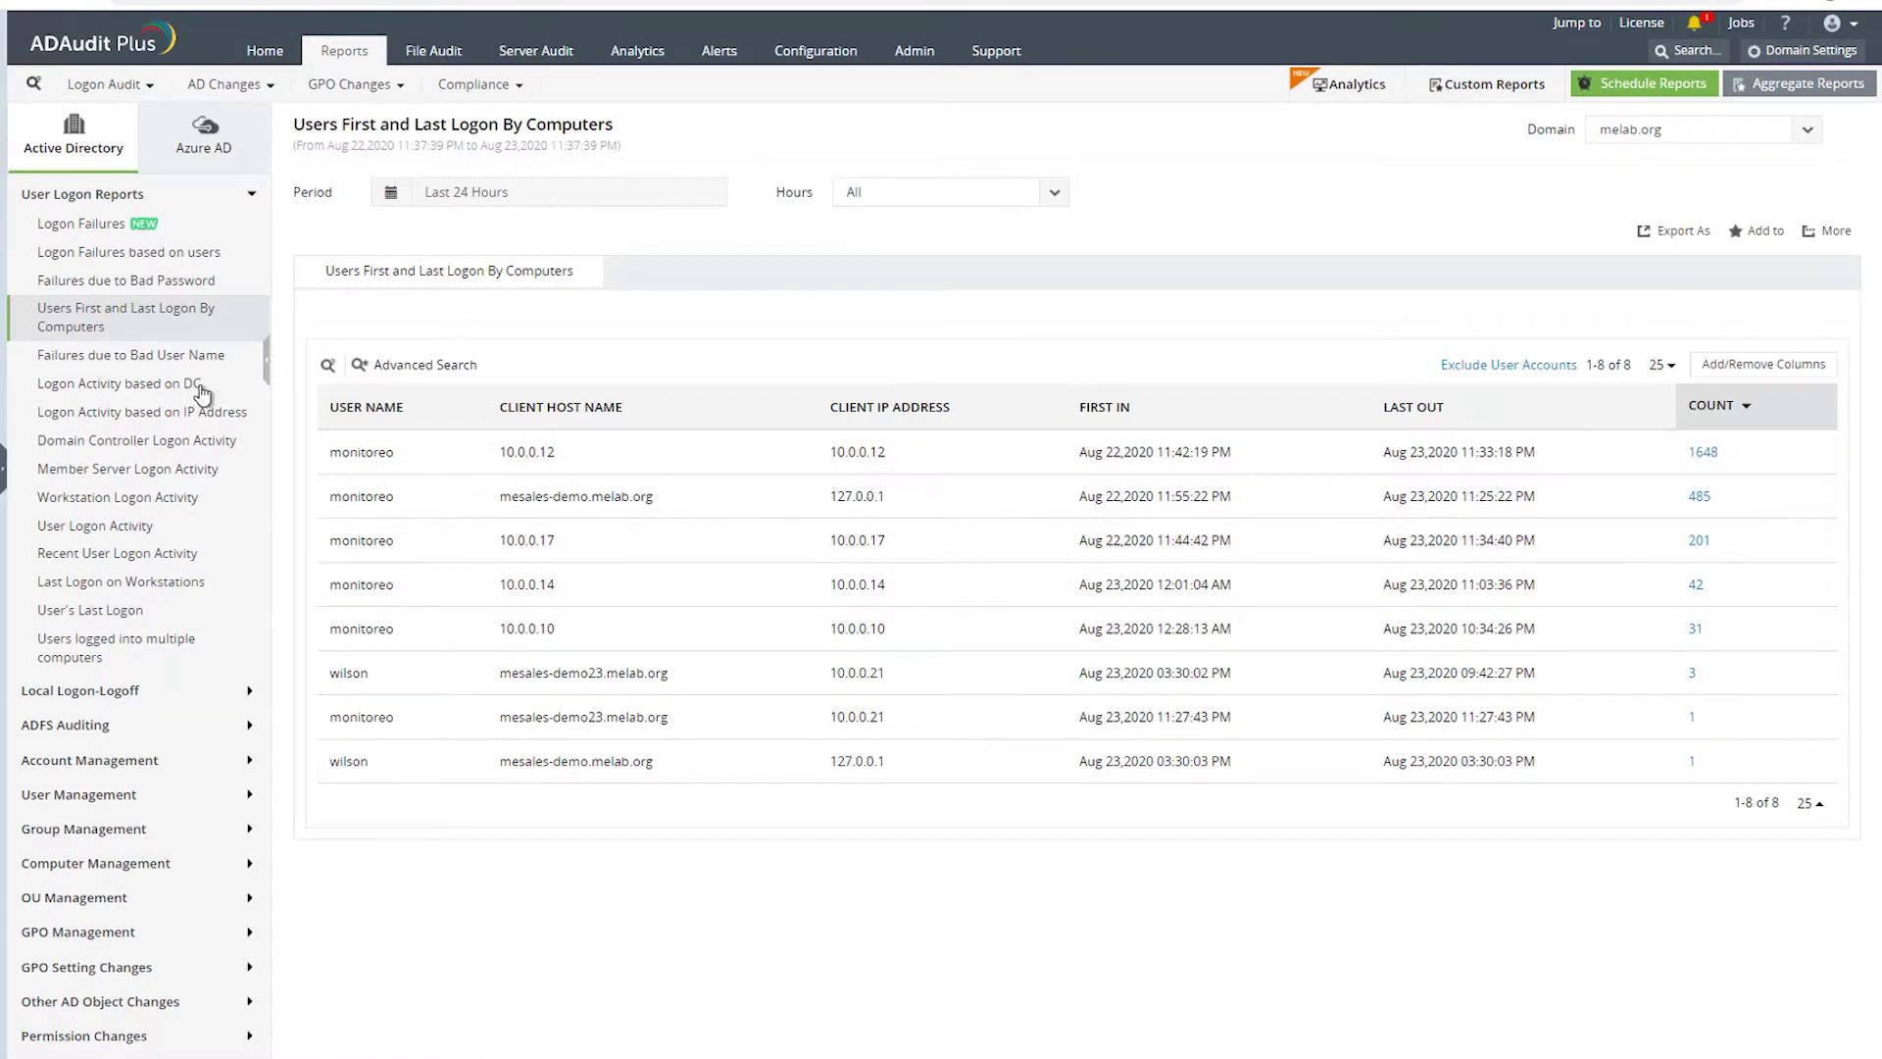
{"action": "left_click", "coordinate": [89, 360]}
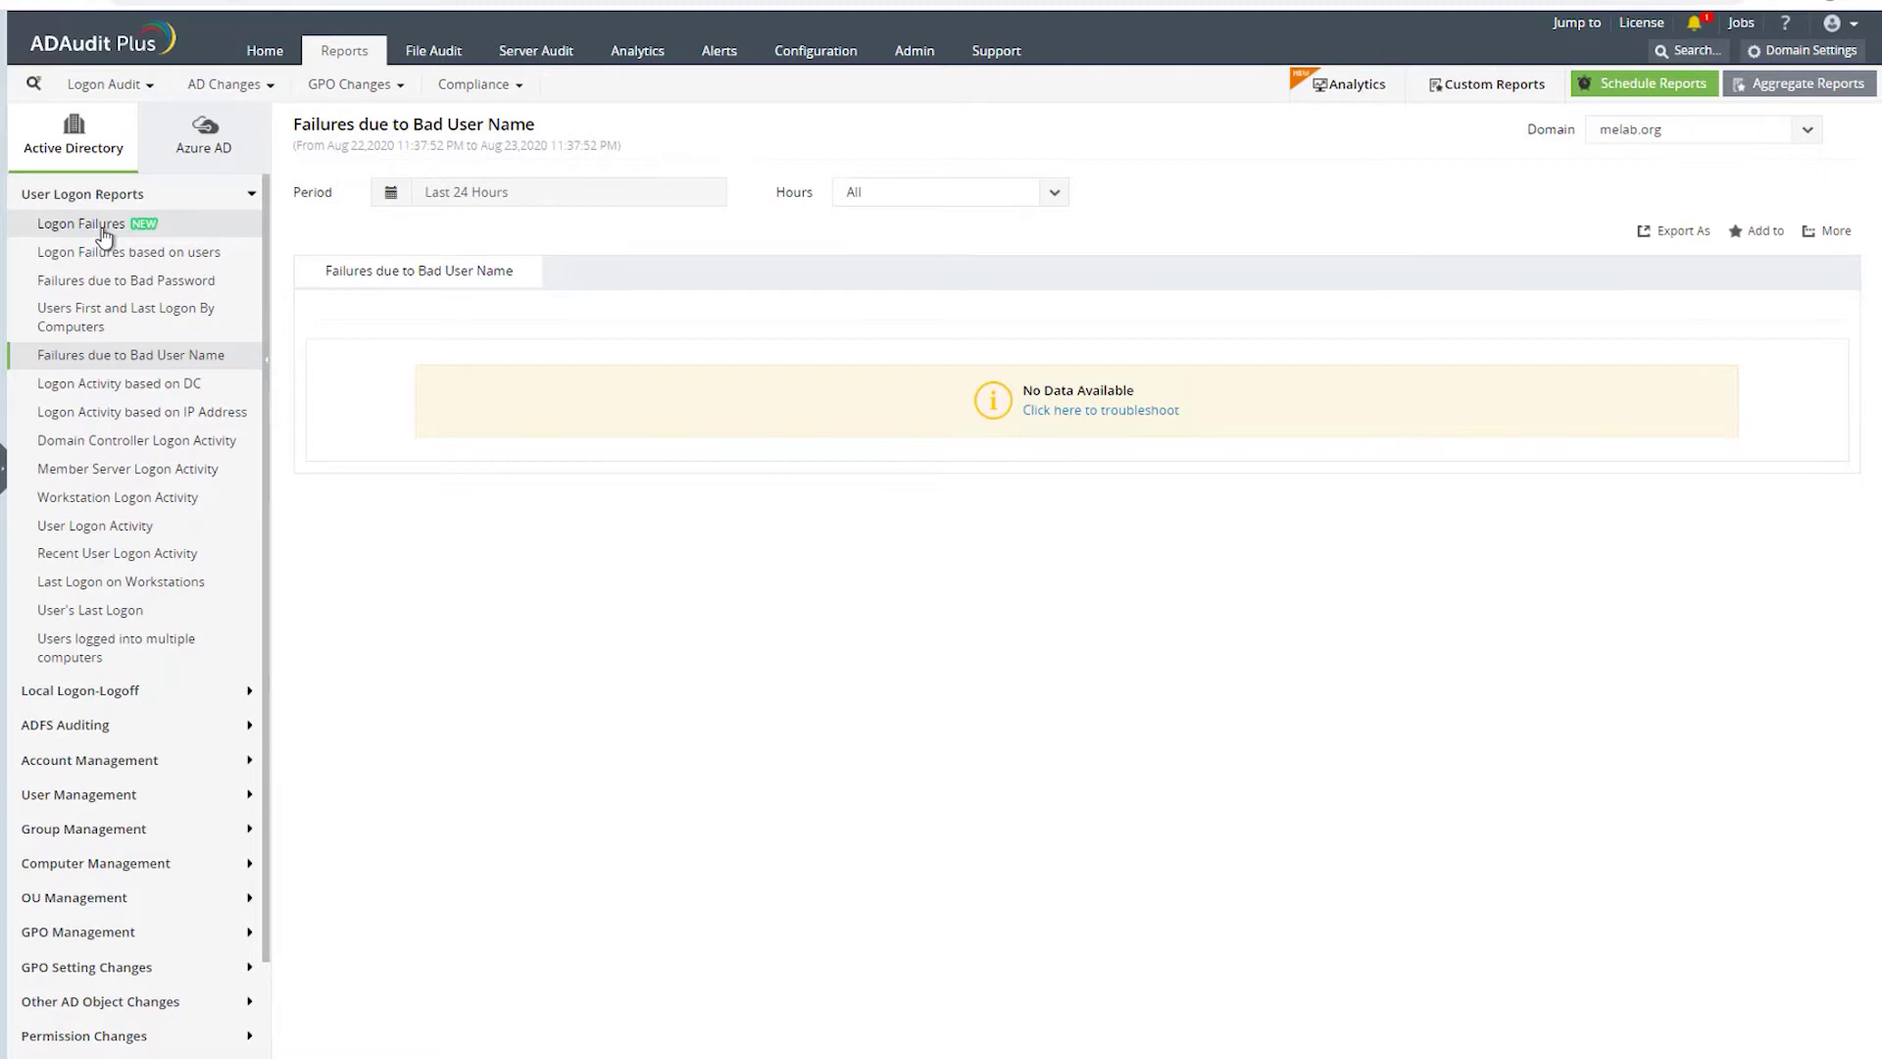
- Revisit Logon Failures and Bad User Name, then open Domain Controller Logon Activity under Logon Activity based on DC
{"action": "left_click", "coordinate": [83, 224]}
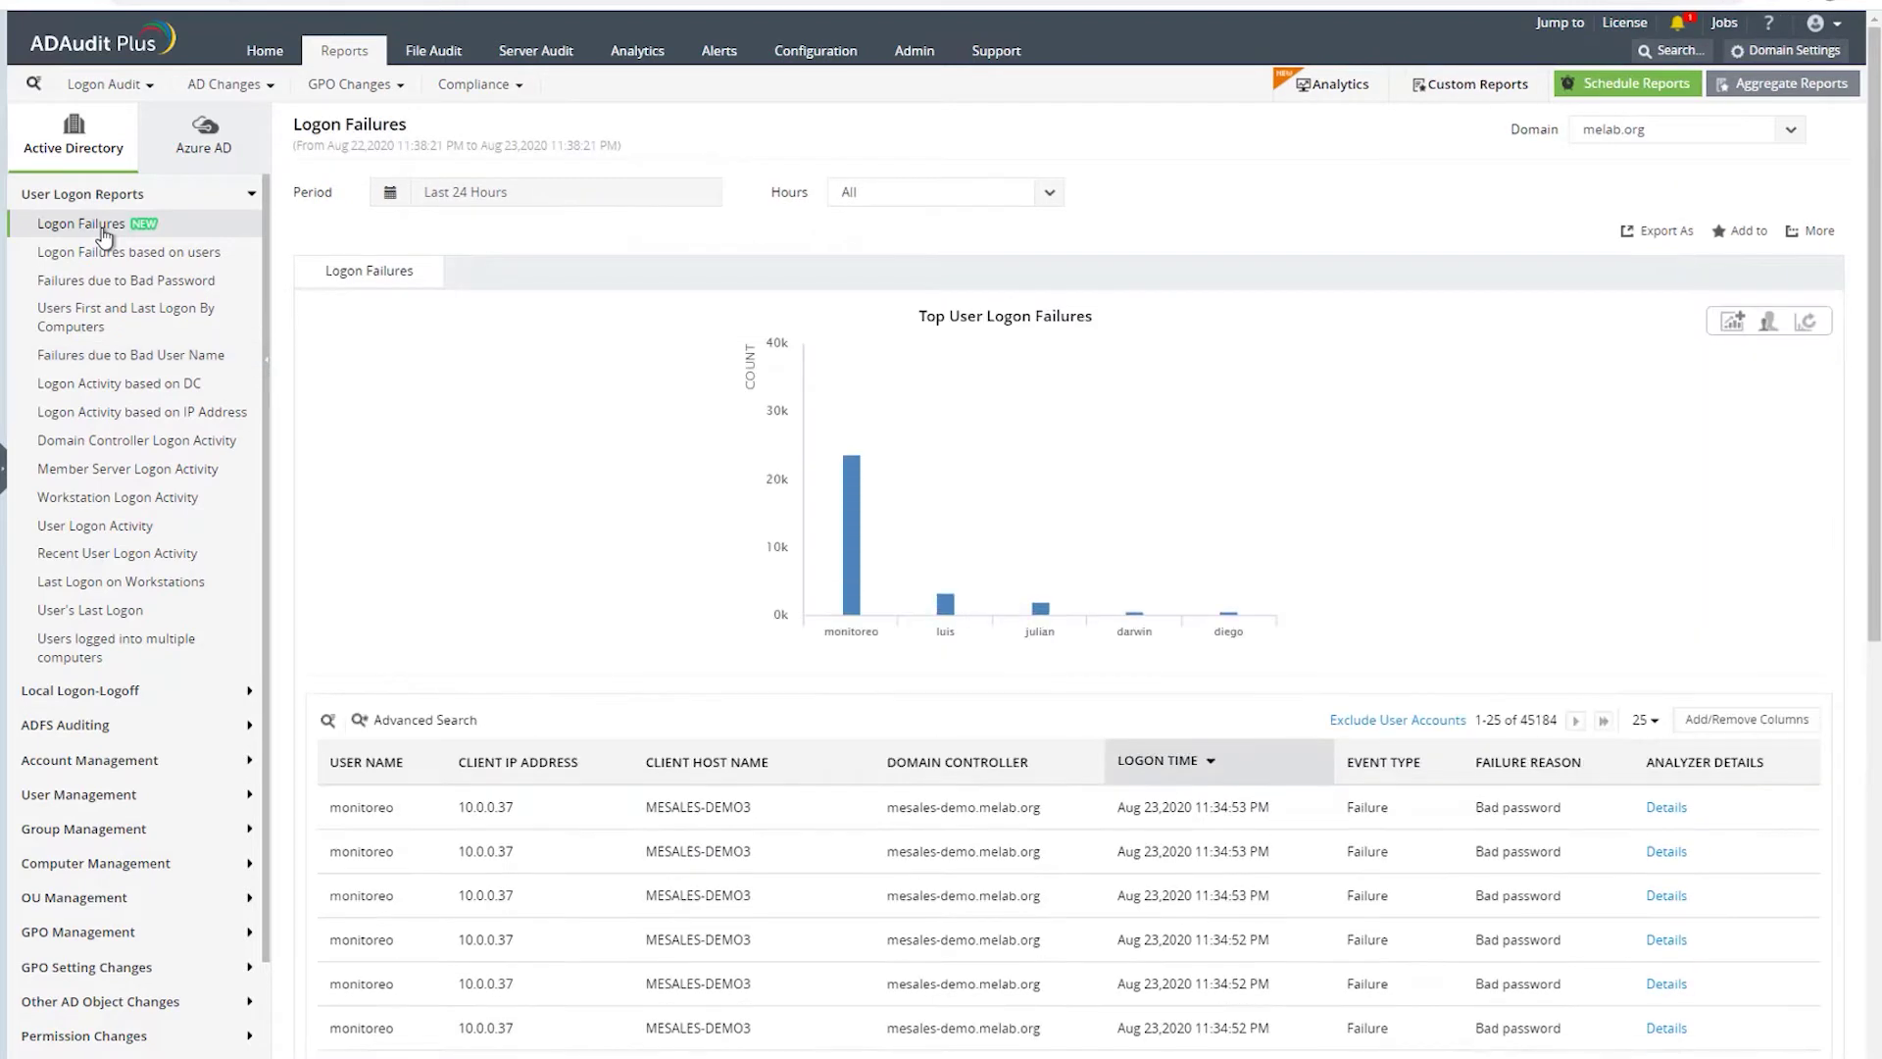
{"action": "scroll", "coordinate": [590, 729], "scroll_direction": "down", "scroll_amount": 5}
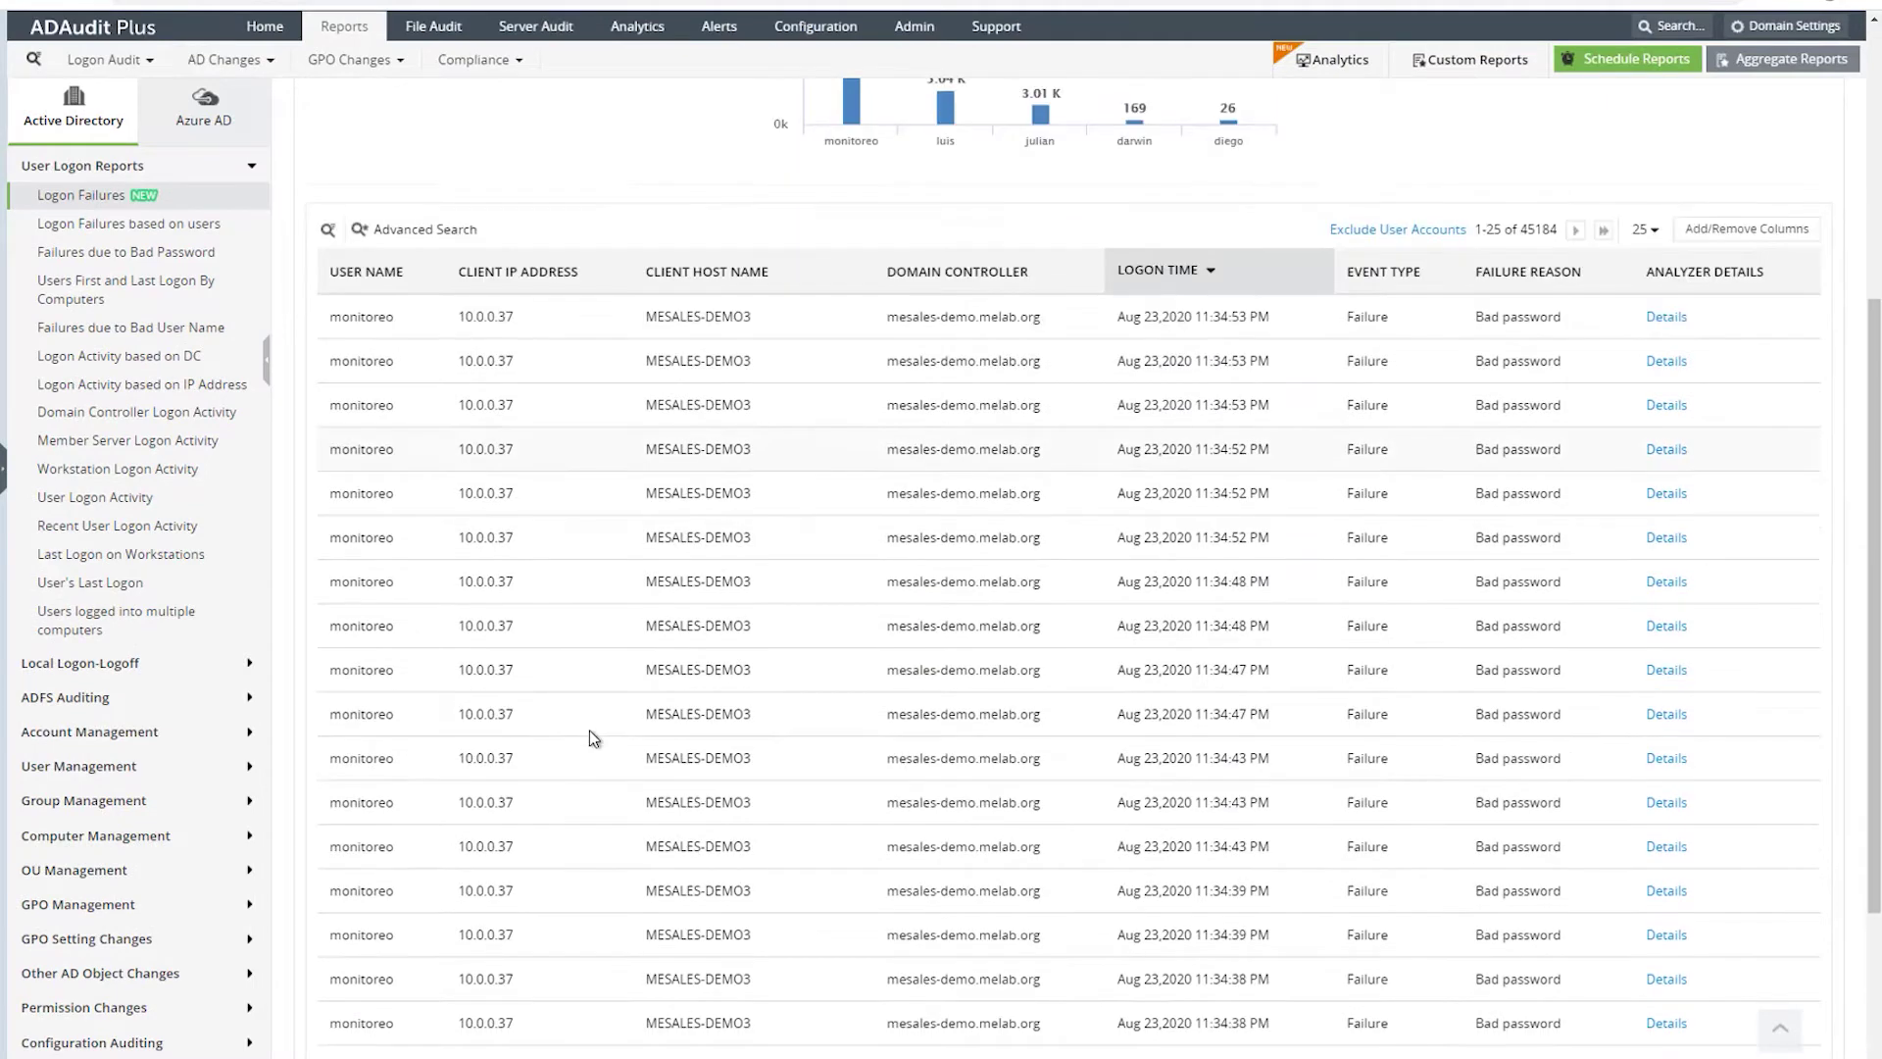
{"action": "scroll", "coordinate": [590, 729], "scroll_direction": "down", "scroll_amount": 2}
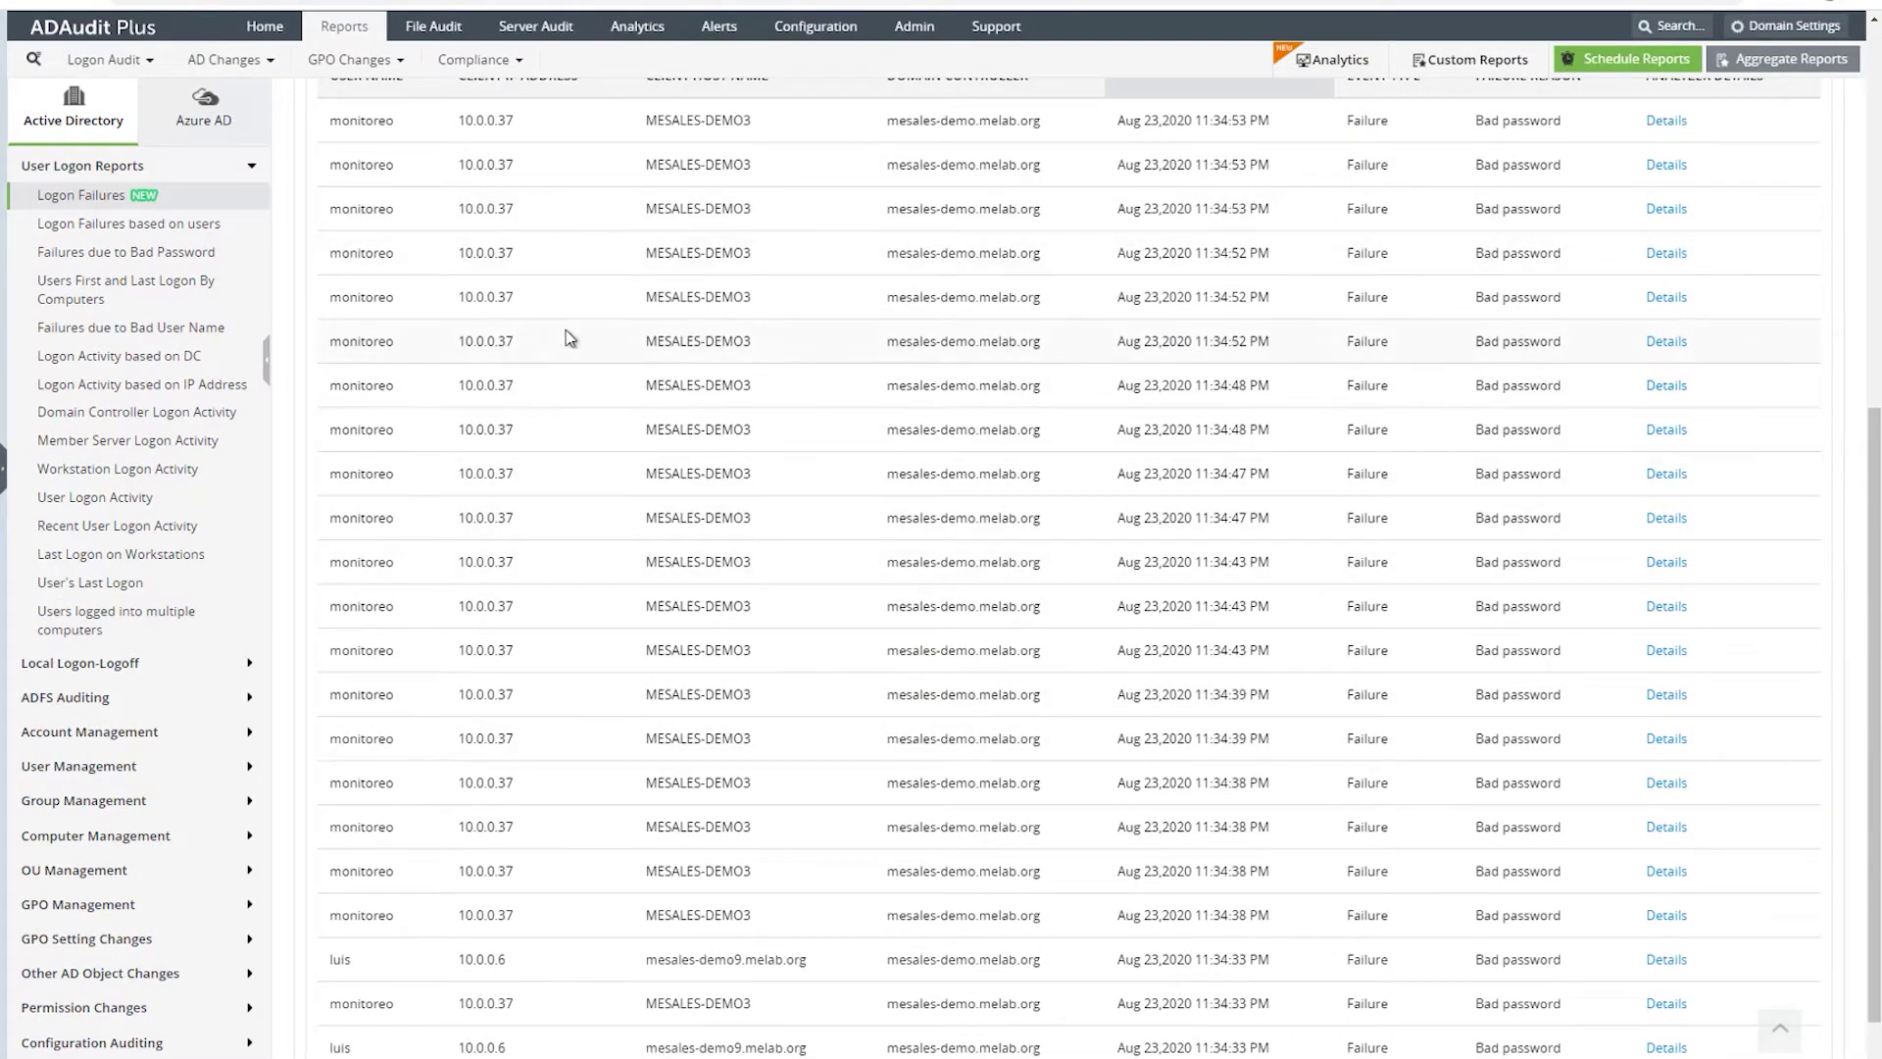
{"action": "scroll", "coordinate": [569, 338], "scroll_direction": "up", "scroll_amount": 4}
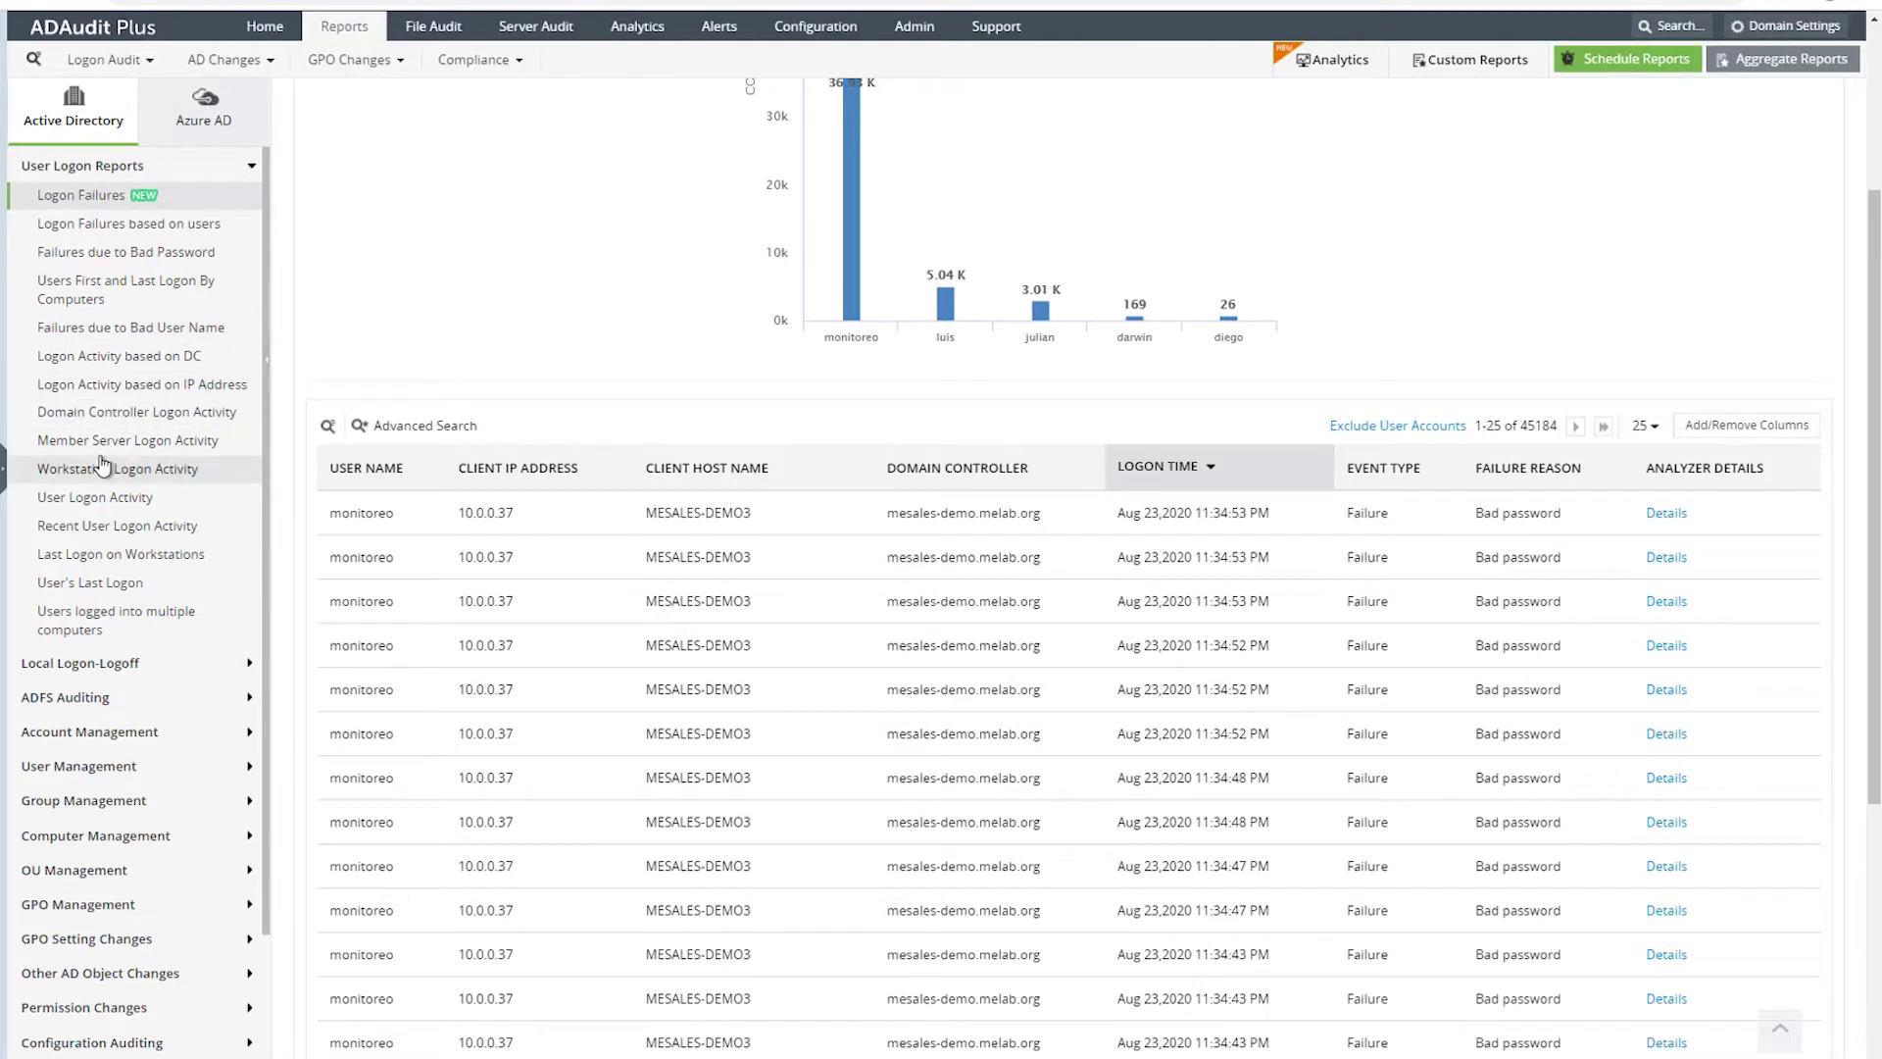
{"action": "left_click", "coordinate": [99, 329]}
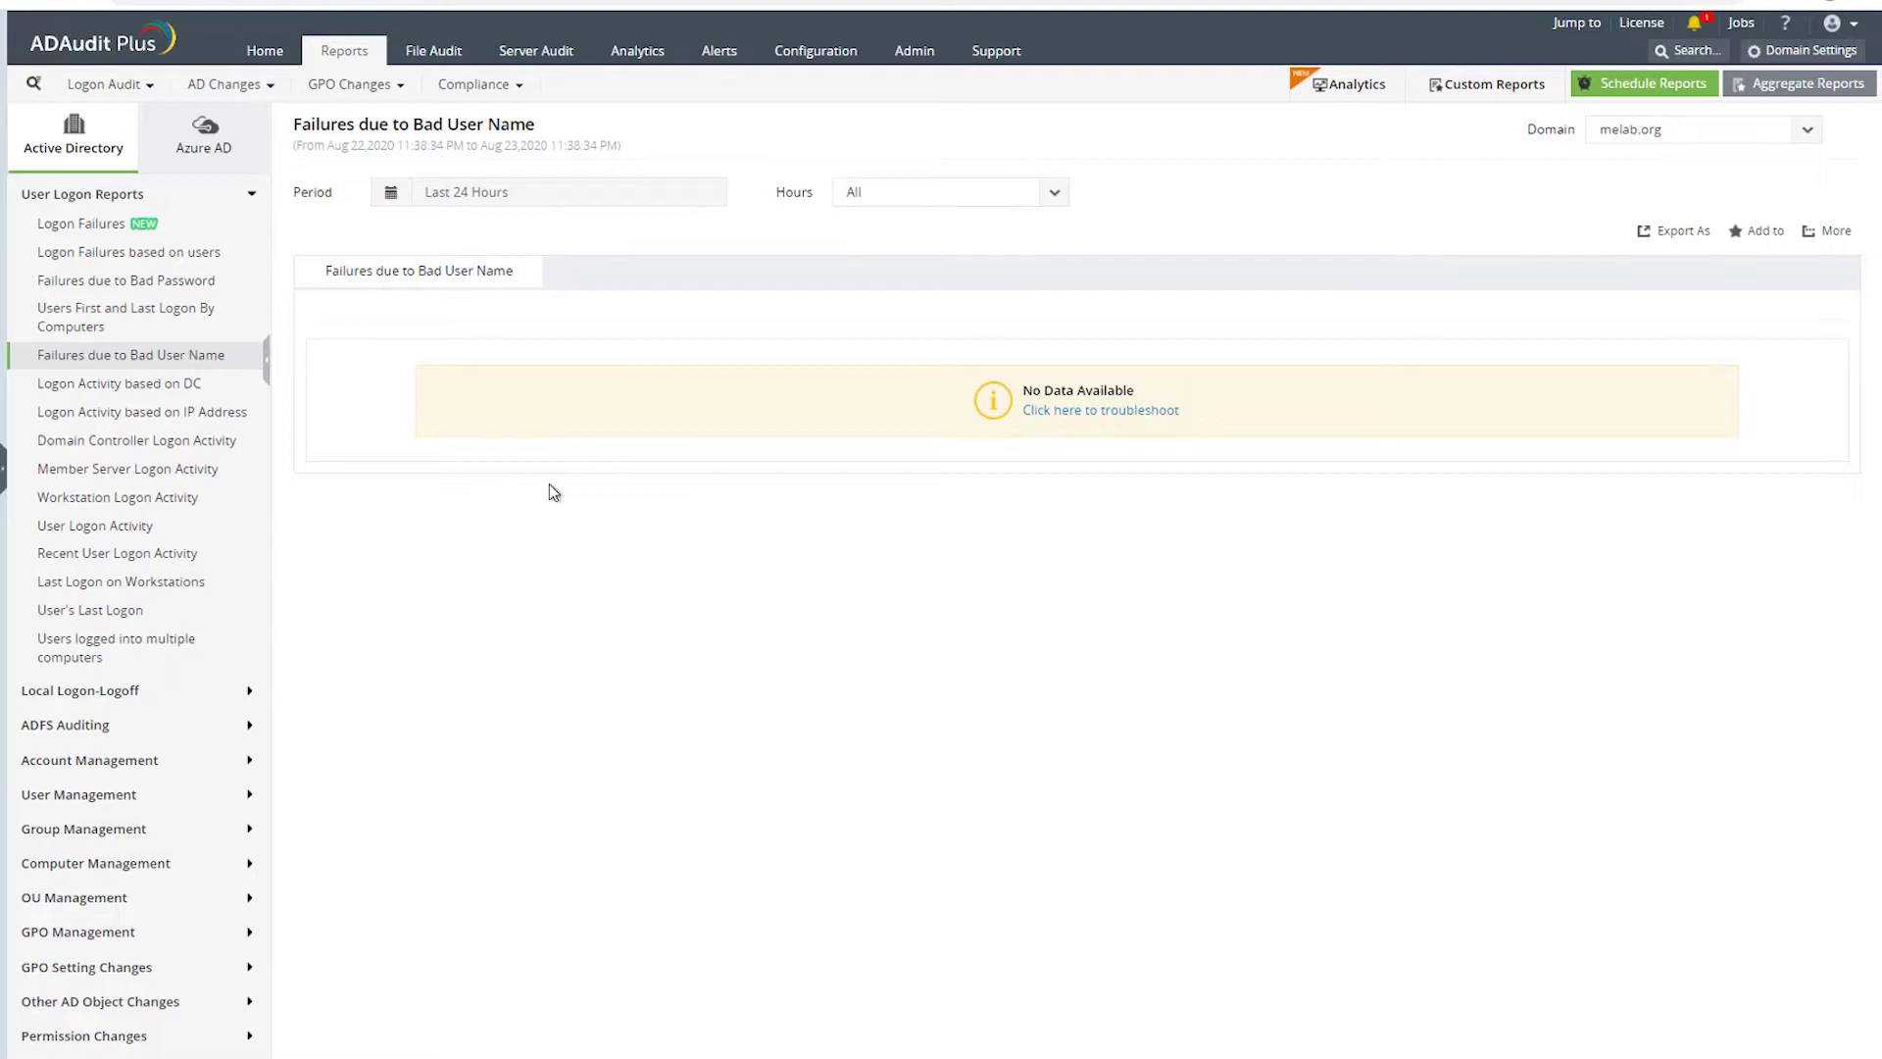
{"action": "left_click", "coordinate": [156, 385]}
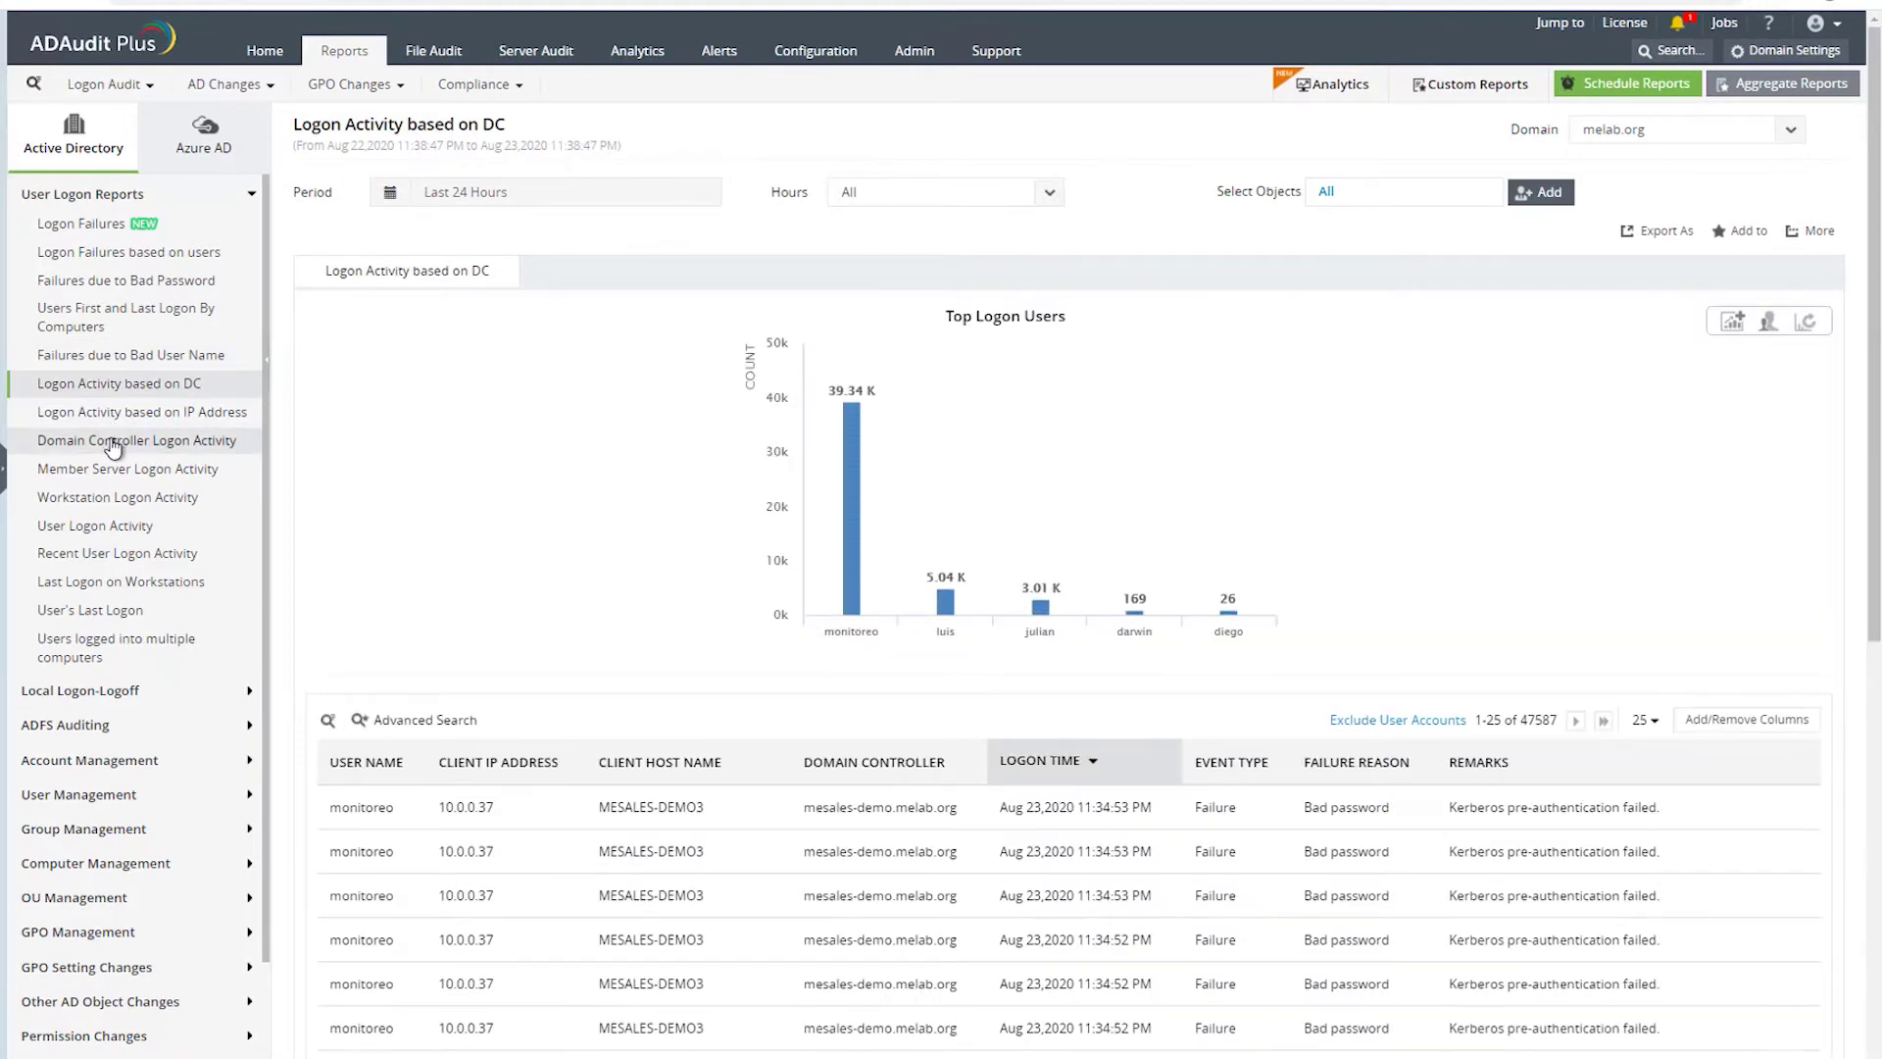
{"action": "left_click", "coordinate": [115, 445]}
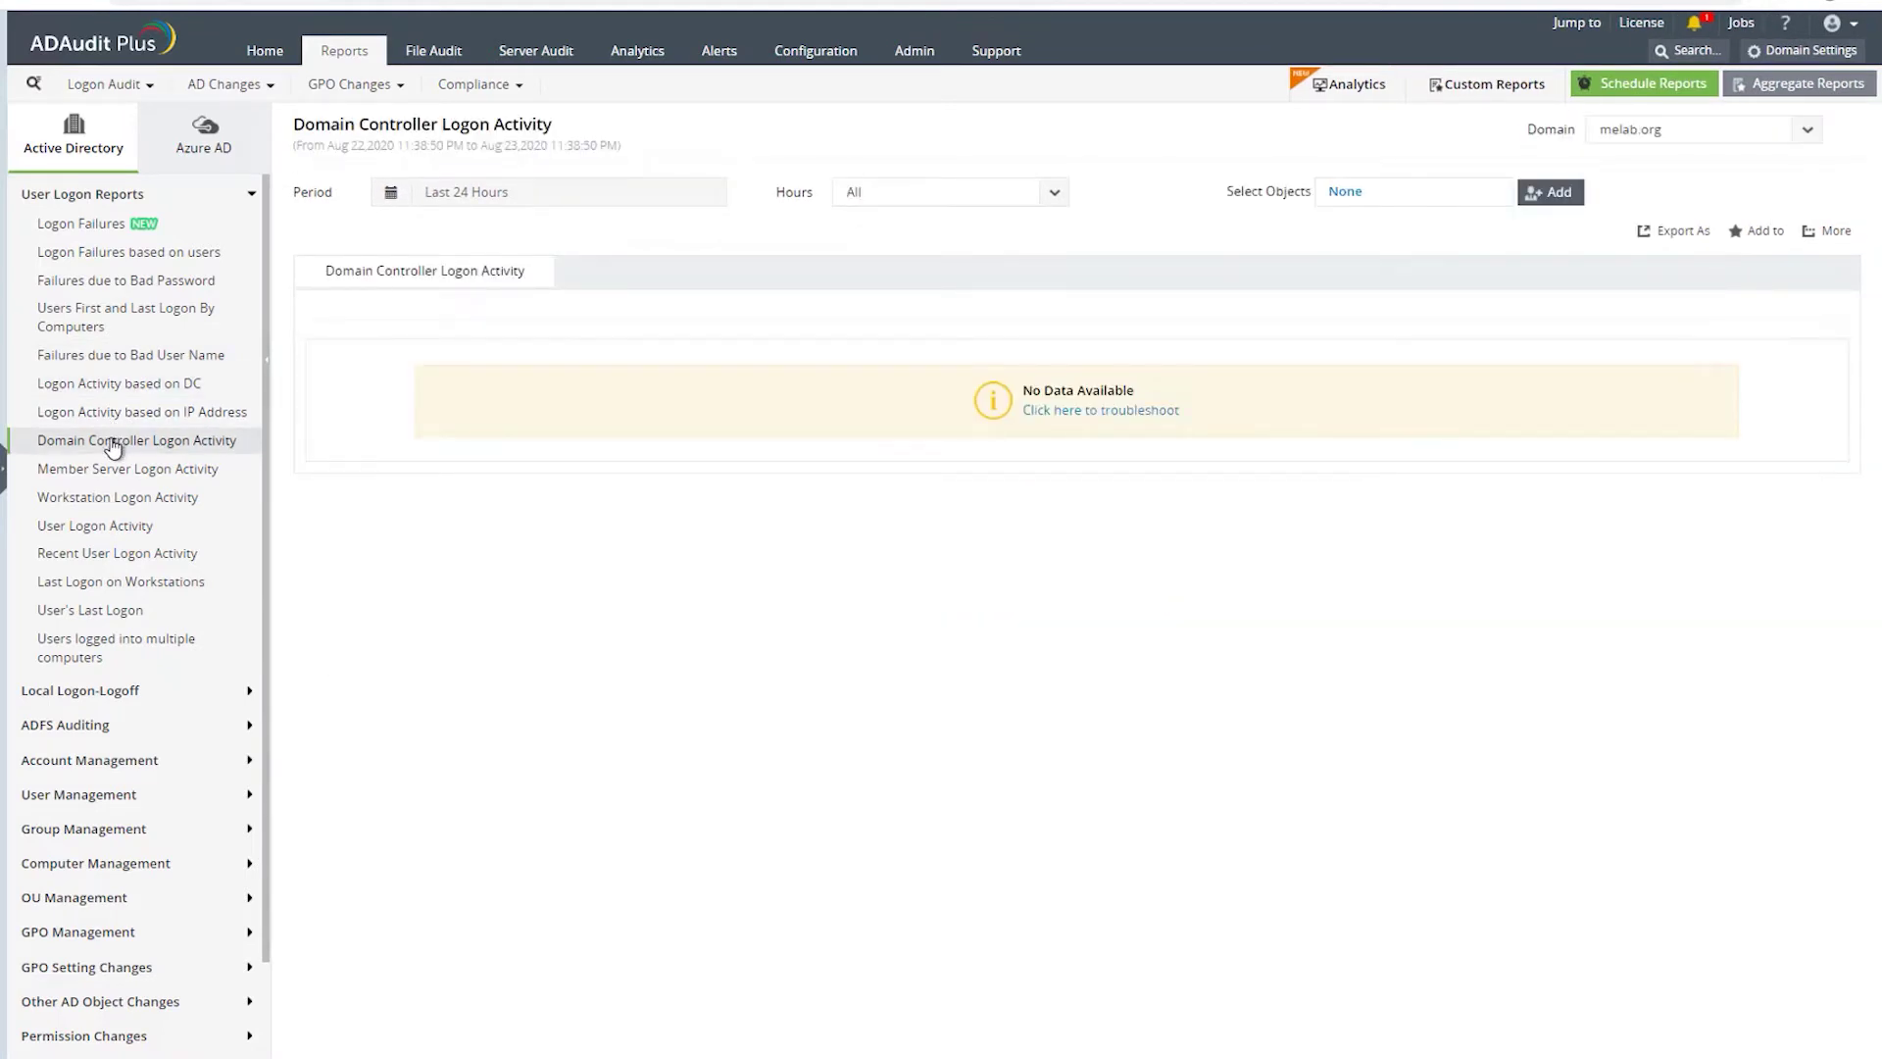
- View User Logon Activity filtered to successful logons, then open the User's Last Logon report
{"action": "left_click", "coordinate": [114, 529]}
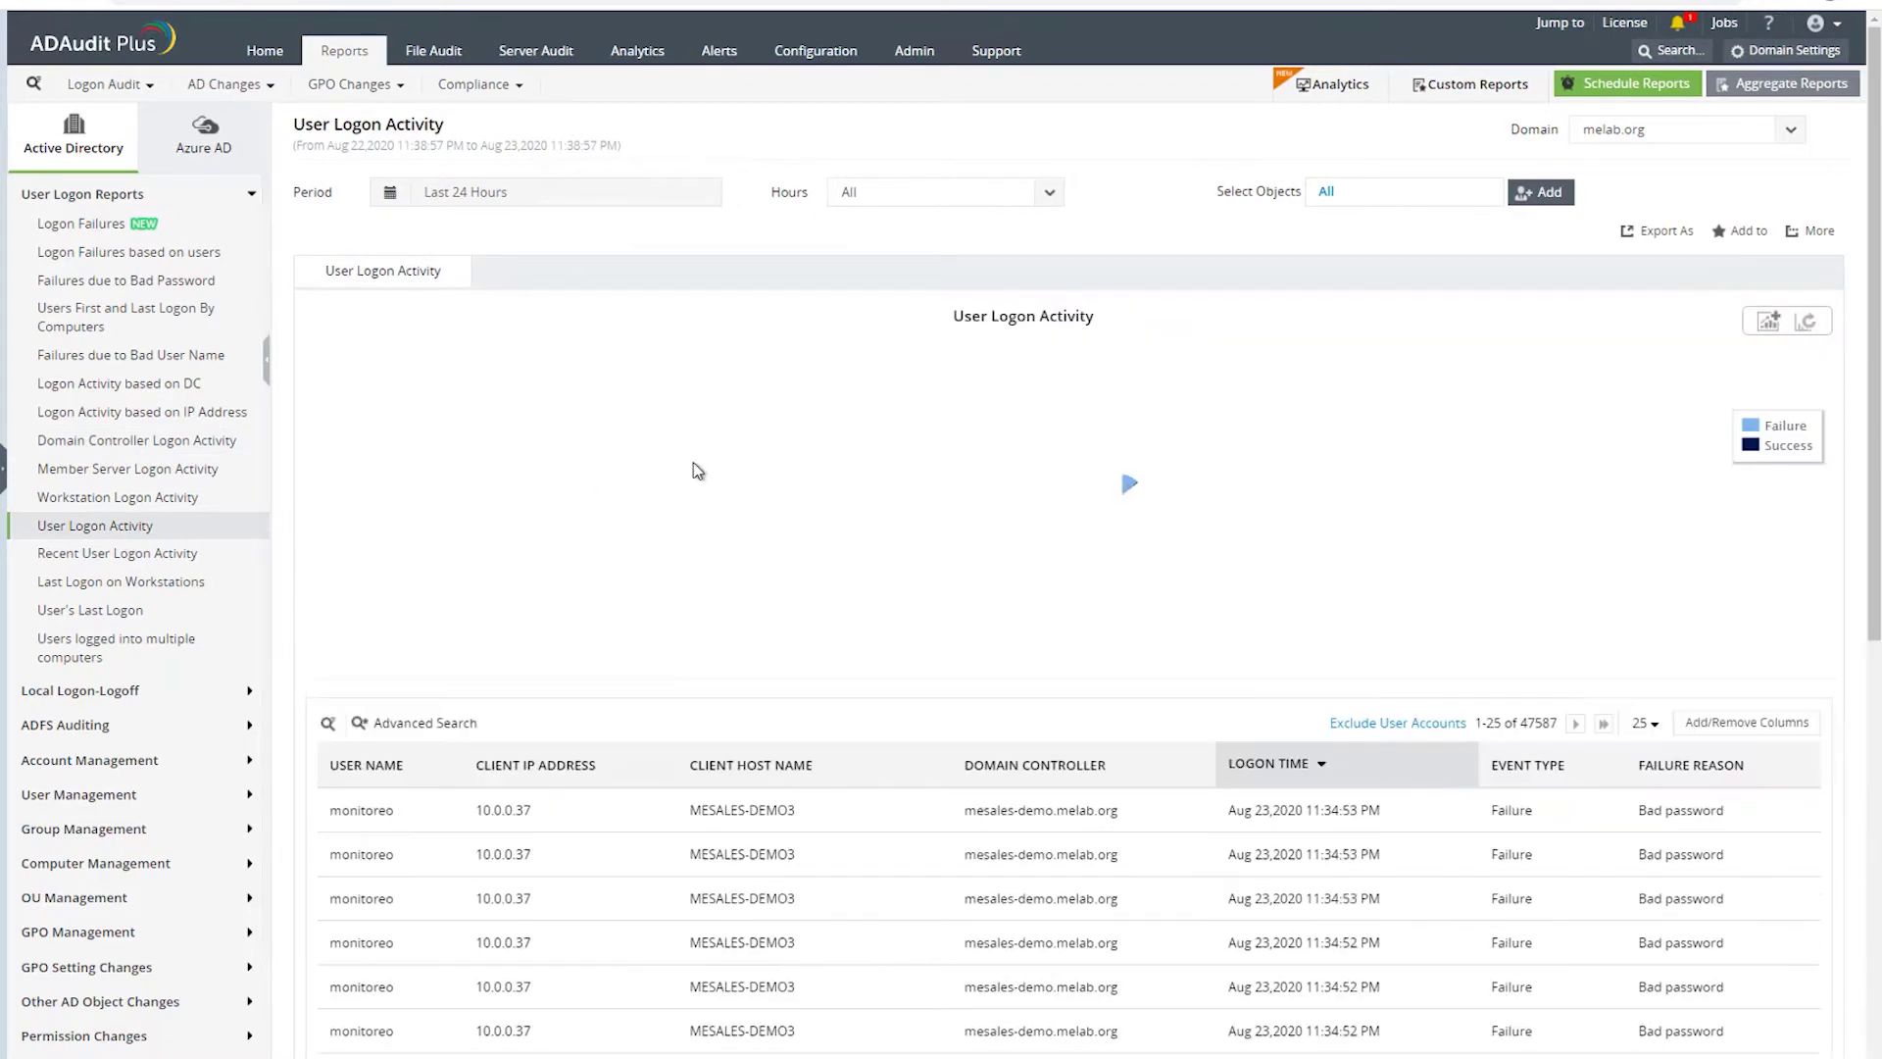
{"action": "scroll", "coordinate": [1004, 667], "scroll_direction": "down", "scroll_amount": 1}
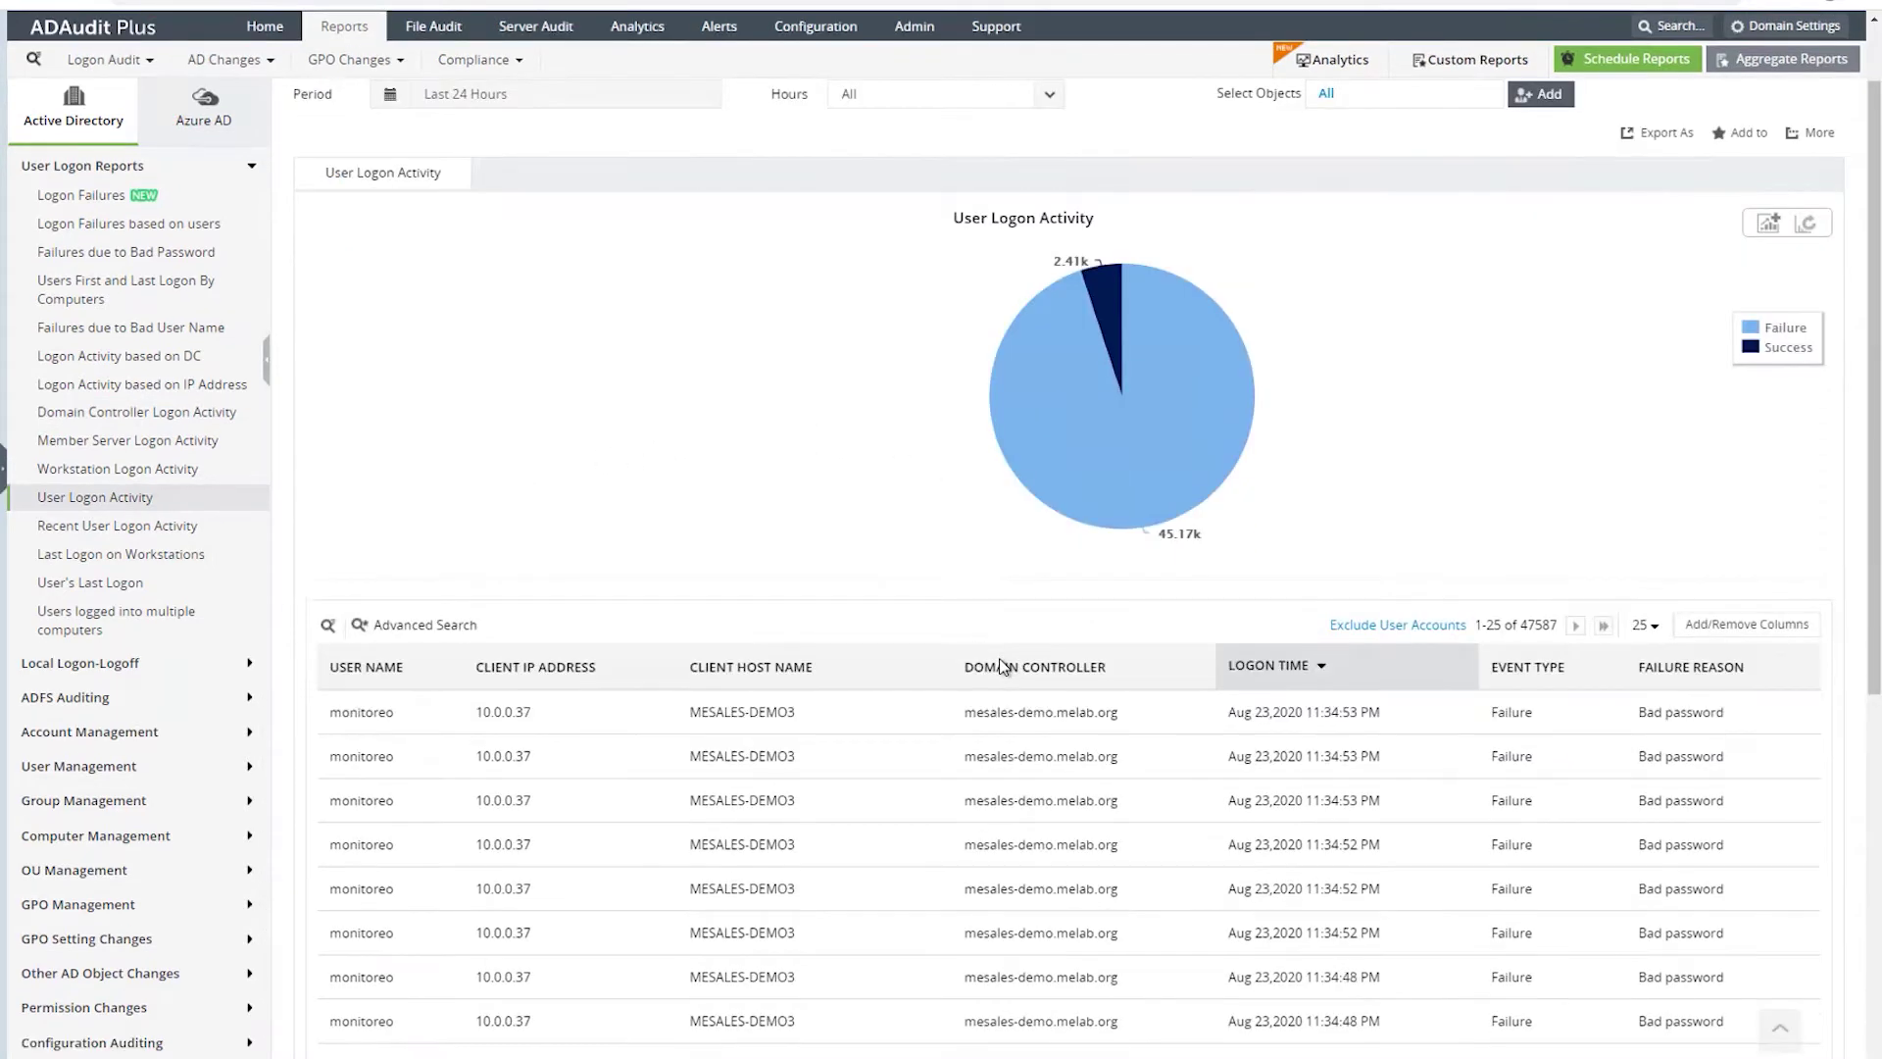
{"action": "mouse_move", "coordinate": [1737, 369]}
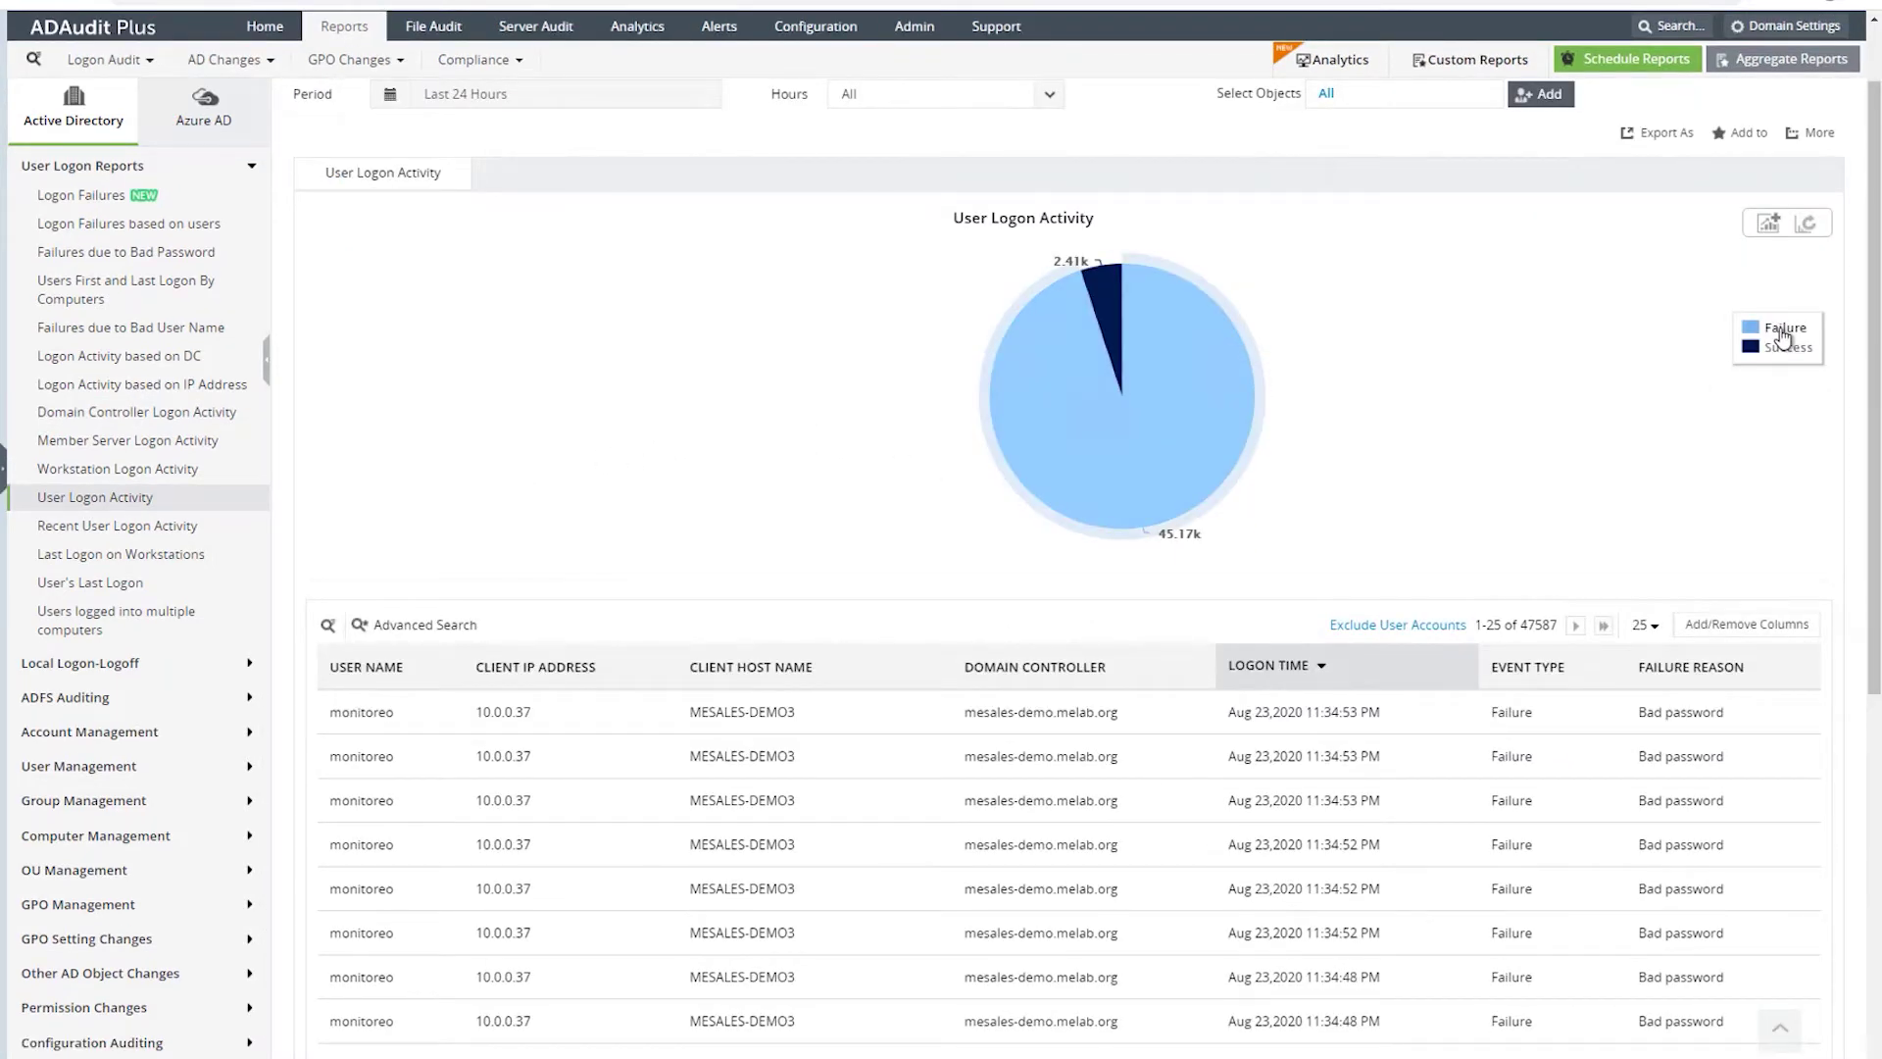
{"action": "left_click", "coordinate": [1108, 298]}
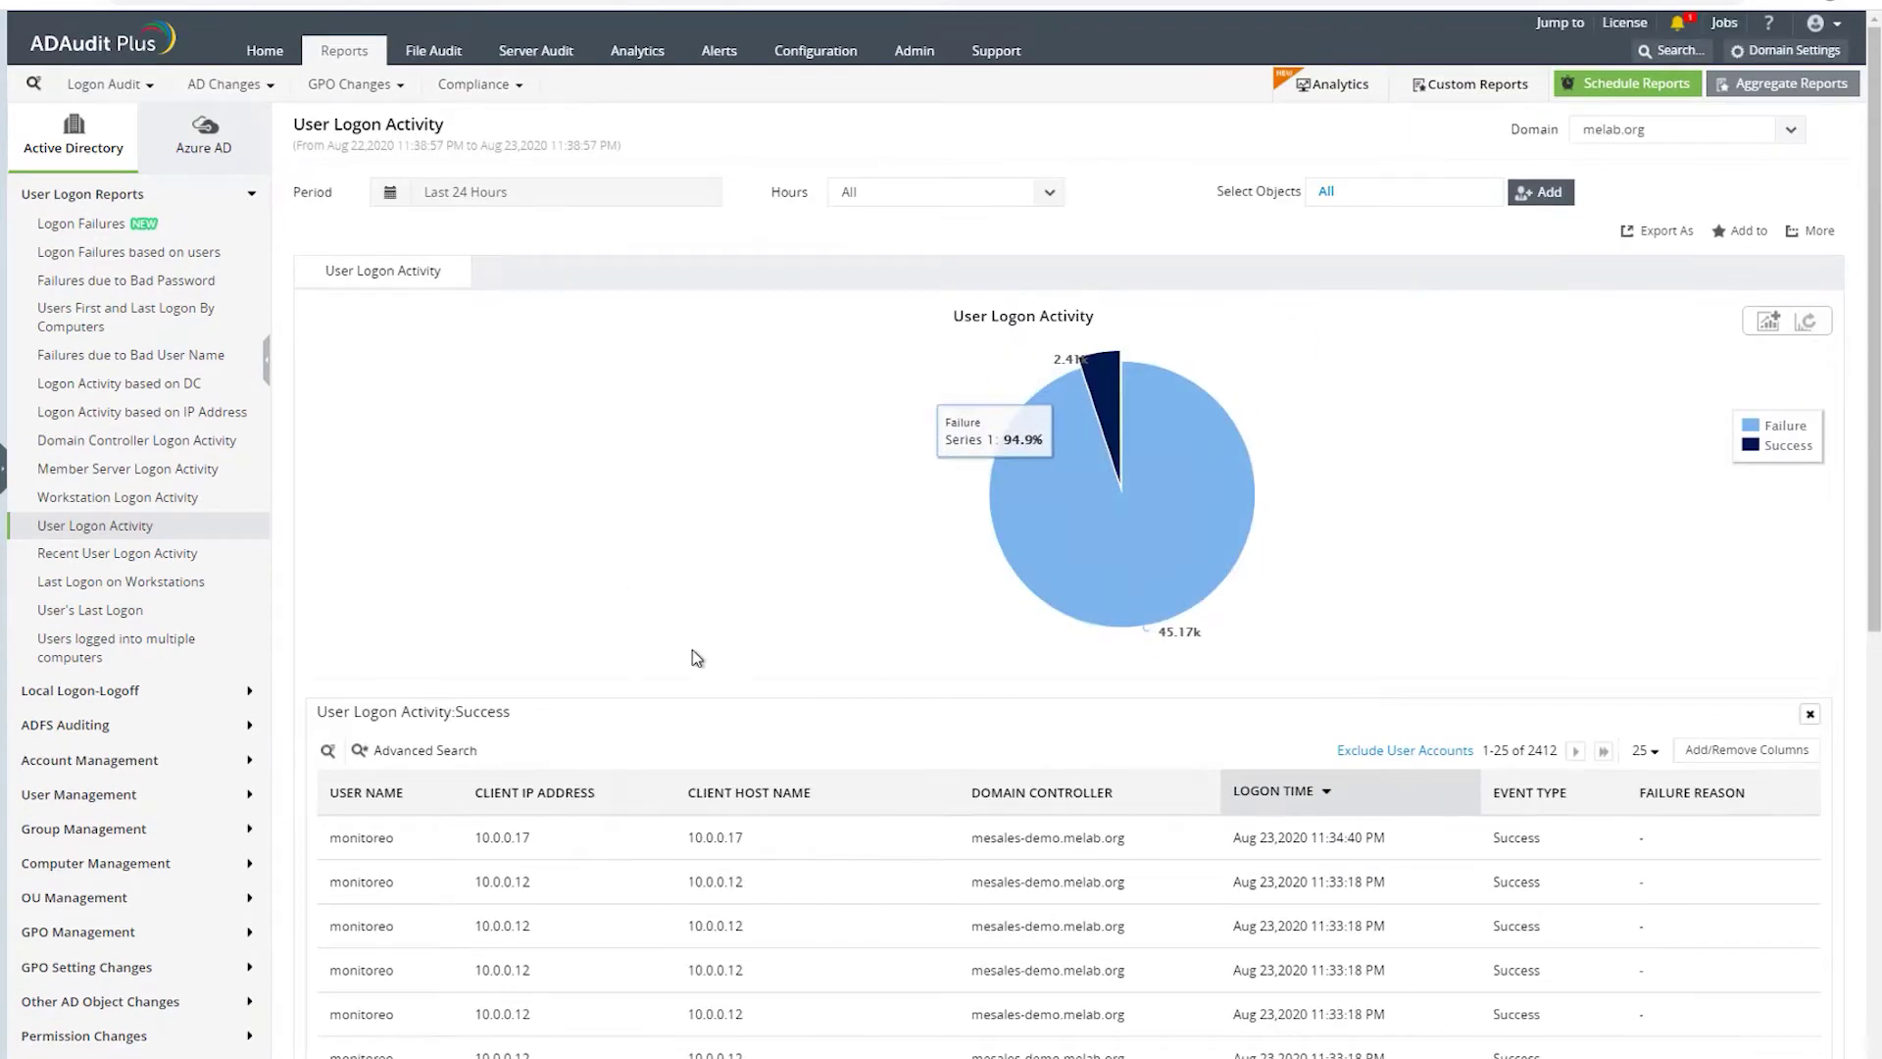
{"action": "scroll", "coordinate": [697, 647], "scroll_direction": "down", "scroll_amount": 6}
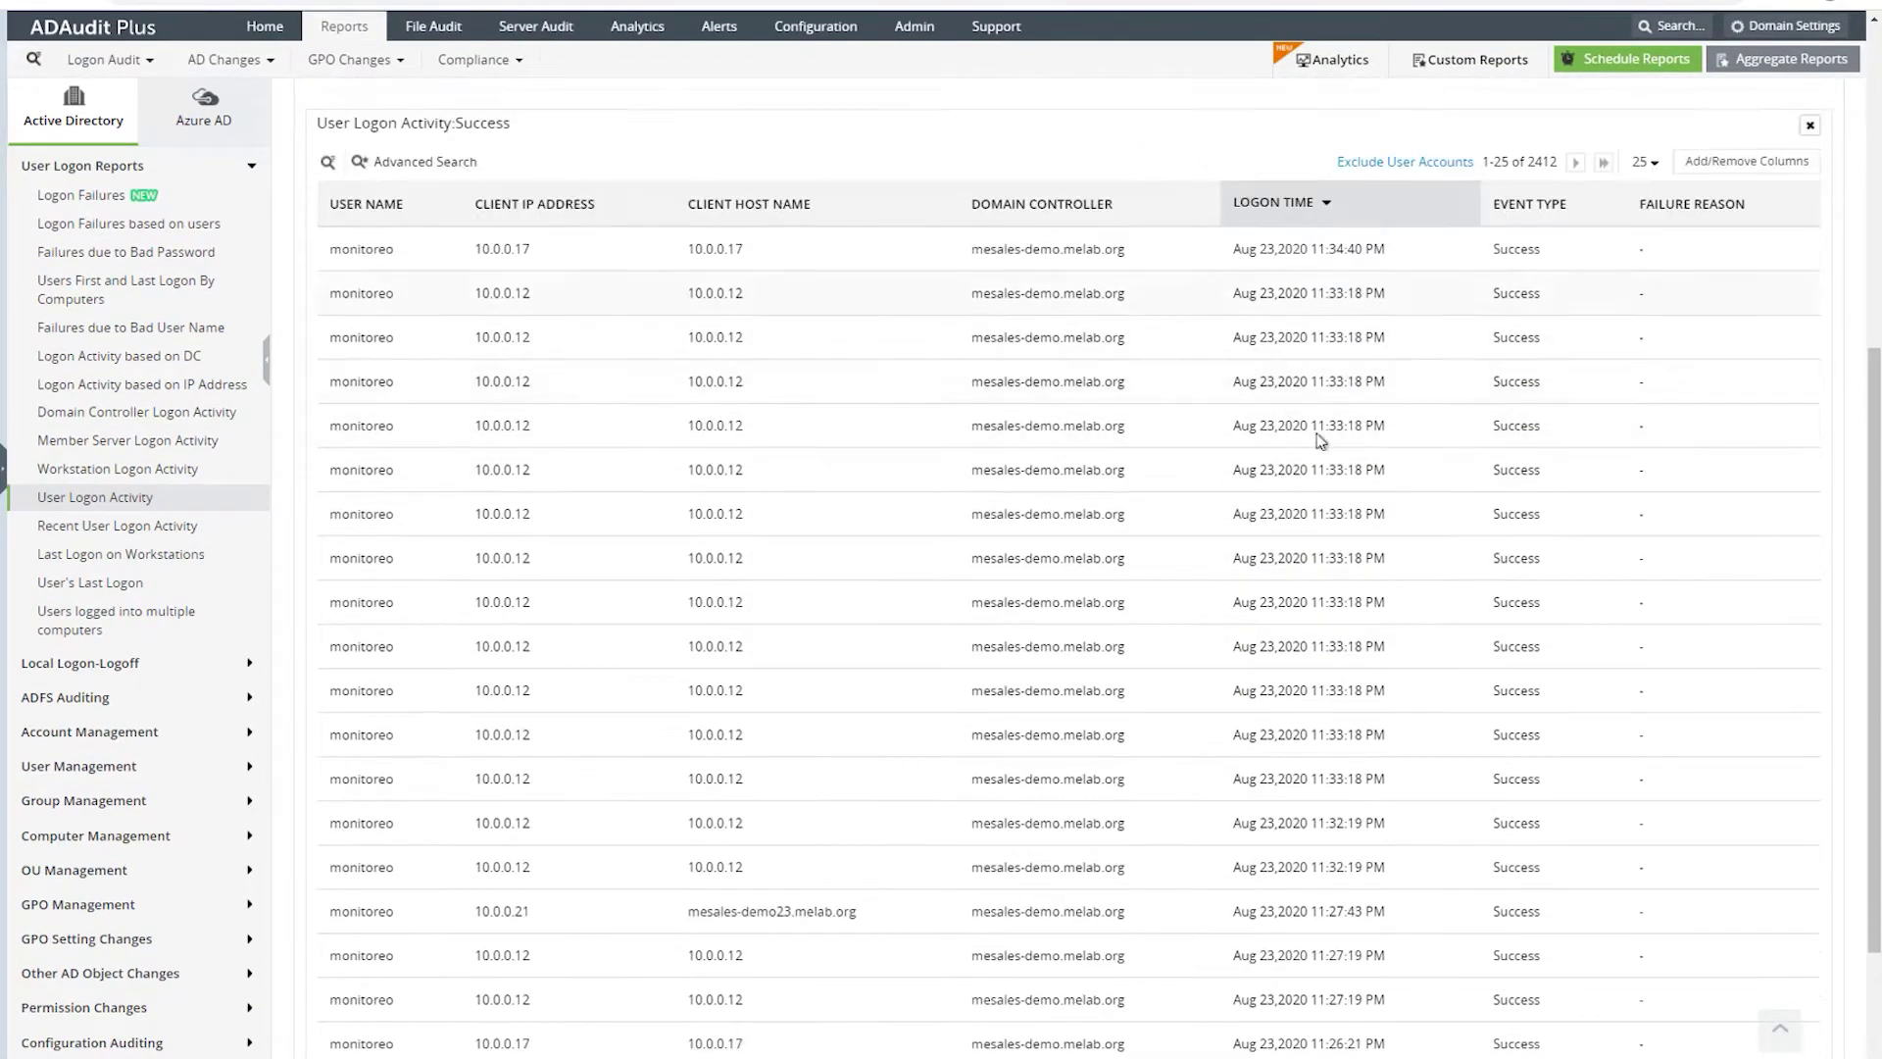
{"action": "scroll", "coordinate": [1318, 451], "scroll_direction": "down", "scroll_amount": 3}
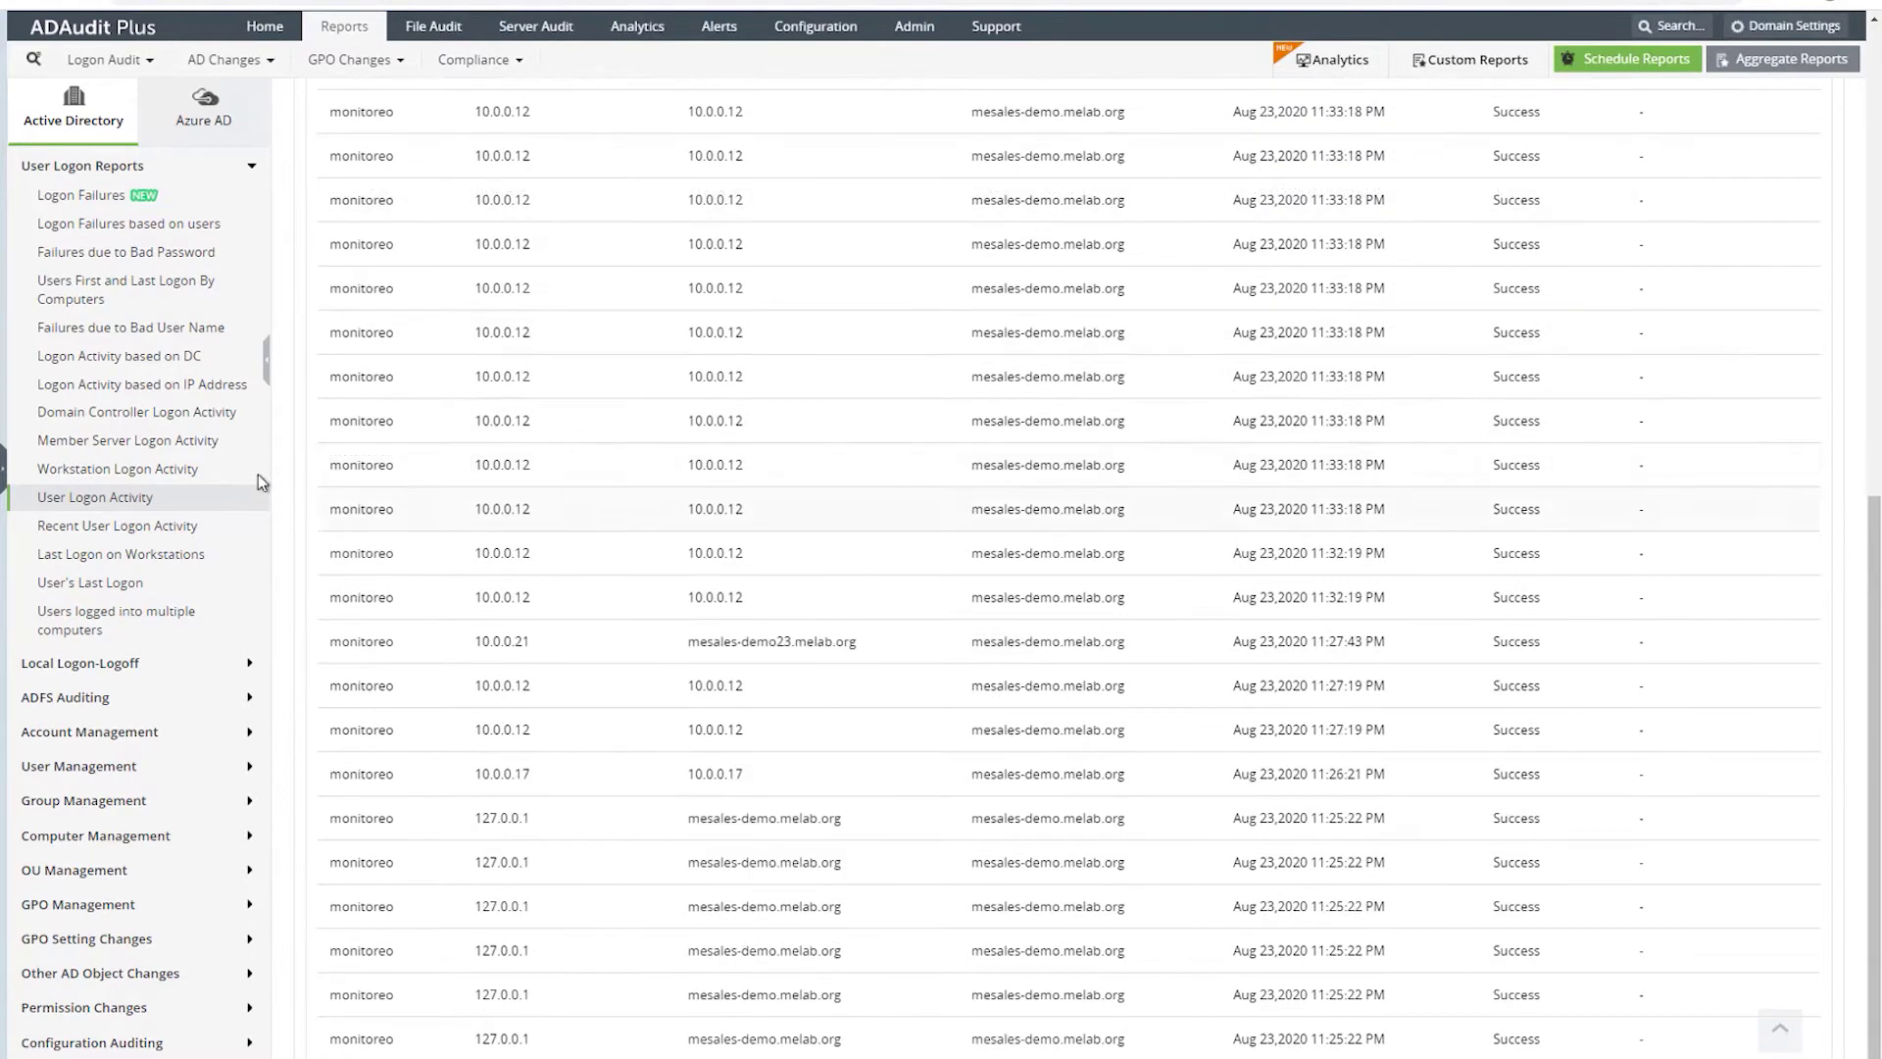
{"action": "left_click", "coordinate": [108, 582]}
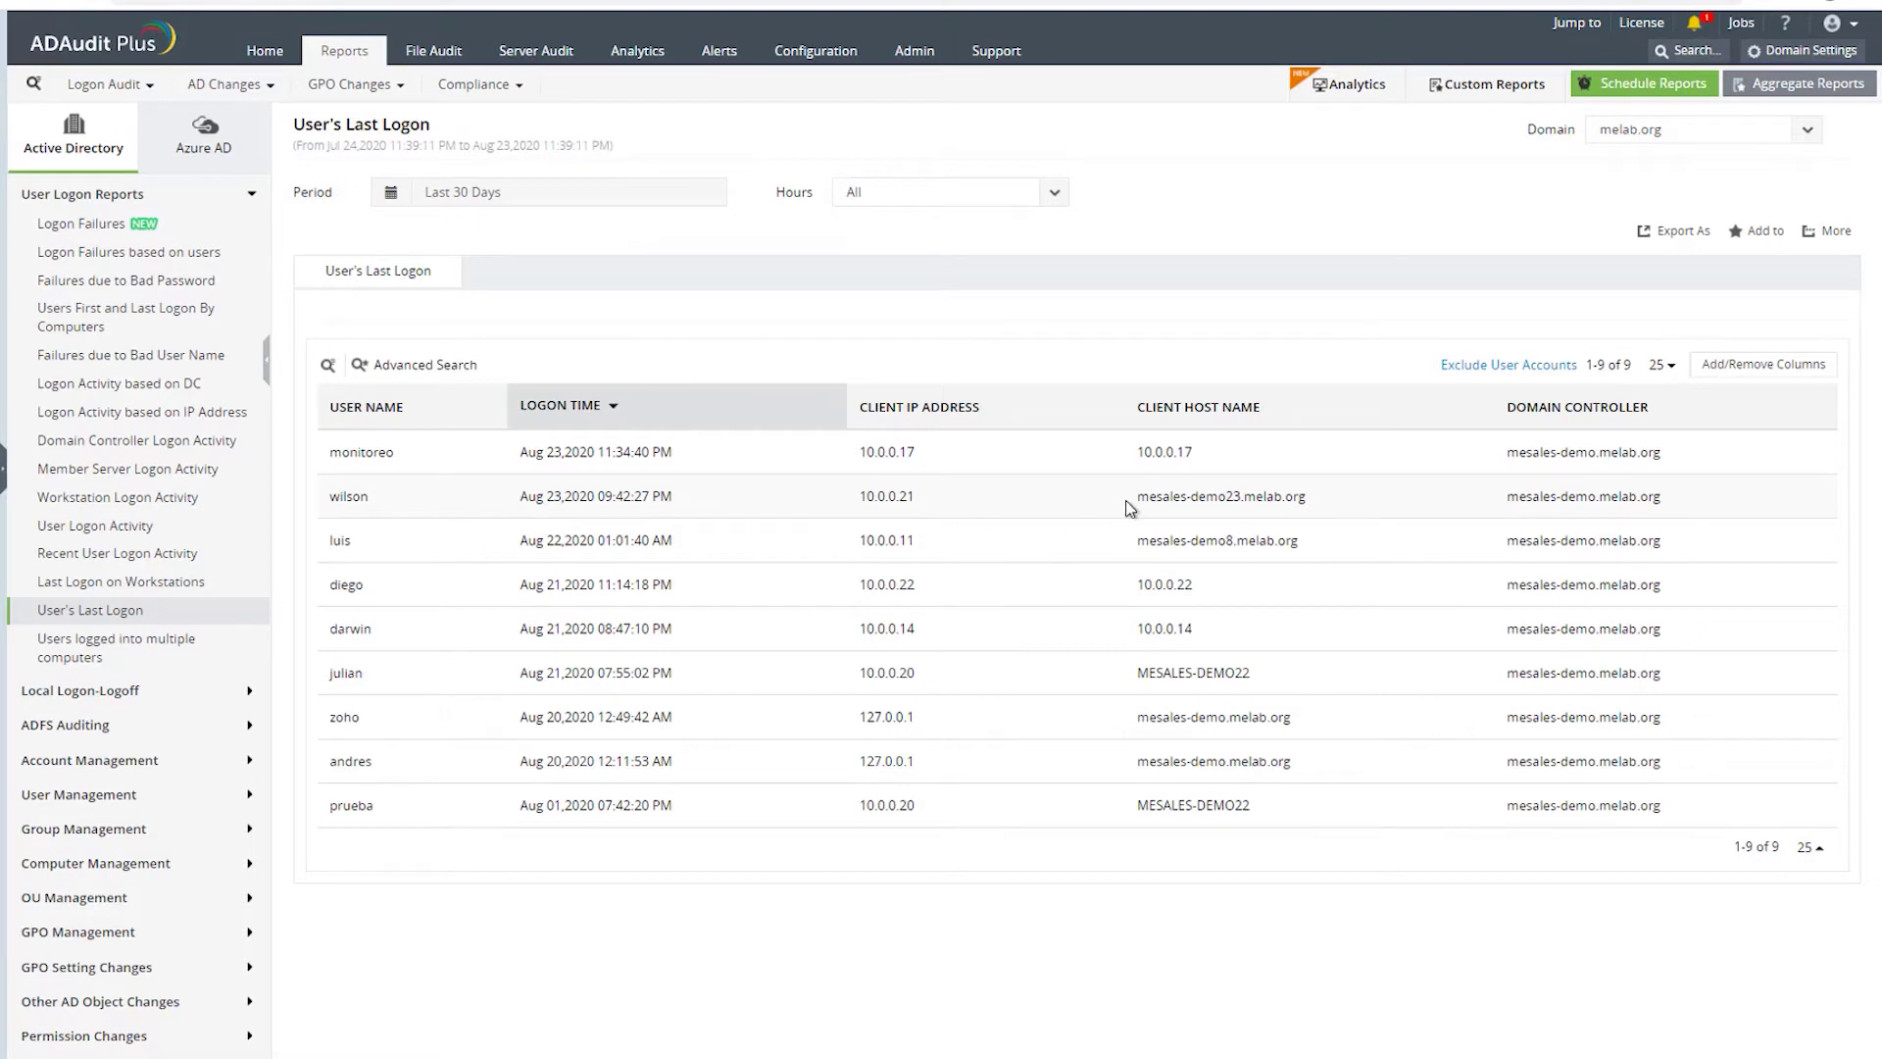
{"action": "left_click_drag", "start_coordinate": [1130, 500], "coordinate": [1338, 495]}
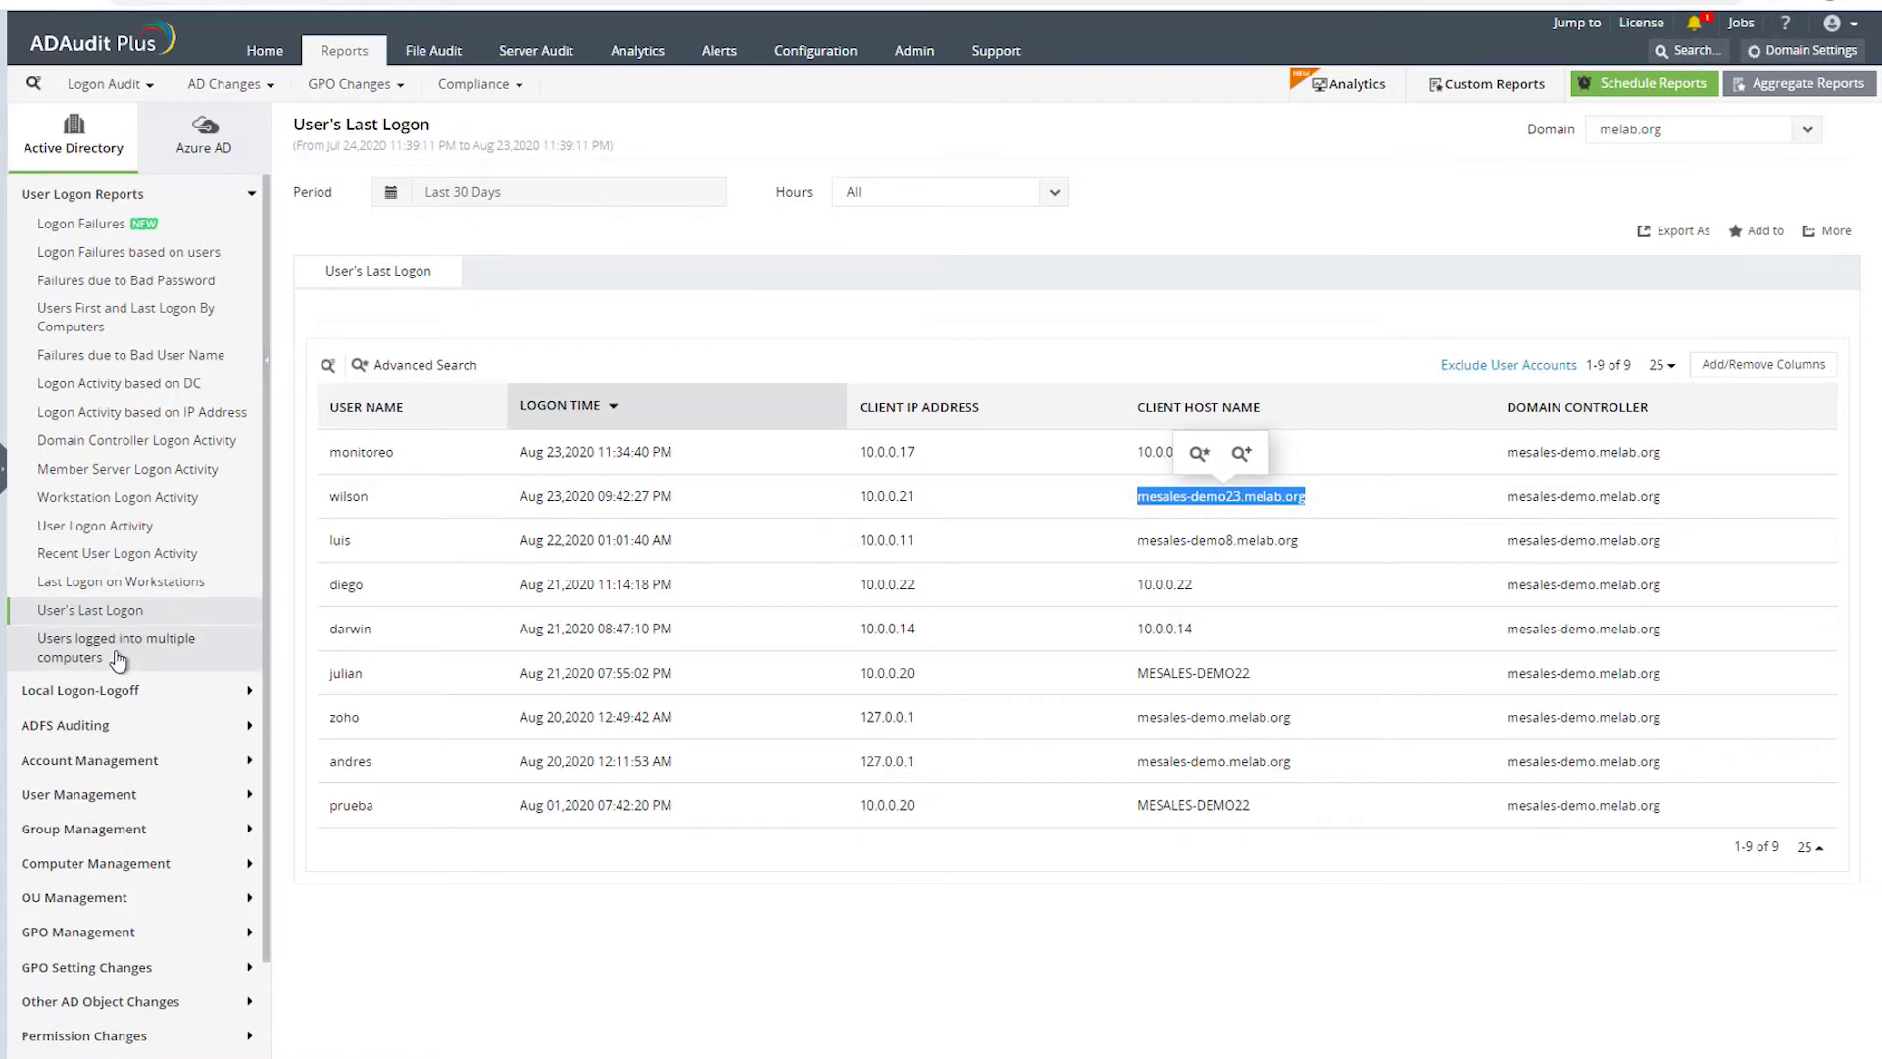
{"action": "left_click", "coordinate": [509, 202]}
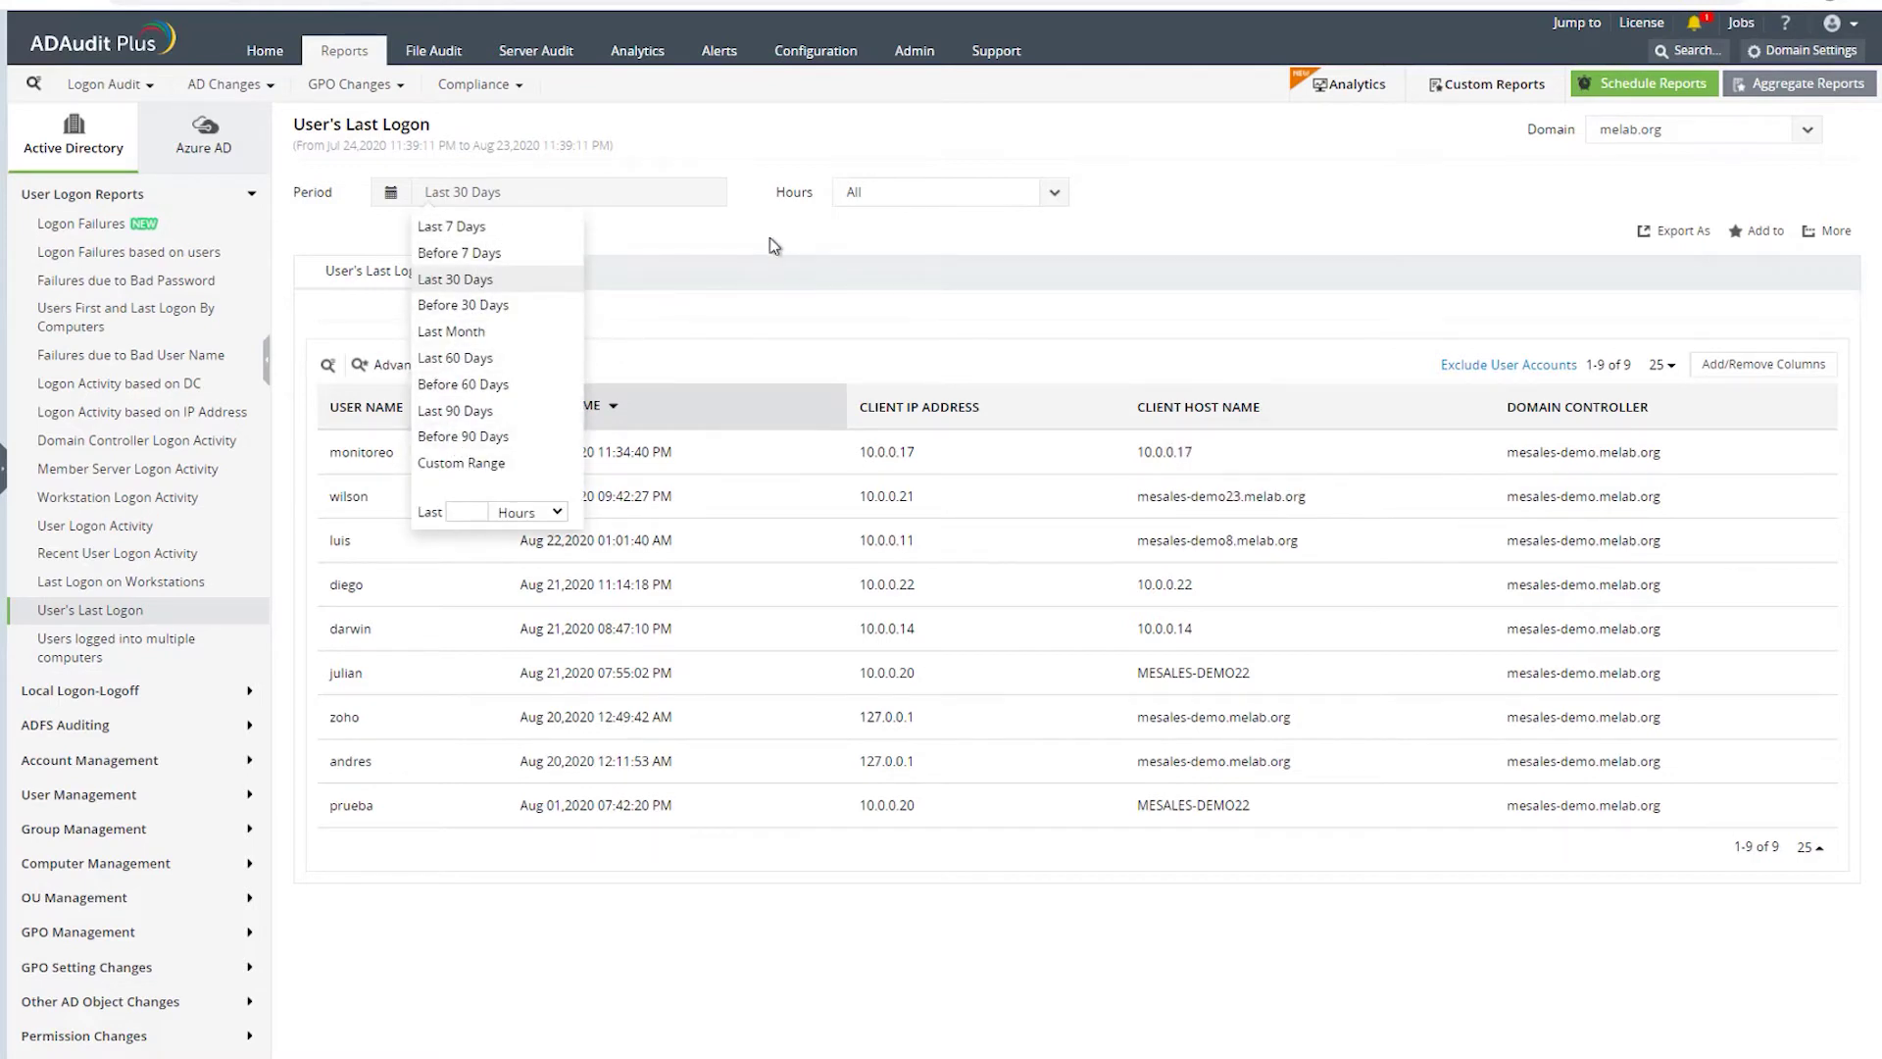
{"action": "left_click", "coordinate": [702, 245]}
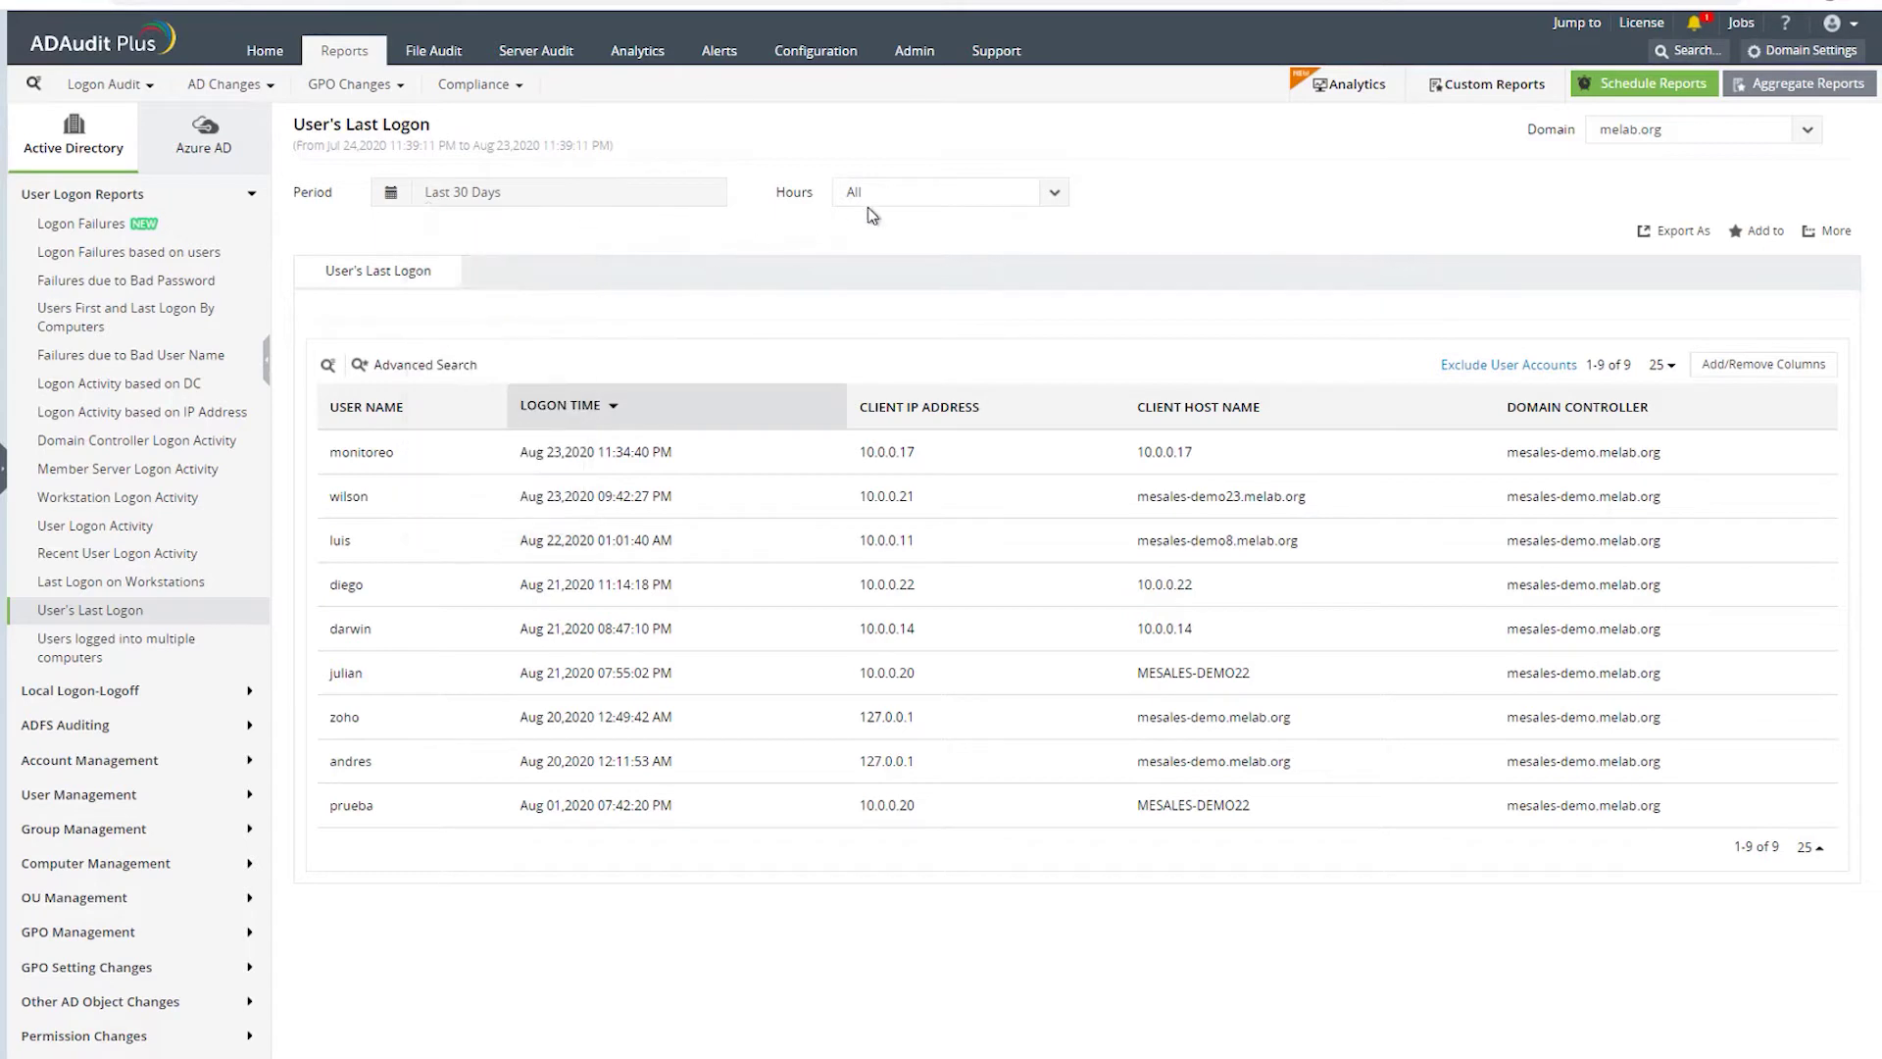
{"action": "left_click", "coordinate": [919, 201]}
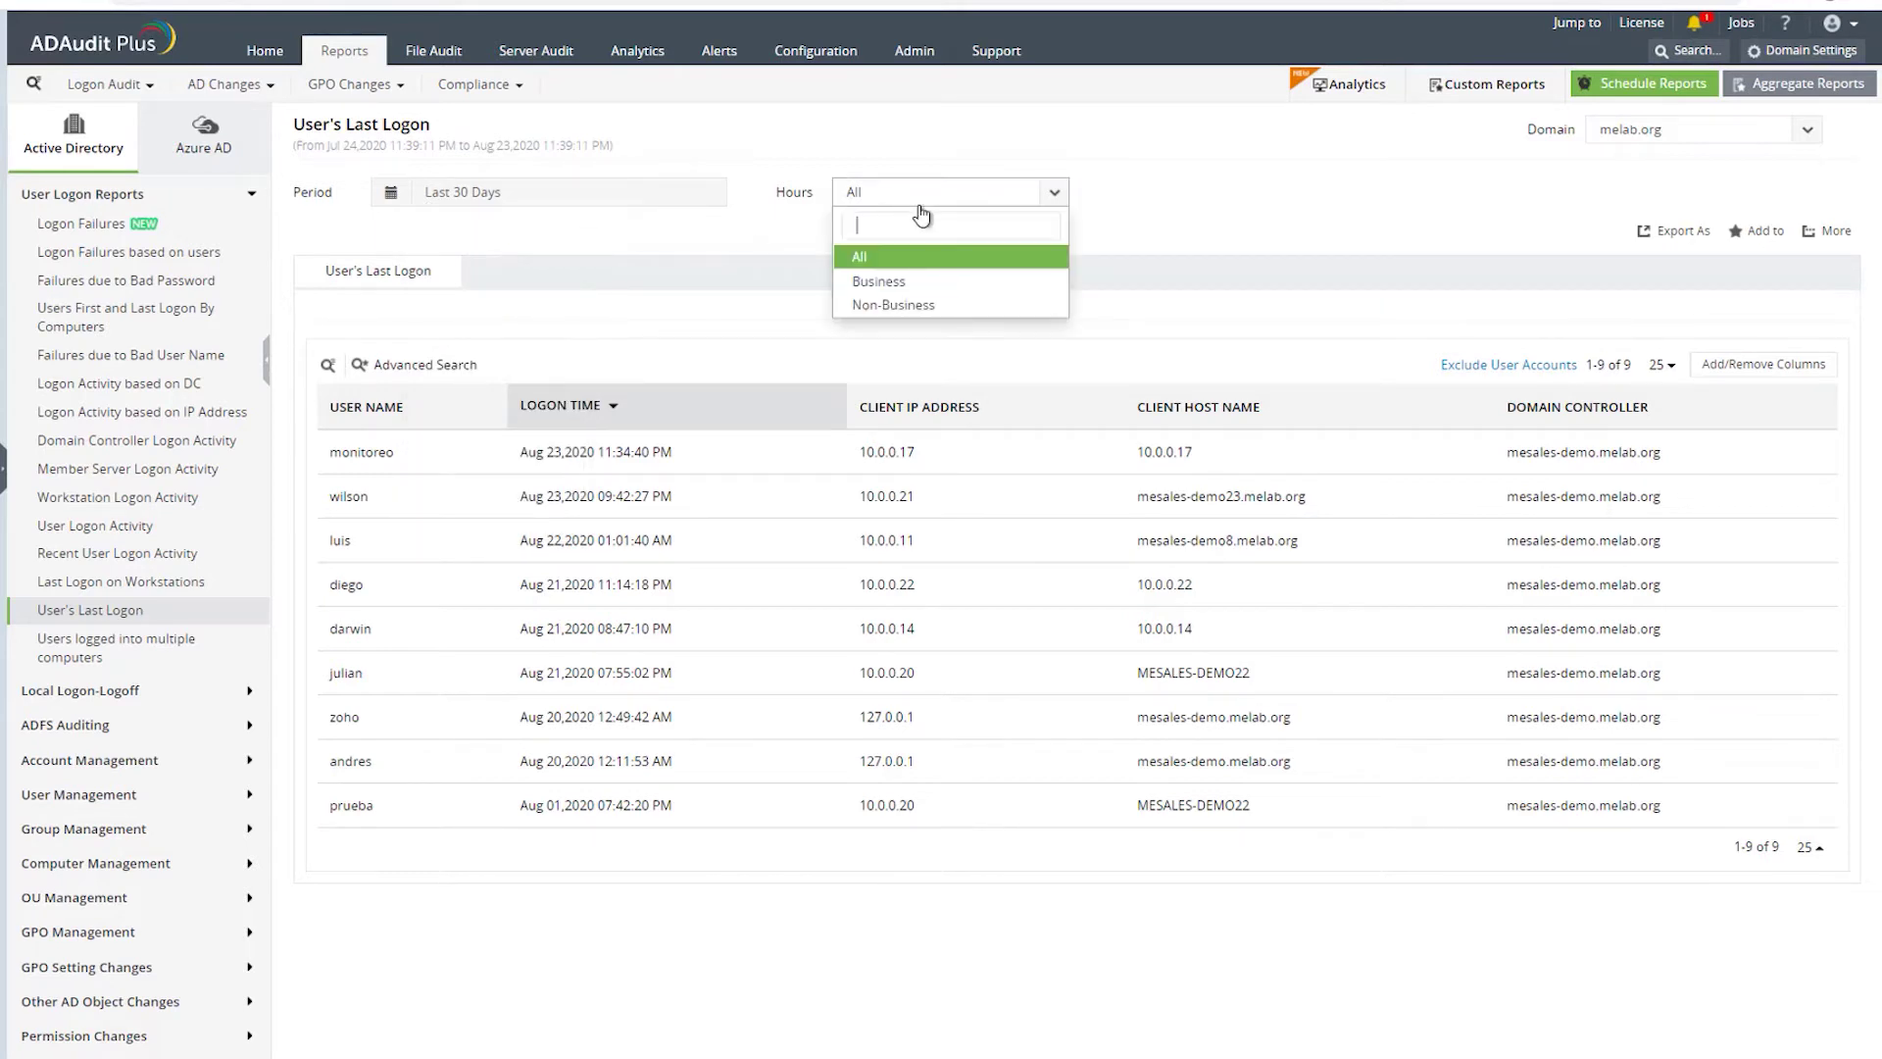
{"action": "left_click", "coordinate": [1127, 185]}
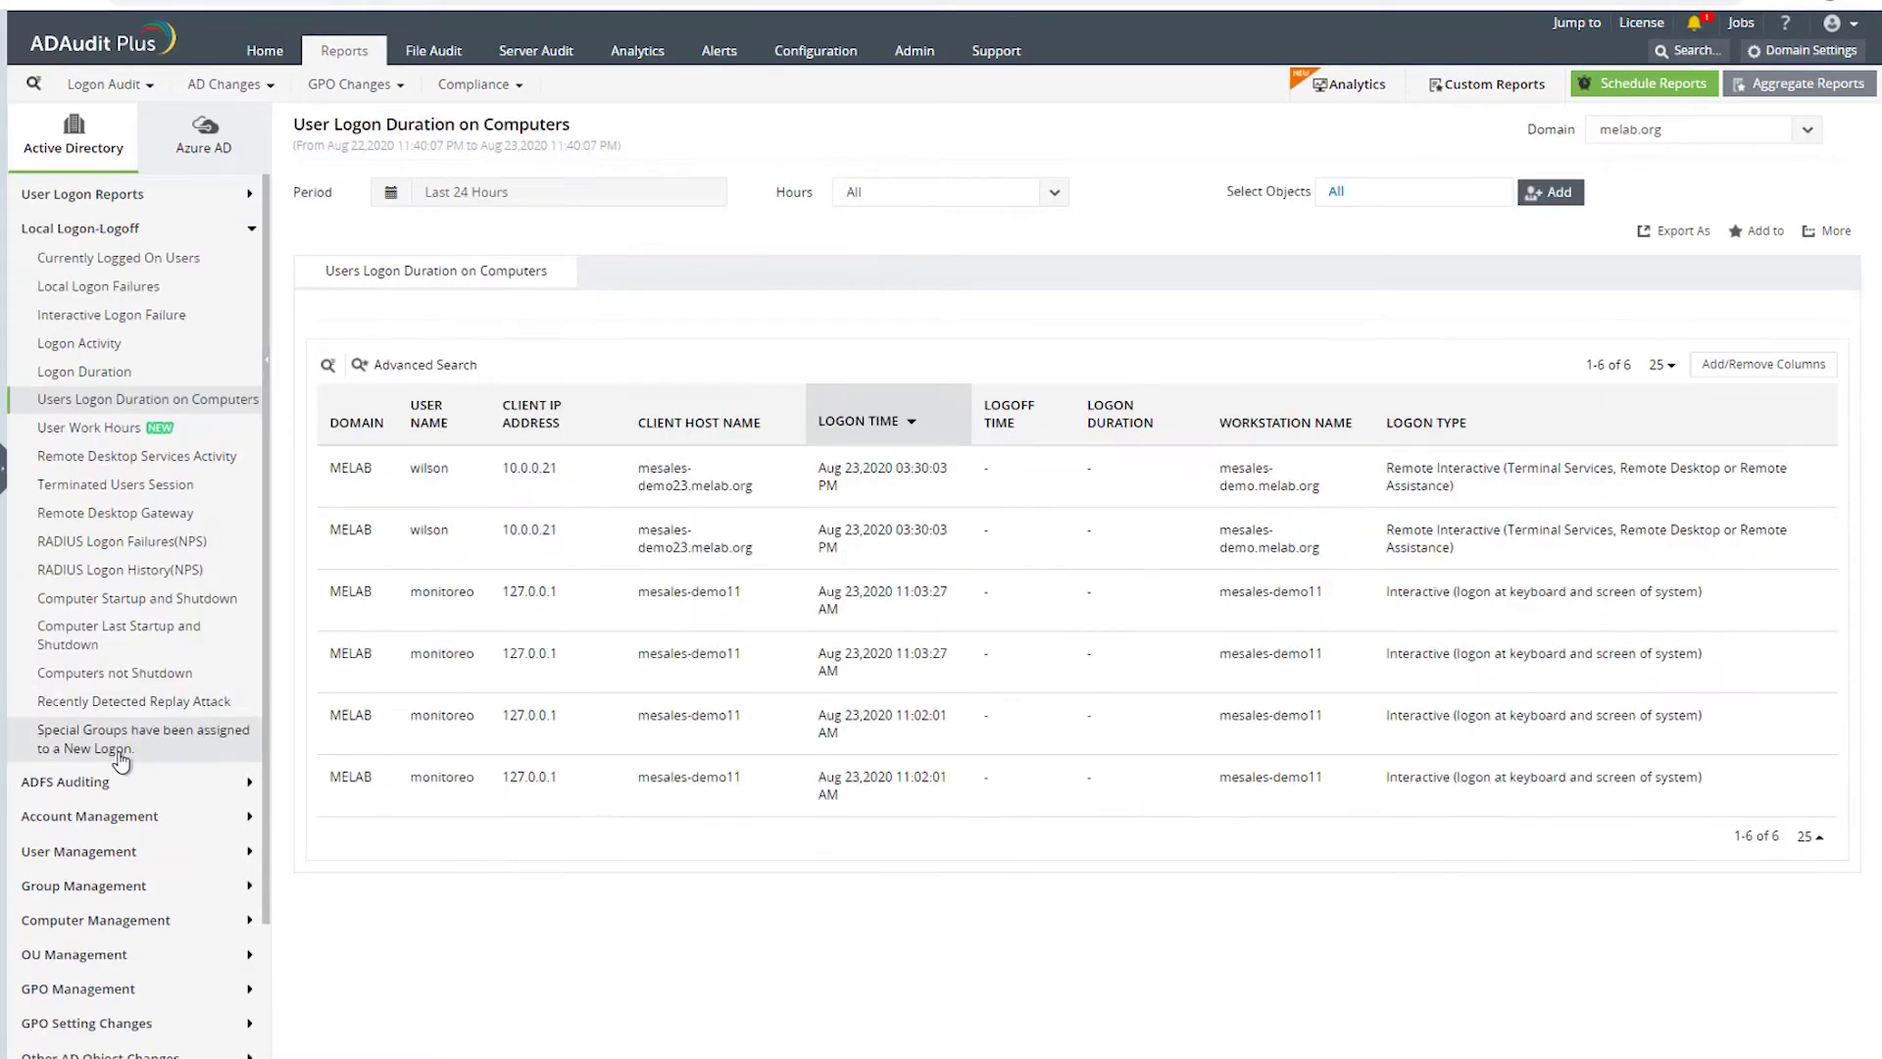
- Expand Account Management and open All AD Changes, listing 4 changes from the last 24 hours
{"action": "scroll", "coordinate": [138, 672], "scroll_direction": "down", "scroll_amount": 1}
{"action": "scroll", "coordinate": [140, 673], "scroll_direction": "down", "scroll_amount": 2}
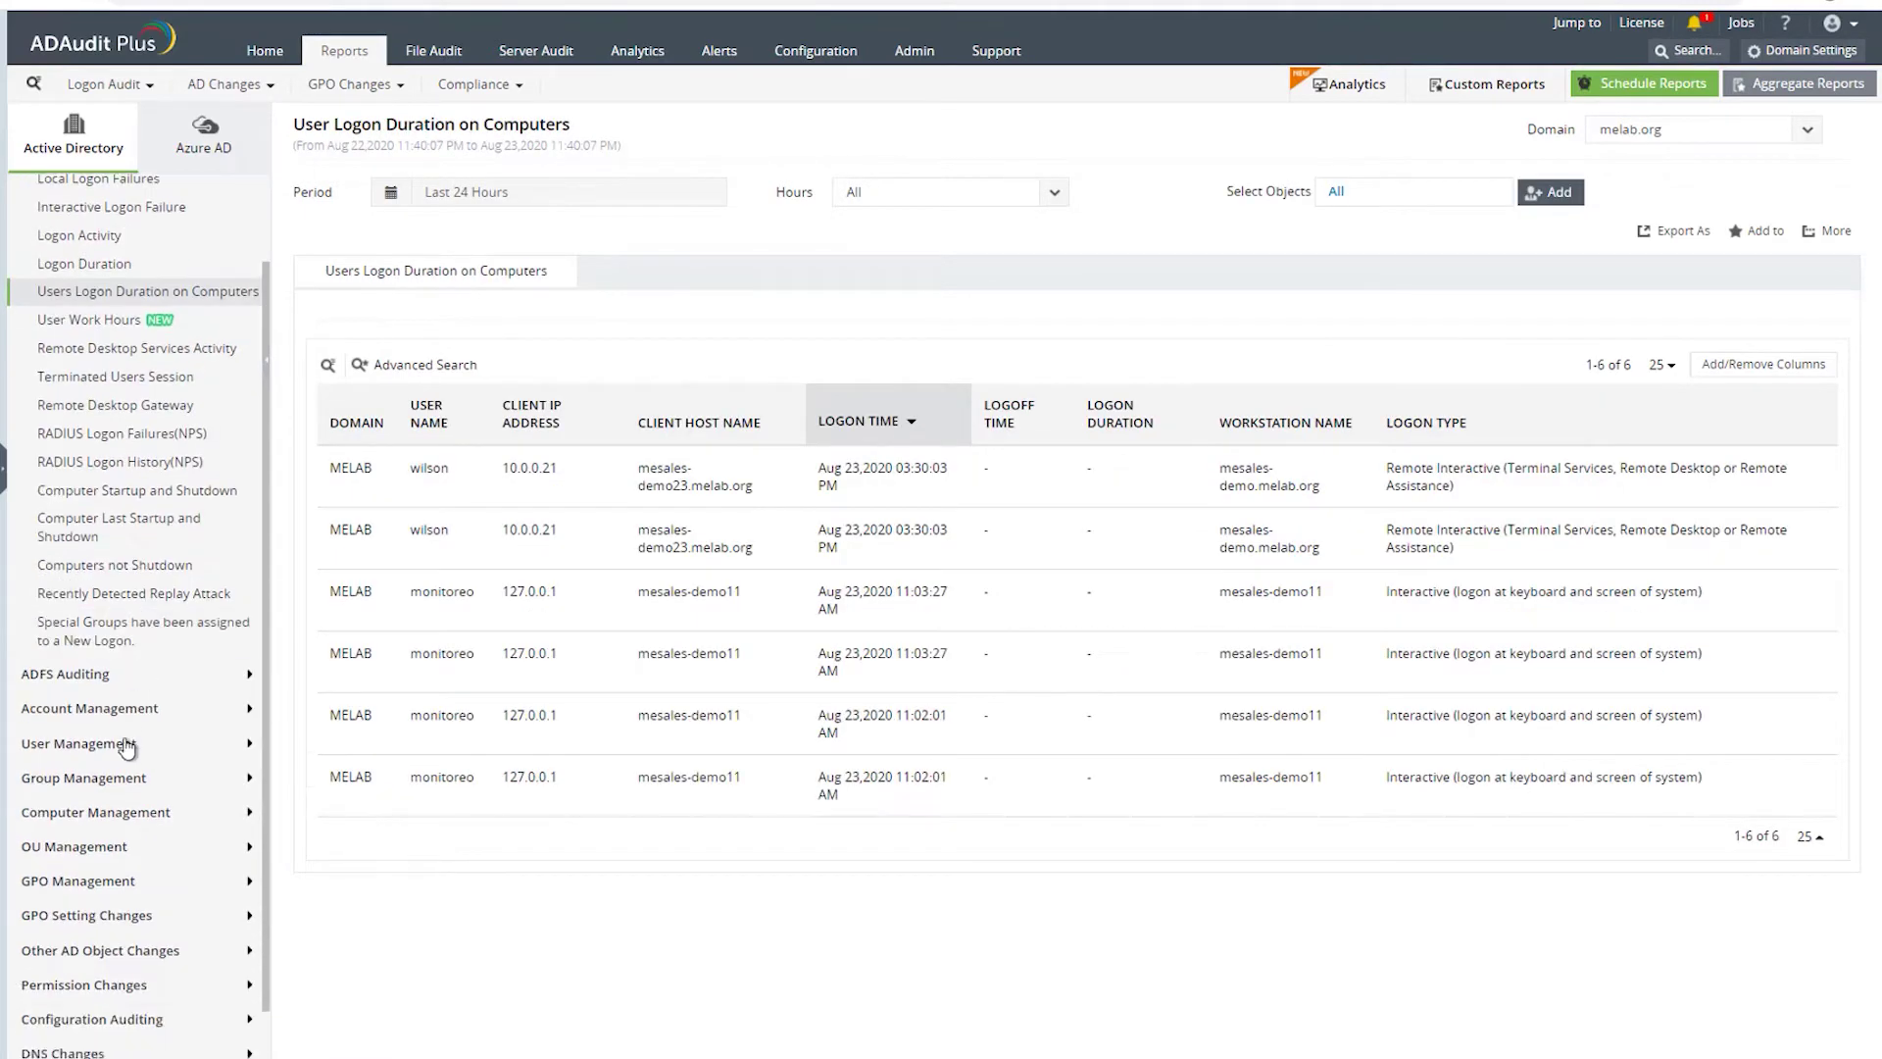
{"action": "left_click", "coordinate": [59, 712]}
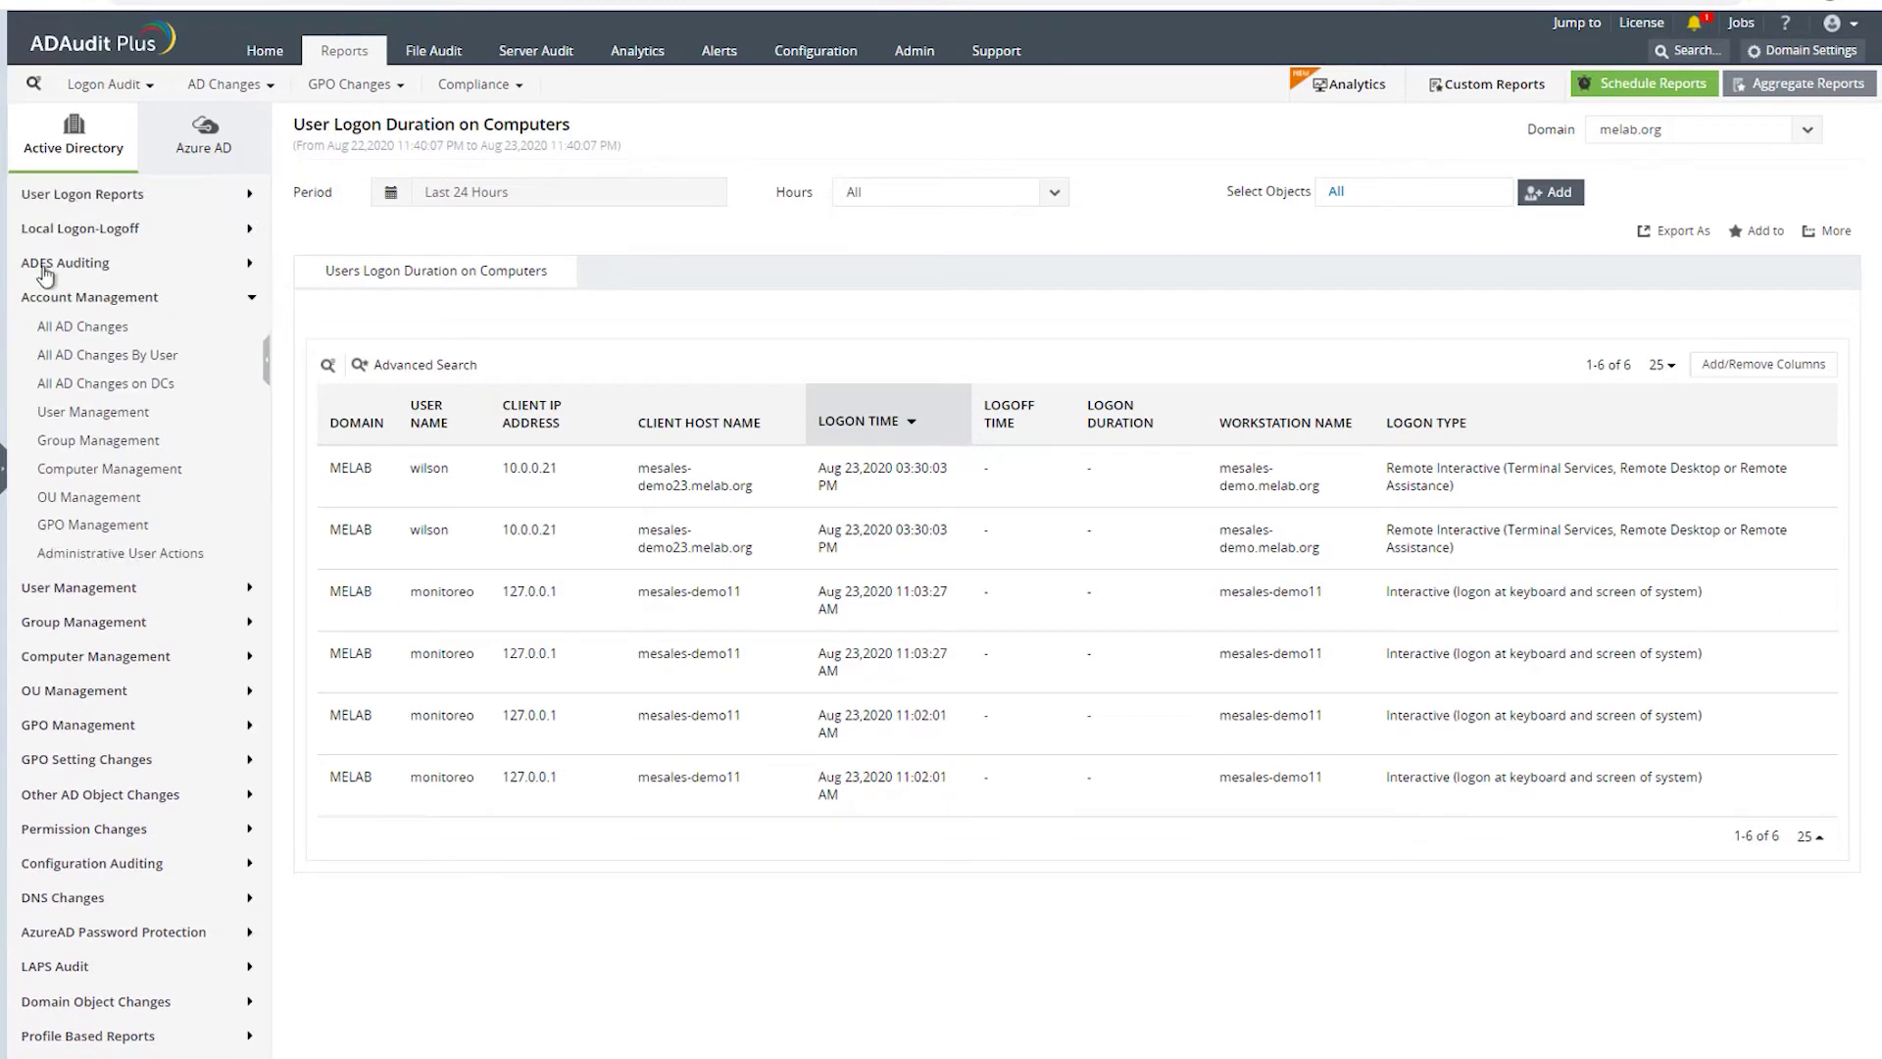
{"action": "left_click", "coordinate": [89, 328]}
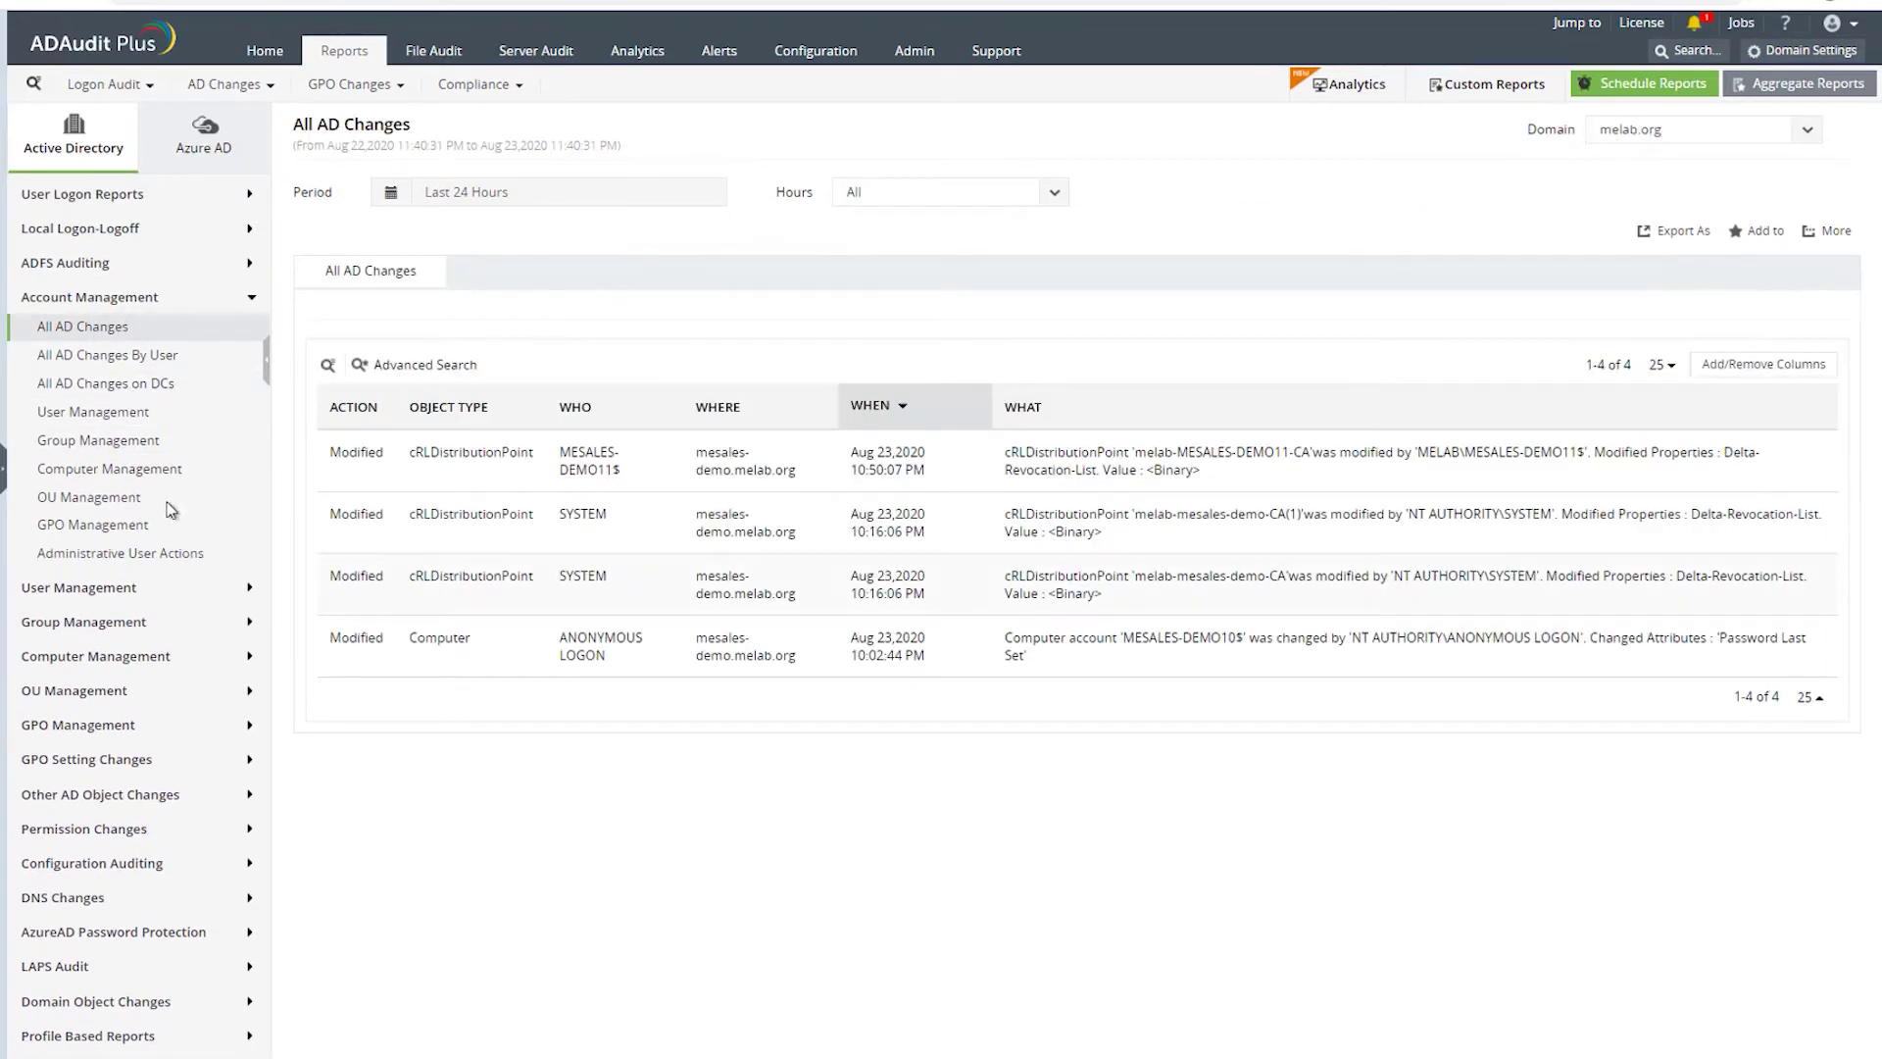
- Open the User Management report and select the full text of its first change message
{"action": "left_click", "coordinate": [93, 414]}
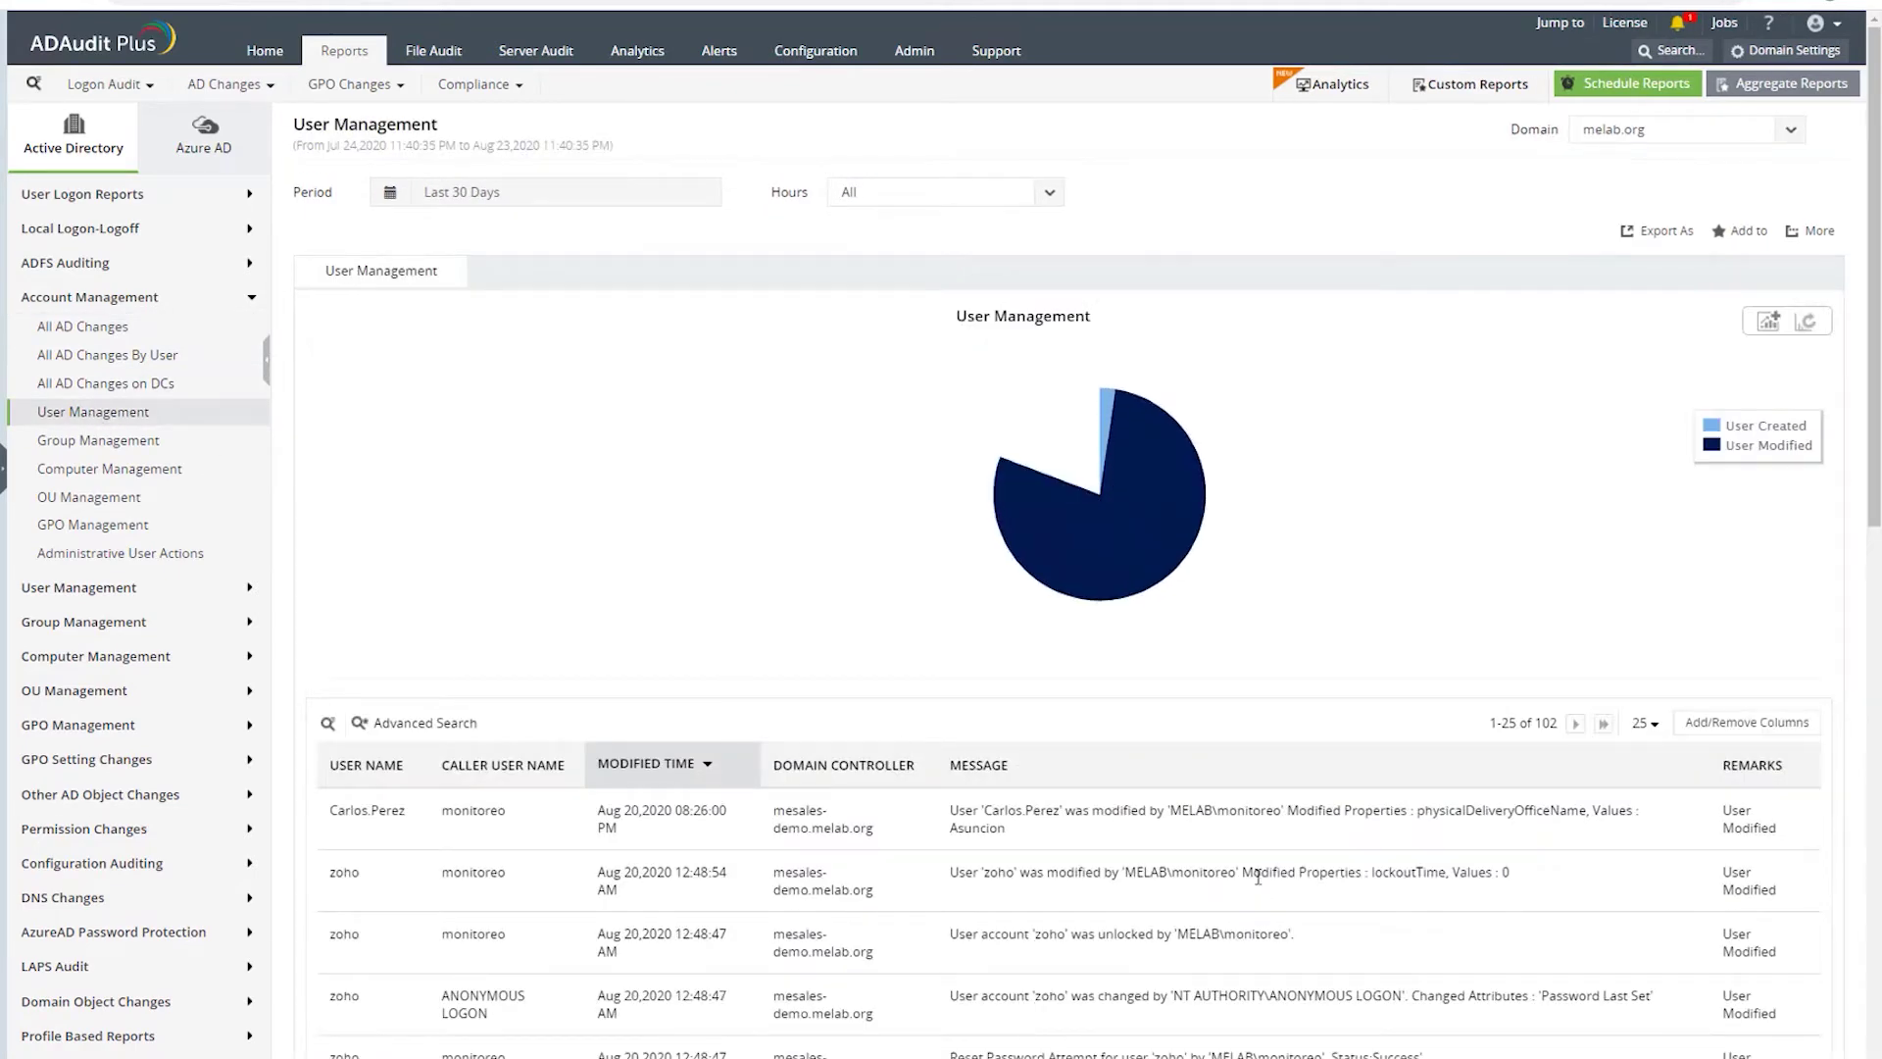
{"action": "scroll", "coordinate": [997, 817], "scroll_direction": "down", "scroll_amount": 4}
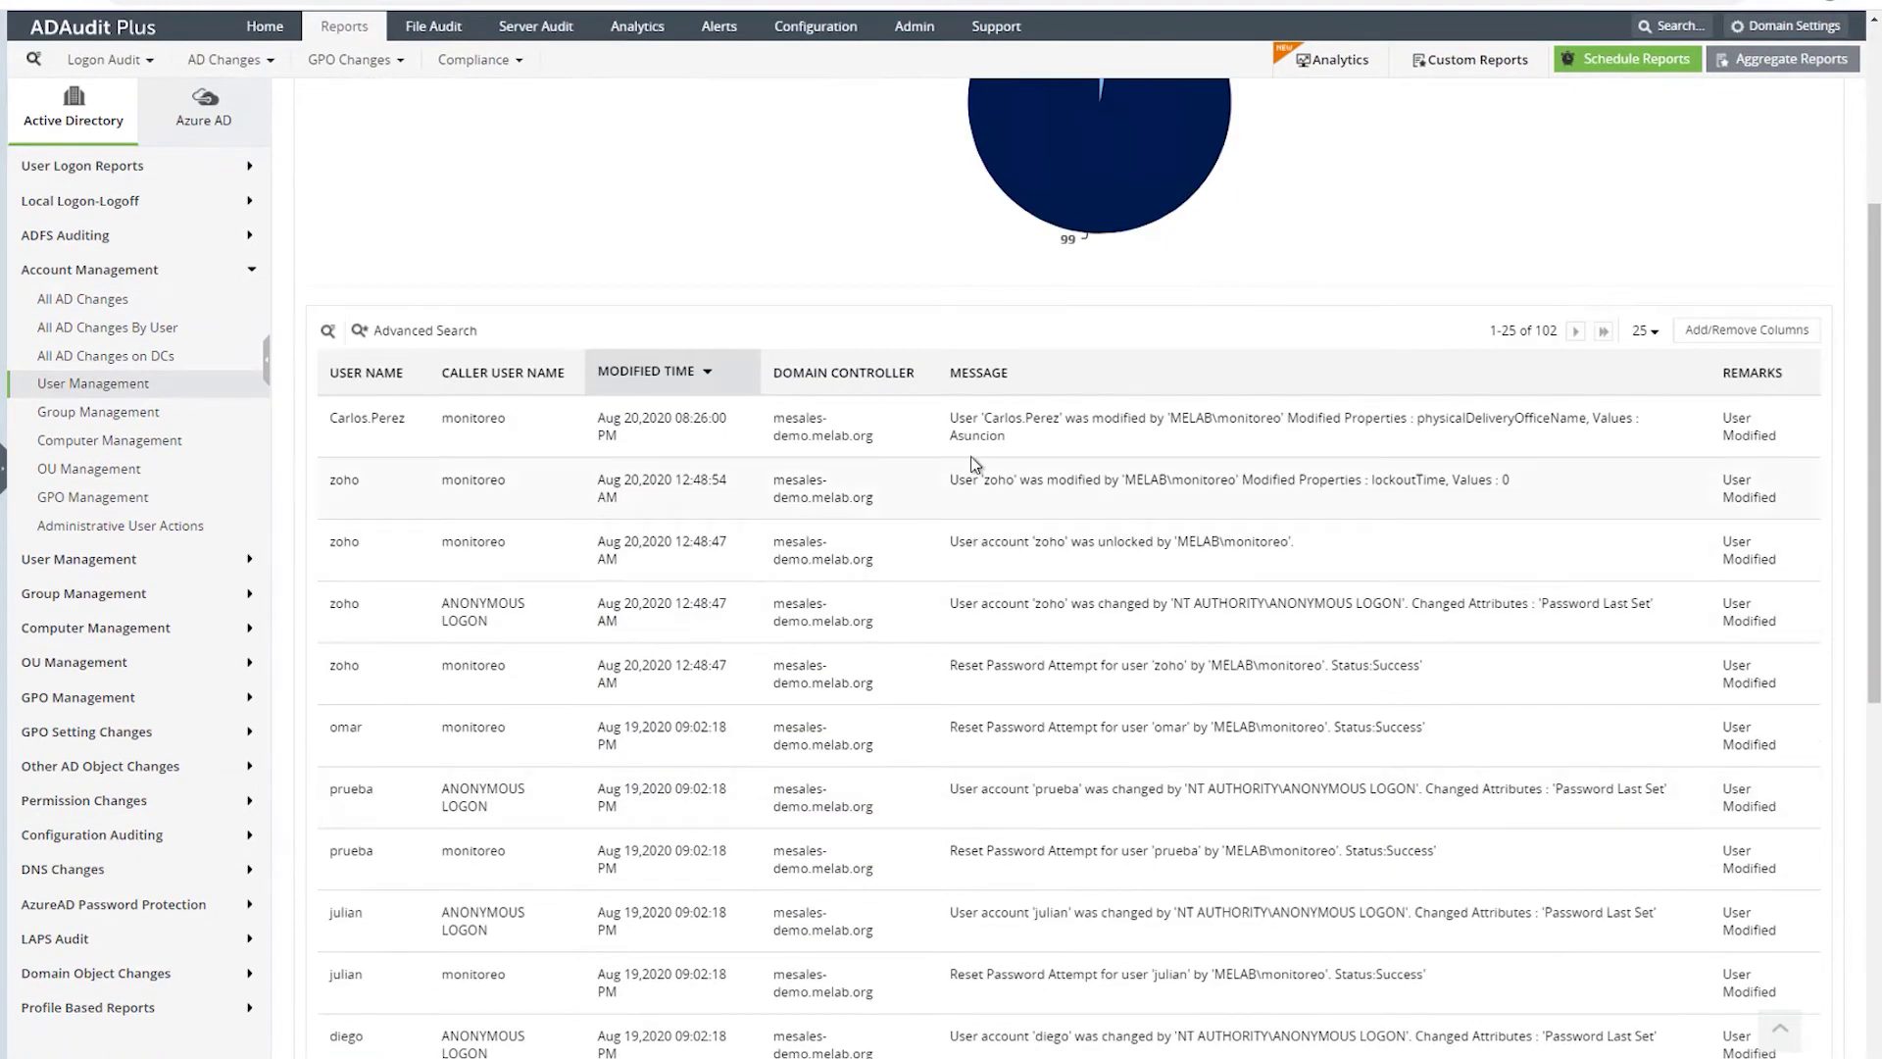
{"action": "triple_click", "coordinate": [953, 425]}
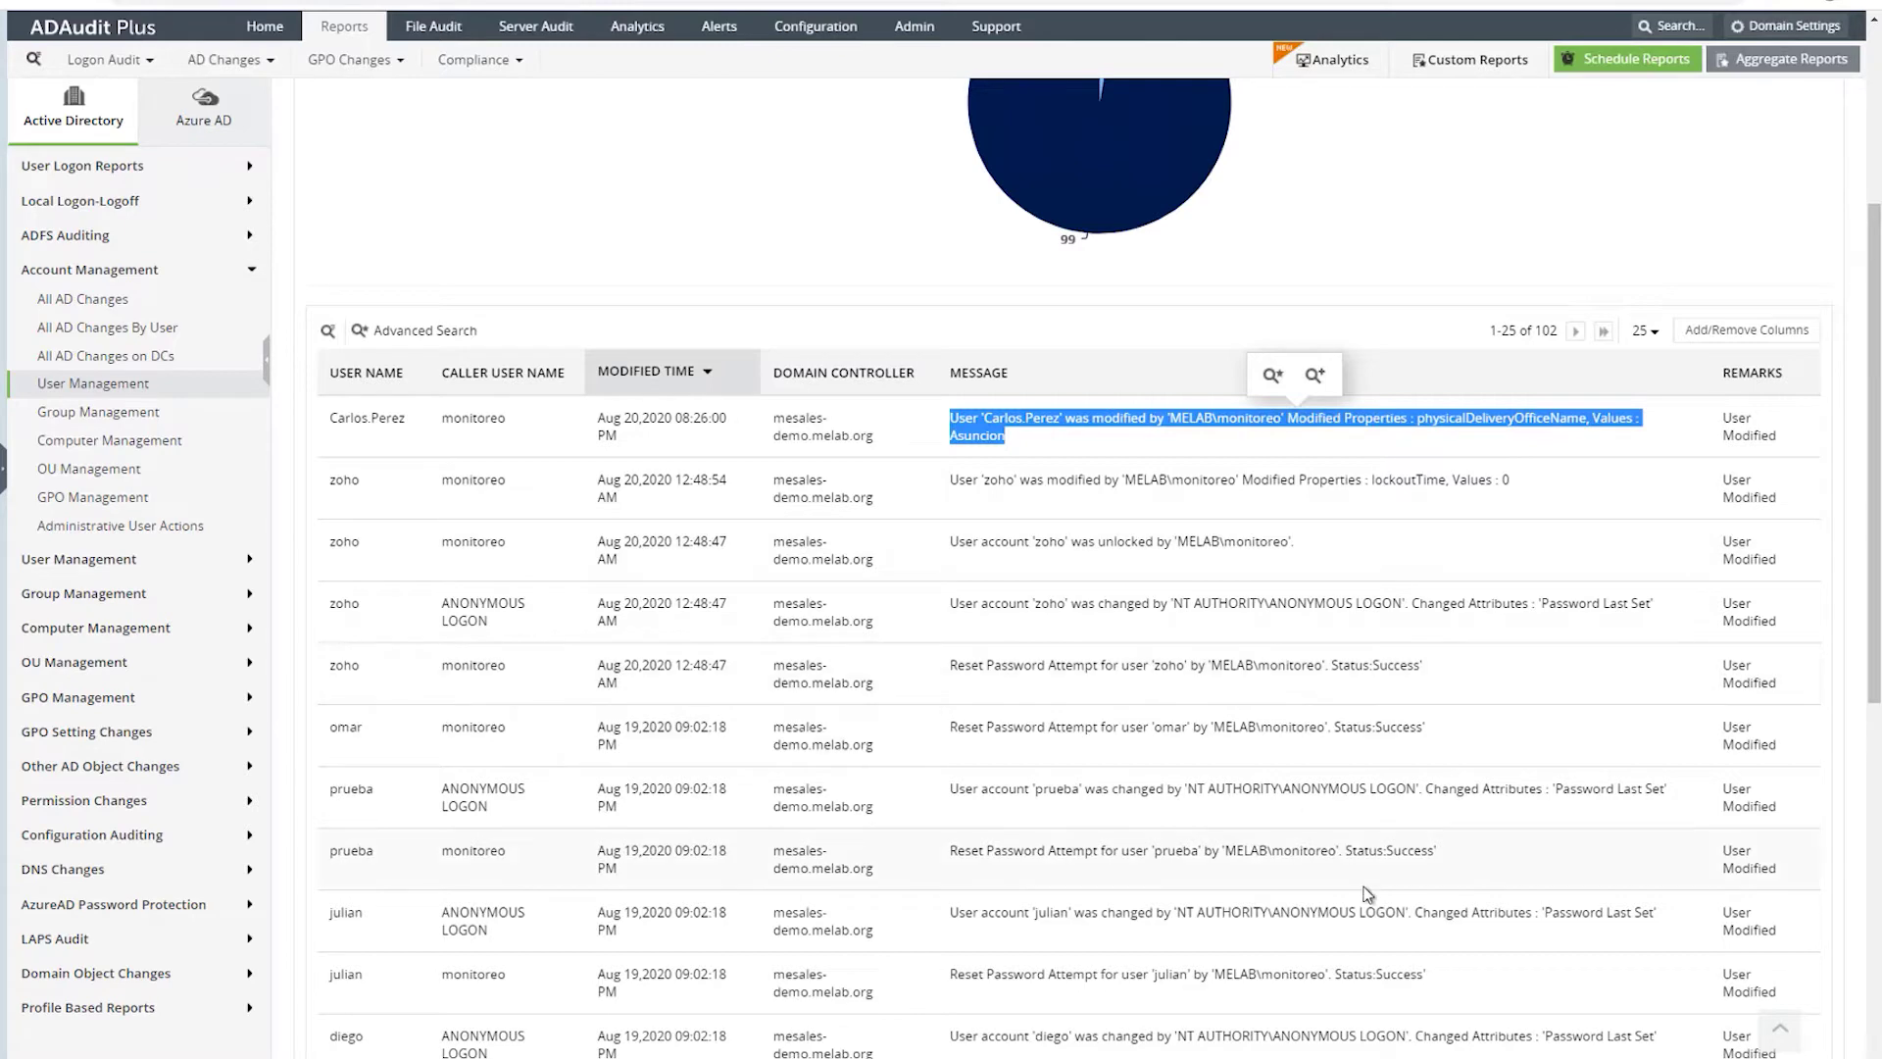
{"action": "scroll", "coordinate": [1316, 878], "scroll_direction": "down", "scroll_amount": 1}
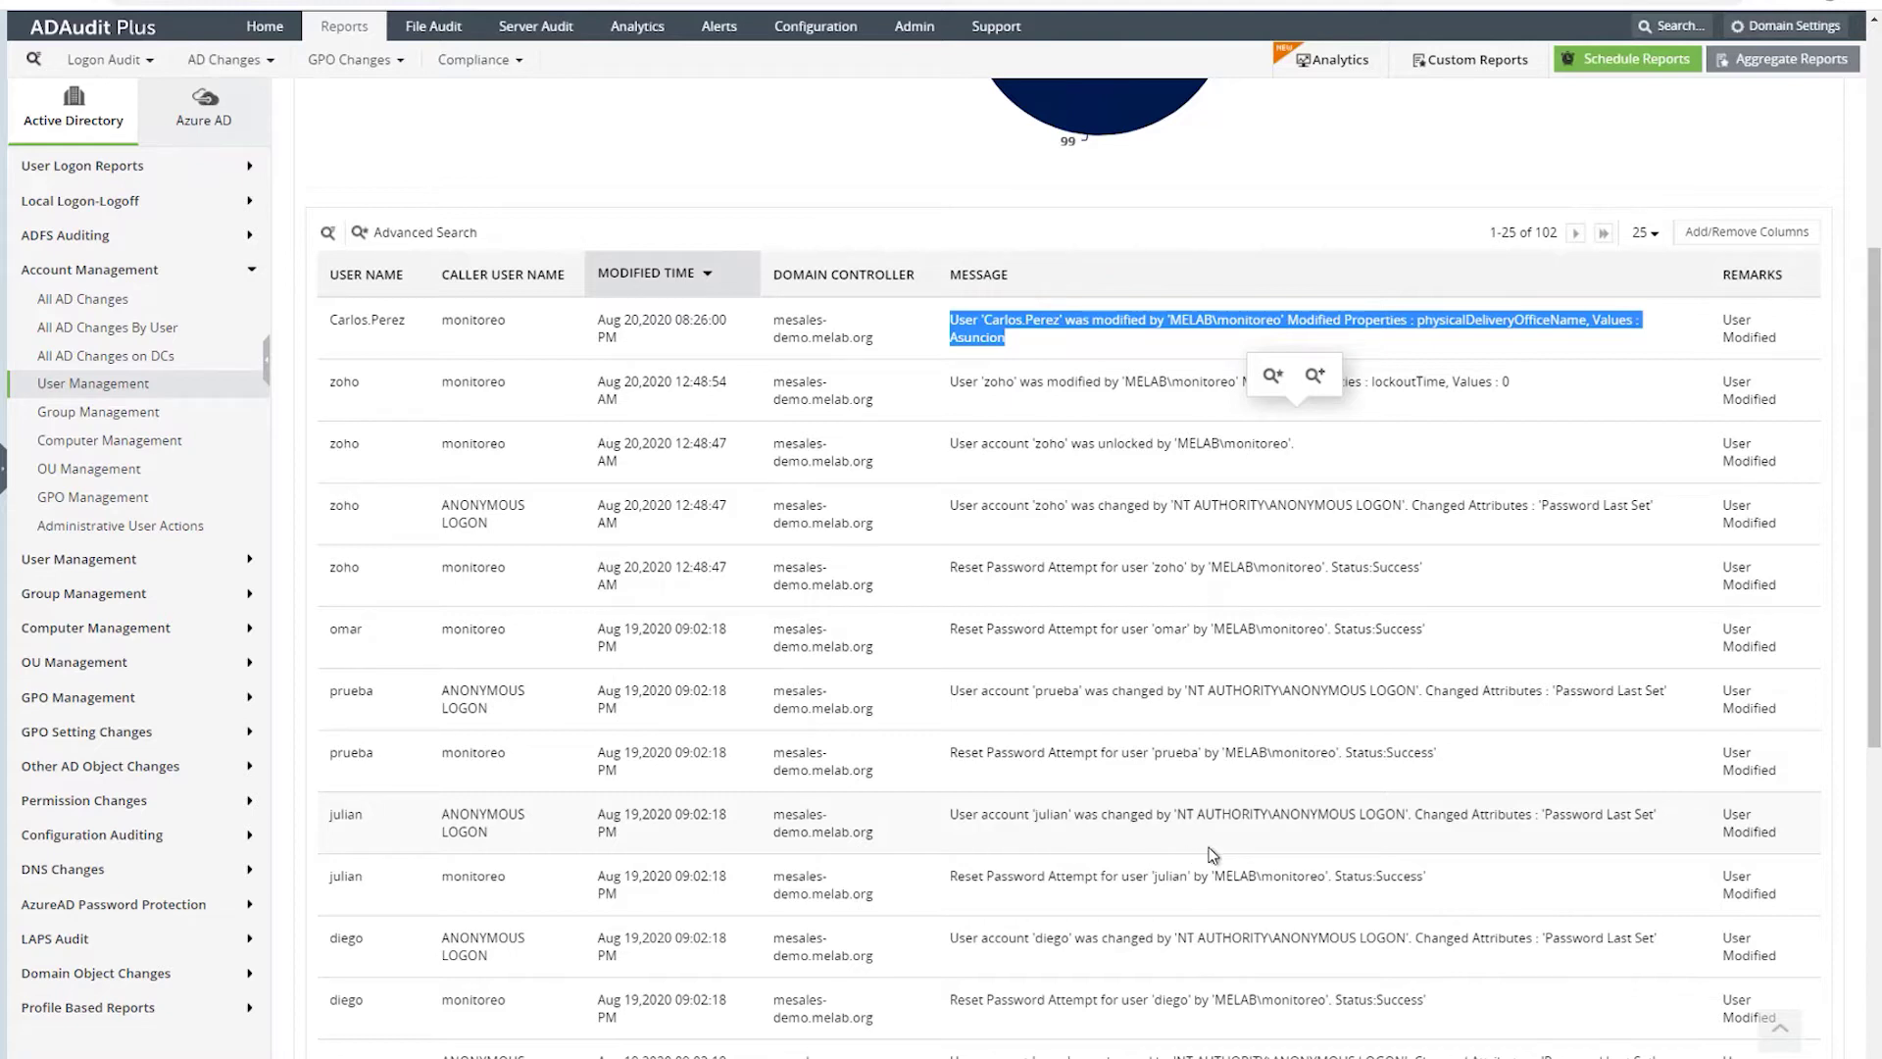
- Check the Group Management and empty OU Management reports, then expand the Group Management list
{"action": "left_click", "coordinate": [86, 412]}
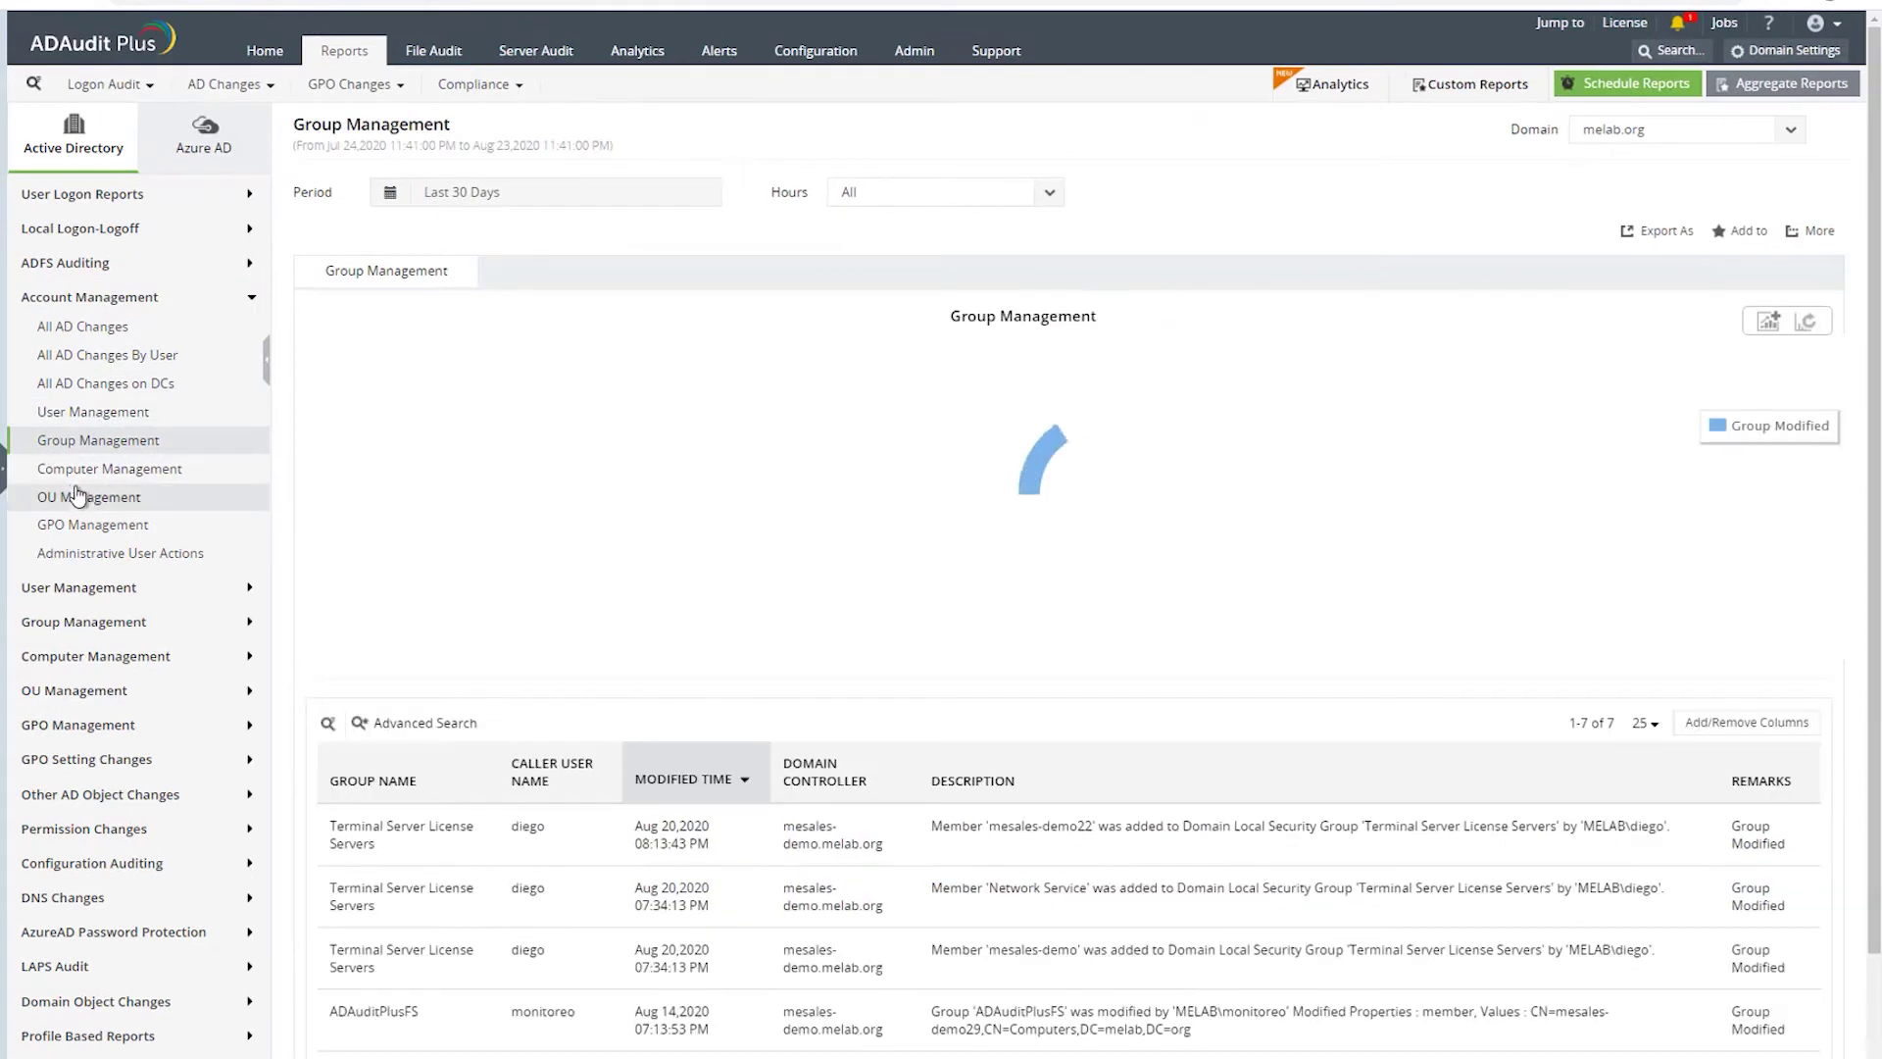
{"action": "scroll", "coordinate": [708, 562], "scroll_direction": "down", "scroll_amount": 1}
{"action": "scroll", "coordinate": [708, 562], "scroll_direction": "down", "scroll_amount": 1}
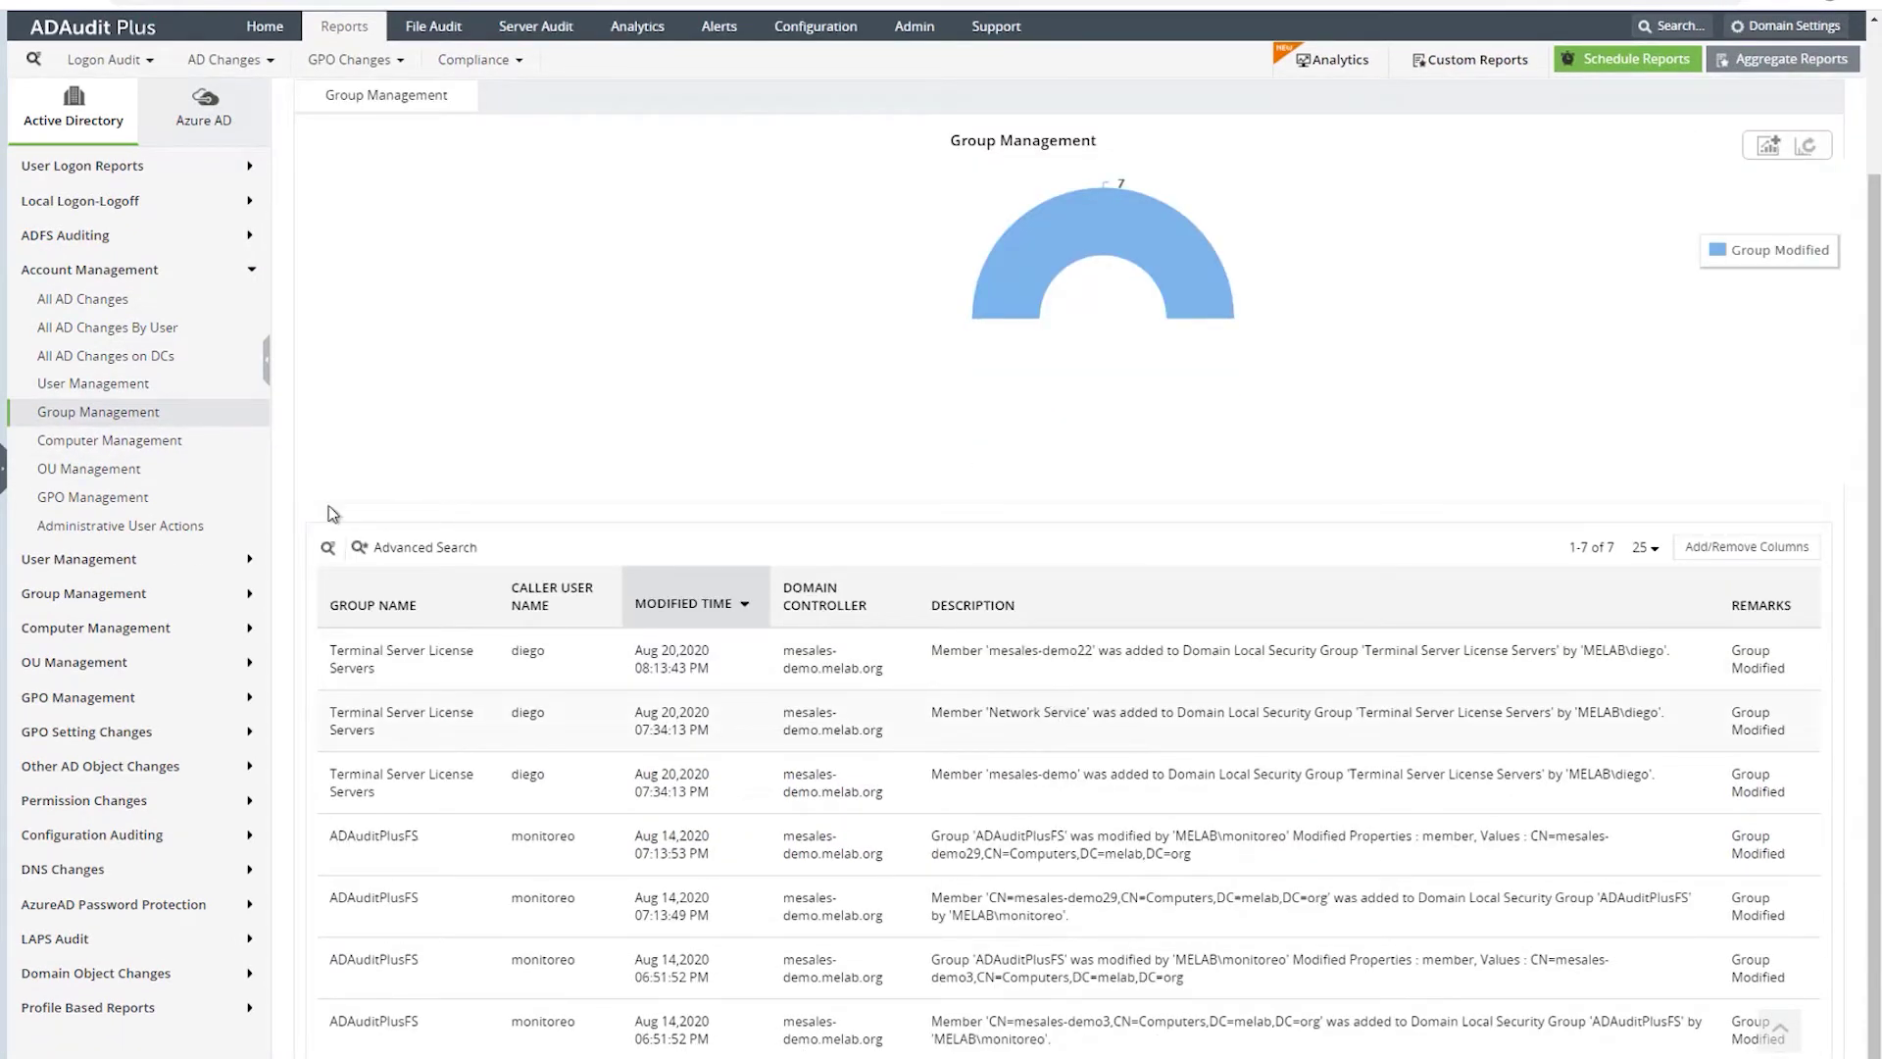
{"action": "left_click", "coordinate": [80, 470]}
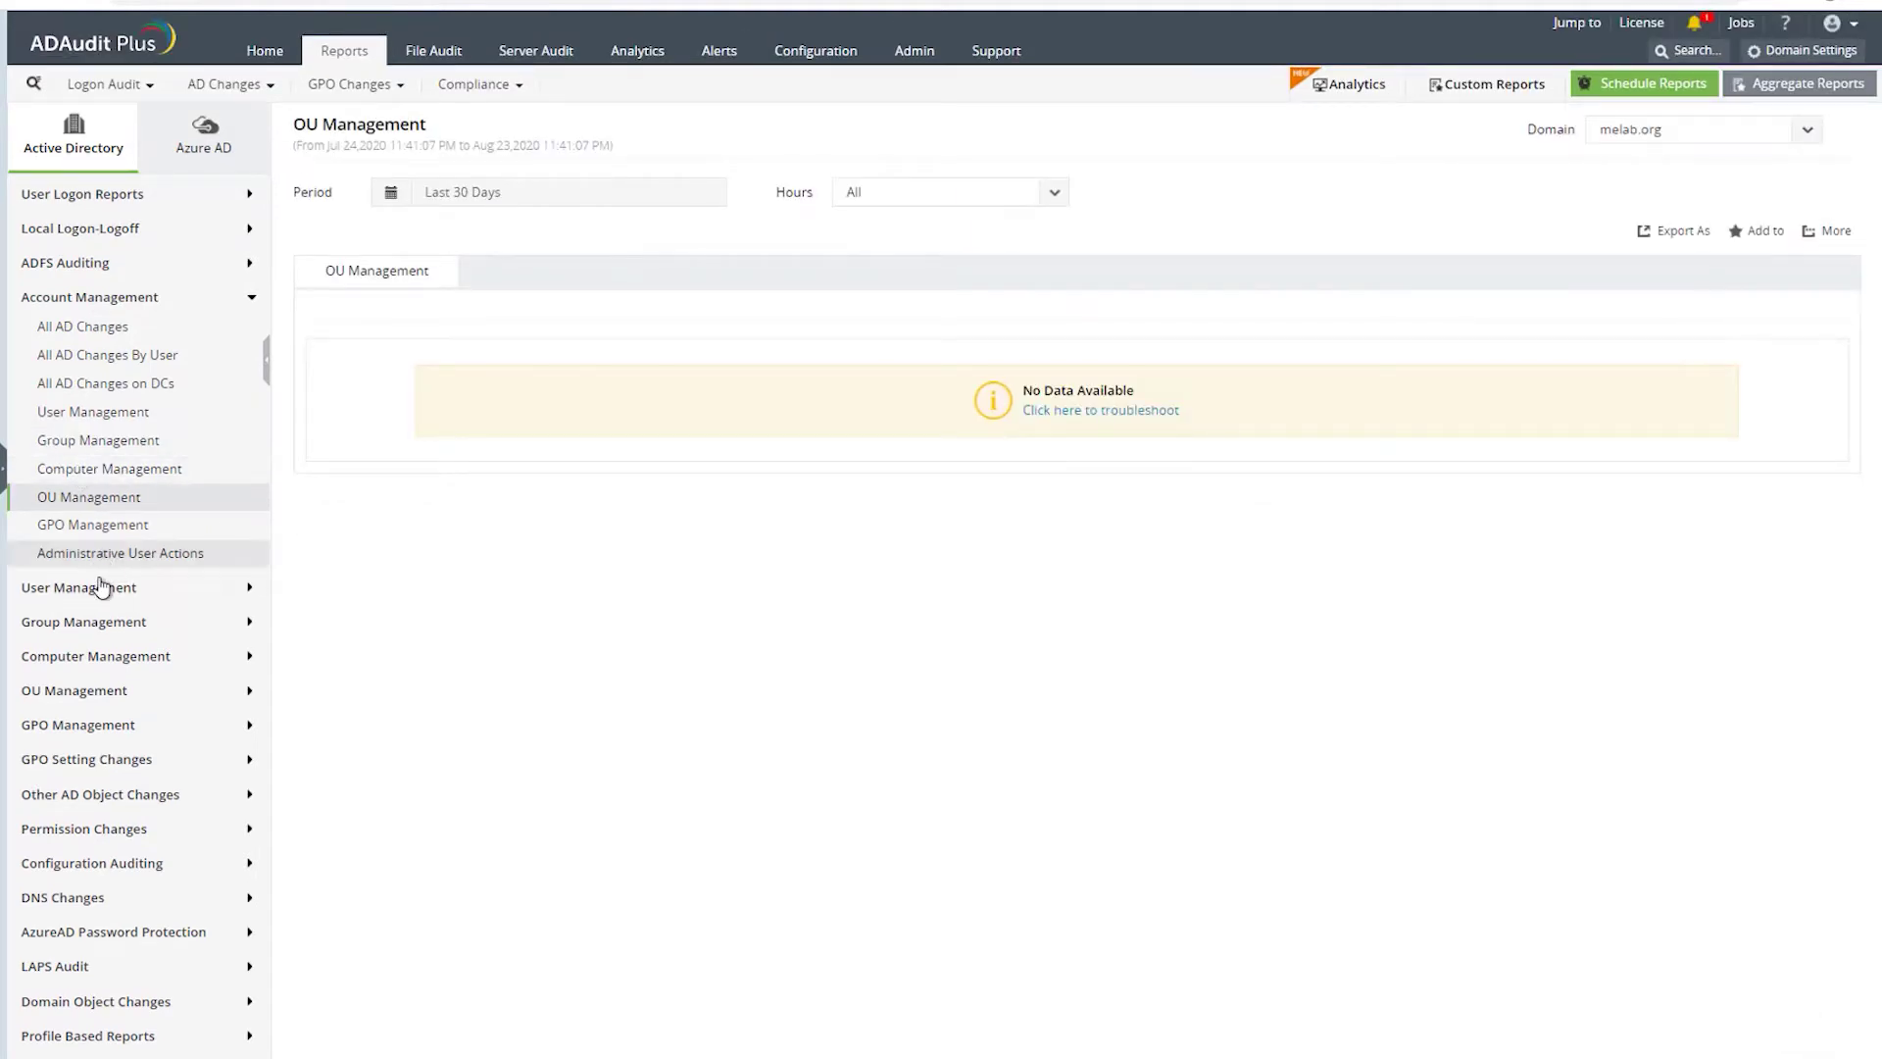
{"action": "left_click", "coordinate": [58, 627]}
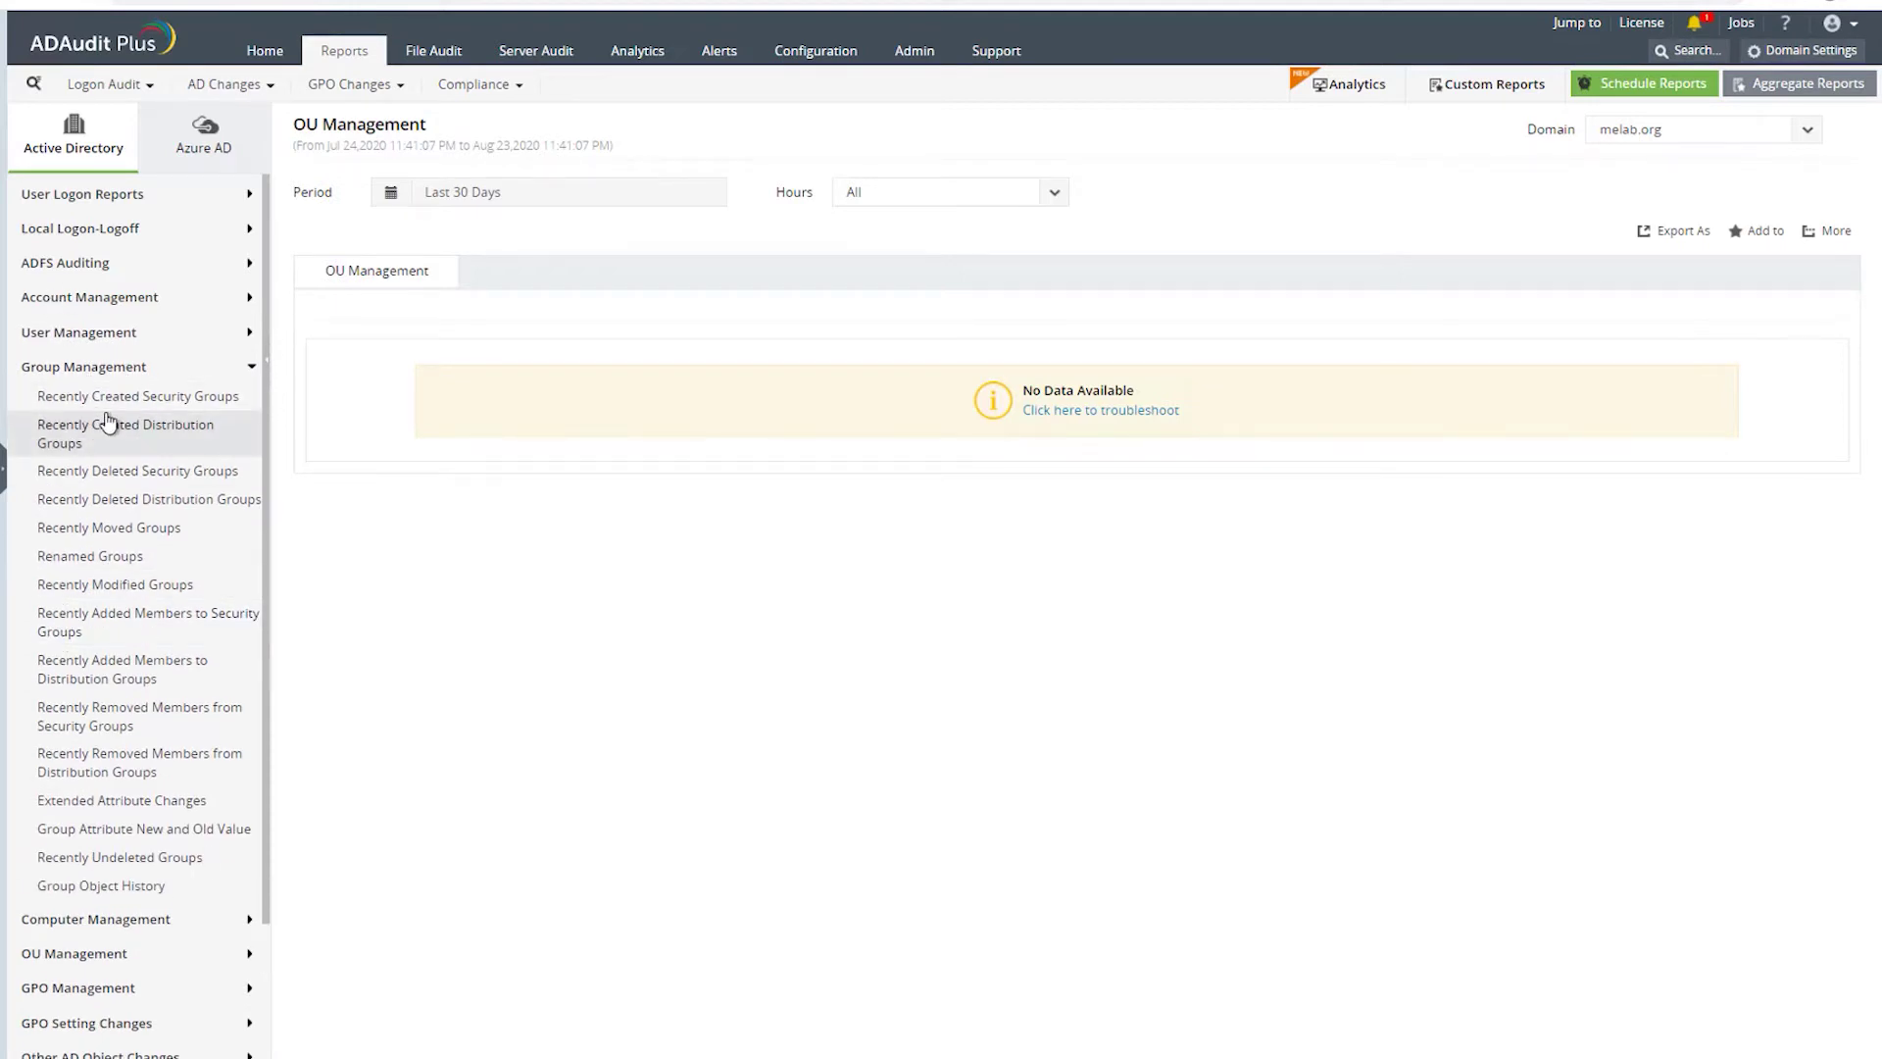
- Step through Recently Created Security, Deleted Distribution and Deleted Security Groups reports, all empty for 30 days
{"action": "left_click", "coordinate": [88, 396]}
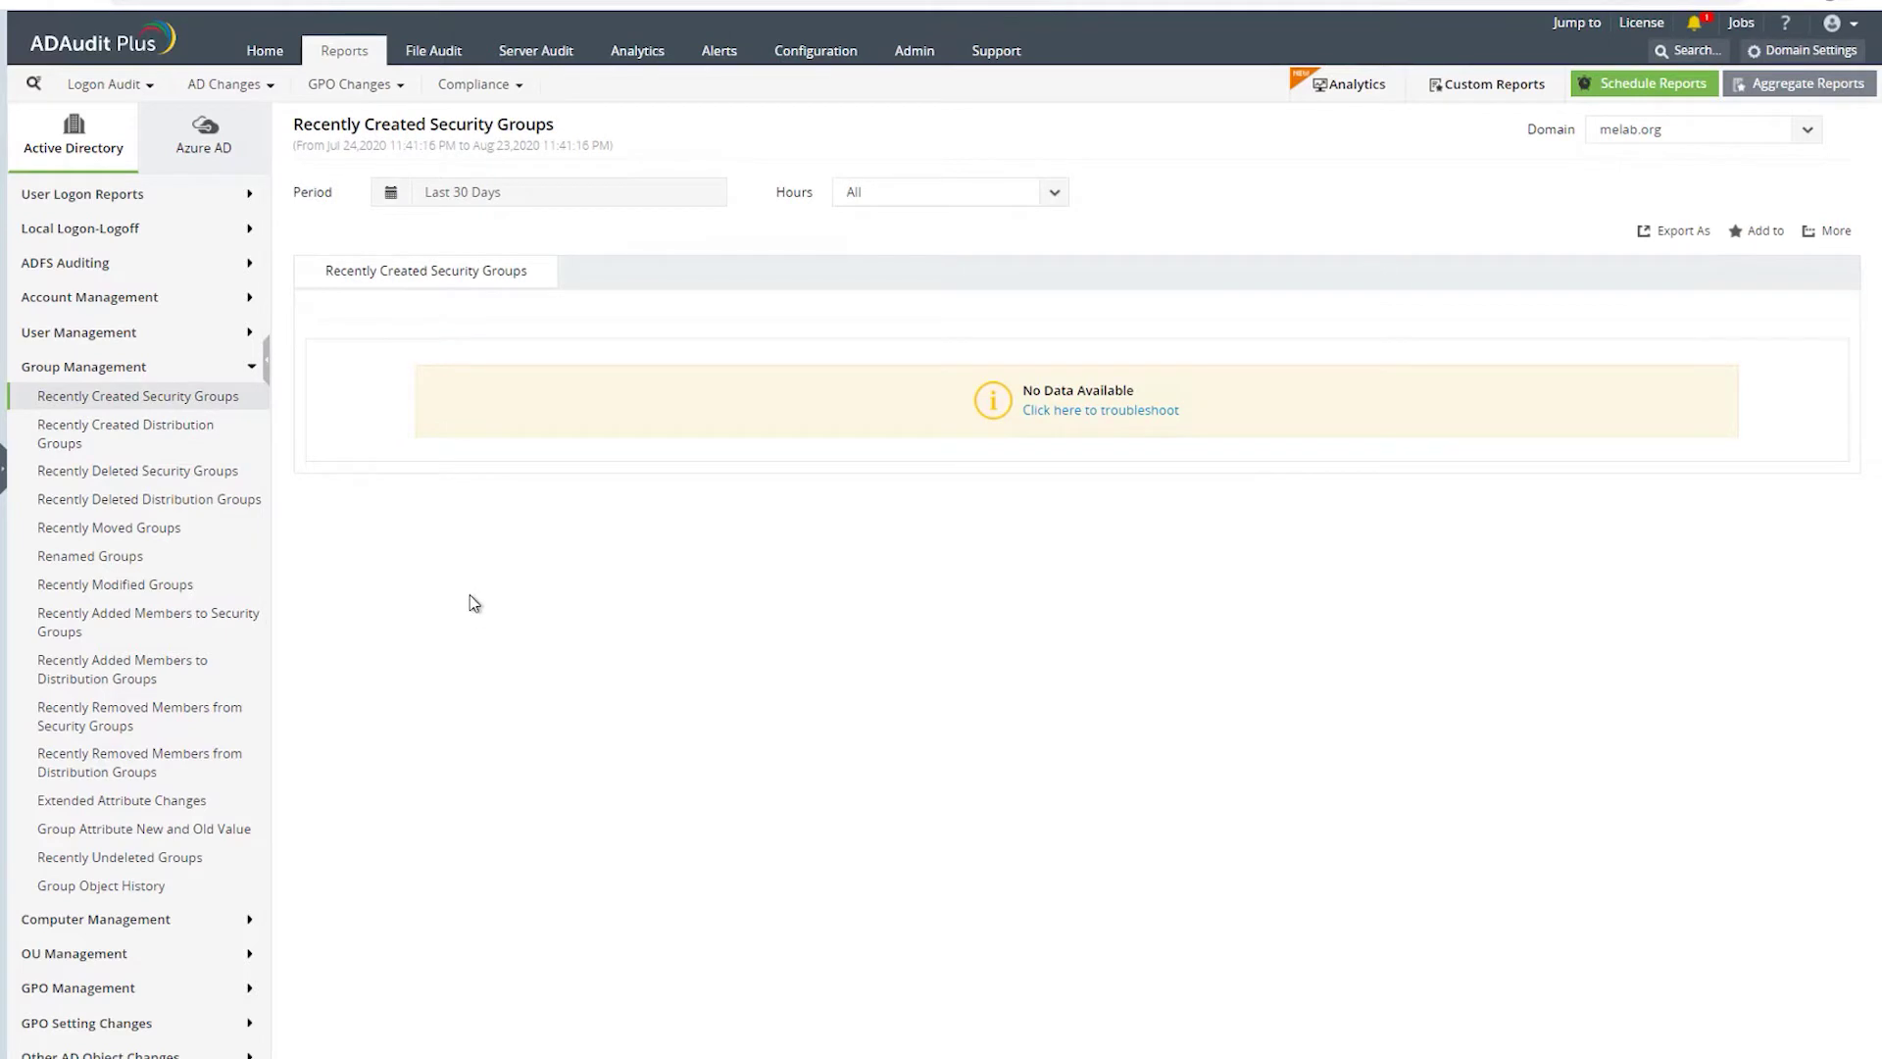
{"action": "left_click", "coordinate": [123, 500]}
{"action": "left_click", "coordinate": [101, 479]}
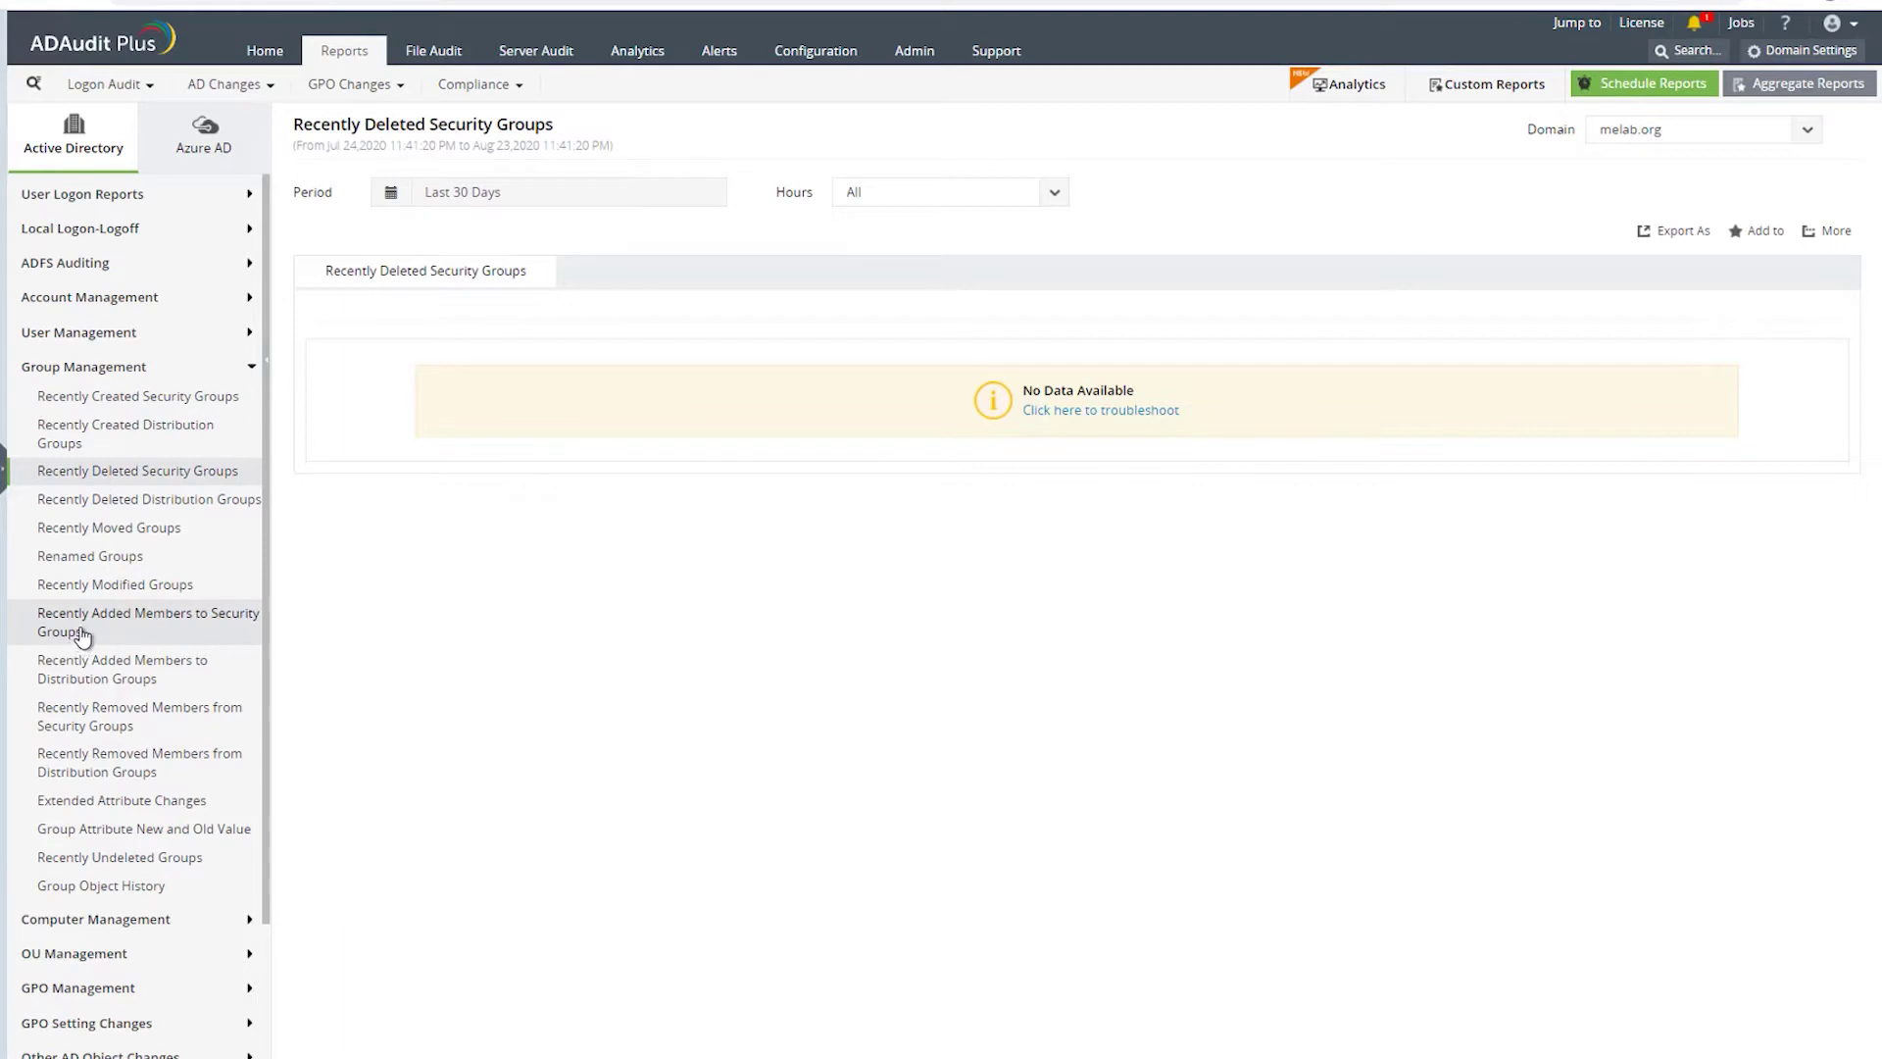
{"action": "scroll", "coordinate": [114, 787], "scroll_direction": "down", "scroll_amount": 1}
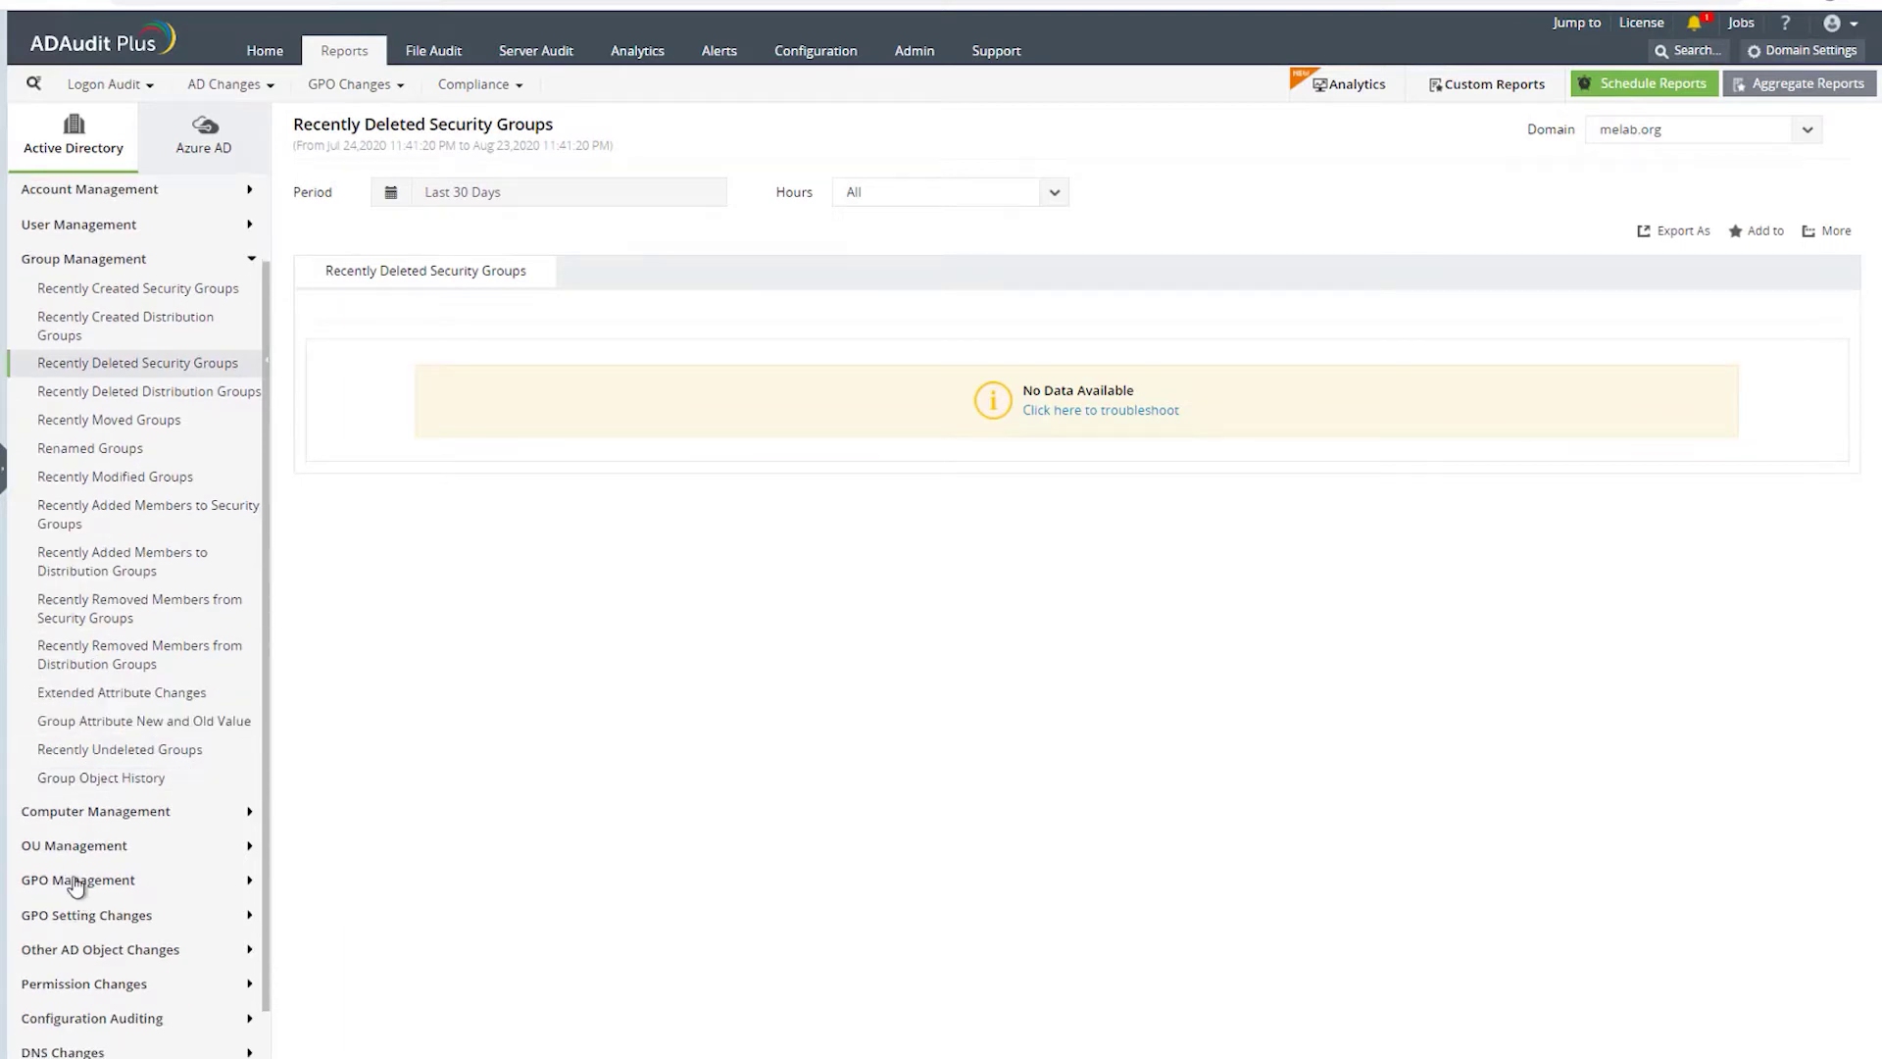
{"action": "left_click", "coordinate": [78, 867]}
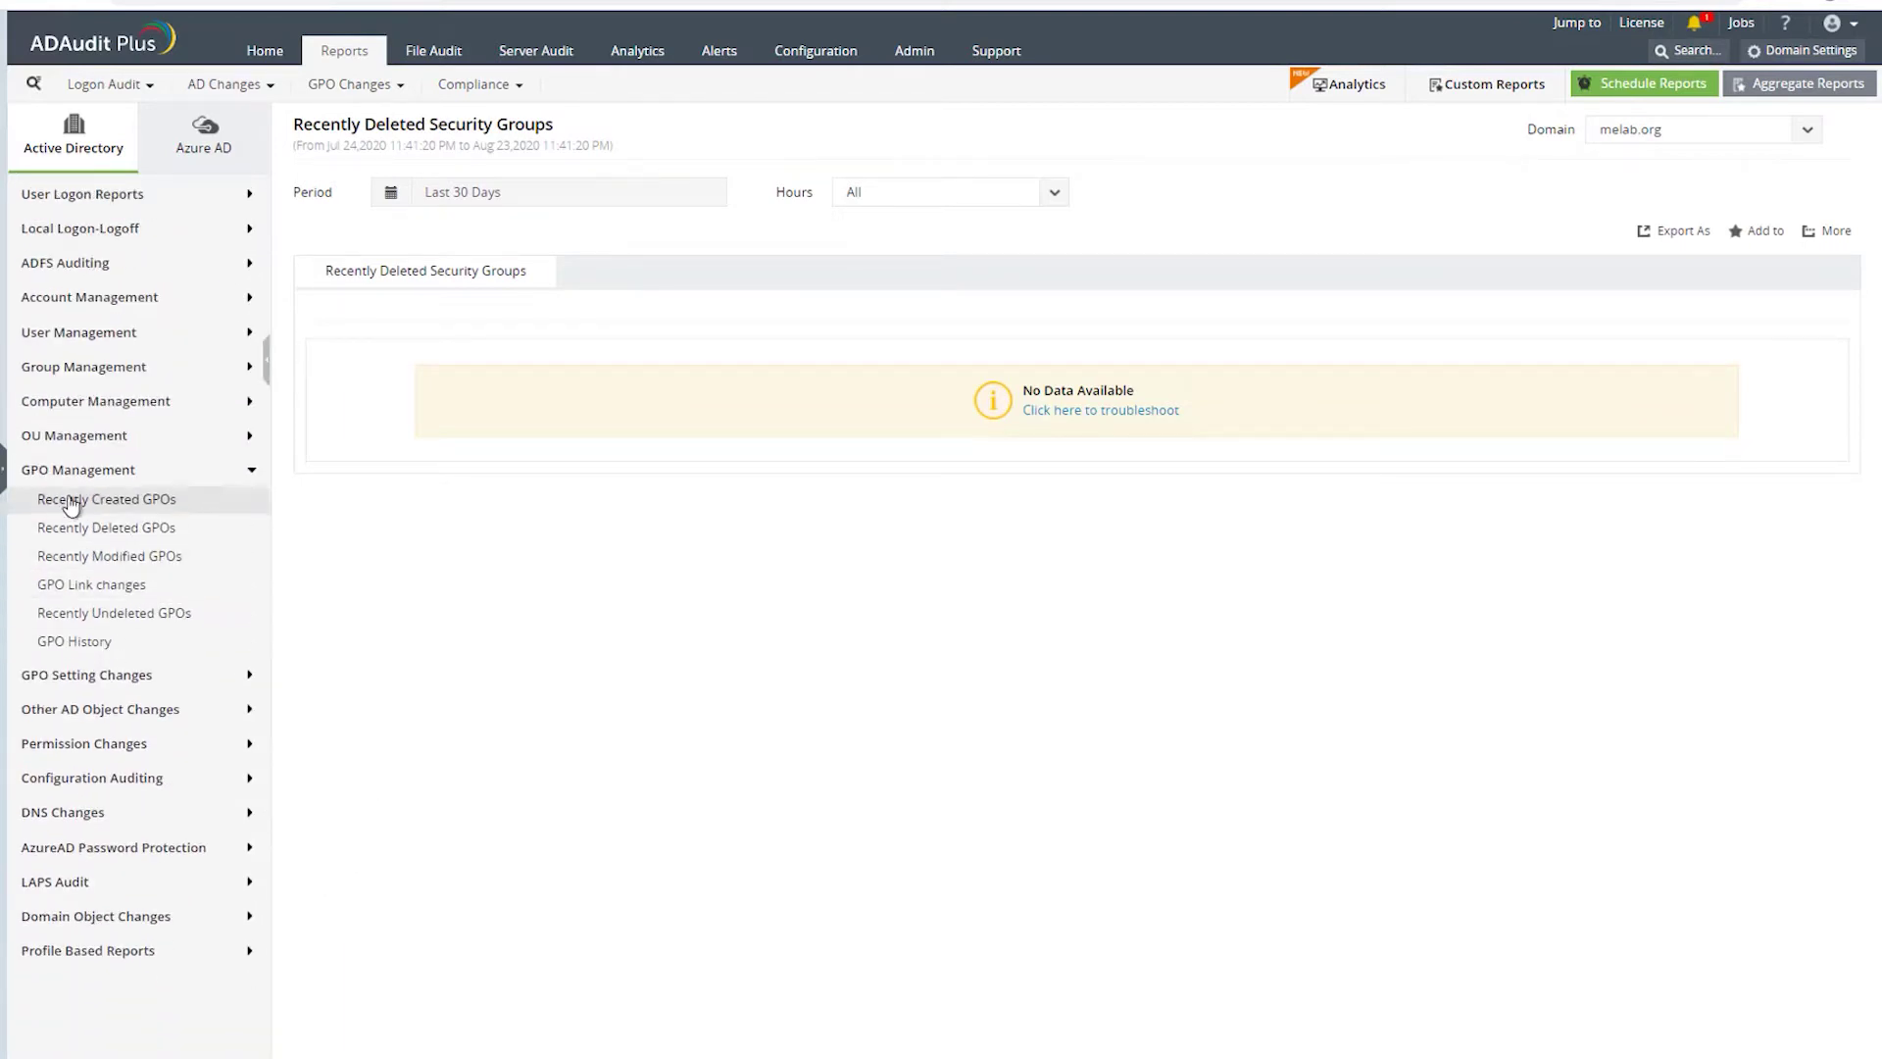
- View Group Policy Settings, User Configuration, Computer Configuration and Account Lockout Policy change reports
{"action": "left_click", "coordinate": [137, 676]}
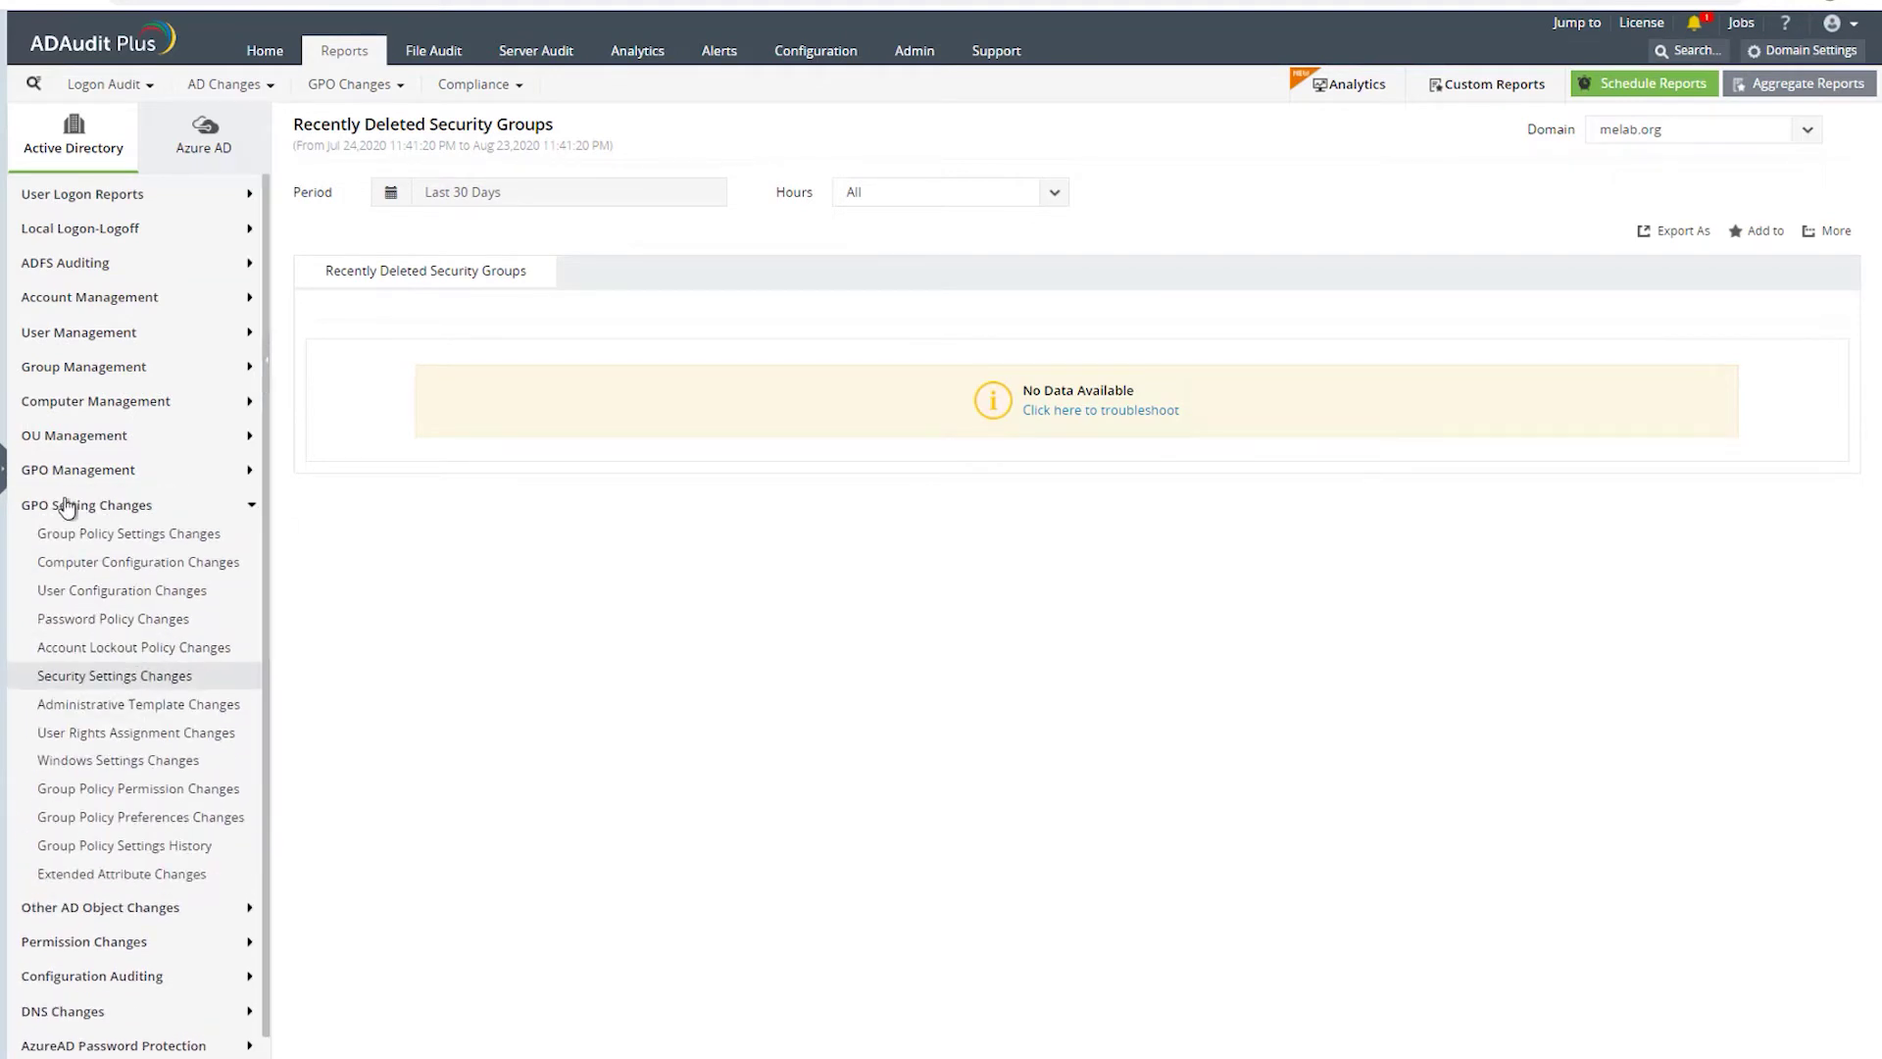
{"action": "left_click", "coordinate": [115, 538]}
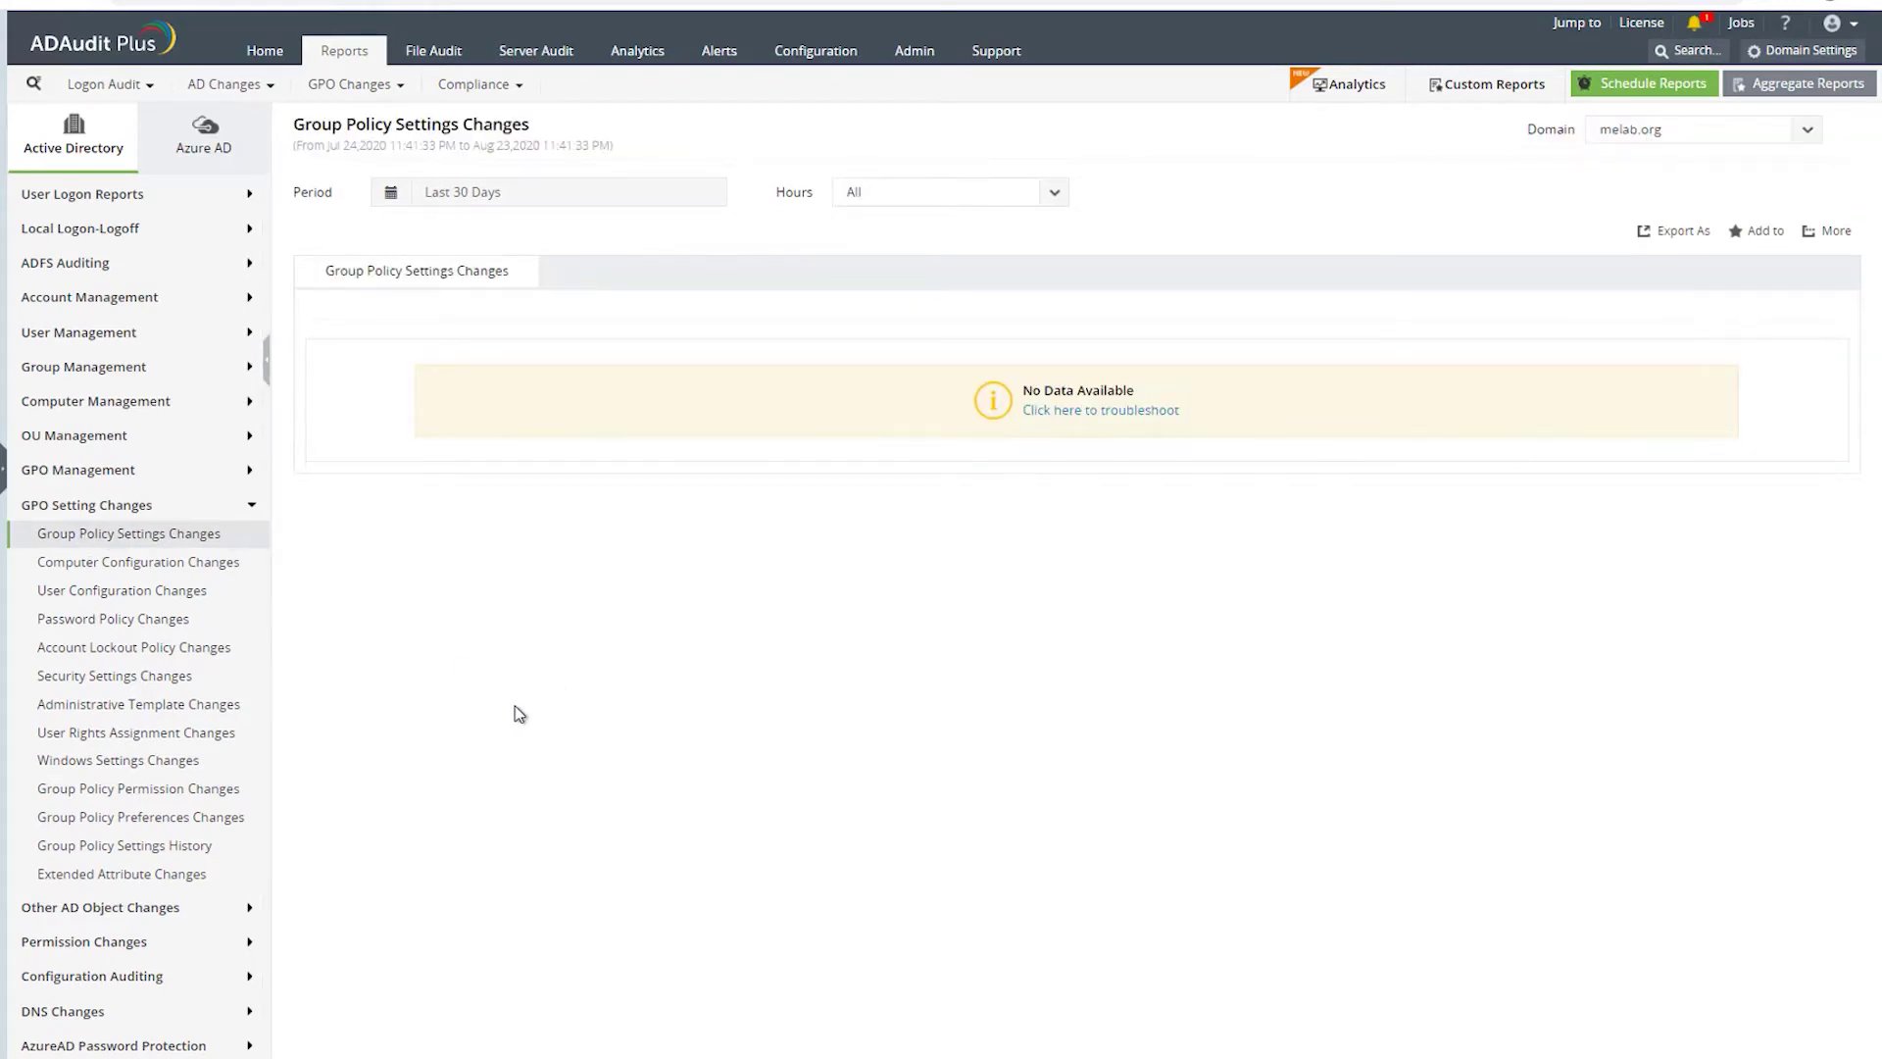
{"action": "left_click", "coordinate": [83, 590]}
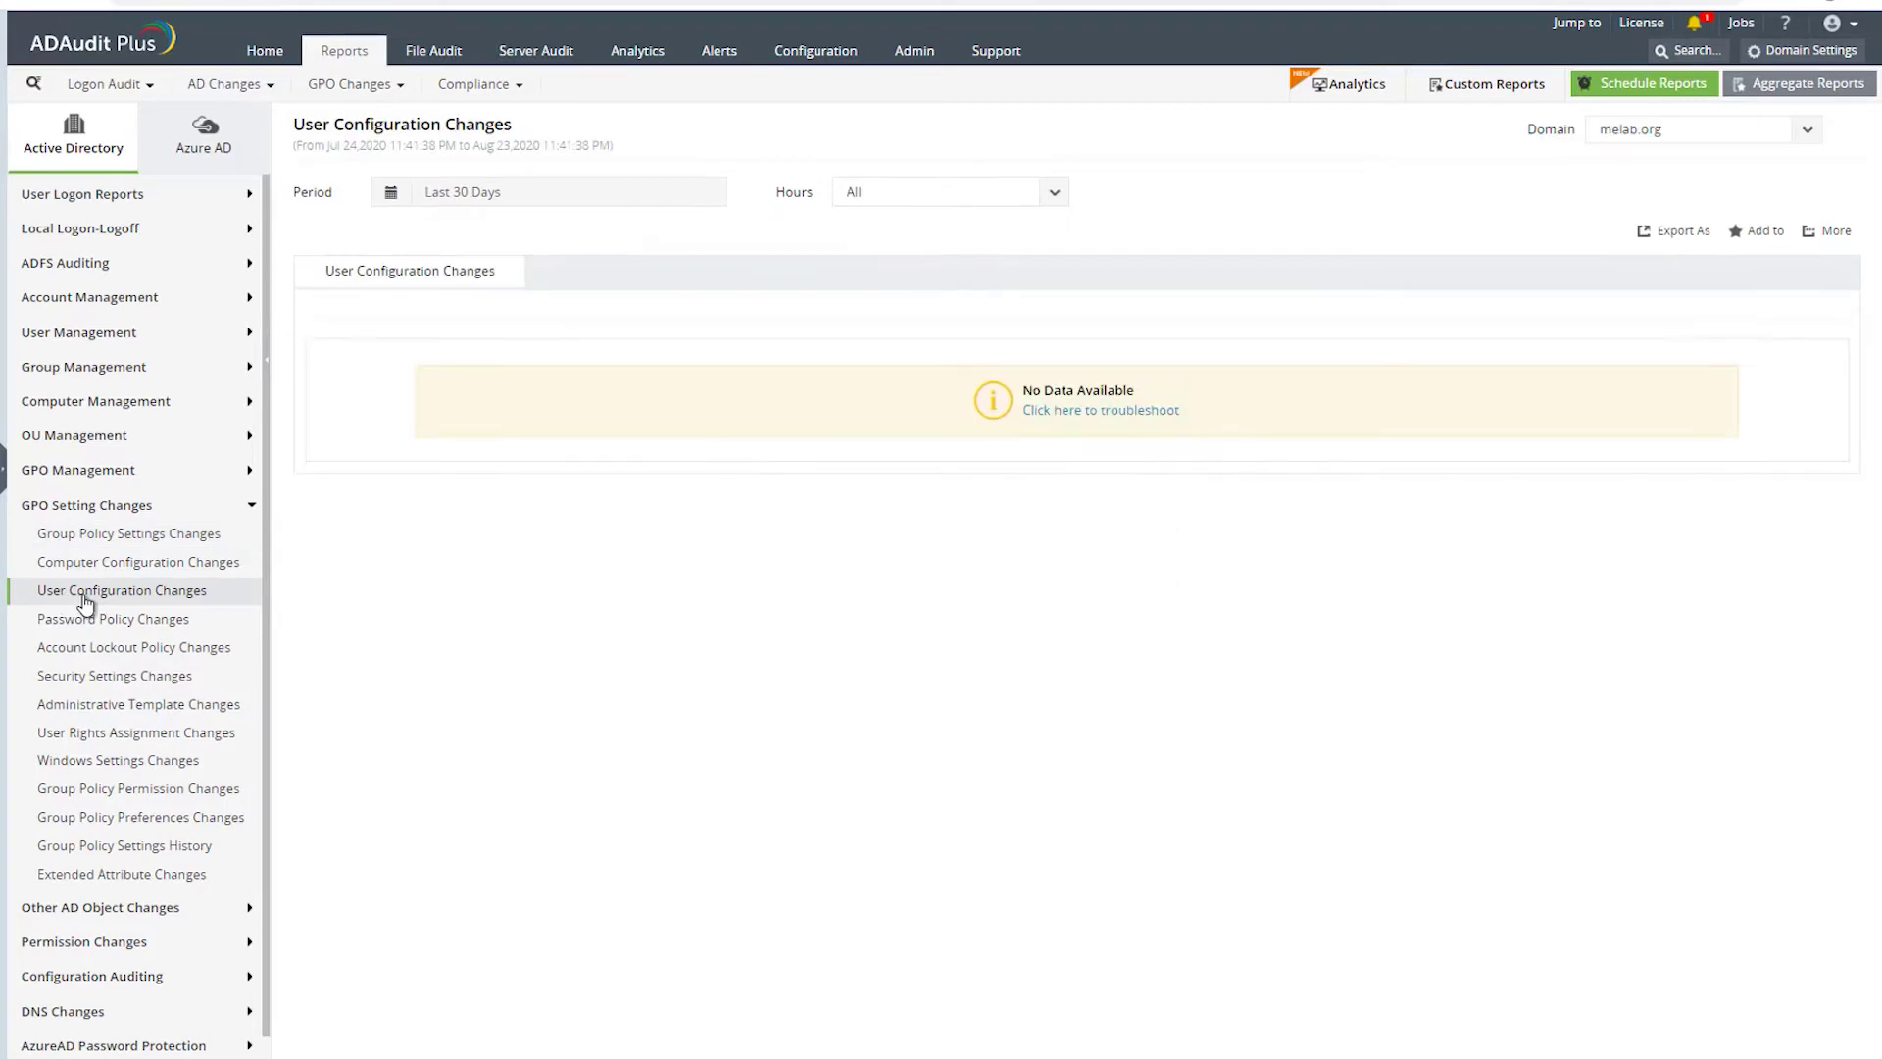
{"action": "left_click", "coordinate": [118, 560]}
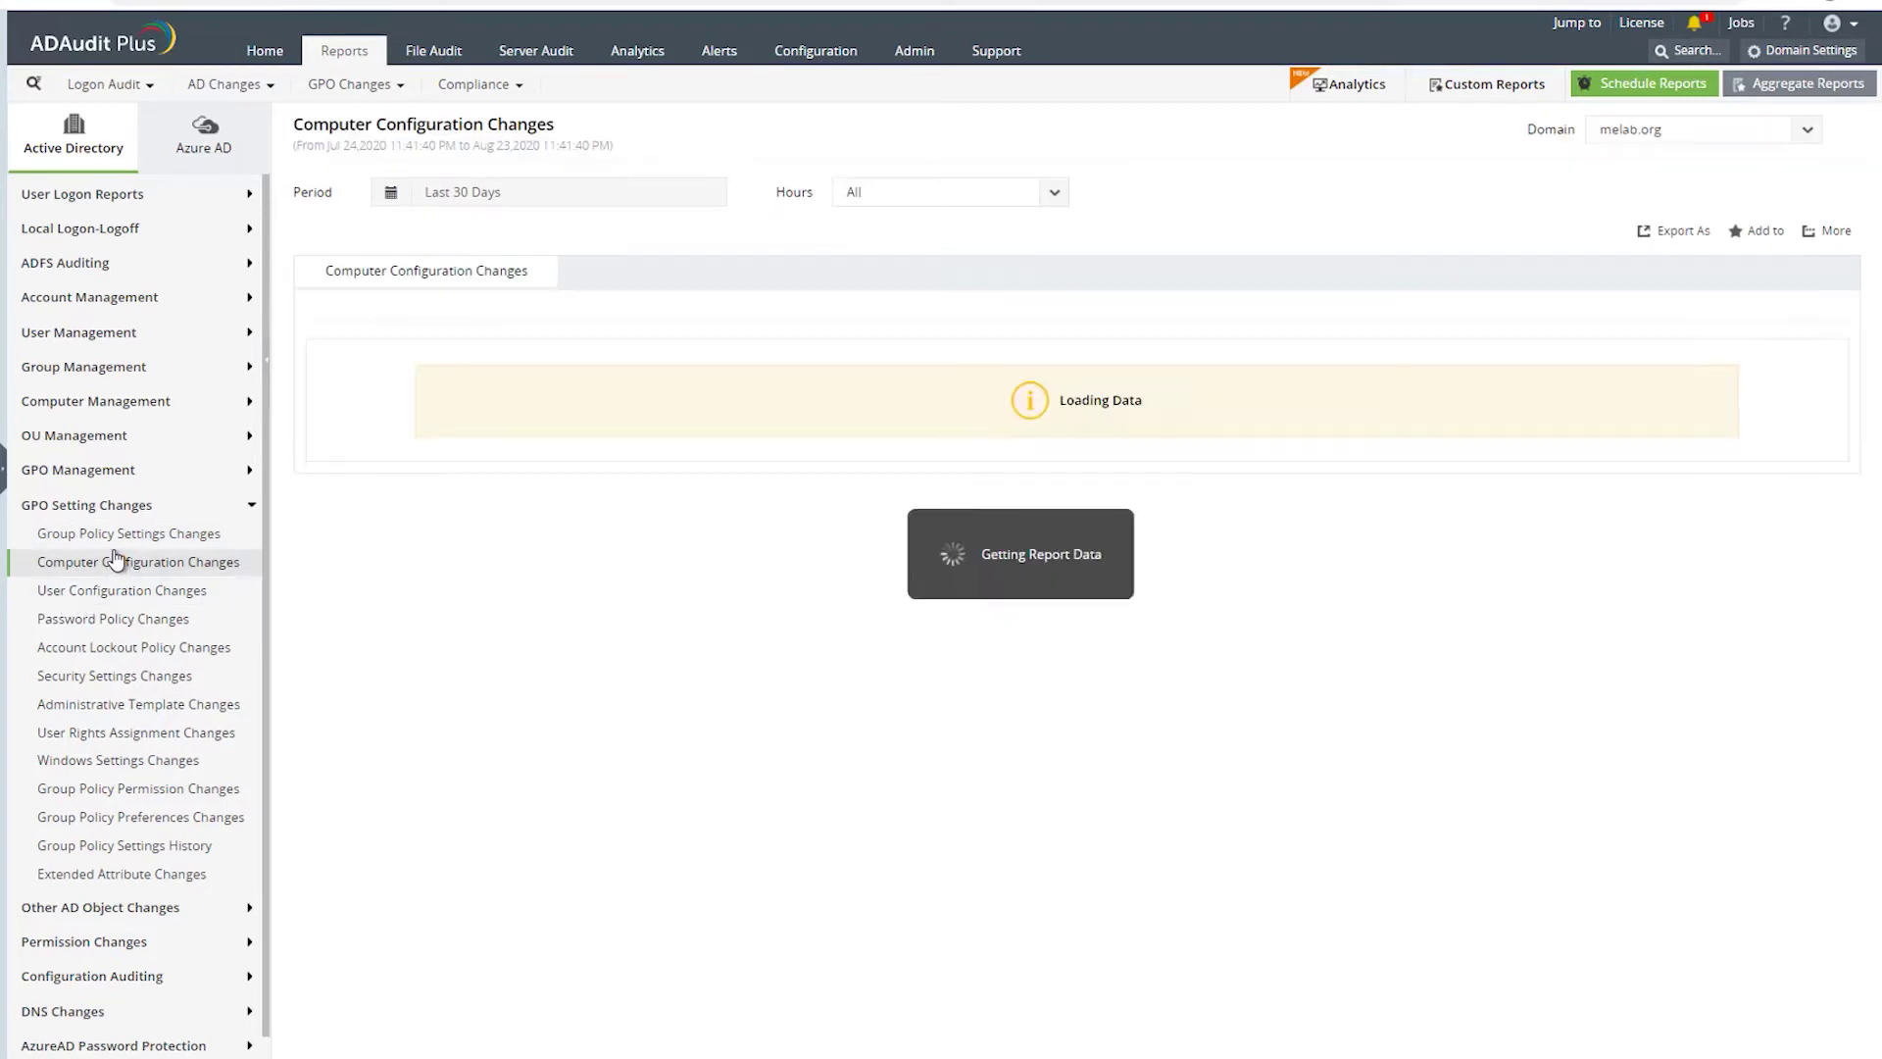
{"action": "left_click", "coordinate": [95, 652]}
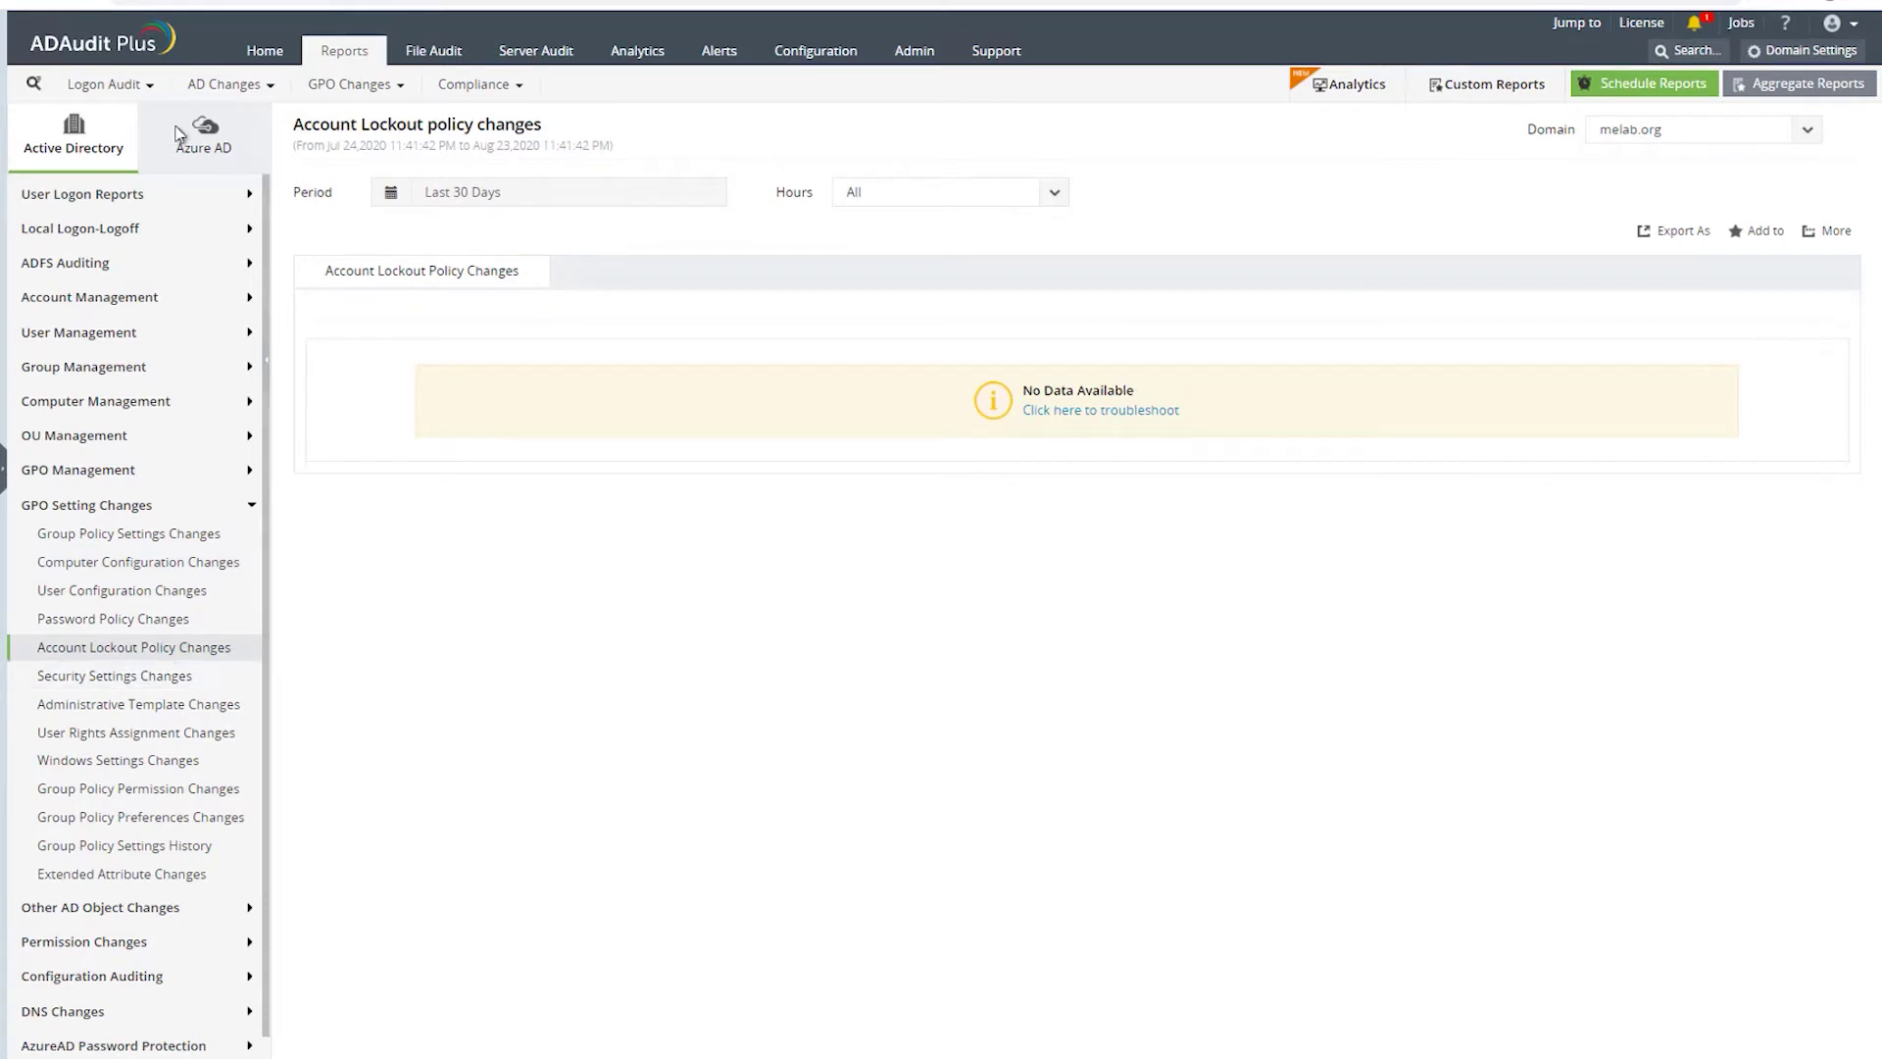
{"action": "left_click", "coordinate": [78, 476]}
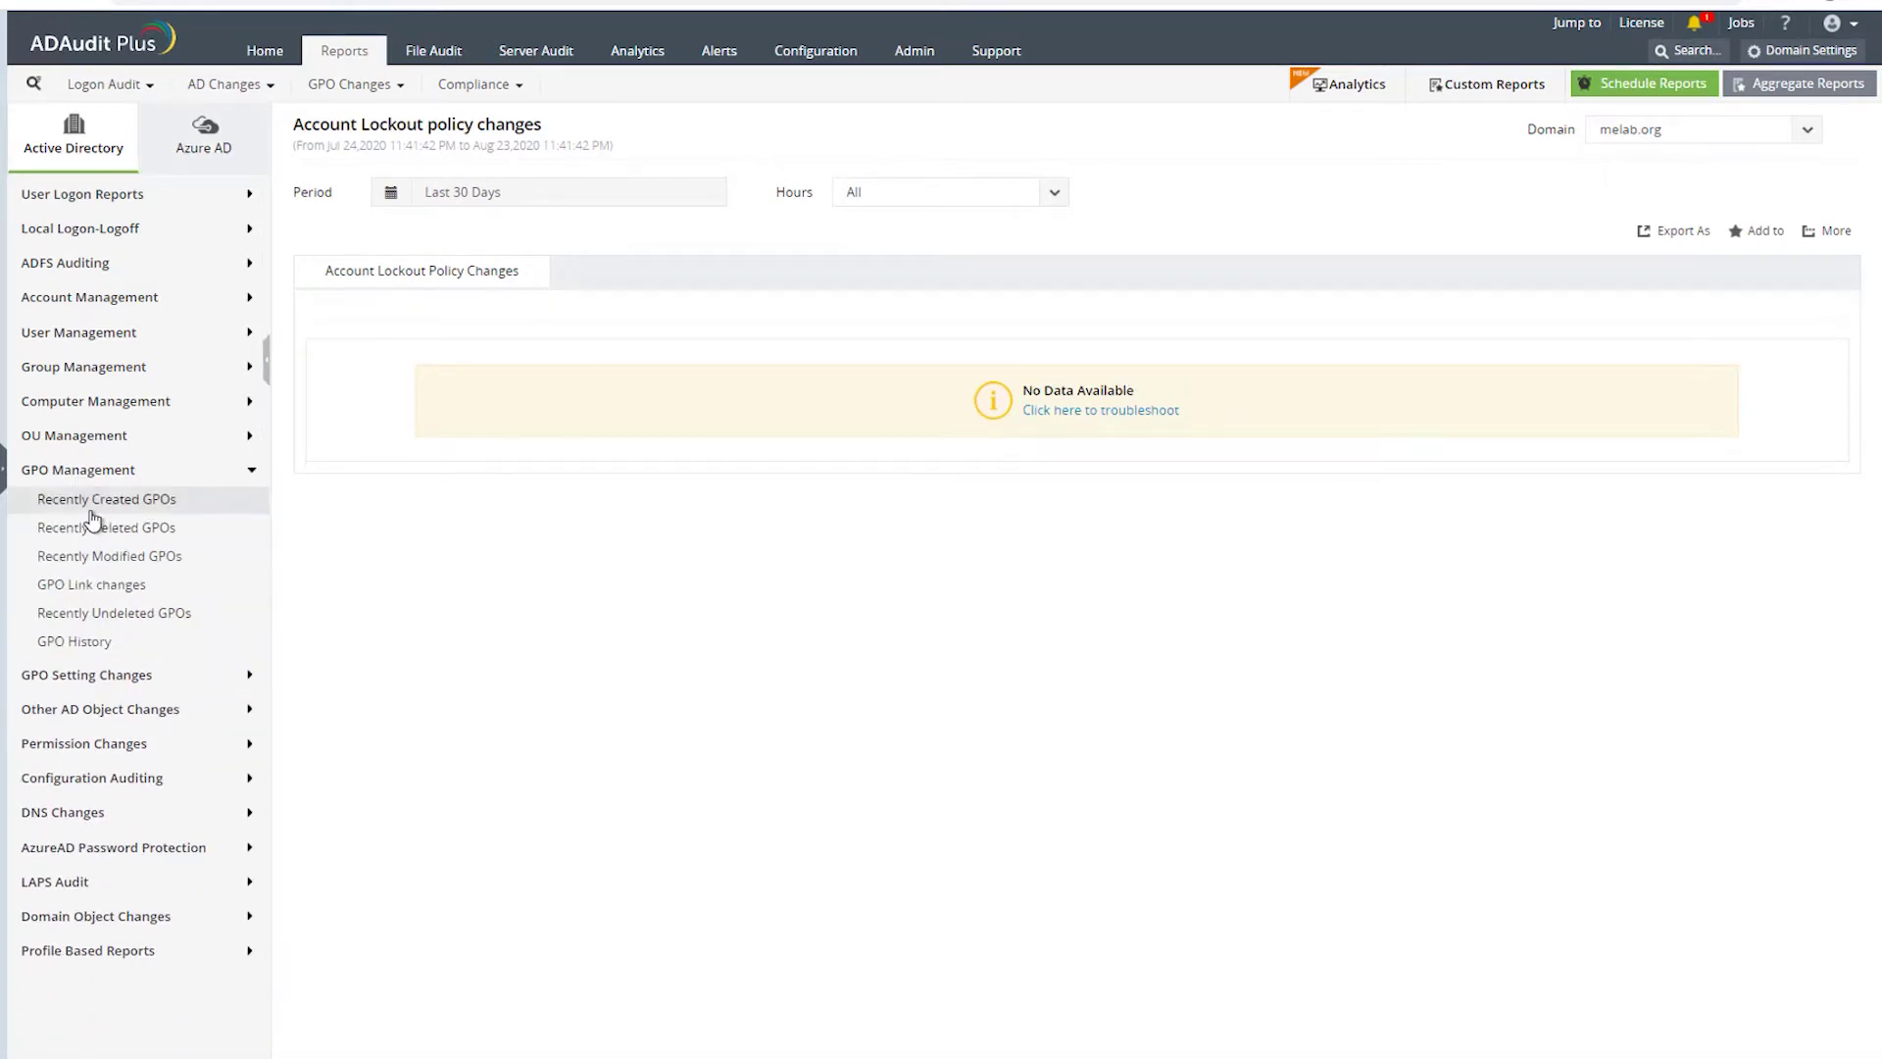
- Check Recently Deleted and Created GPOs over Last 6 Months, then open GPO History
{"action": "left_click", "coordinate": [93, 530]}
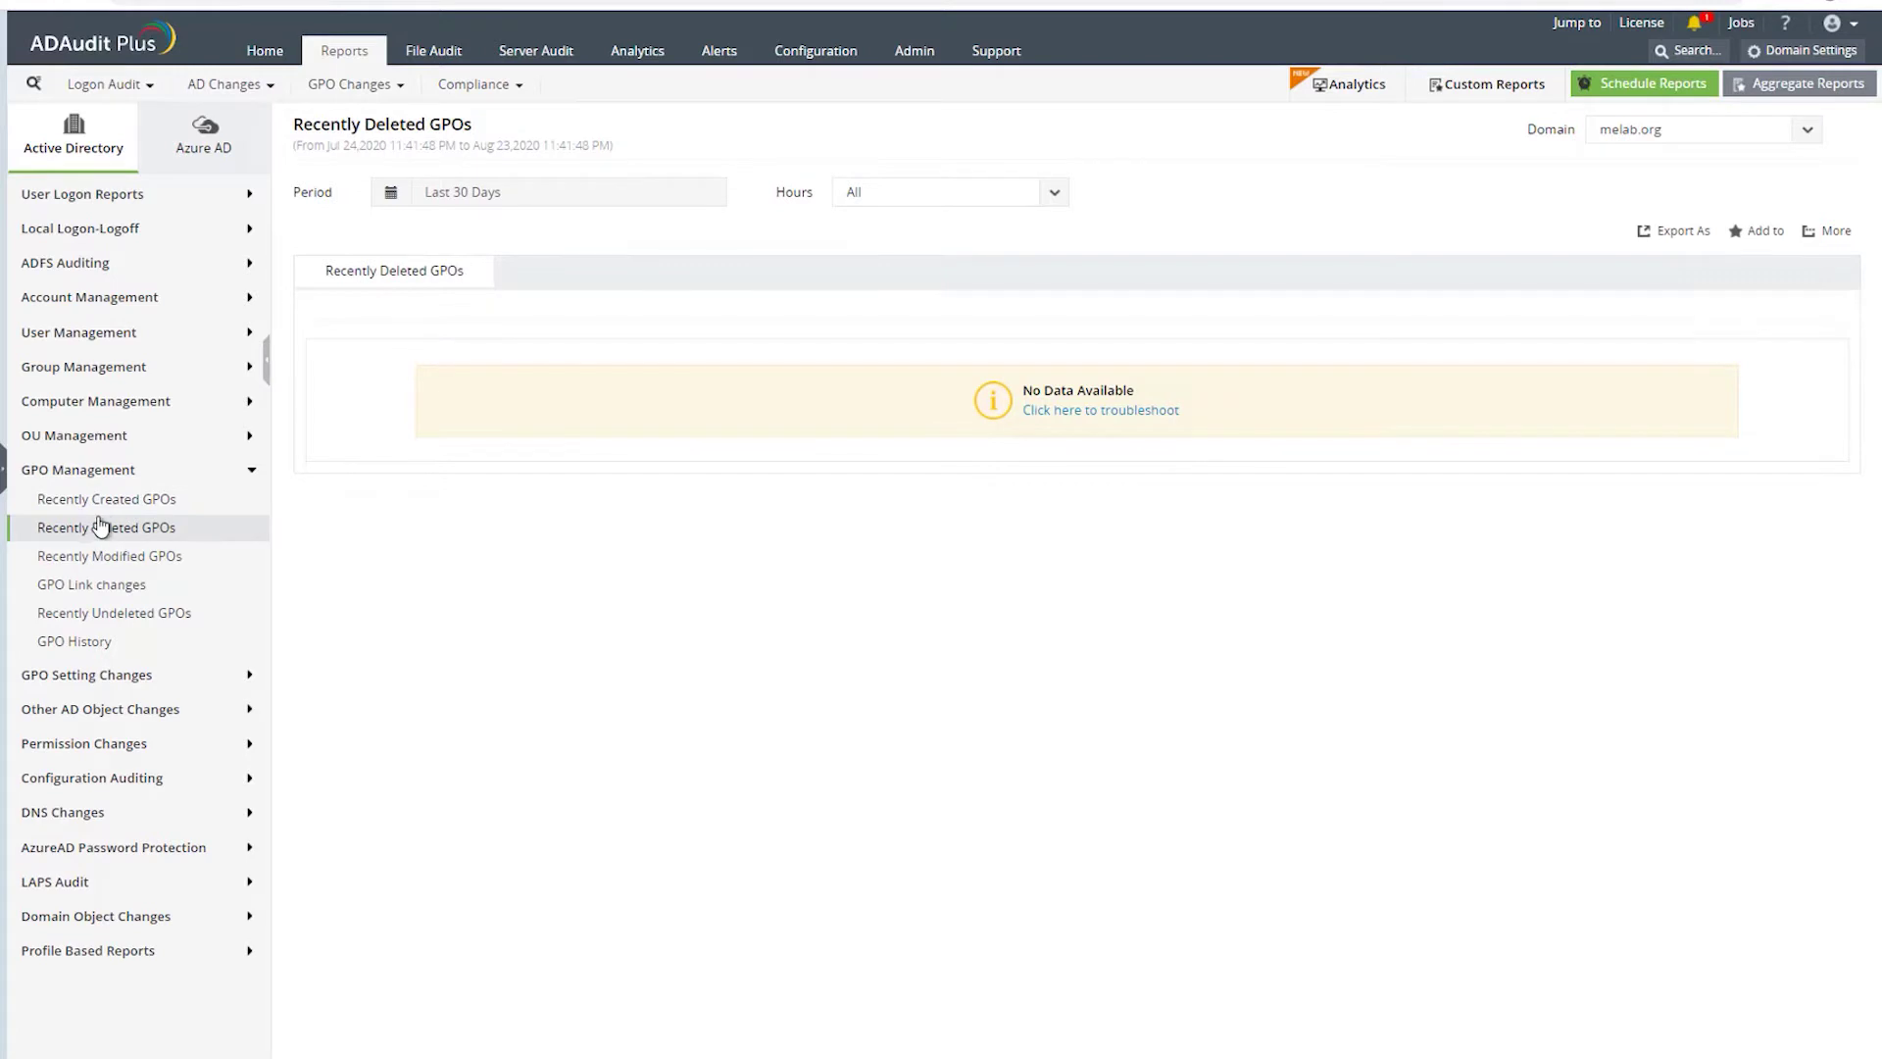
{"action": "left_click", "coordinate": [93, 500]}
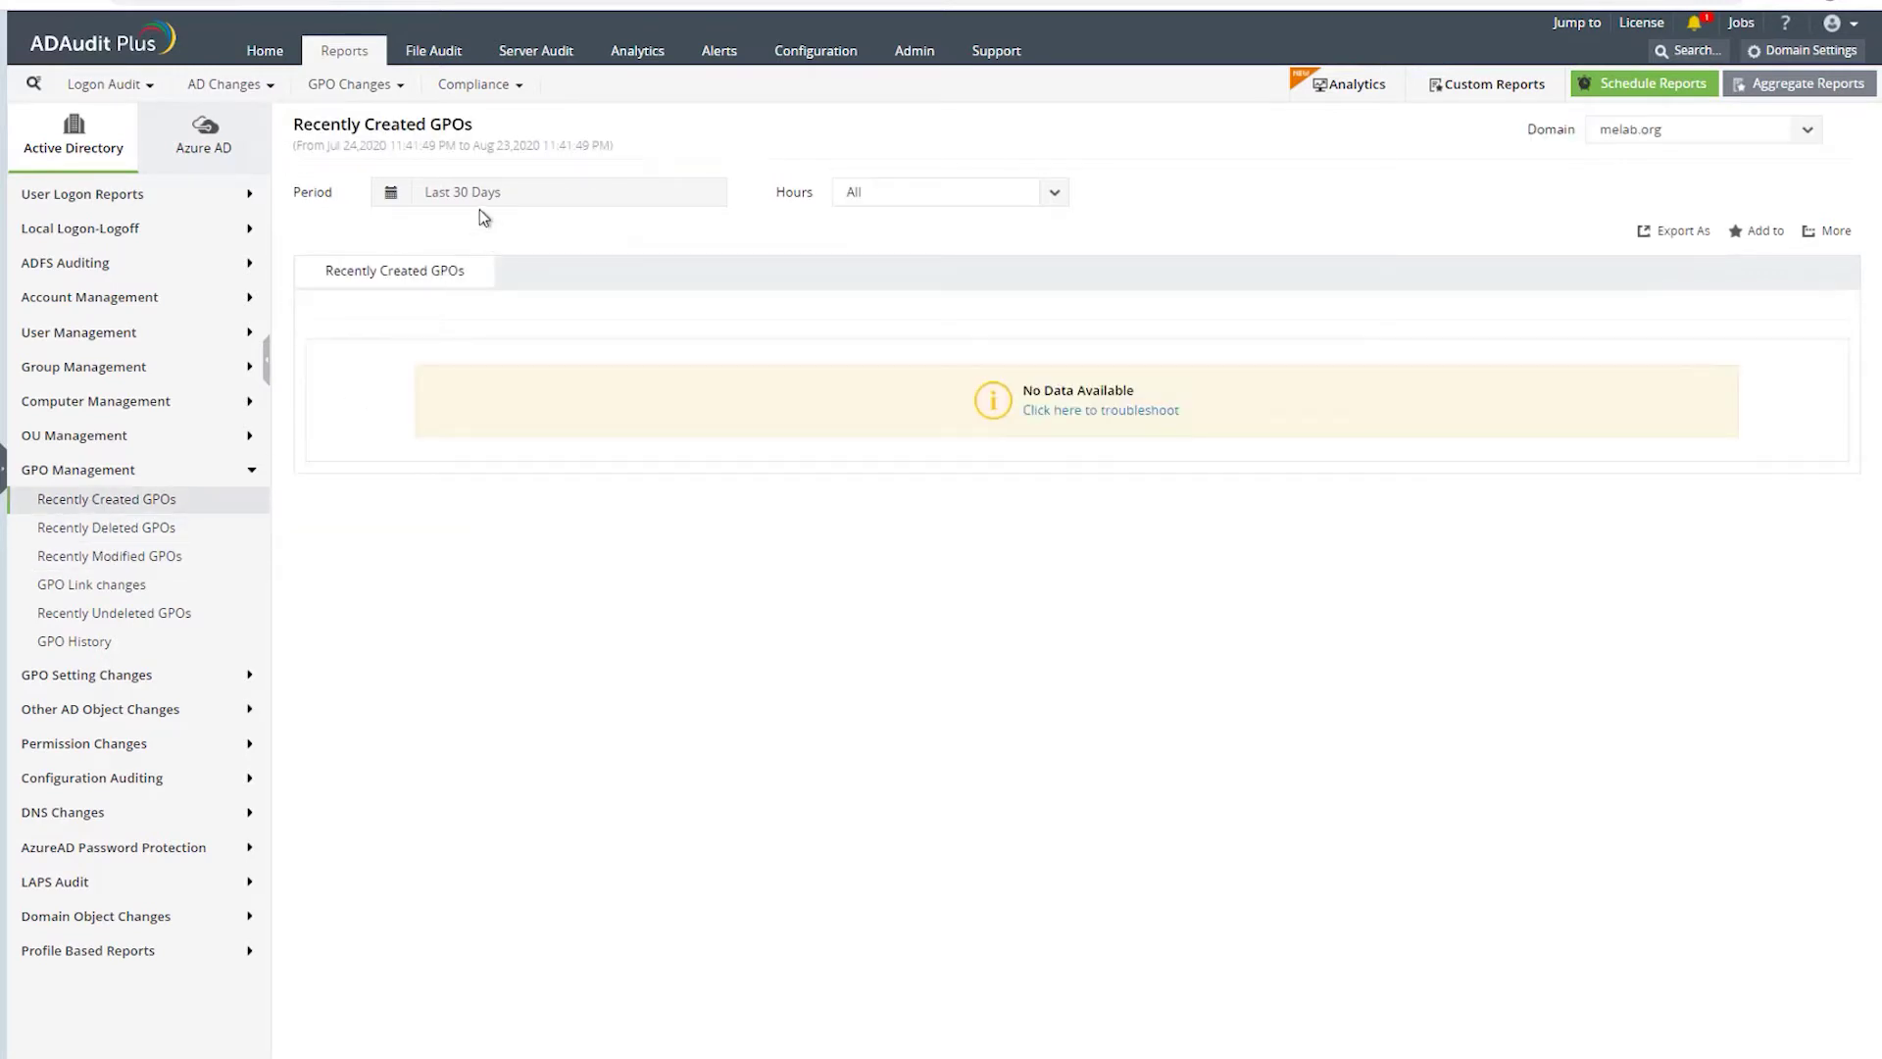
{"action": "left_click", "coordinate": [479, 196]}
{"action": "left_click", "coordinate": [443, 466]}
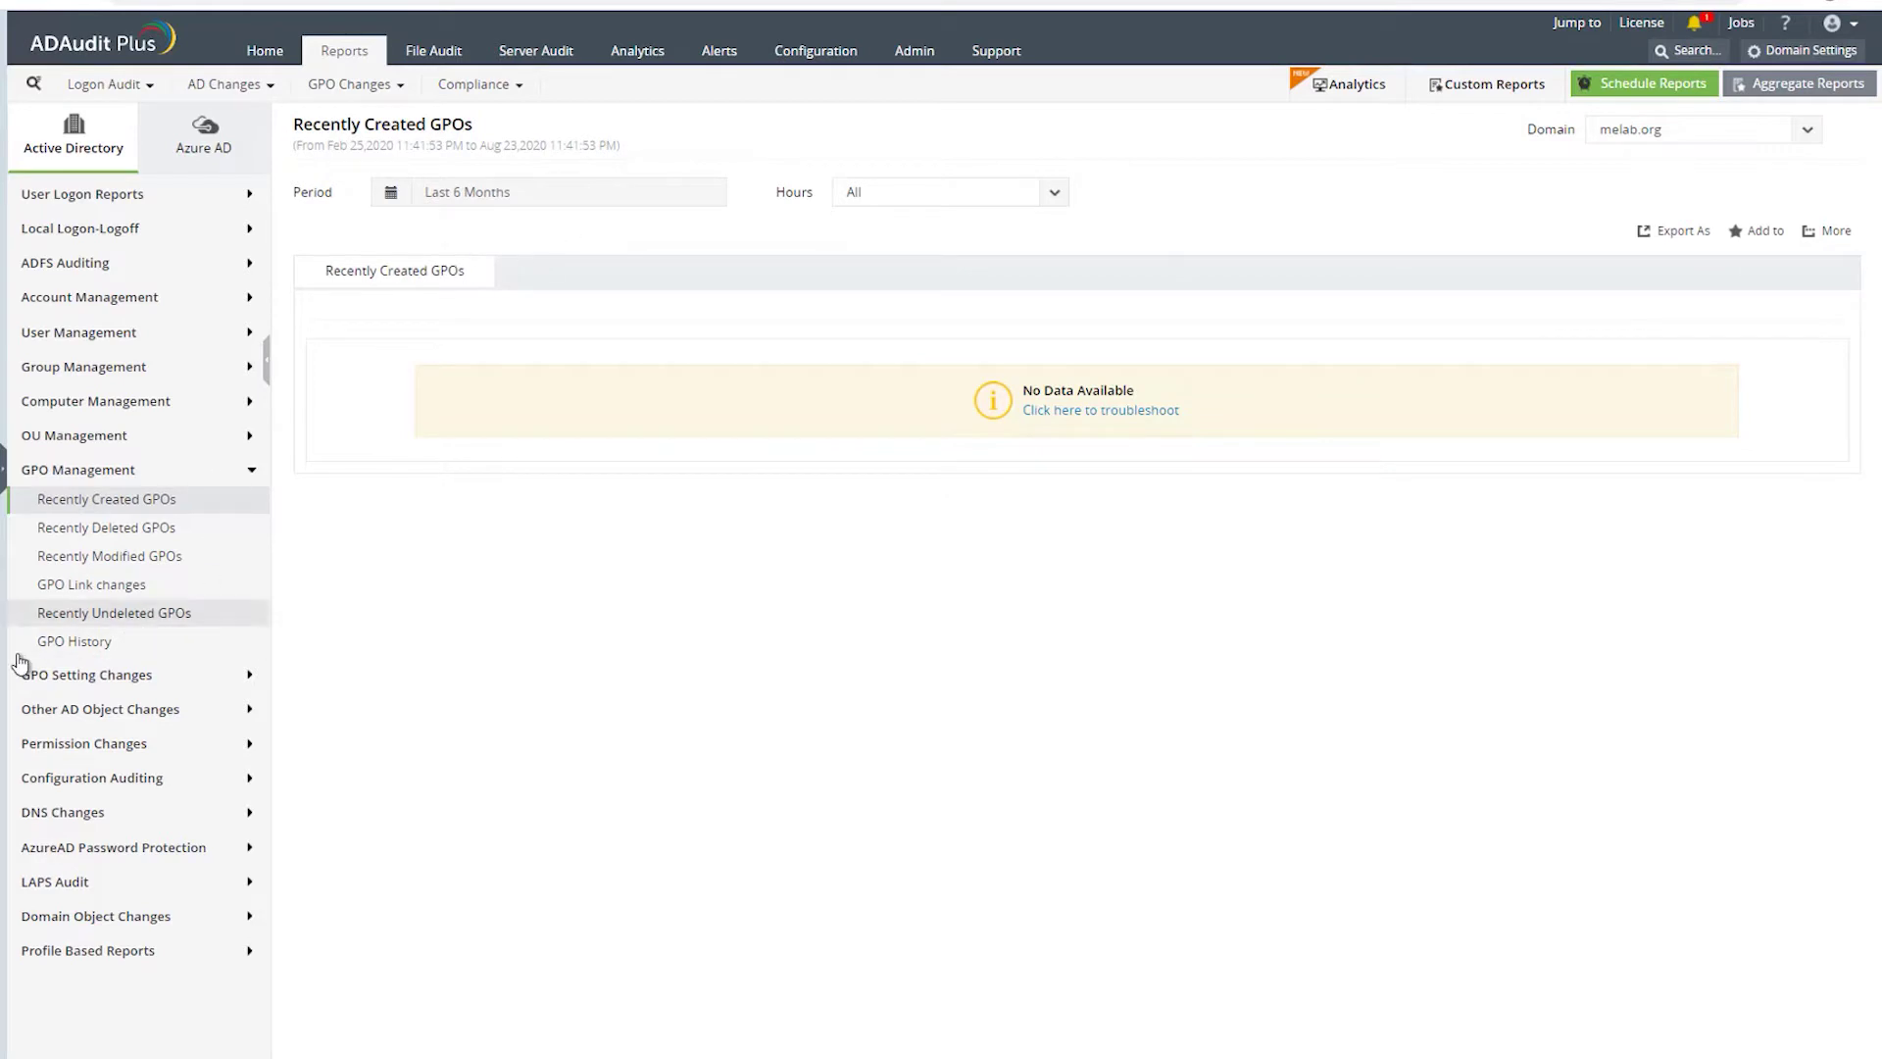
{"action": "left_click", "coordinate": [117, 642]}
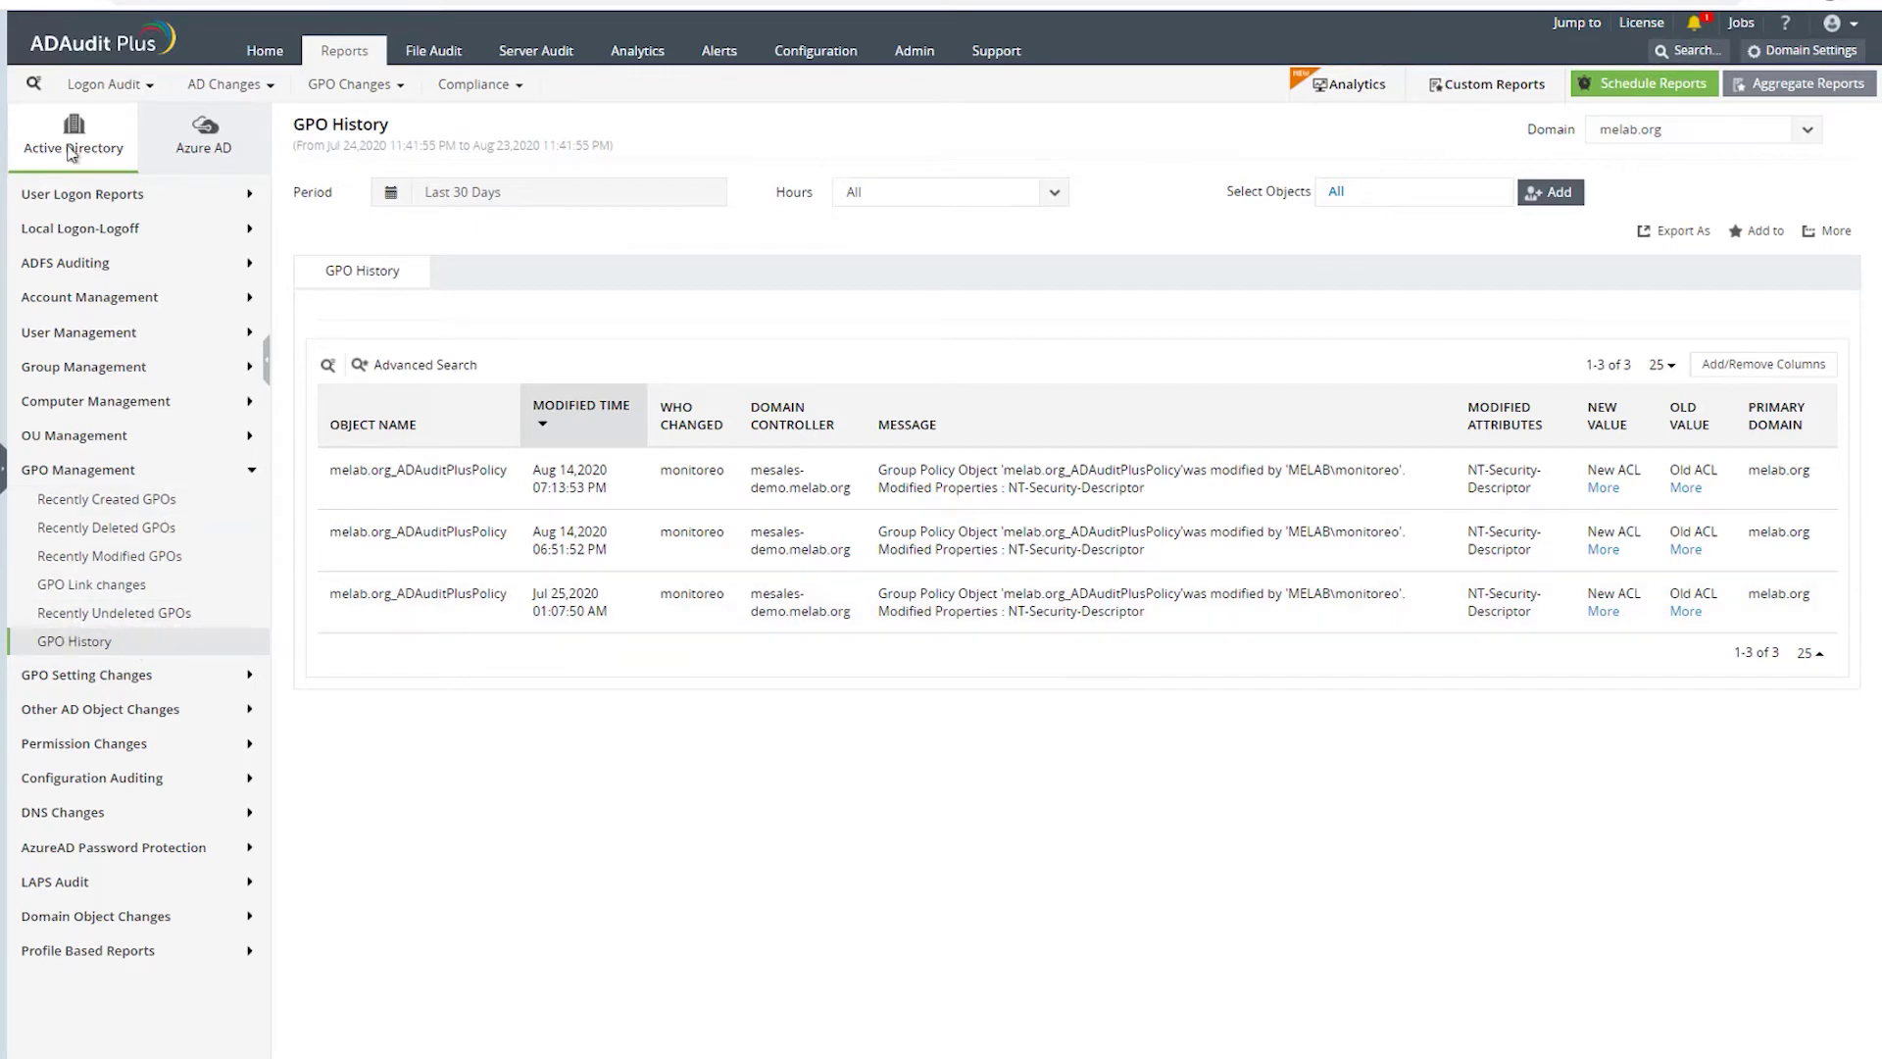
- Open the Administrative User Actions report listing 102 user-management changes over 30 days
{"action": "left_click", "coordinate": [84, 195]}
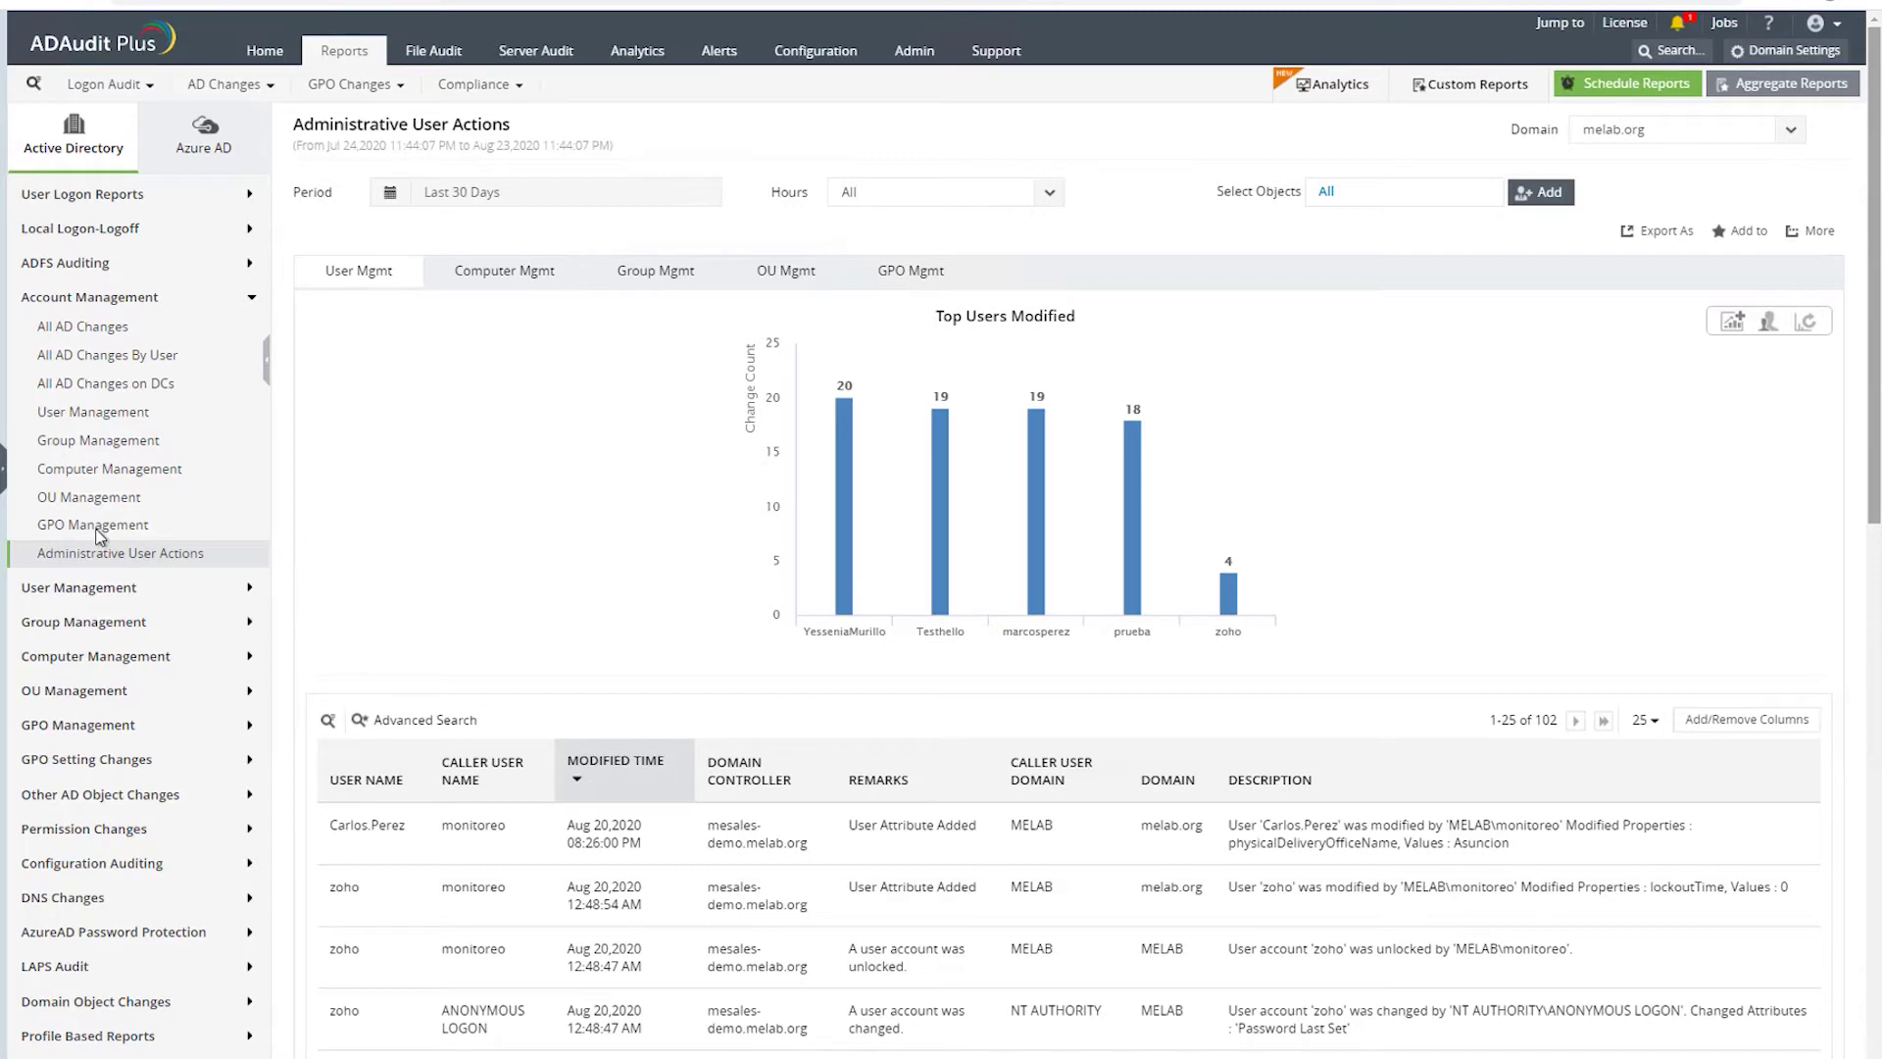
- Switch to Azure AD to view the last 24 hours of Office 365 logon activity
{"action": "left_click", "coordinate": [206, 155]}
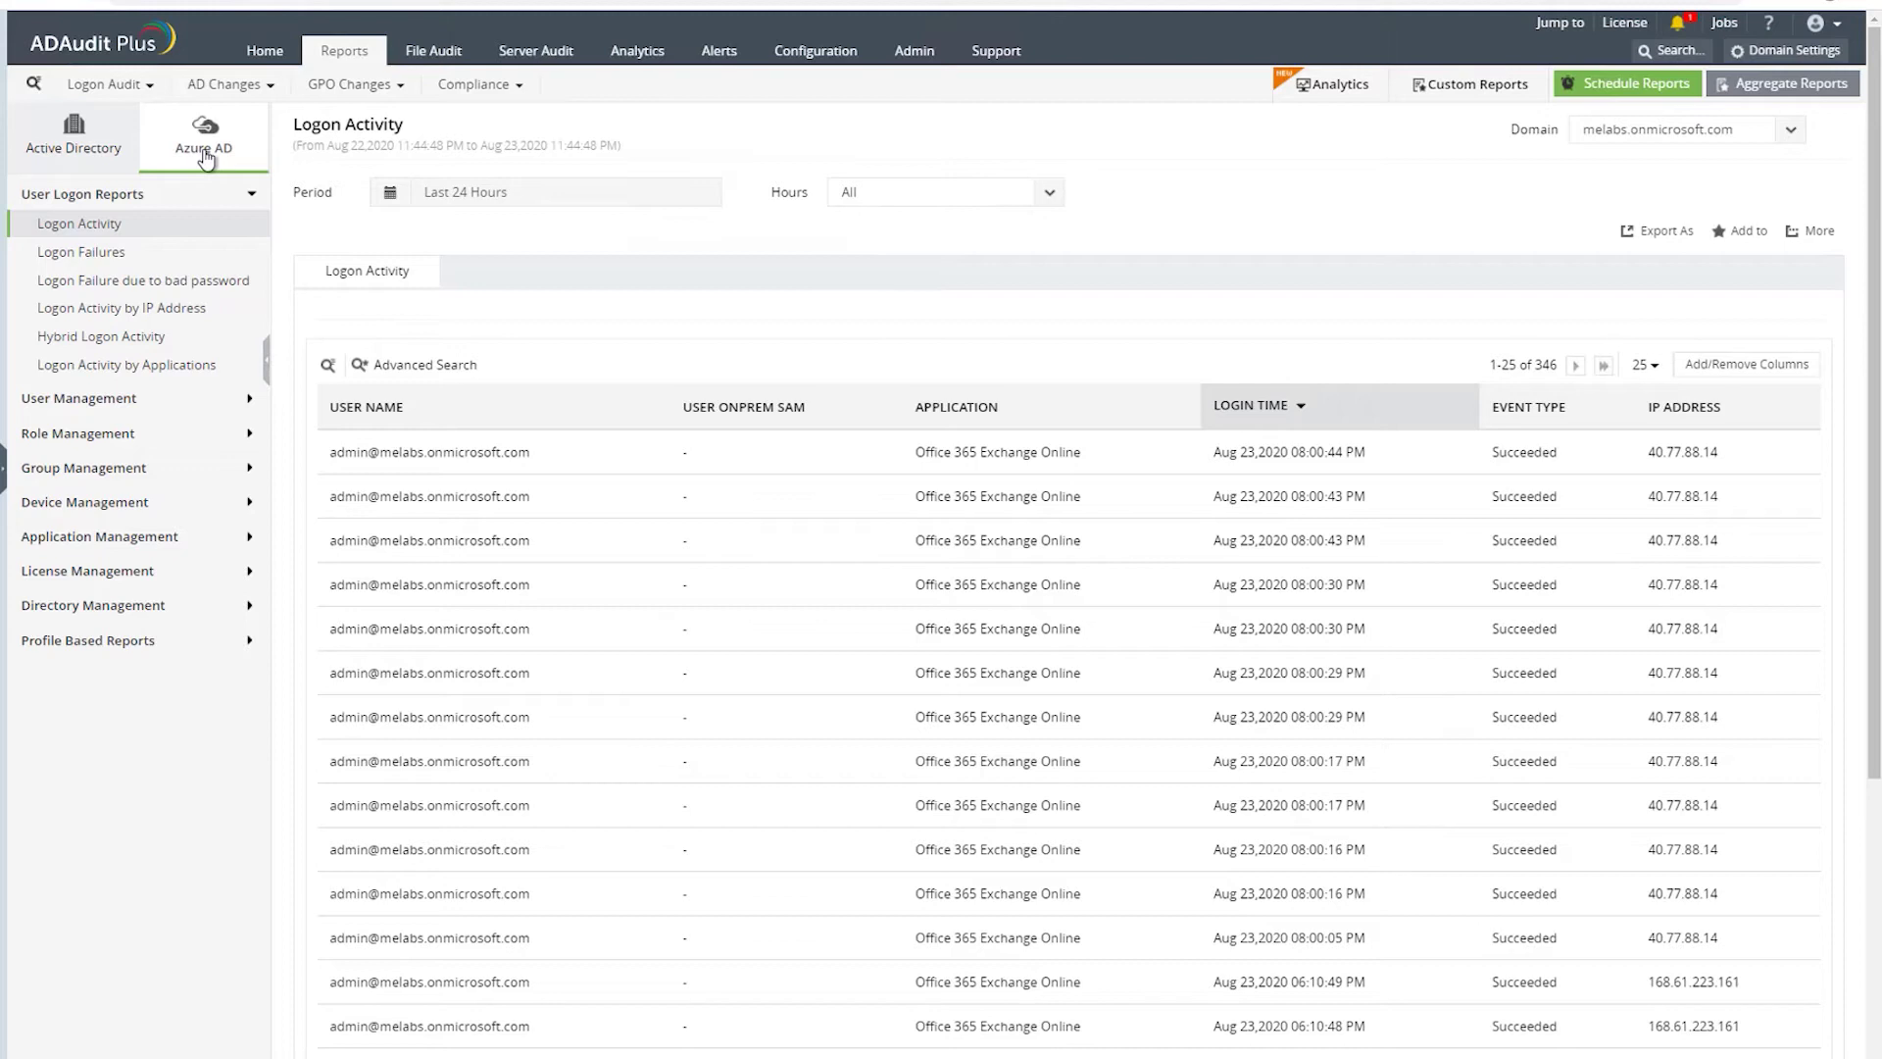
- Browse the Azure AD Logon Failures, bad-password failure and Hybrid Logon Activity reports
{"action": "left_click", "coordinate": [76, 257]}
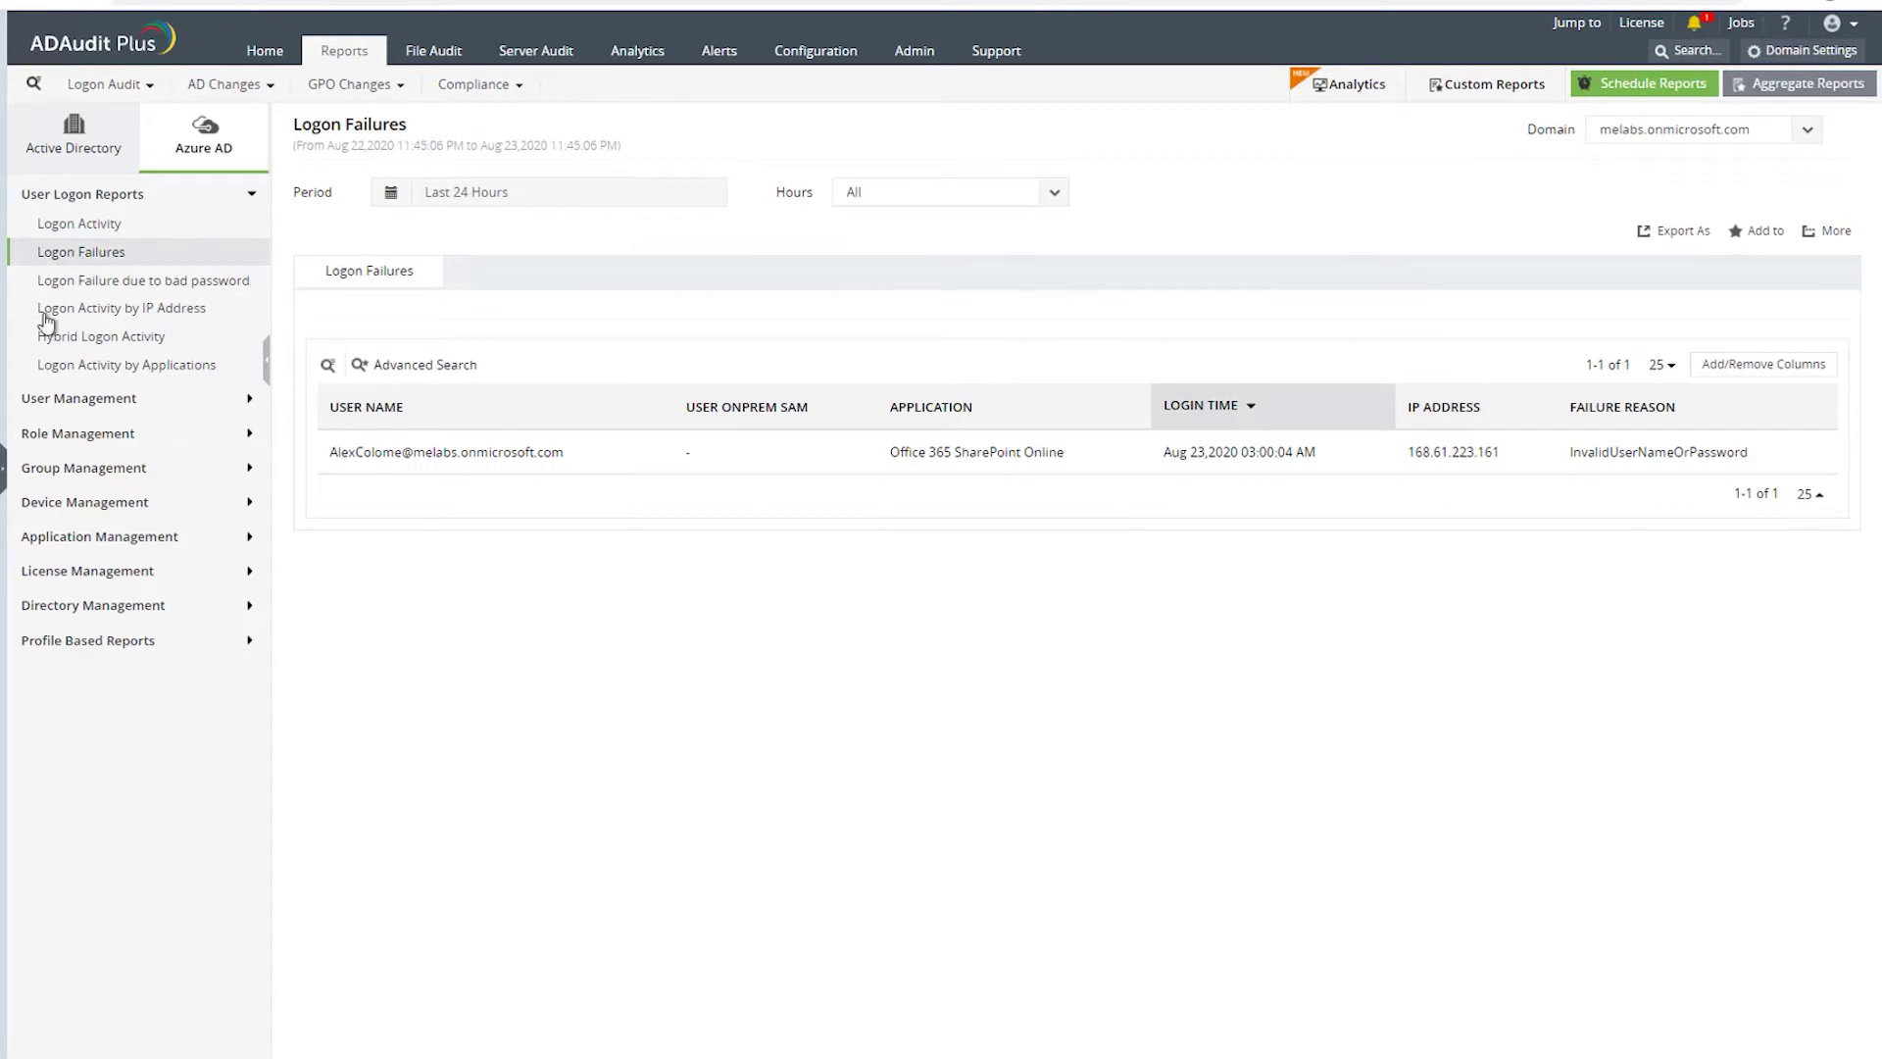
{"action": "left_click", "coordinate": [109, 285]}
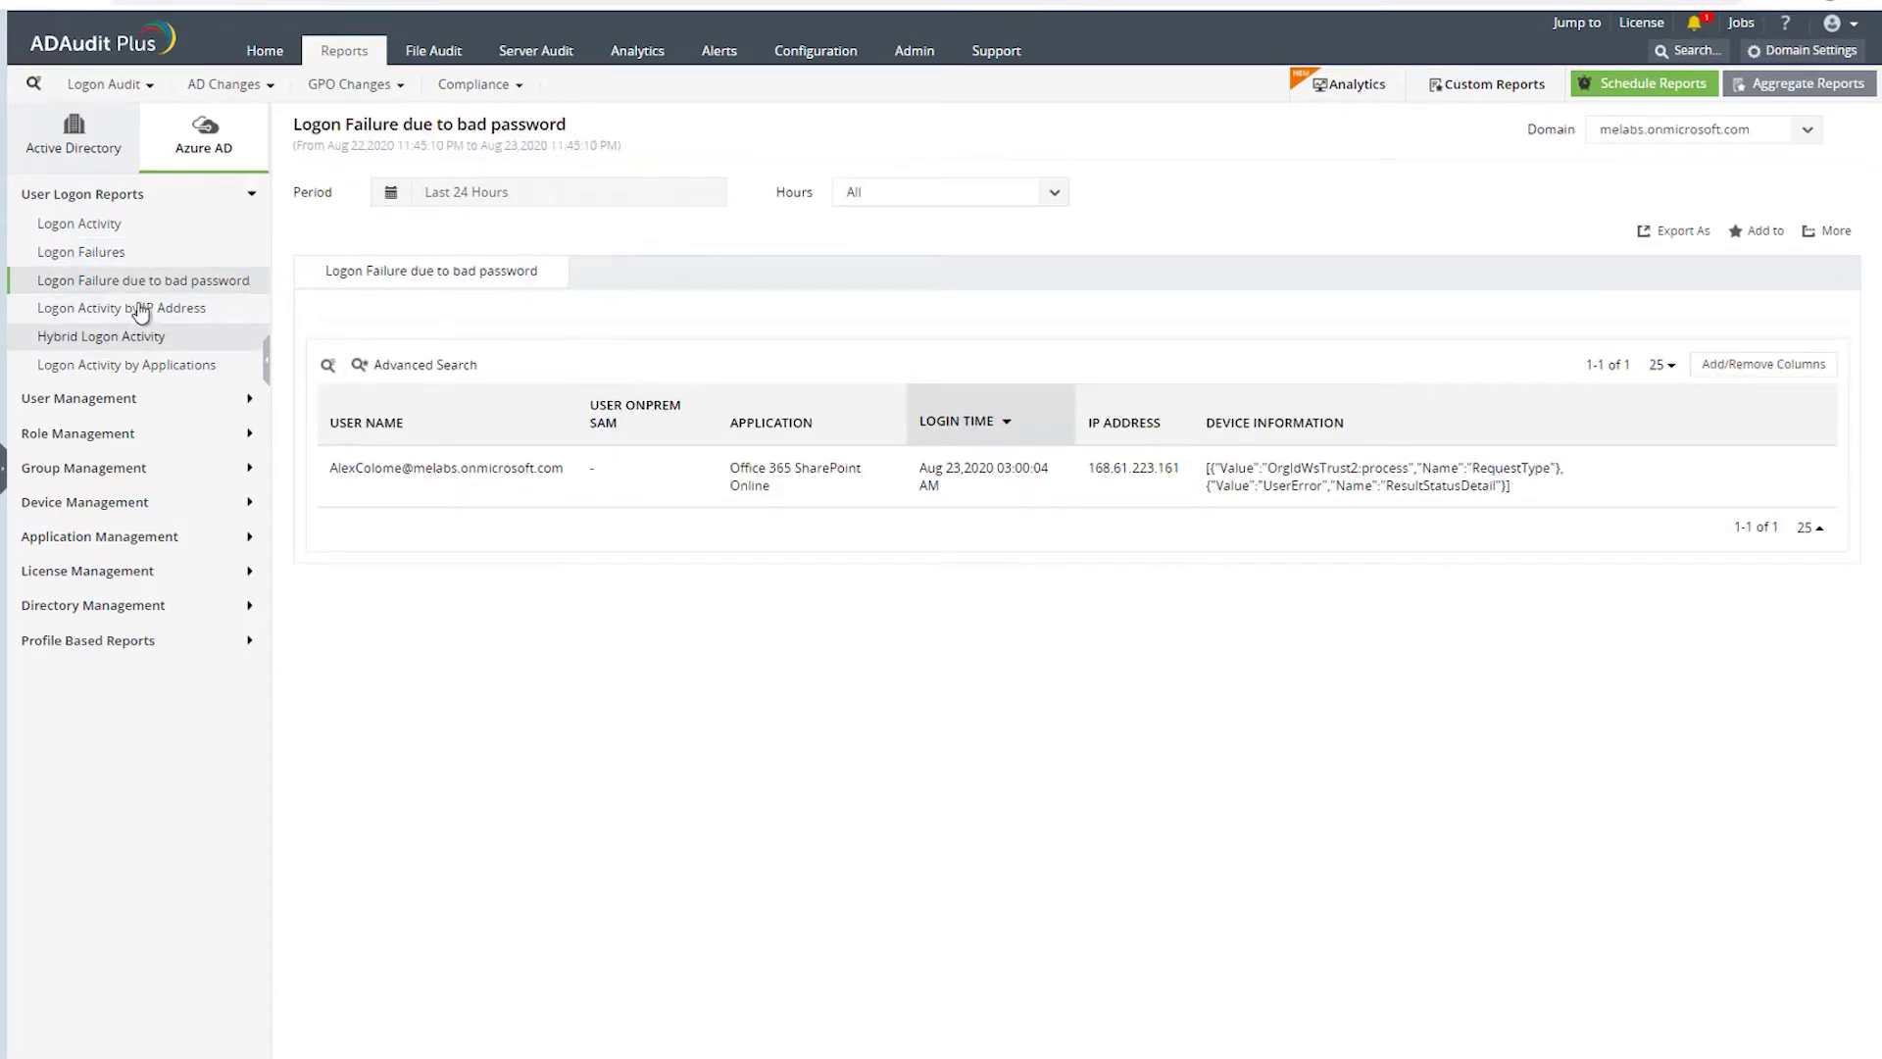
{"action": "left_click", "coordinate": [96, 339]}
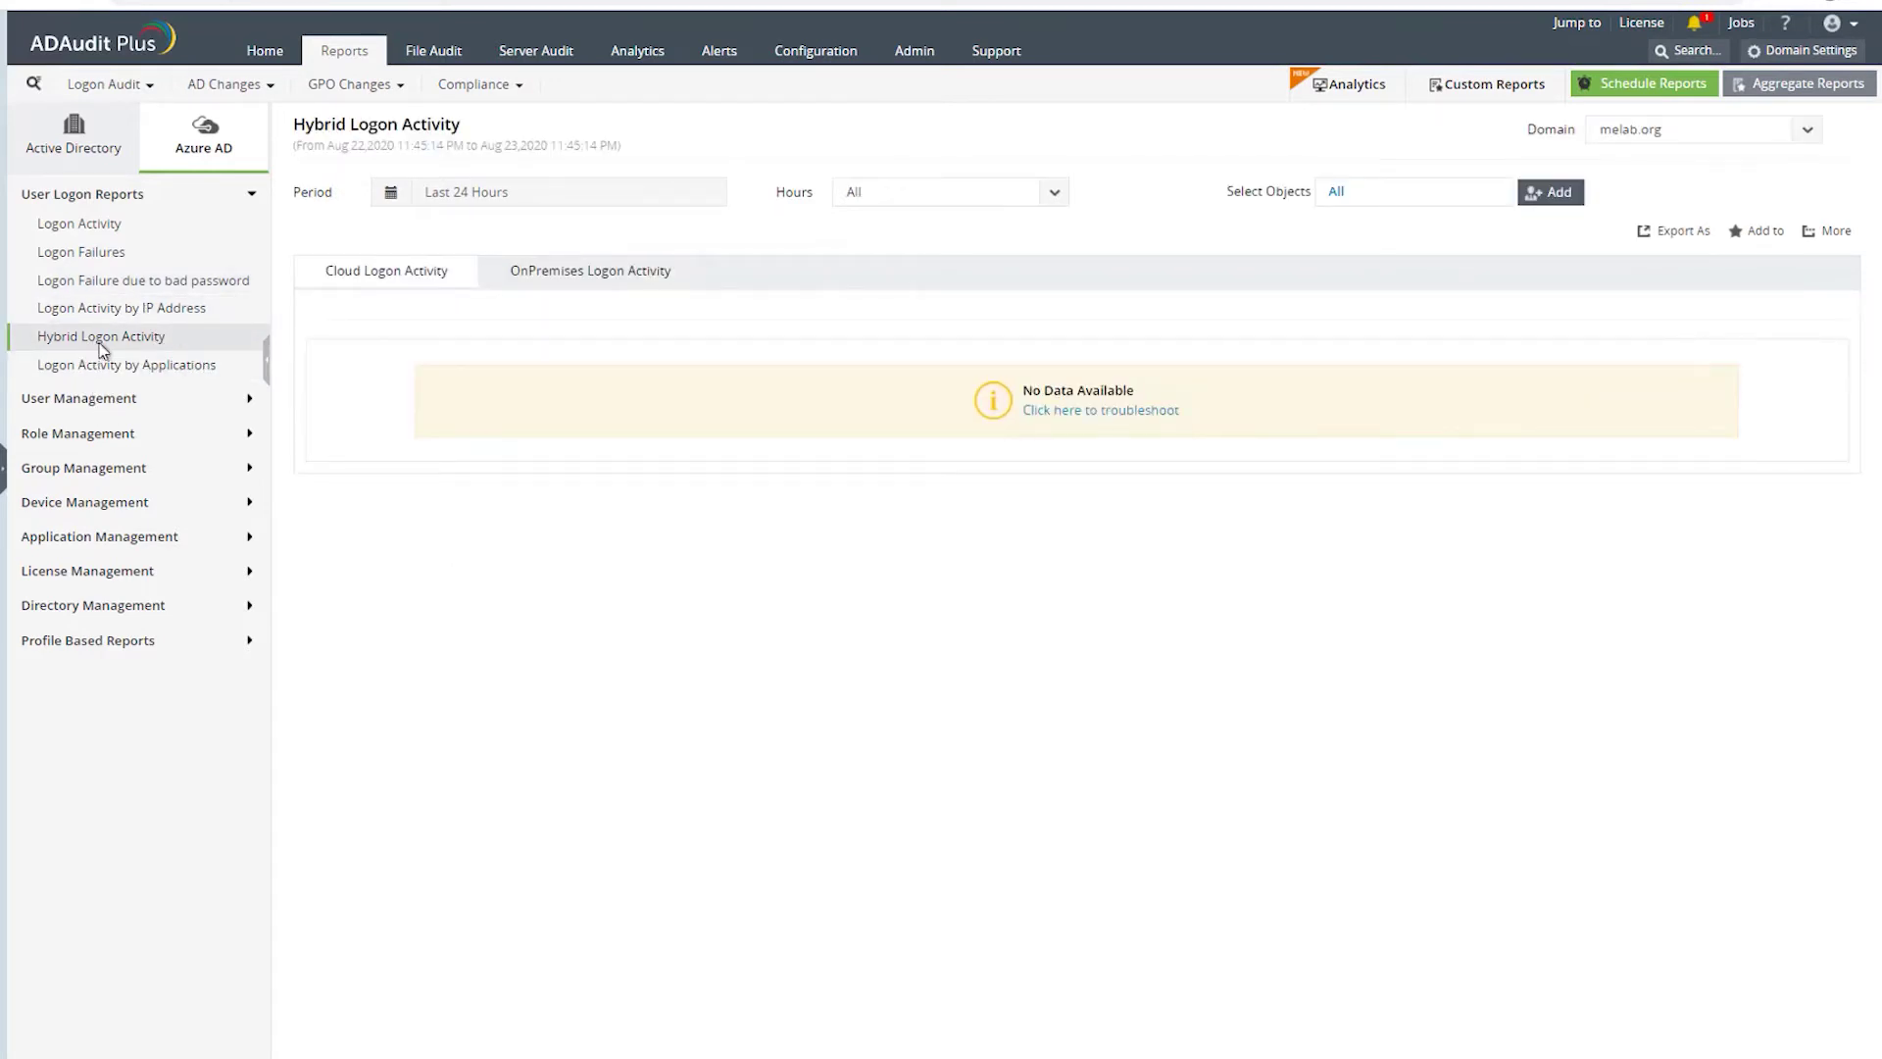
{"action": "left_click", "coordinate": [83, 402]}
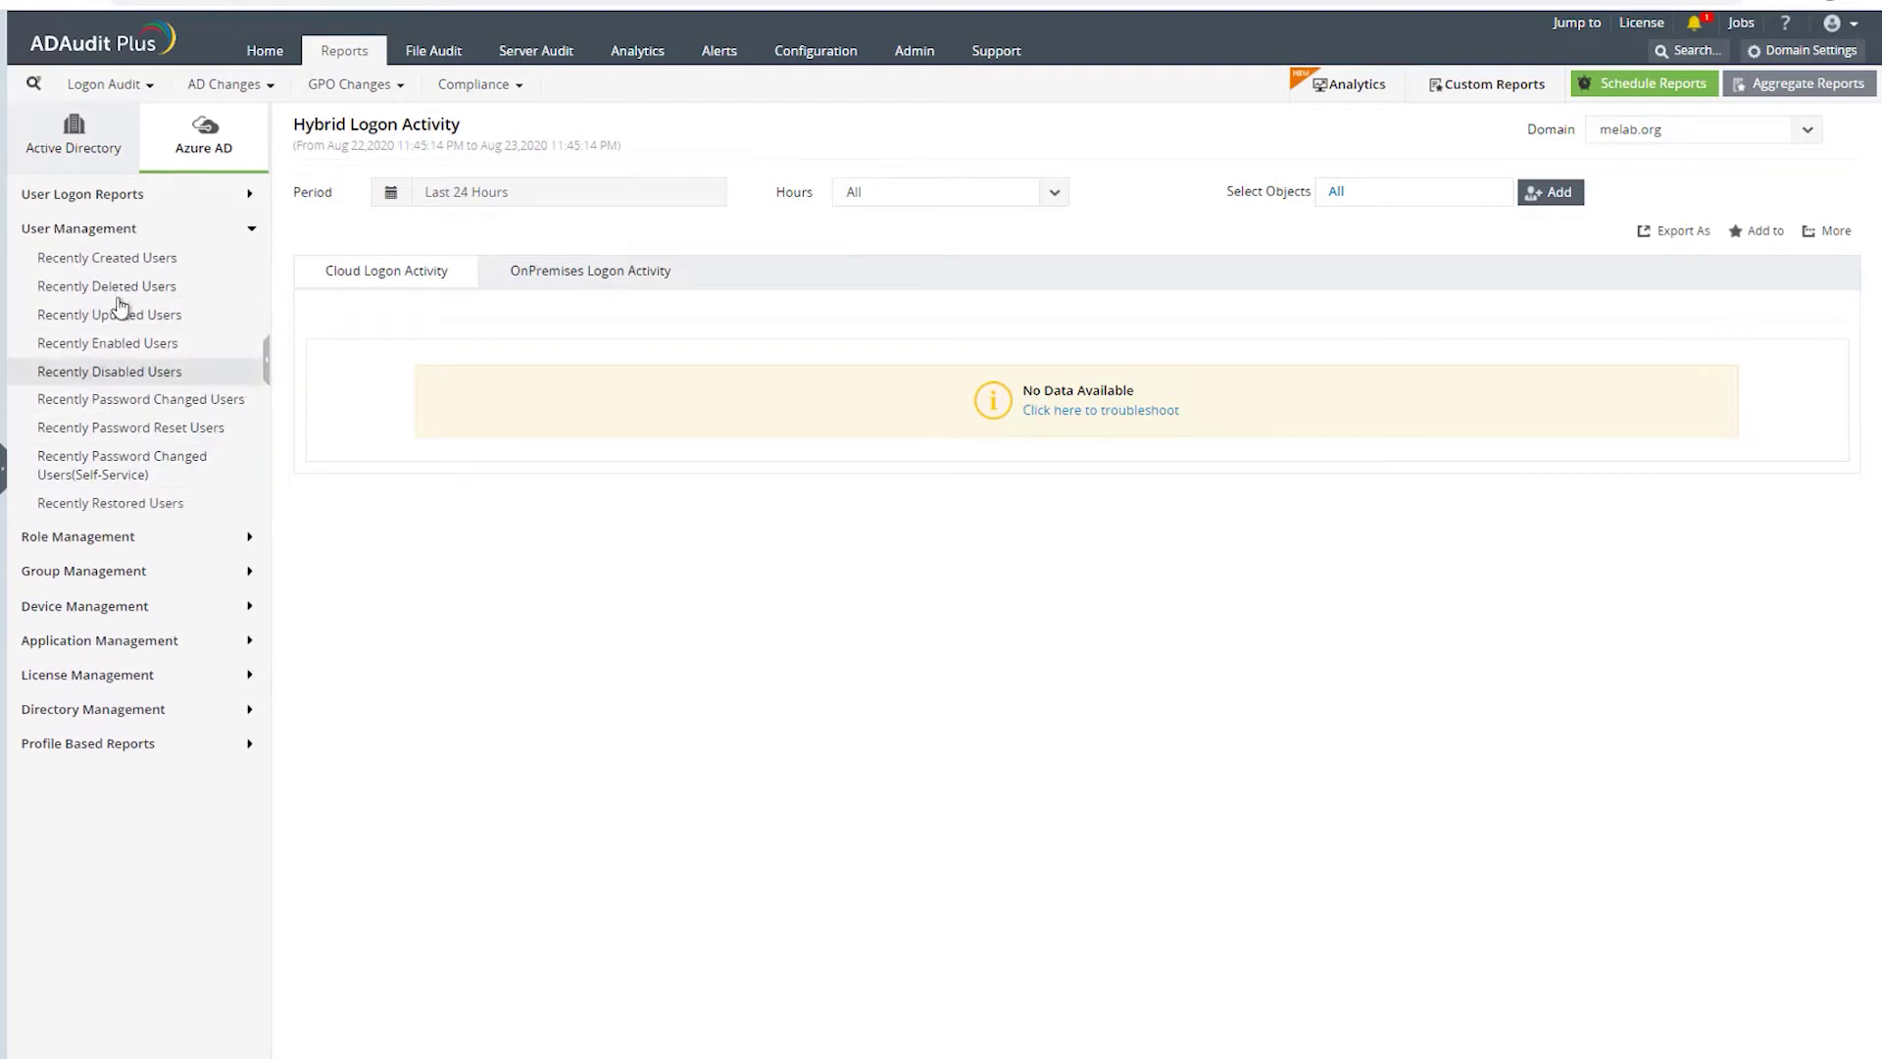
- Review the Azure AD Recently Created Users and Recently Deleted Users reports
{"action": "left_click", "coordinate": [117, 259]}
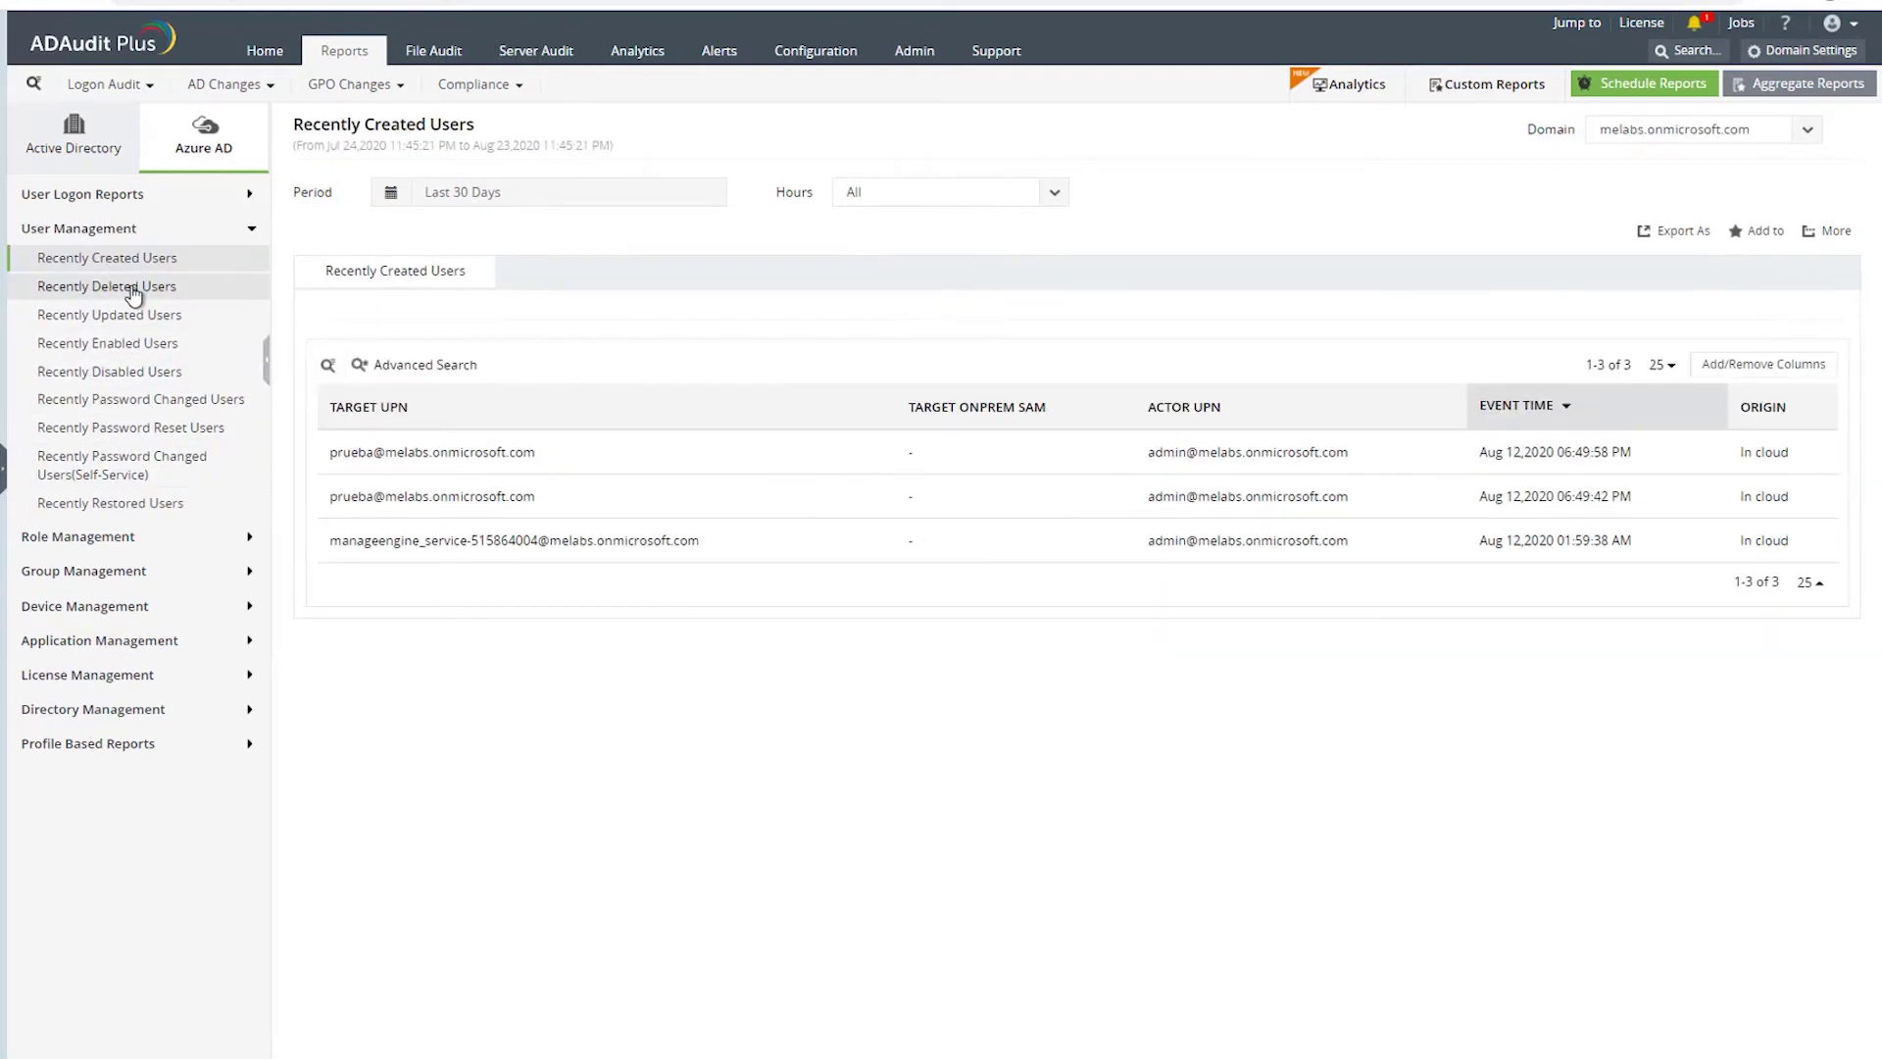
{"action": "left_click", "coordinate": [133, 288]}
{"action": "left_click", "coordinate": [118, 260]}
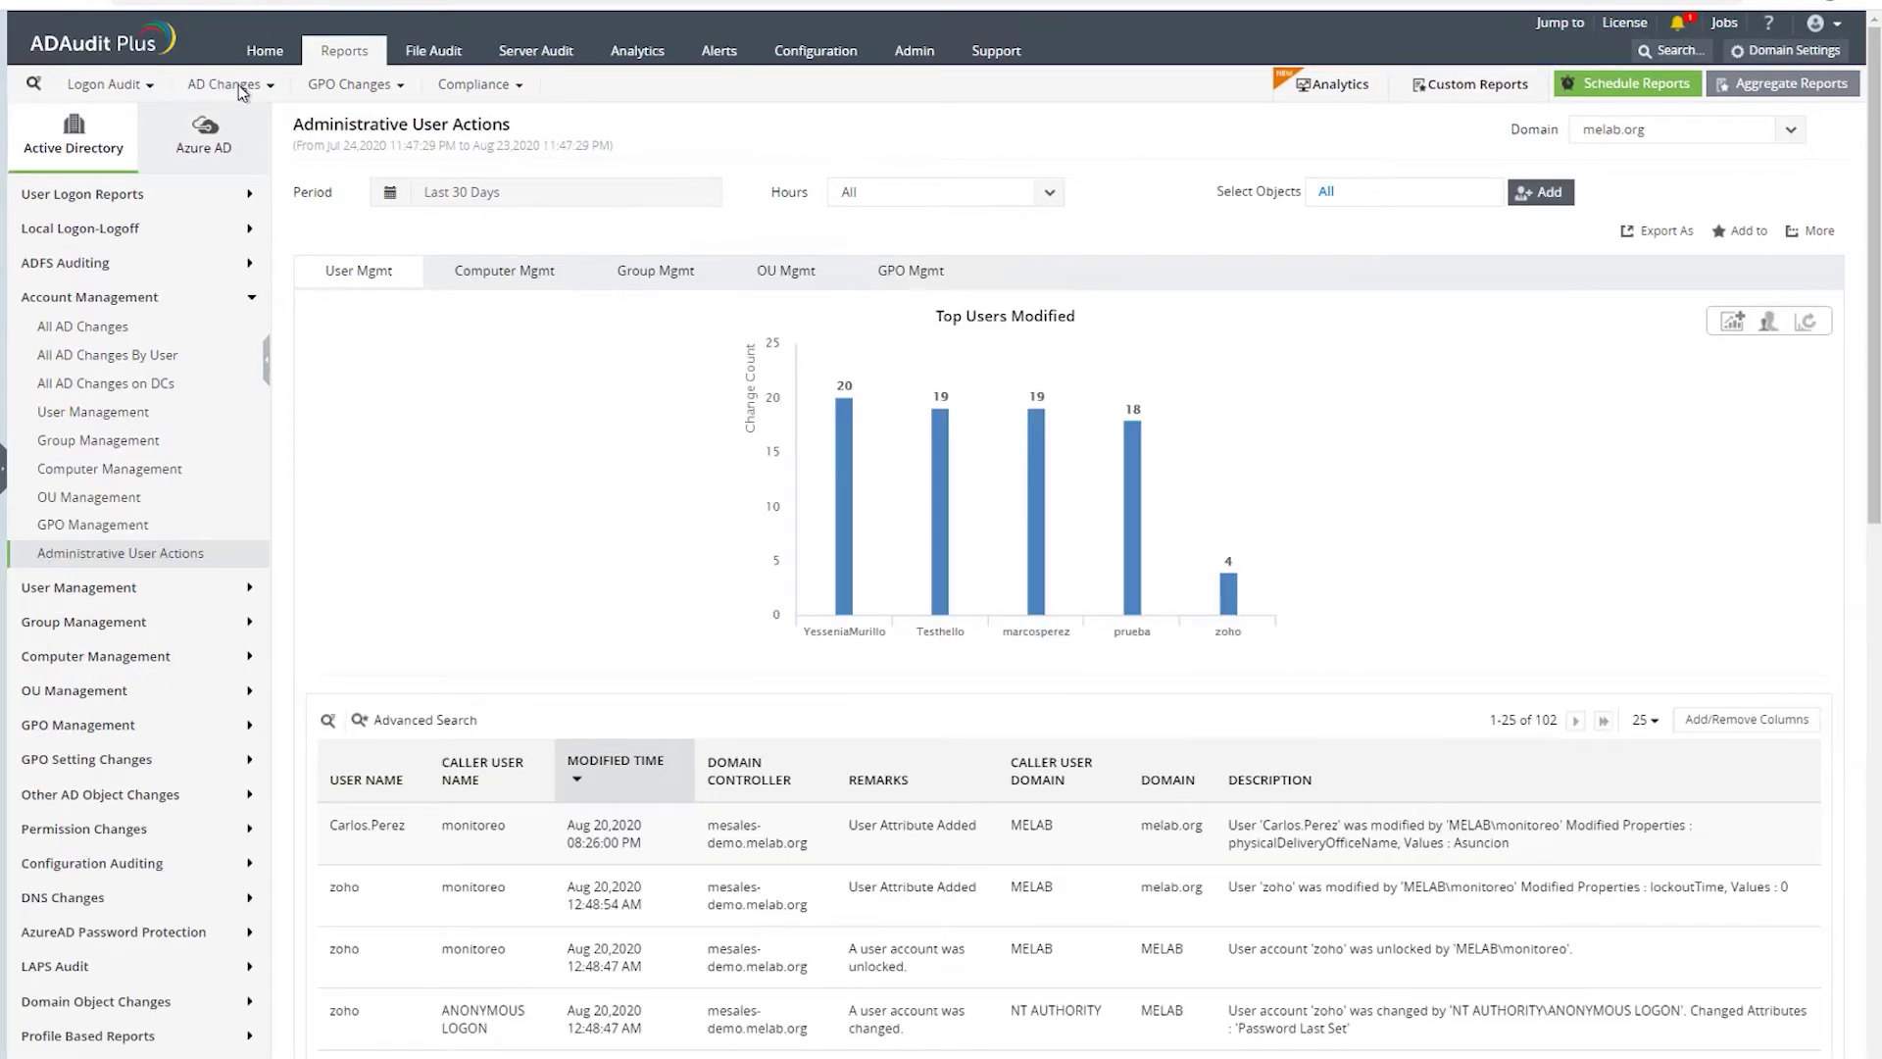
- Browse the Logon Audit catalogue's User Logon and Local Logon-Logoff reports, then the AD Changes catalogue
{"action": "left_click", "coordinate": [149, 91]}
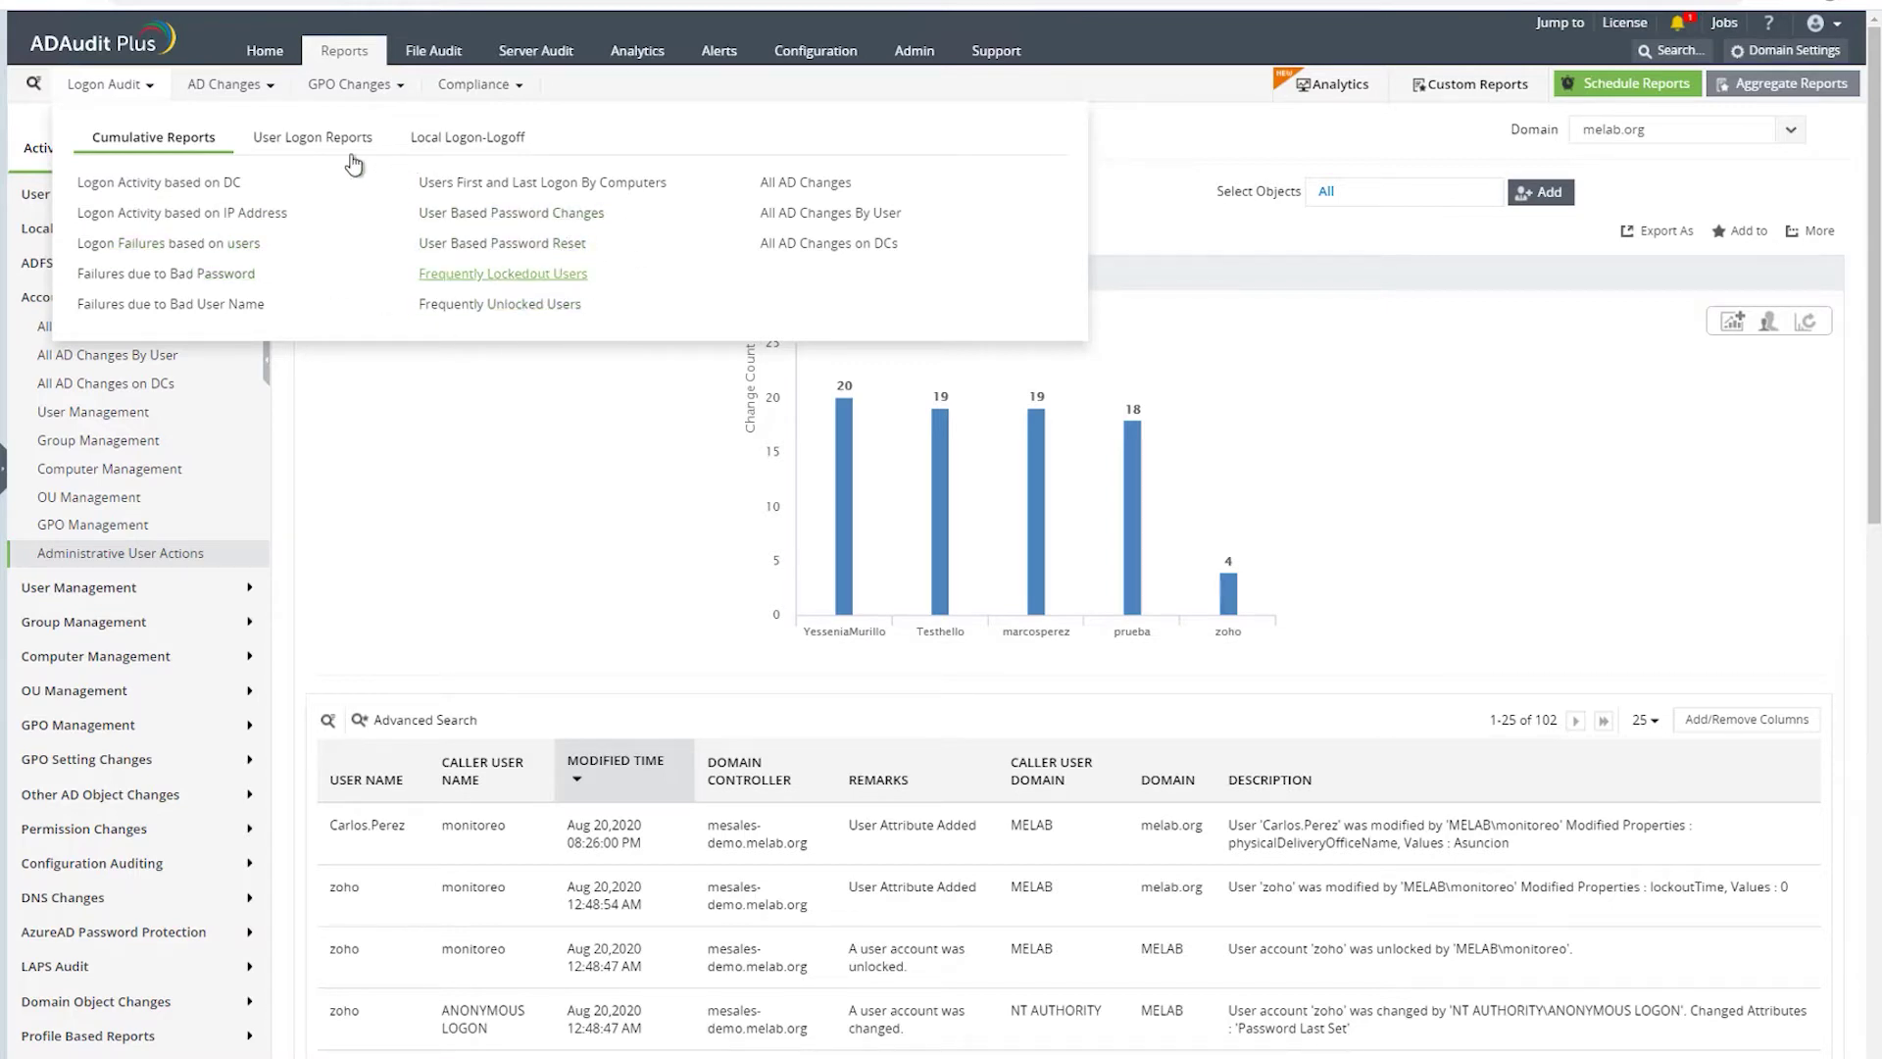
{"action": "left_click", "coordinate": [323, 140]}
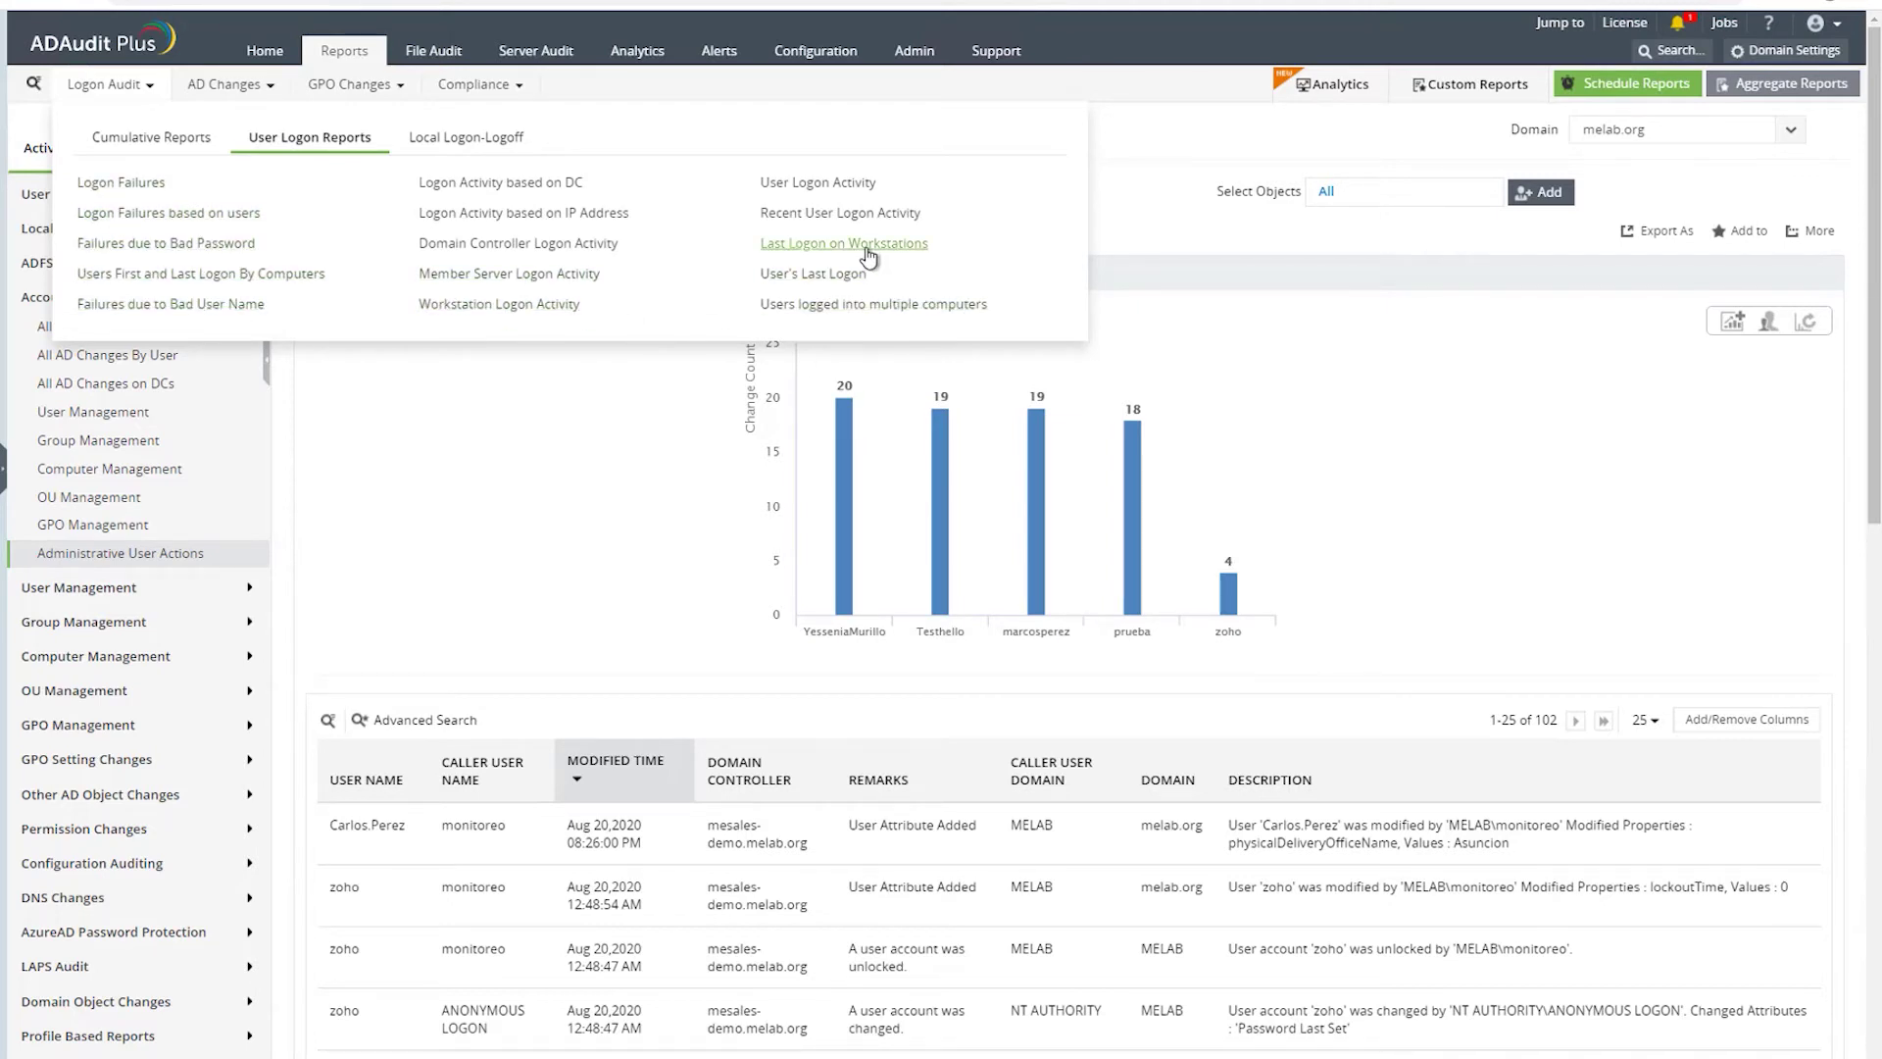
{"action": "left_click", "coordinate": [470, 143]}
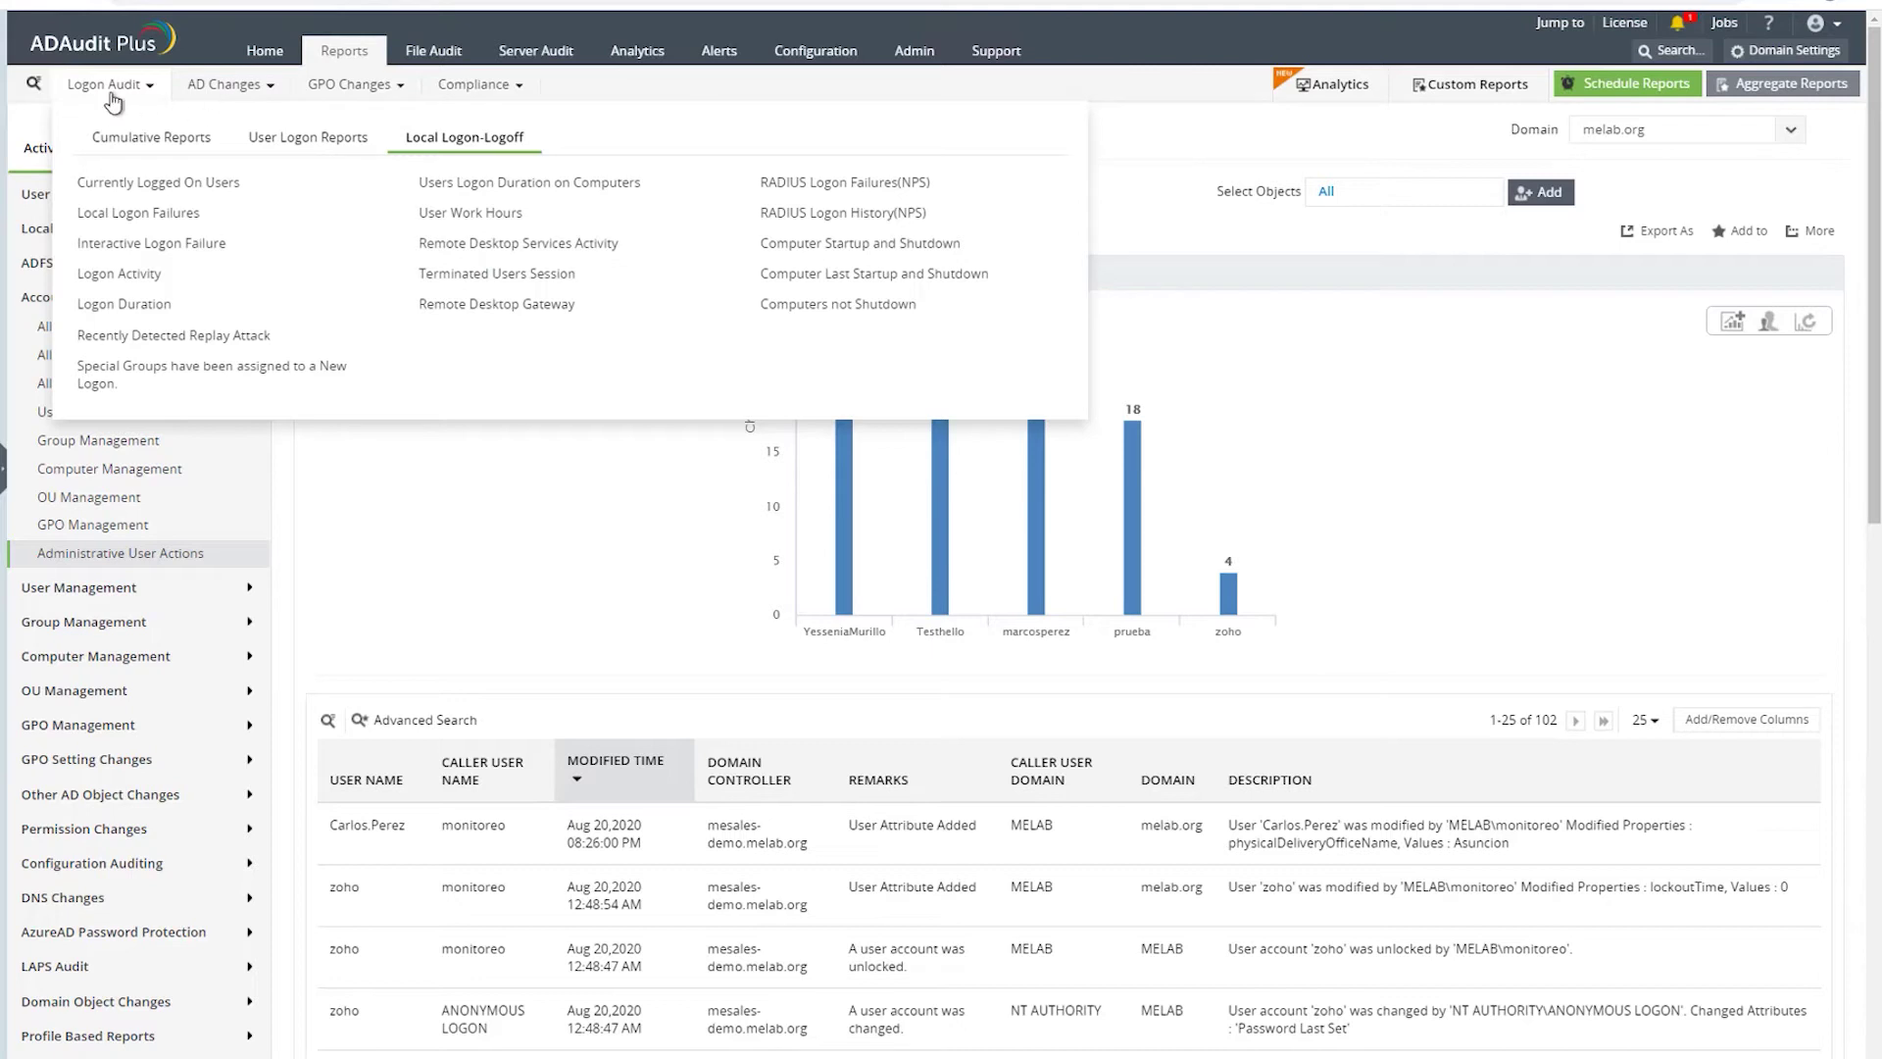
{"action": "left_click", "coordinate": [214, 91]}
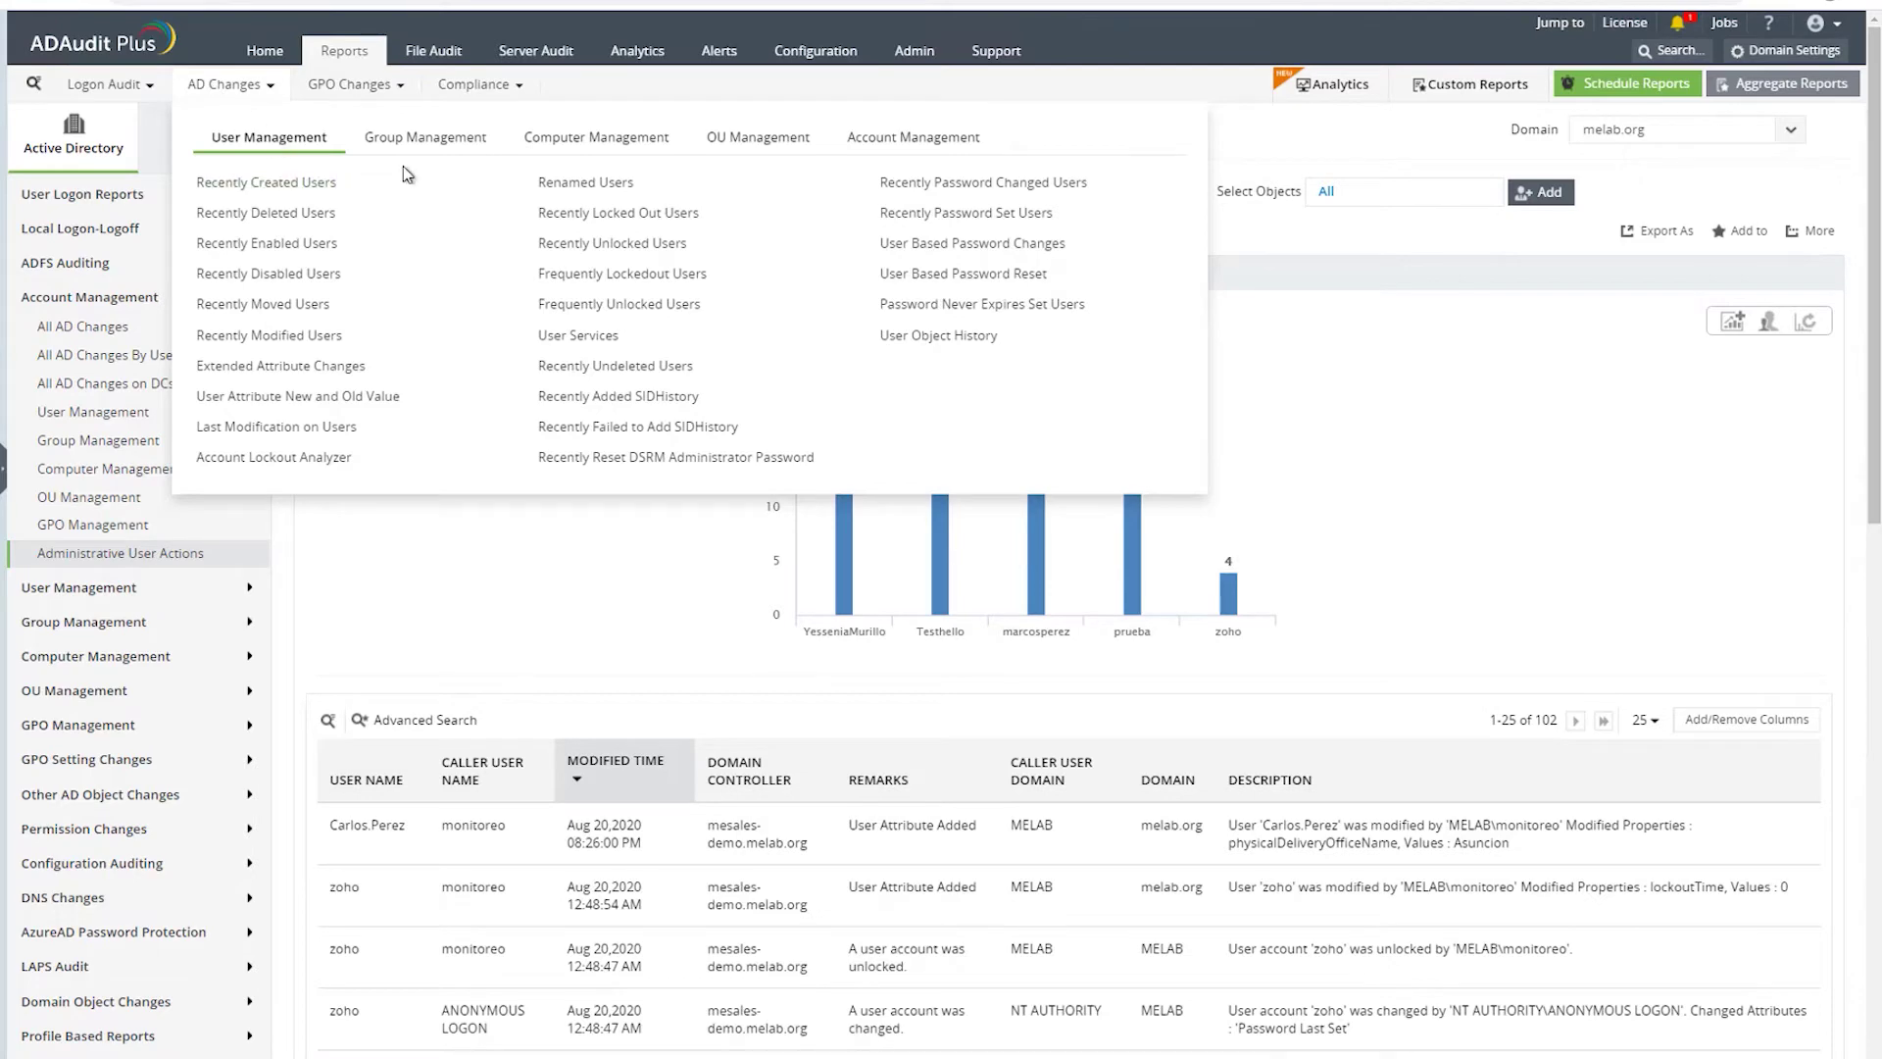
- Open Recently Modified Users, then browse OU Management to open Recently Modified OUs
{"action": "left_click", "coordinate": [245, 145]}
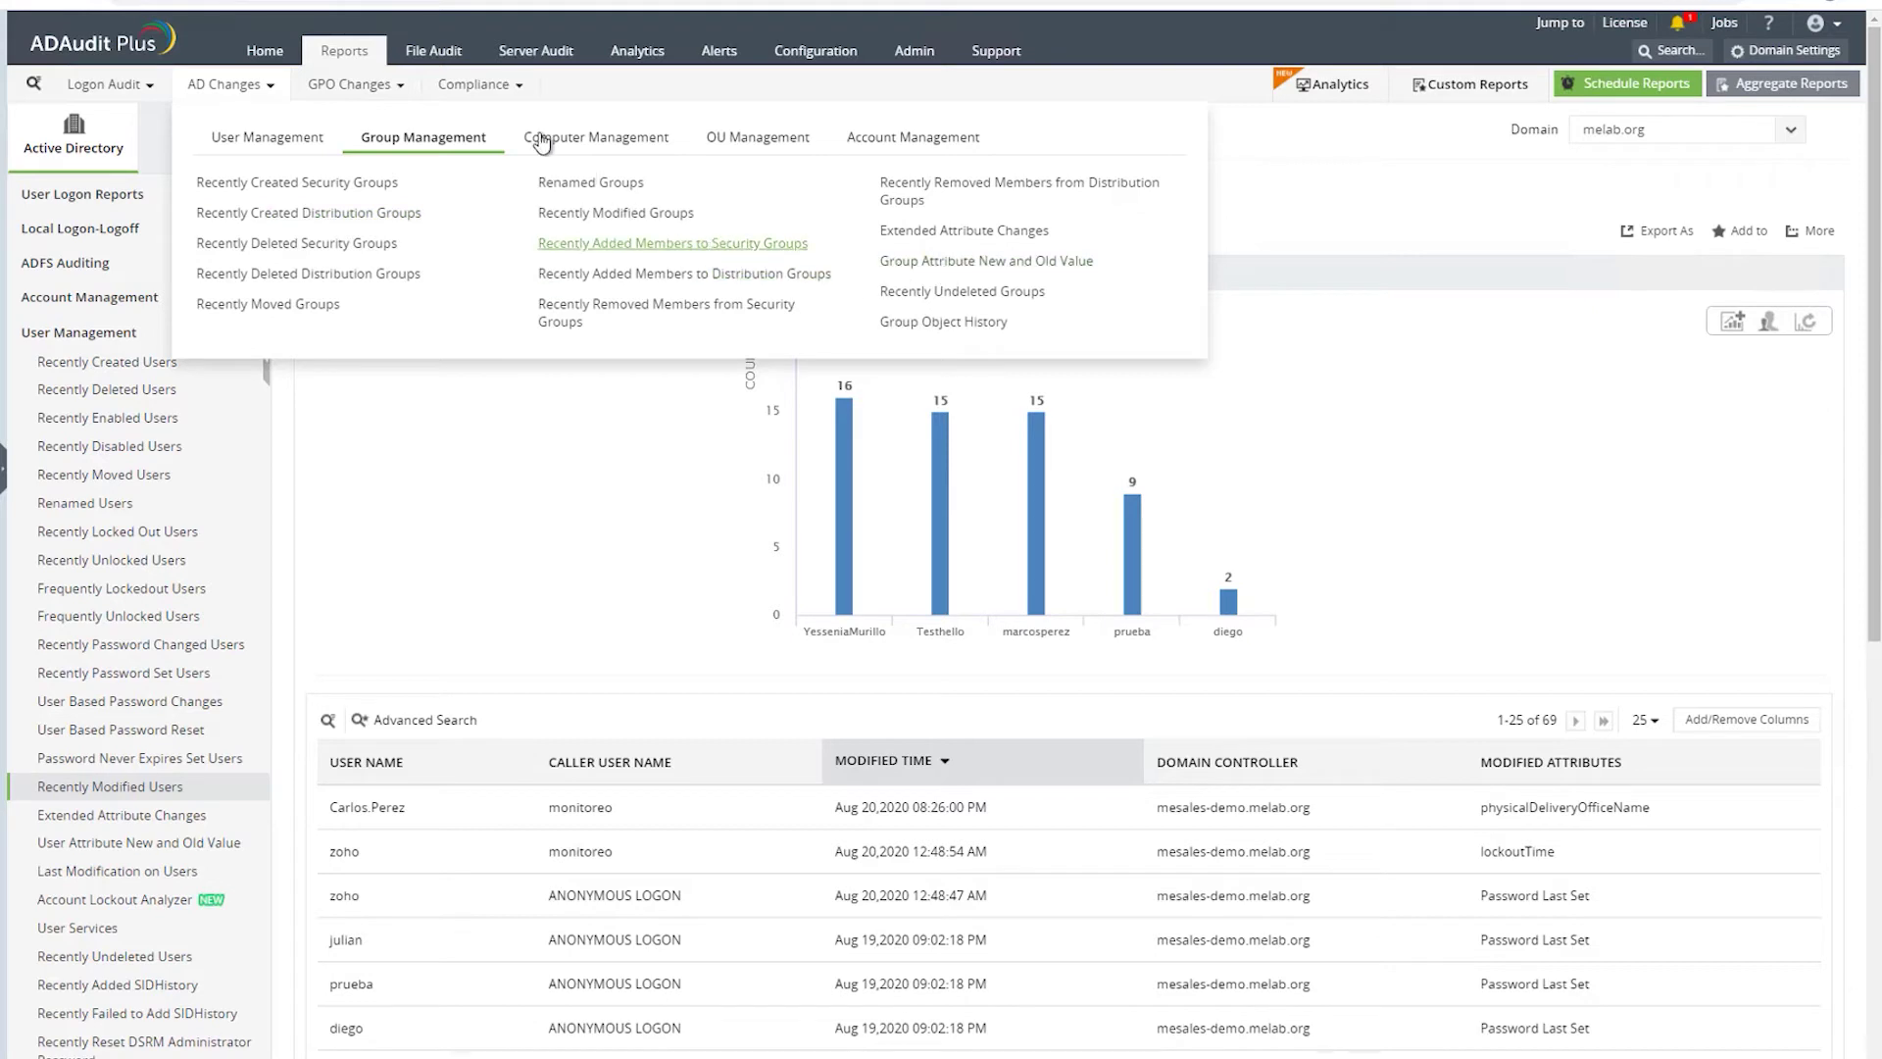
{"action": "left_click", "coordinate": [608, 136]}
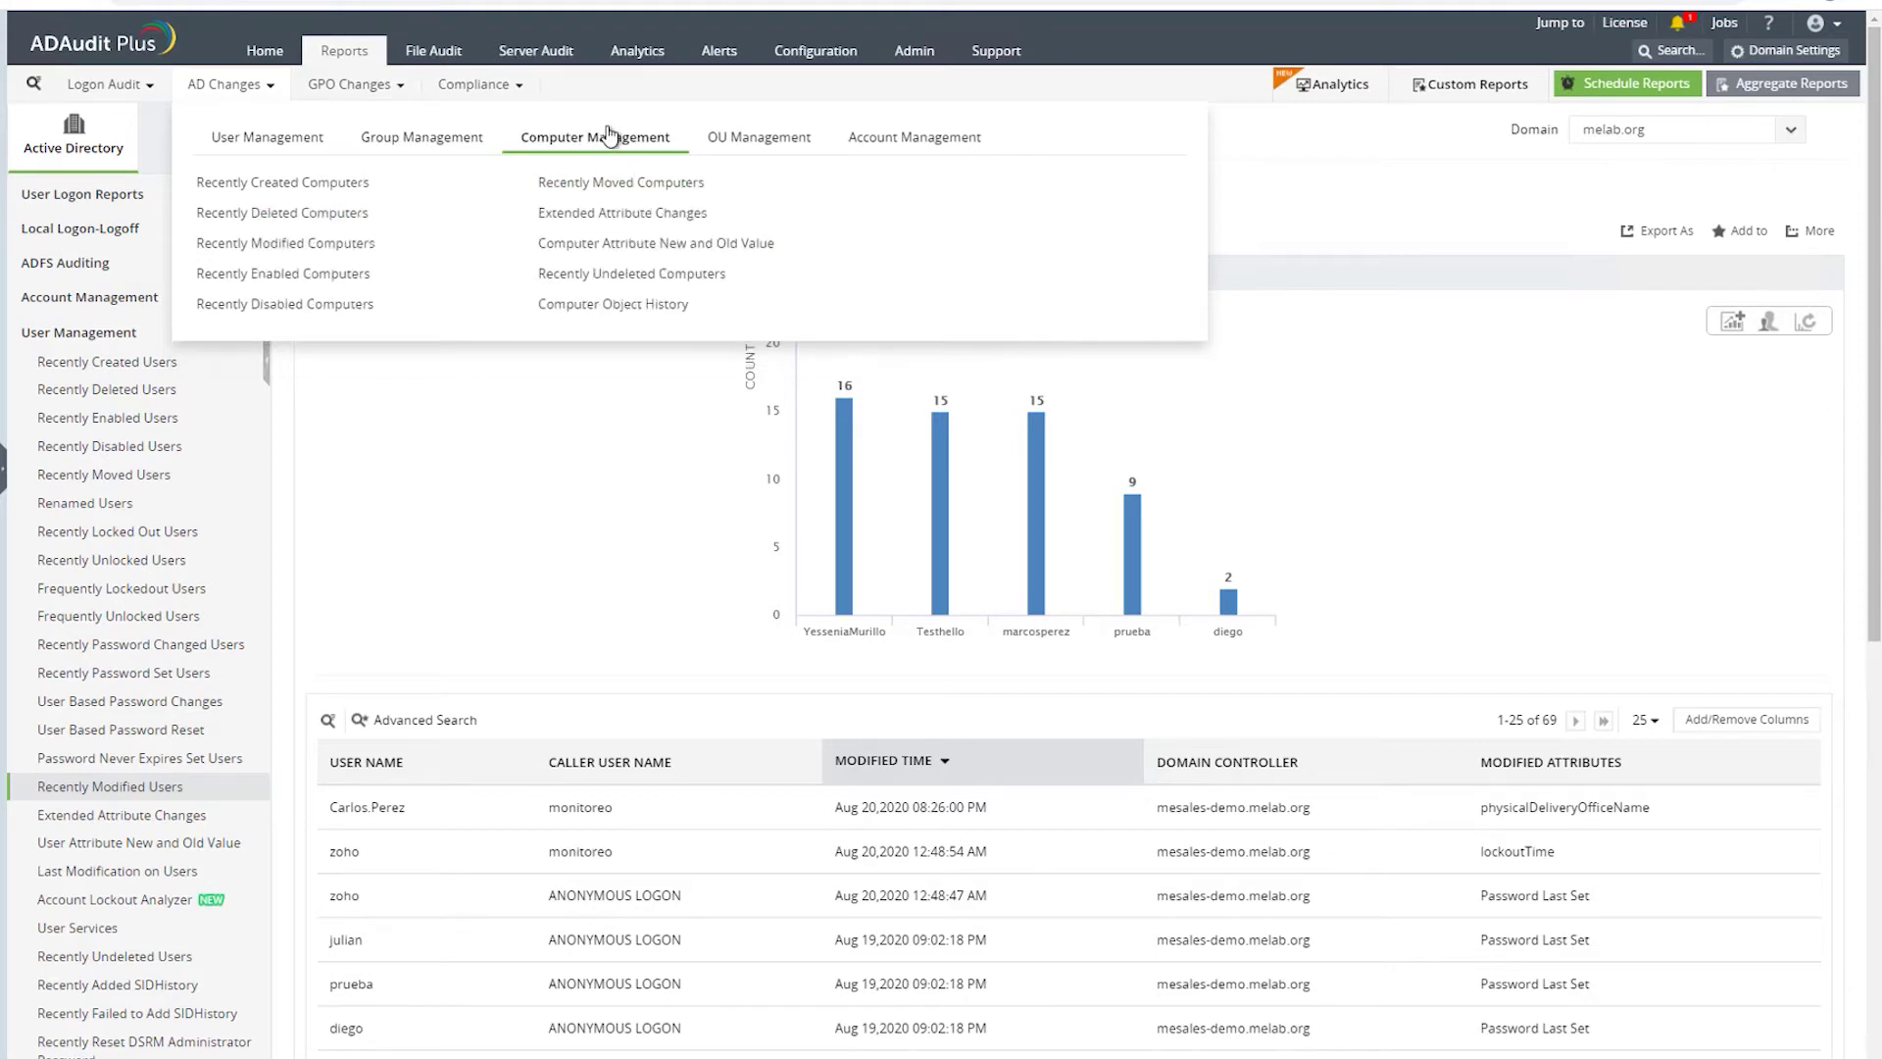
{"action": "left_click", "coordinate": [751, 139]}
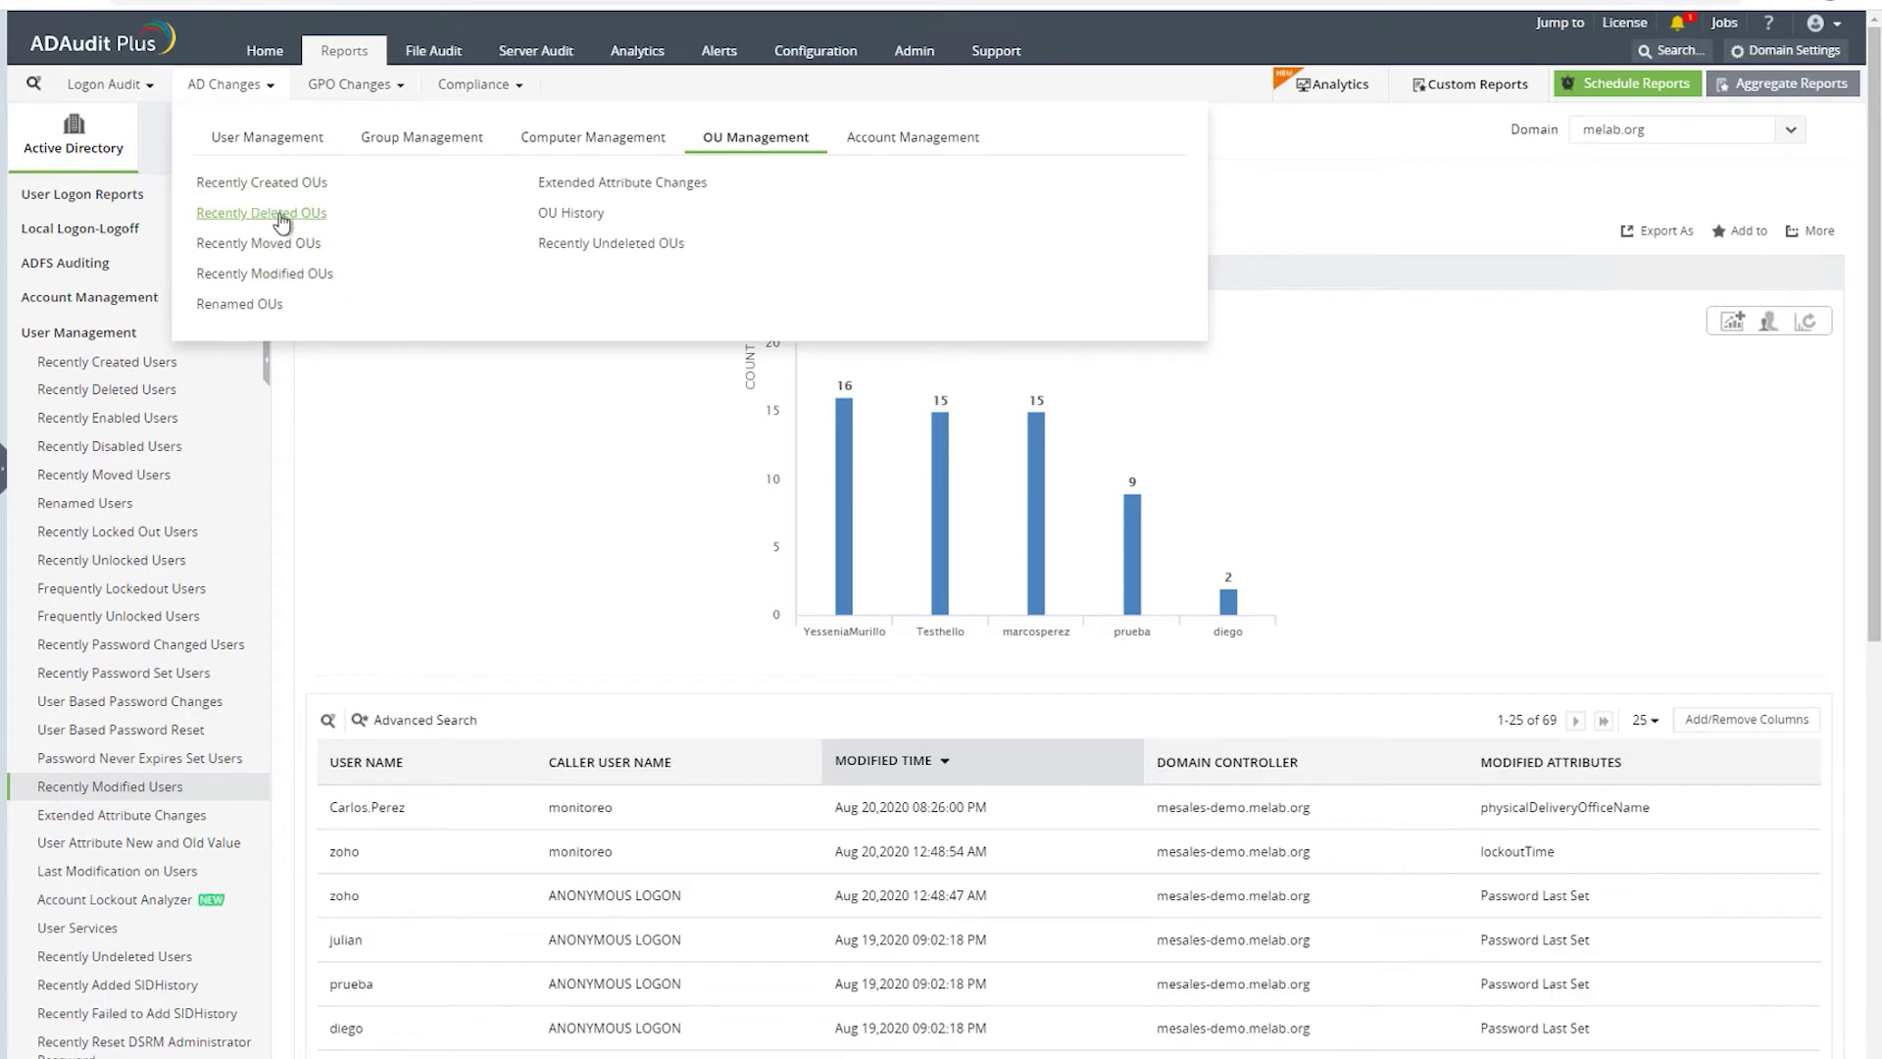
{"action": "left_click", "coordinate": [249, 281]}
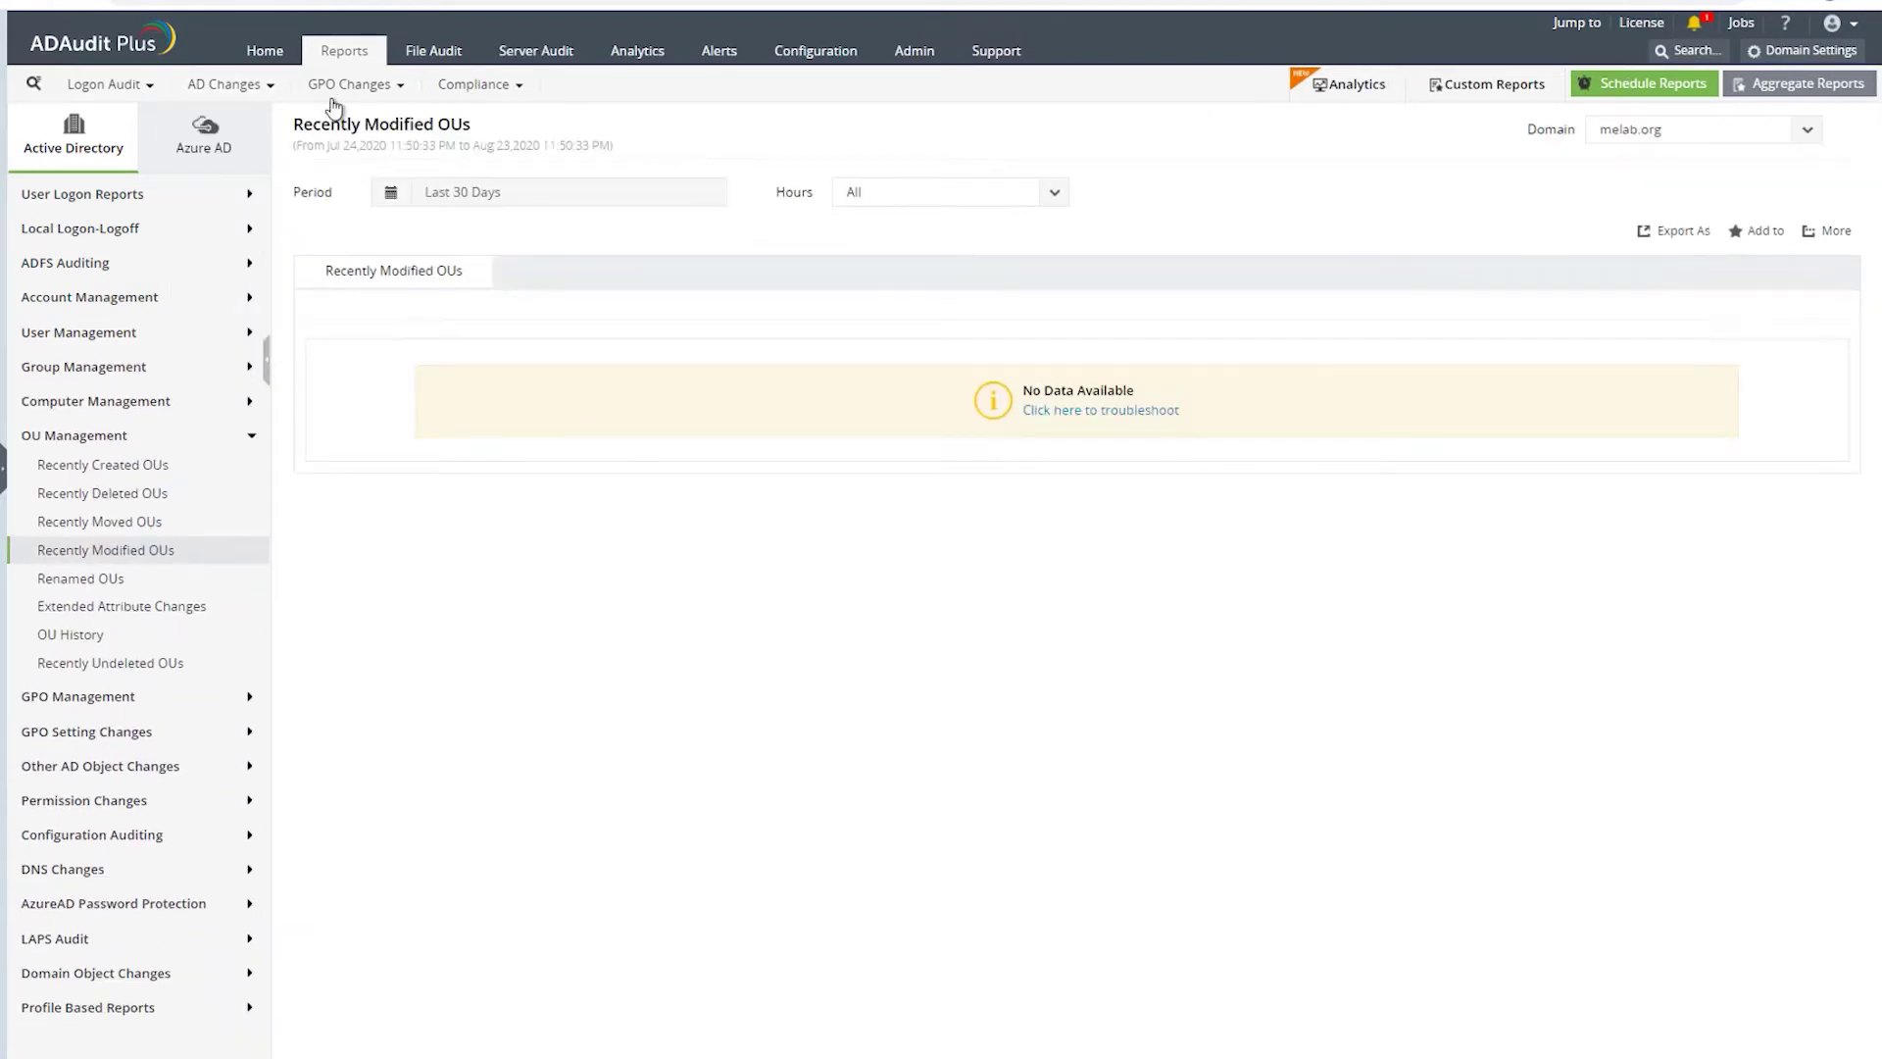
- Browse the Account Management change reports and bring up the GPO Changes menu
{"action": "mouse_move", "coordinate": [240, 86]}
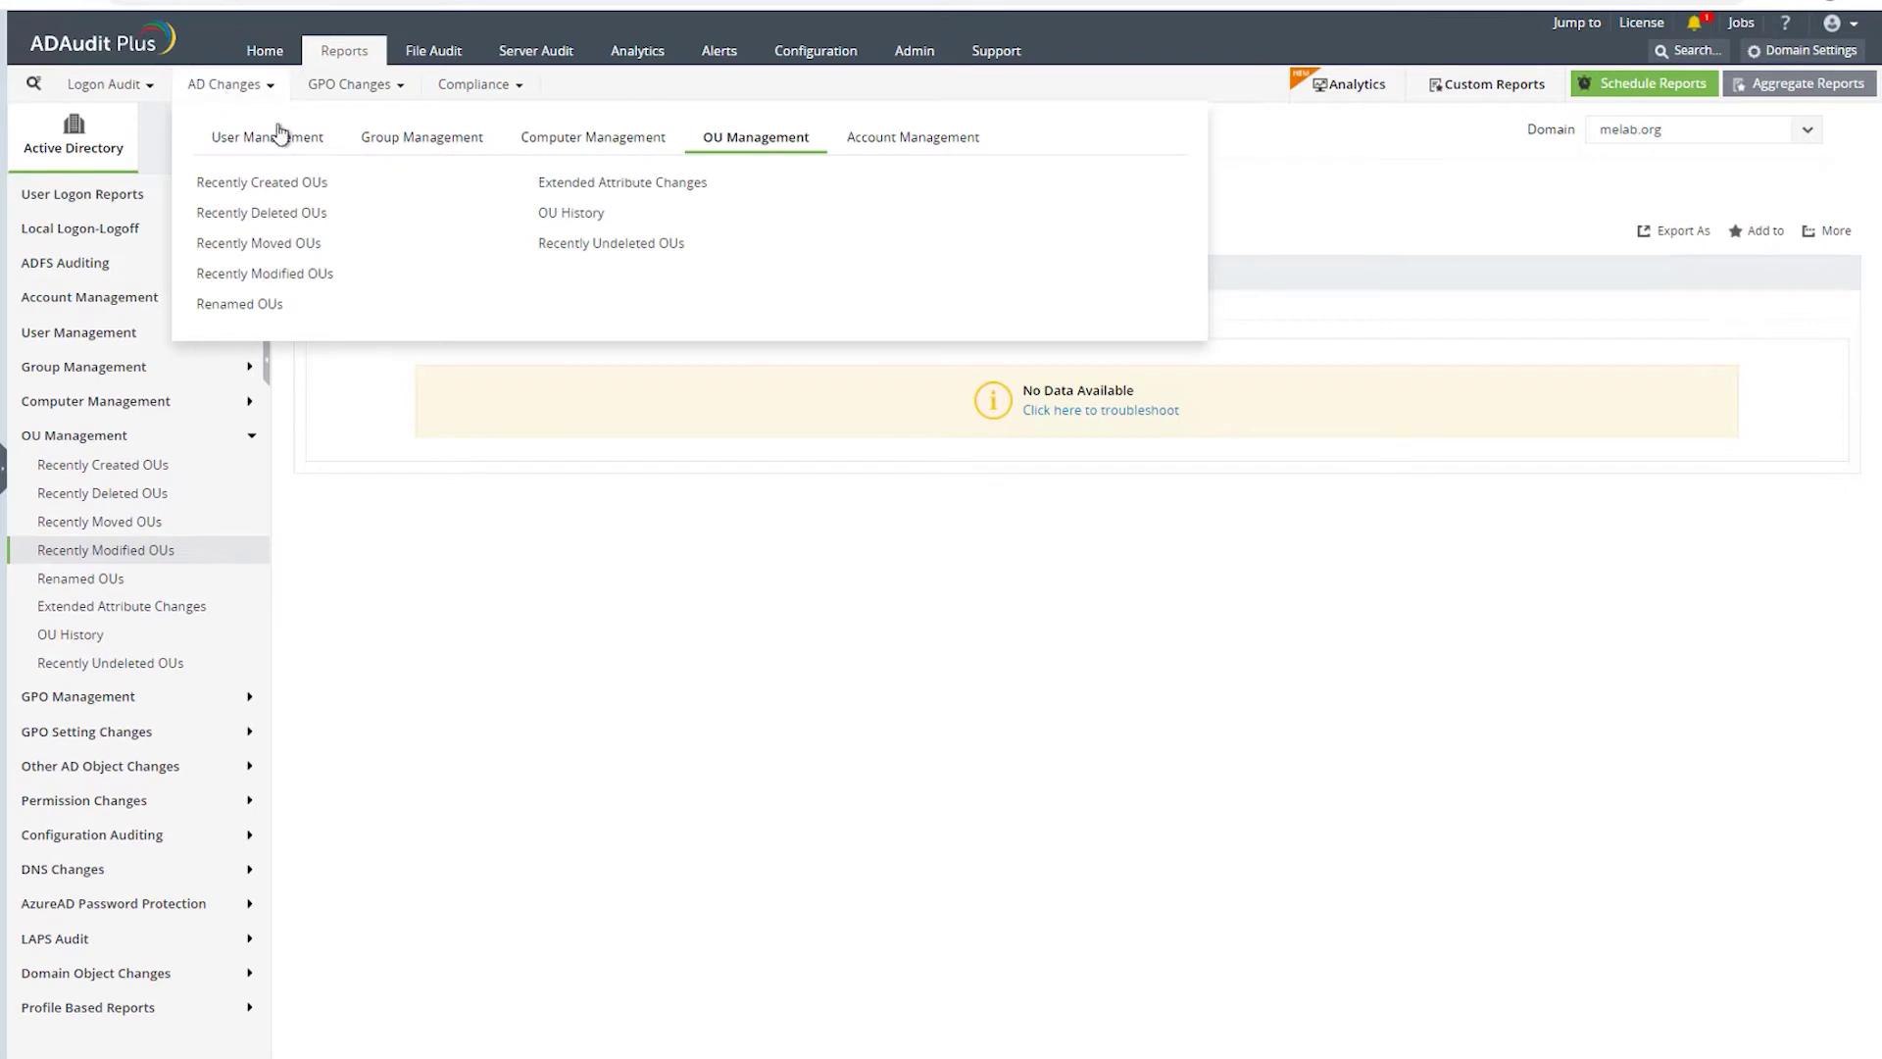
{"action": "left_click", "coordinate": [913, 137]}
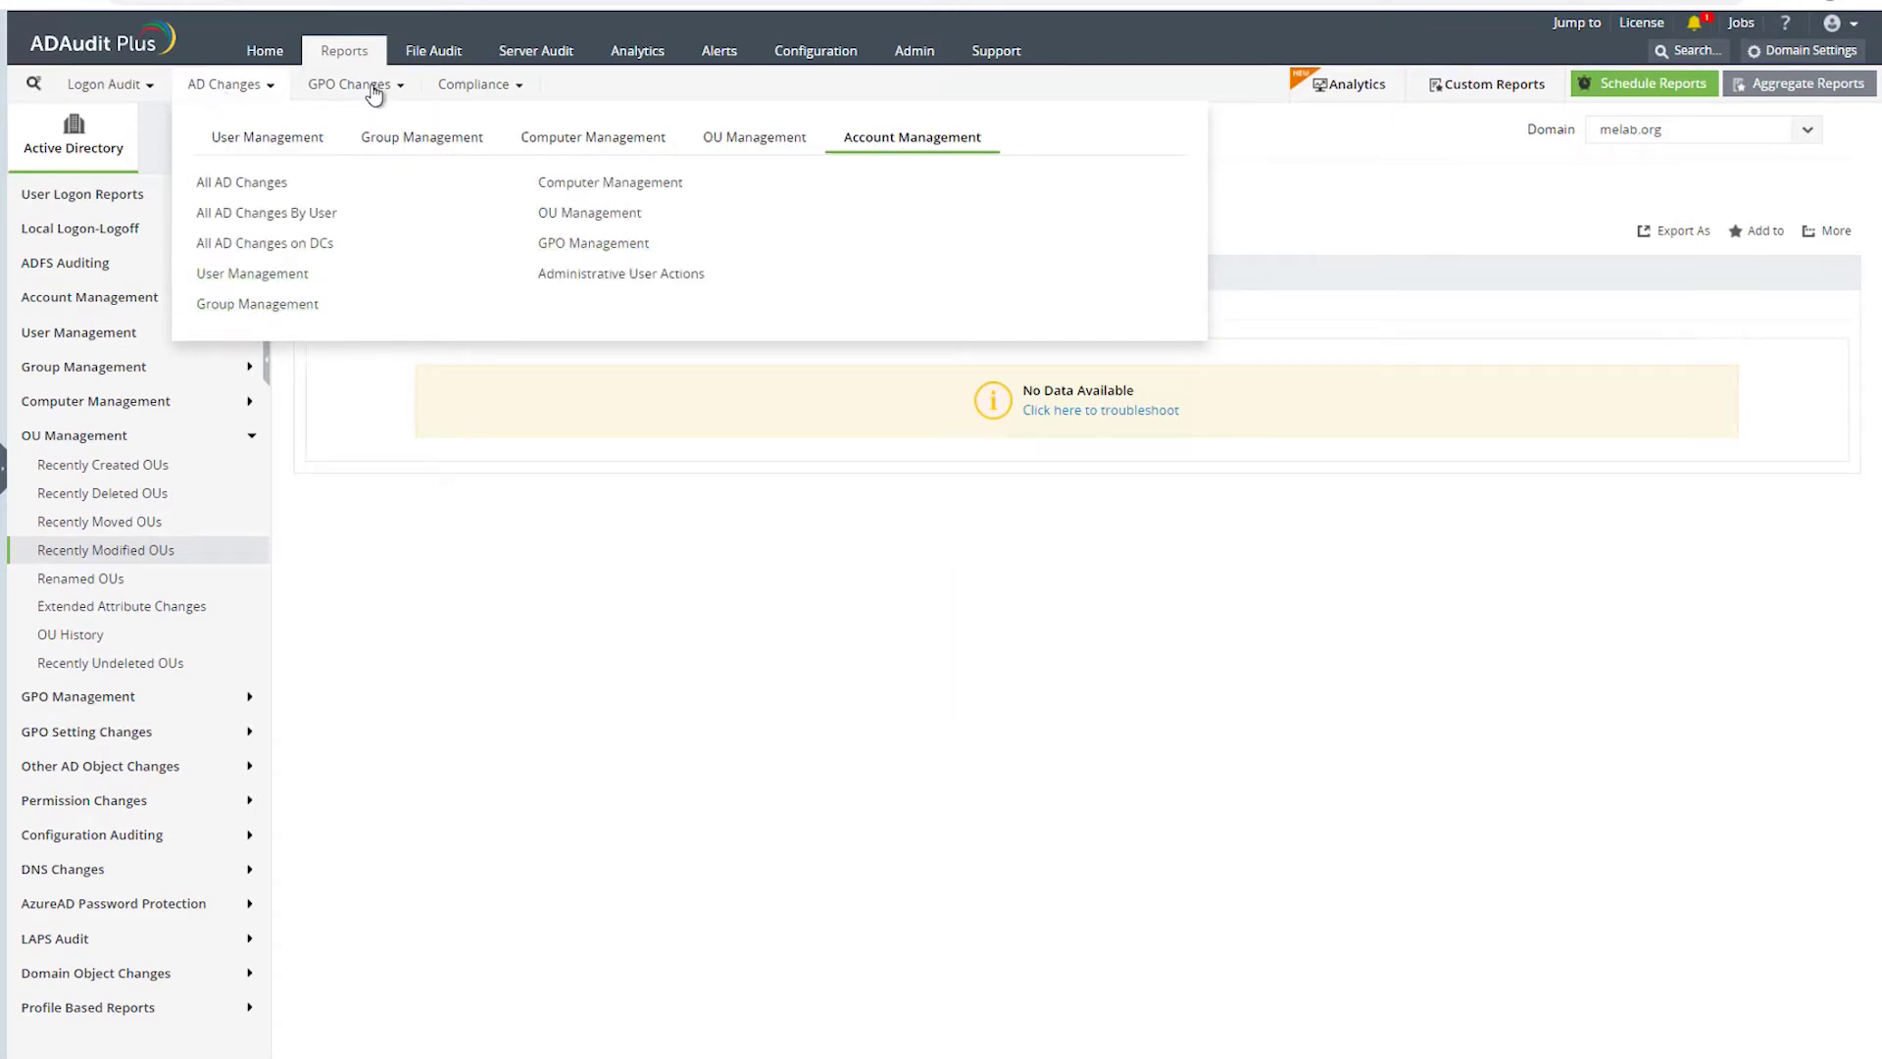
{"action": "mouse_move", "coordinate": [369, 84]}
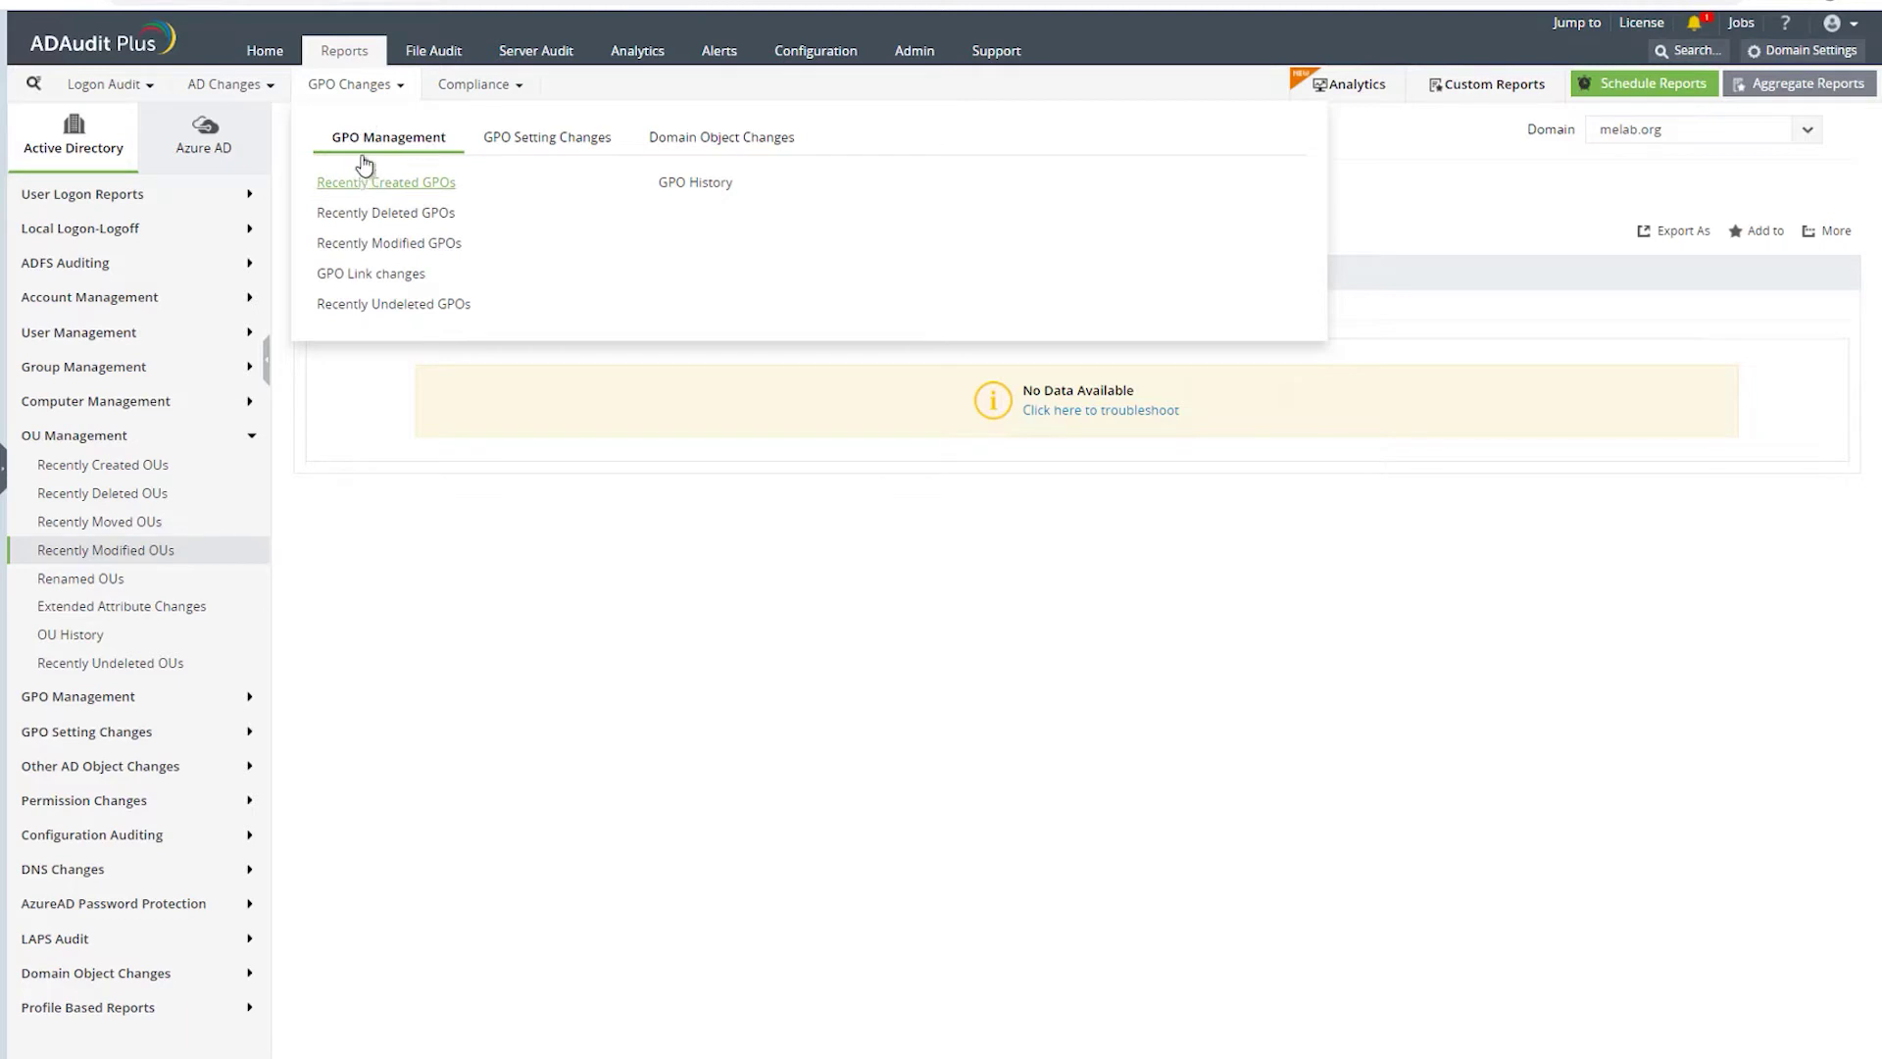
- Open the Password Policy Changes report under GPO Setting Changes
{"action": "left_click", "coordinate": [547, 137]}
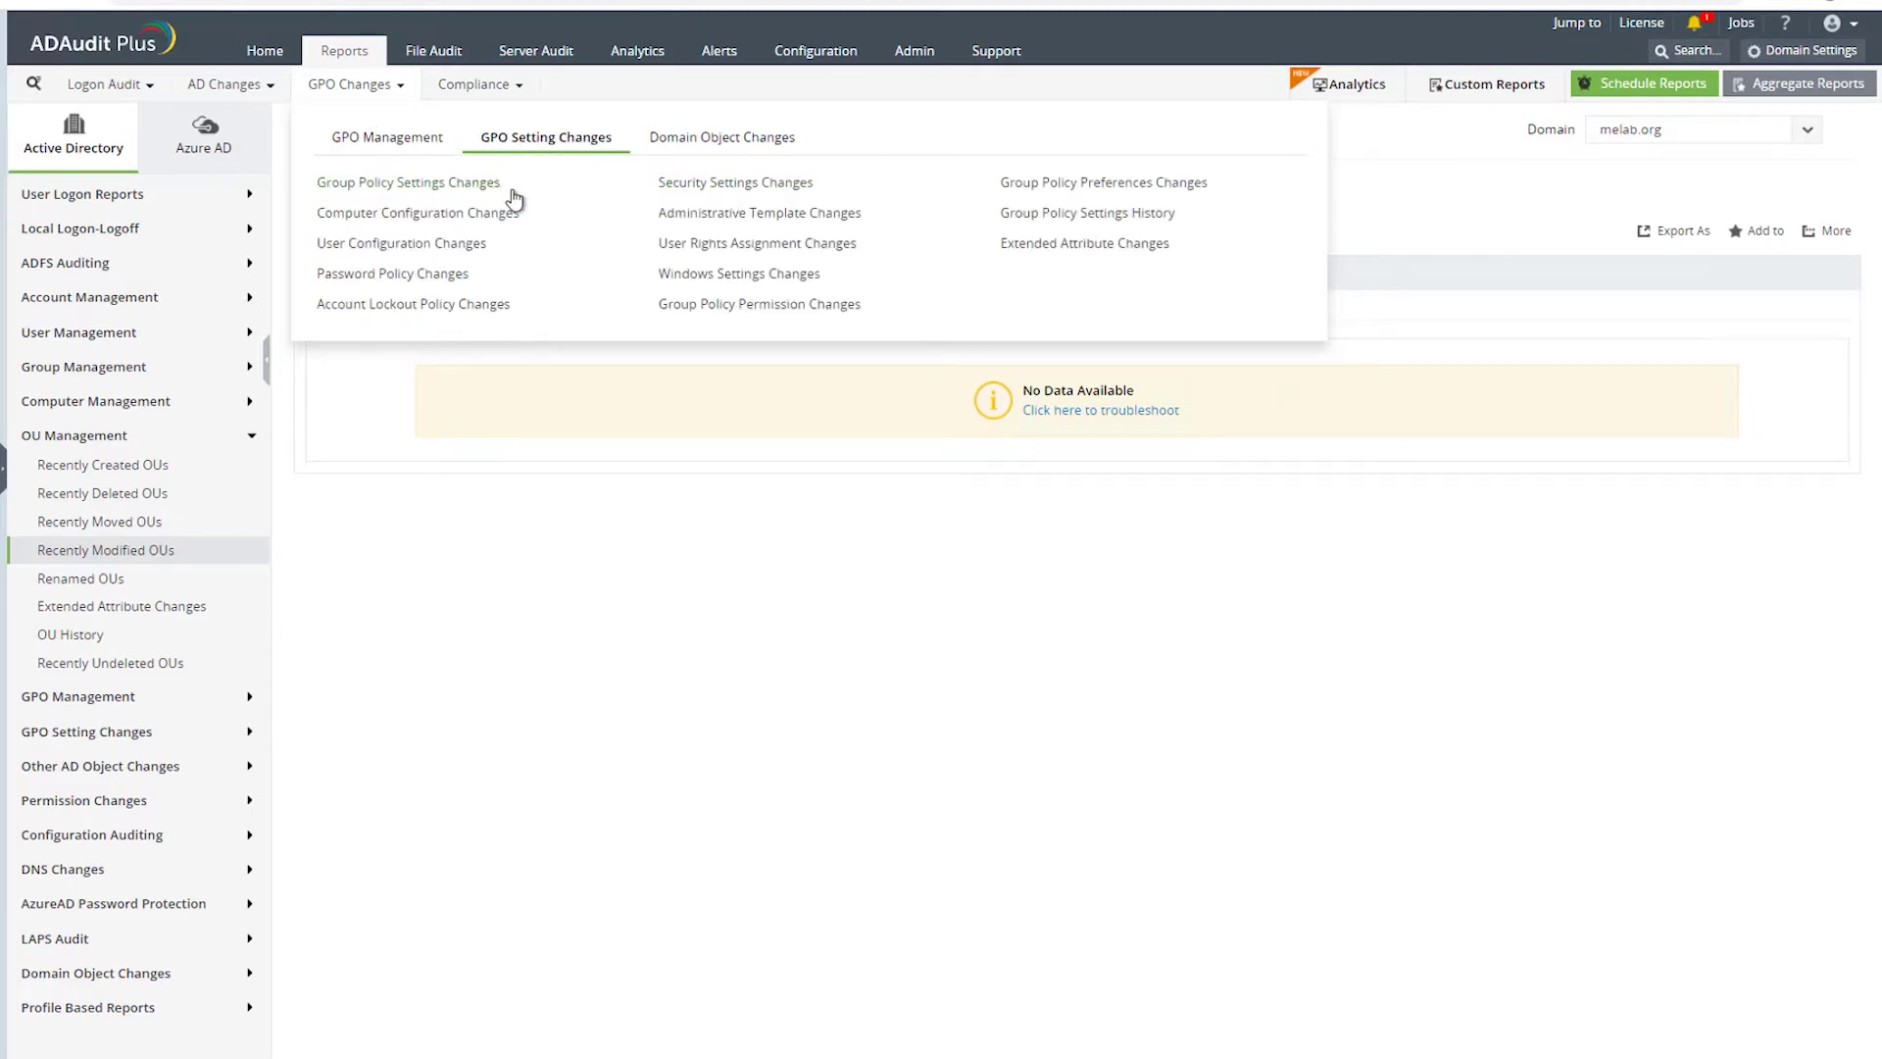
{"action": "left_click", "coordinate": [485, 273]}
{"action": "left_click", "coordinate": [469, 87]}
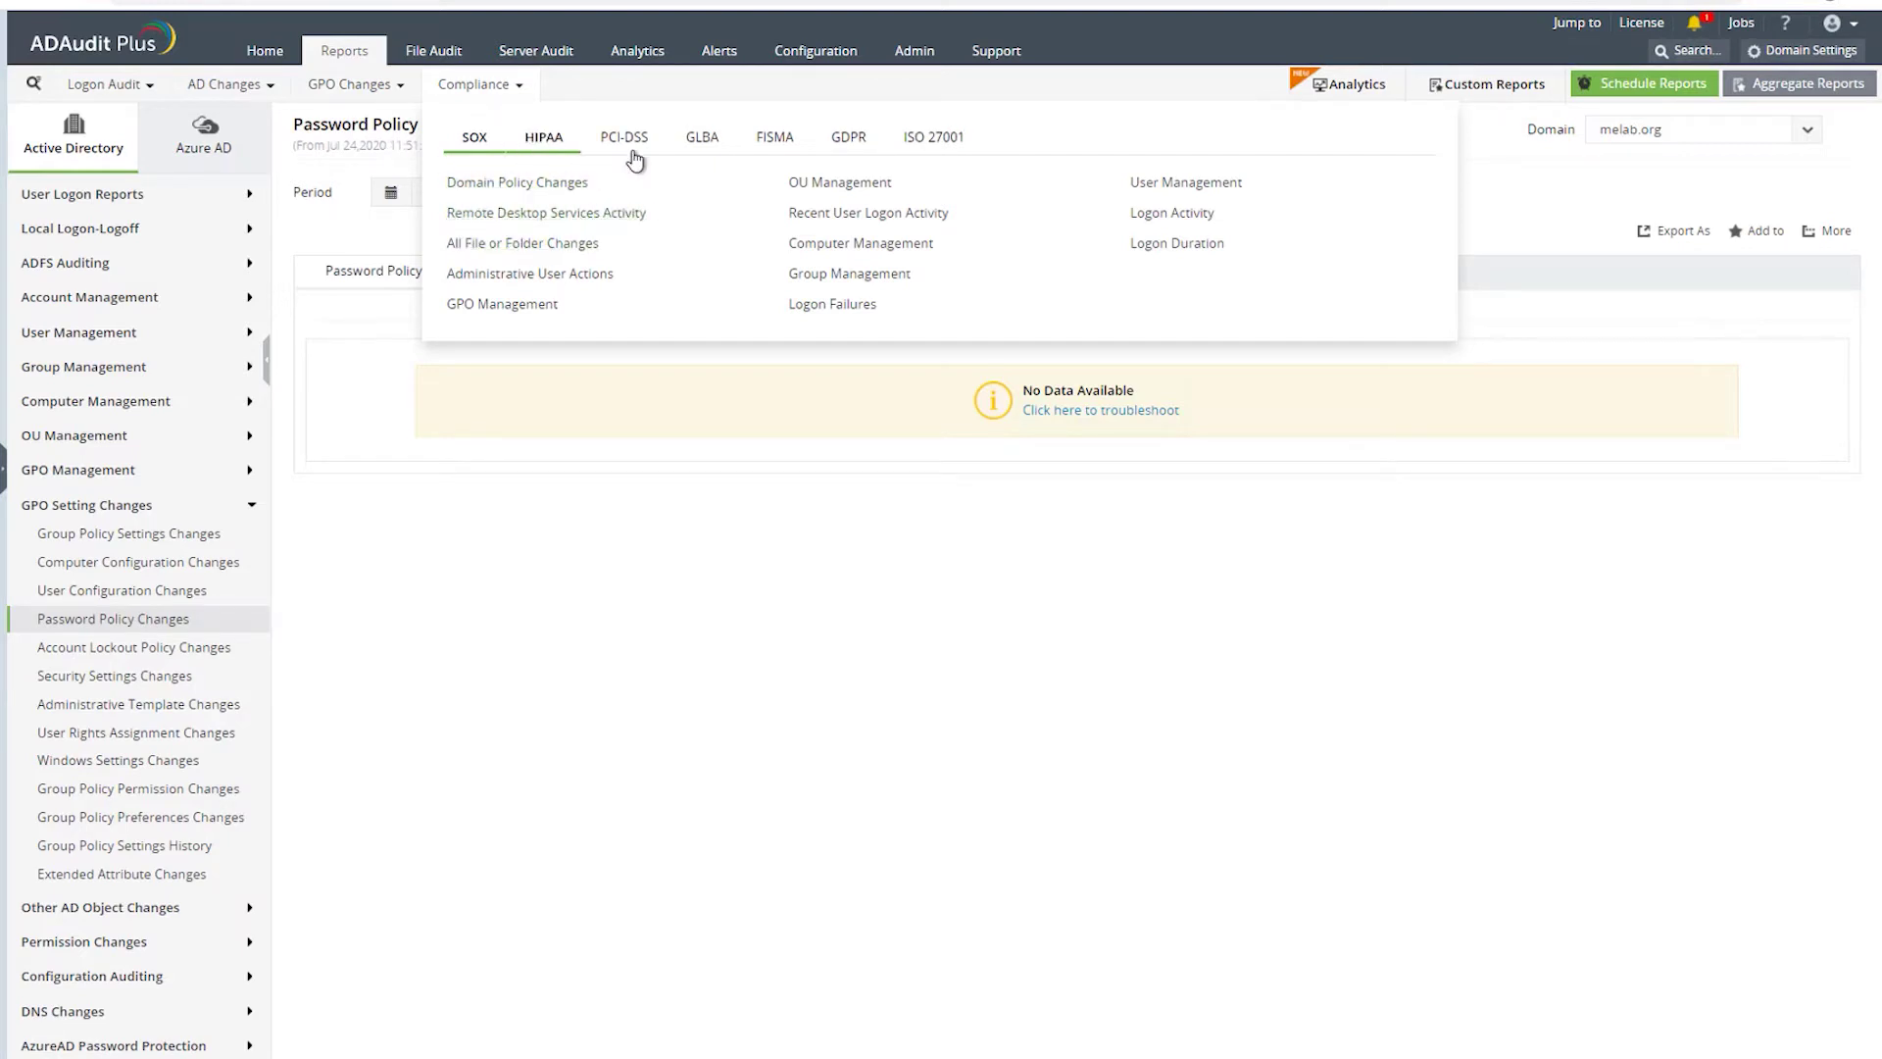
- From ISO 27001 compliance, view Account Lockout Analyzer, then Administrative User Actions
{"action": "left_click", "coordinate": [922, 139]}
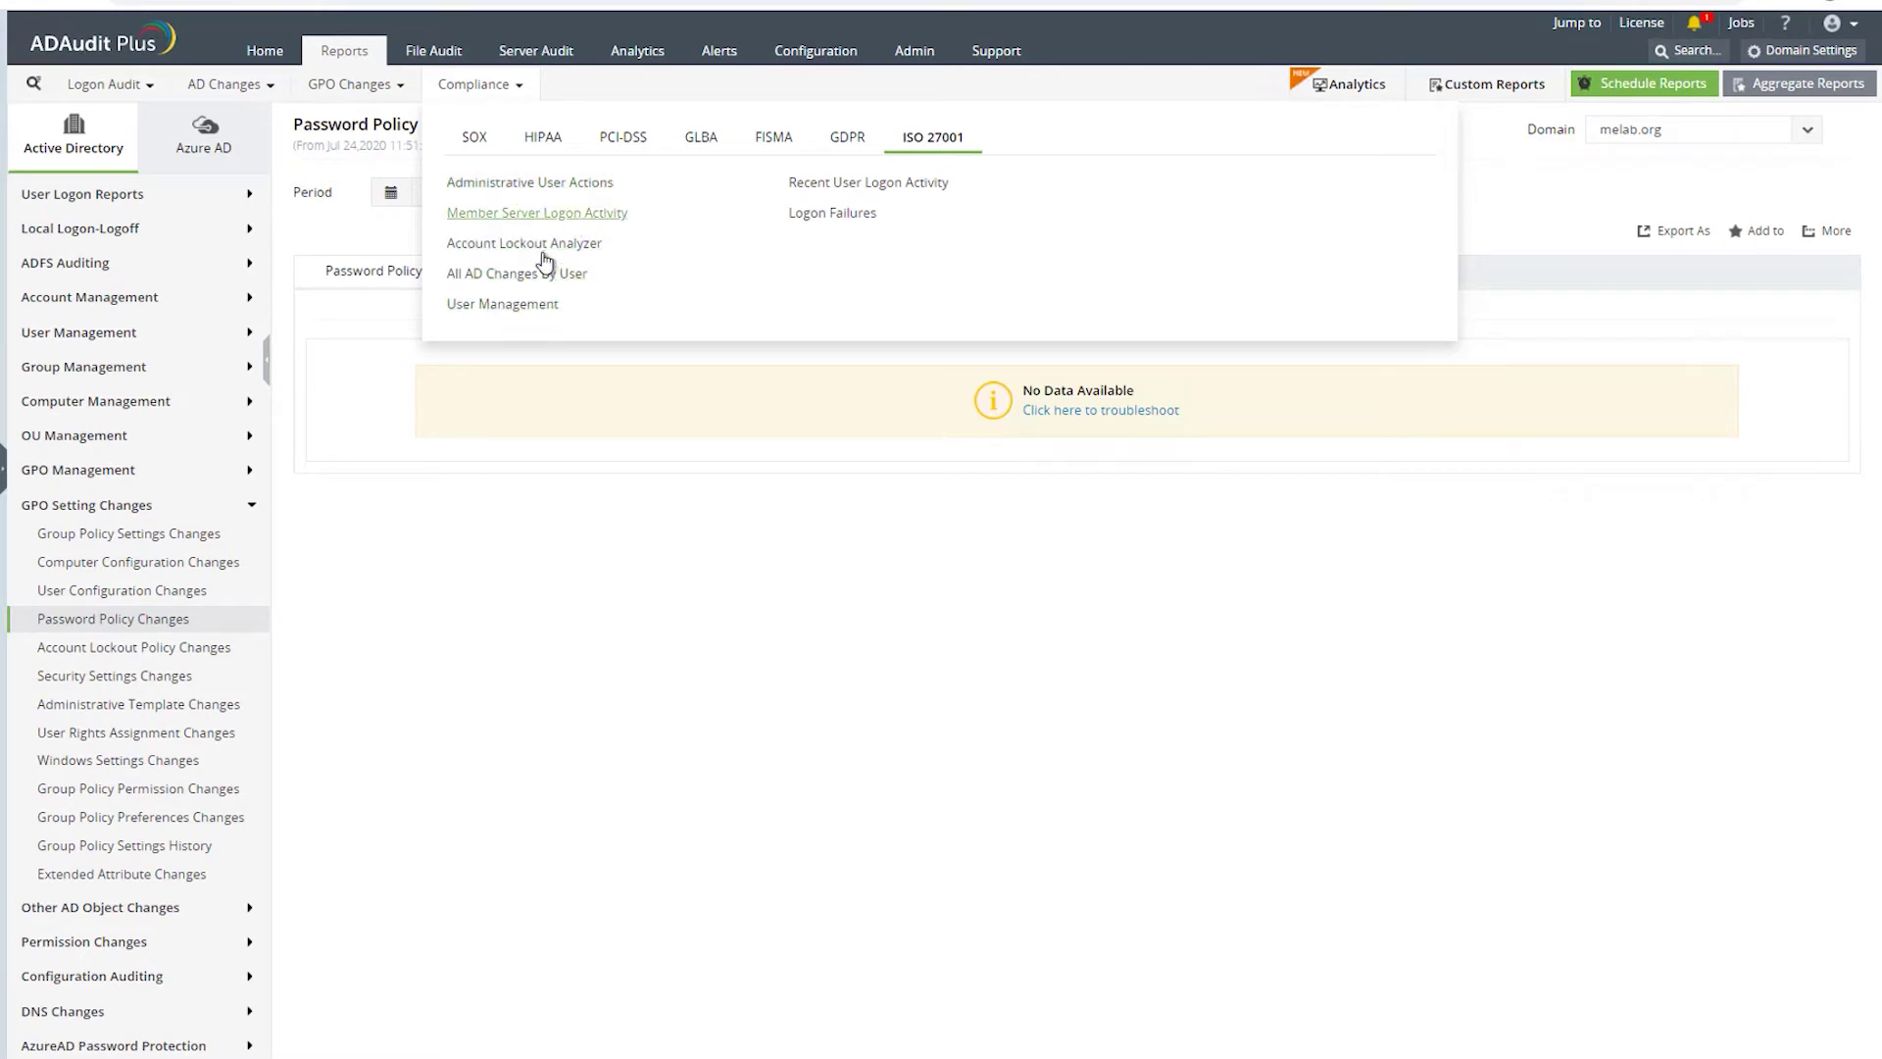
{"action": "left_click", "coordinate": [505, 253]}
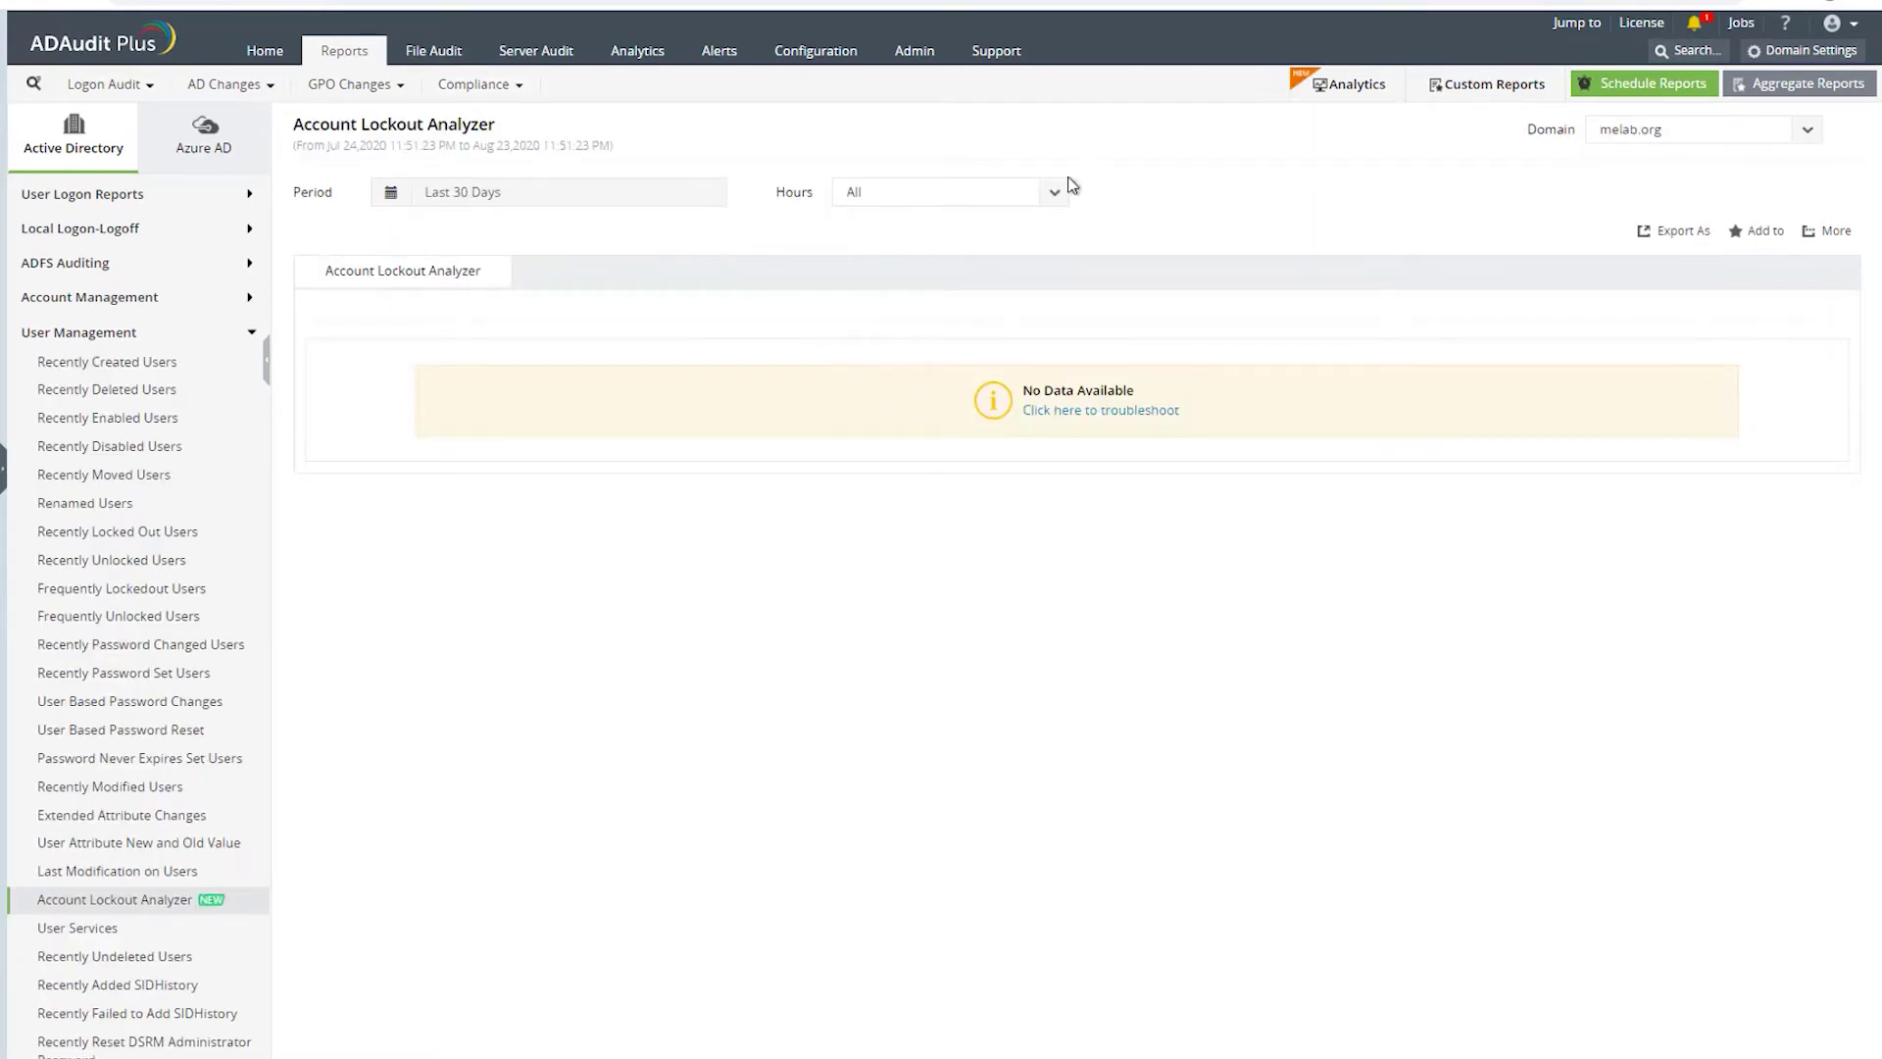
{"action": "mouse_move", "coordinate": [501, 93]}
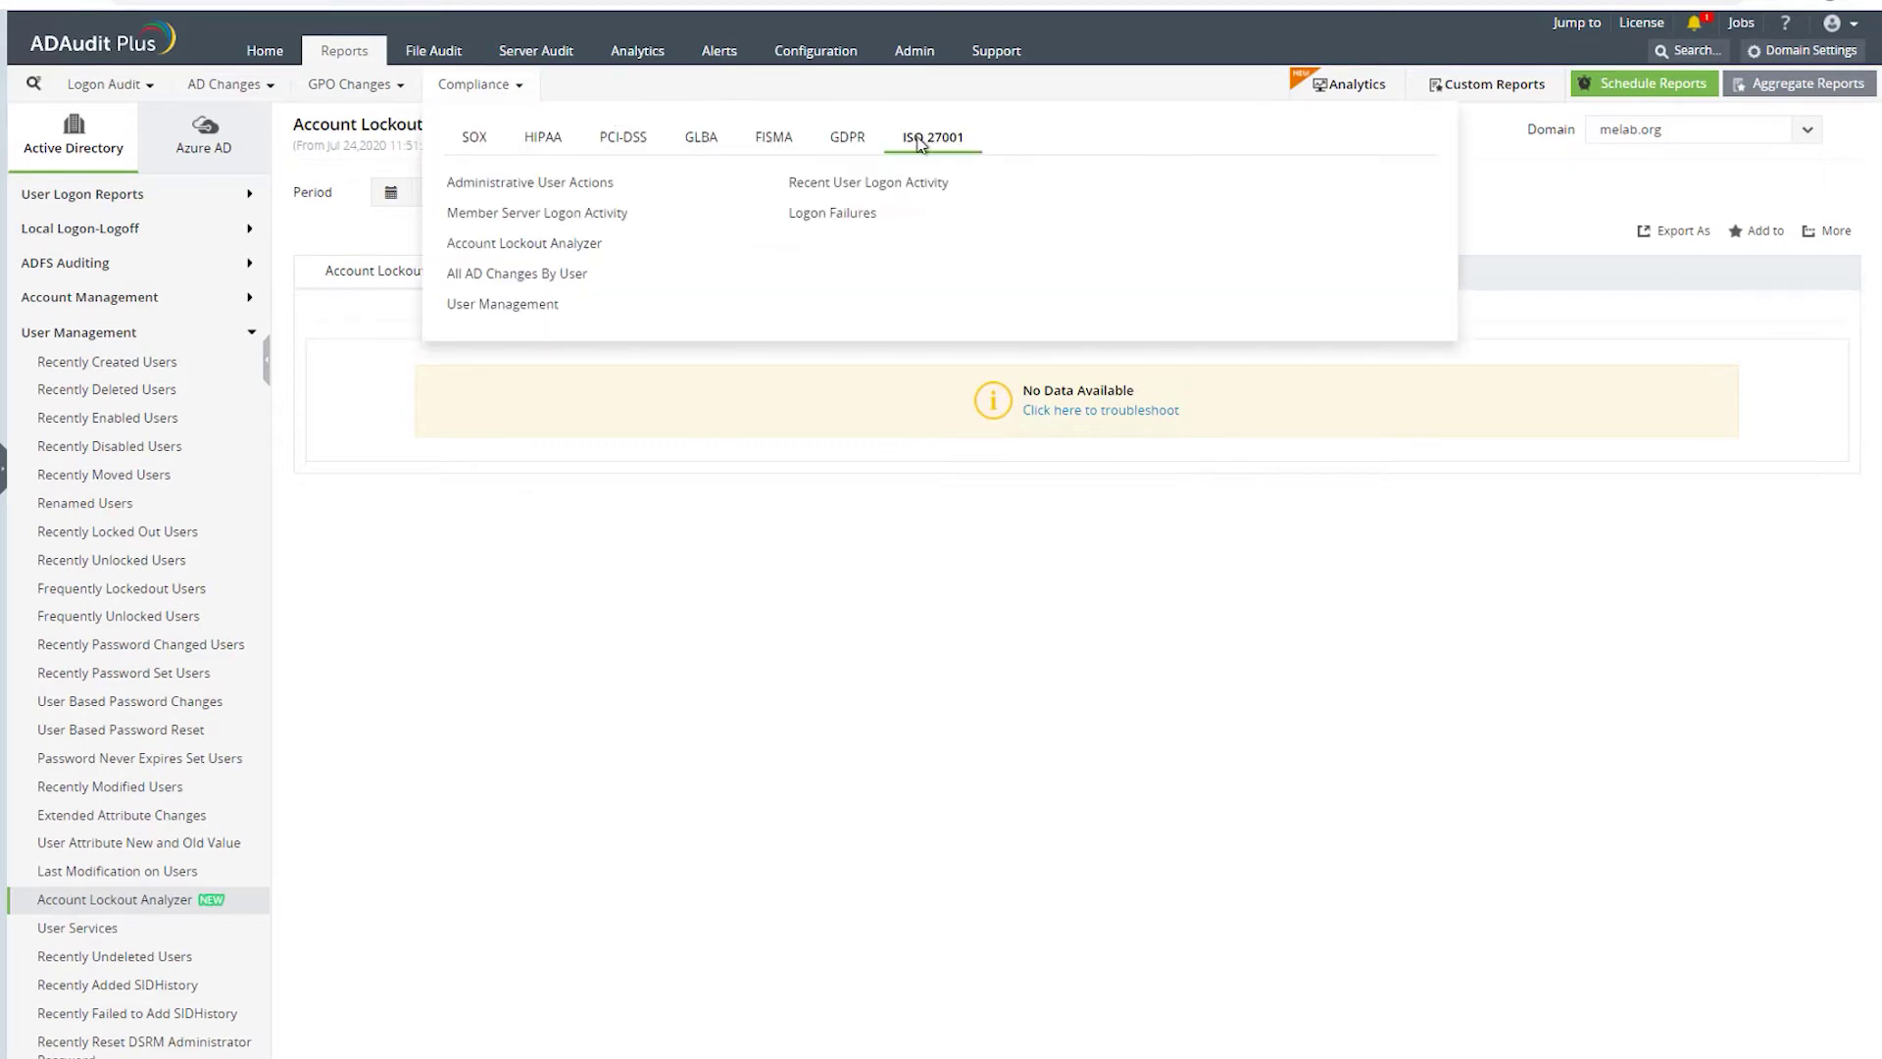
{"action": "left_click", "coordinate": [505, 186]}
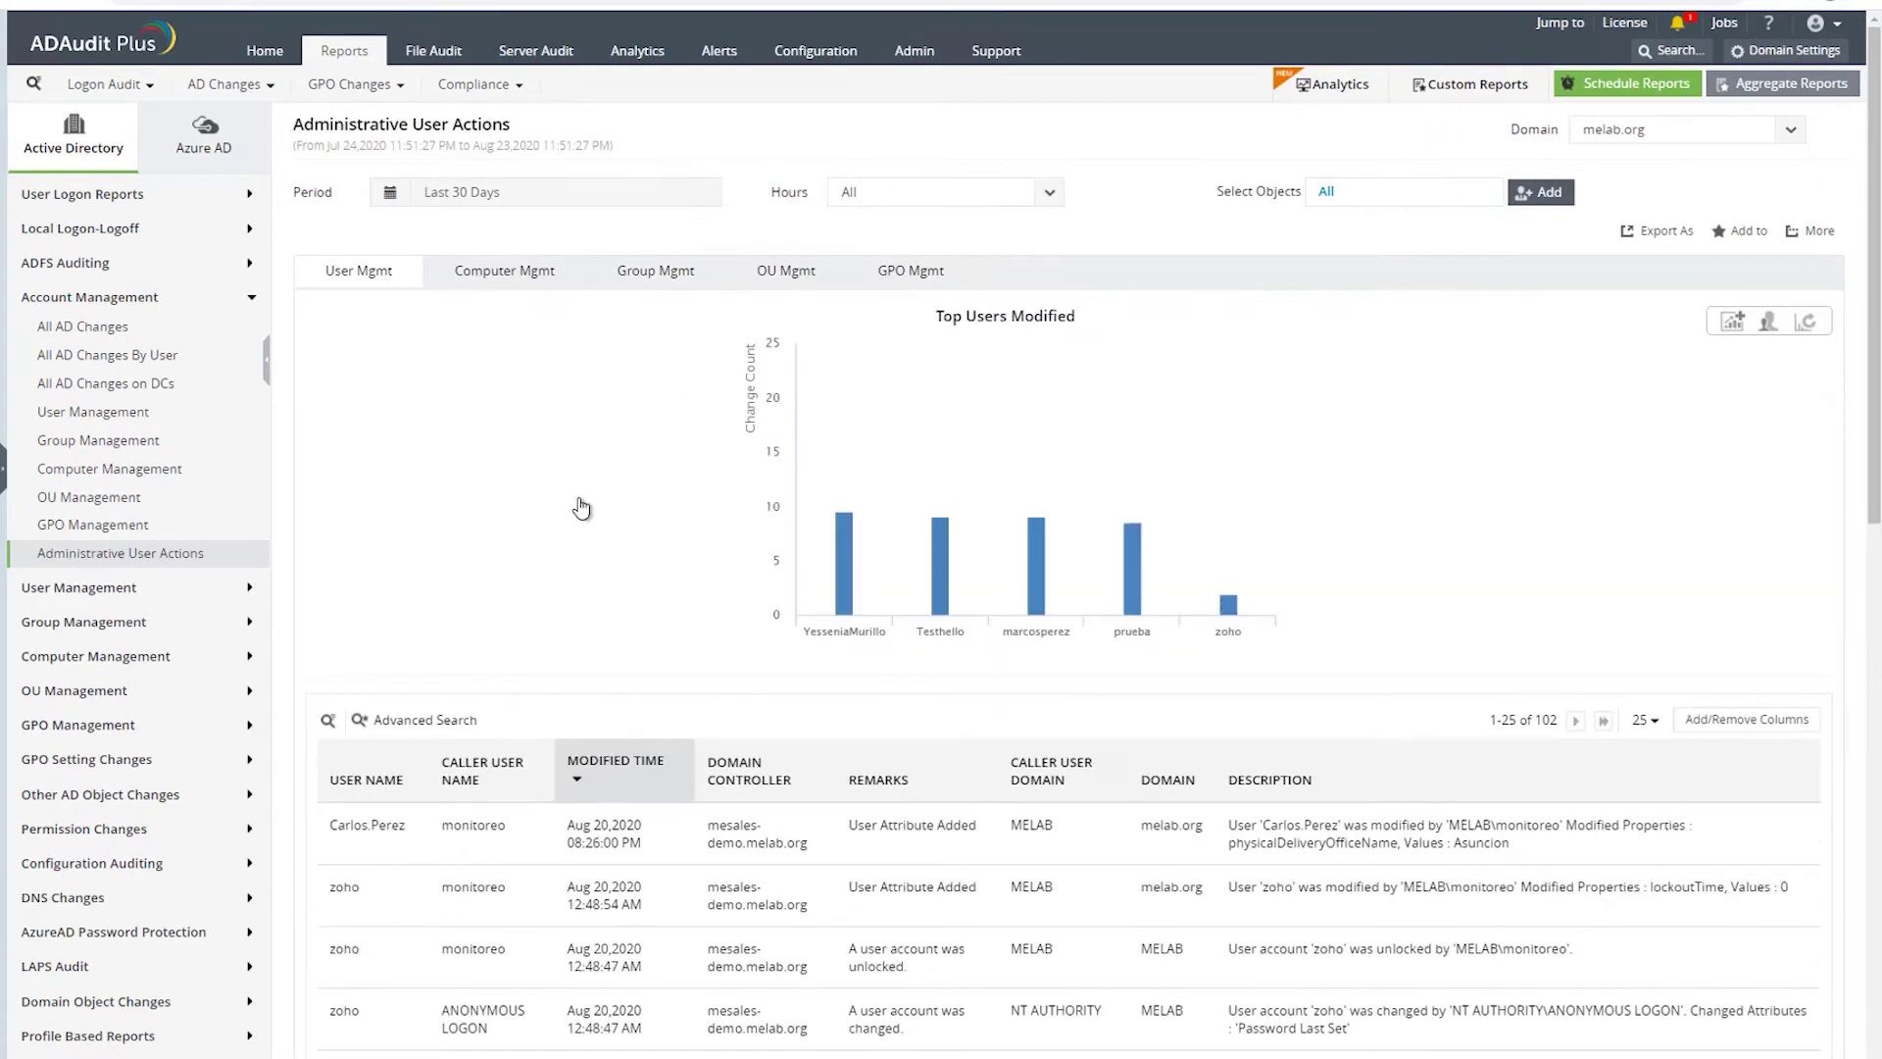
{"action": "scroll", "coordinate": [610, 623], "scroll_direction": "down", "scroll_amount": 3}
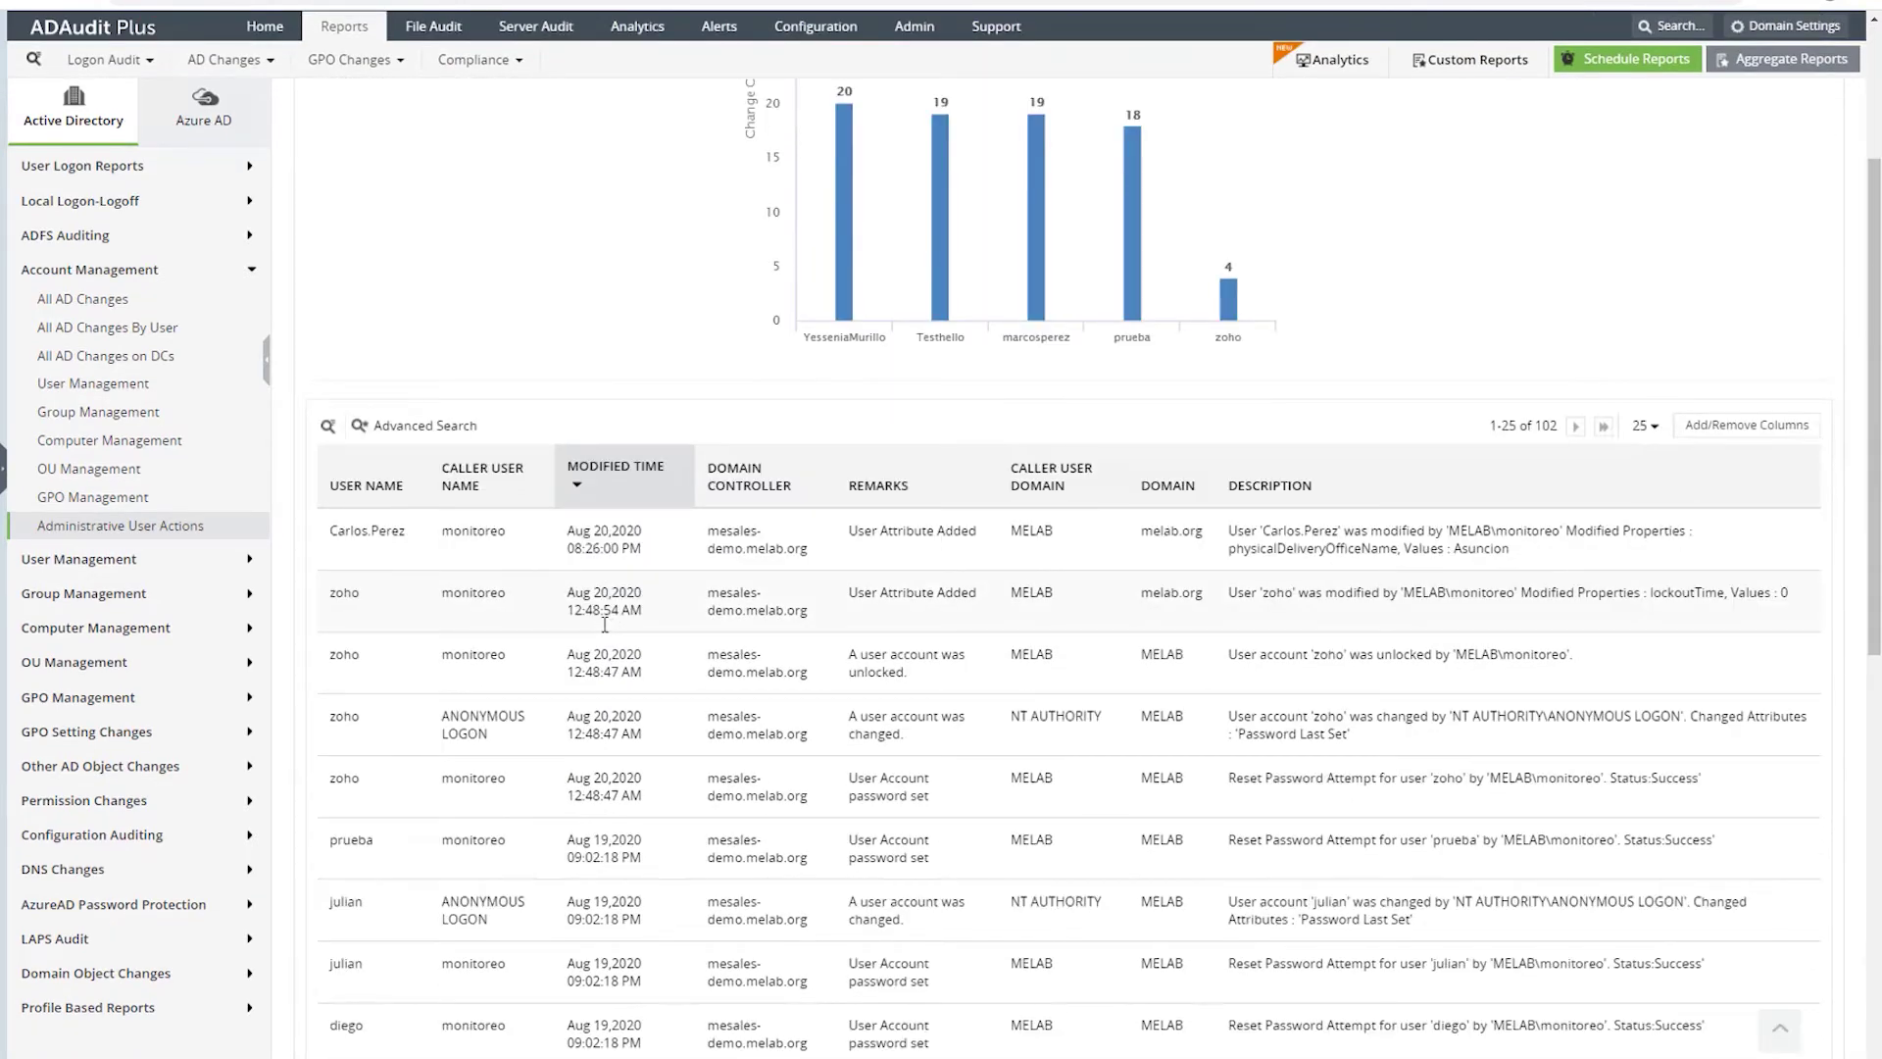
{"action": "scroll", "coordinate": [599, 631], "scroll_direction": "up", "scroll_amount": 3}
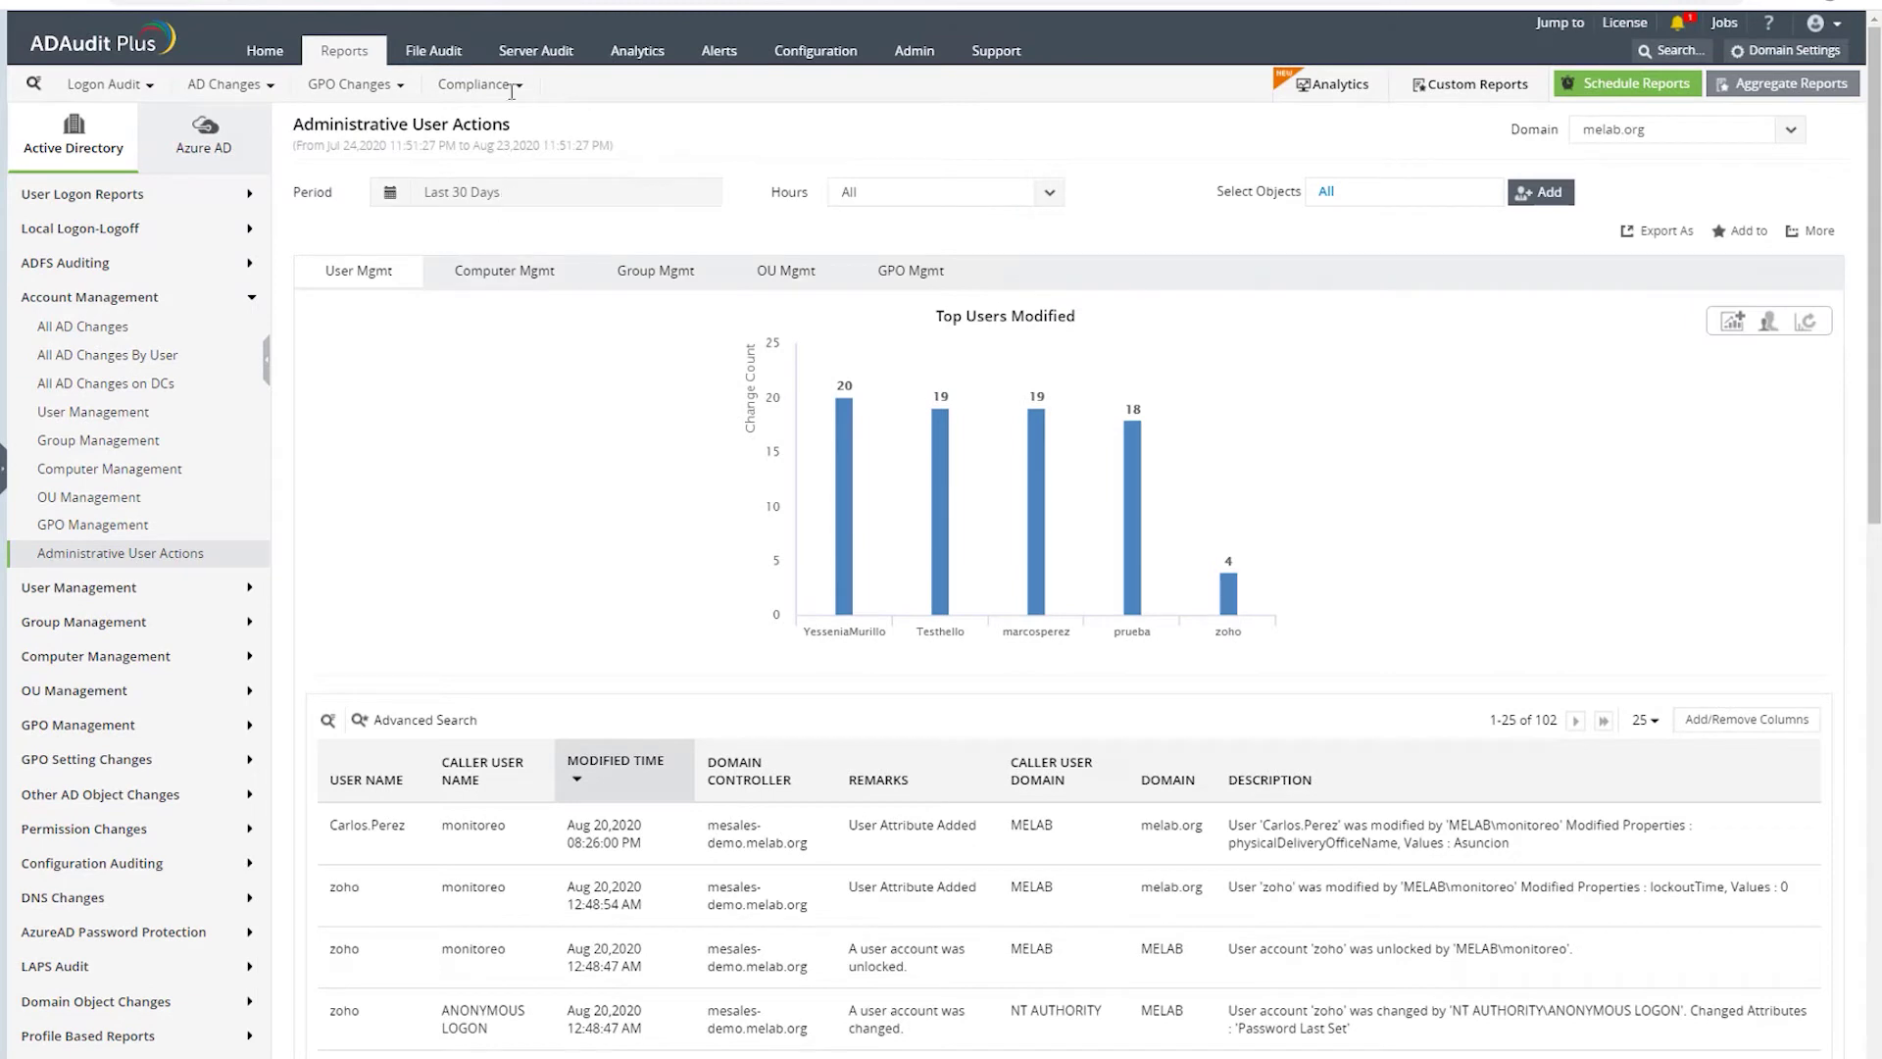
{"action": "left_click", "coordinate": [490, 281]}
{"action": "left_click", "coordinate": [679, 286]}
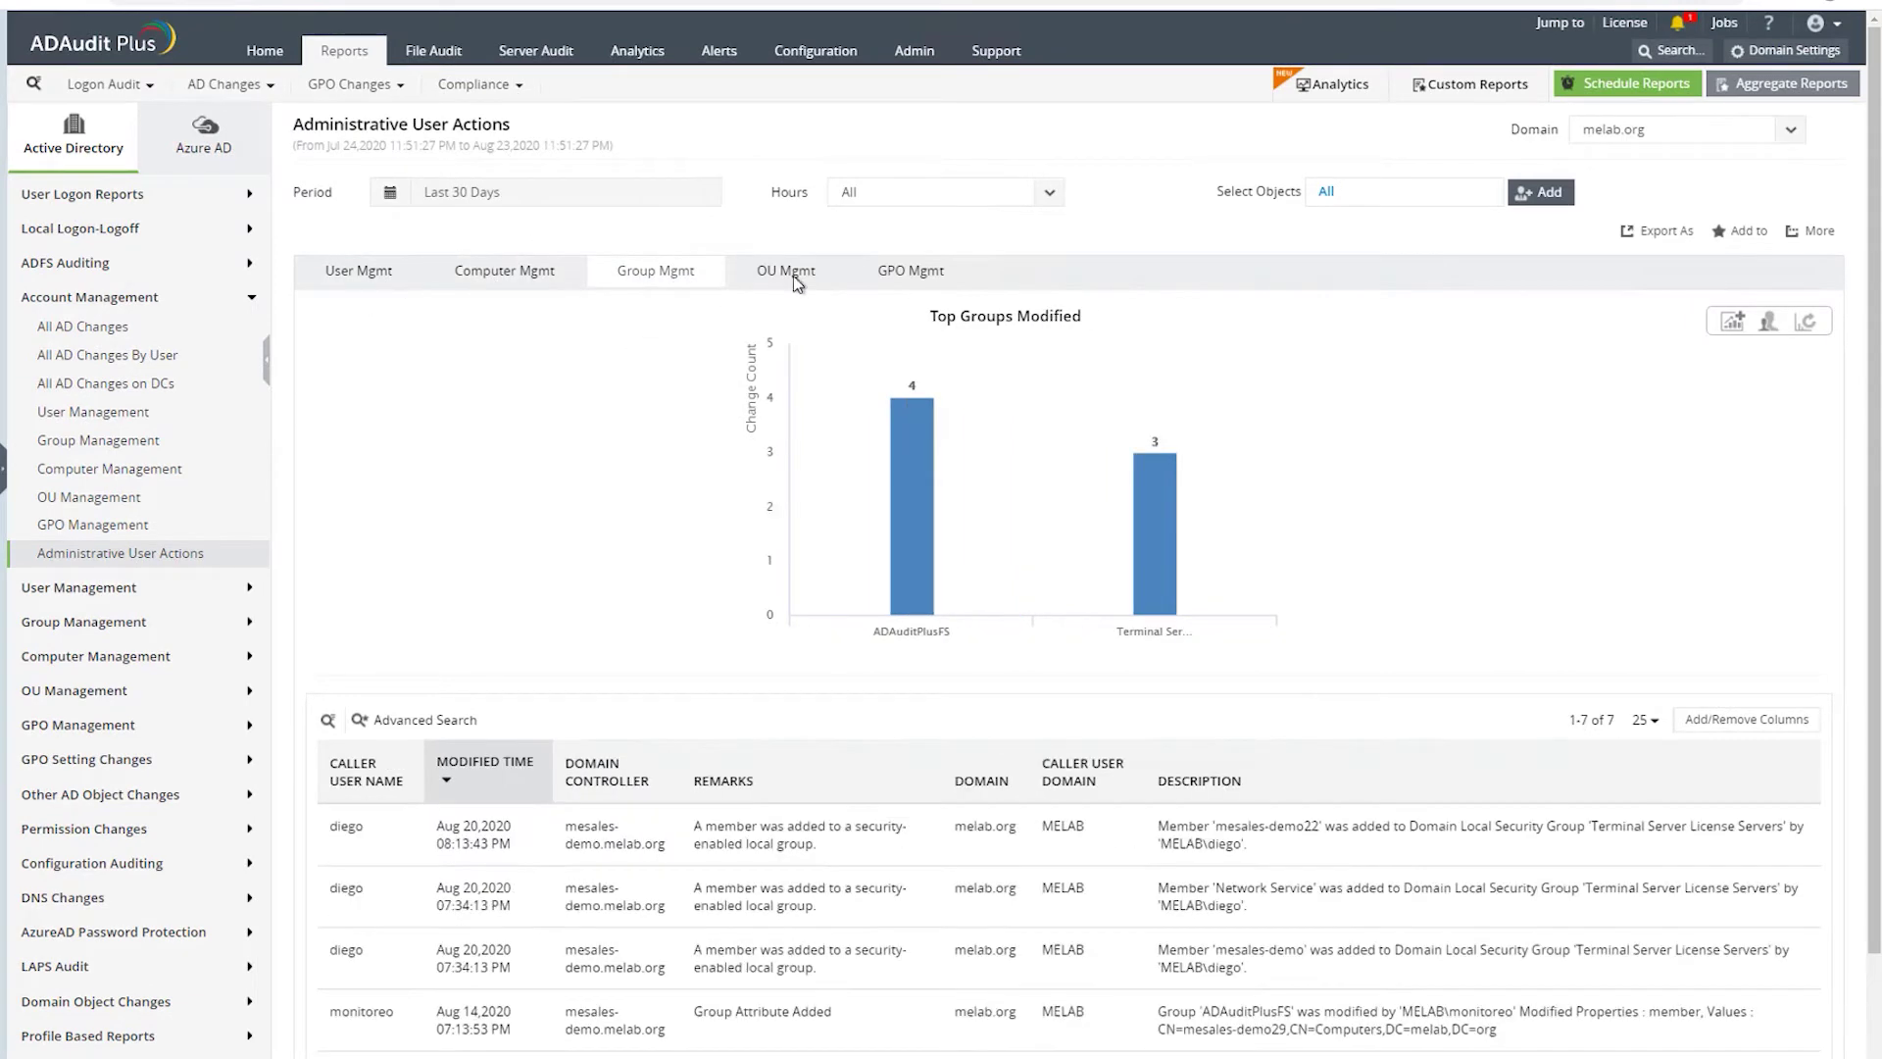
{"action": "left_click", "coordinate": [794, 281]}
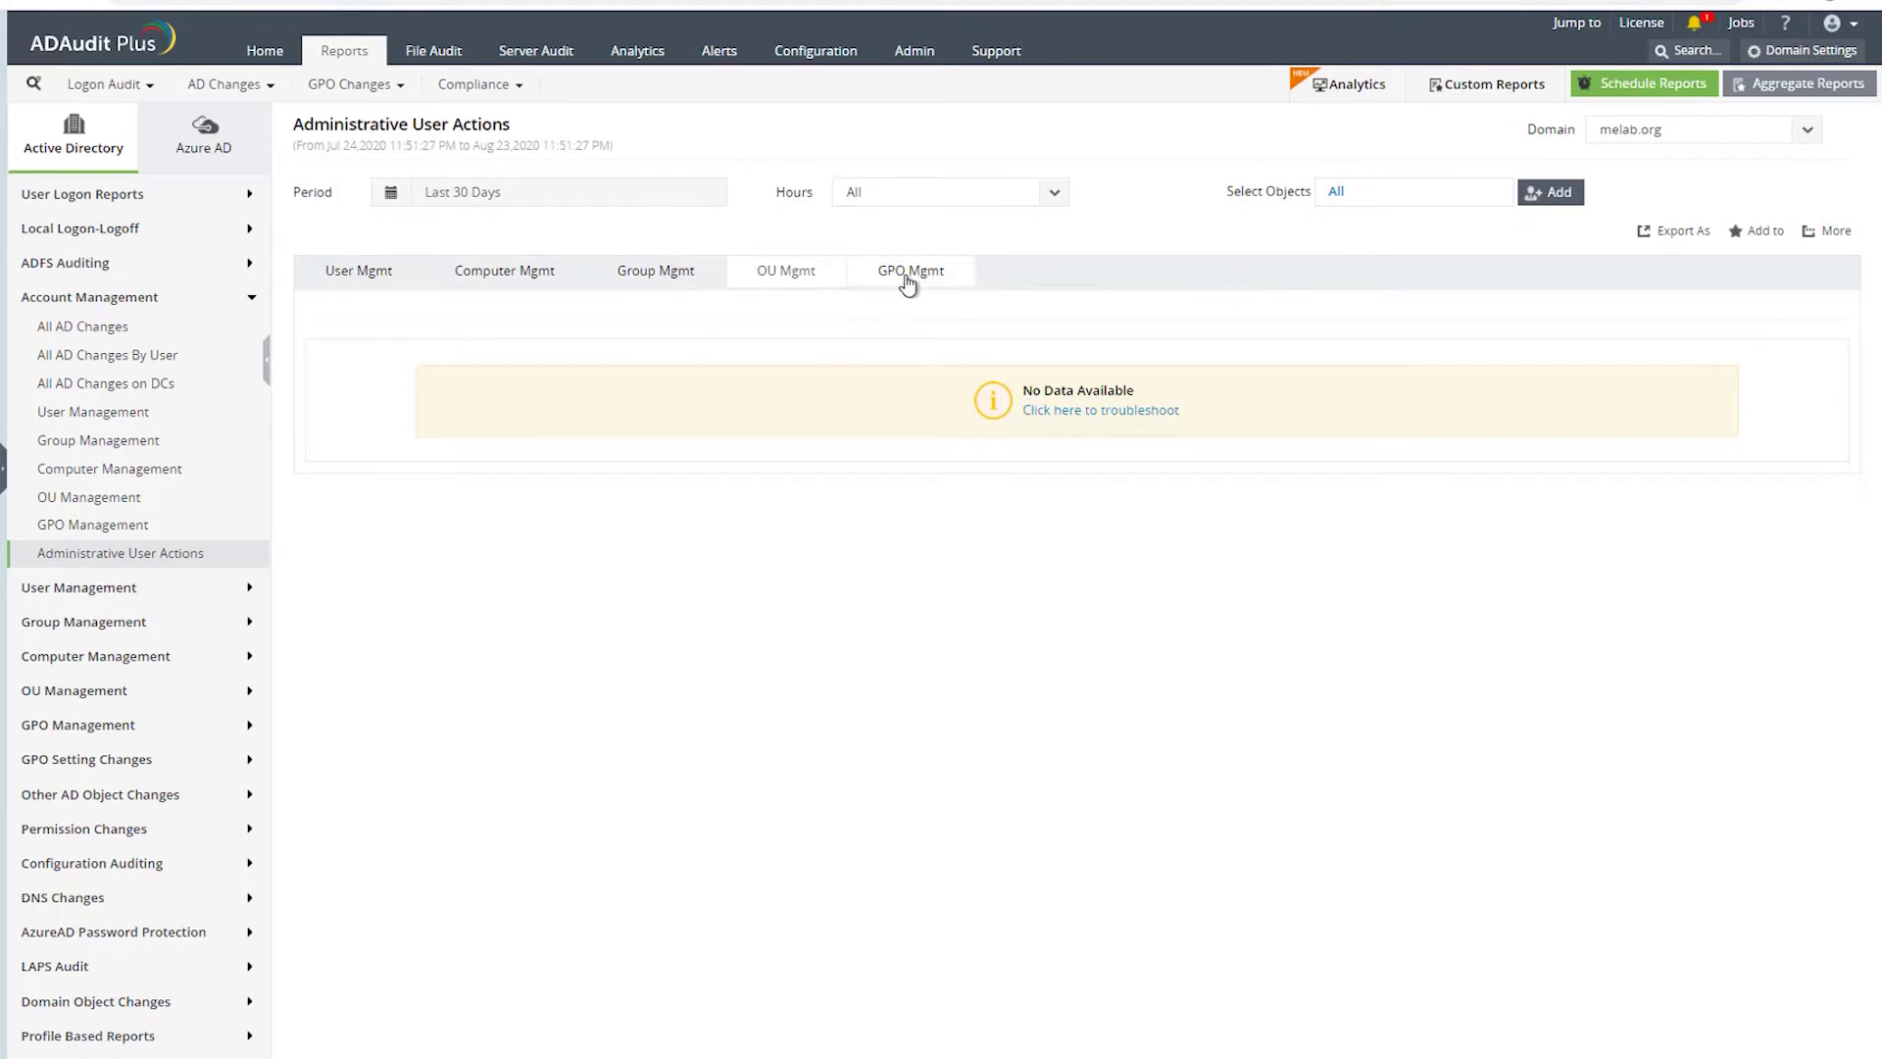
{"action": "left_click", "coordinate": [908, 285]}
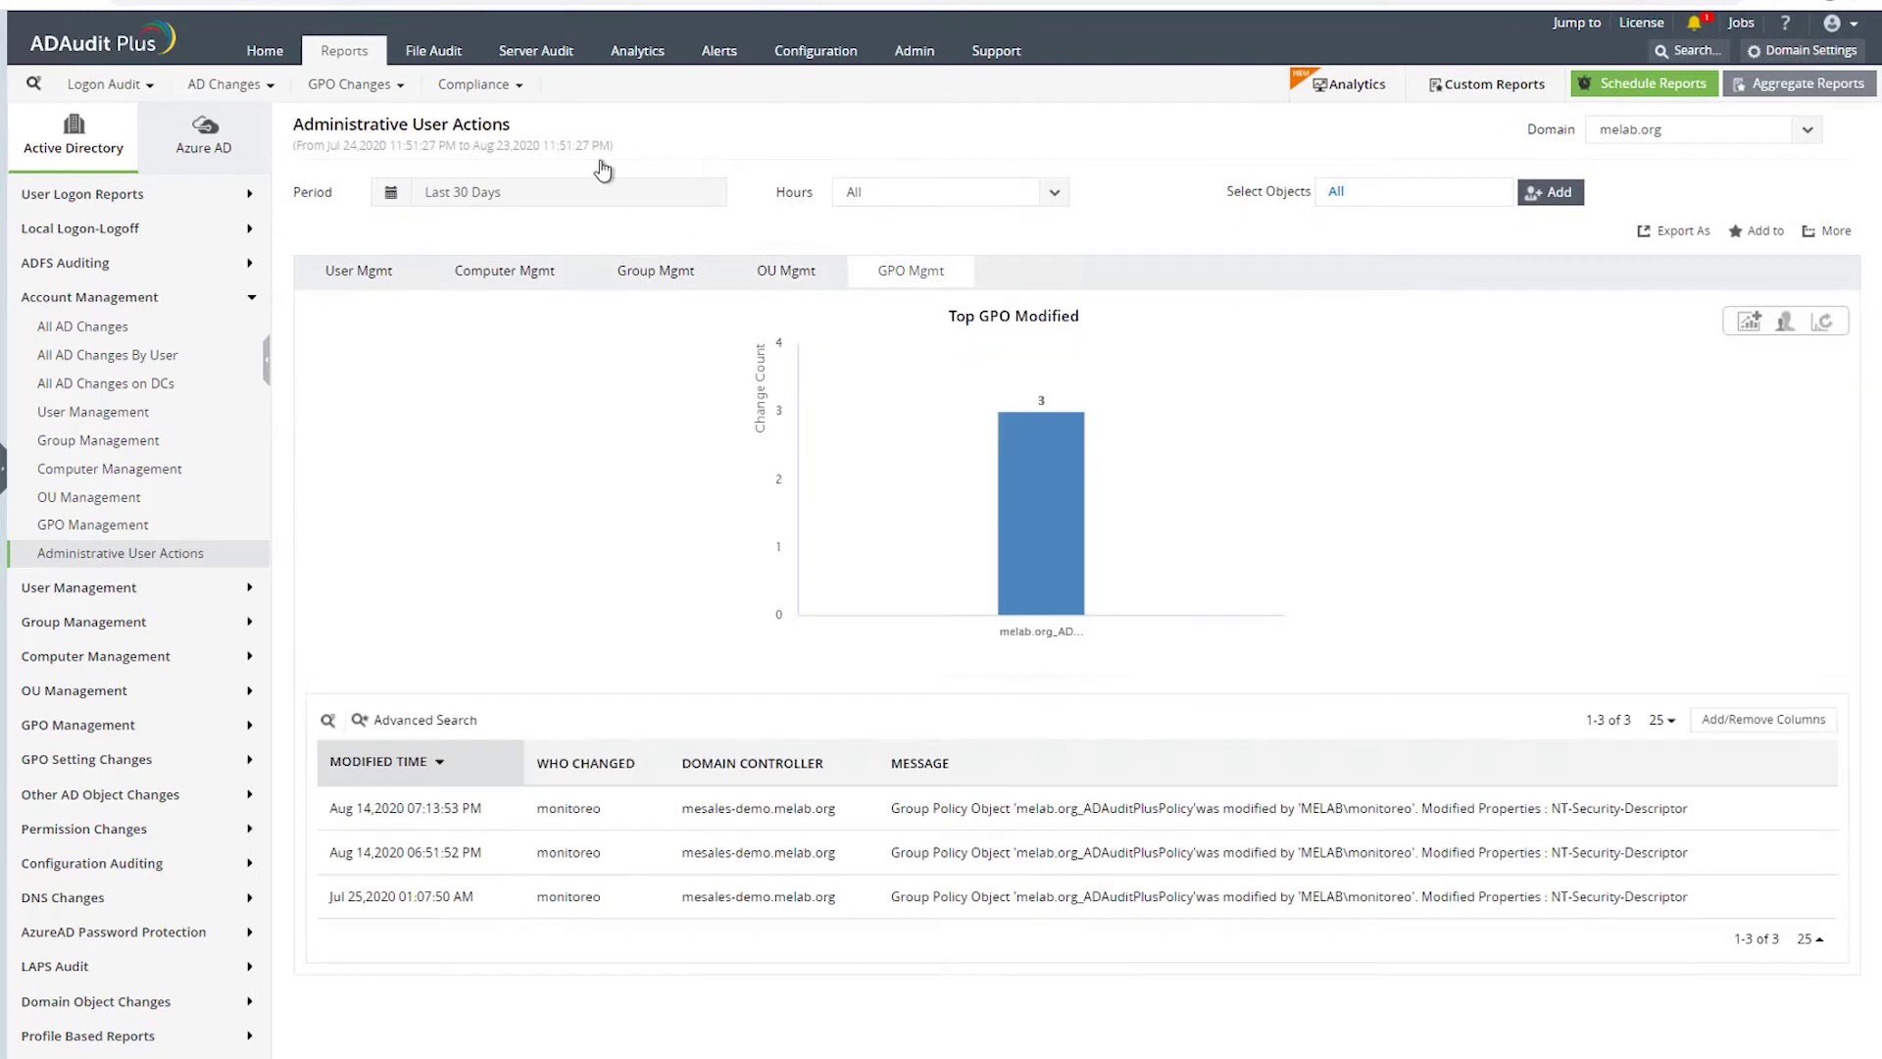
{"action": "left_click", "coordinate": [519, 93]}
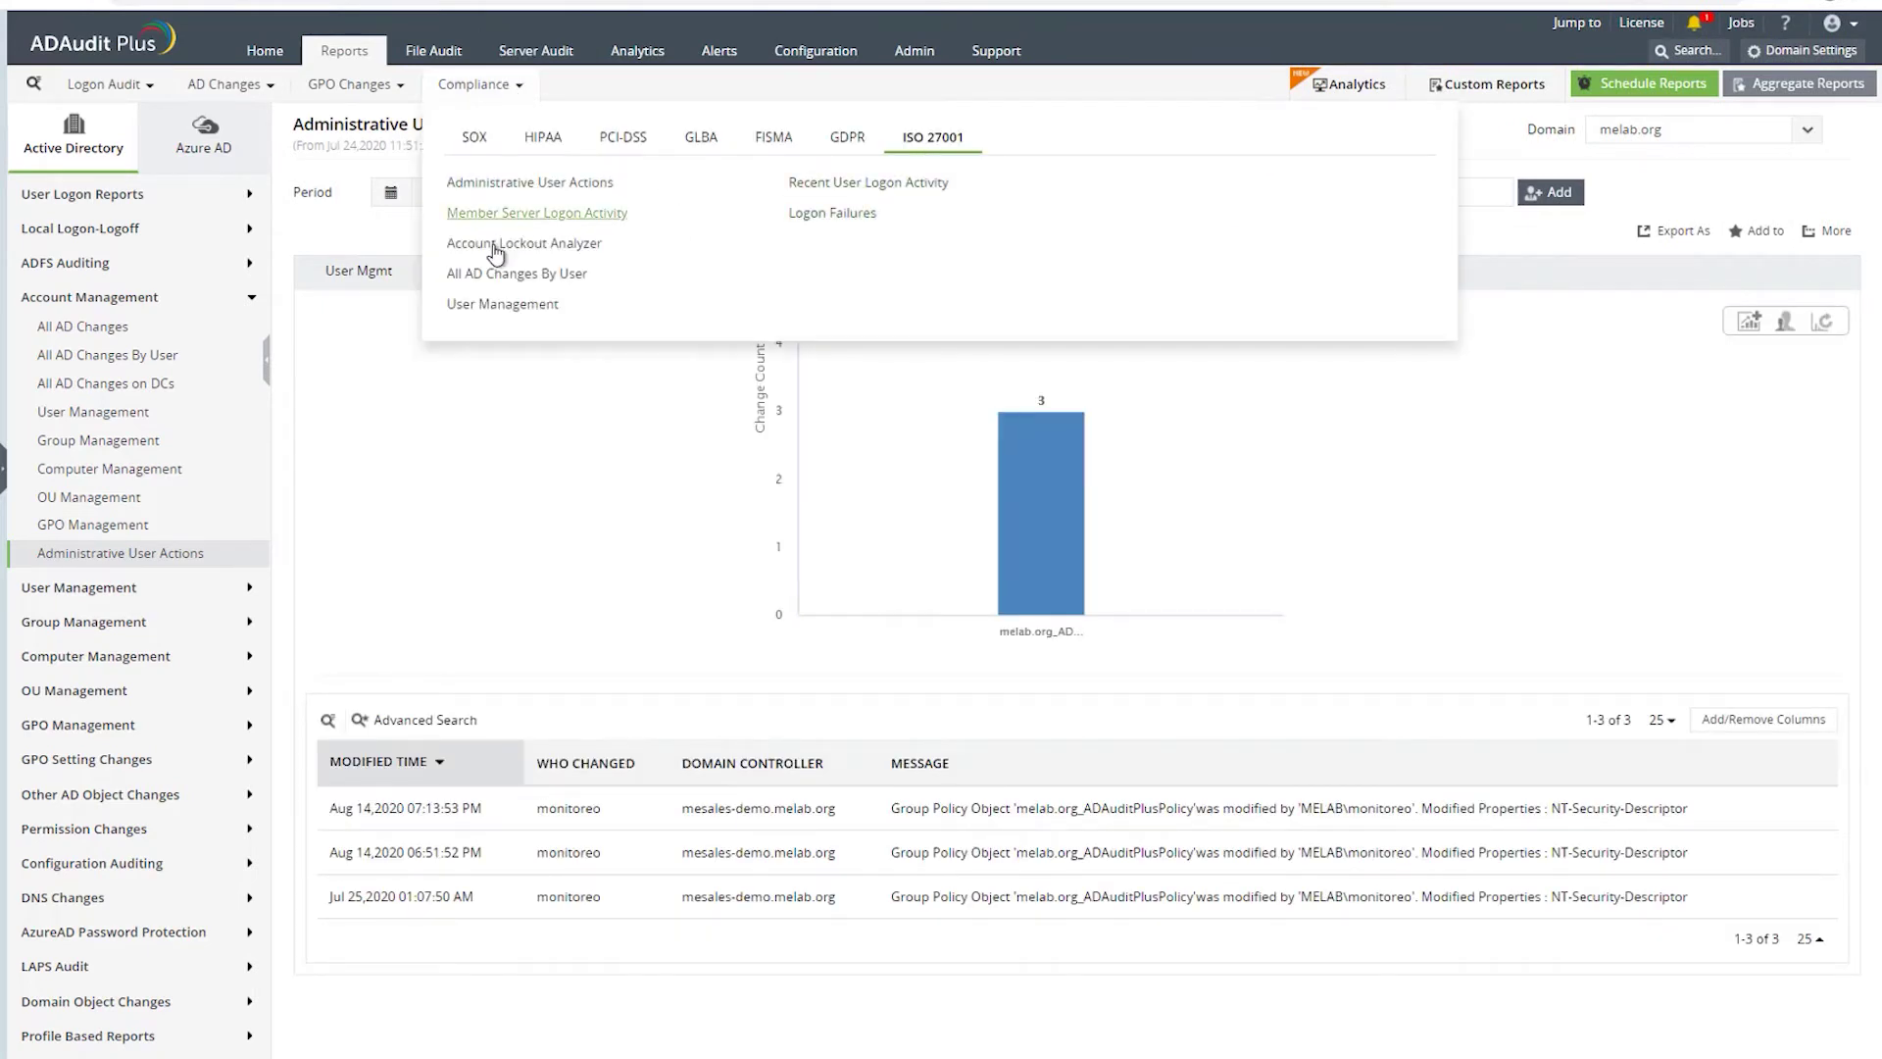
{"action": "left_click", "coordinate": [1251, 444]}
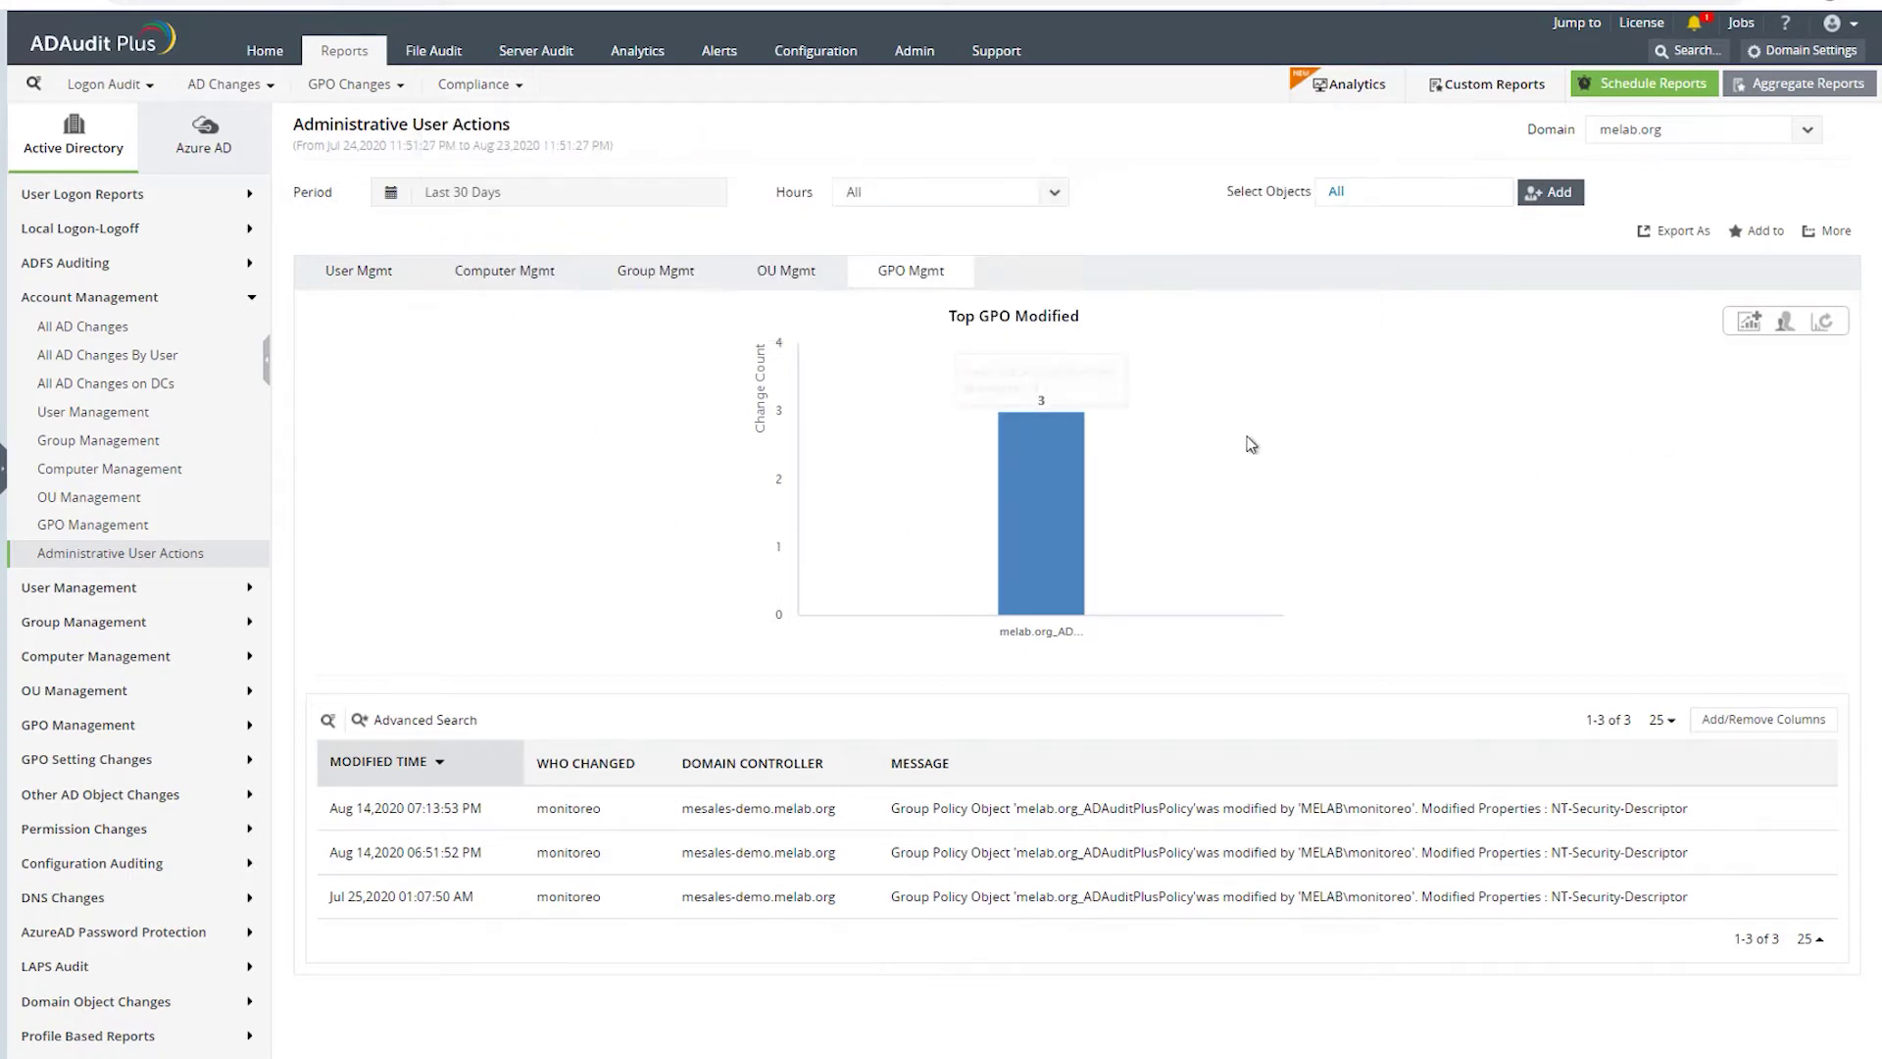
{"action": "left_click", "coordinate": [359, 271]}
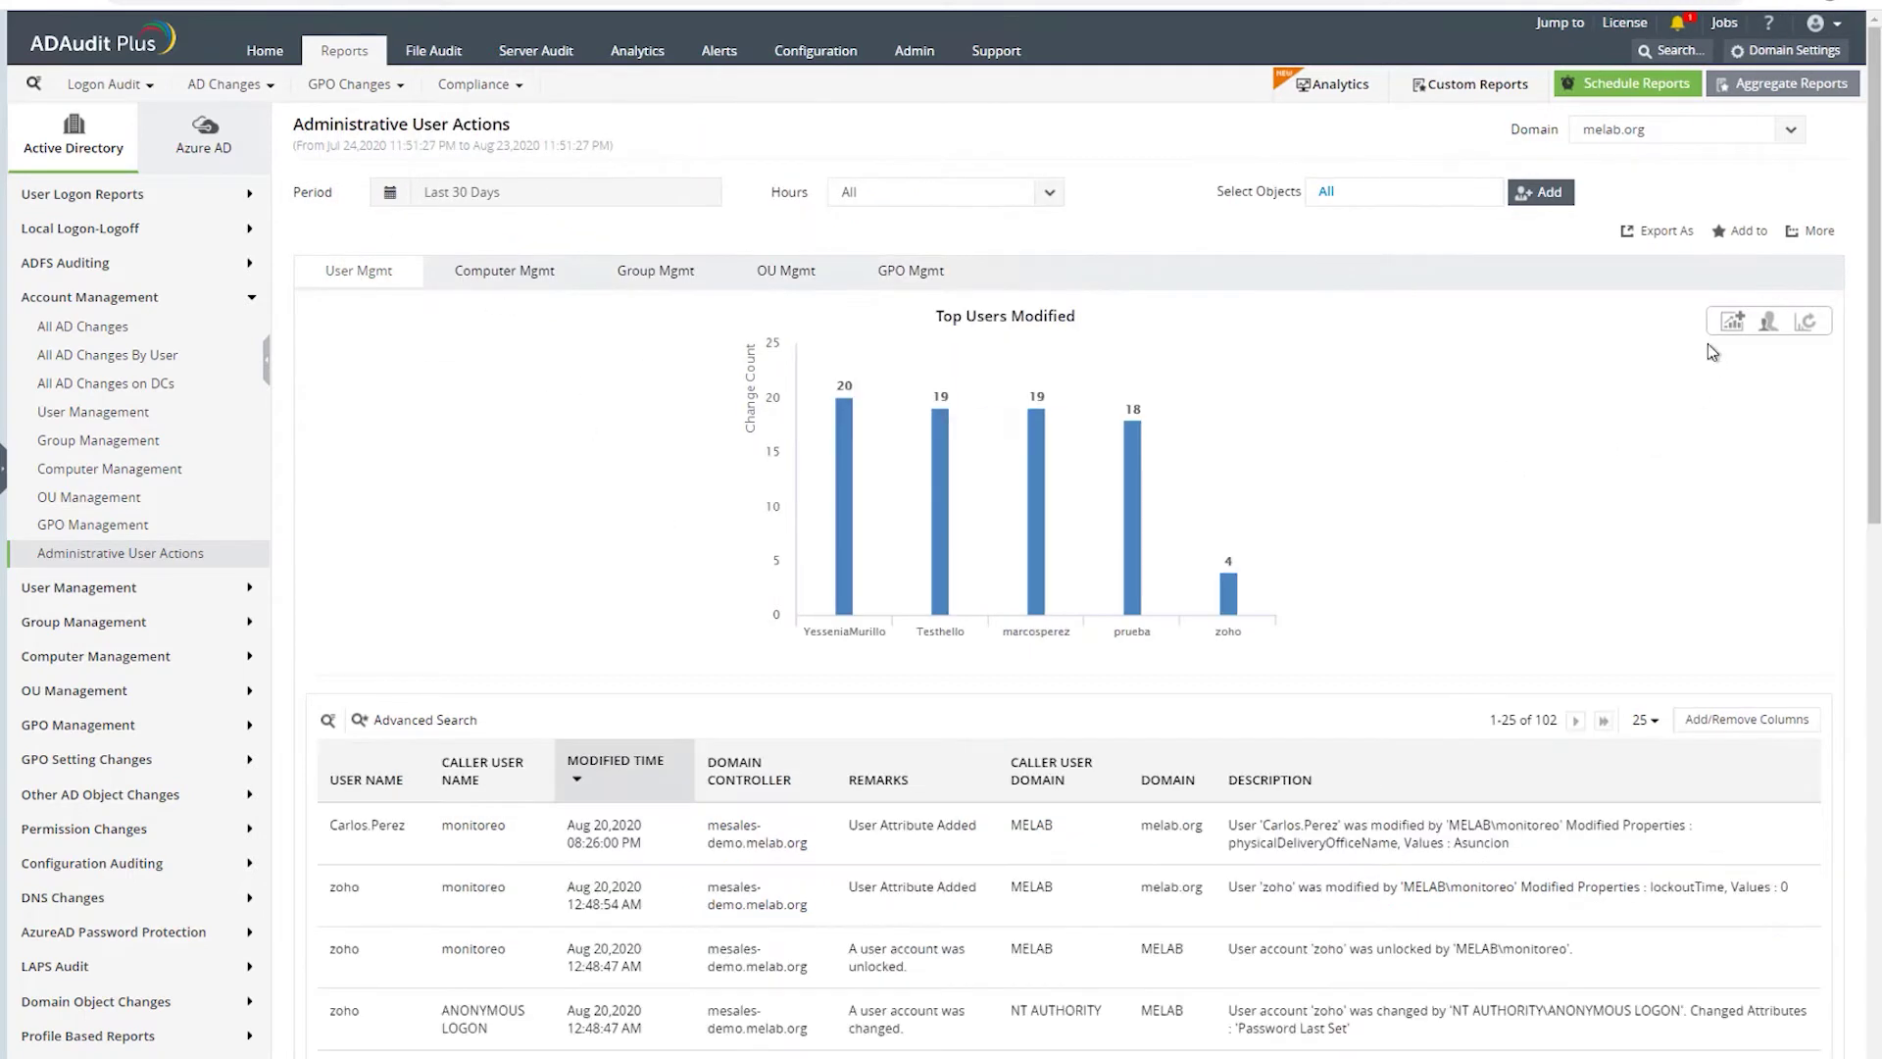
{"action": "left_click", "coordinate": [1657, 231]}
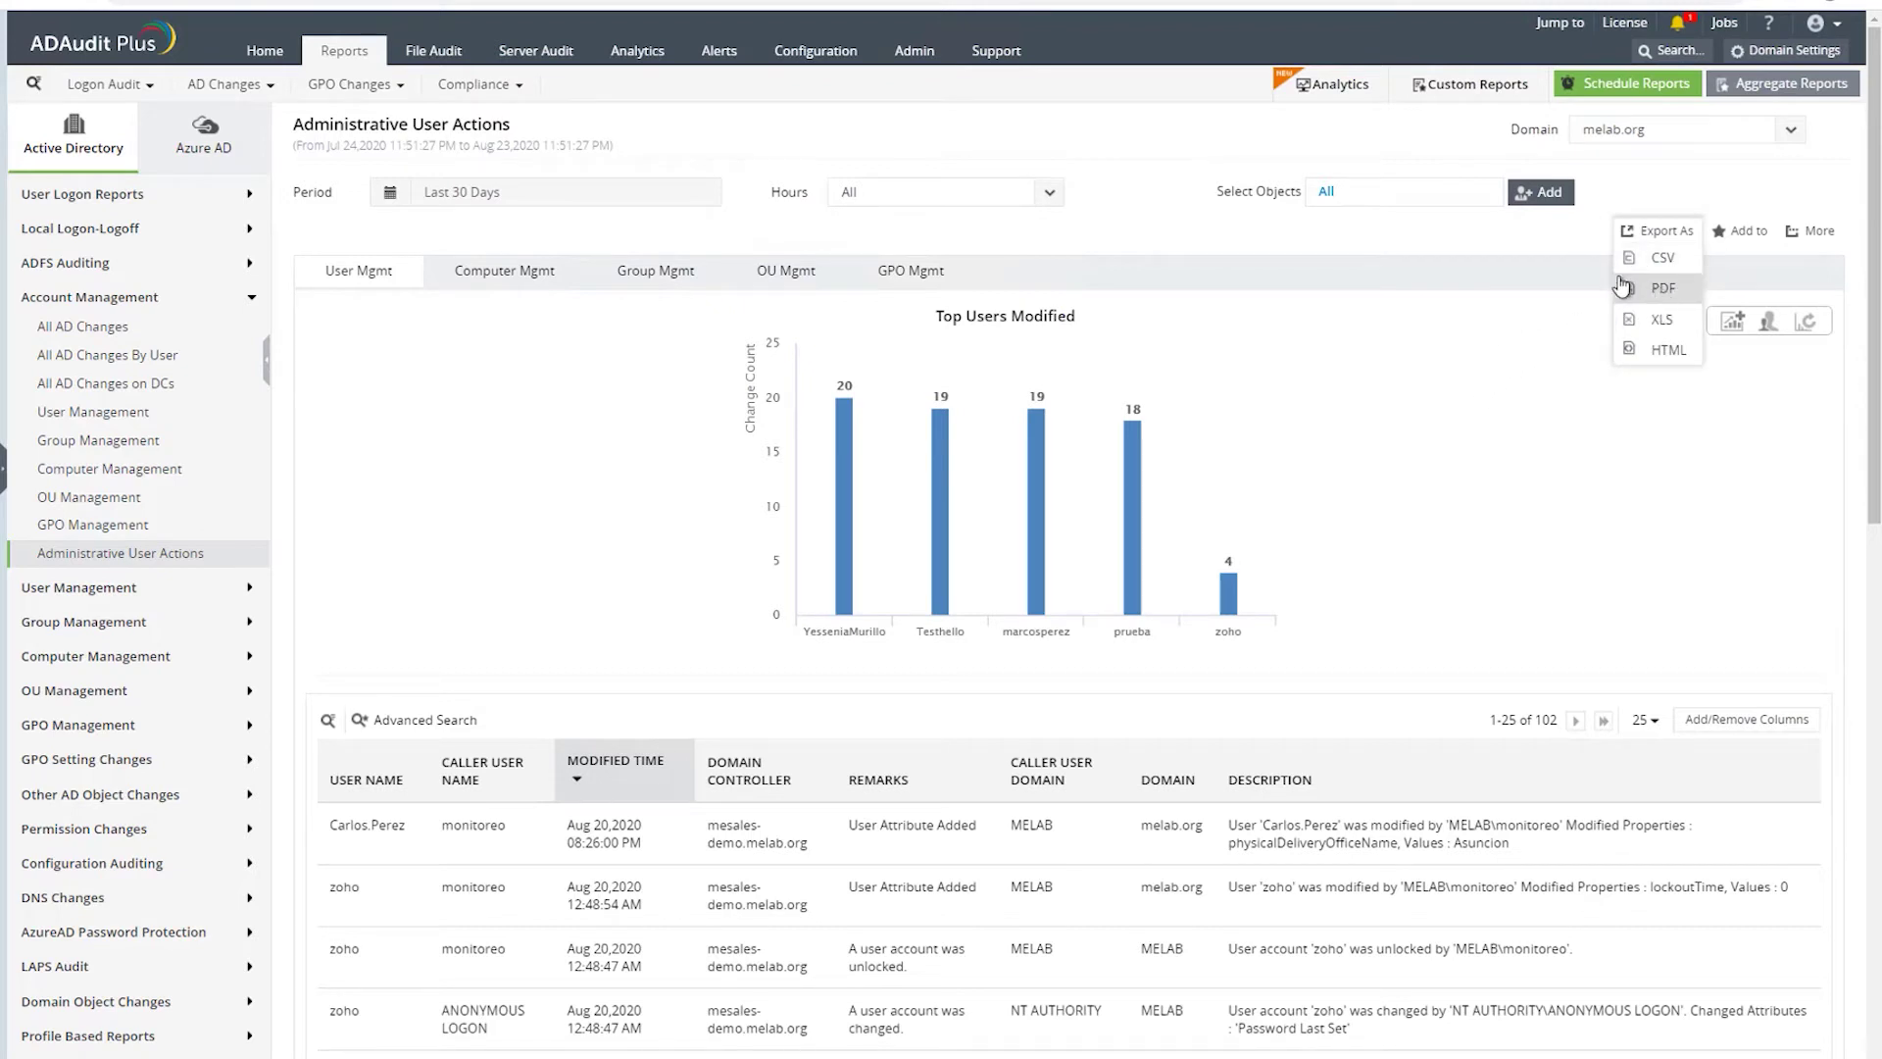
{"action": "left_click", "coordinate": [1376, 195]}
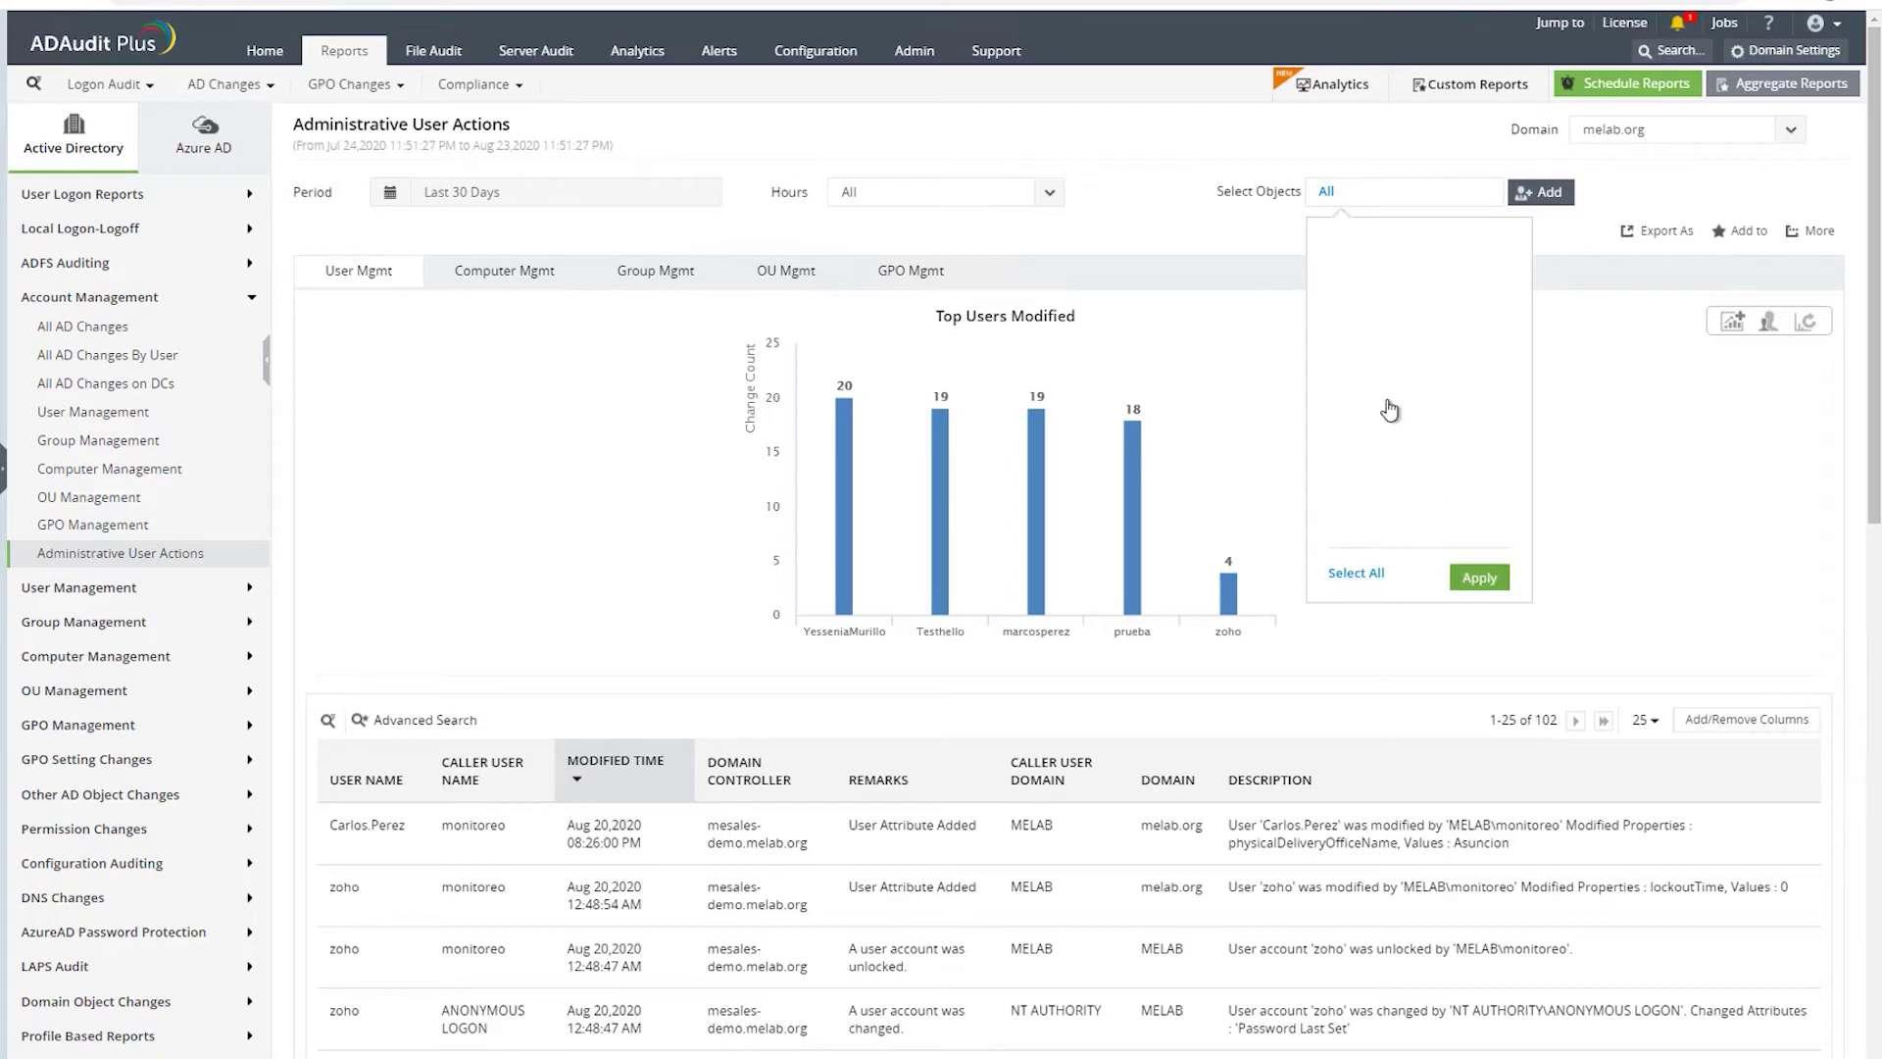
{"action": "left_click", "coordinate": [1541, 193]}
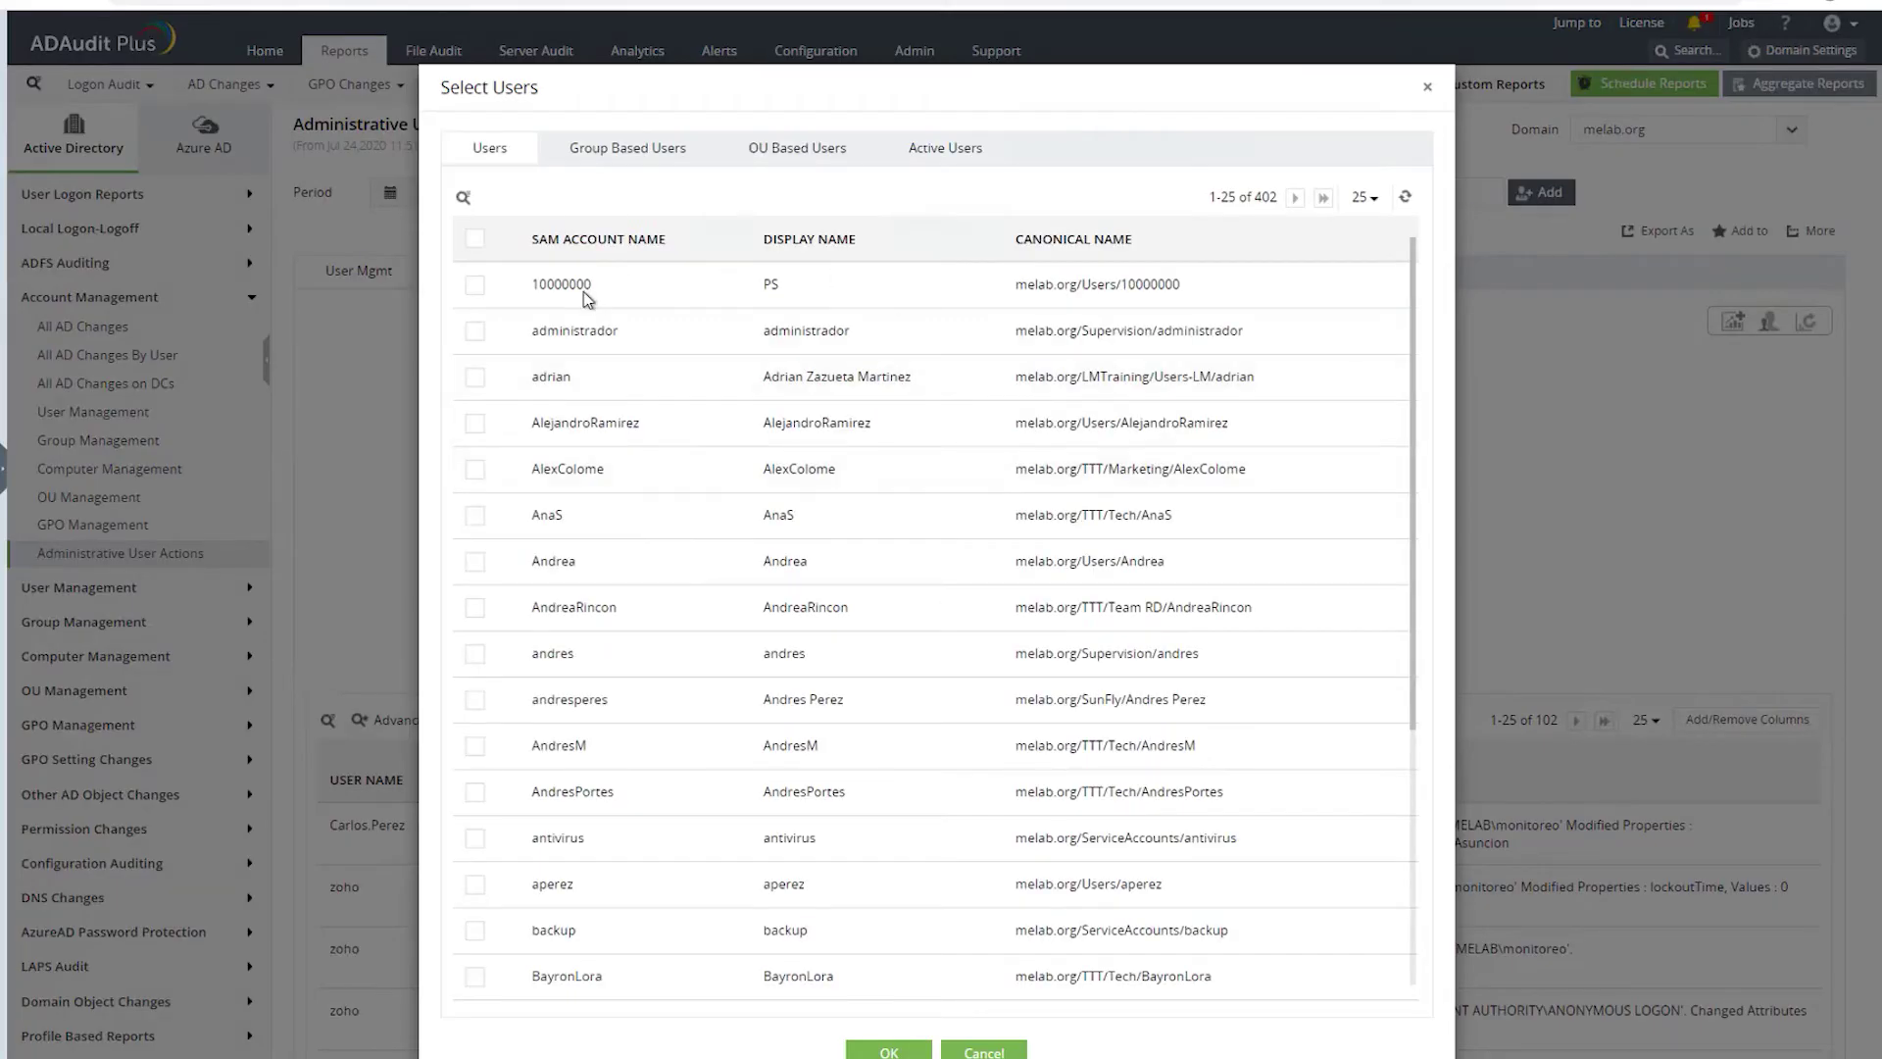
{"action": "left_click", "coordinate": [477, 334]}
{"action": "scroll", "coordinate": [475, 627], "scroll_direction": "down", "scroll_amount": 2}
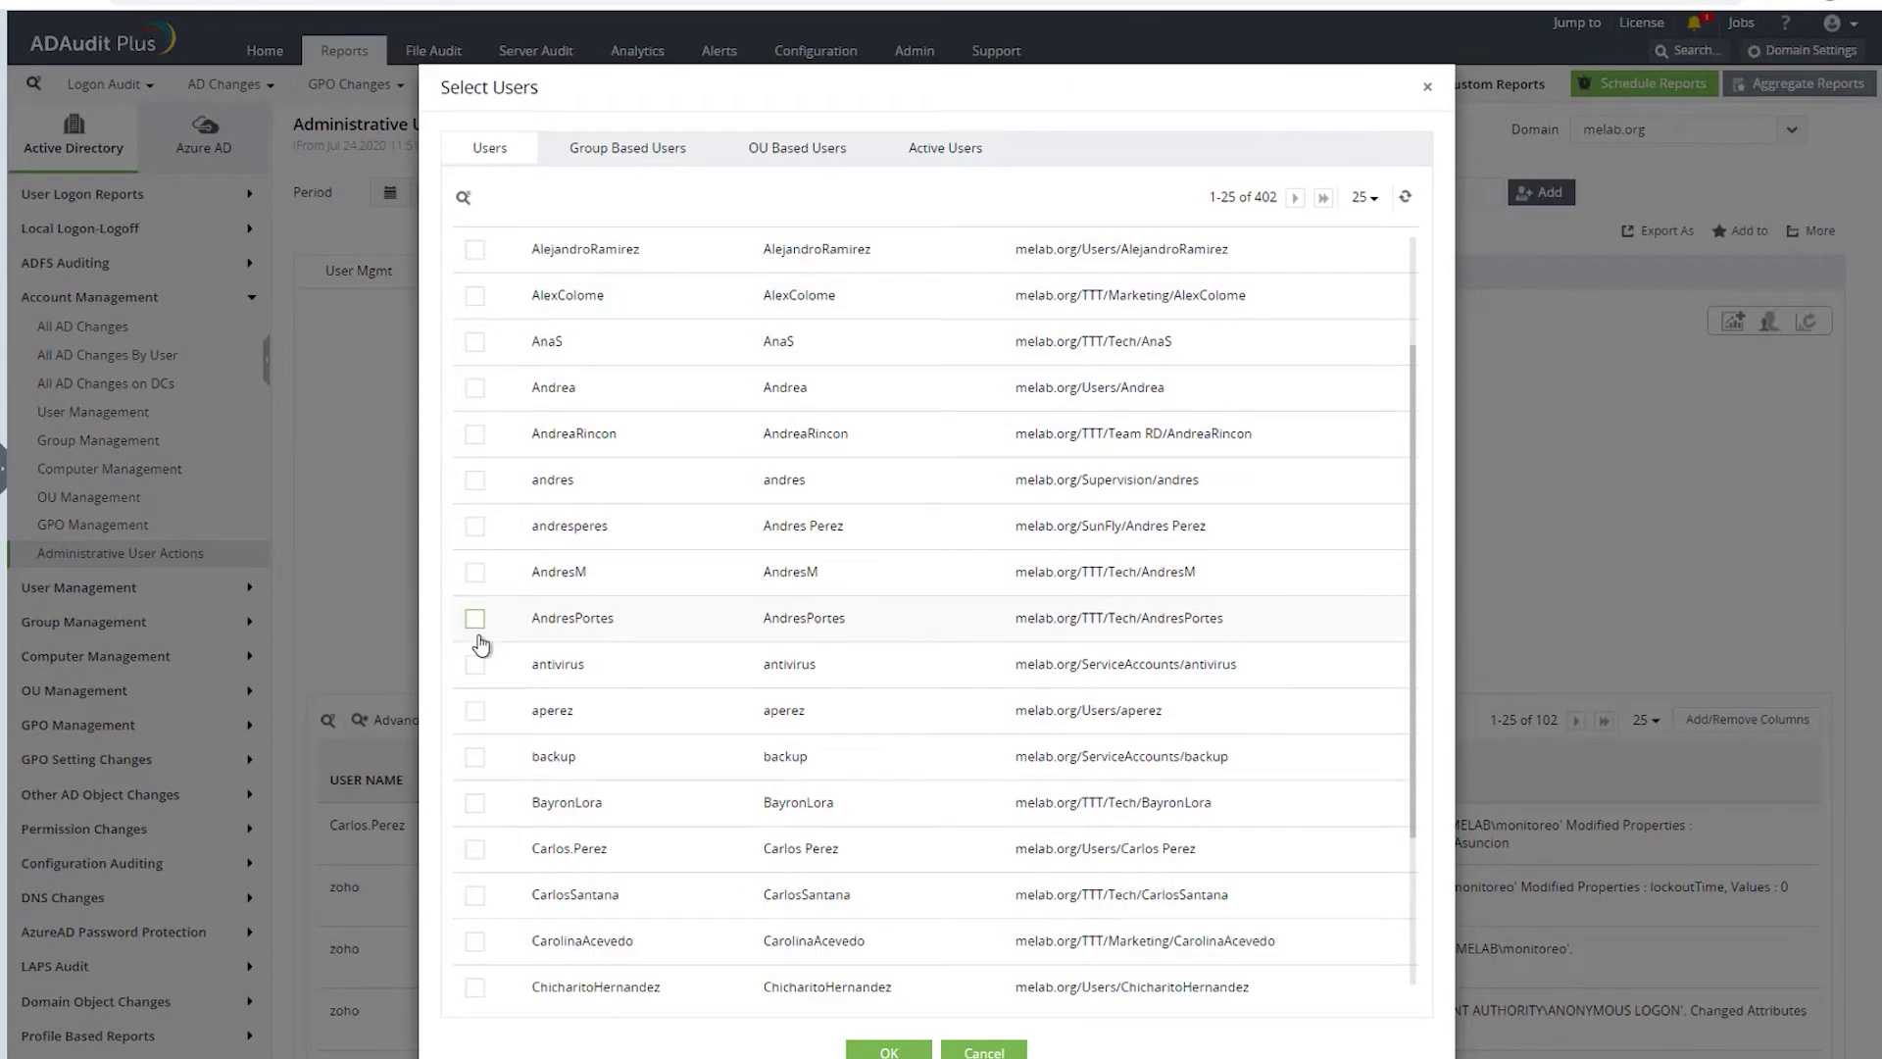
{"action": "left_click", "coordinate": [475, 849]}
{"action": "left_click", "coordinate": [889, 1049]}
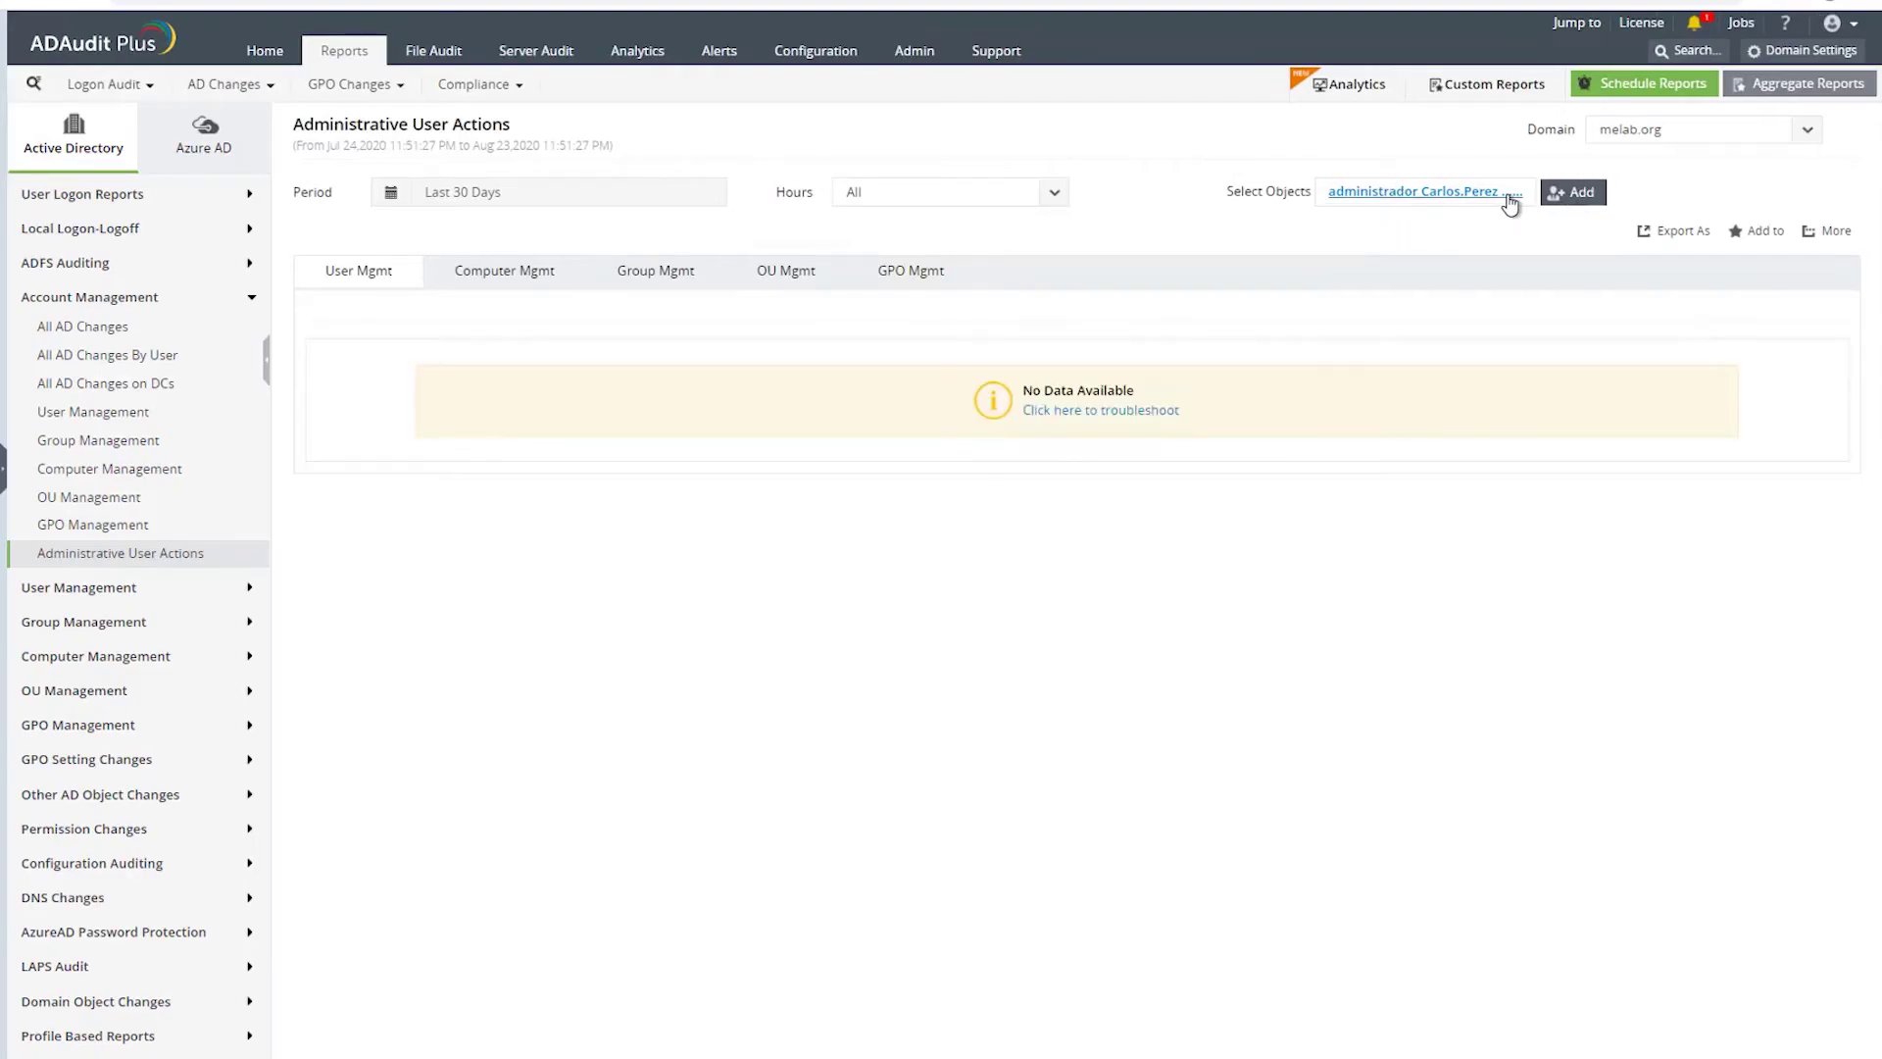
{"action": "left_click", "coordinate": [1390, 191]}
{"action": "left_click", "coordinate": [1365, 572]}
{"action": "left_click", "coordinate": [1489, 578]}
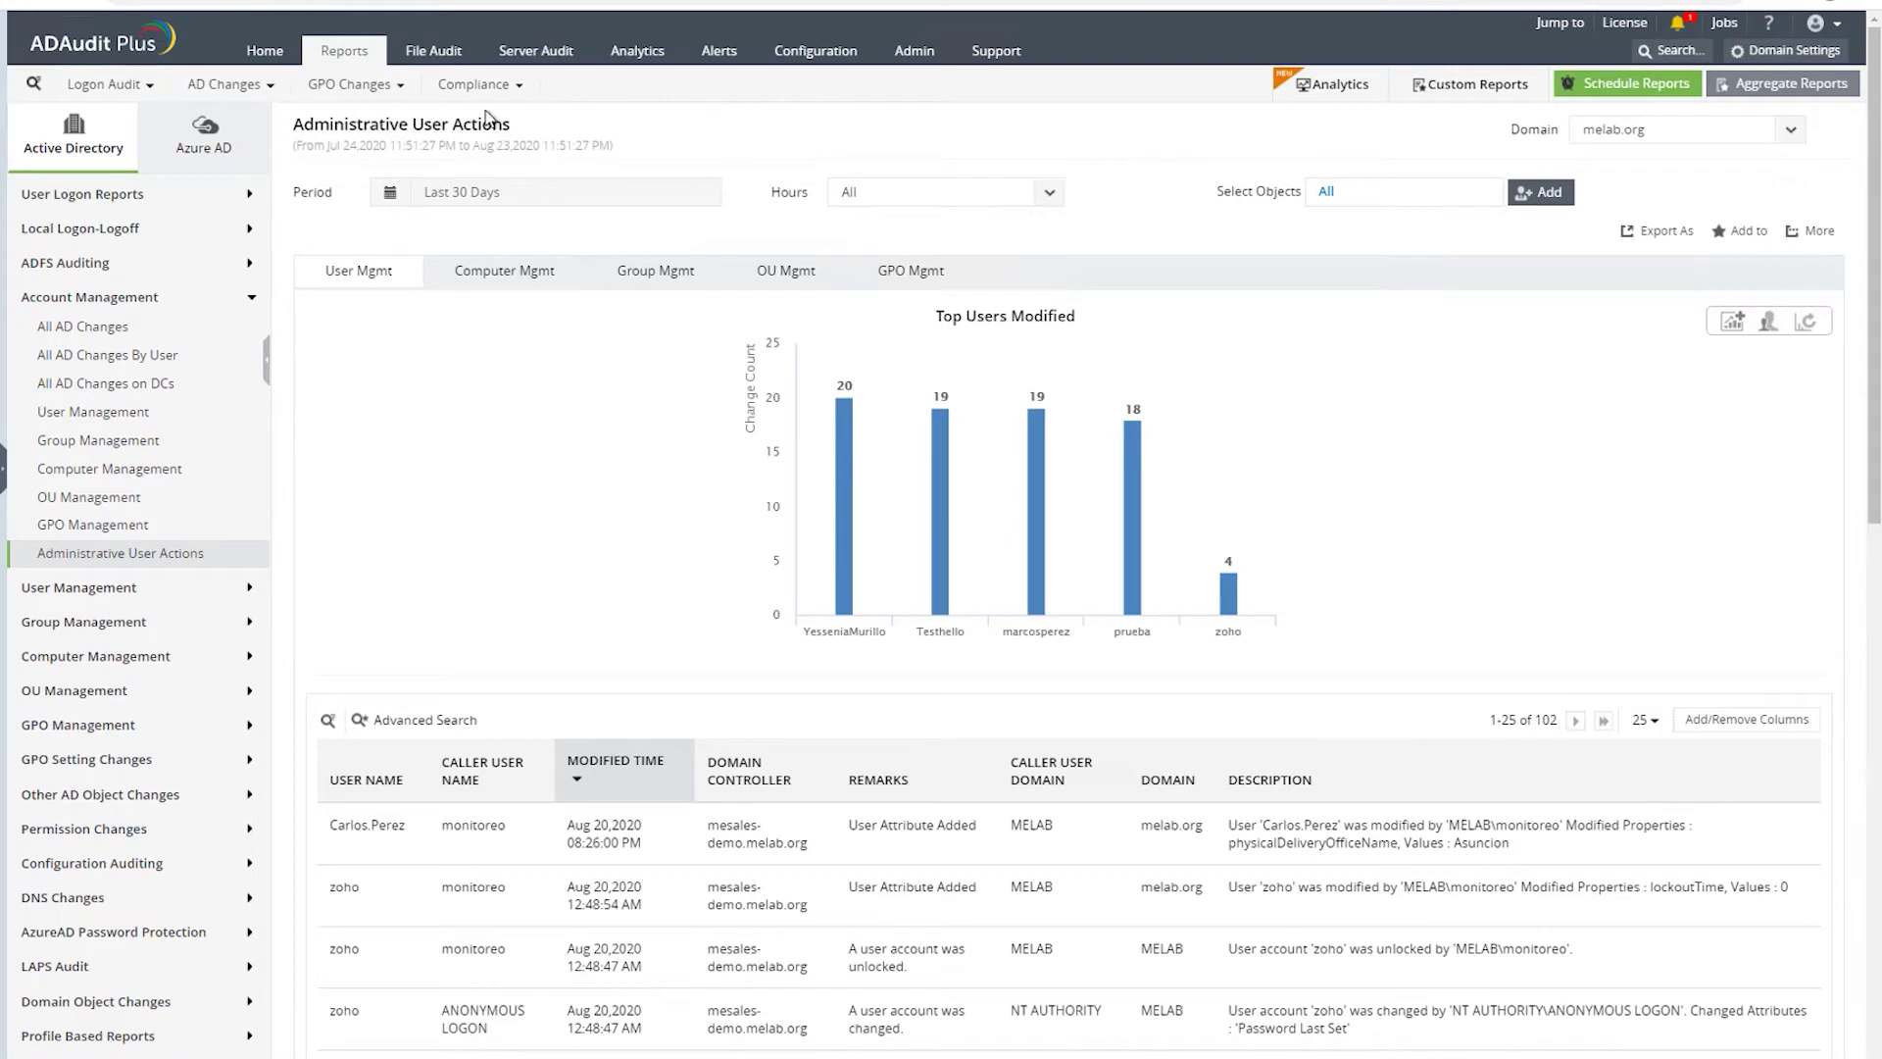
- Start adding Windows file server mesales-demo23 from the File Audit section
{"action": "left_click", "coordinate": [432, 52]}
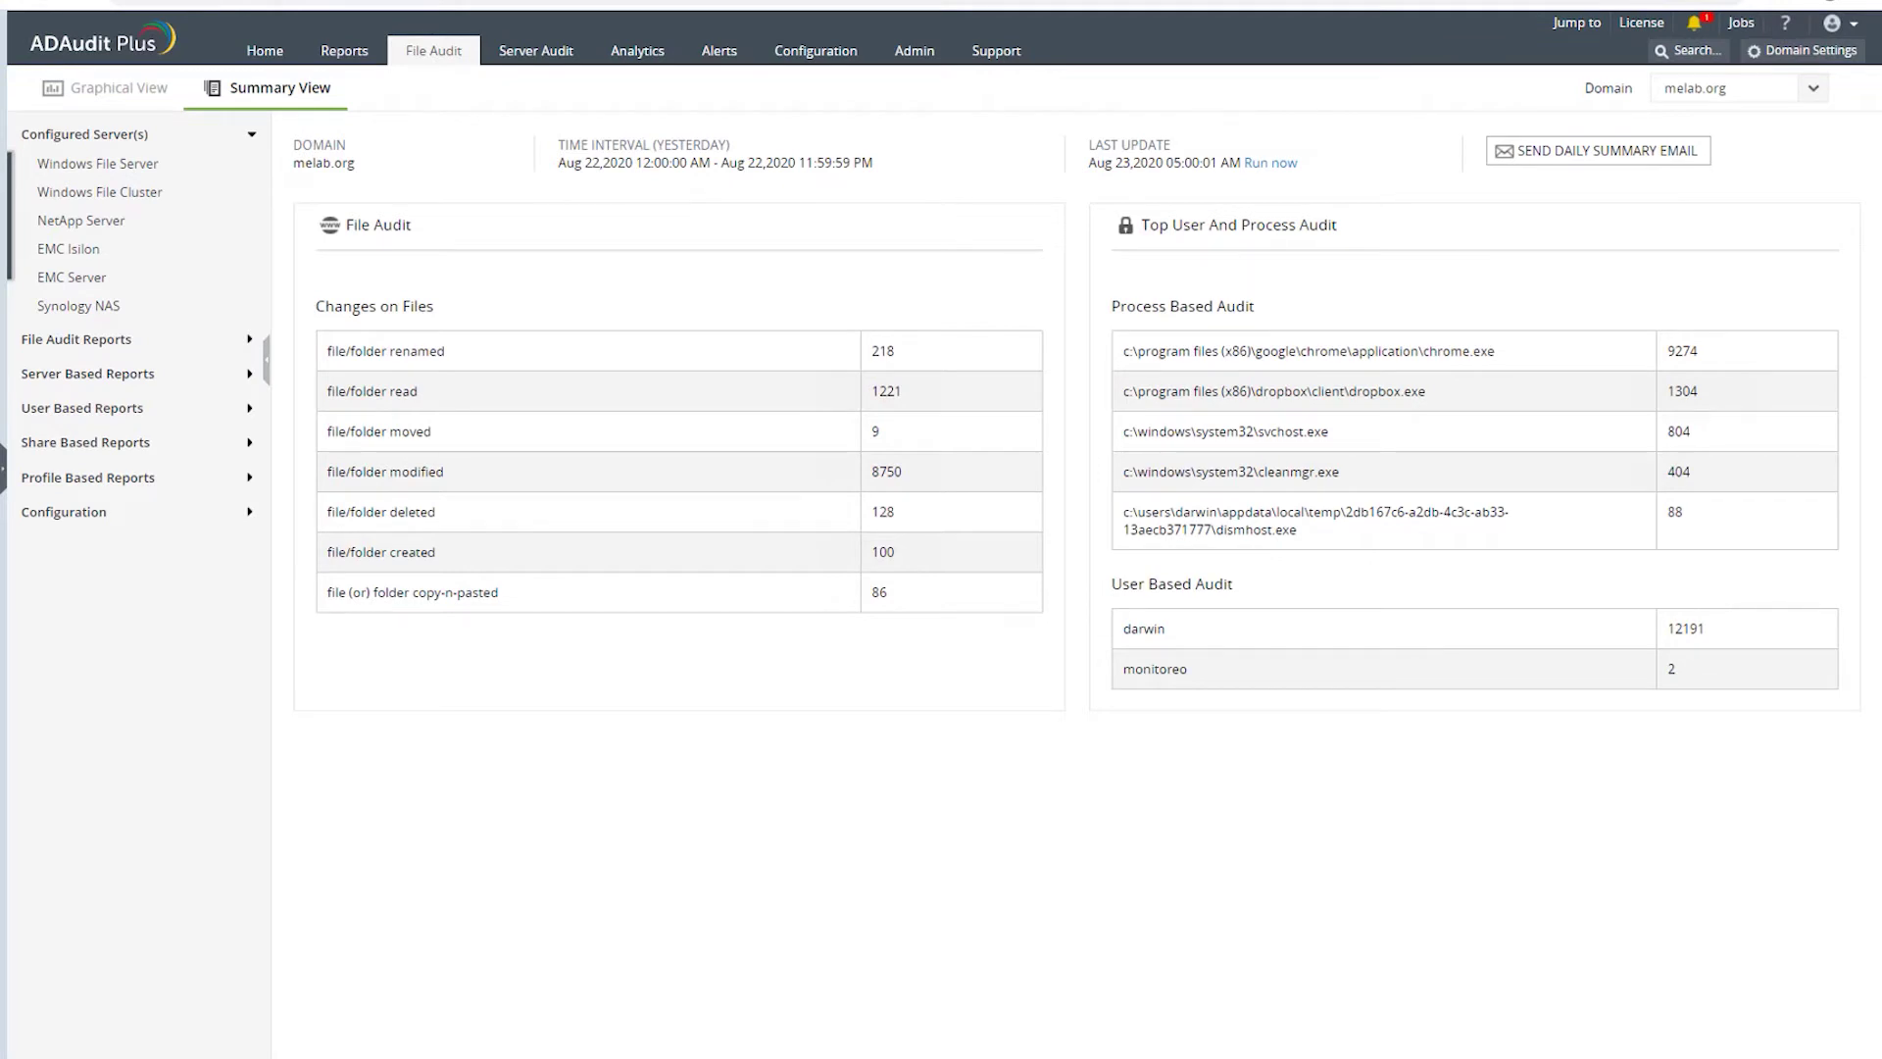
{"action": "left_click", "coordinate": [98, 167]}
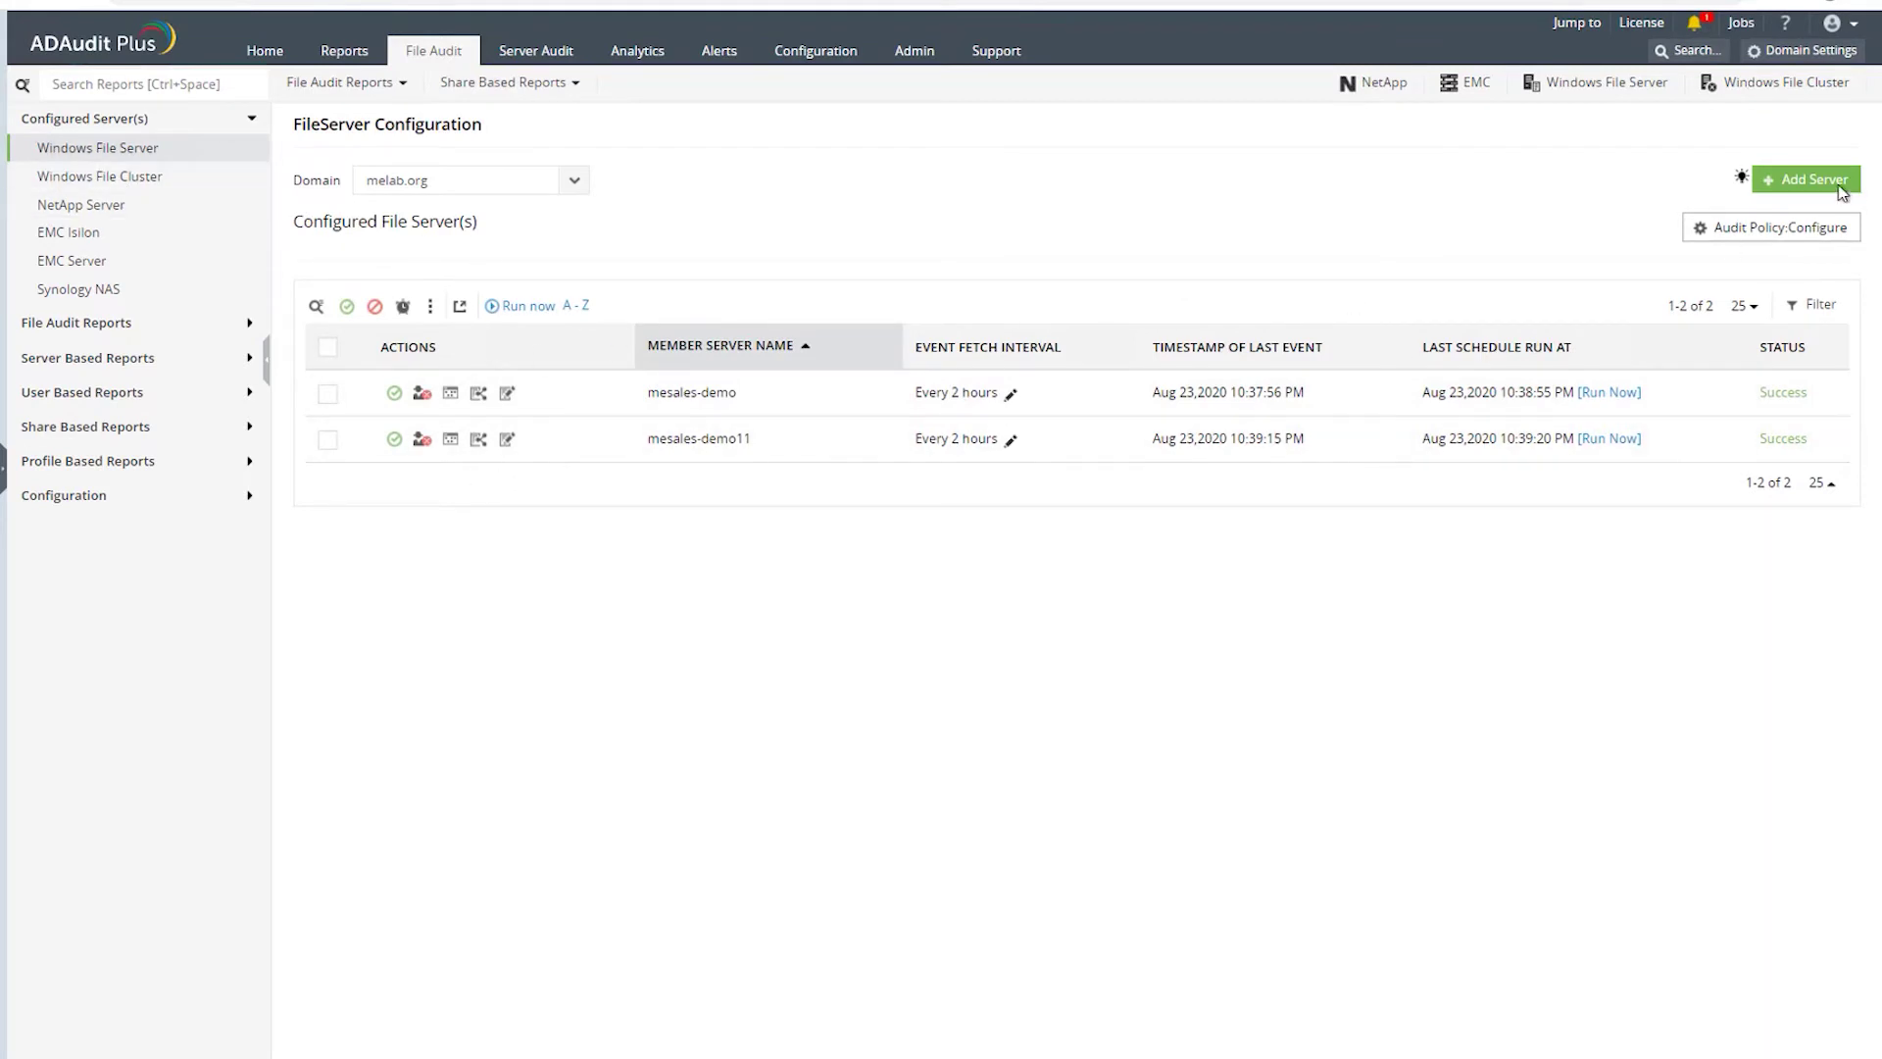
{"action": "left_click", "coordinate": [1807, 179]}
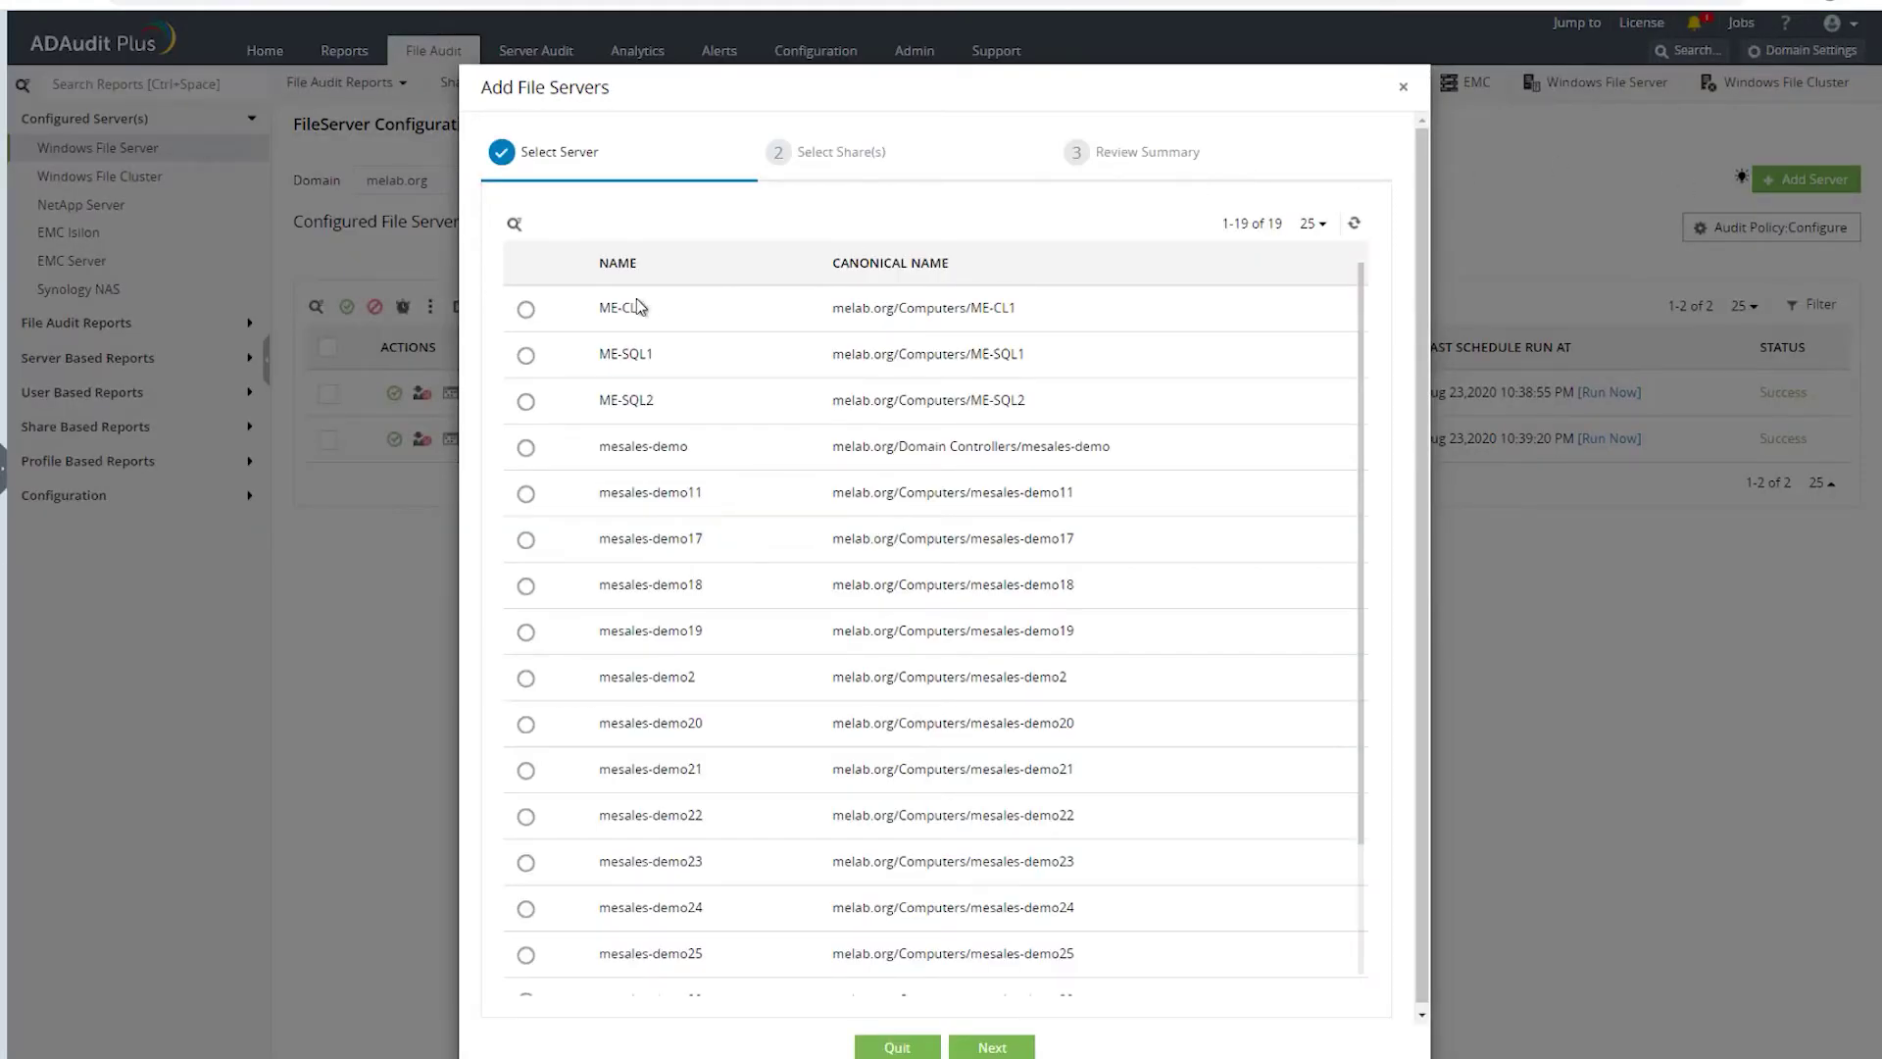
{"action": "scroll", "coordinate": [538, 390], "scroll_direction": "down", "scroll_amount": 2}
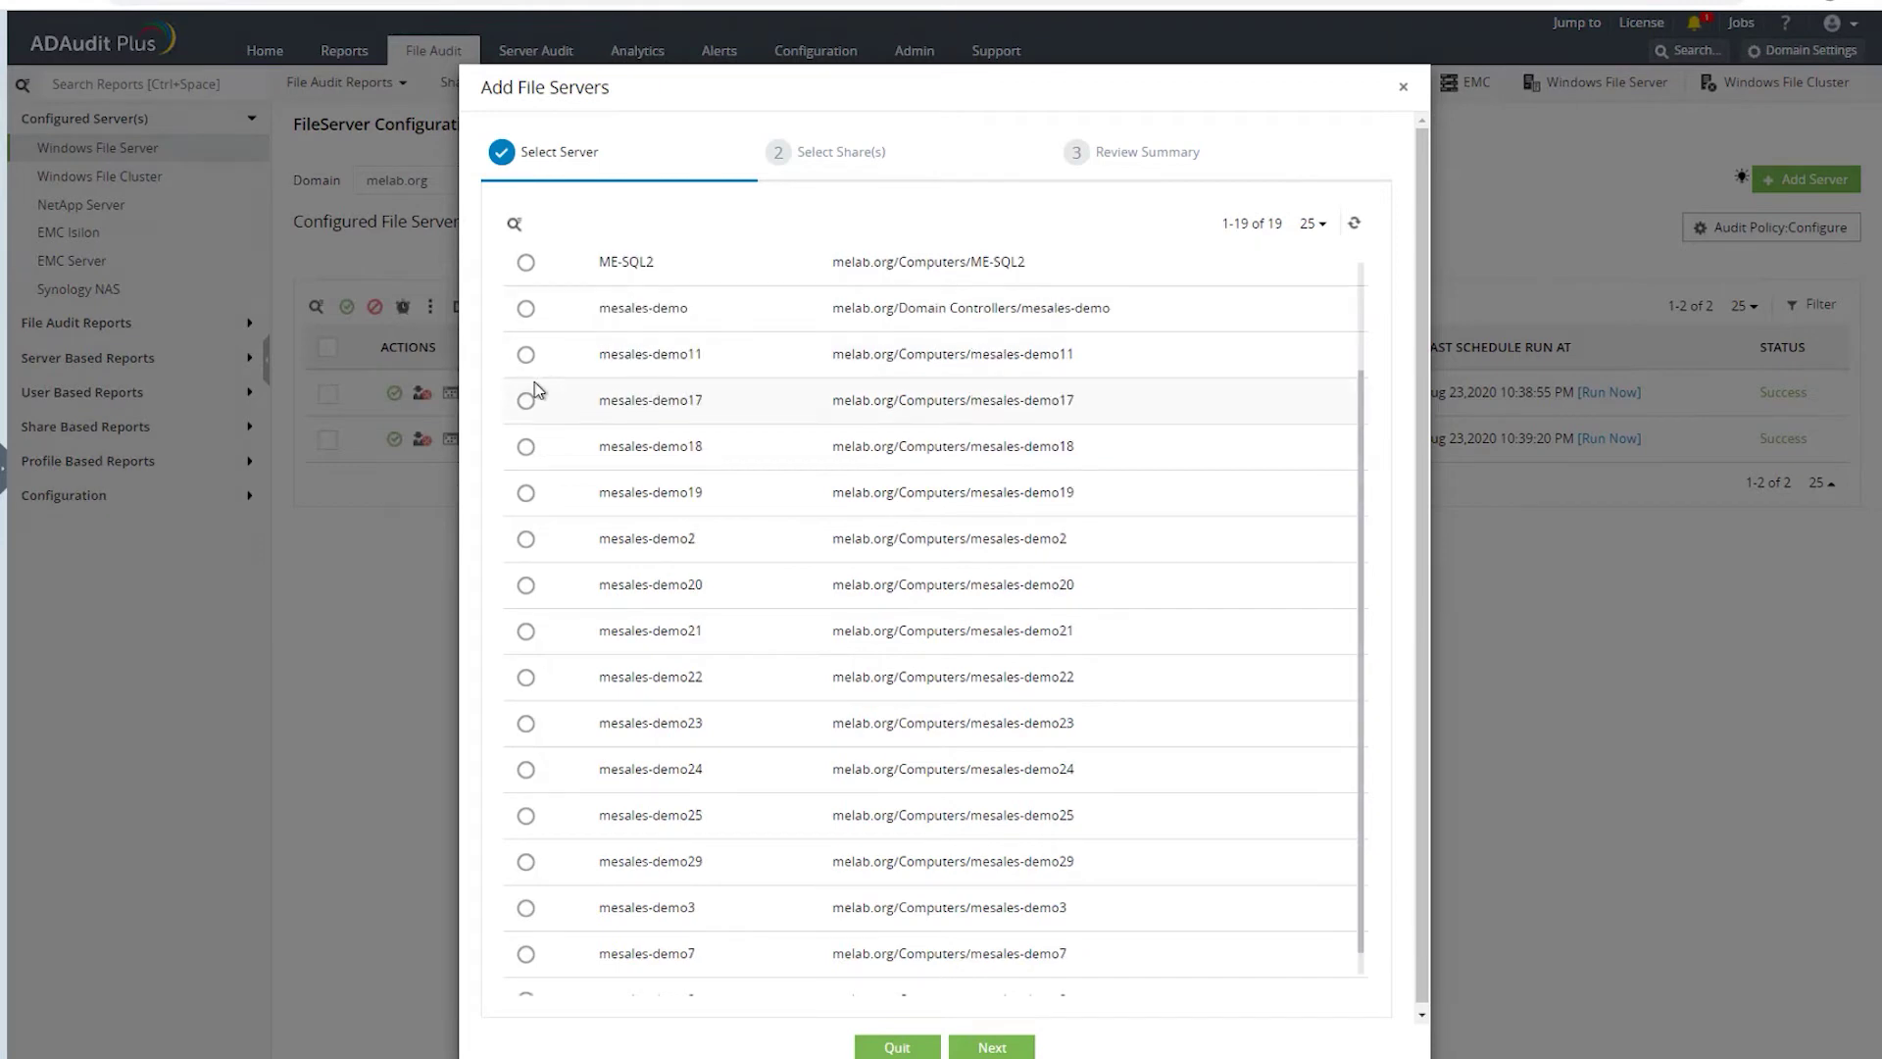
{"action": "scroll", "coordinate": [533, 390], "scroll_direction": "down", "scroll_amount": 1}
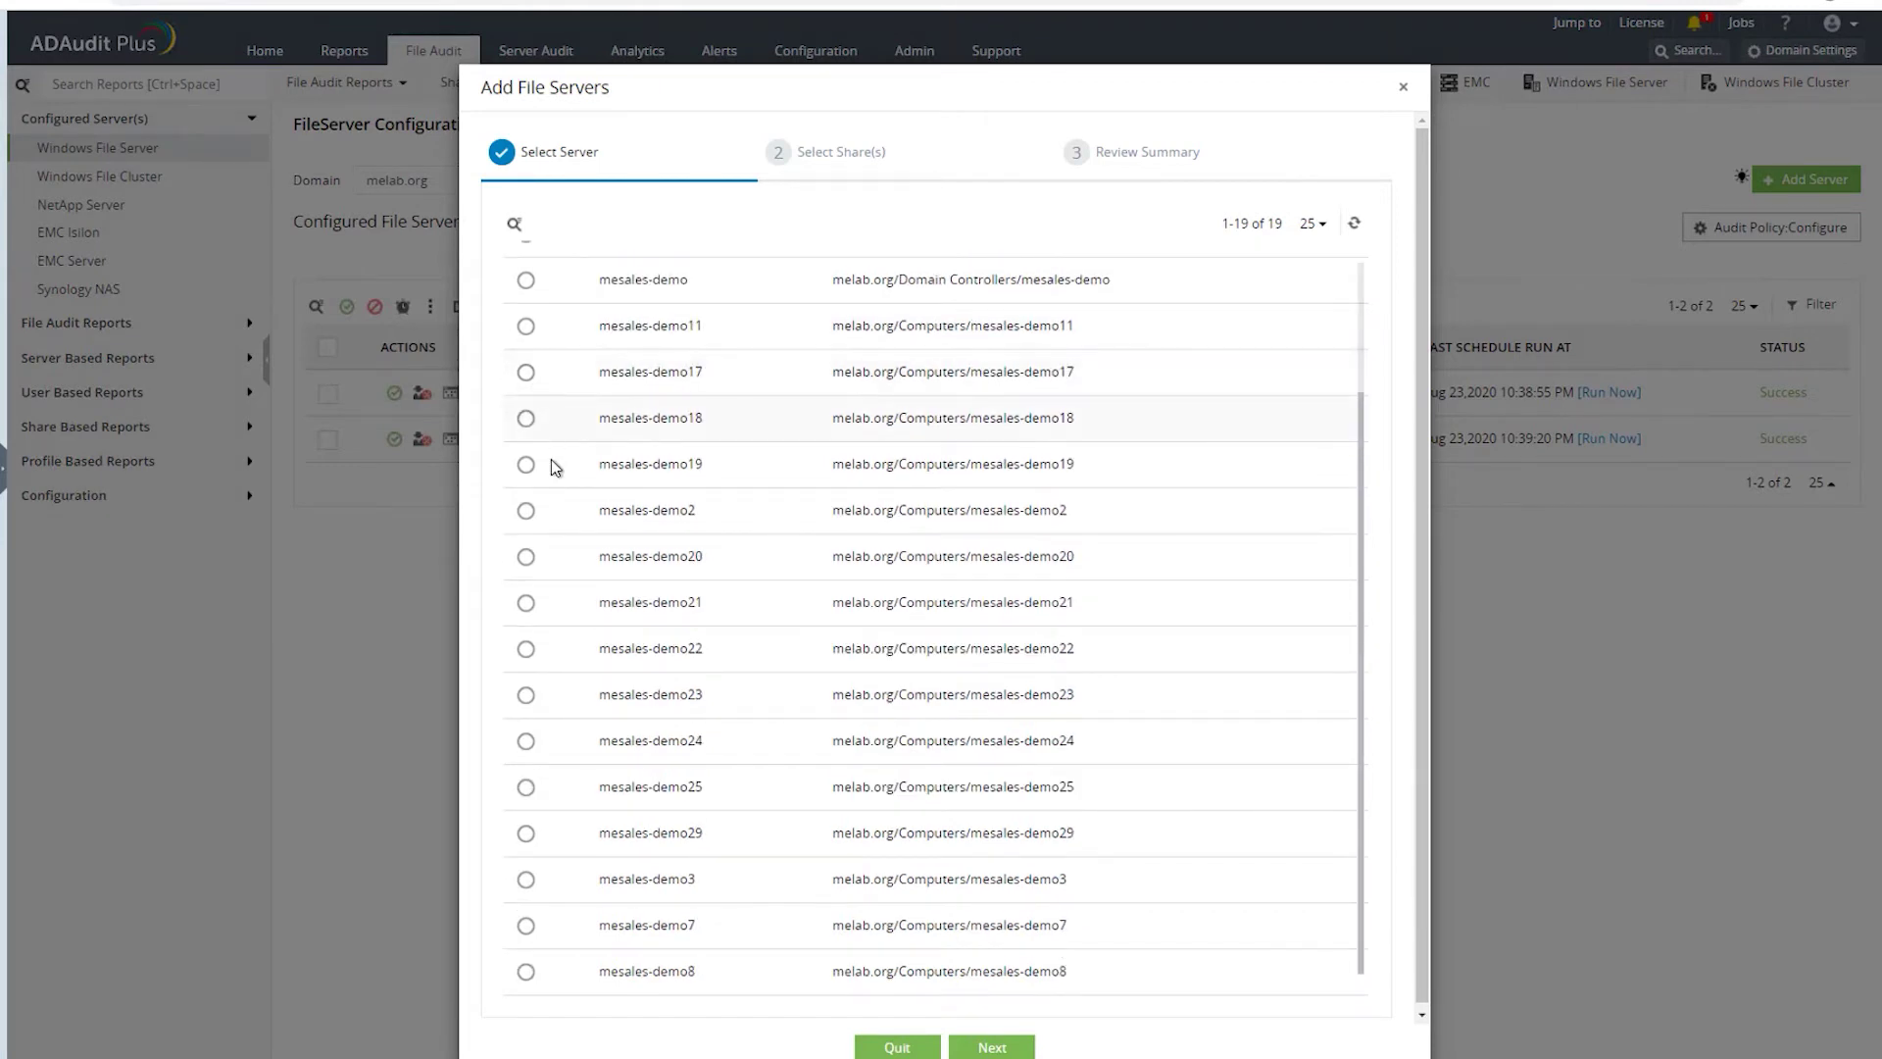
{"action": "left_click", "coordinate": [530, 697]}
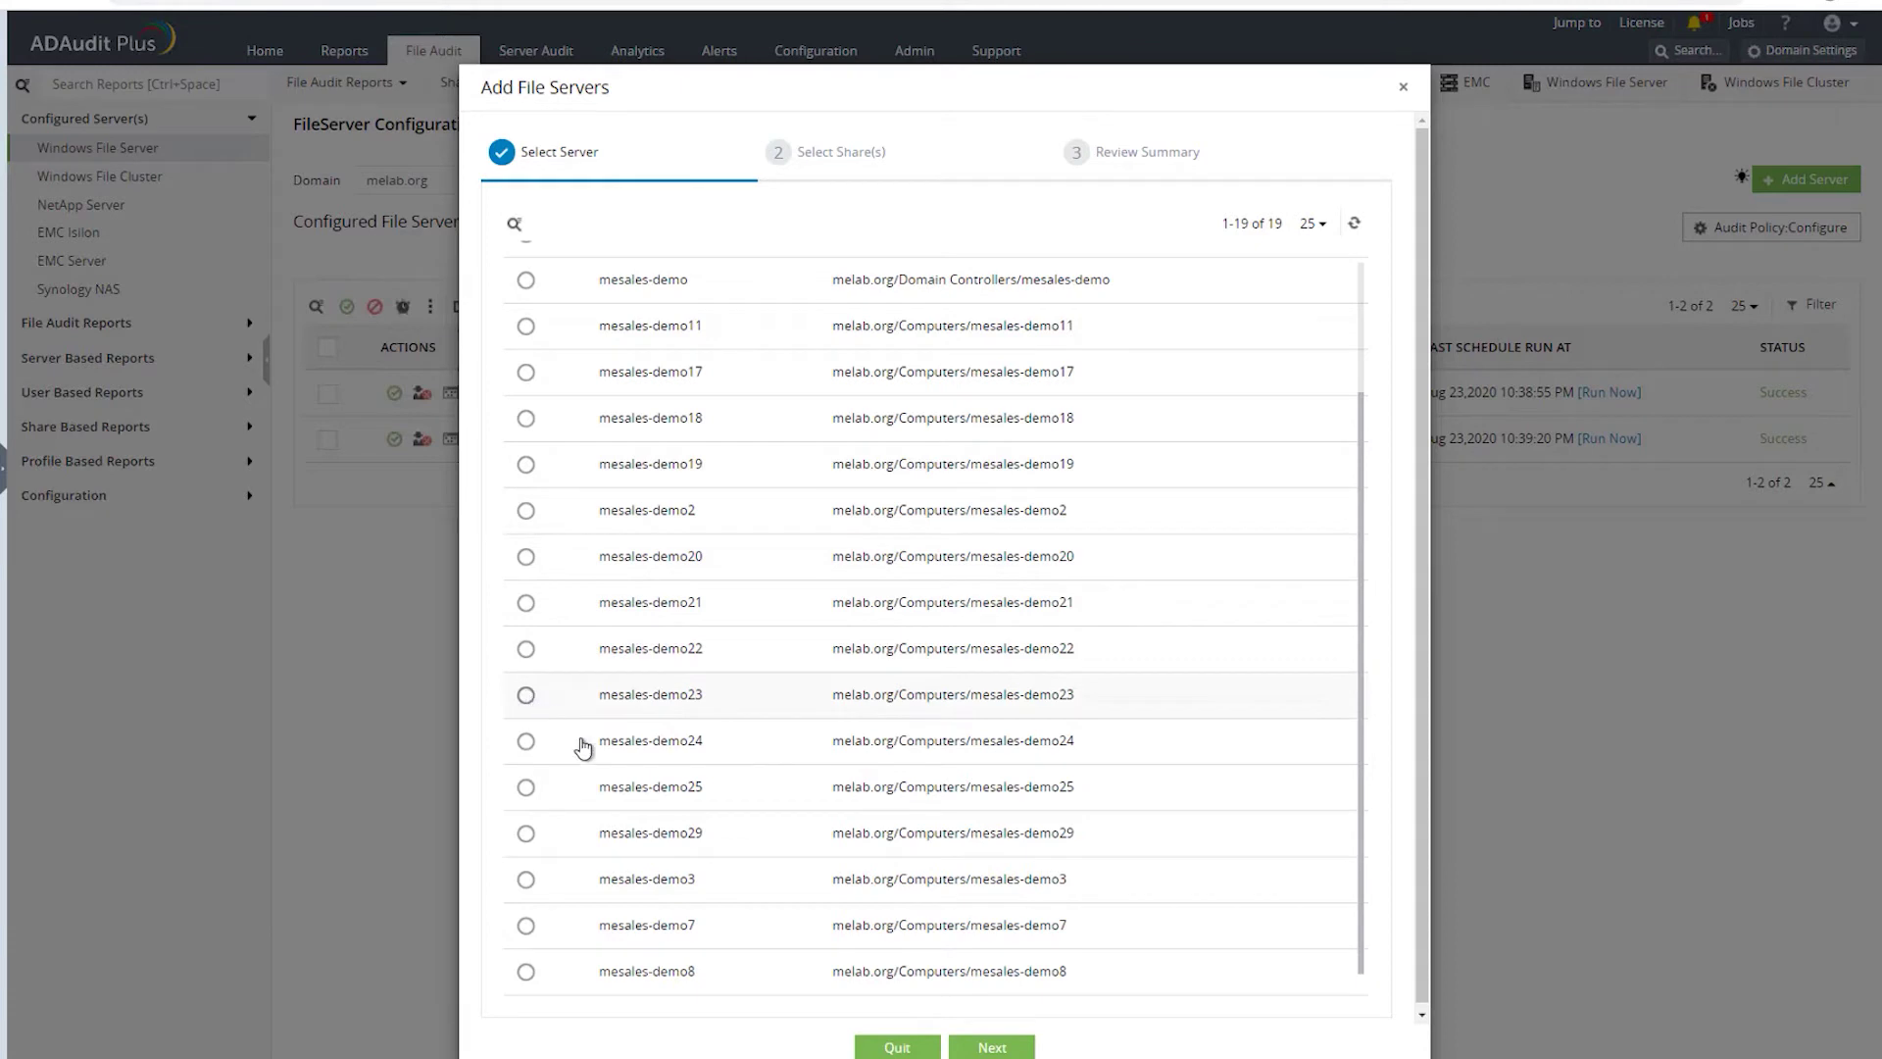
{"action": "left_click", "coordinate": [990, 1047]}
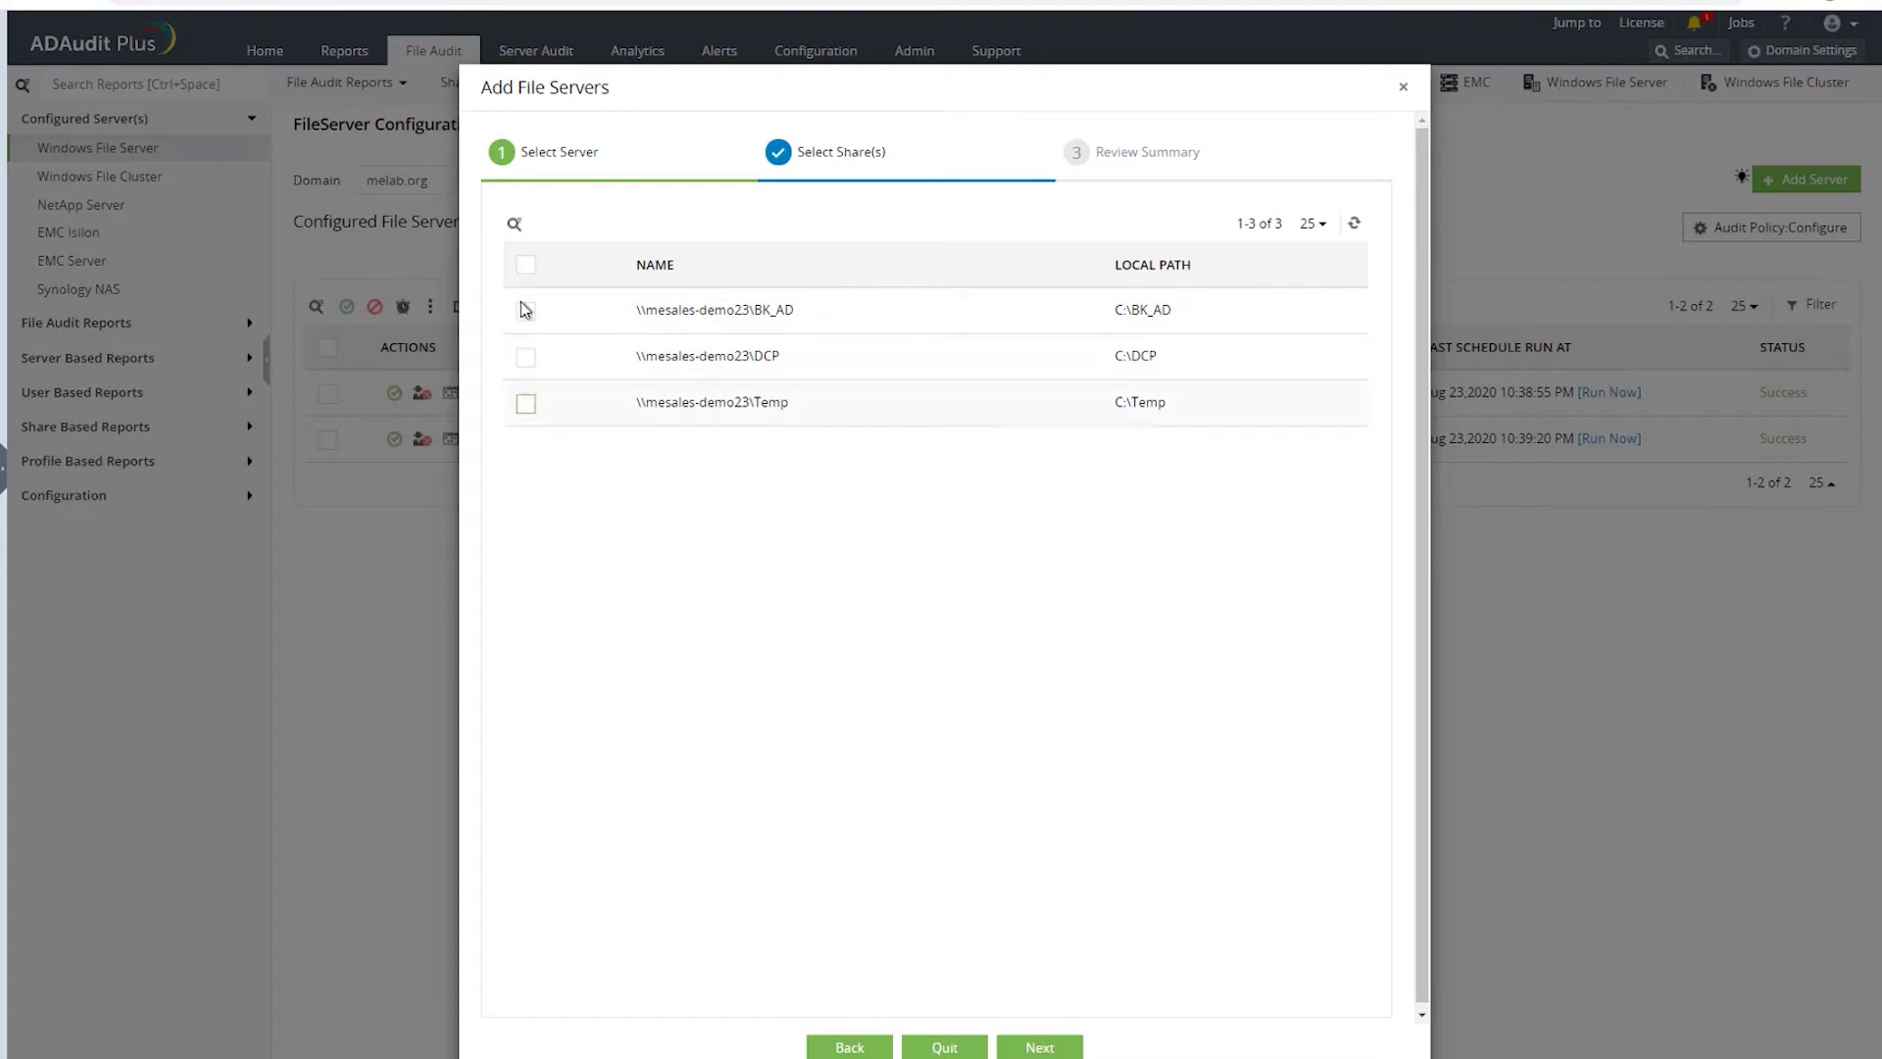
- Select the DCP and Temp shares for auditing and proceed to the review summary
{"action": "left_click", "coordinate": [526, 359]}
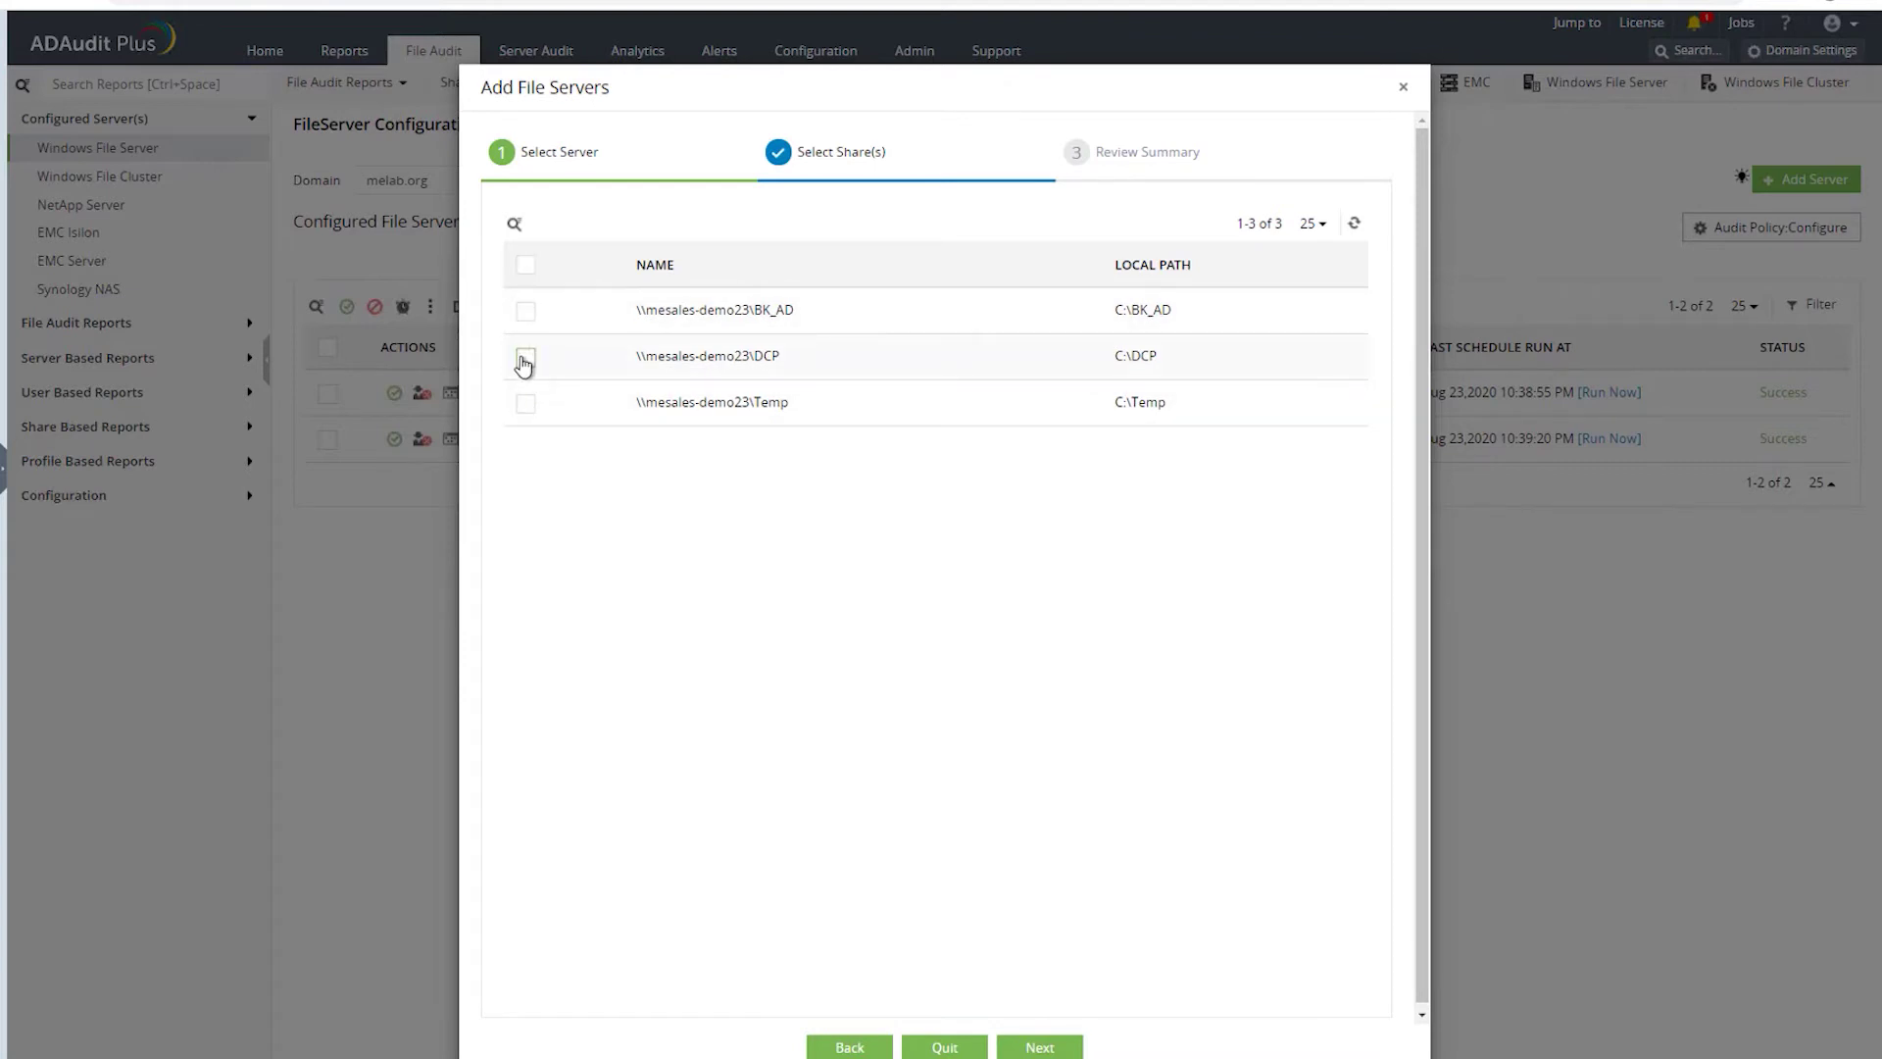
{"action": "left_click", "coordinate": [526, 416]}
{"action": "left_click", "coordinate": [1043, 1045]}
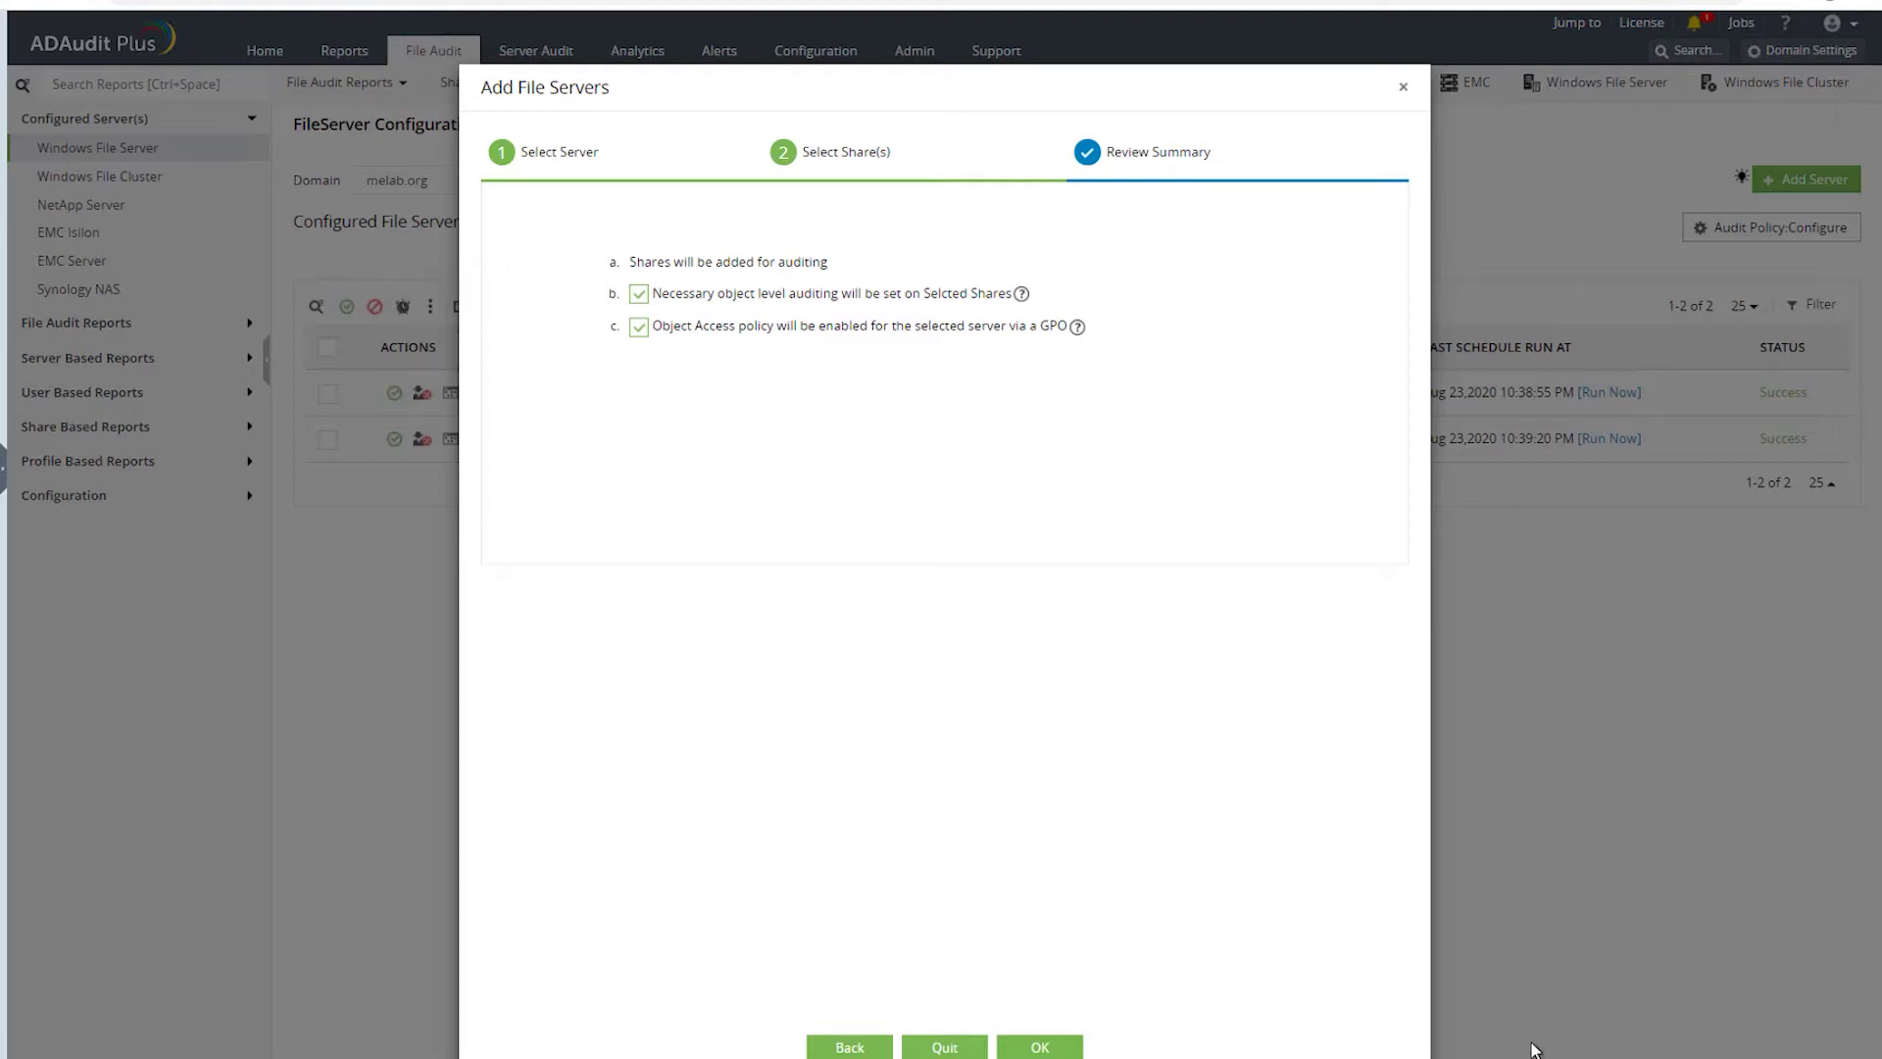
- Confirm adding mesales-demo23, leaving the event fetch interval at every 2 hours
{"action": "left_click", "coordinate": [1040, 1050]}
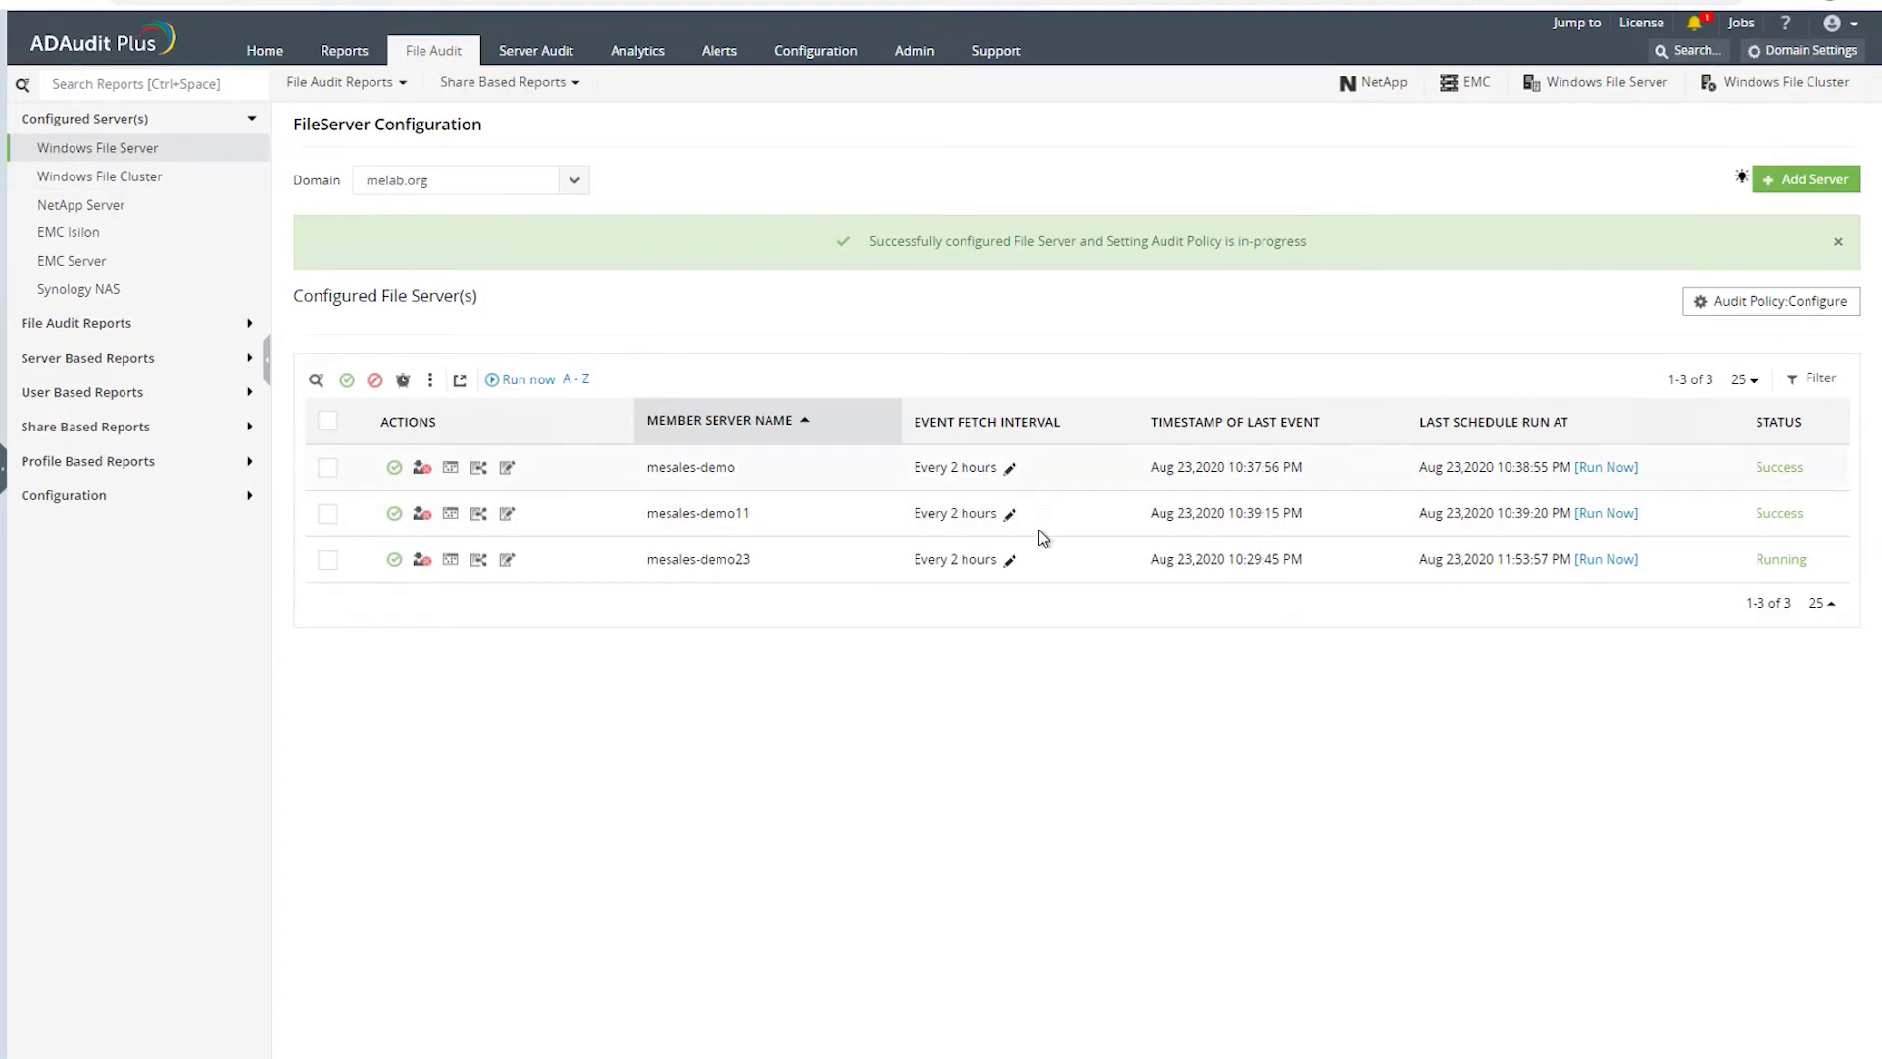
{"action": "left_click", "coordinate": [1009, 469]}
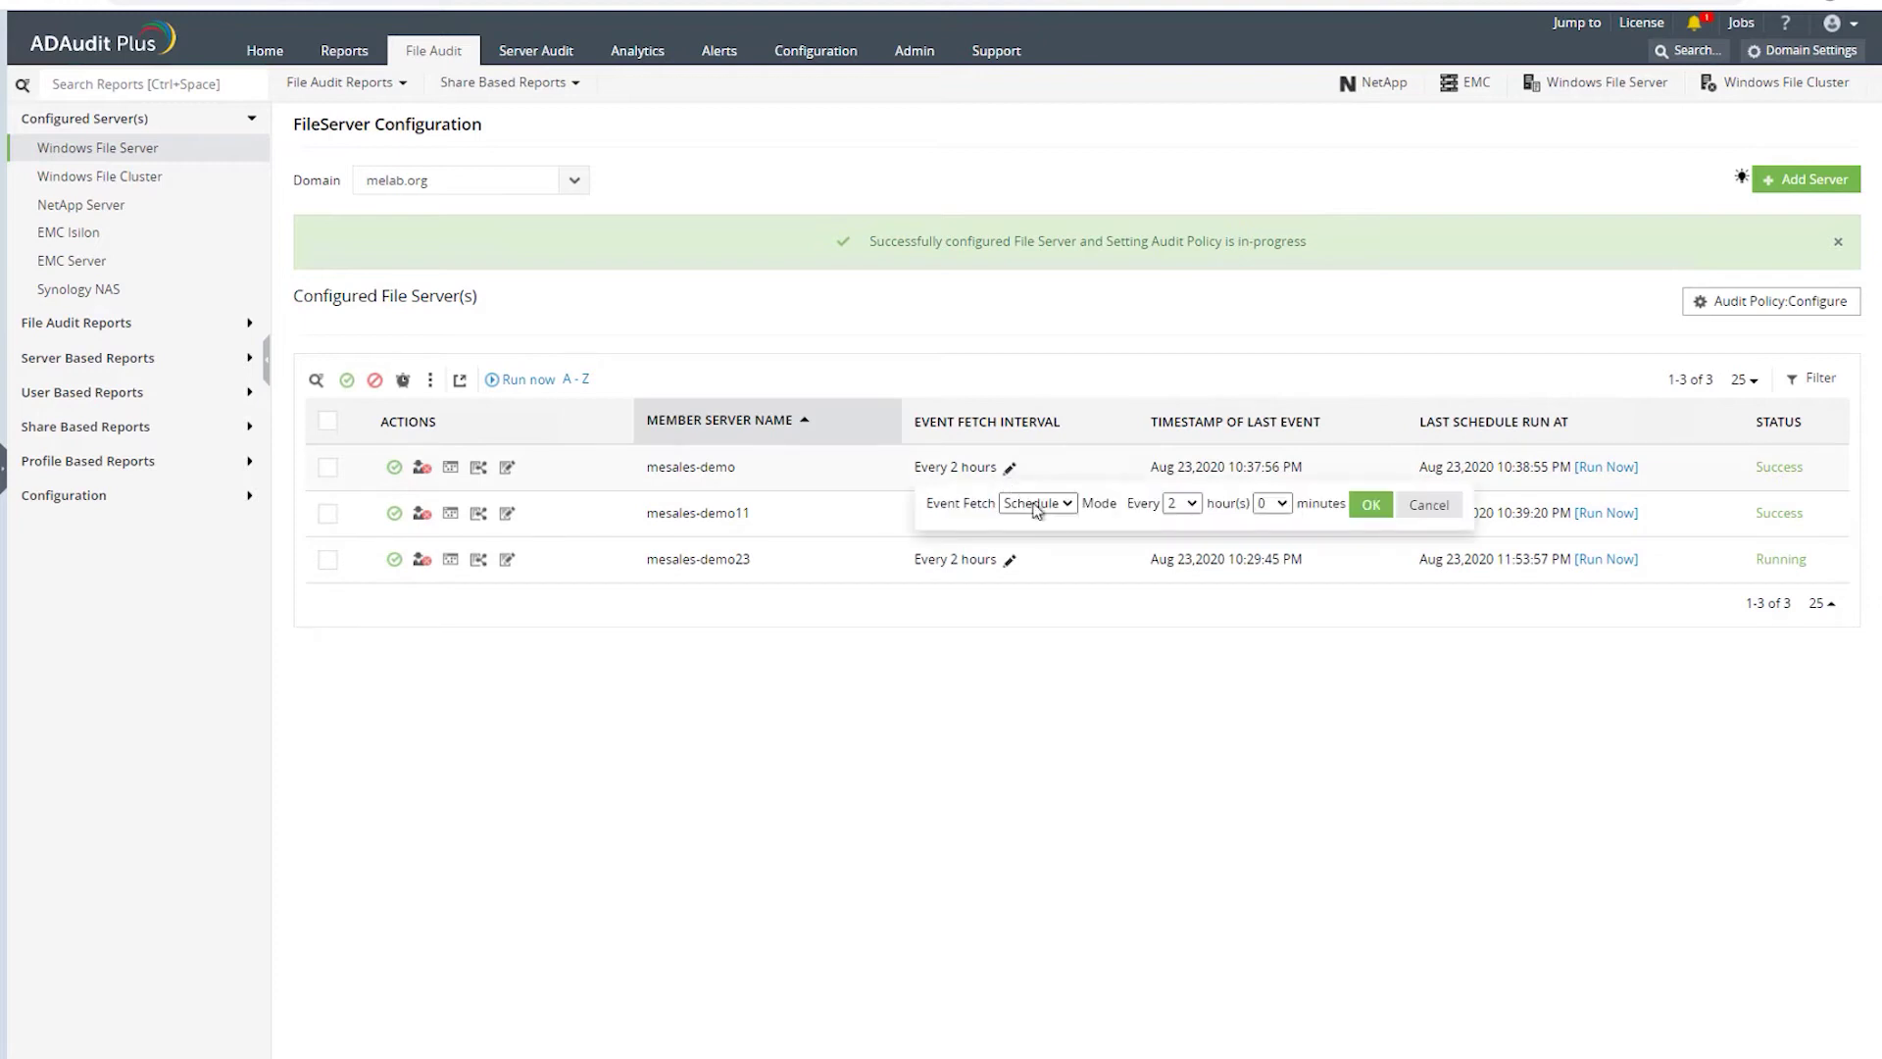
{"action": "left_click", "coordinate": [1194, 504]}
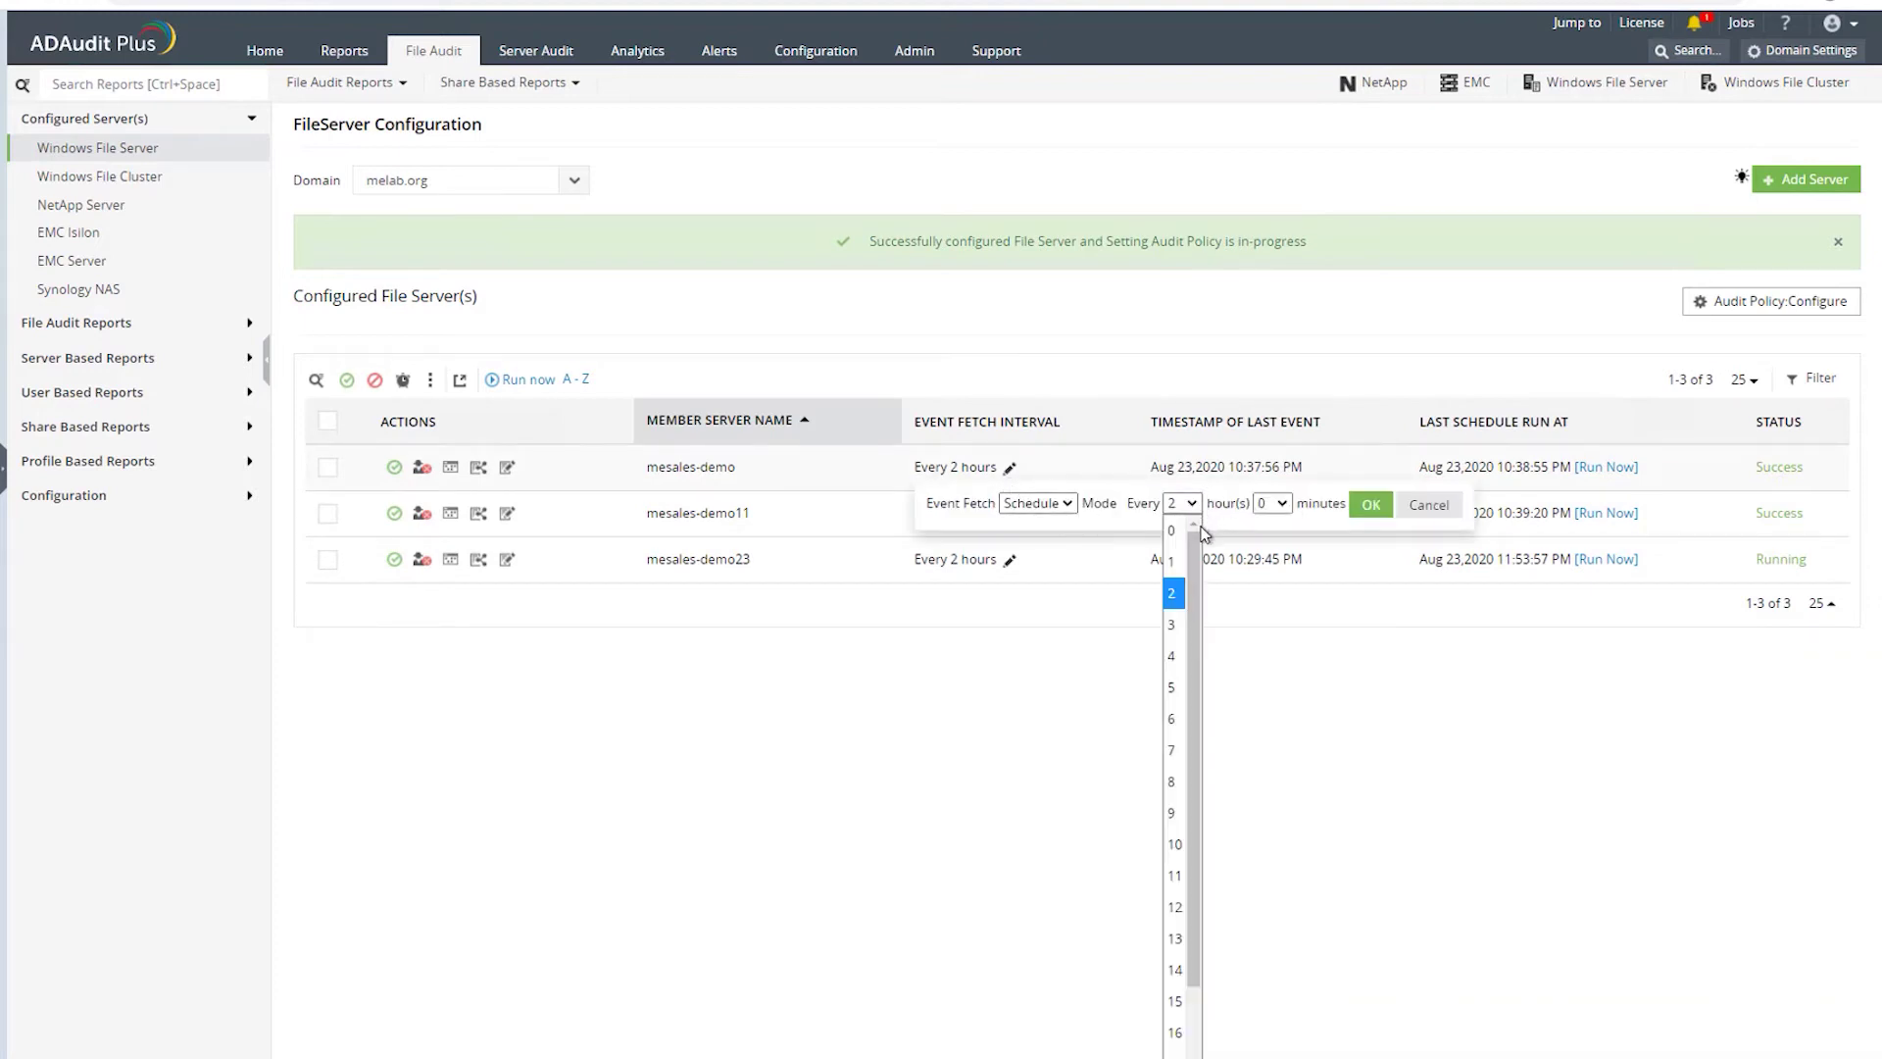
{"action": "left_click", "coordinate": [1427, 505]}
{"action": "left_click", "coordinate": [1427, 505]}
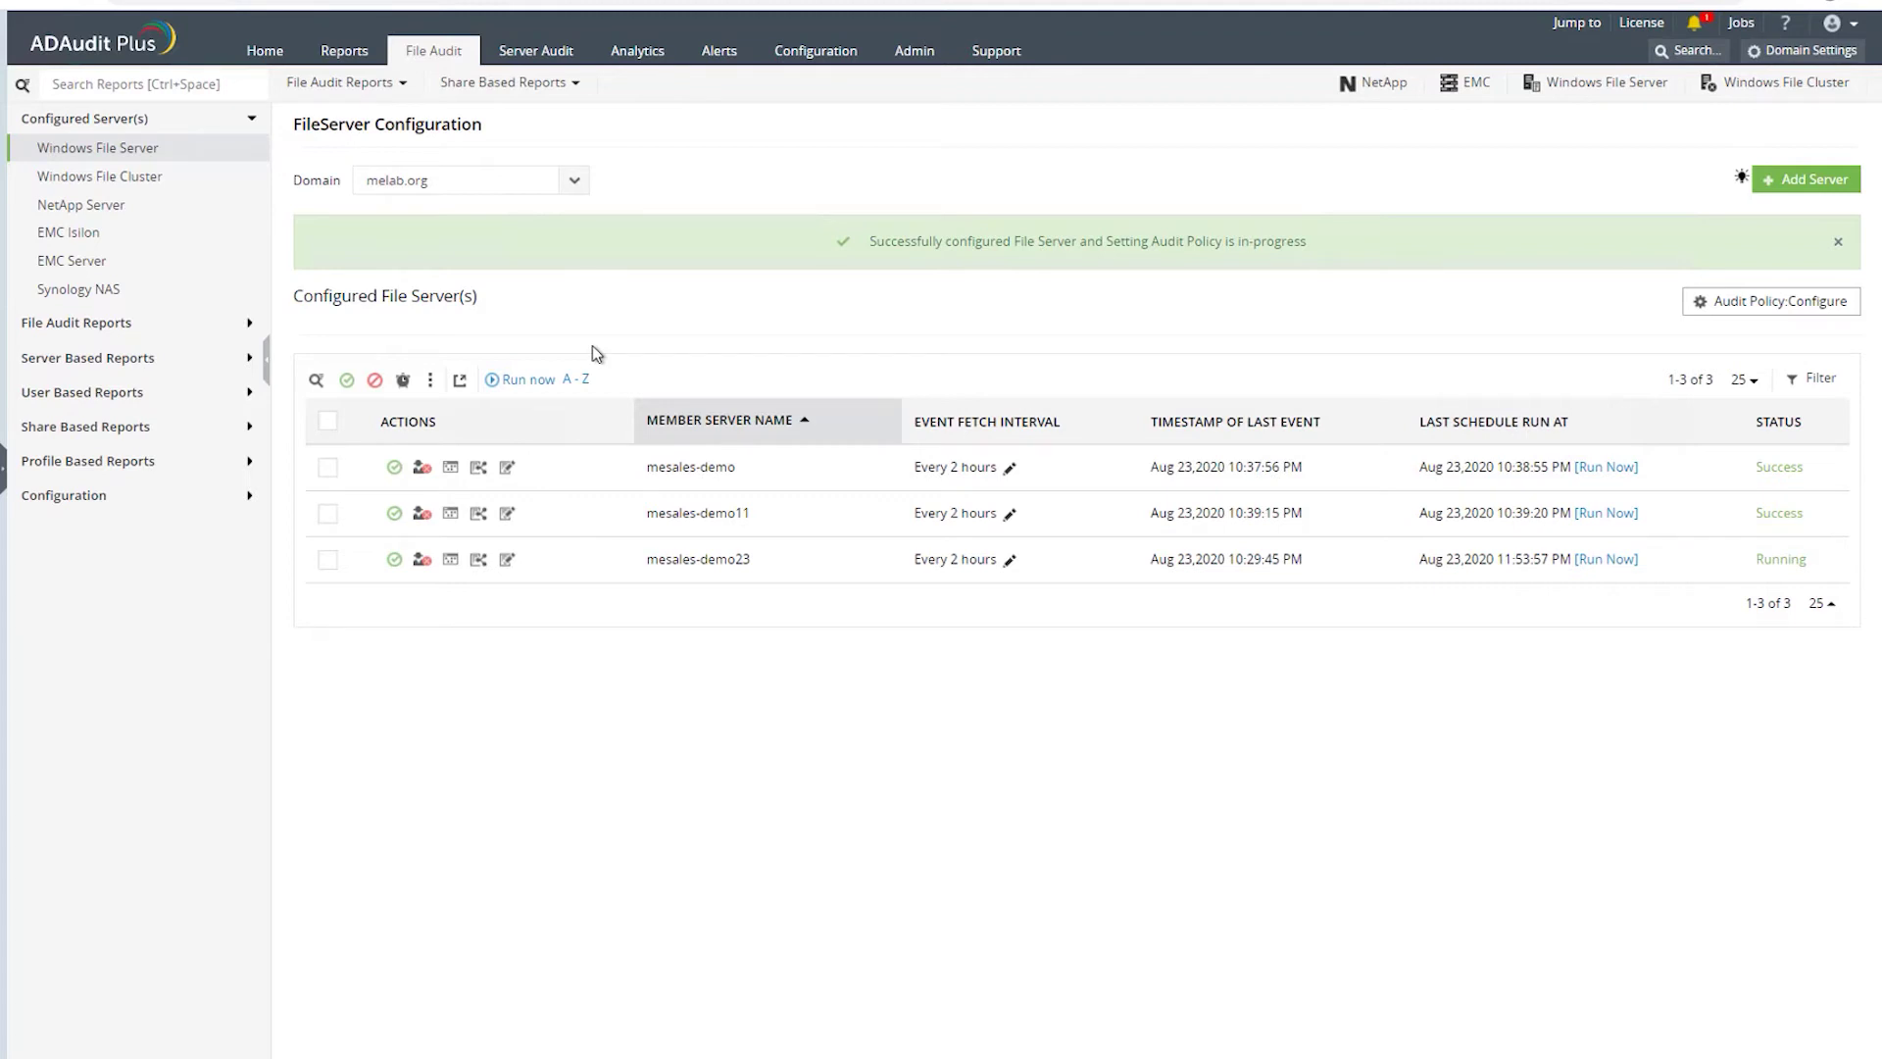
- Check the Windows file cluster and NetApp configuration pages, abandoning the NetApp add wizard
{"action": "left_click", "coordinate": [69, 182]}
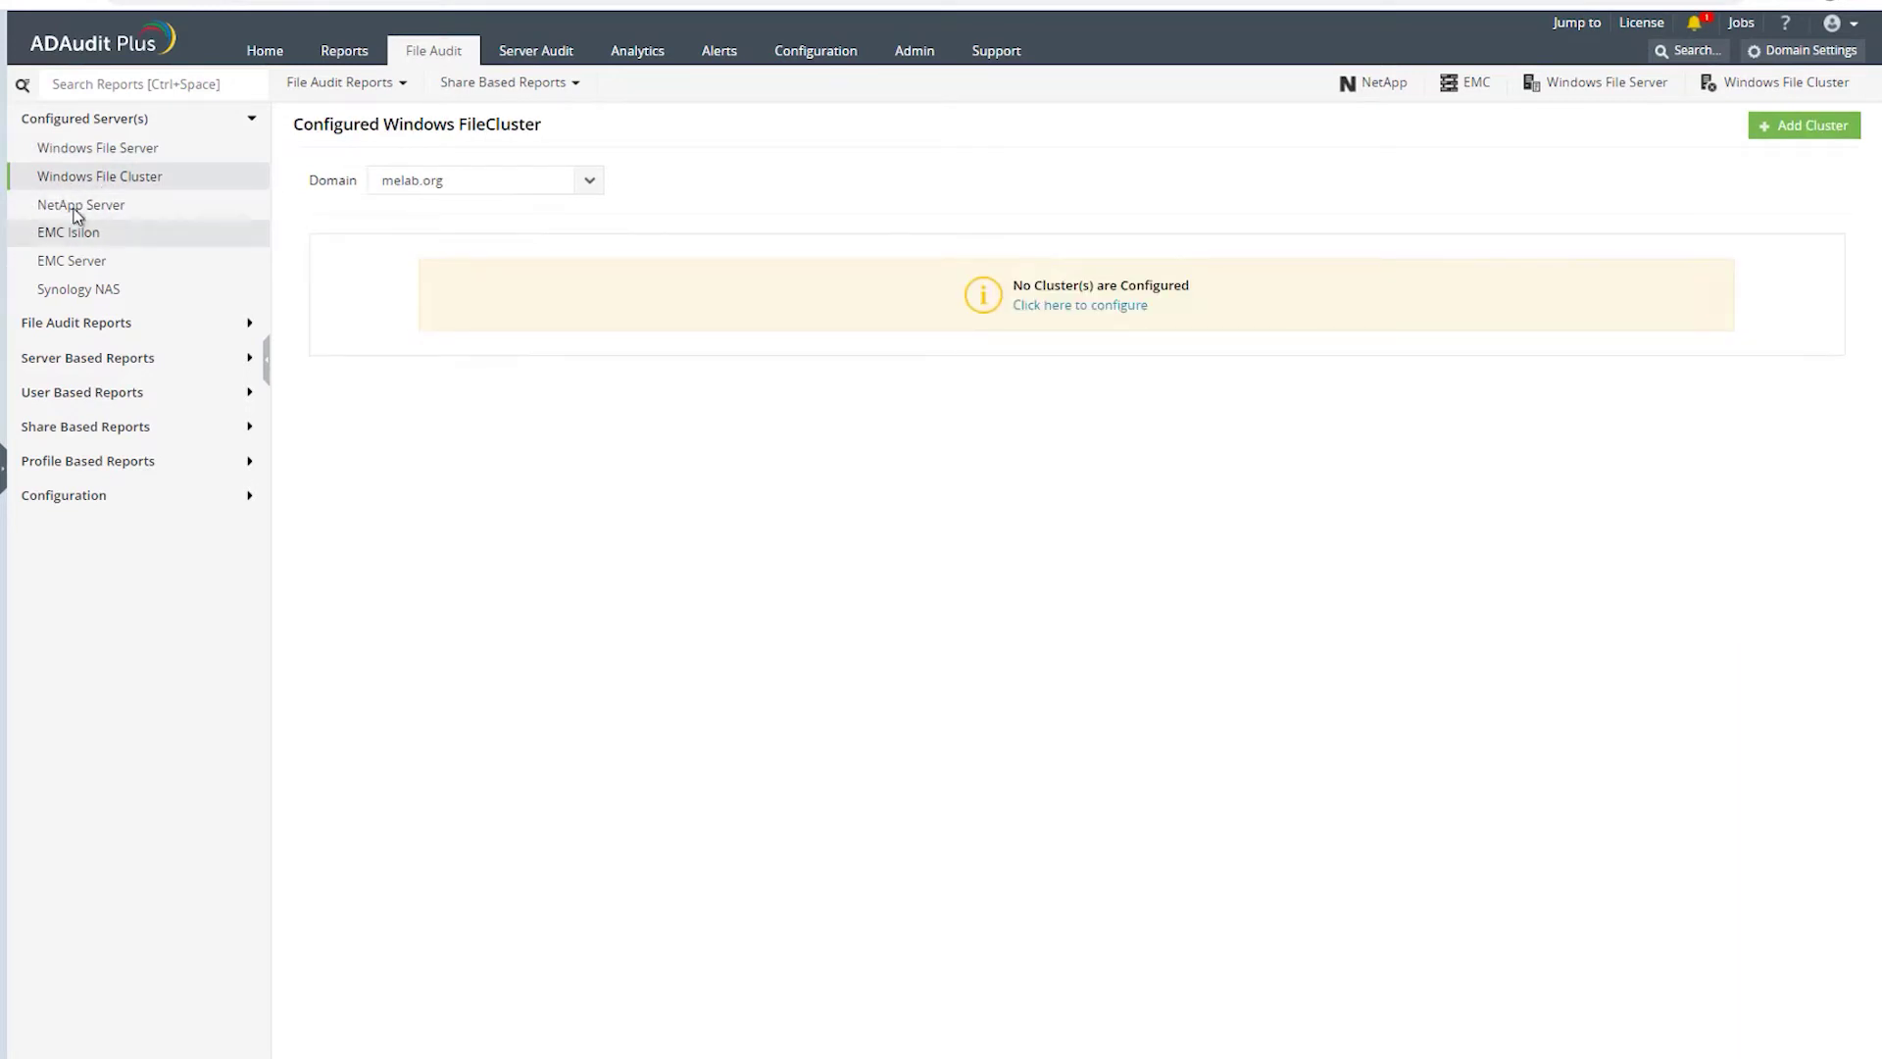
{"action": "left_click", "coordinate": [75, 207]}
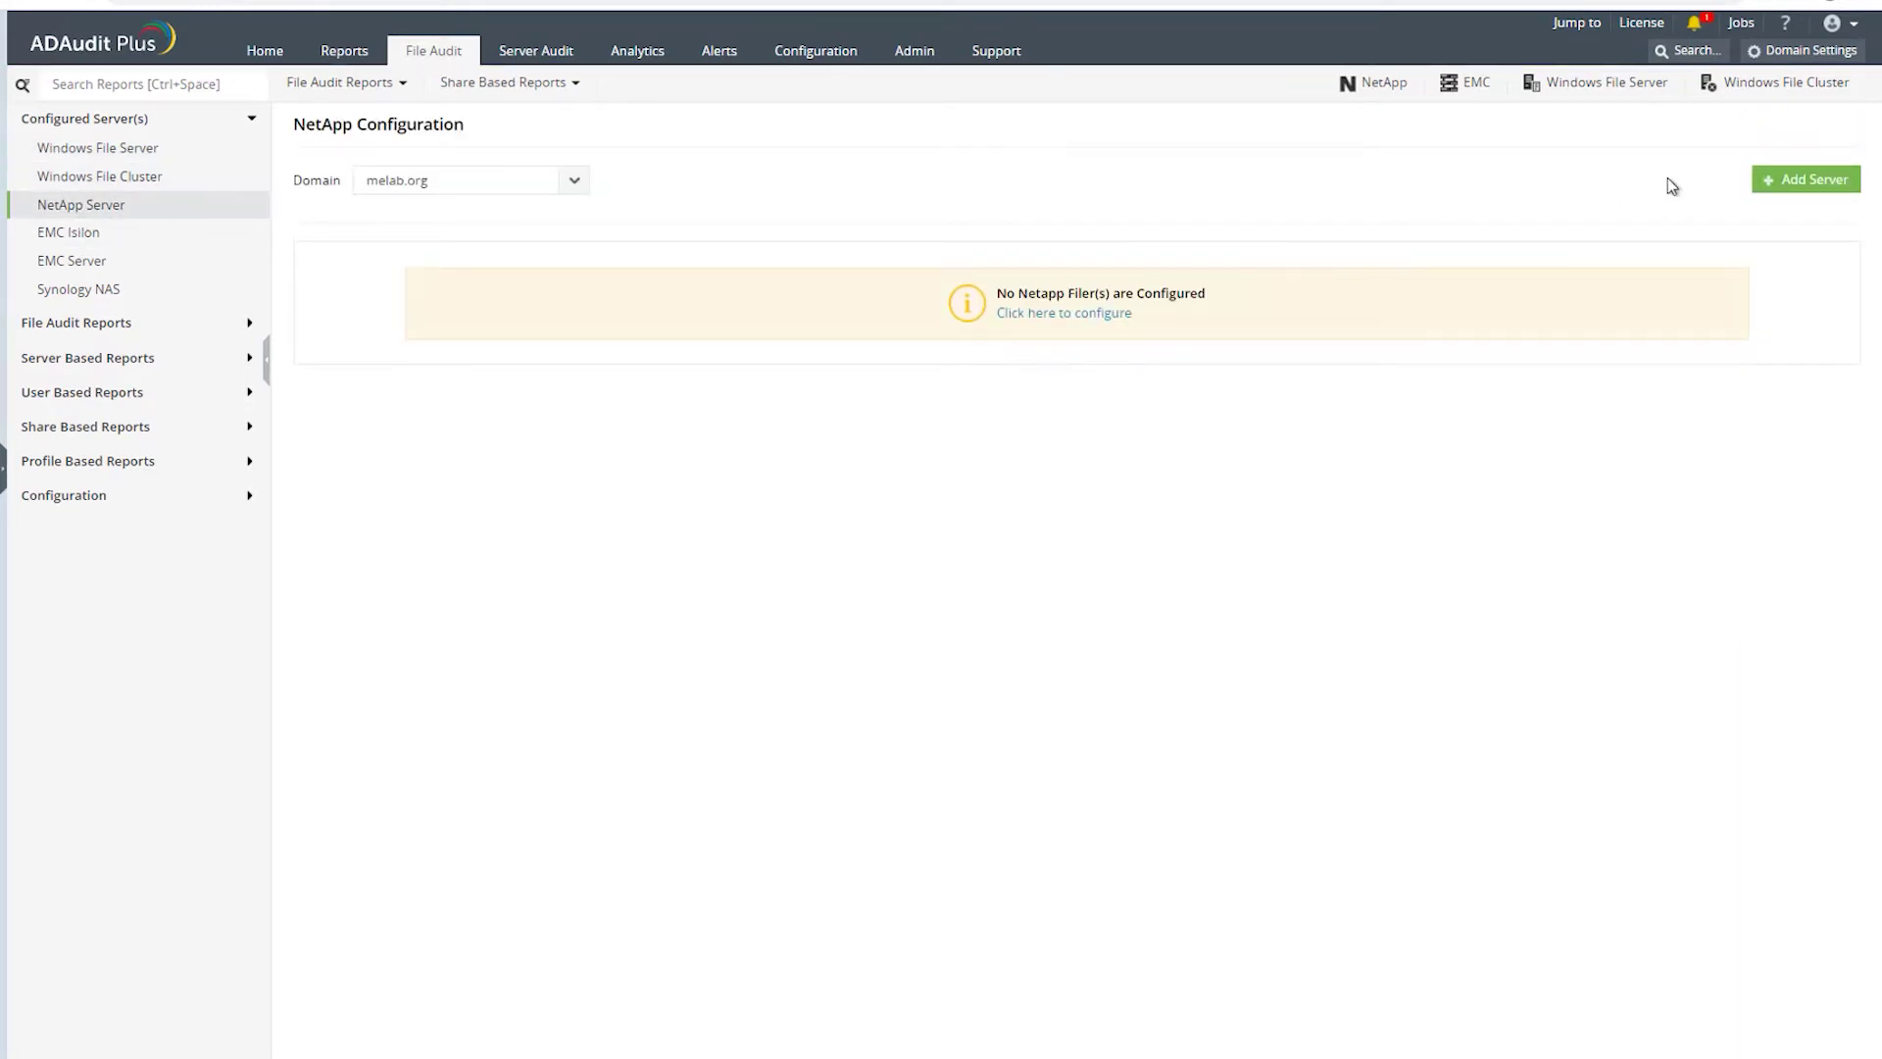
{"action": "left_click", "coordinate": [1806, 185]}
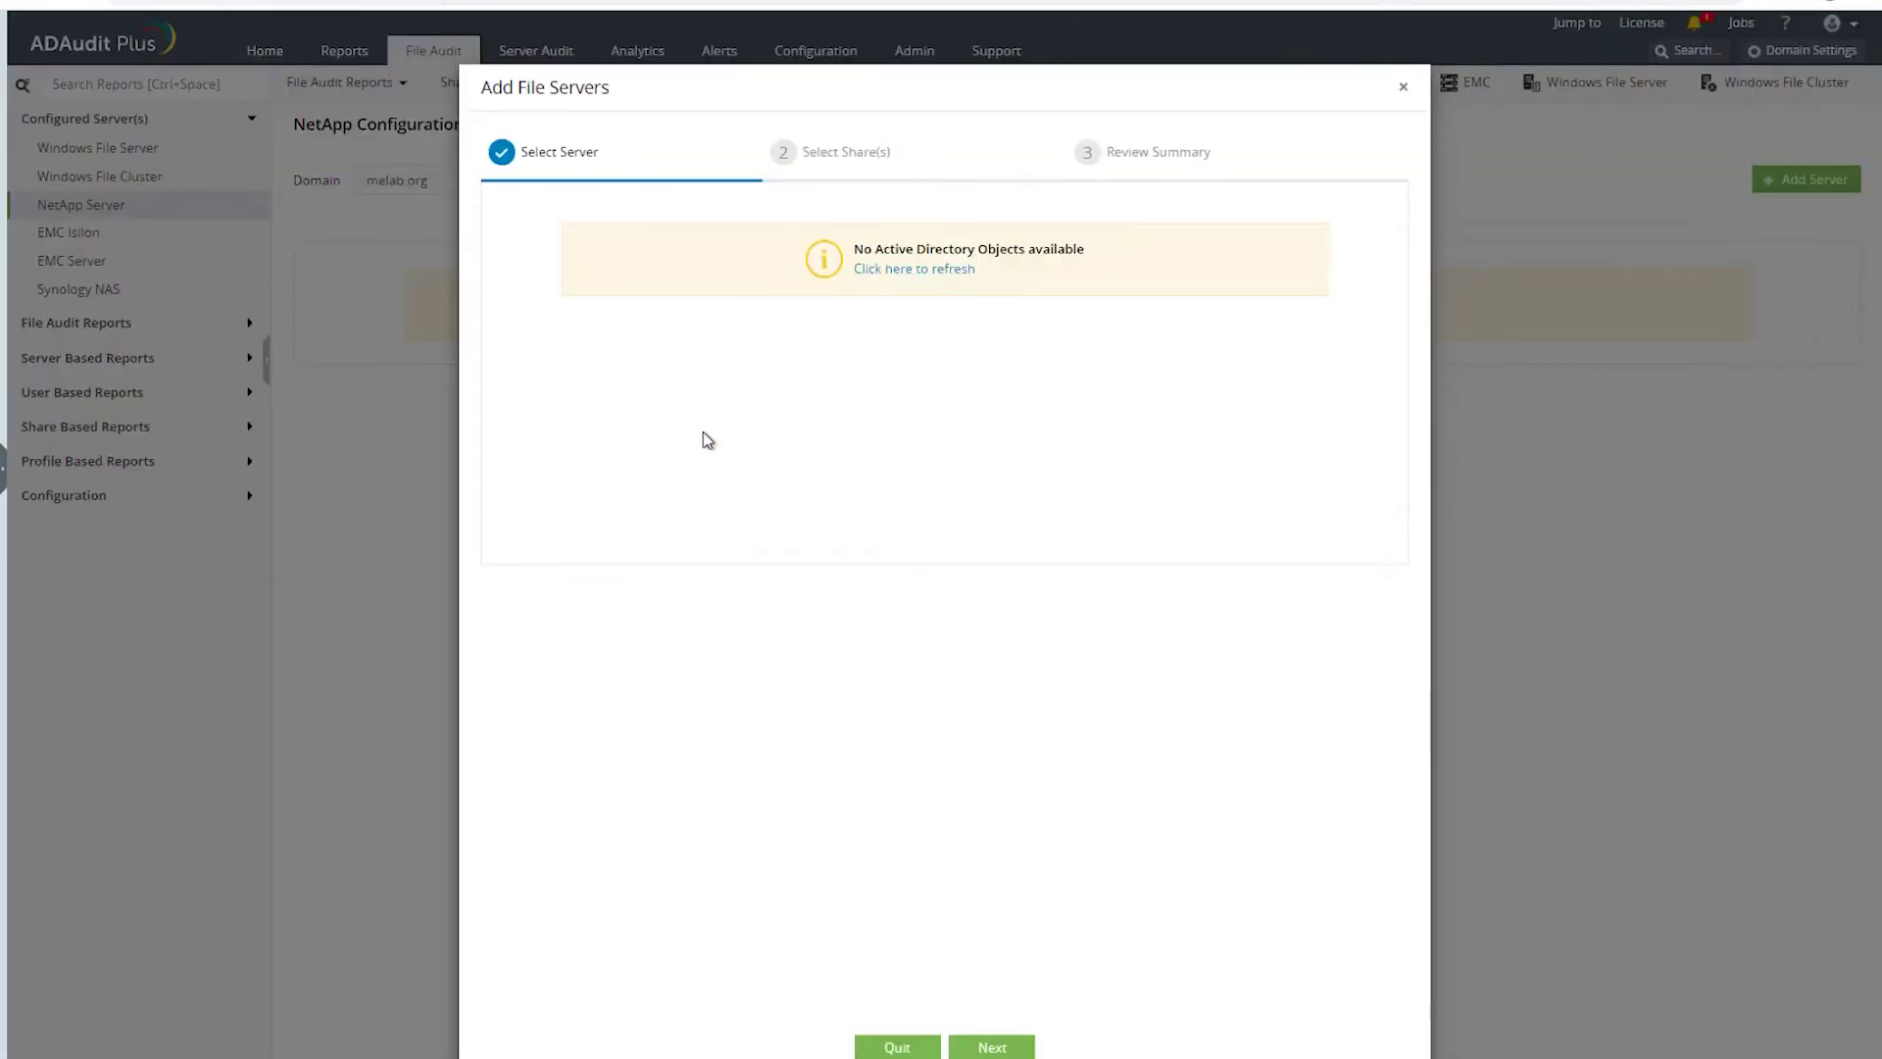
{"action": "left_click", "coordinate": [1403, 87]}
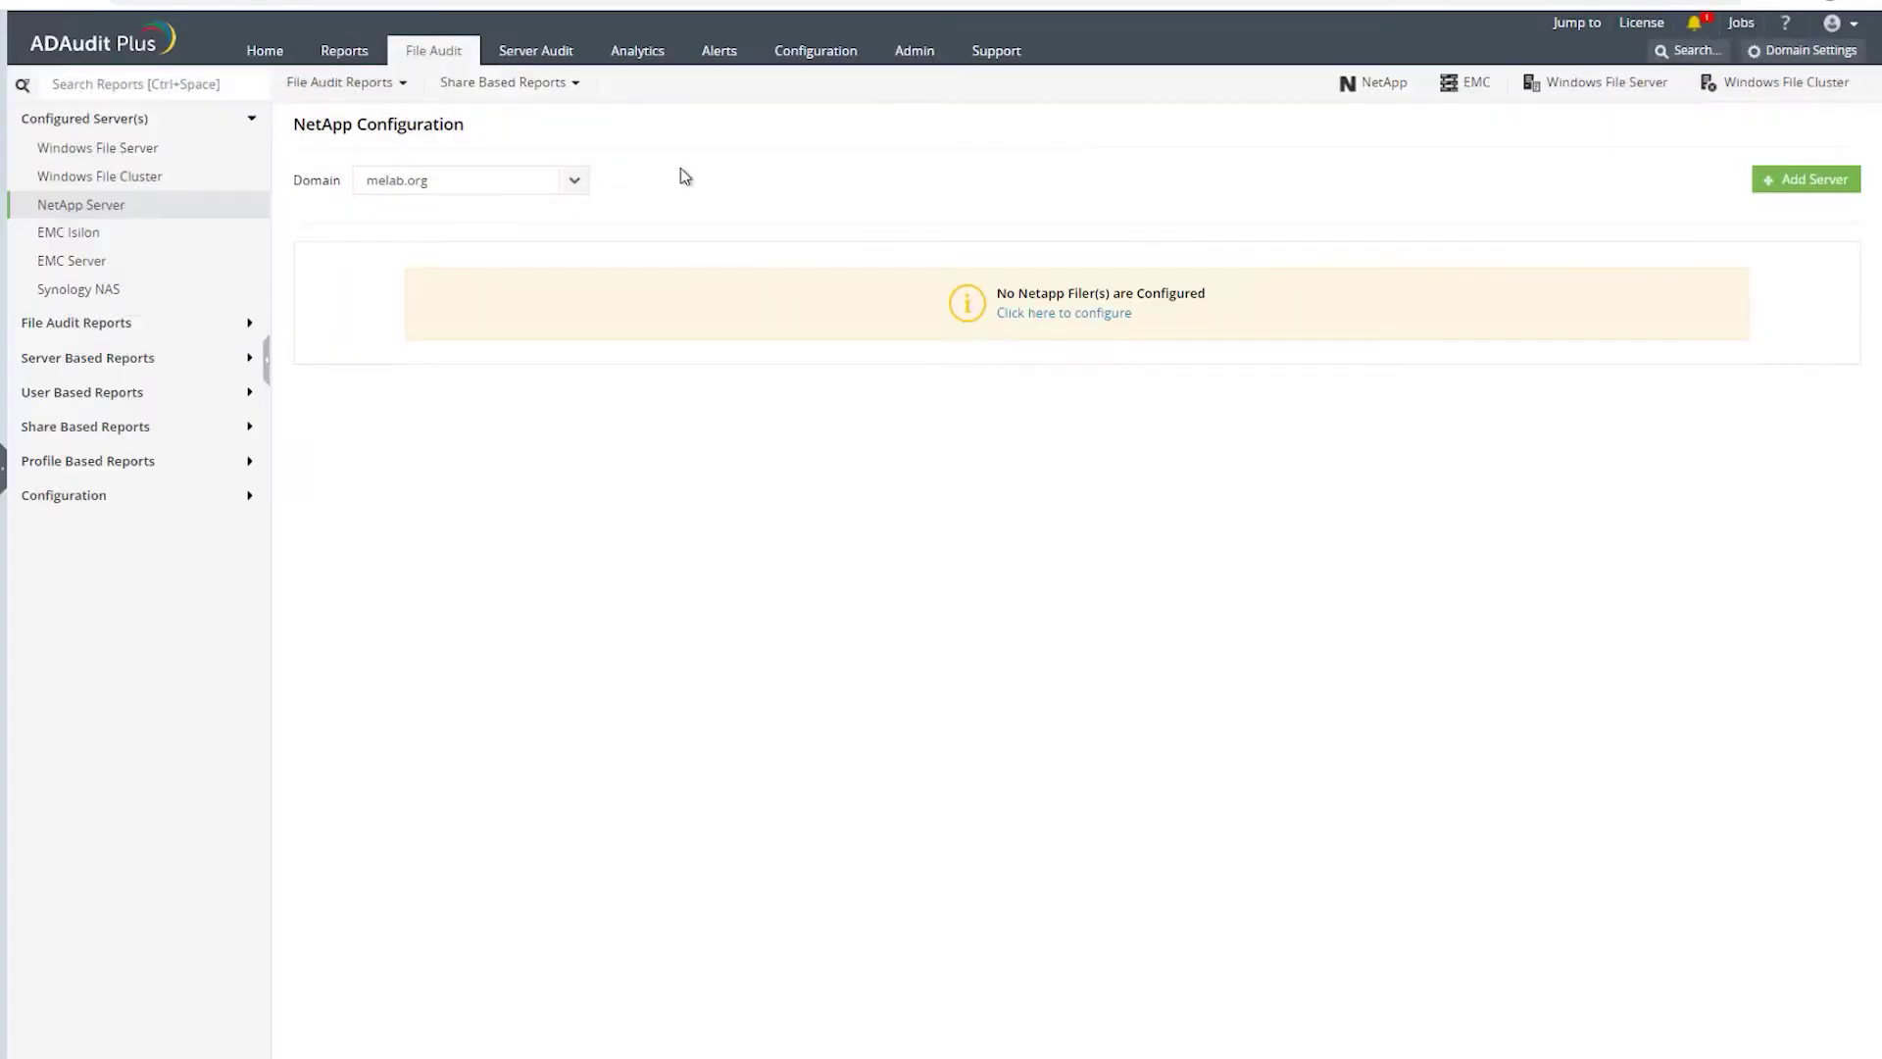
- View the EMC Isilon, EMC Server and Synology NAS pages, then expand File Audit Reports
{"action": "left_click", "coordinate": [76, 233]}
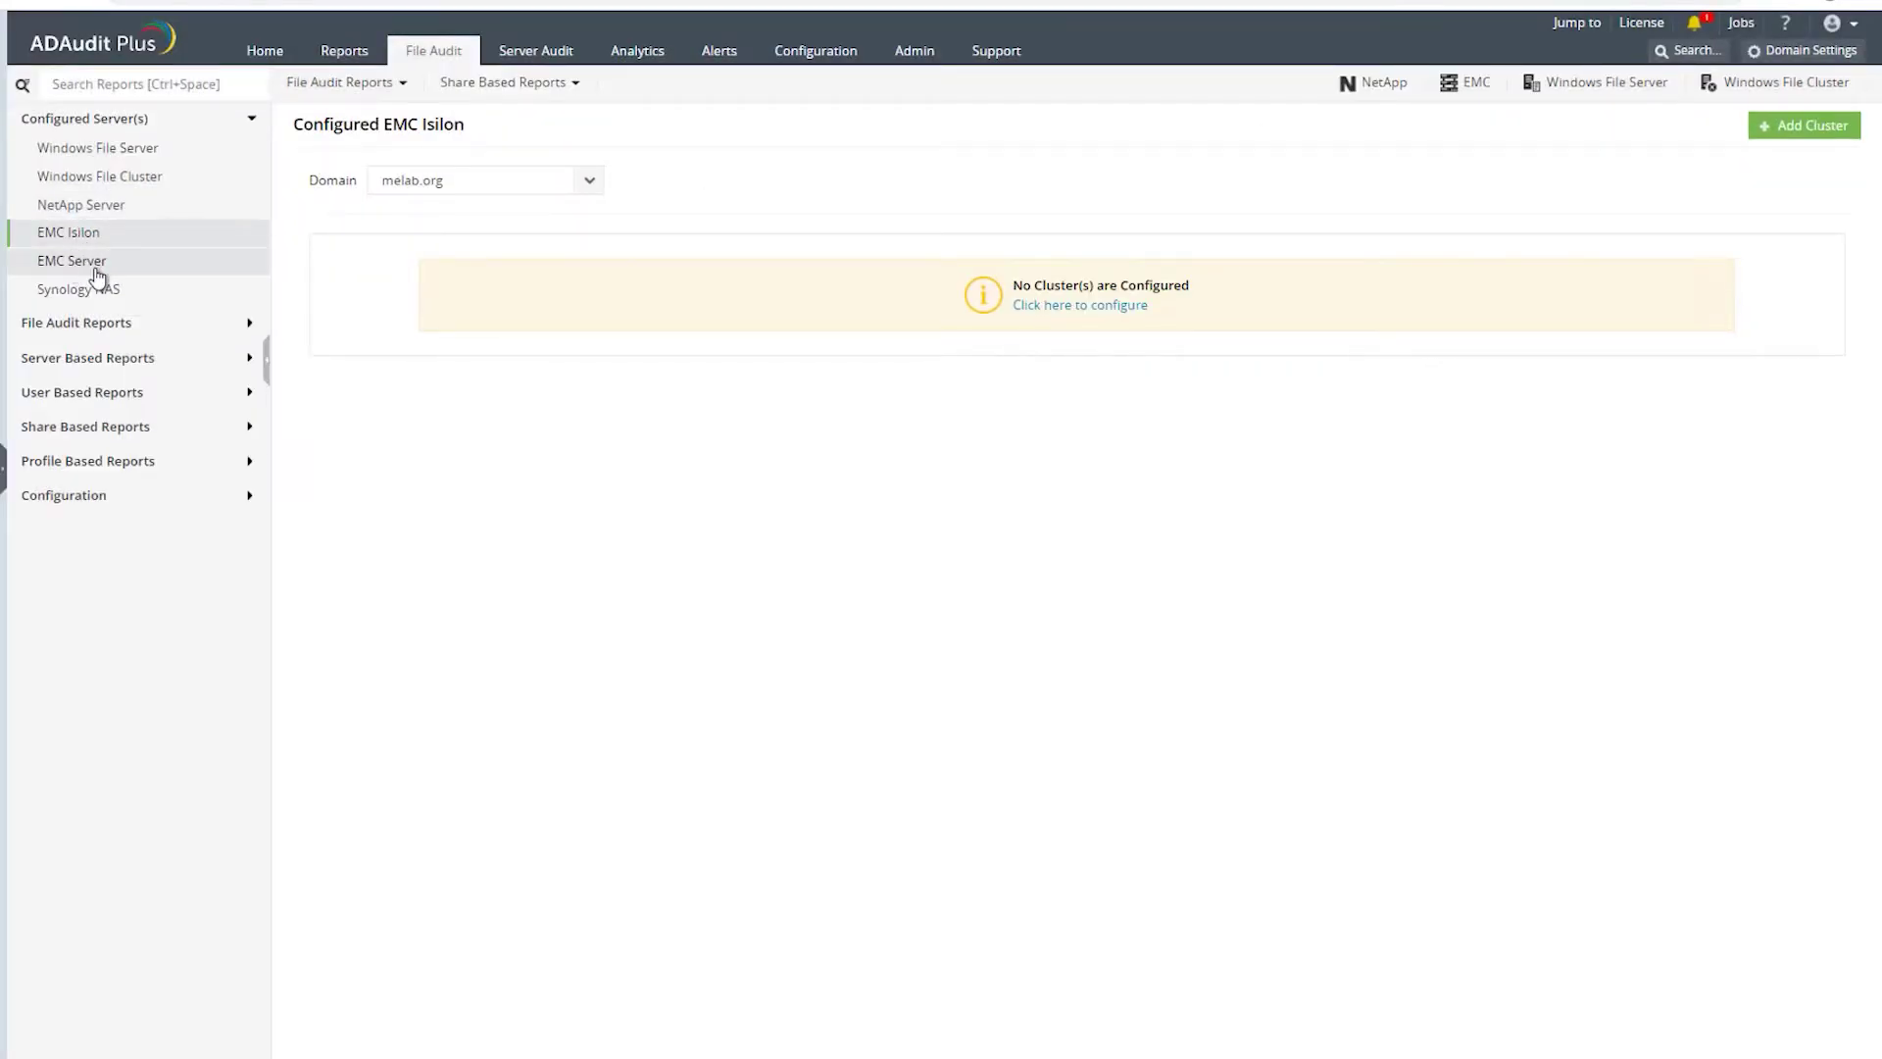
{"action": "left_click", "coordinate": [94, 264]}
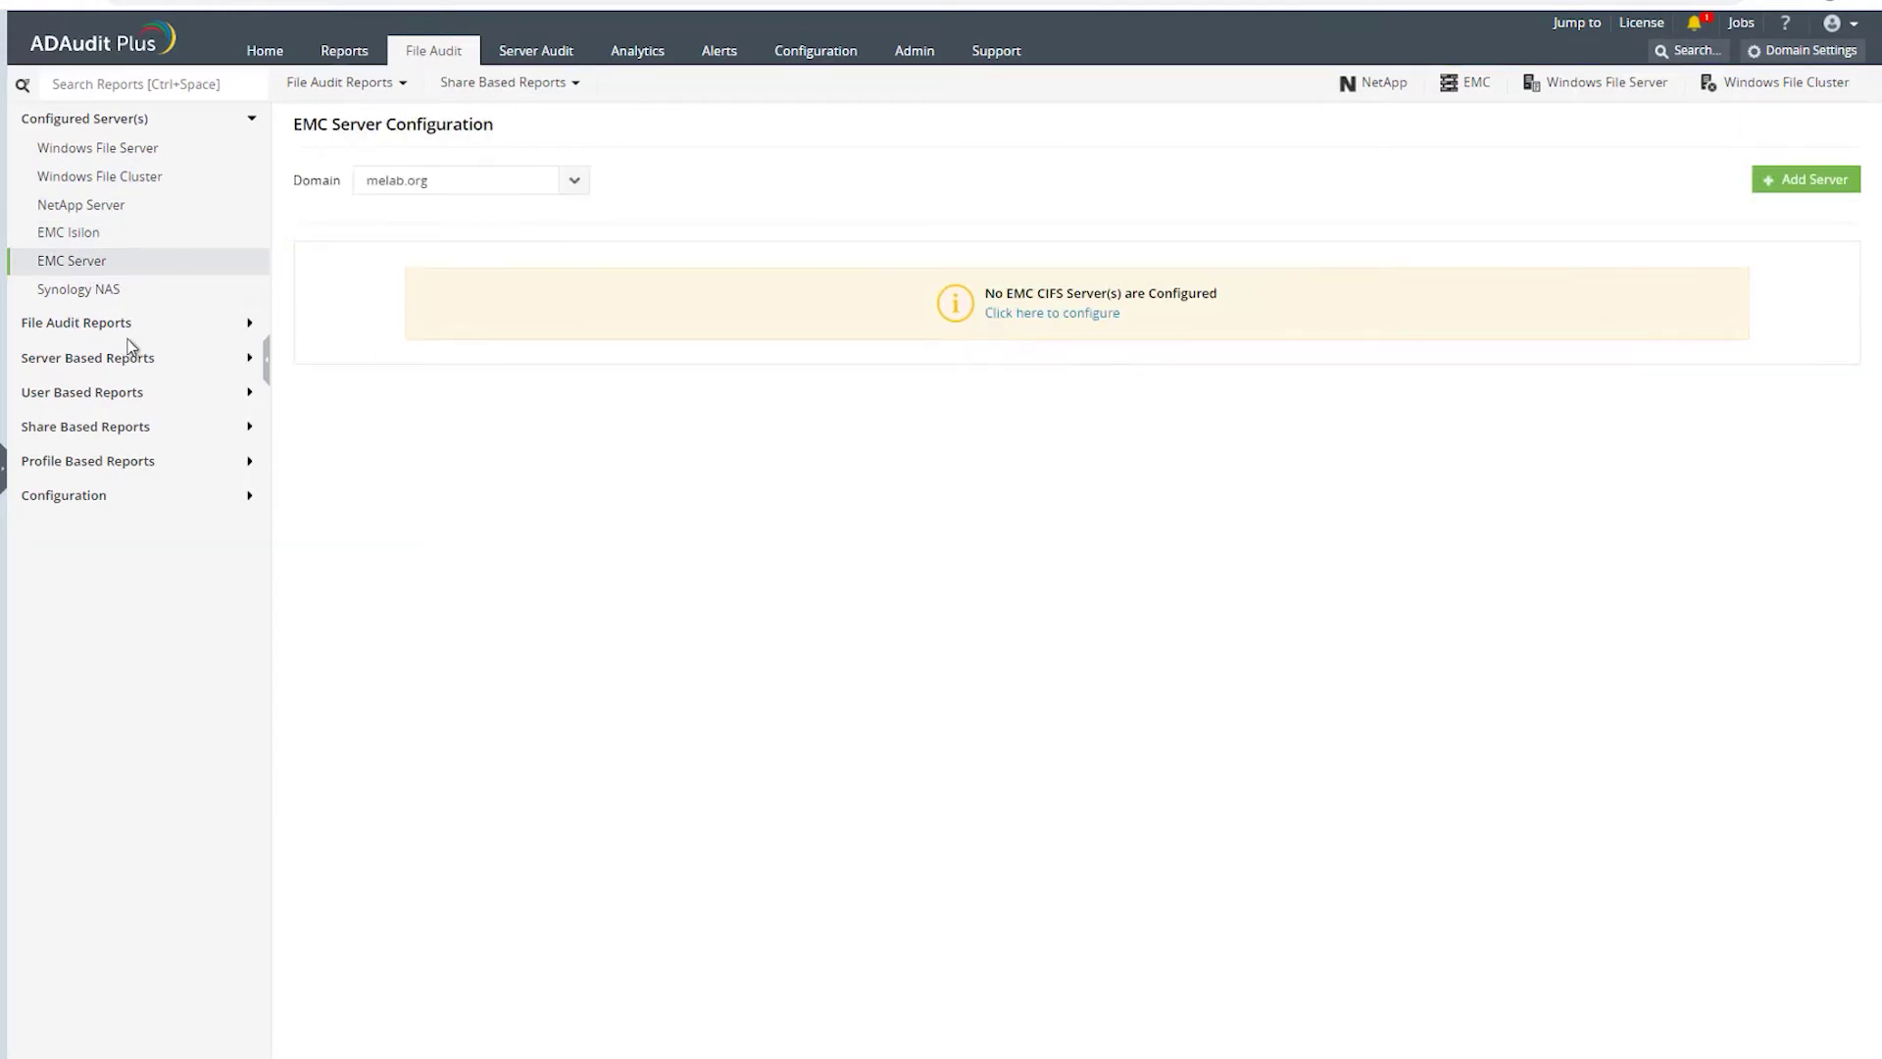
{"action": "left_click", "coordinate": [83, 297]}
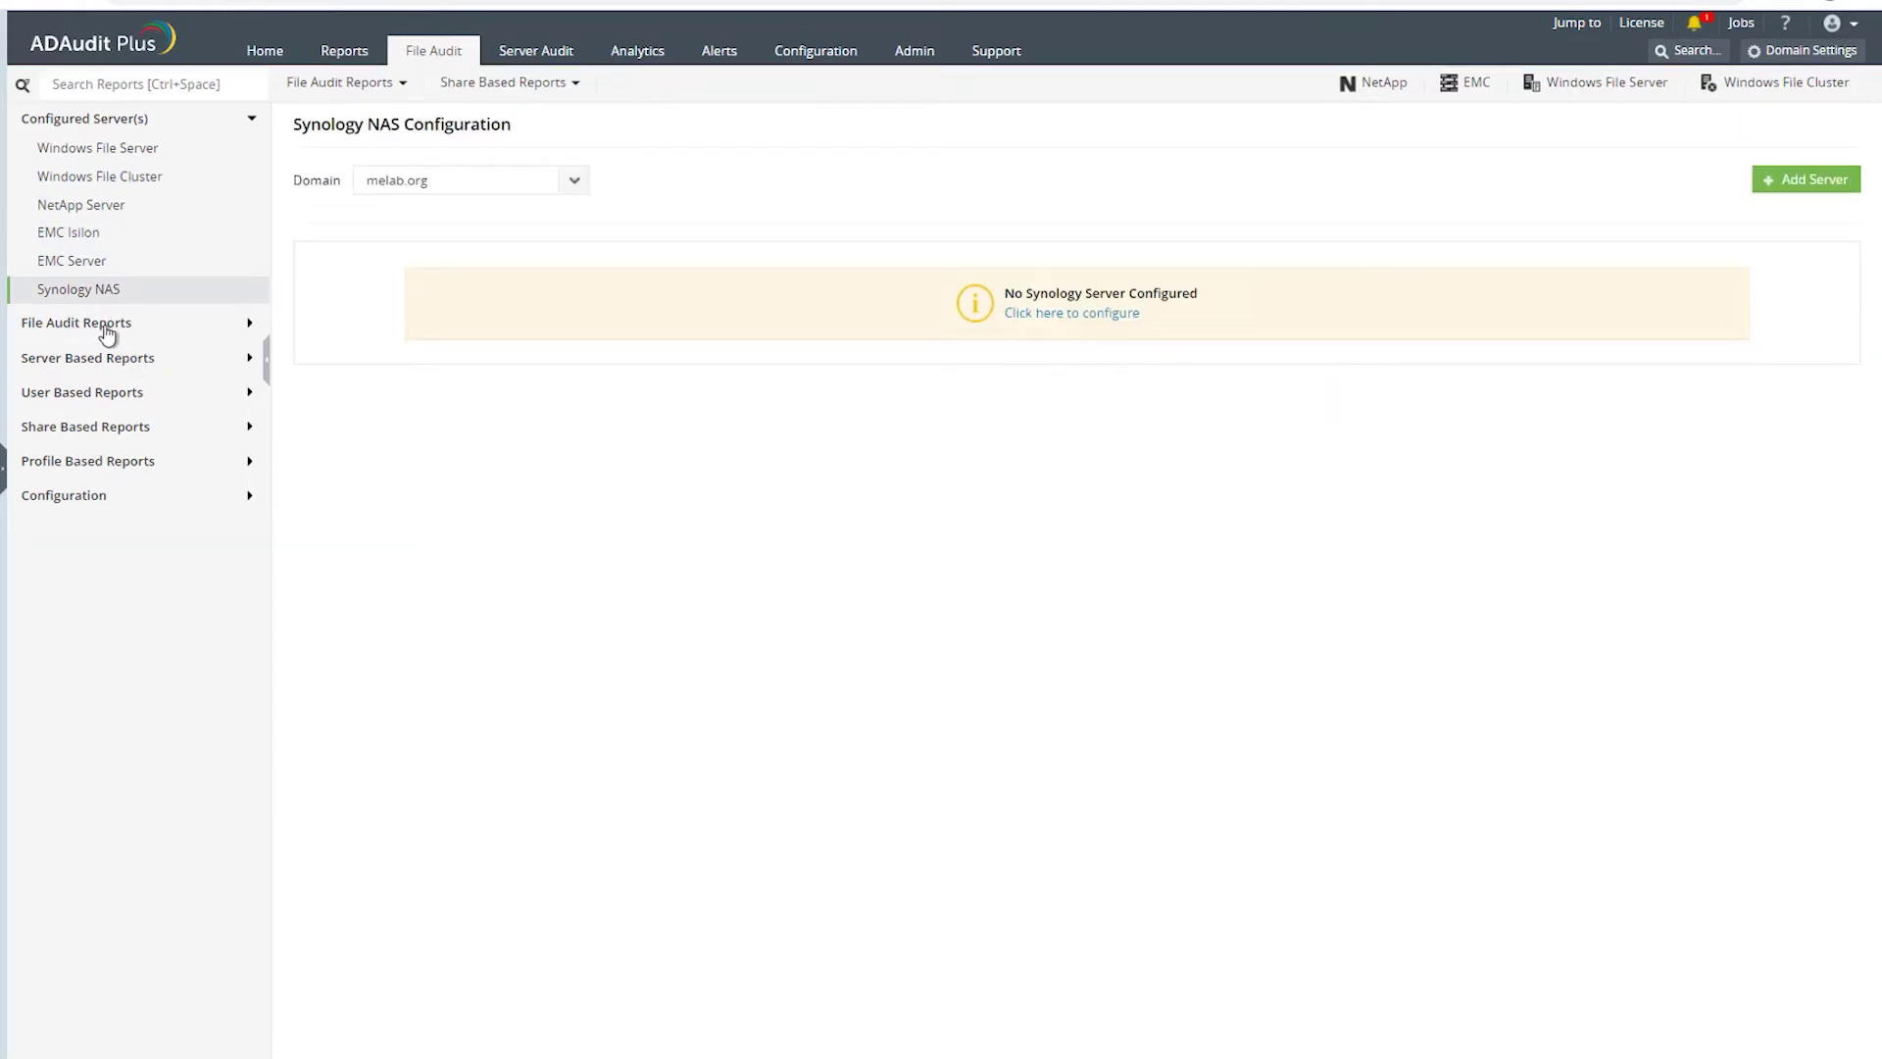
{"action": "left_click", "coordinate": [105, 327]}
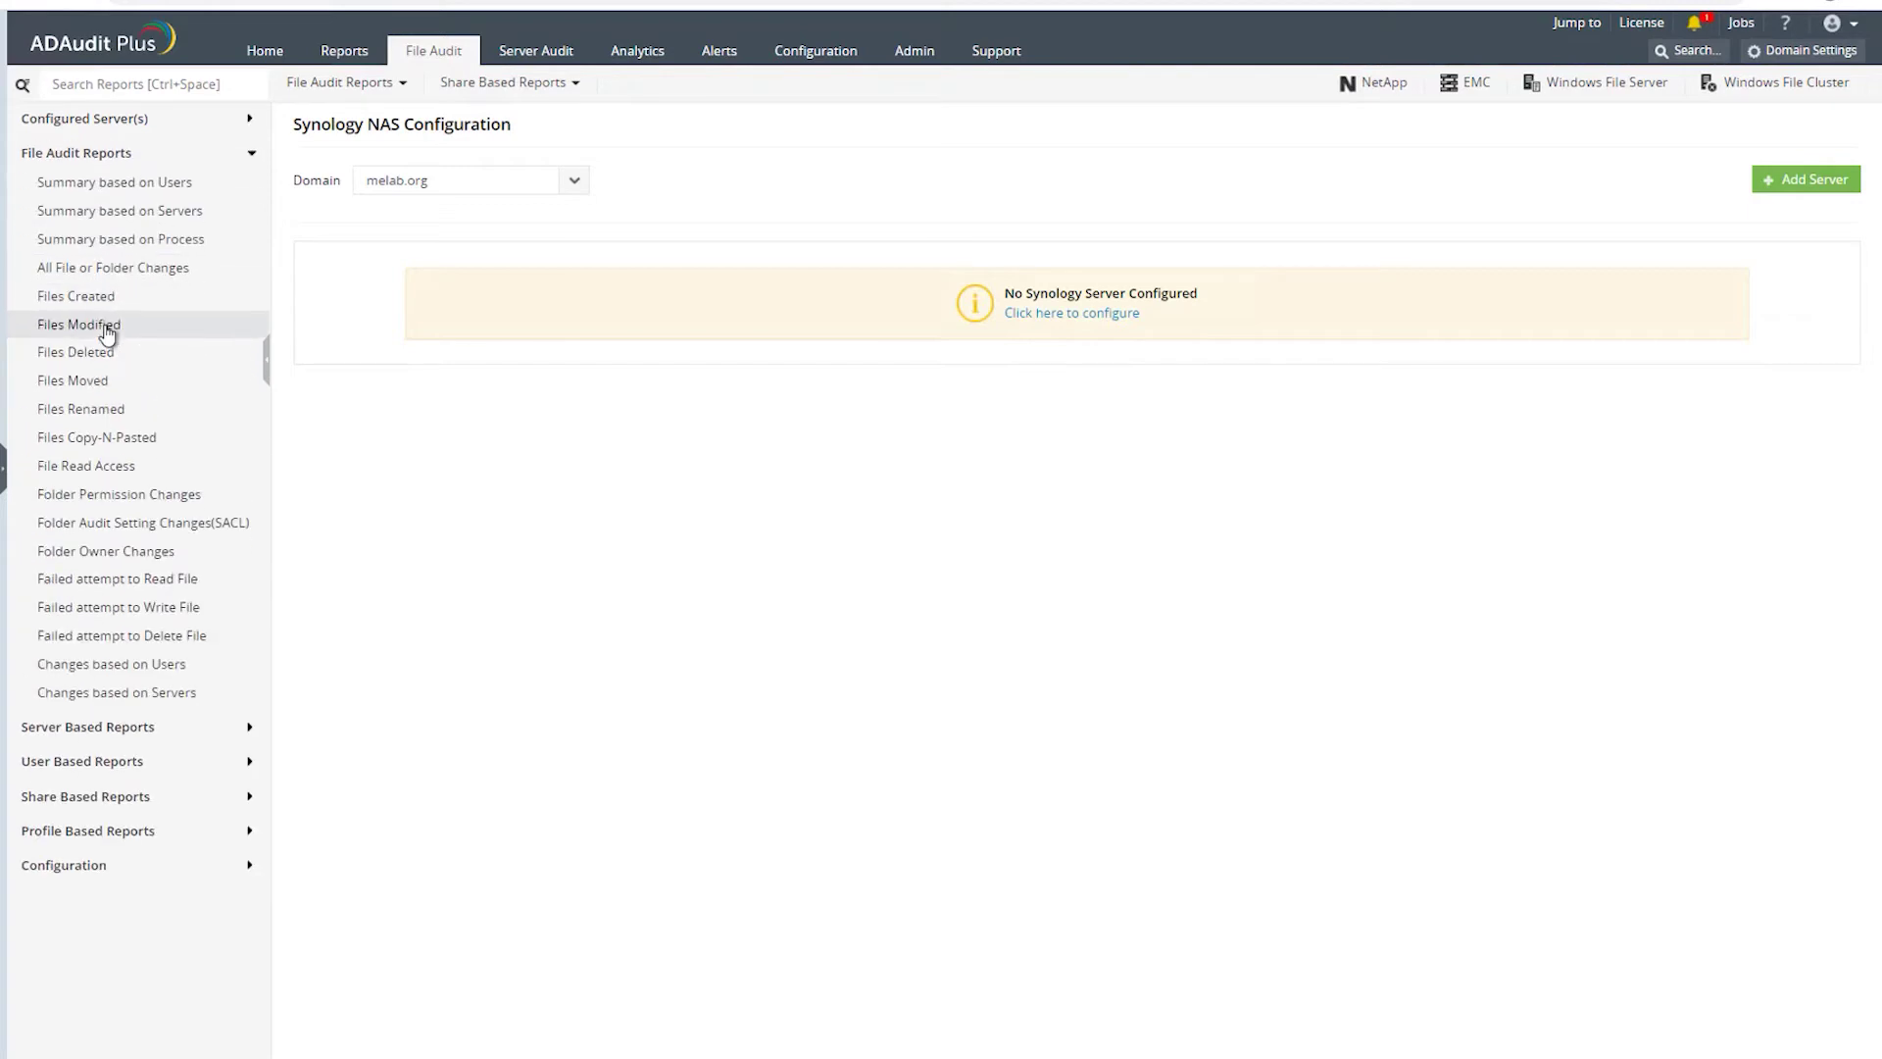
- Open the Summary based on Users report, then browse the Files Created report
{"action": "left_click", "coordinate": [108, 187]}
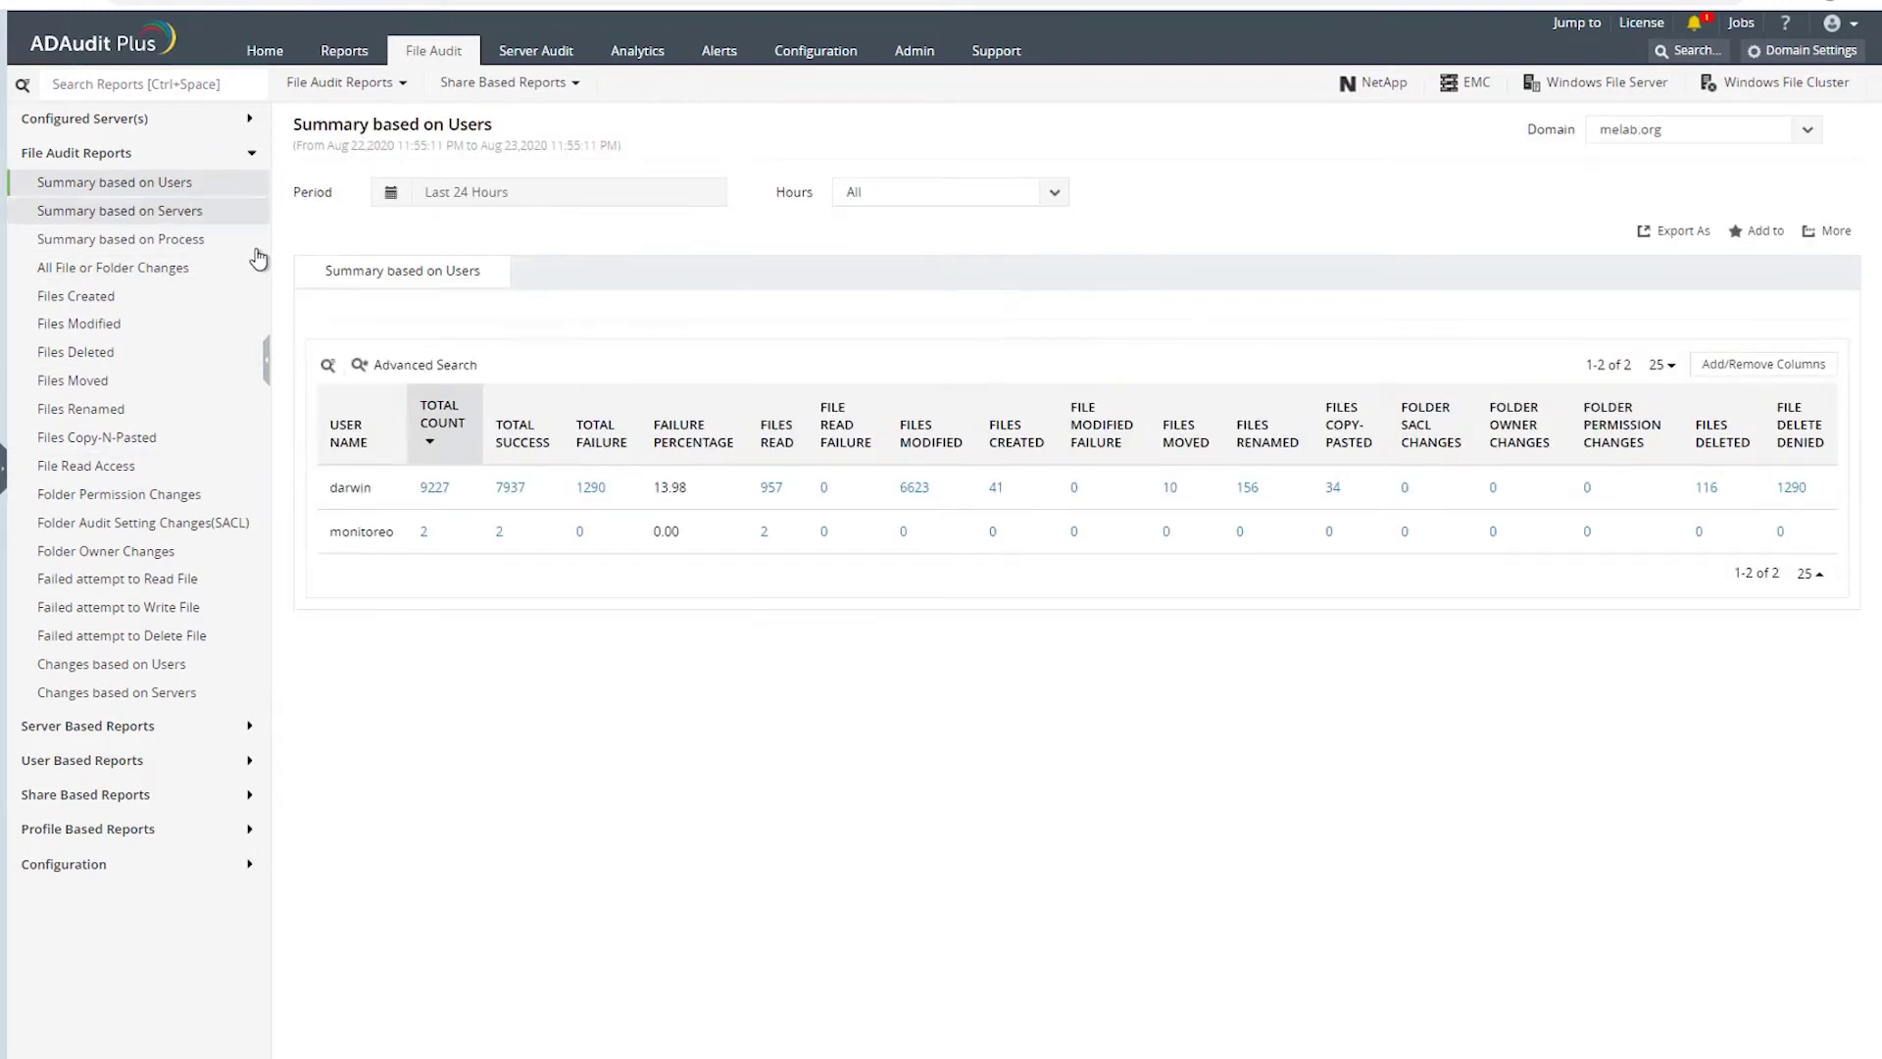
{"action": "left_click", "coordinate": [404, 86]}
{"action": "left_click", "coordinate": [502, 138]}
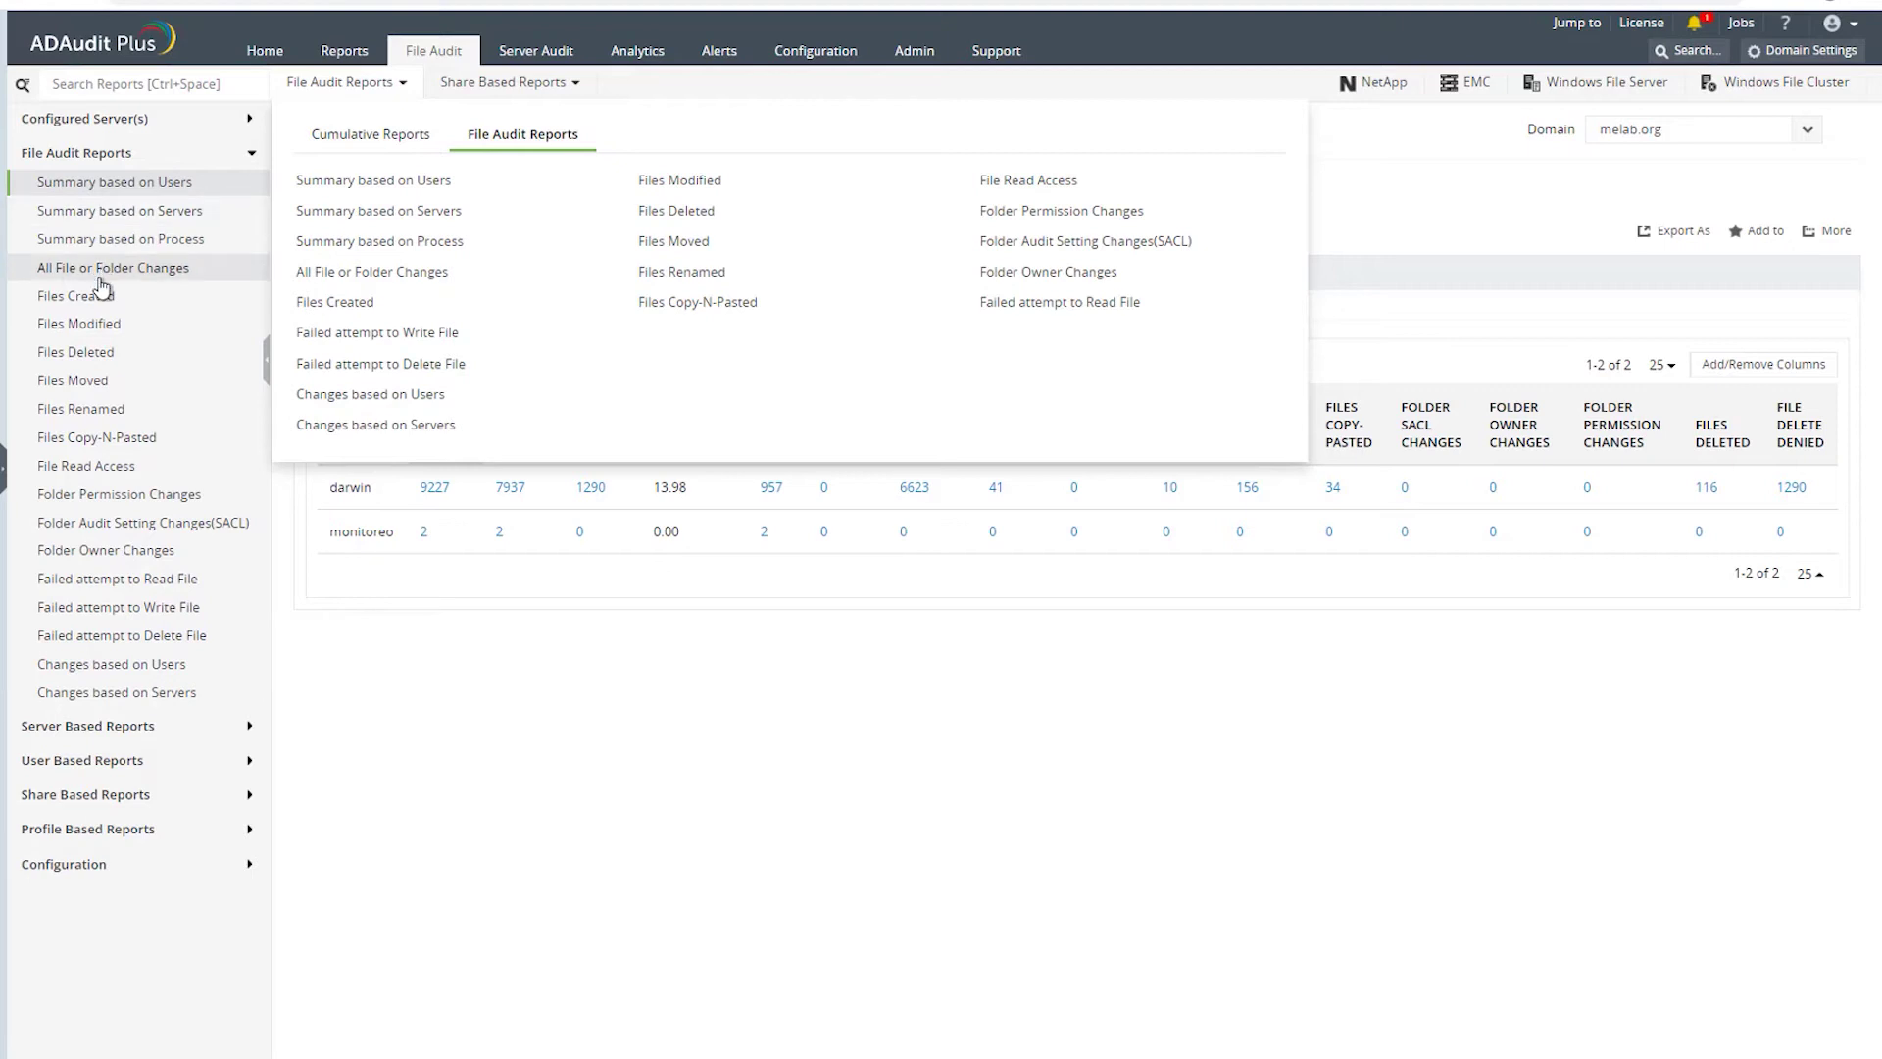
{"action": "left_click", "coordinate": [65, 306]}
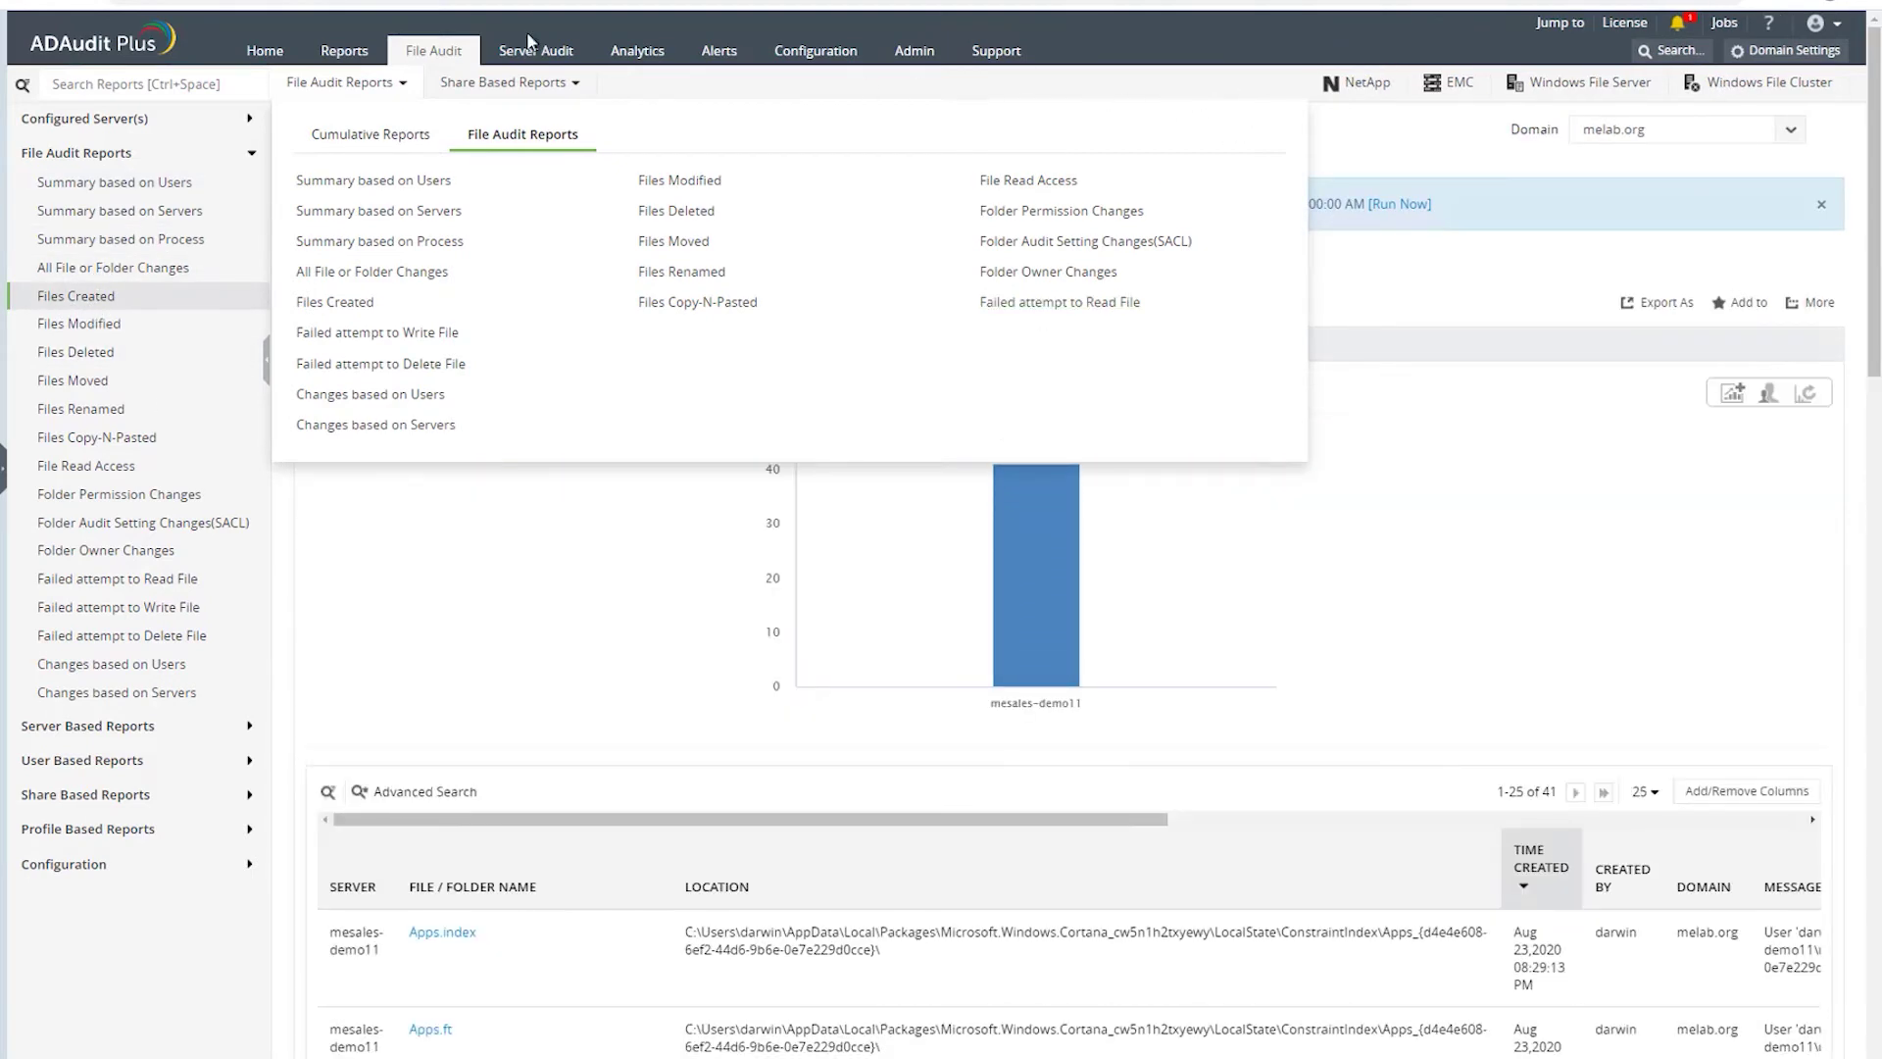
{"action": "mouse_move", "coordinate": [576, 81]}
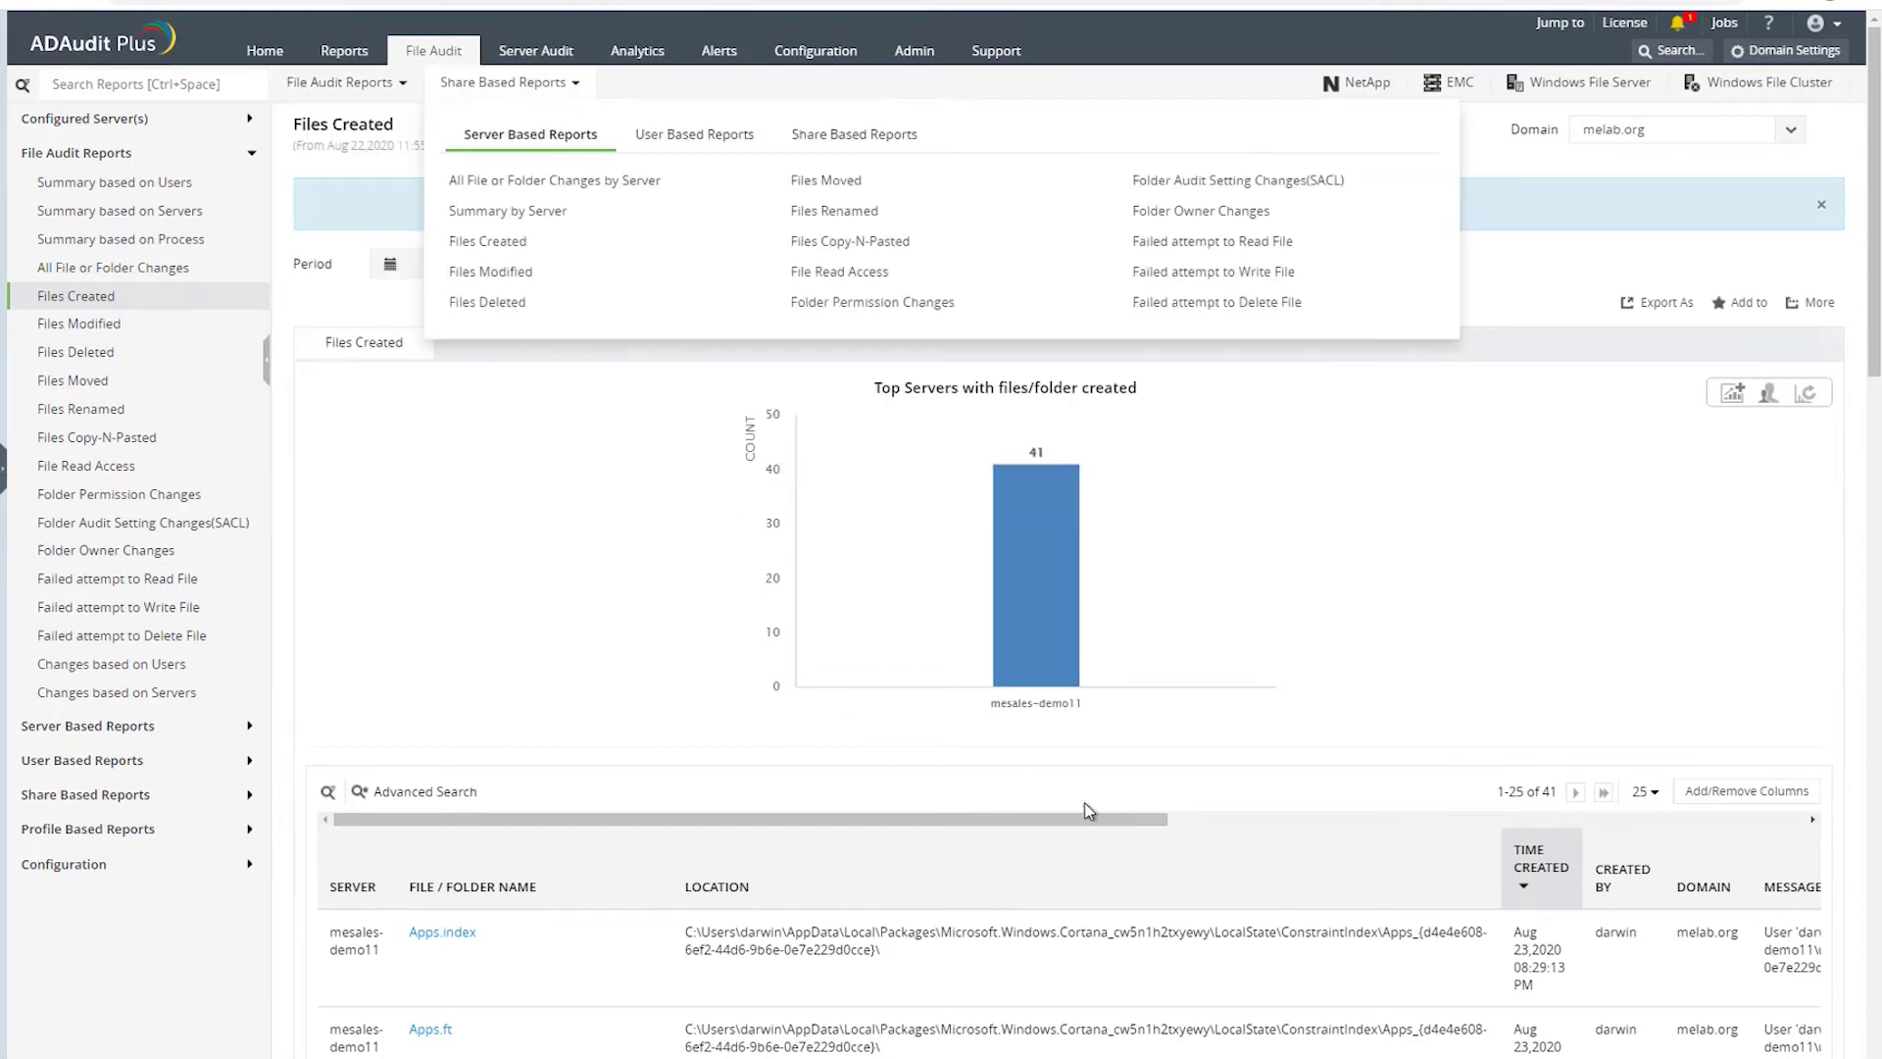
{"action": "left_click", "coordinate": [568, 86]}
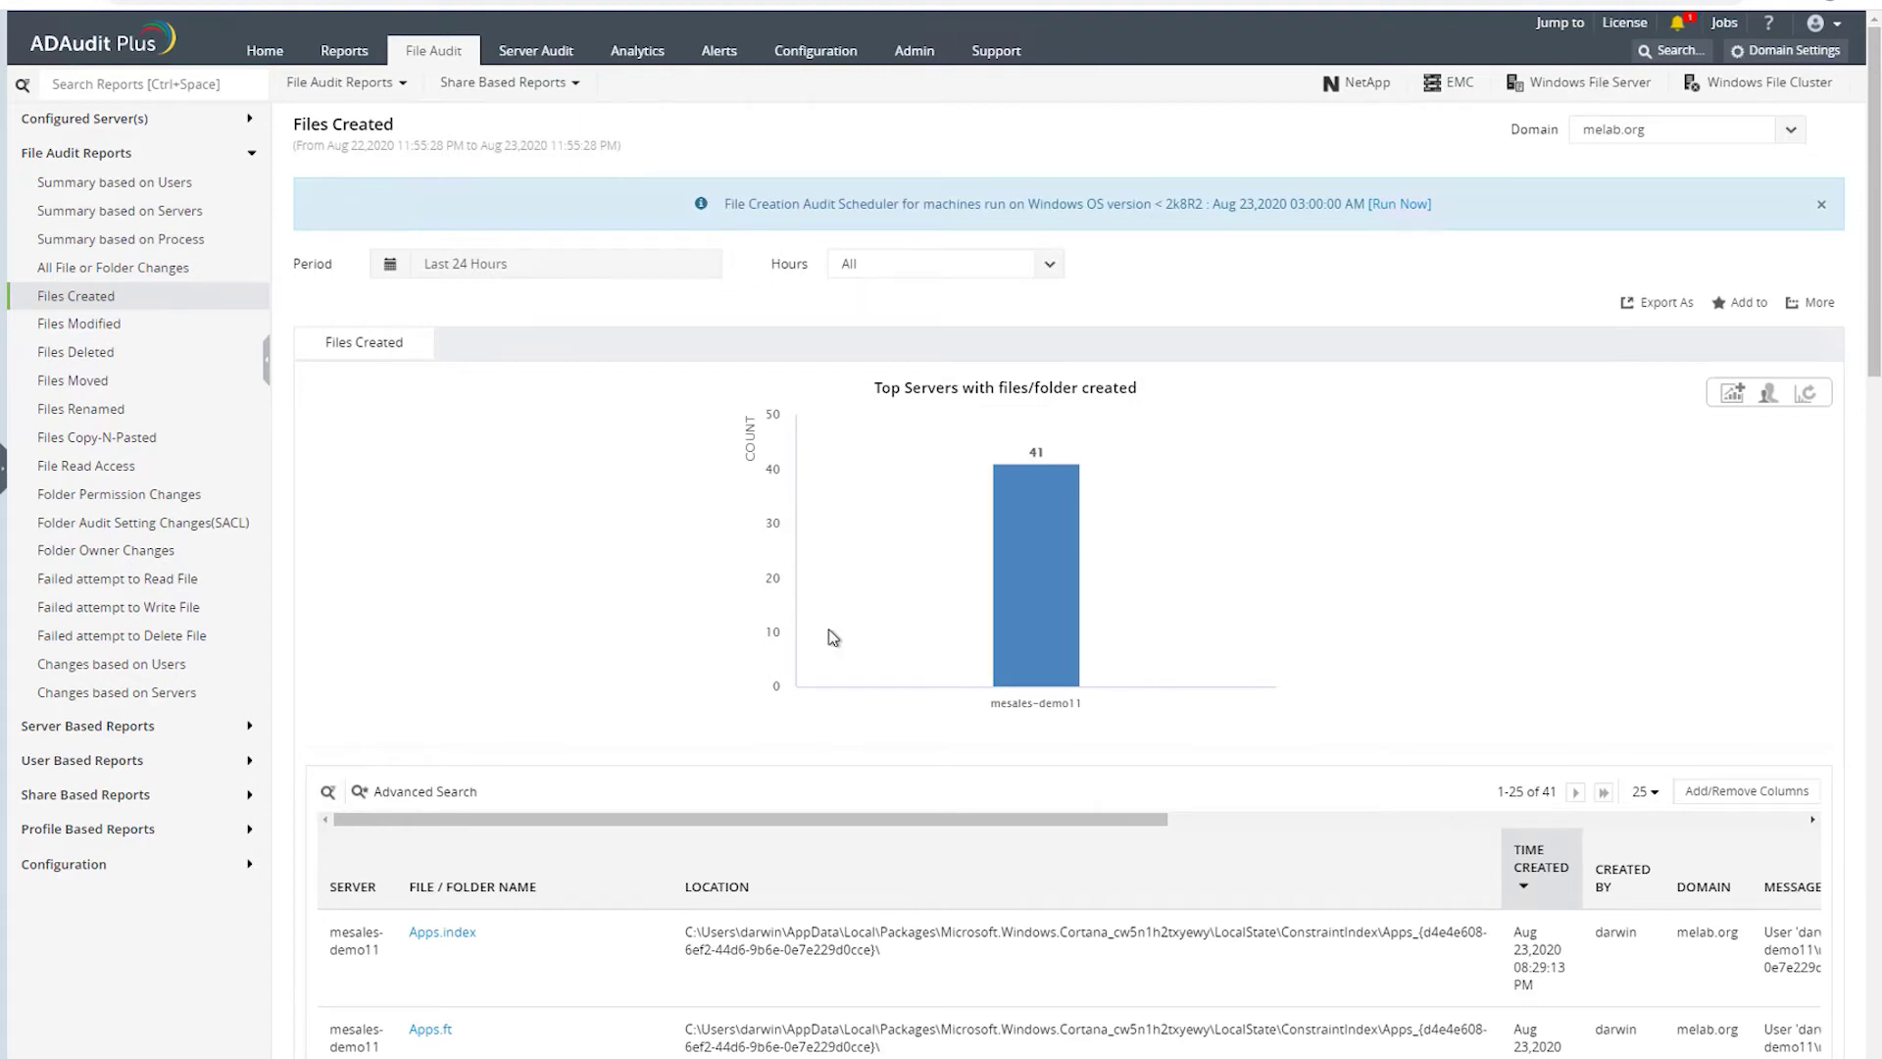
{"action": "scroll", "coordinate": [742, 664], "scroll_direction": "down", "scroll_amount": 3}
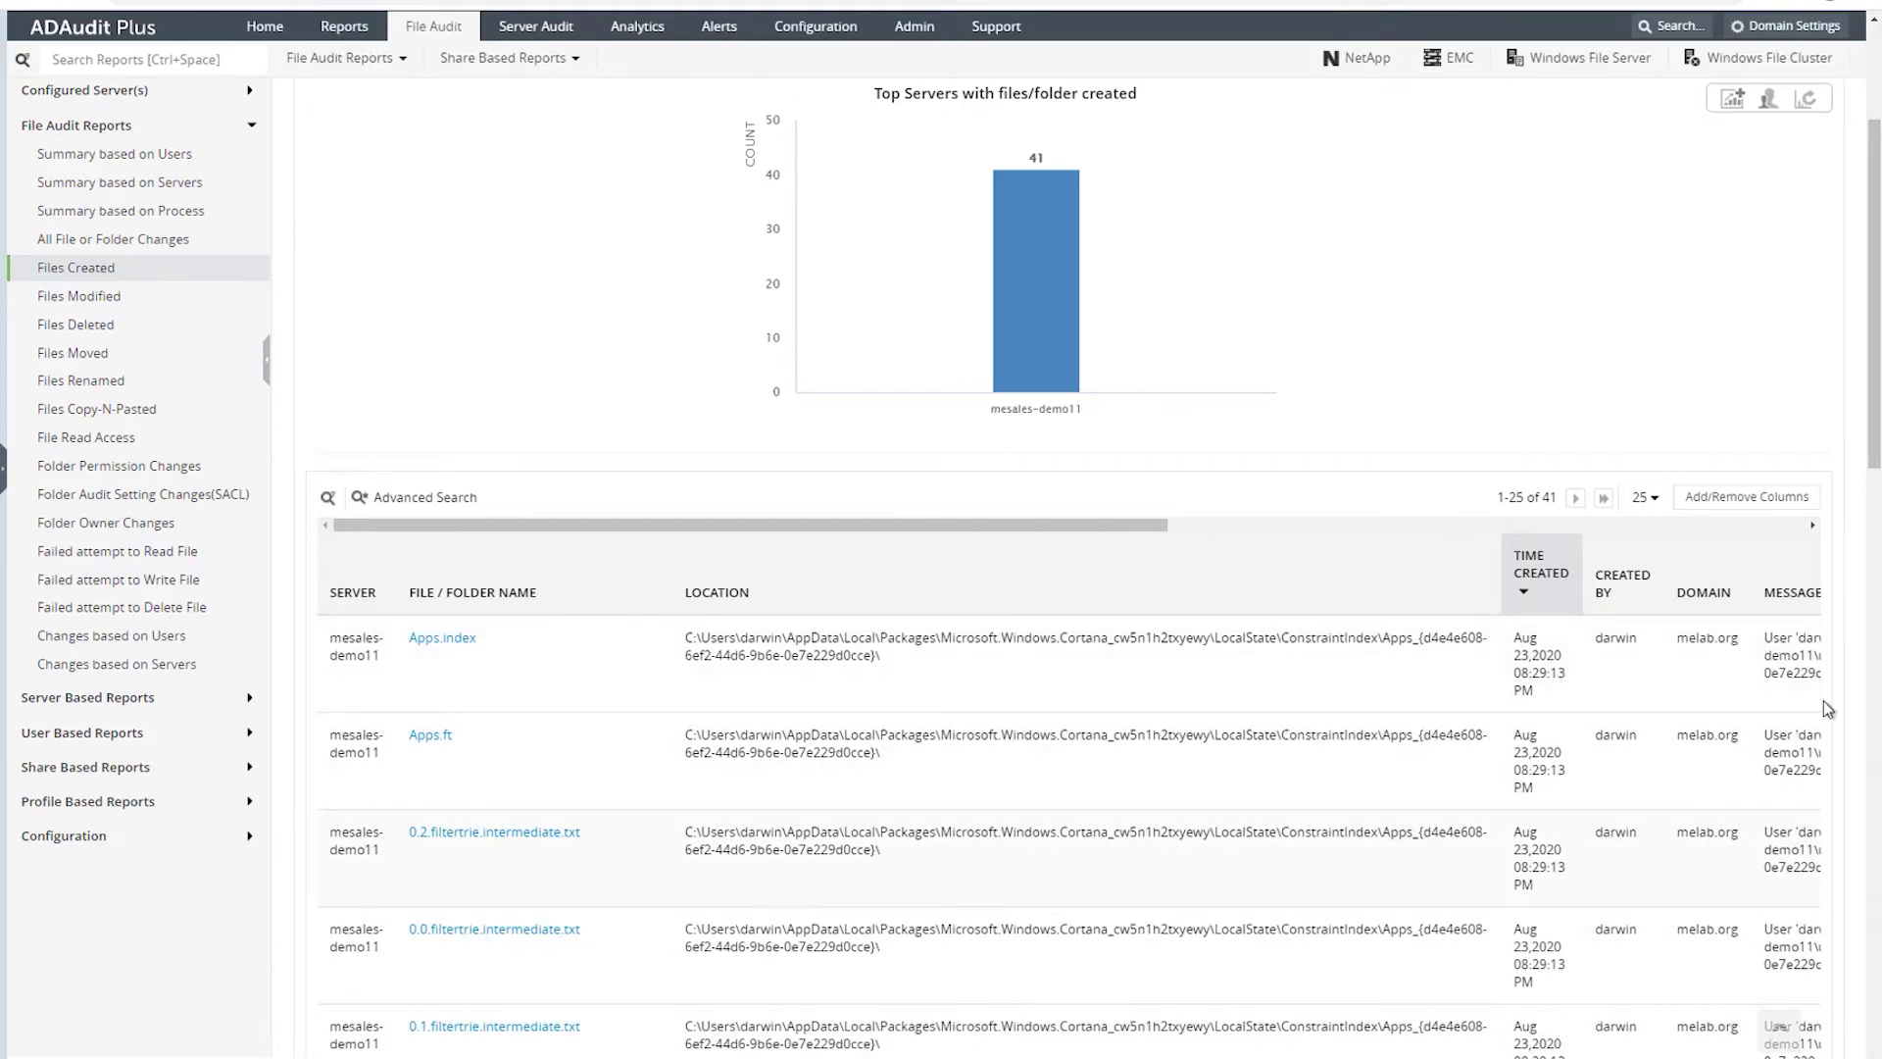
{"action": "scroll", "coordinate": [1779, 1026], "scroll_direction": "down", "scroll_amount": 8}
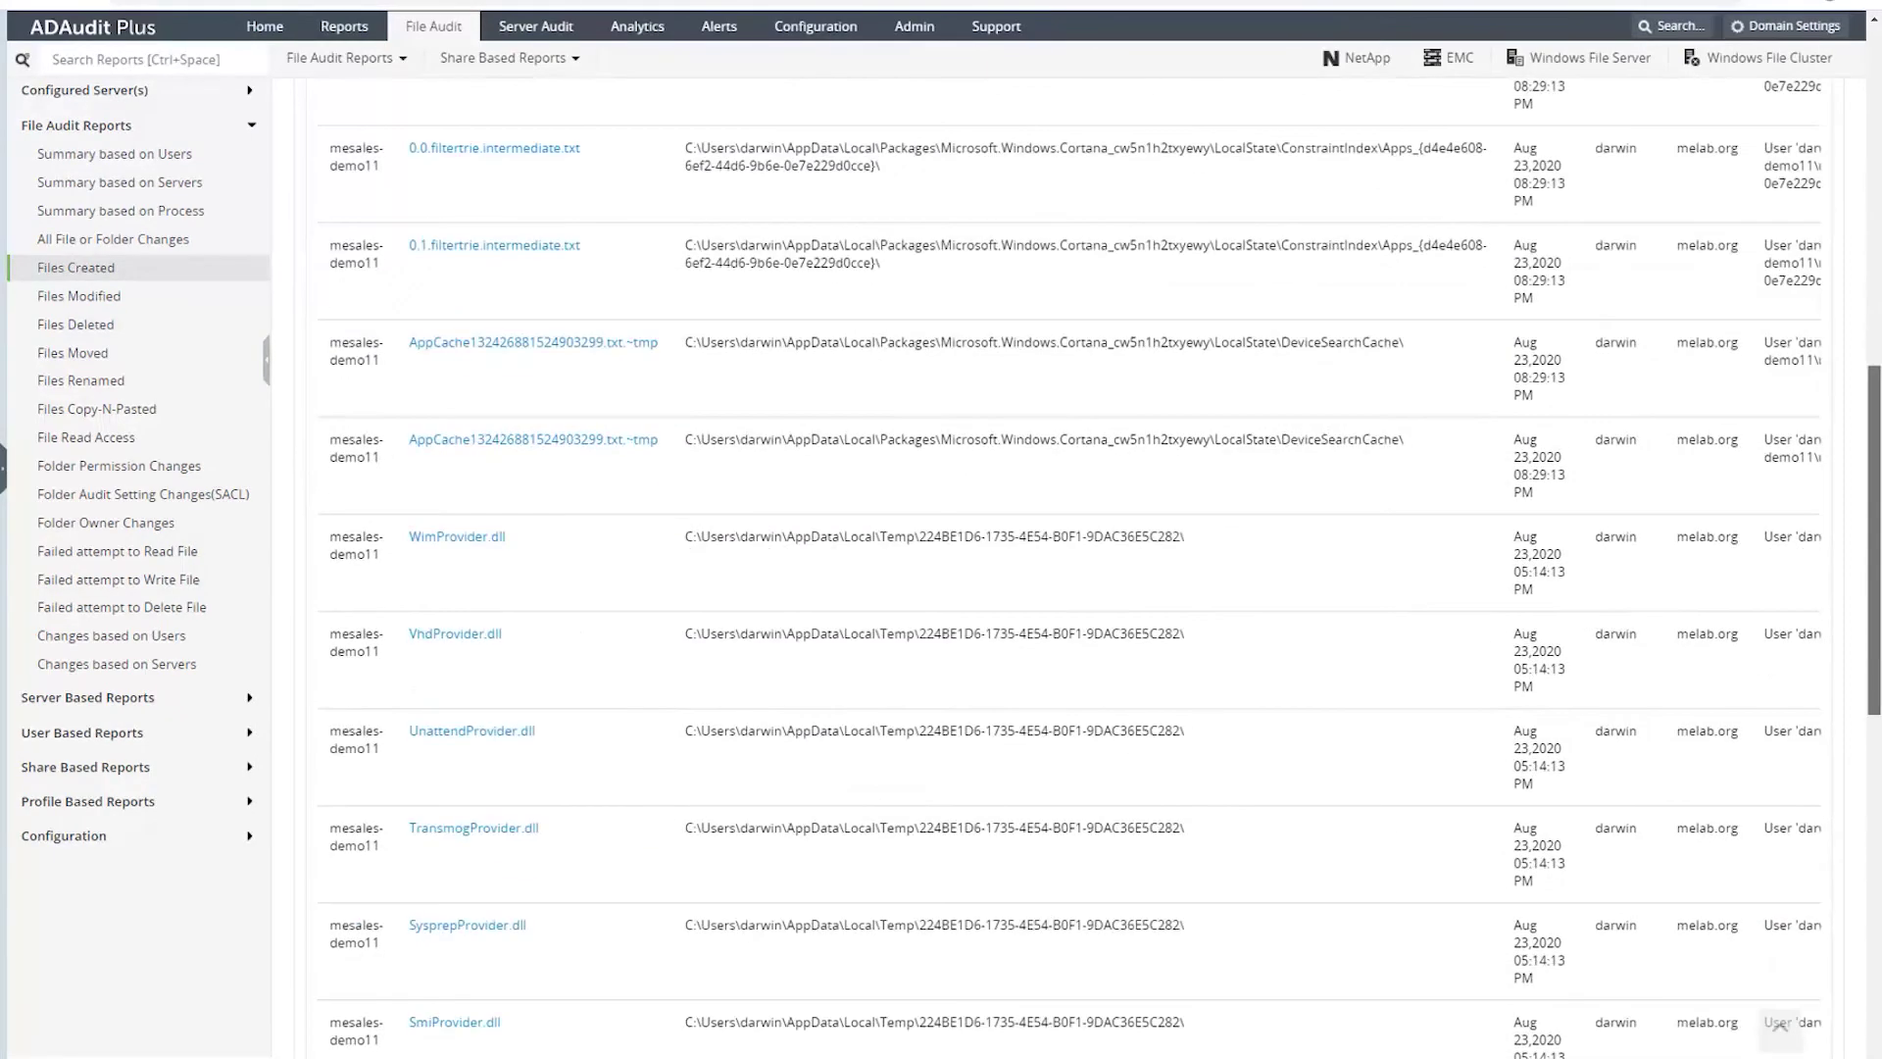
{"action": "scroll", "coordinate": [1827, 415], "scroll_direction": "up", "scroll_amount": 10}
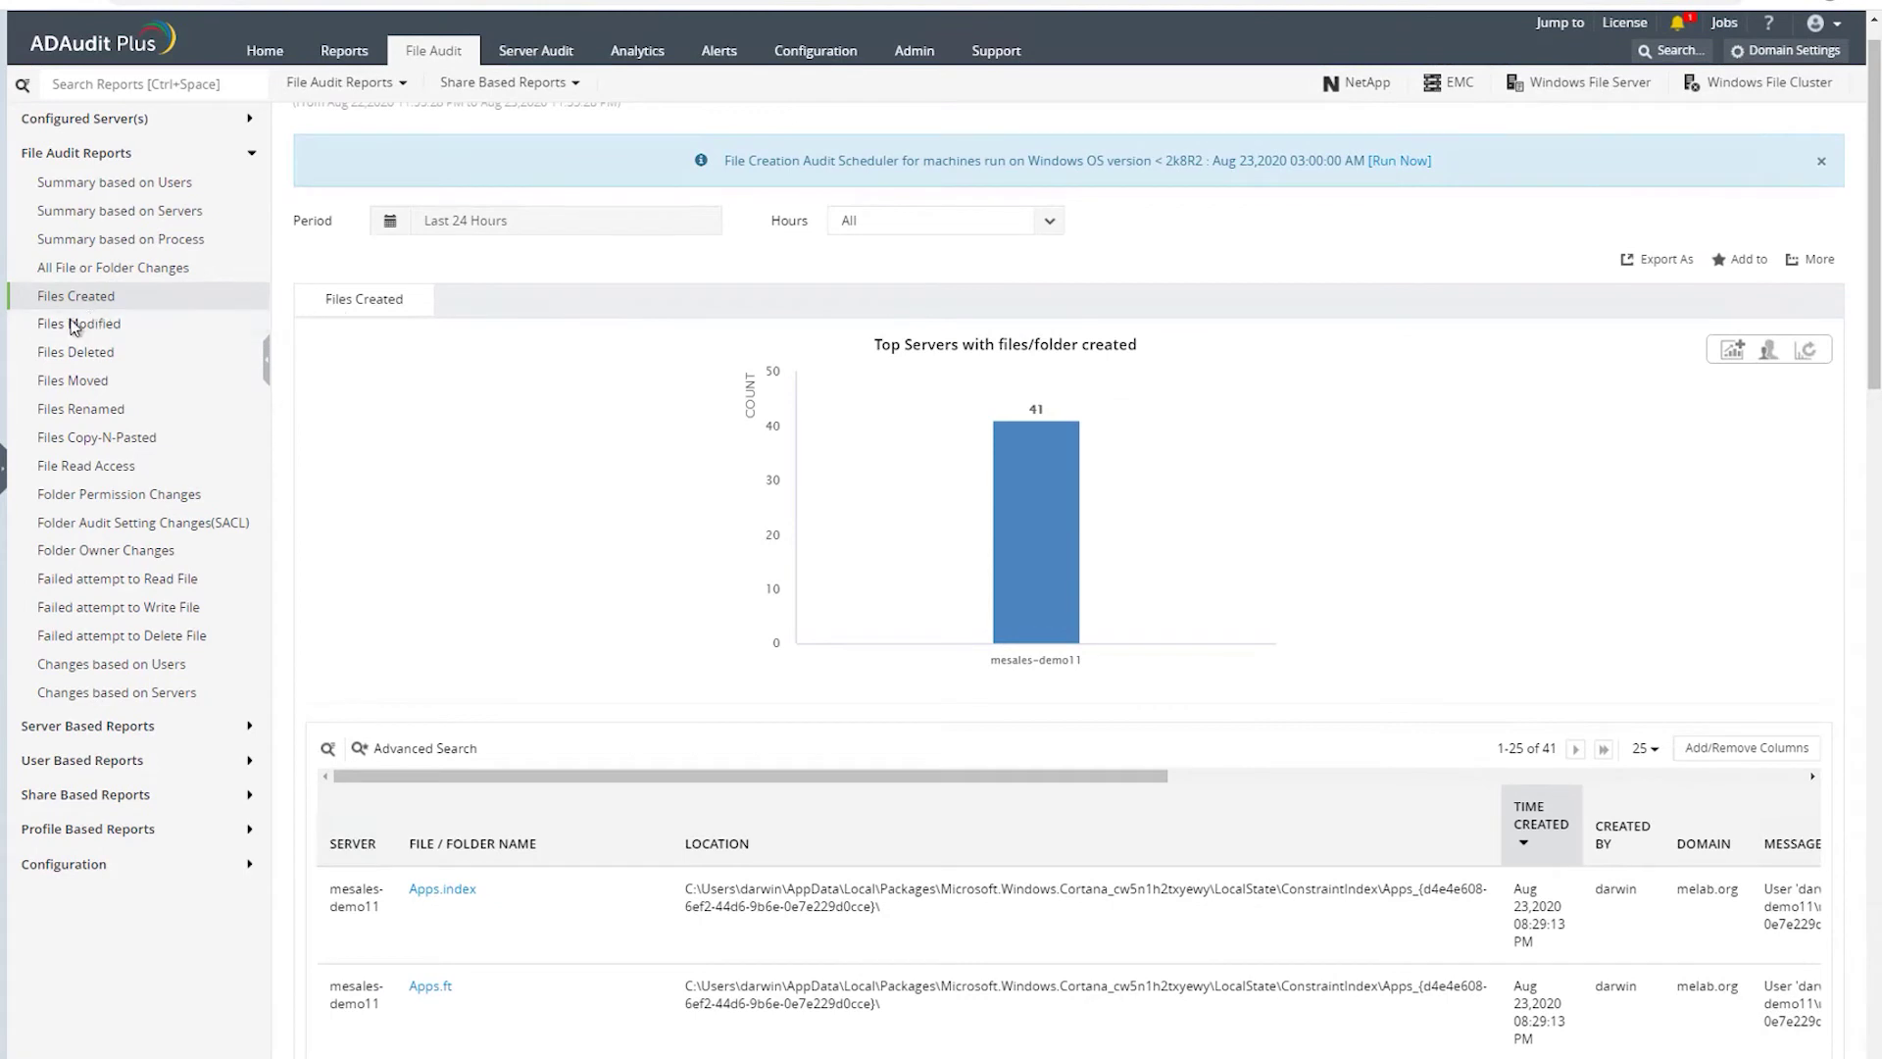
- Show the Files Modified report with the period set to Last 2 Hours
{"action": "left_click", "coordinate": [51, 329]}
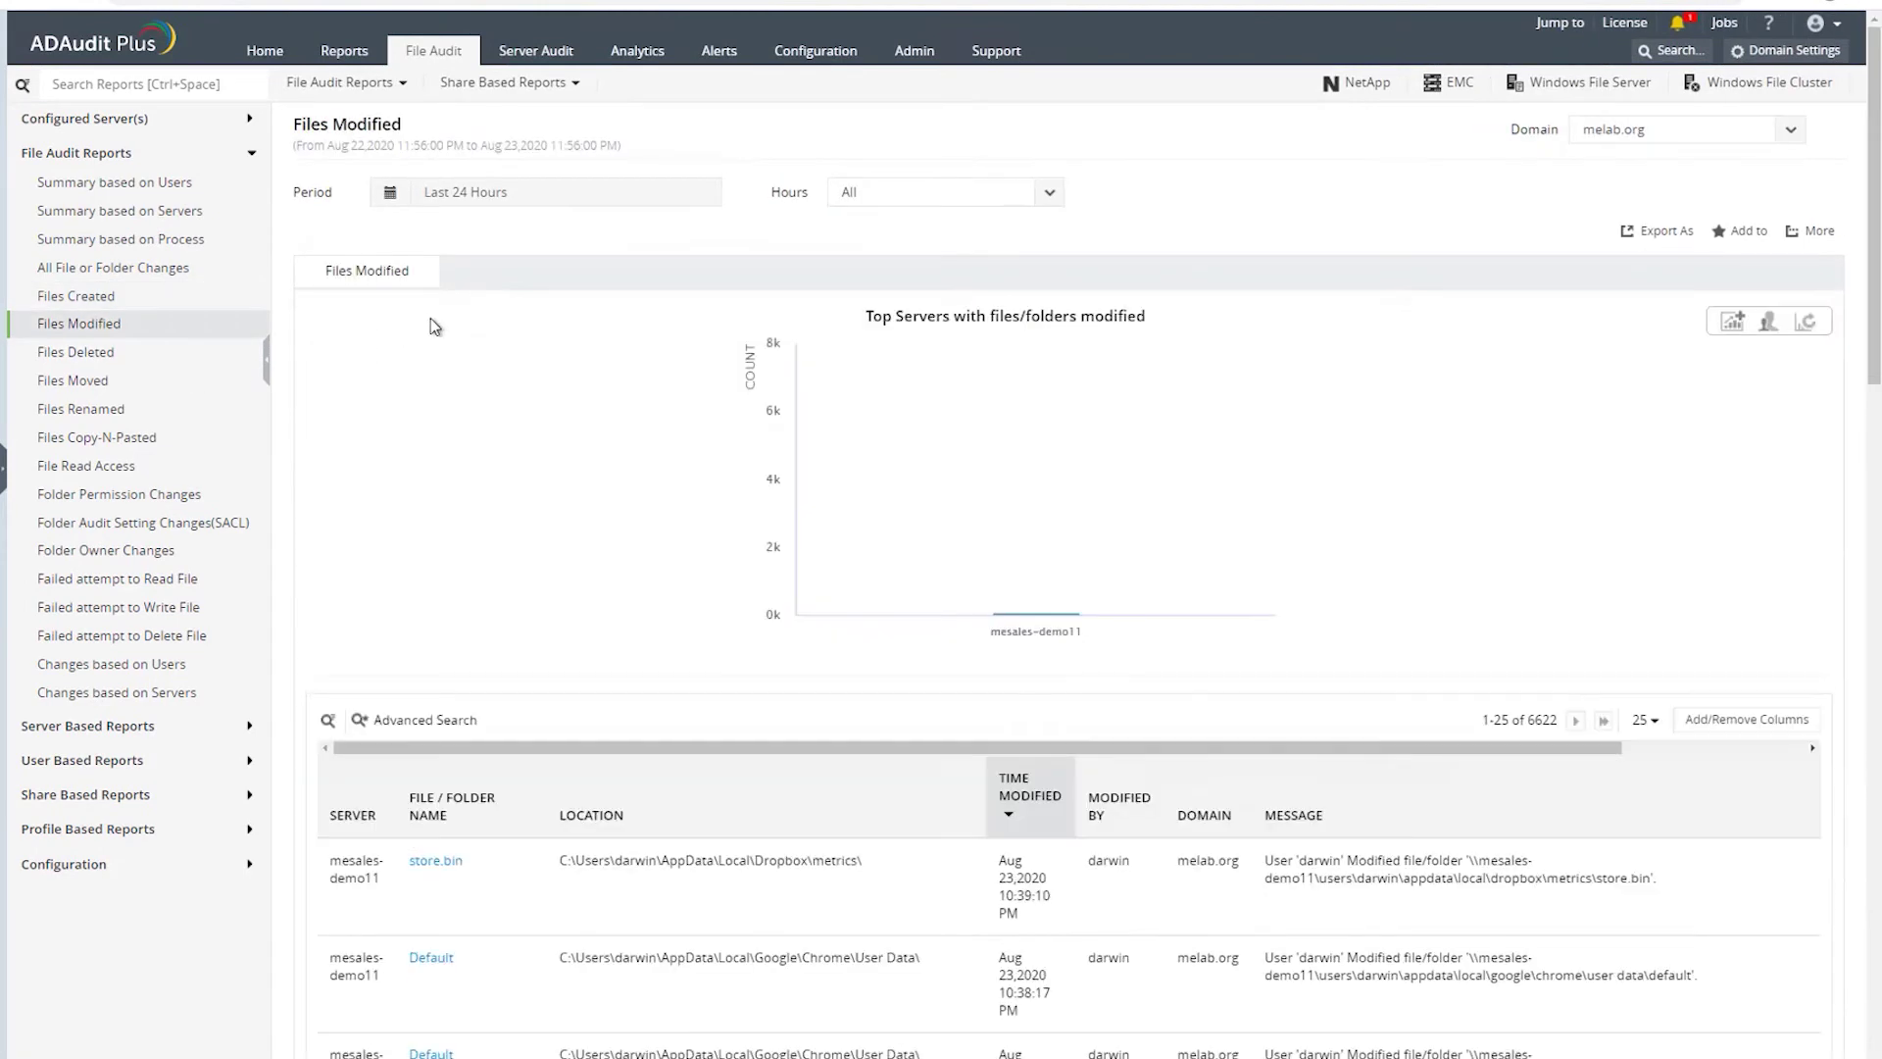
{"action": "left_click", "coordinate": [515, 196]}
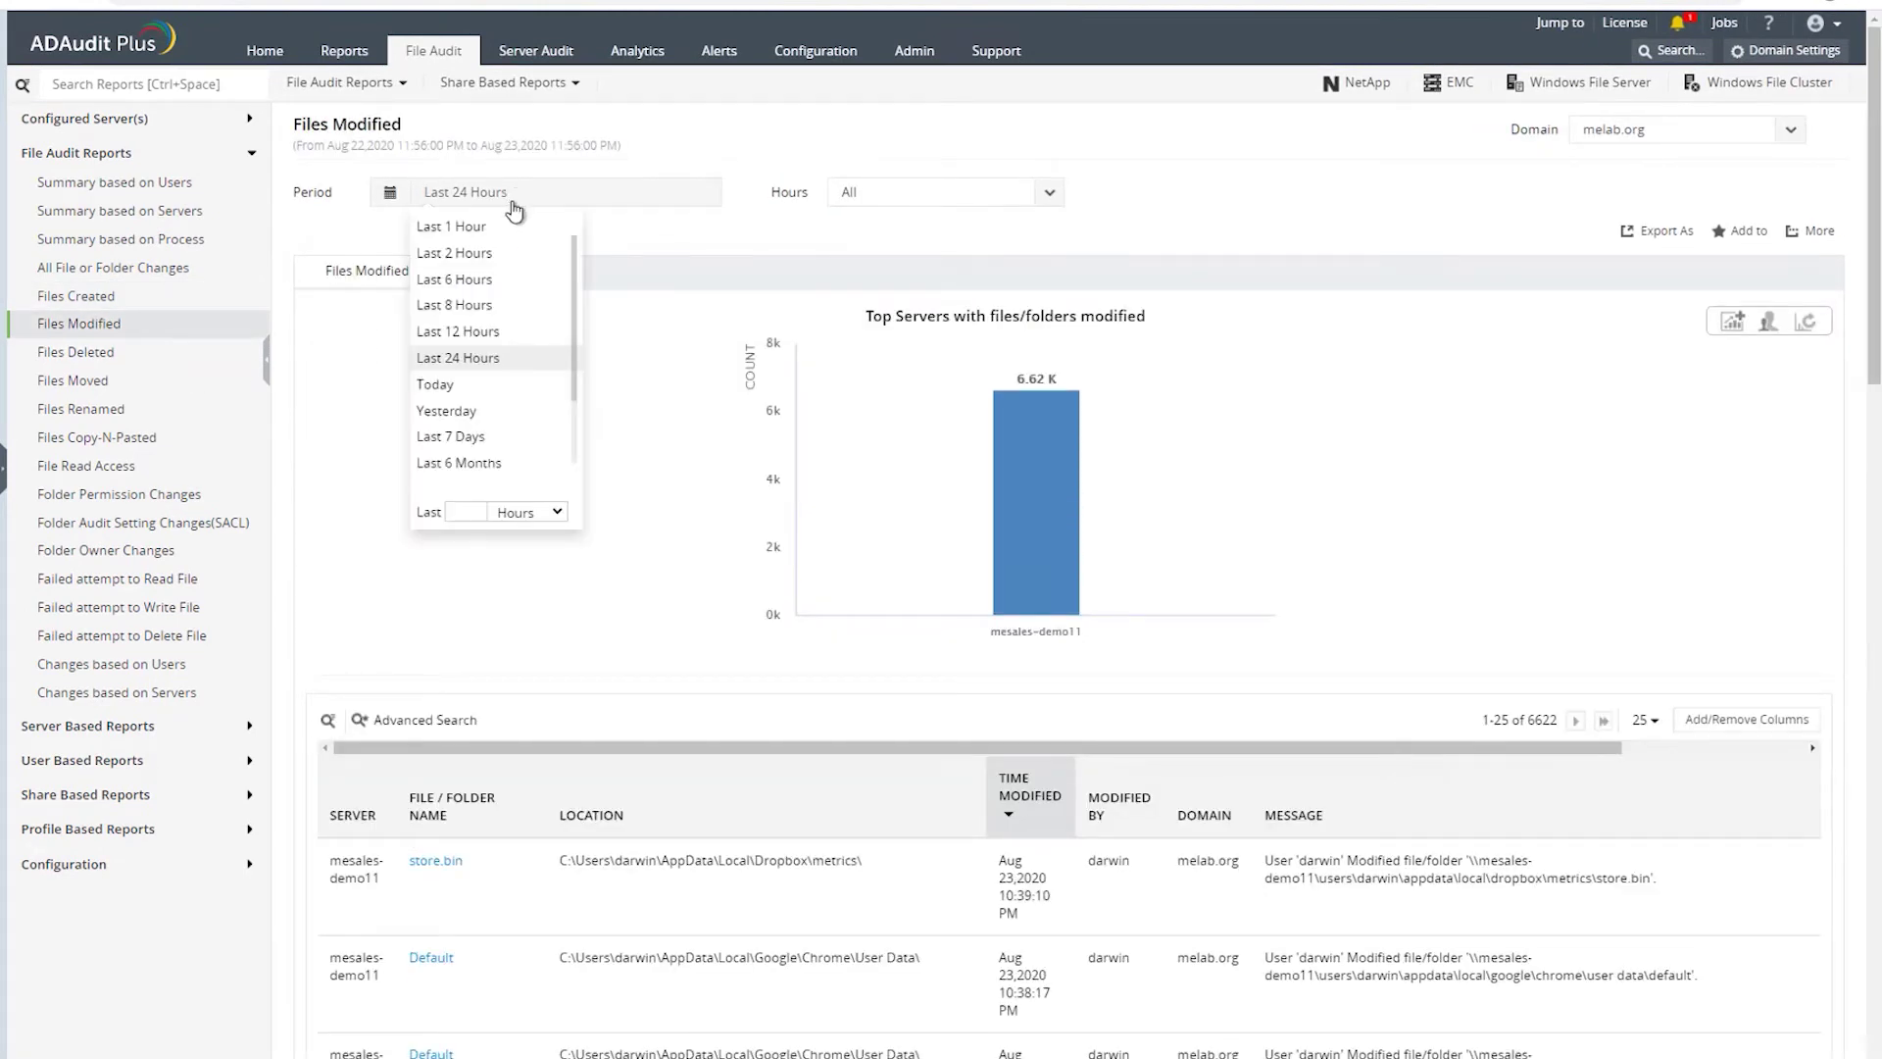
{"action": "left_click", "coordinate": [457, 254]}
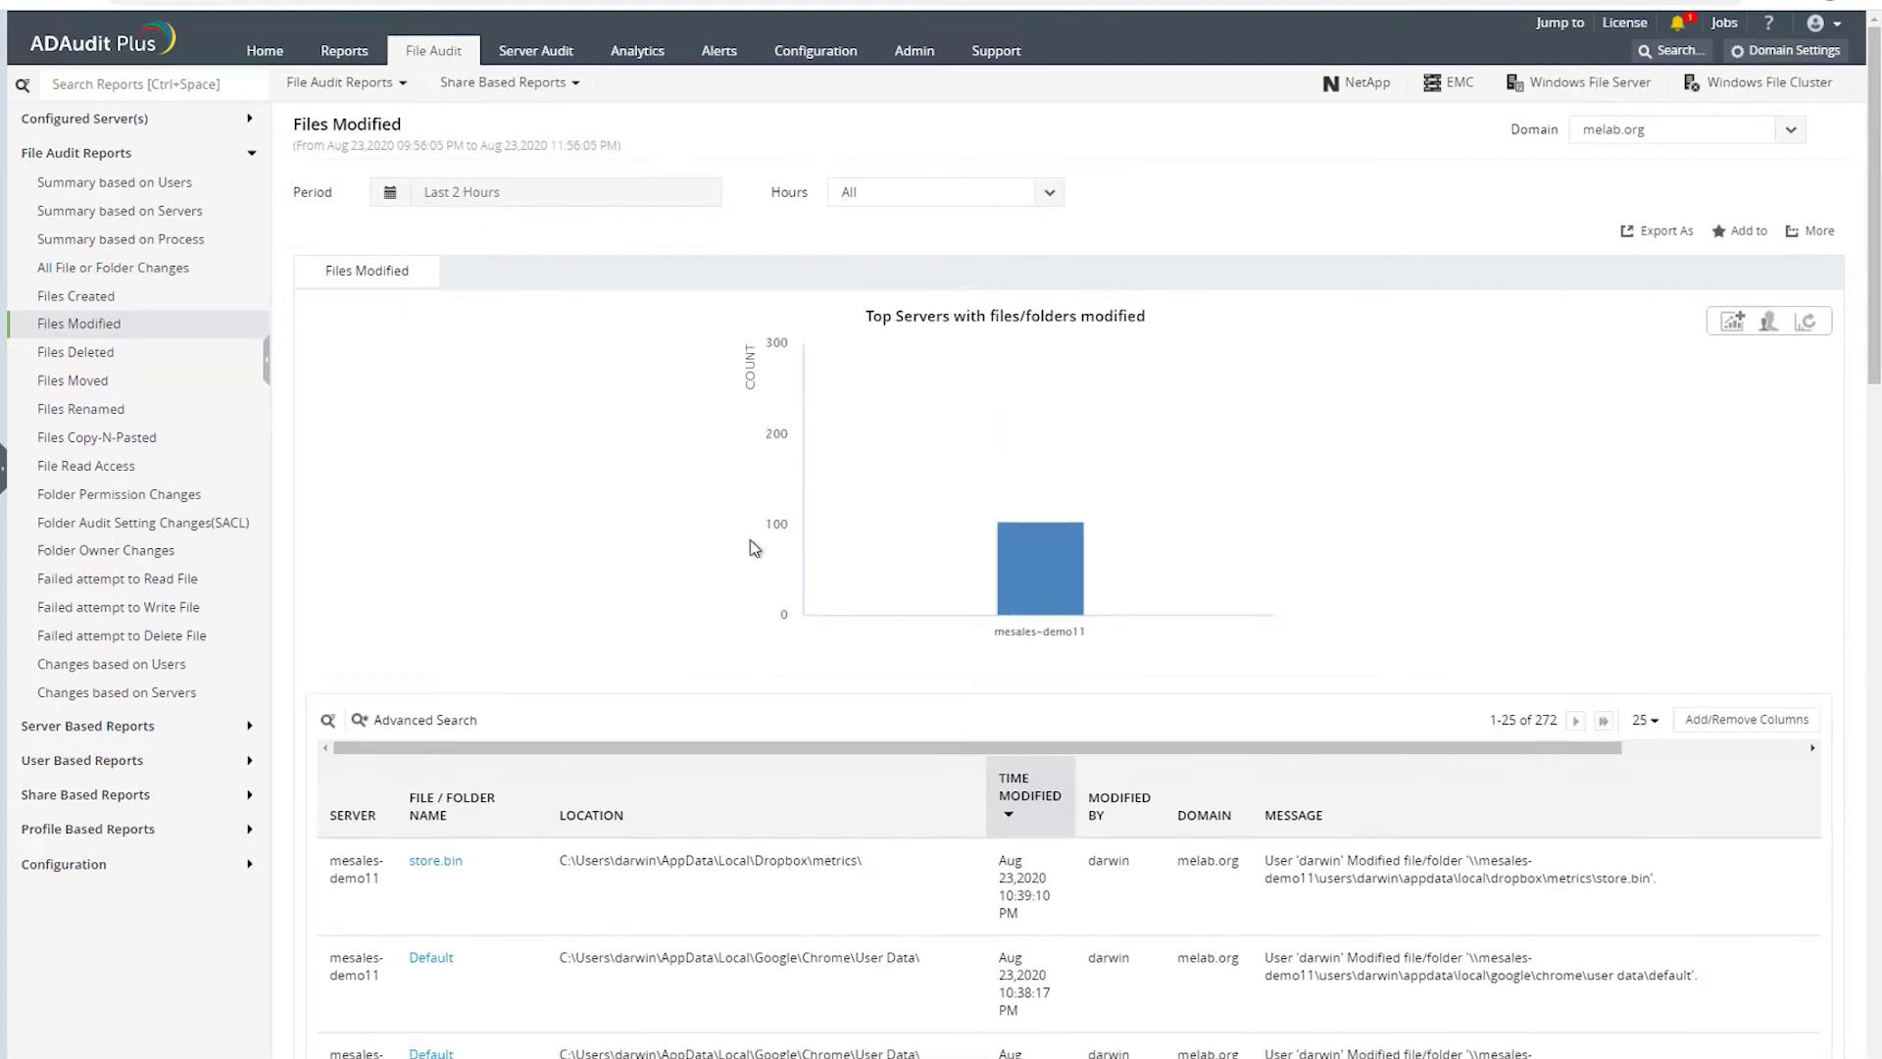
{"action": "scroll", "coordinate": [774, 692], "scroll_direction": "down", "scroll_amount": 2}
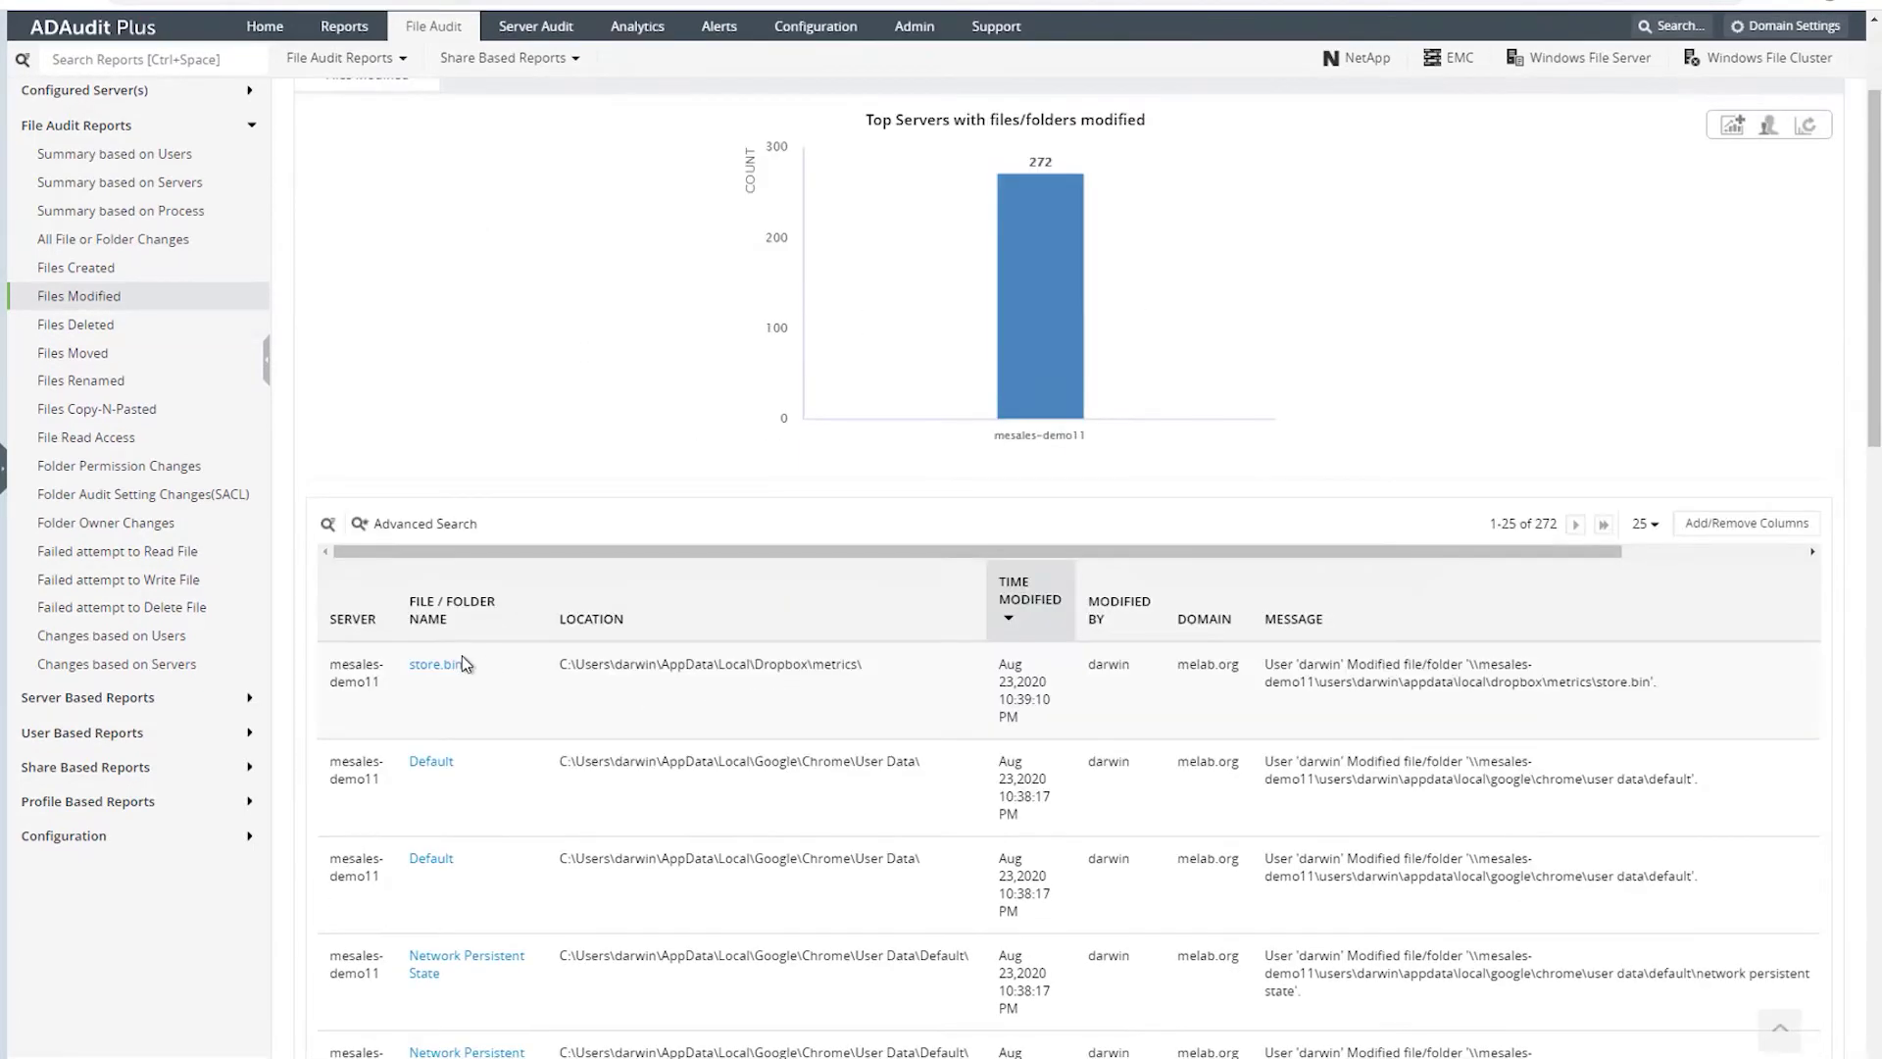
{"action": "scroll", "coordinate": [1289, 708], "scroll_direction": "down", "scroll_amount": 2}
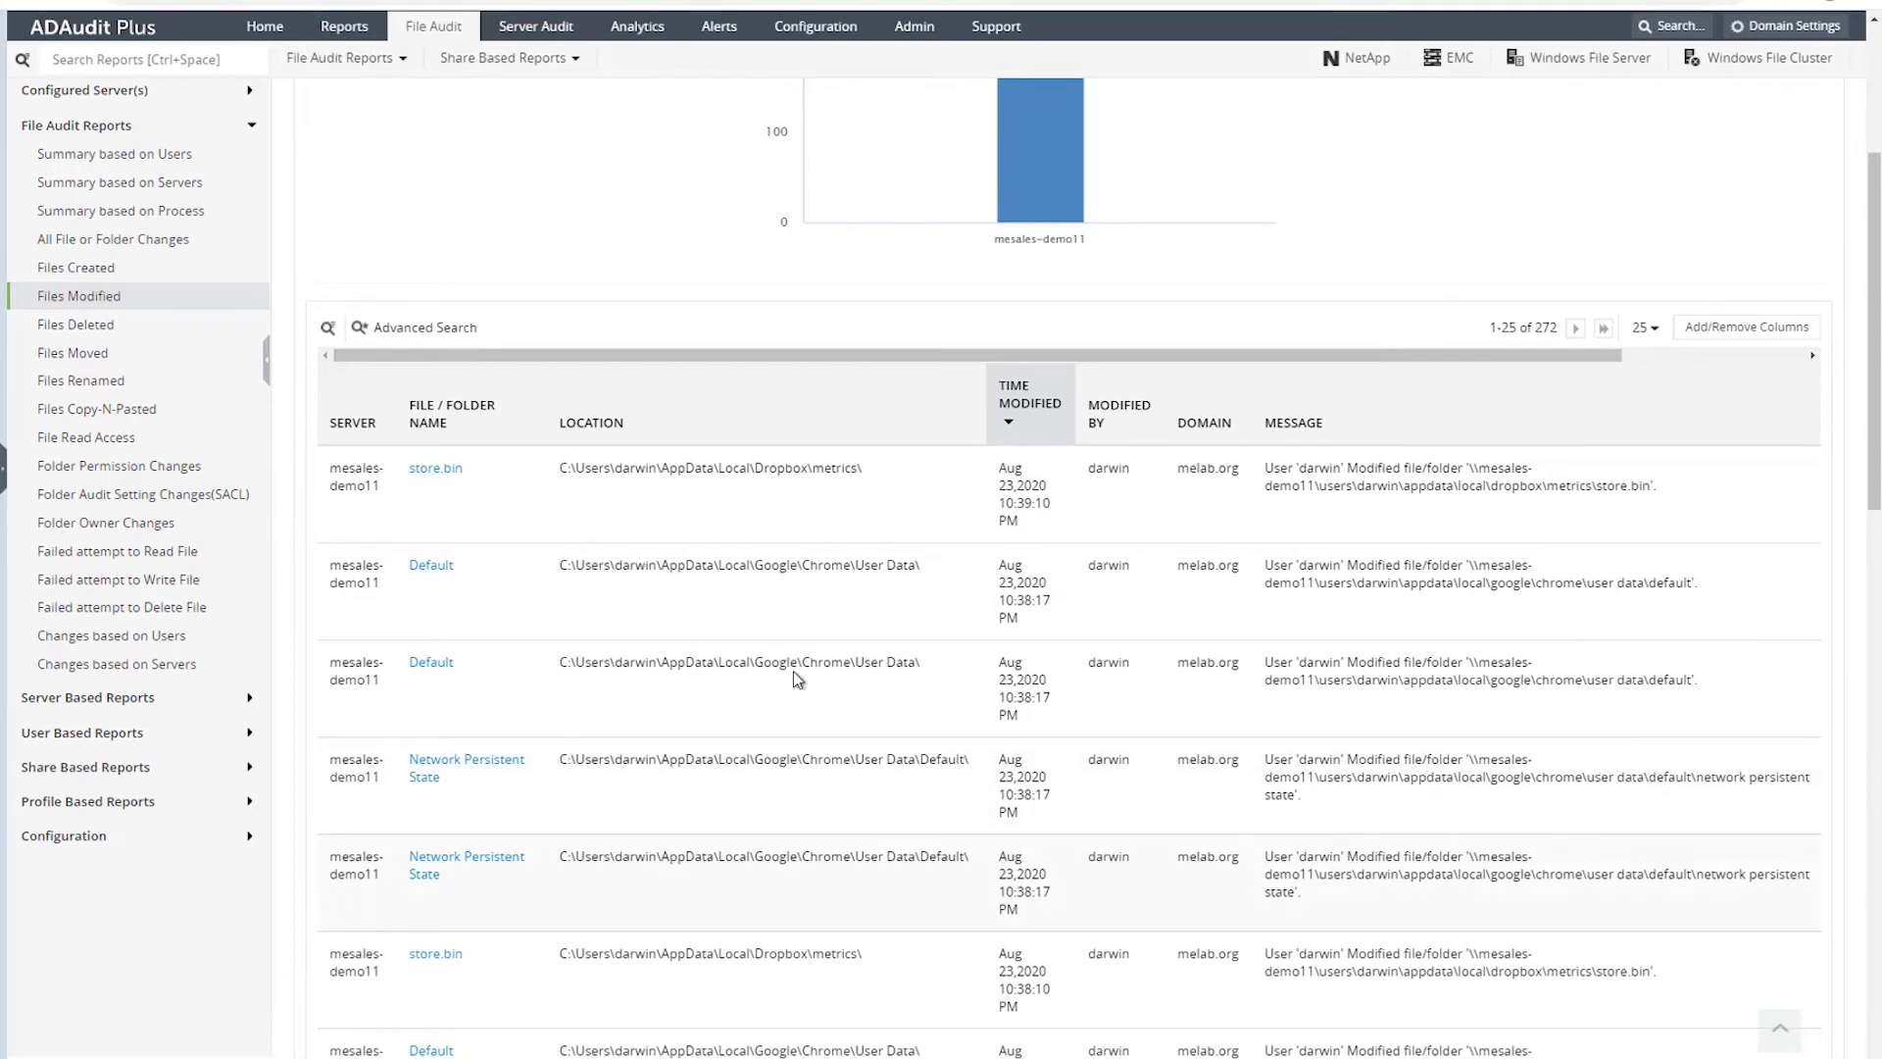
- Step through Files Moved, Copy-N-Pasted, Read Access, SACL and Failed Read reports, ending on Failed attempt to Delete File
{"action": "left_click", "coordinate": [95, 359]}
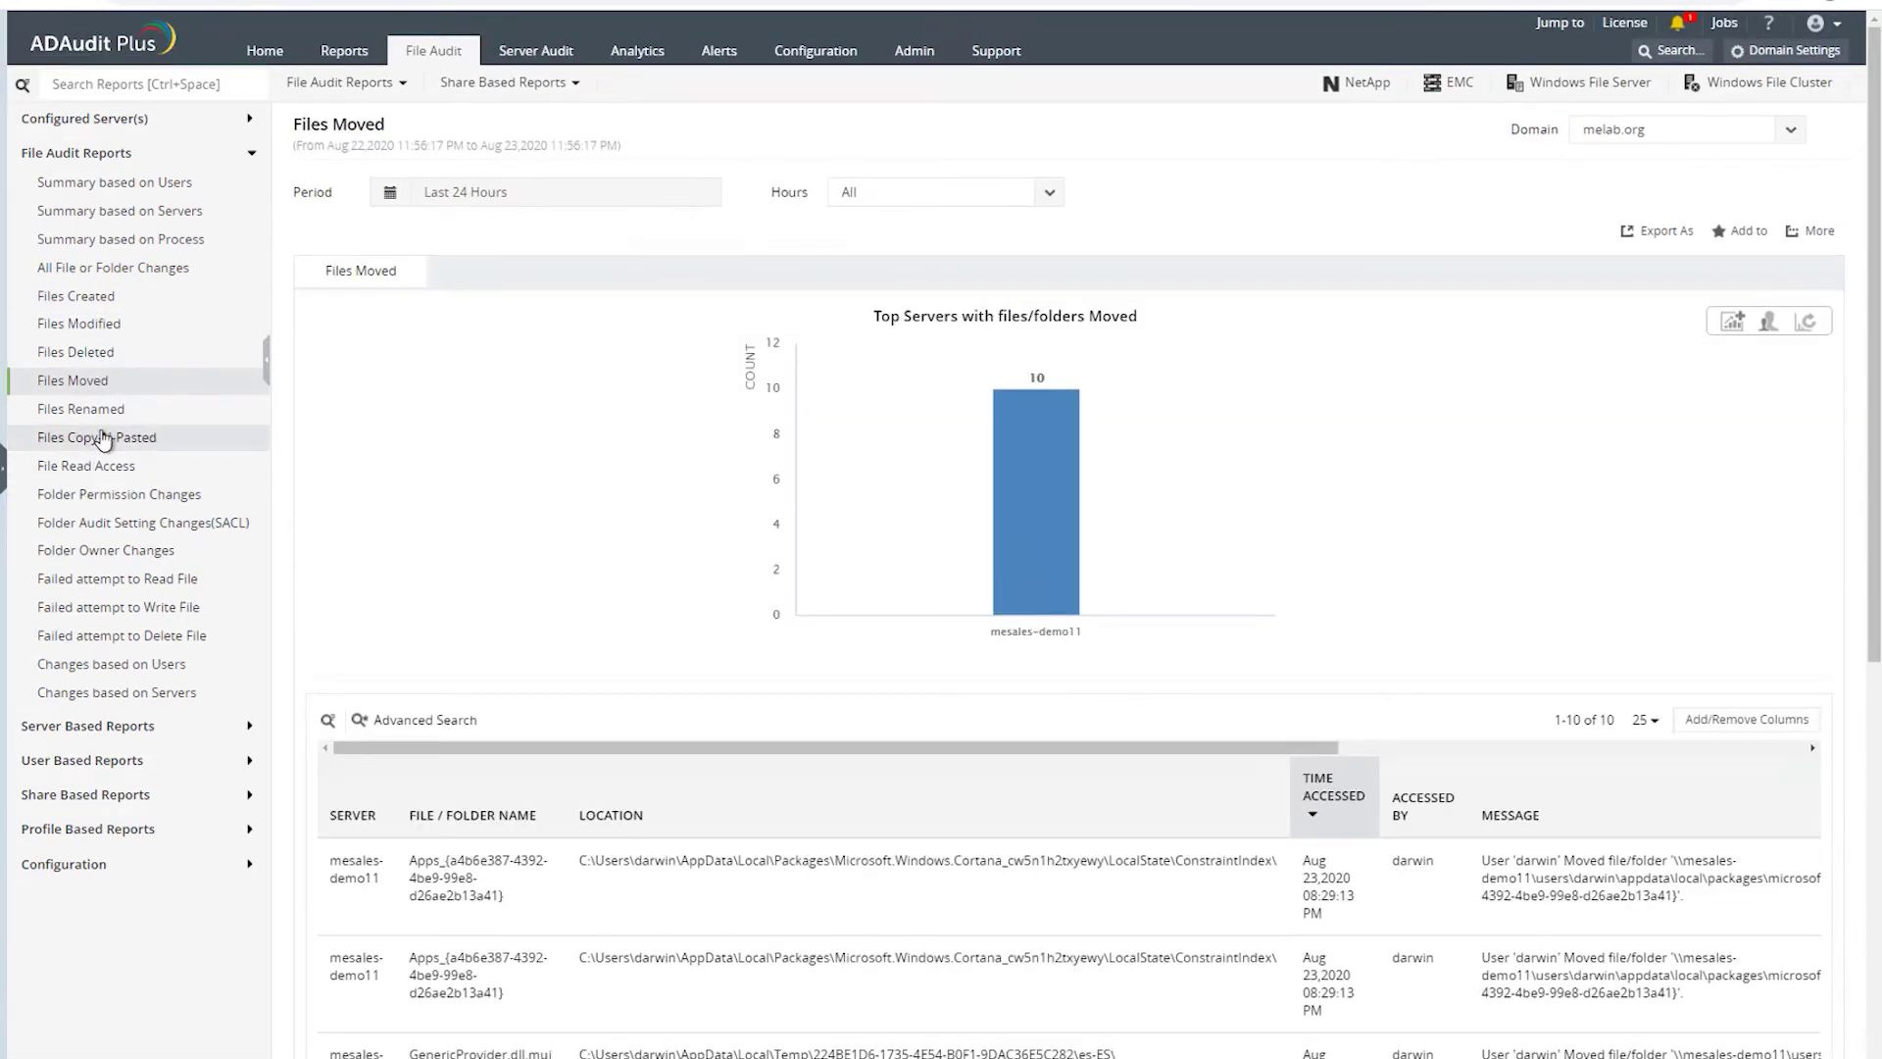
{"action": "left_click", "coordinate": [91, 441]}
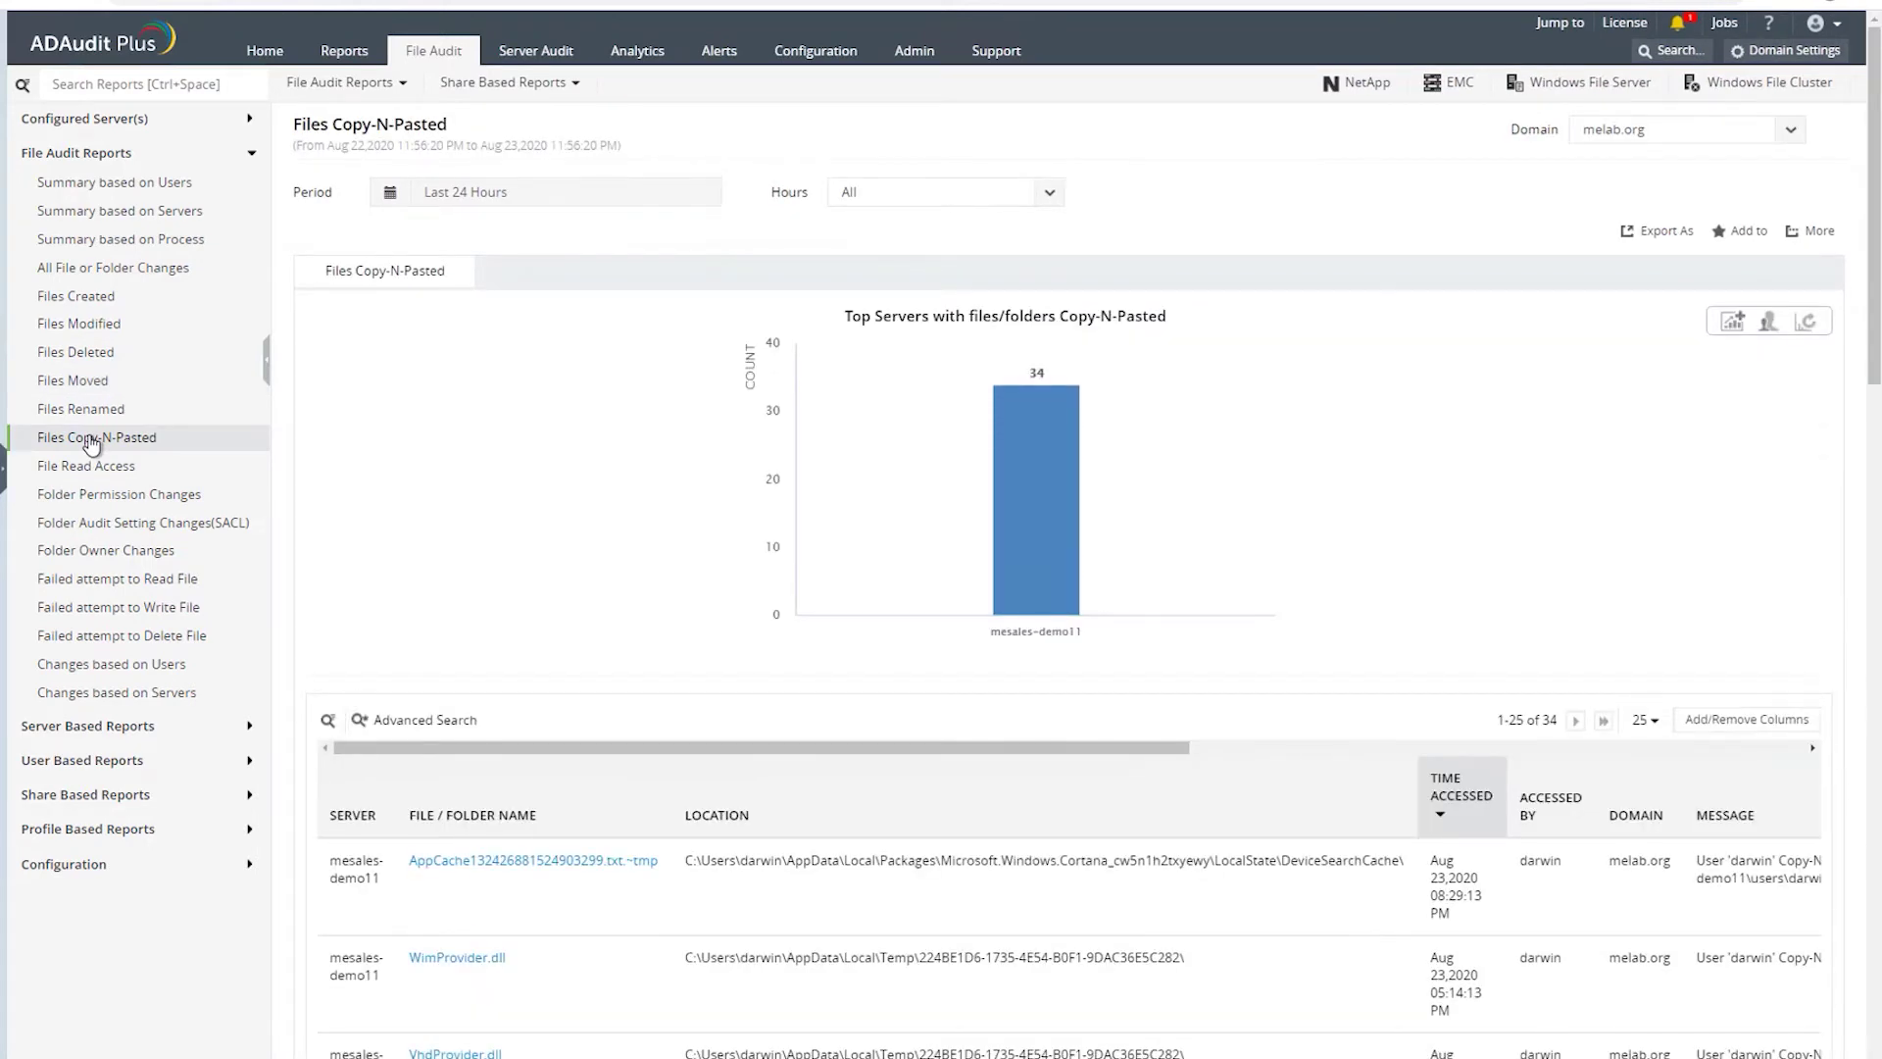
{"action": "left_click", "coordinate": [106, 469]}
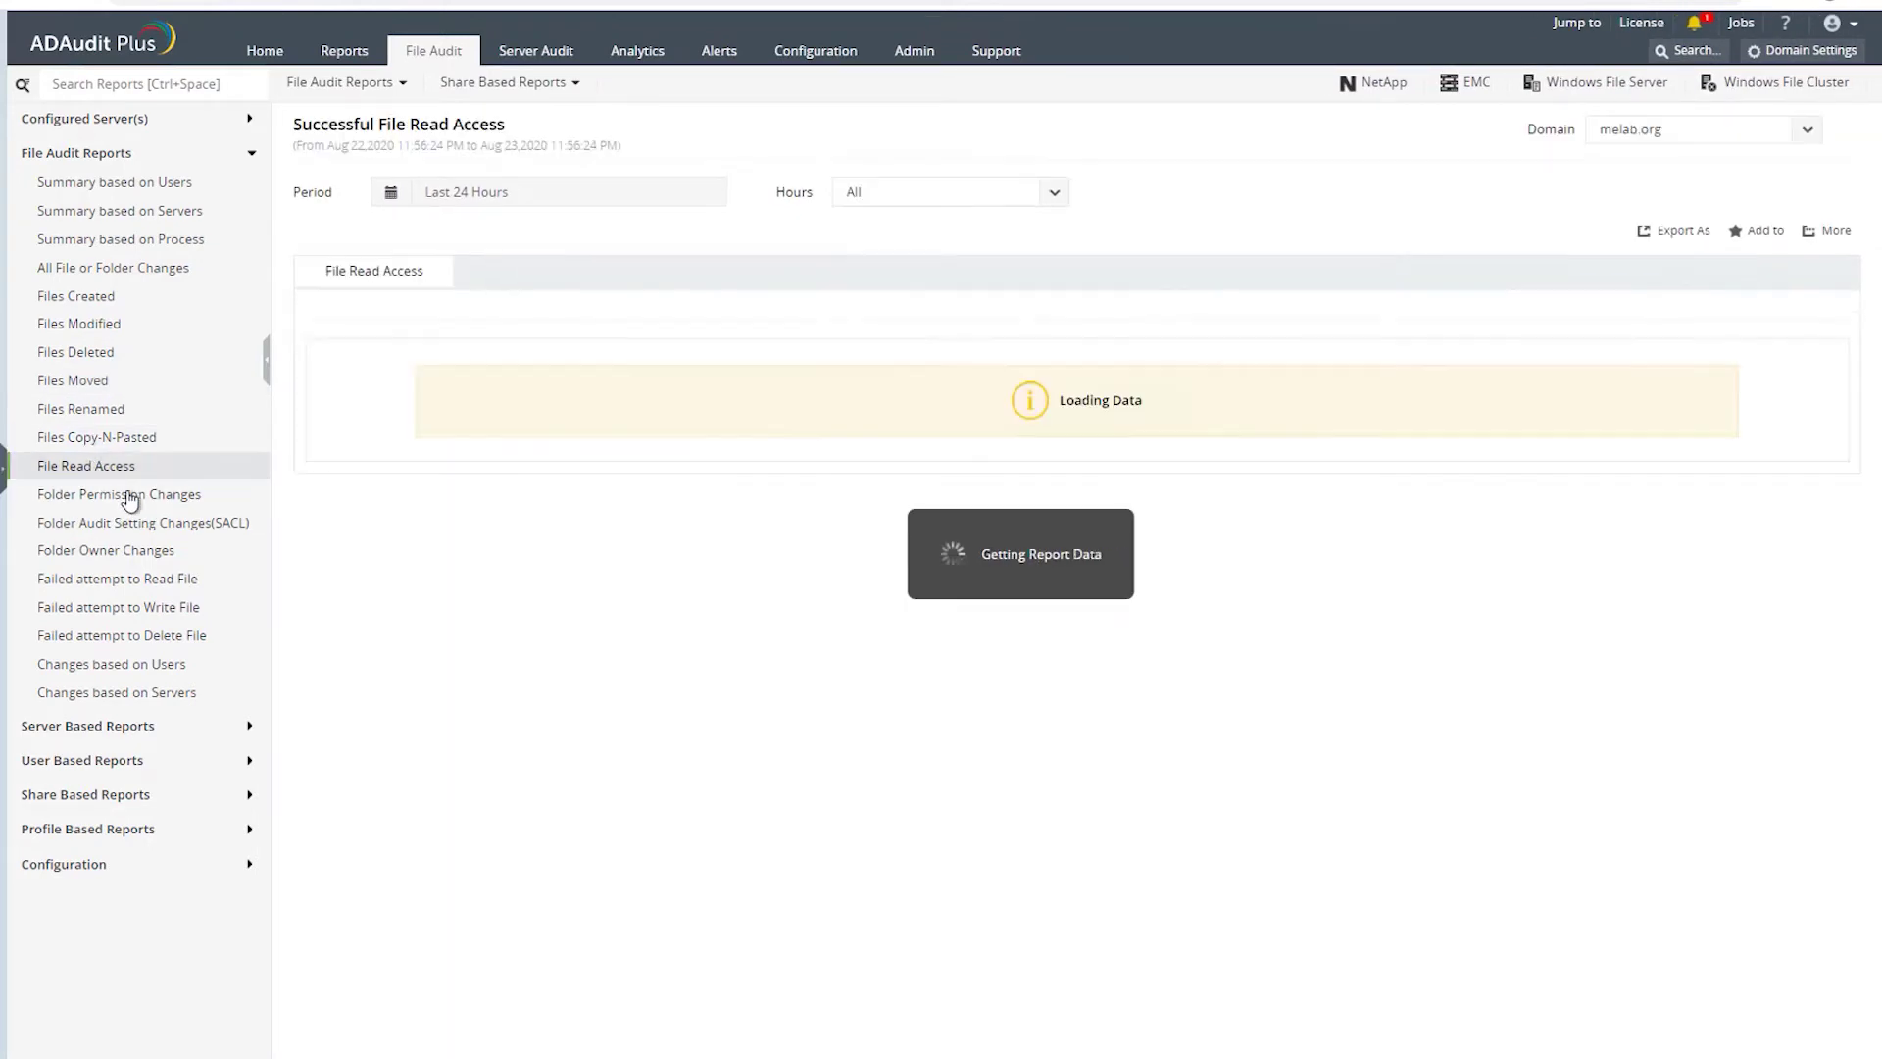
{"action": "left_click", "coordinate": [179, 529]}
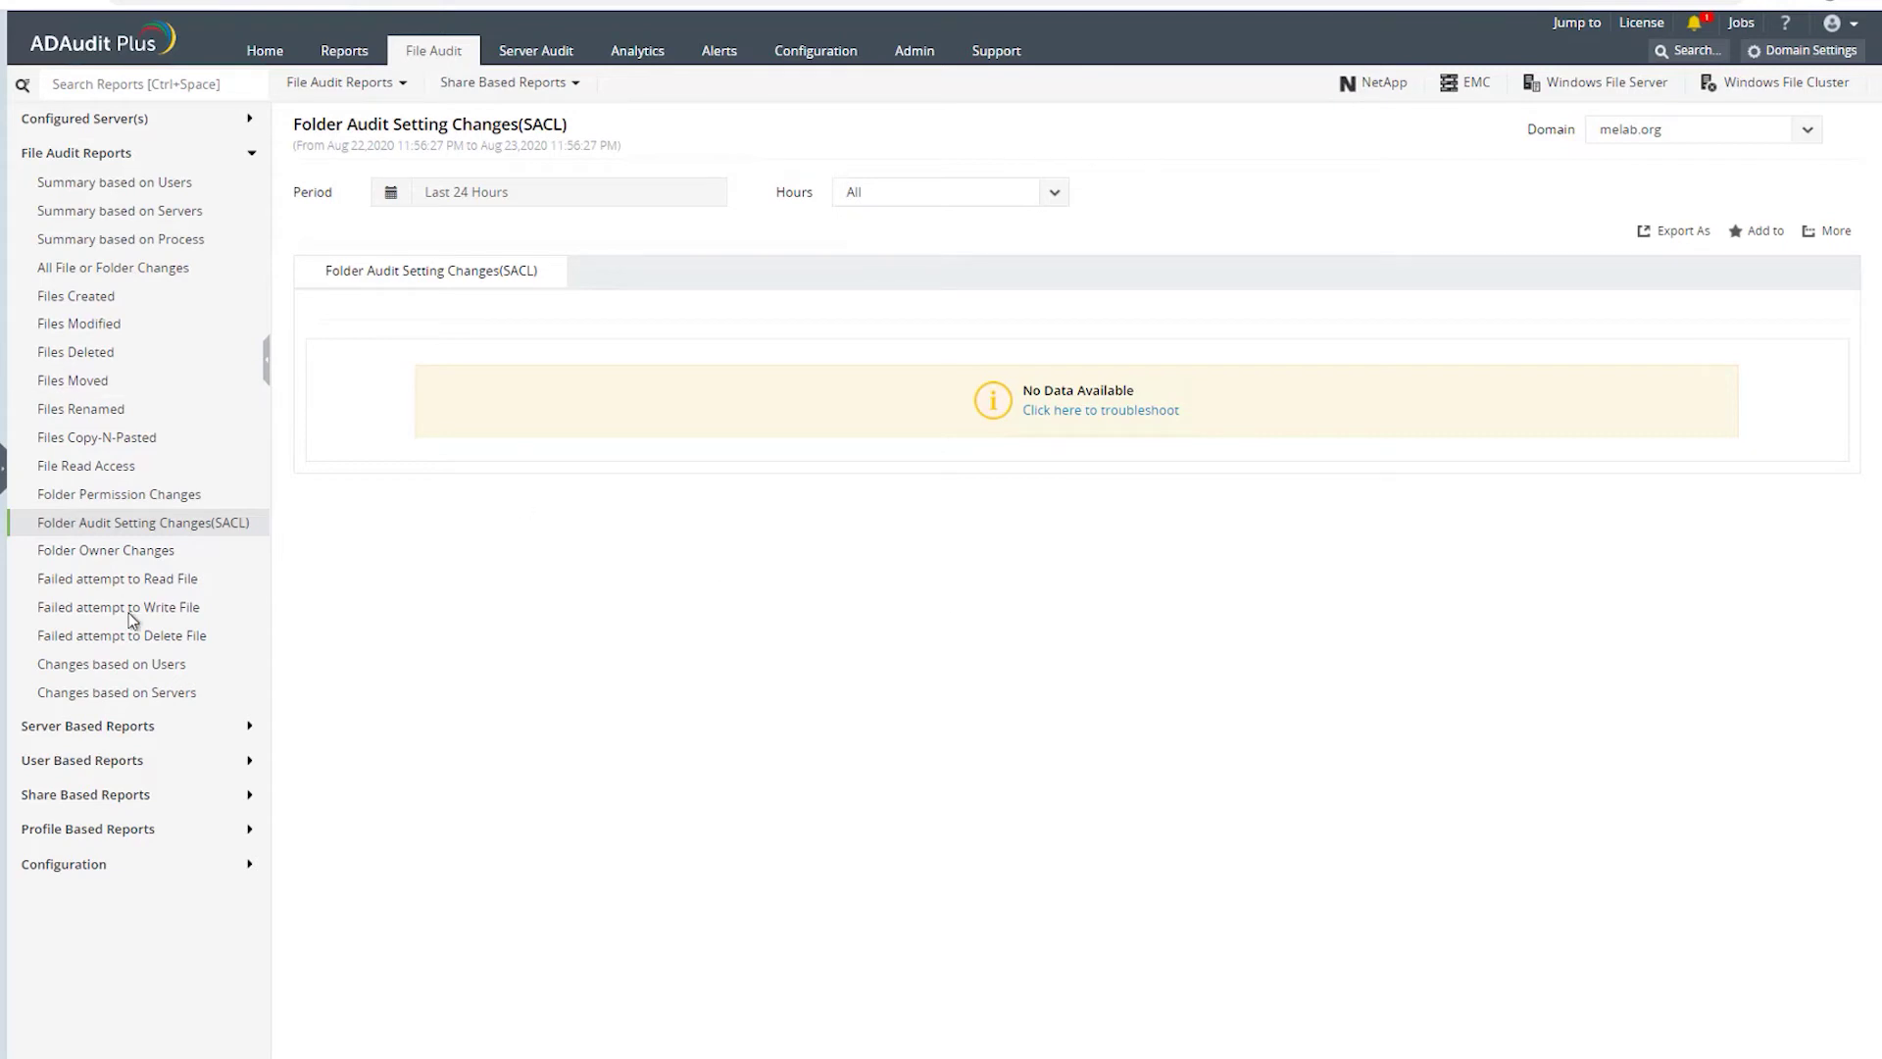
{"action": "left_click", "coordinate": [94, 587]}
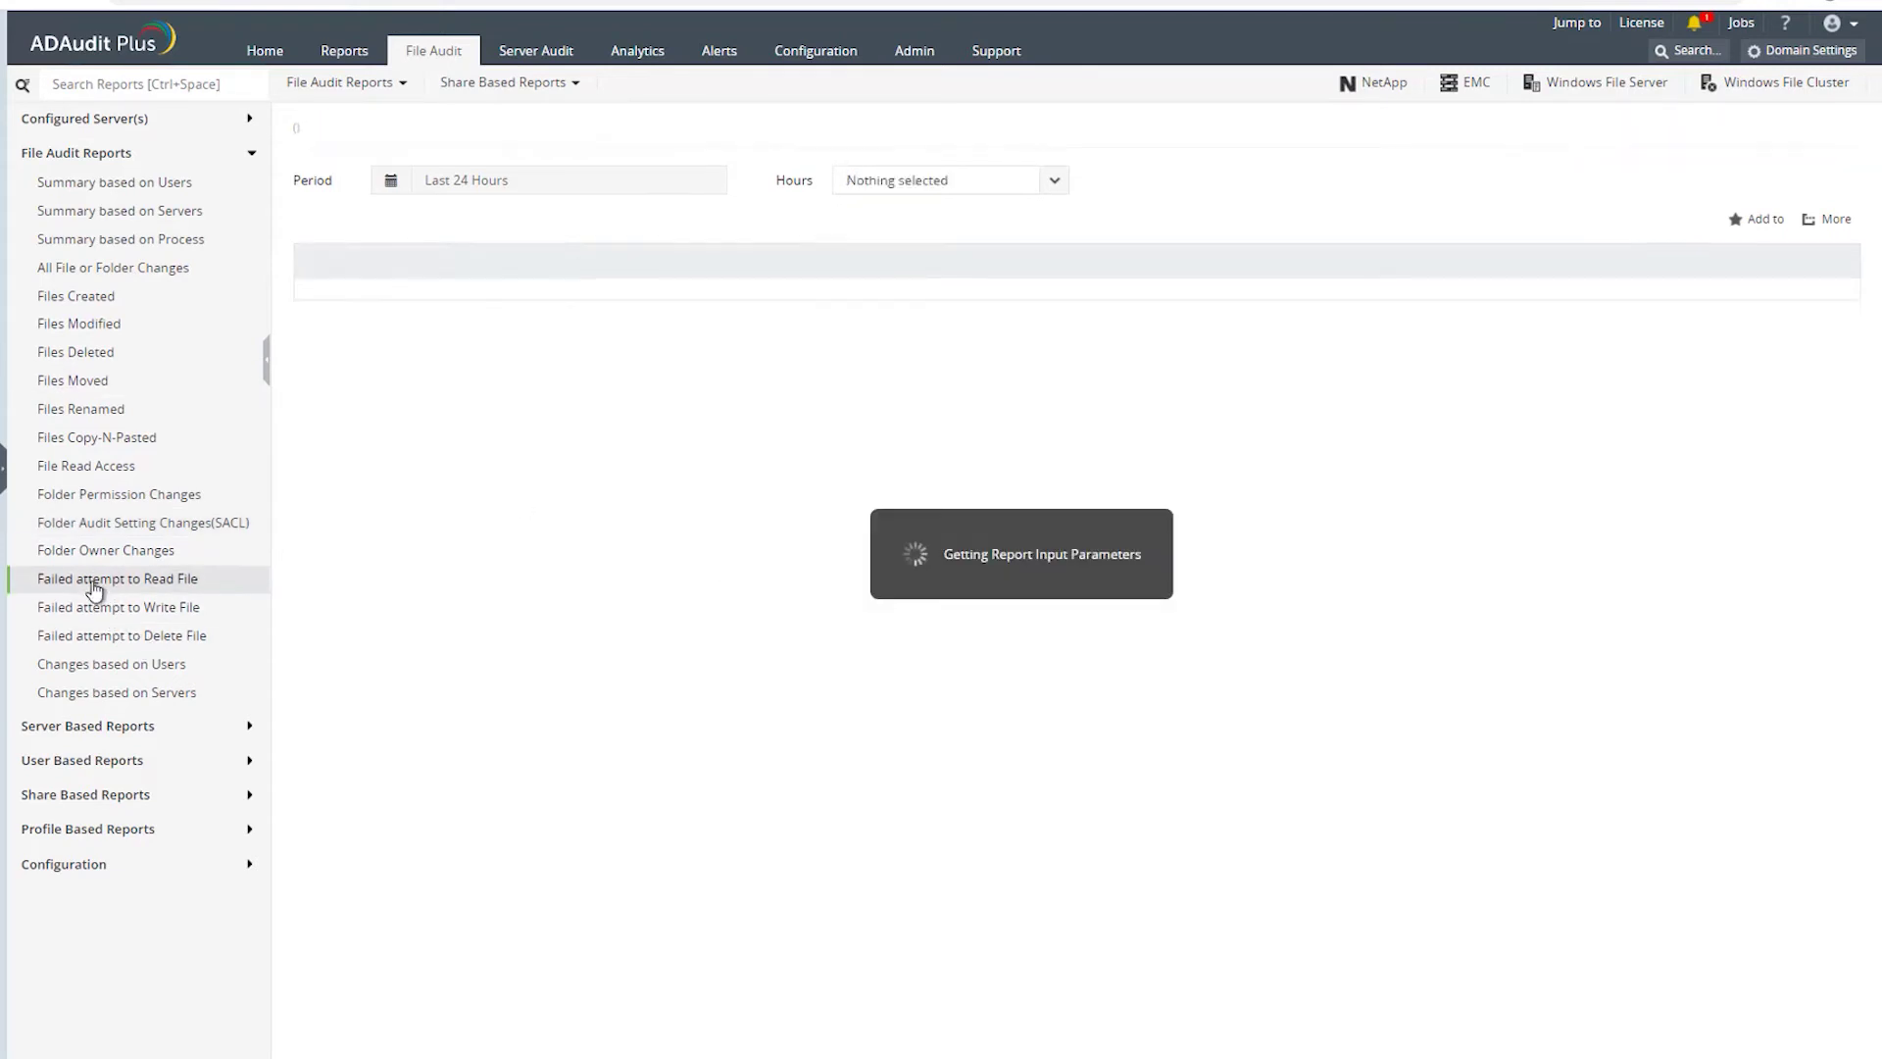
{"action": "left_click", "coordinate": [143, 635]}
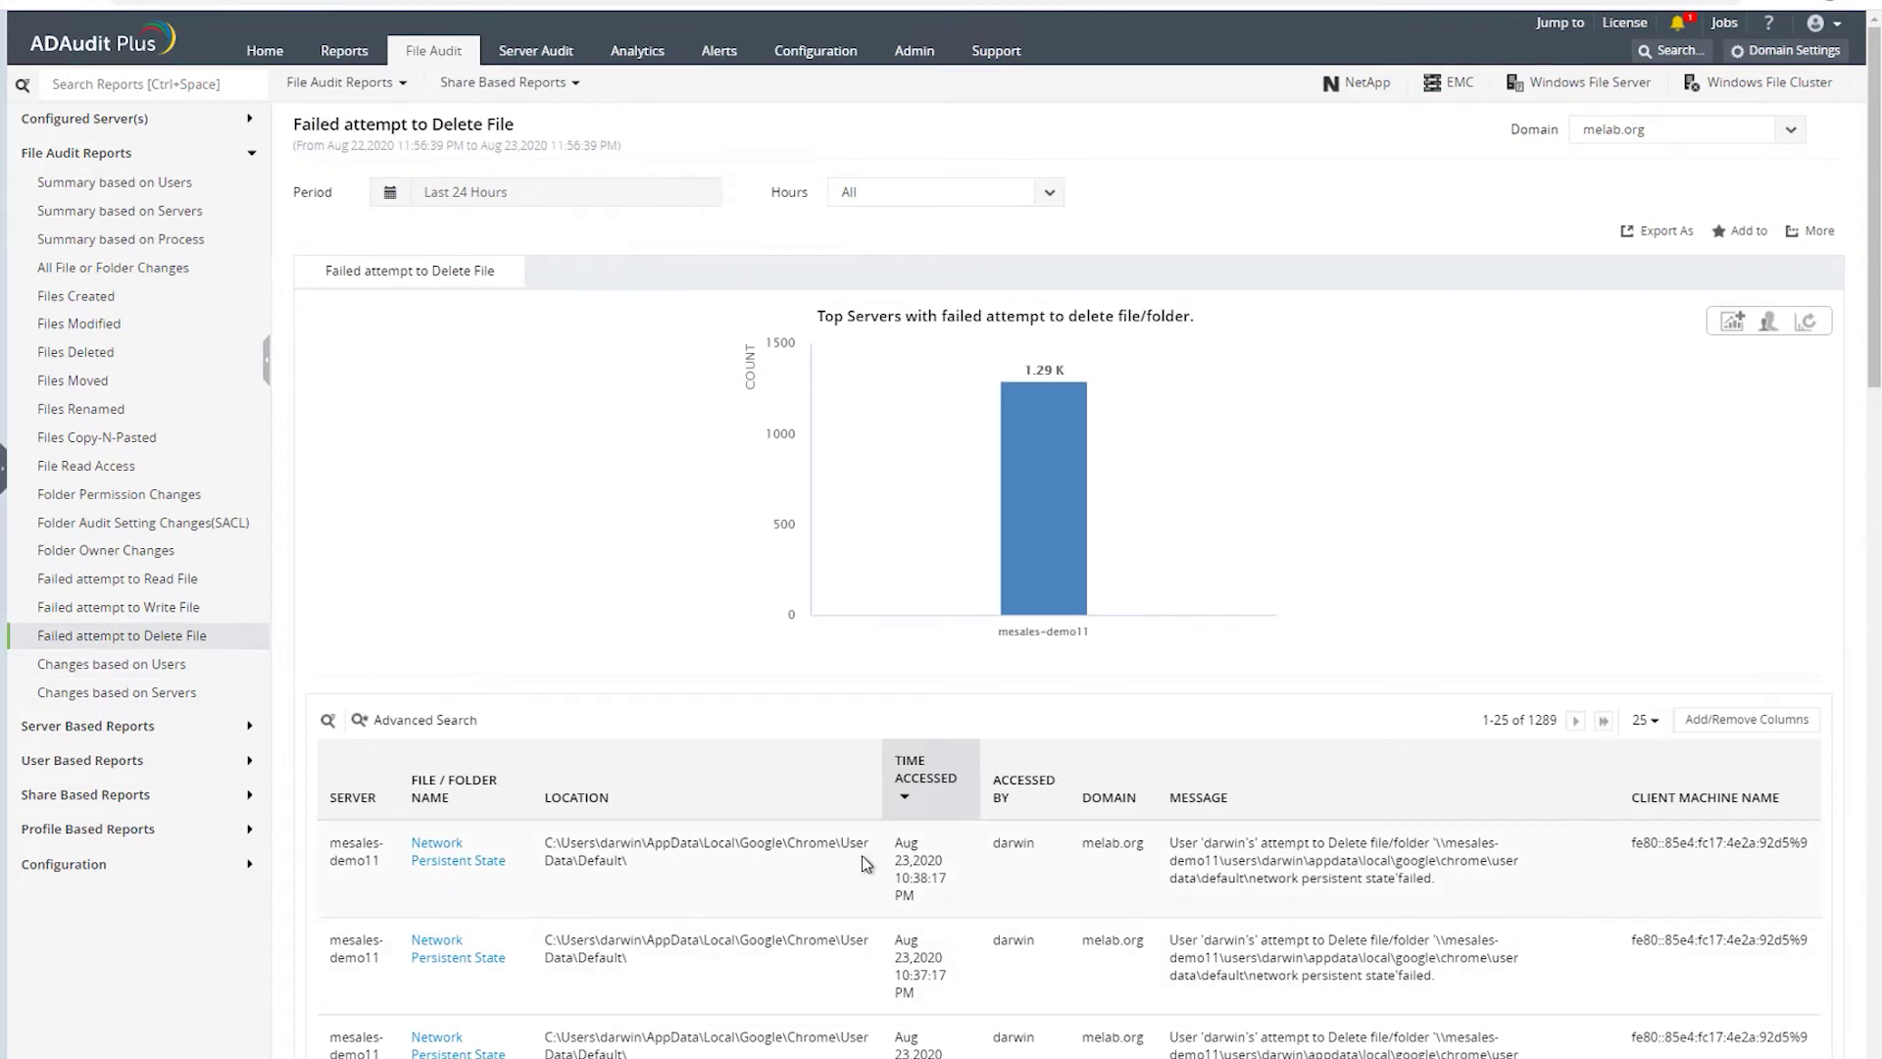
{"action": "scroll", "coordinate": [1226, 789], "scroll_direction": "down", "scroll_amount": 4}
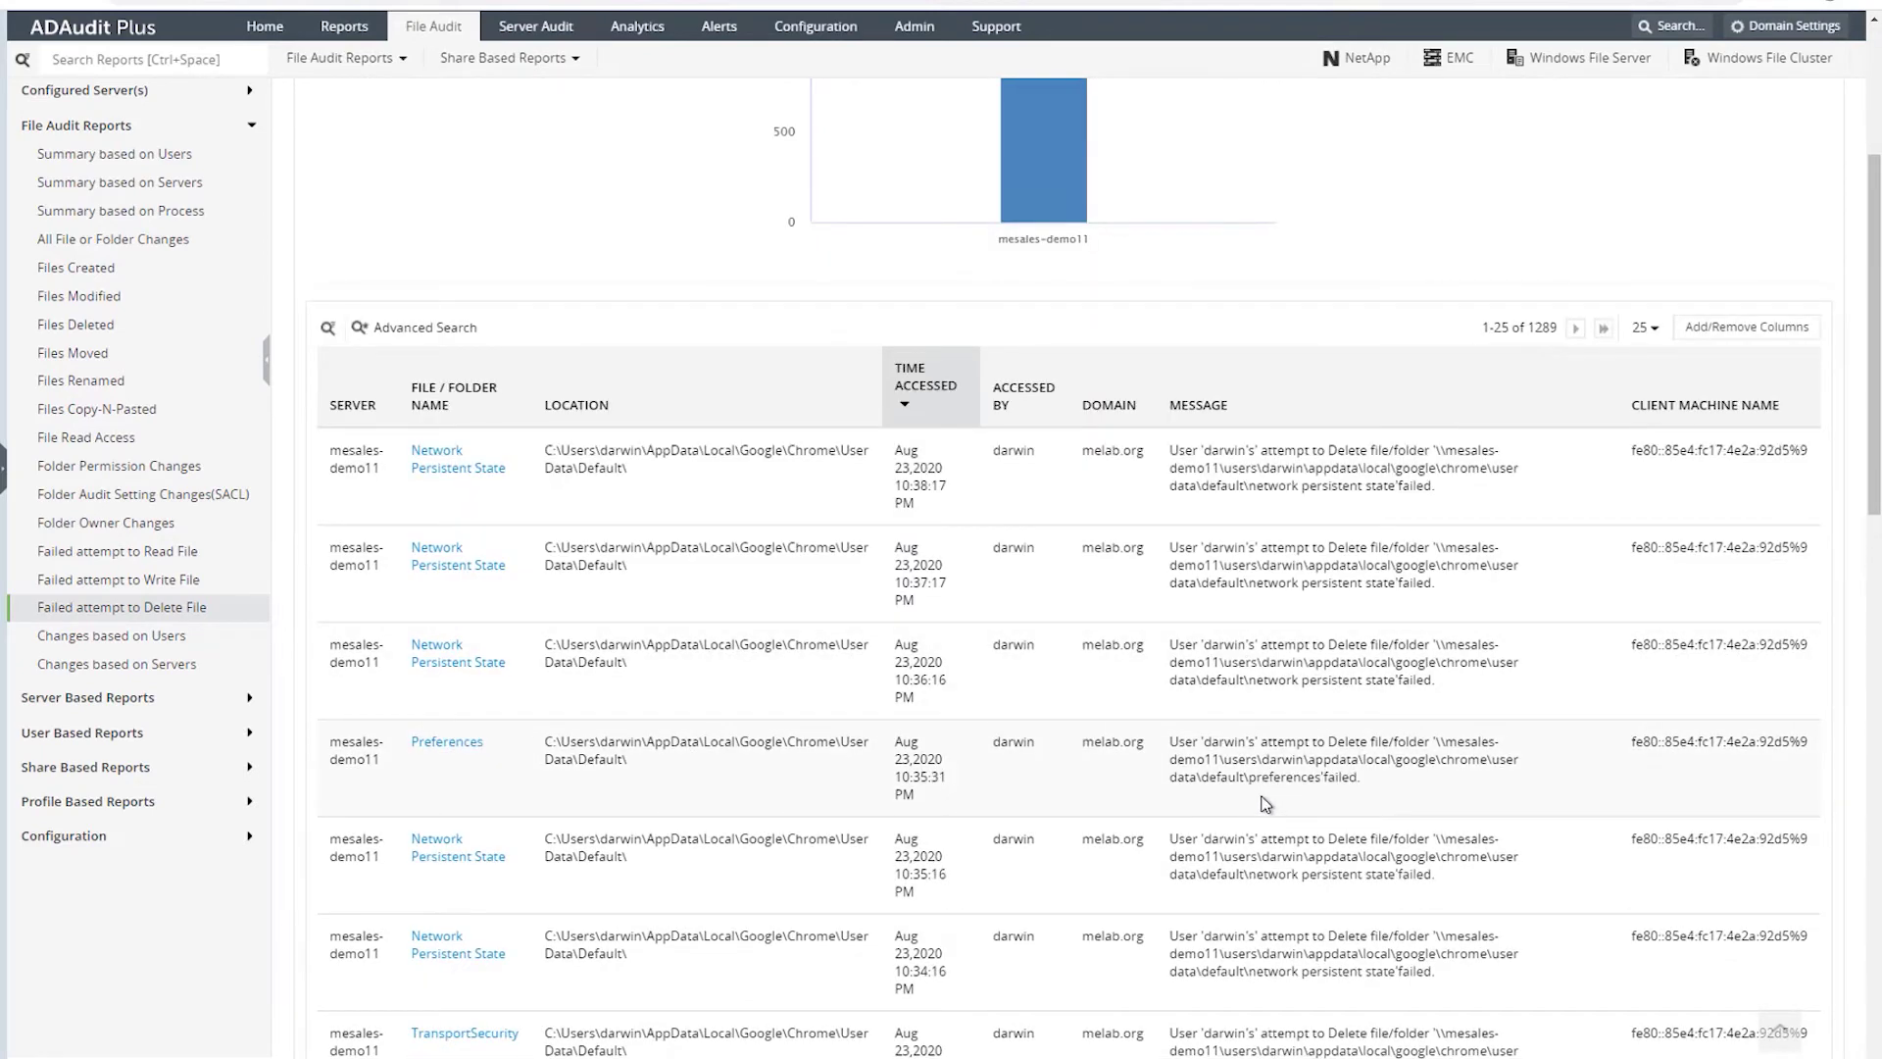
{"action": "scroll", "coordinate": [1270, 806], "scroll_direction": "down", "scroll_amount": 5}
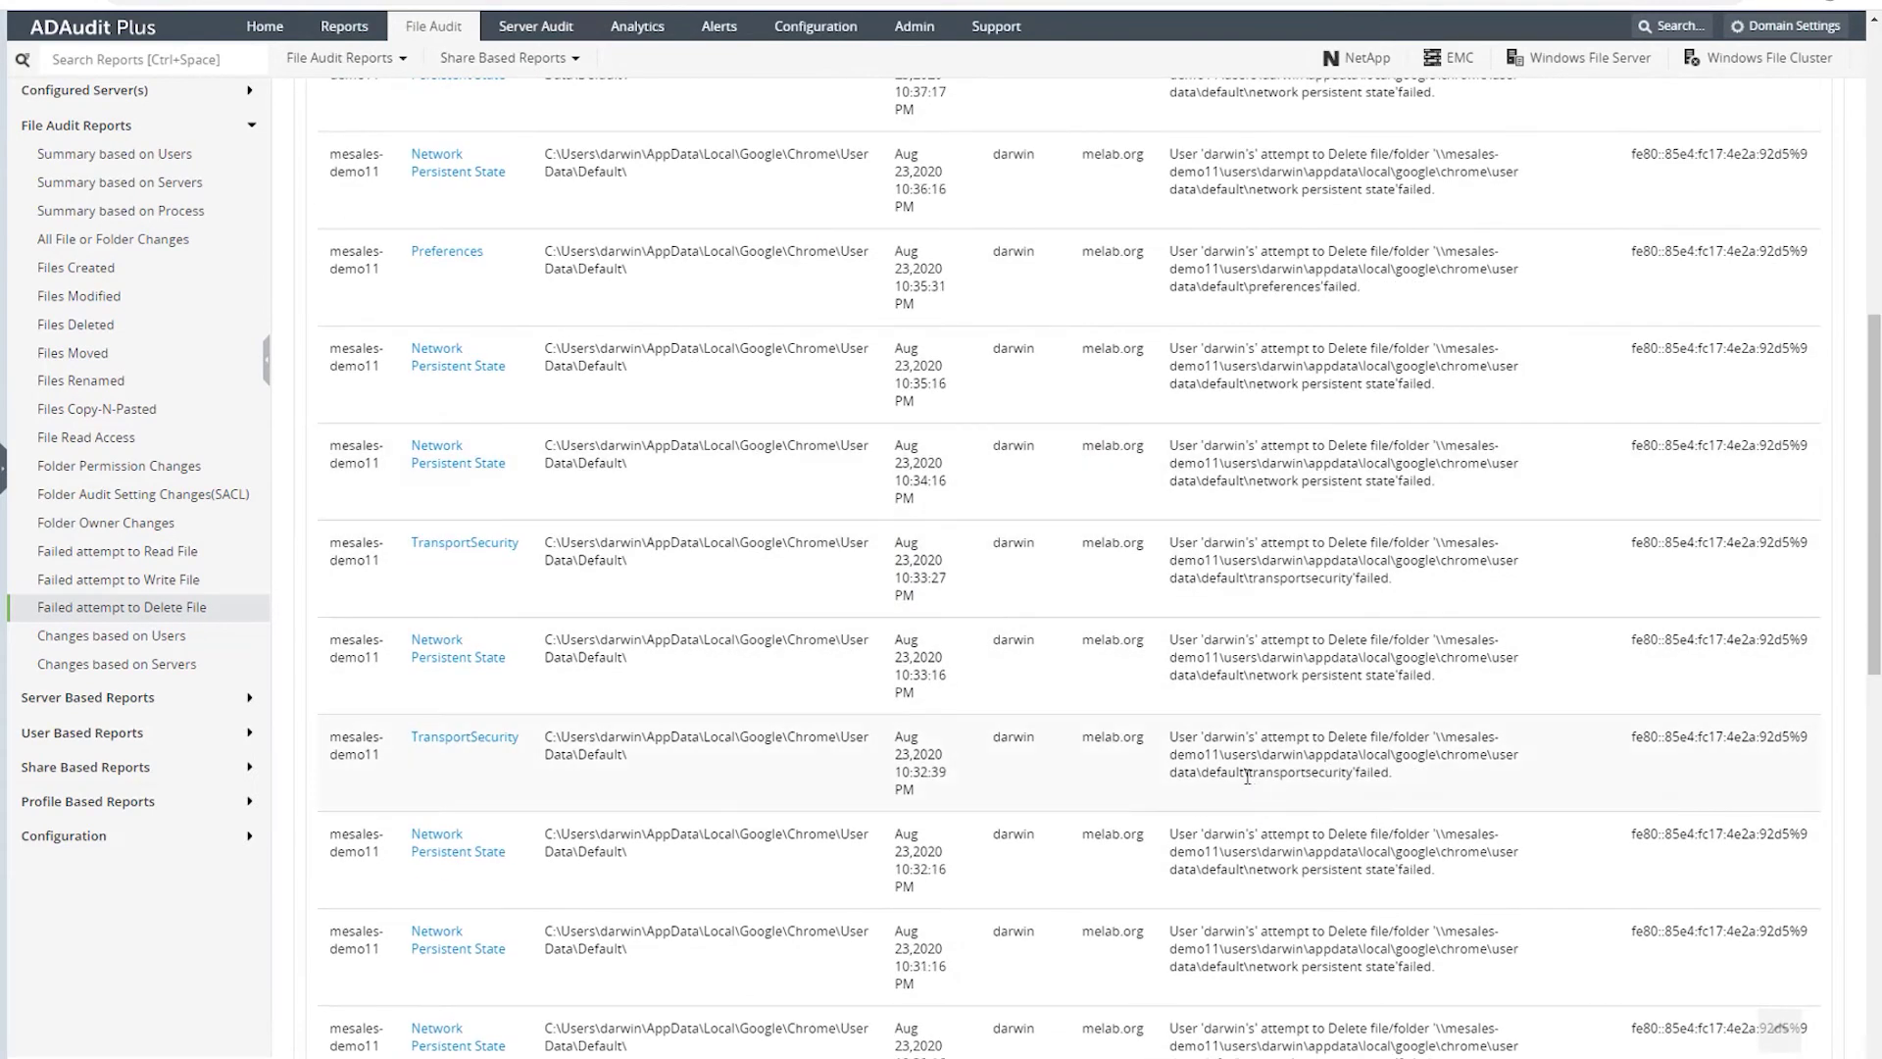
{"action": "scroll", "coordinate": [1247, 777], "scroll_direction": "up", "scroll_amount": 5}
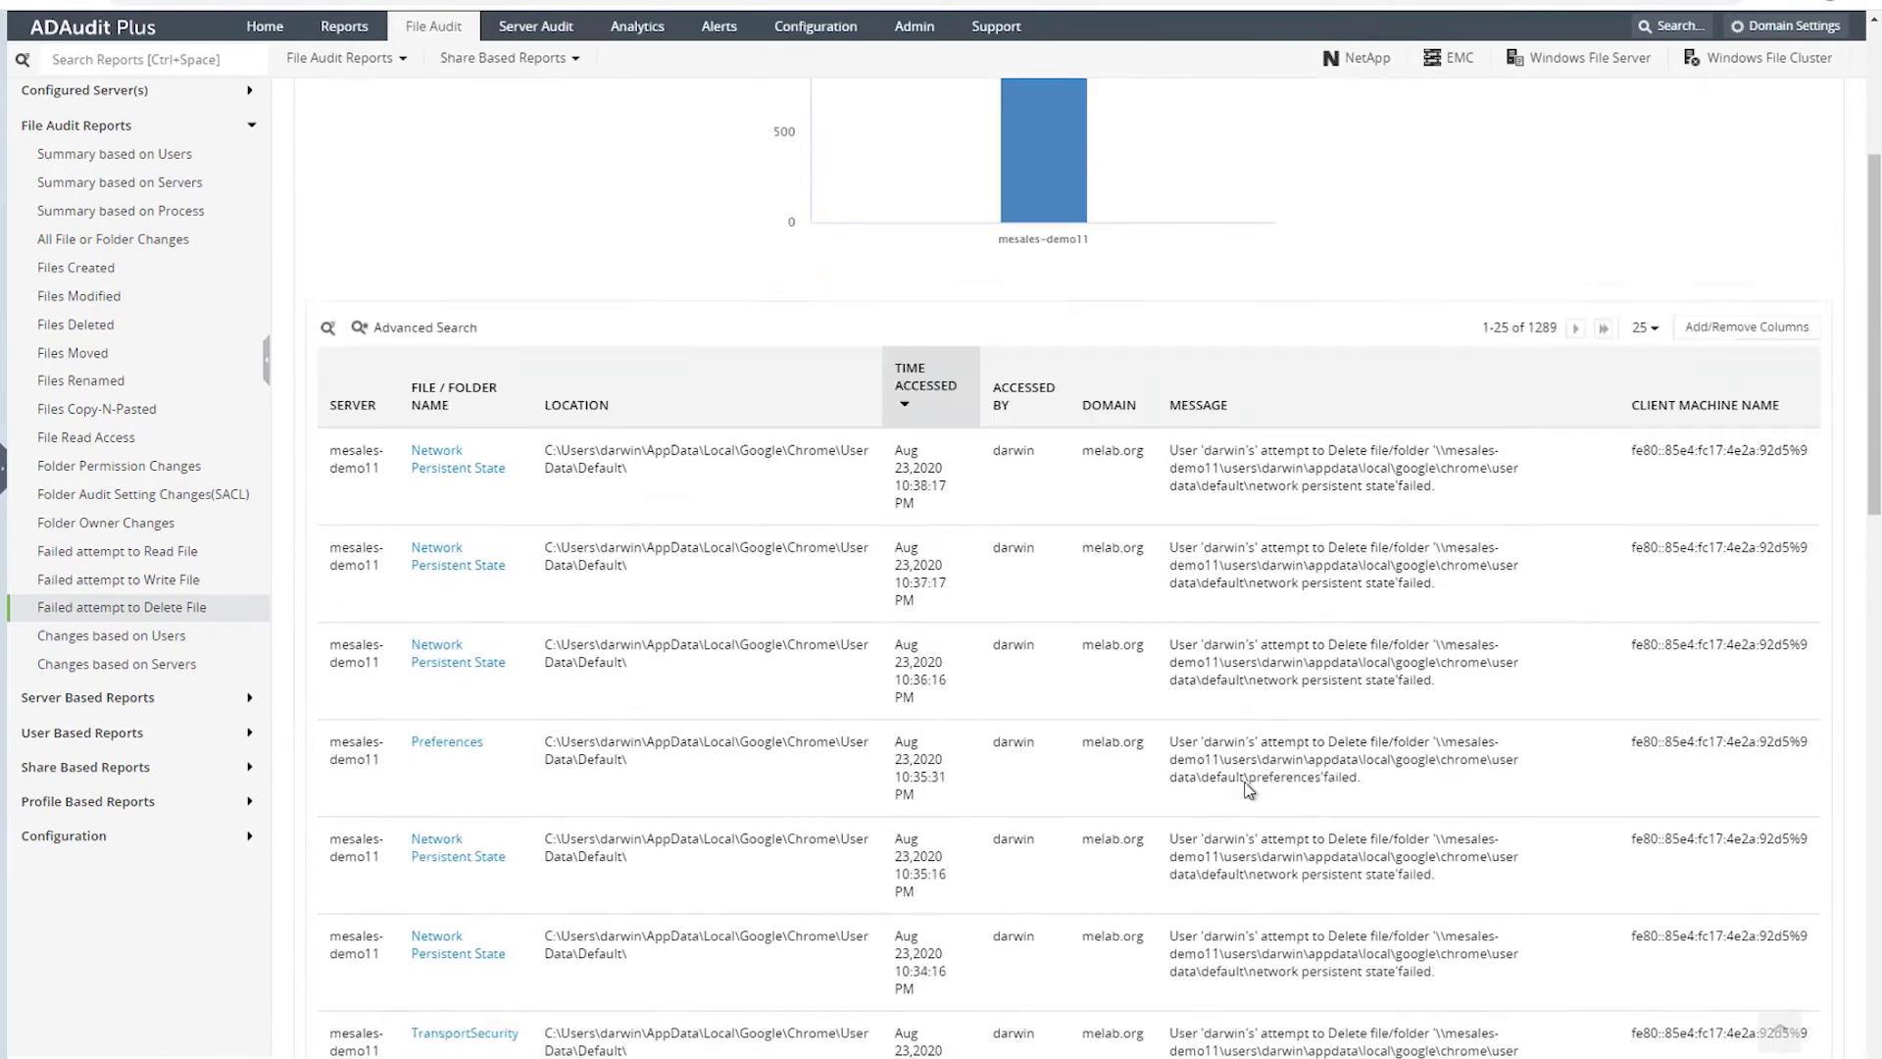
{"action": "scroll", "coordinate": [1248, 790], "scroll_direction": "up", "scroll_amount": 4}
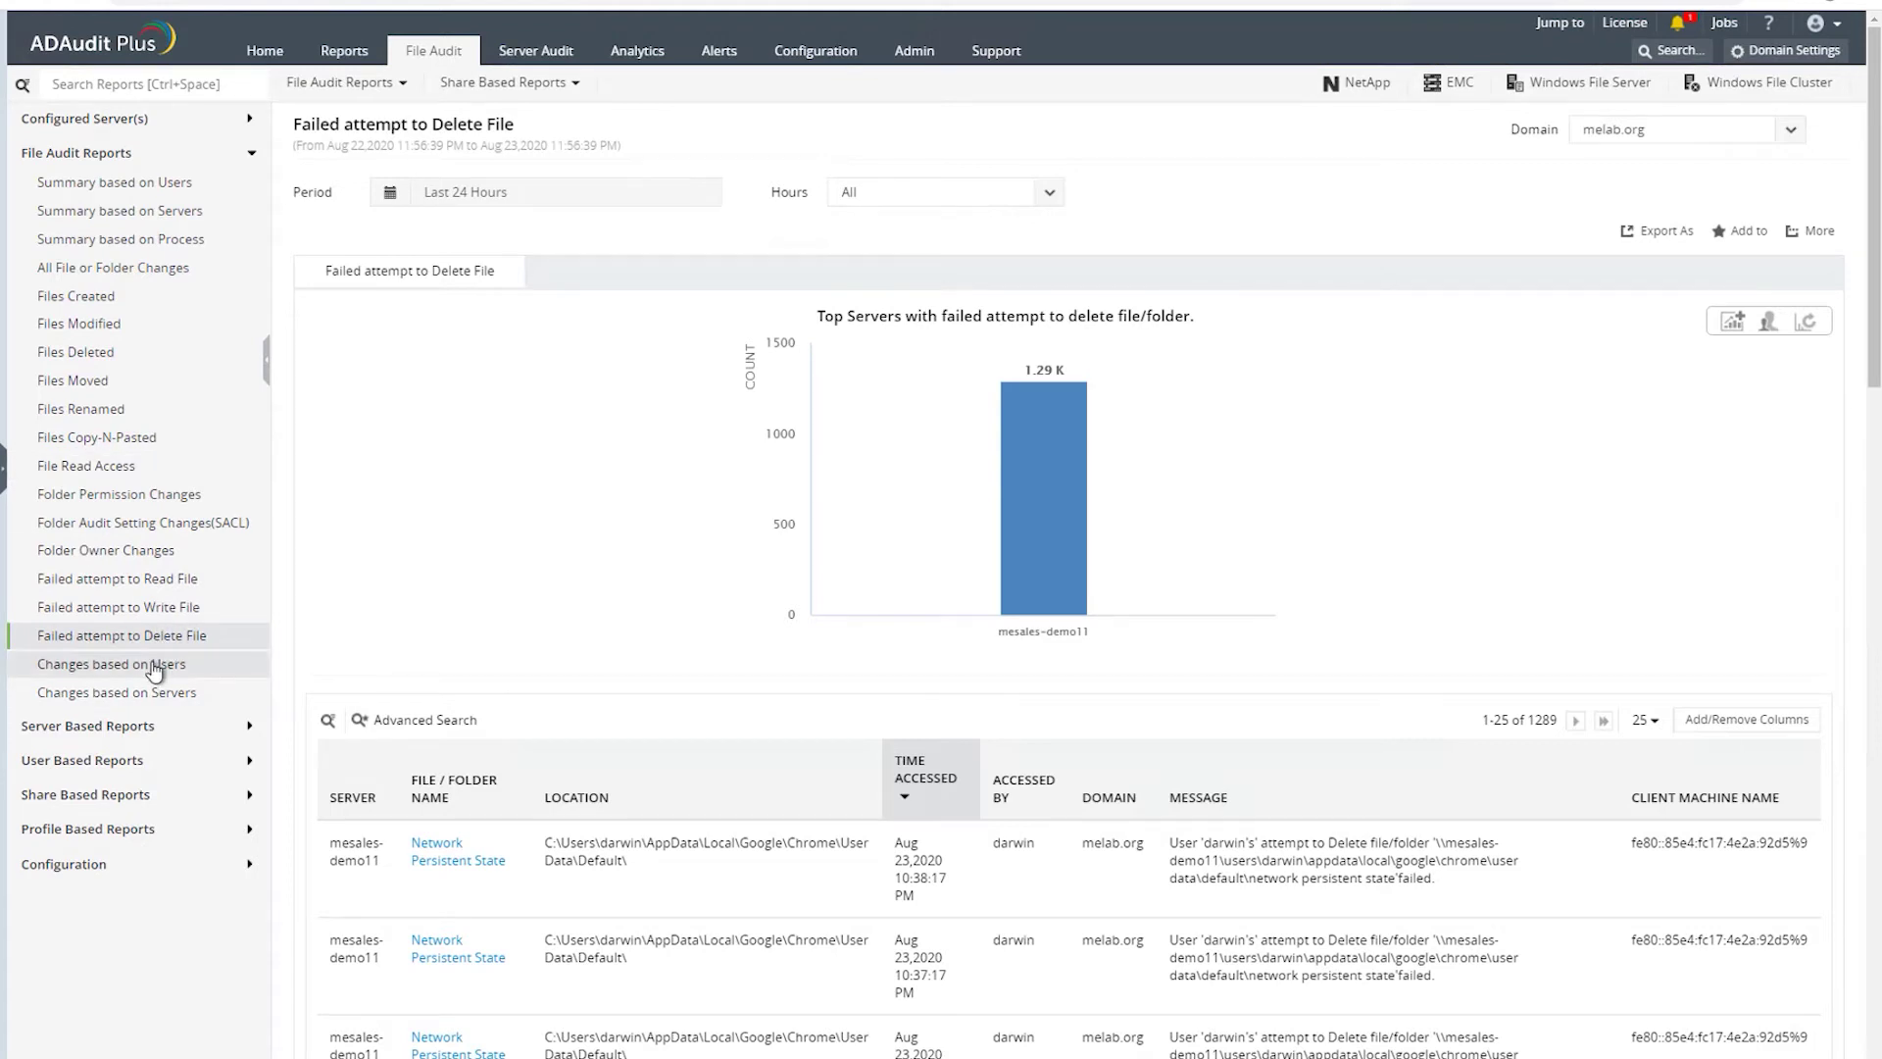
- Check the Alerts tab, then return to the File Audit Summary View showing 8750 modifications
{"action": "left_click", "coordinate": [721, 54]}
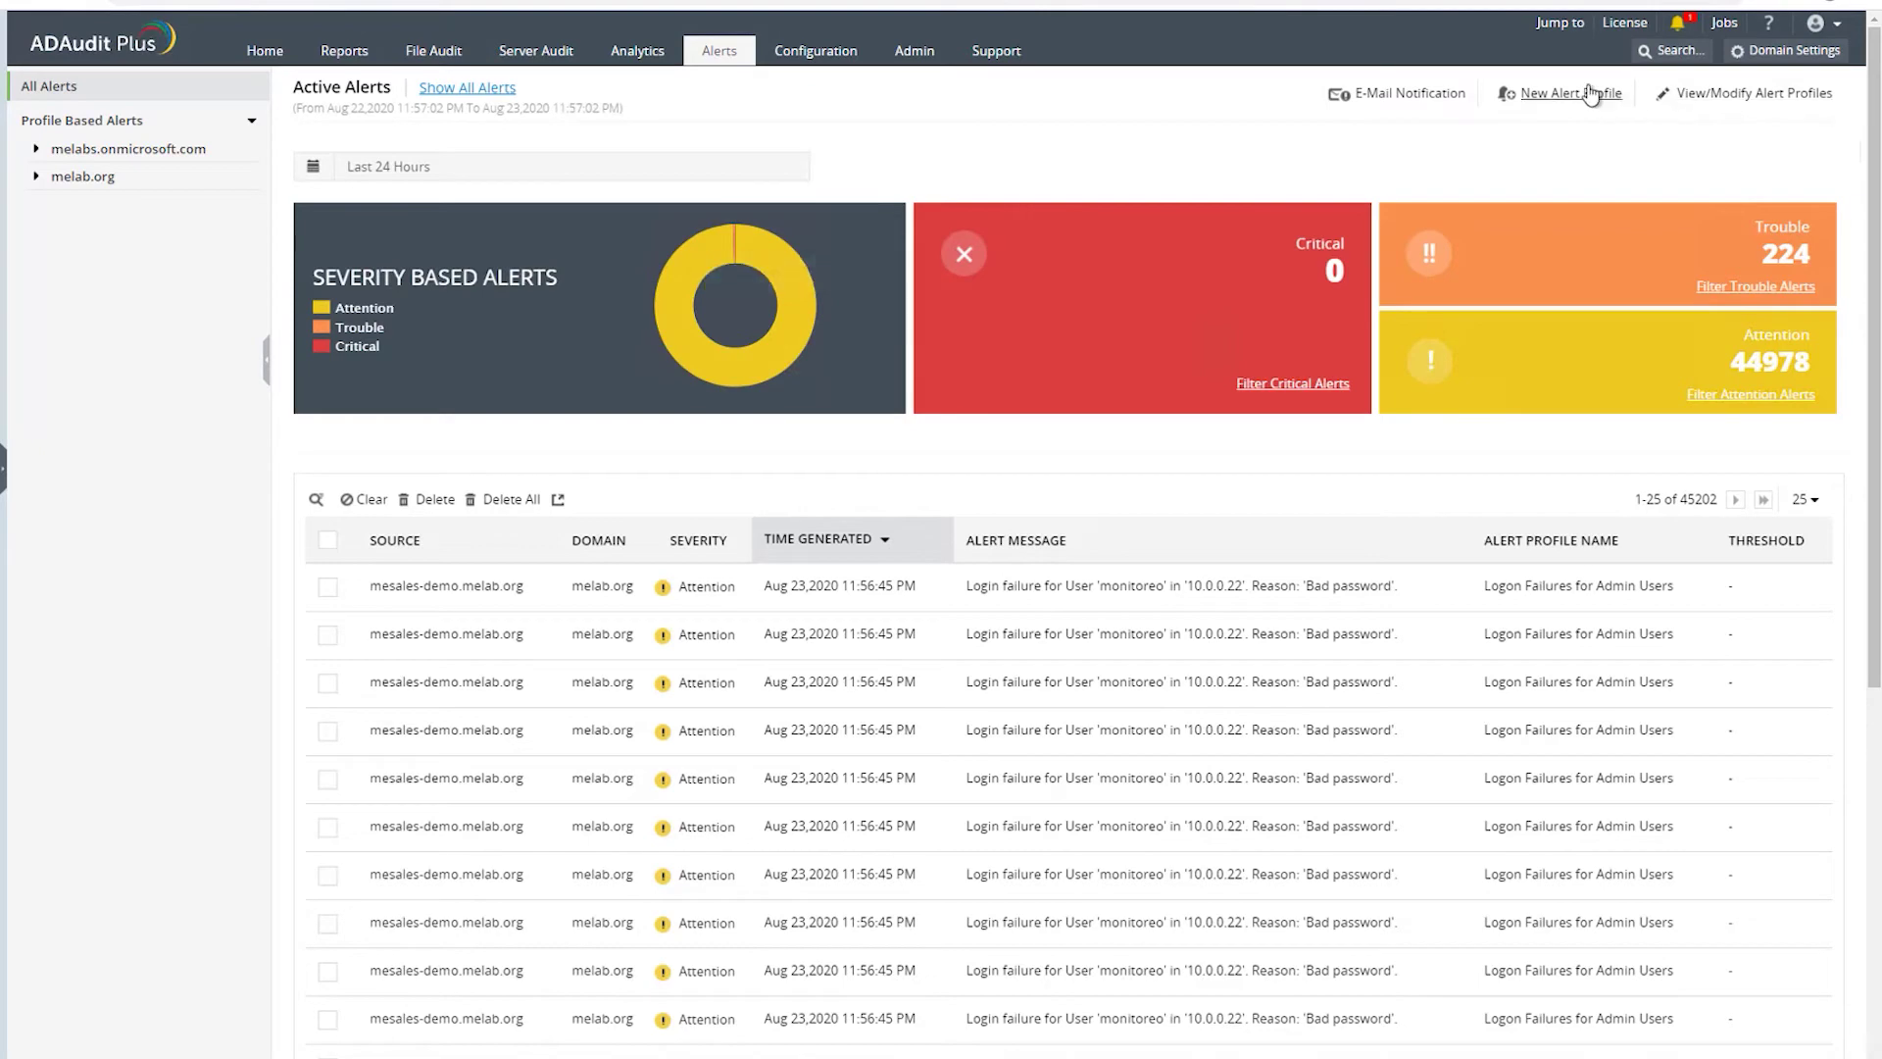
{"action": "left_click", "coordinate": [432, 53]}
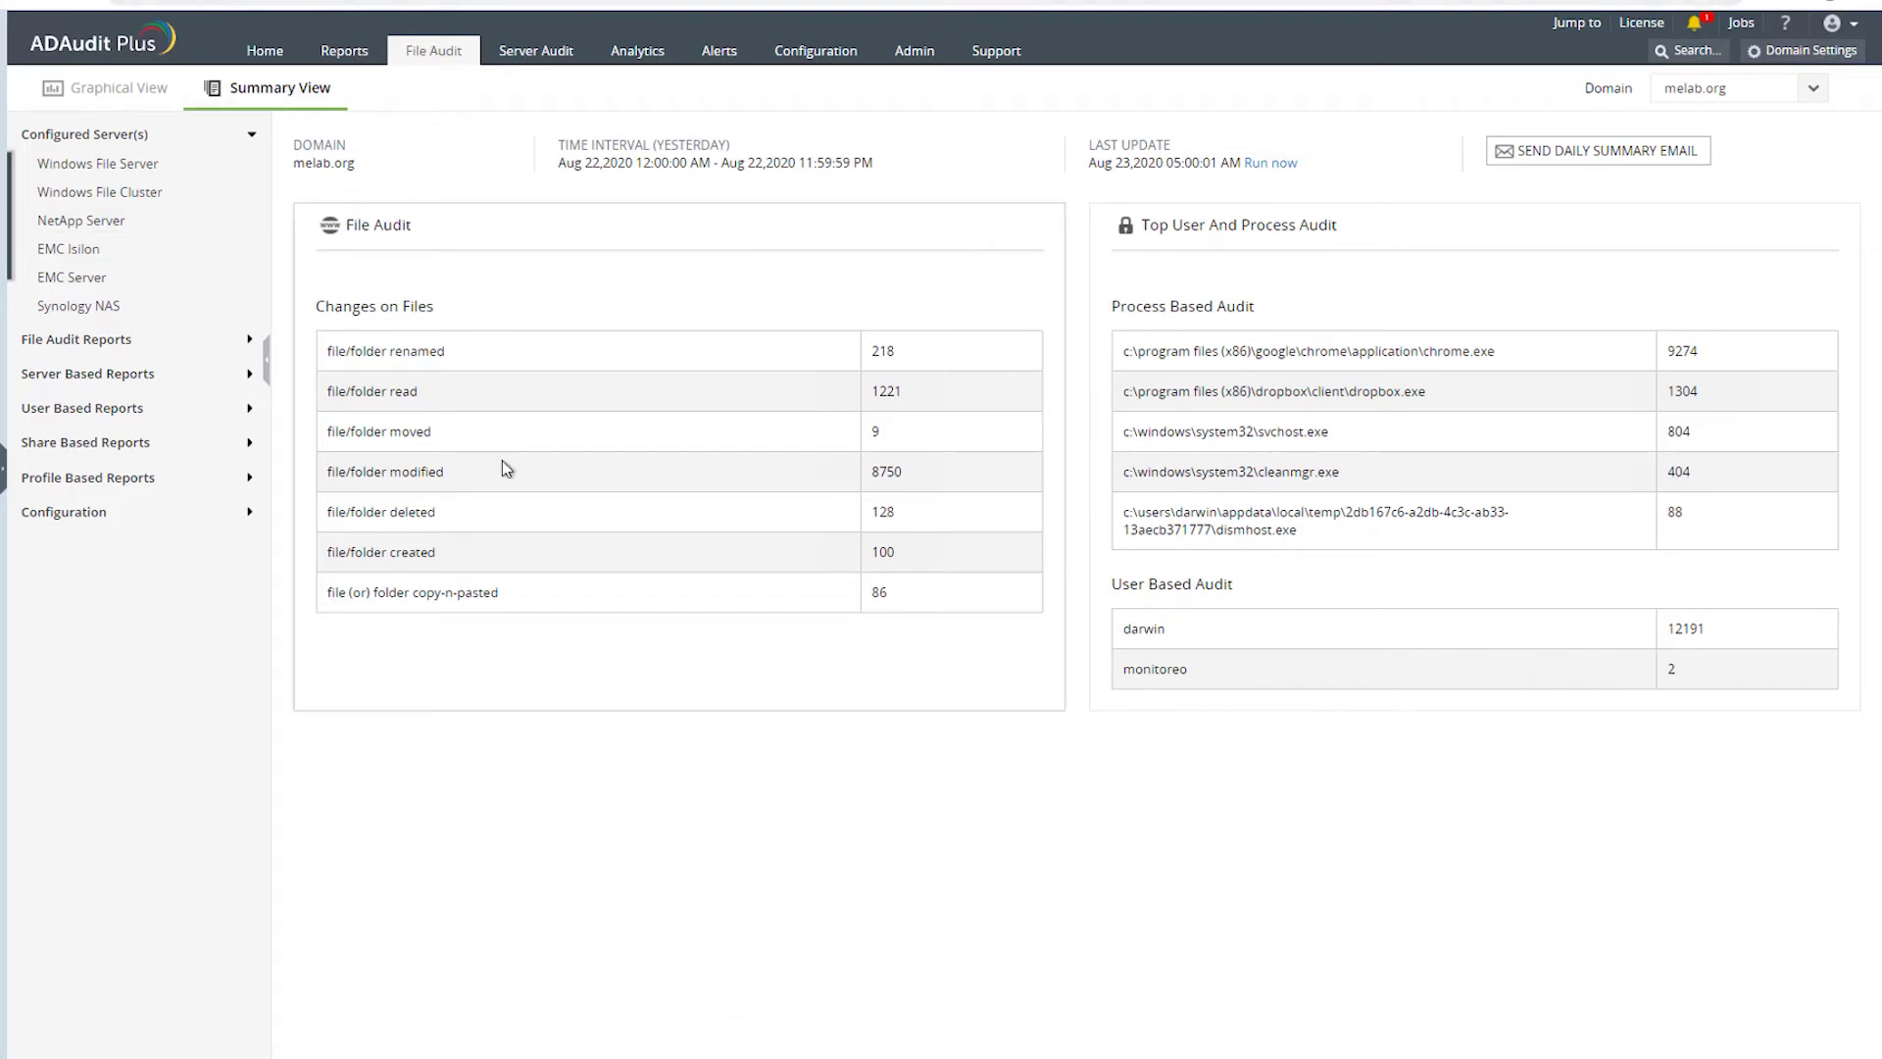
- Browse the server-based Files Moved, Files Created and Files Modified reports
{"action": "left_click", "coordinate": [79, 373]}
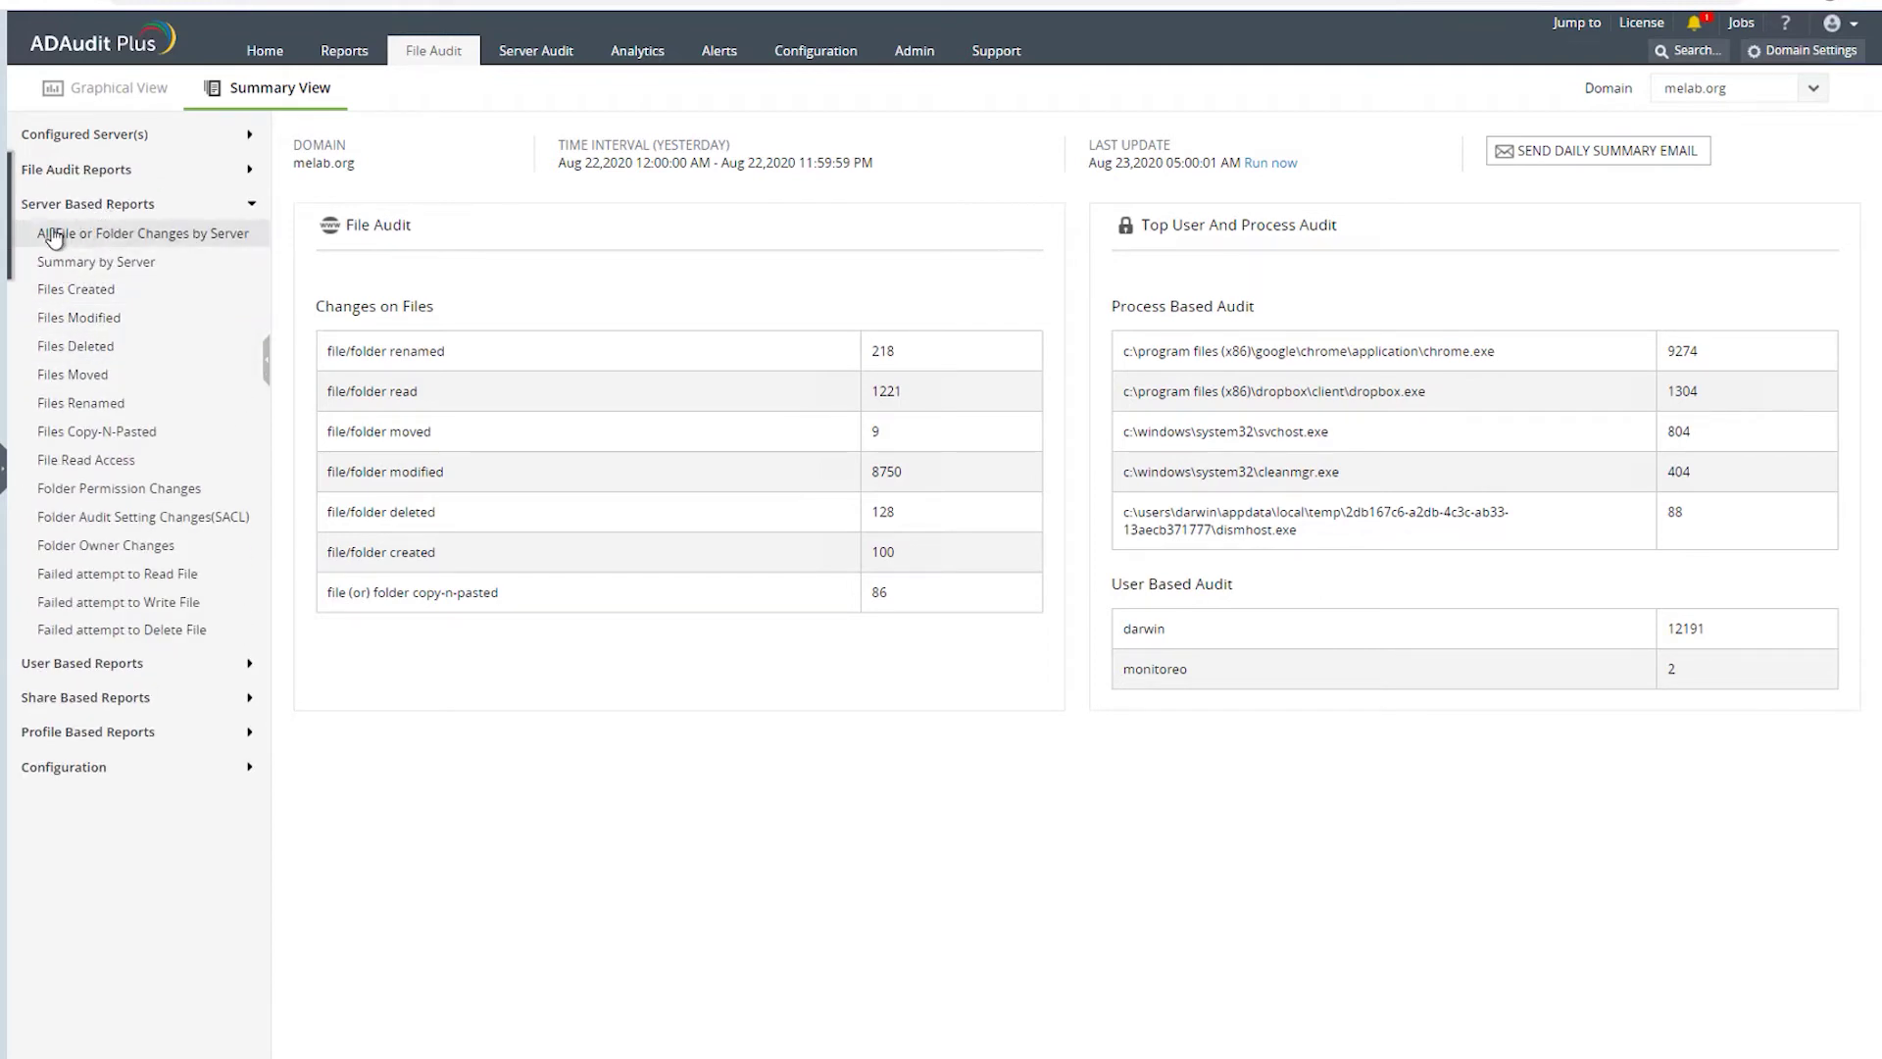
{"action": "left_click", "coordinate": [72, 377]}
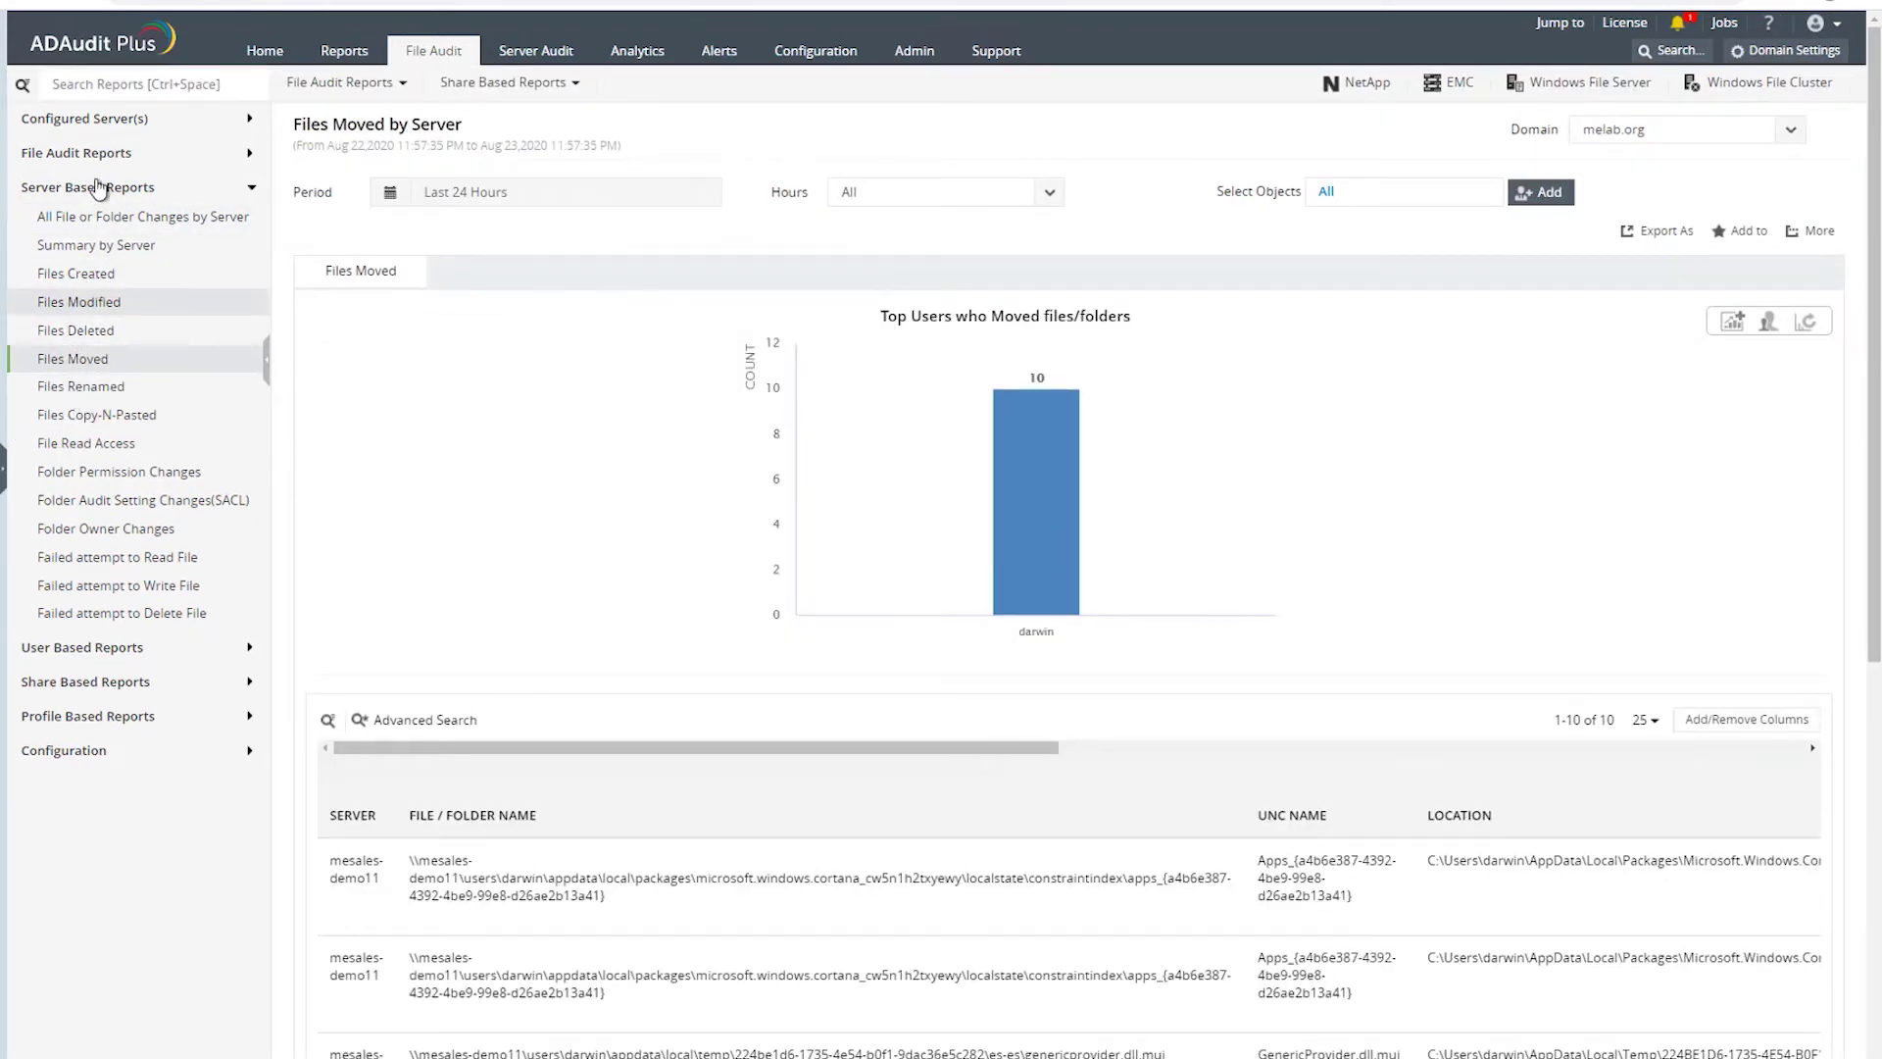
{"action": "left_click", "coordinate": [75, 275]}
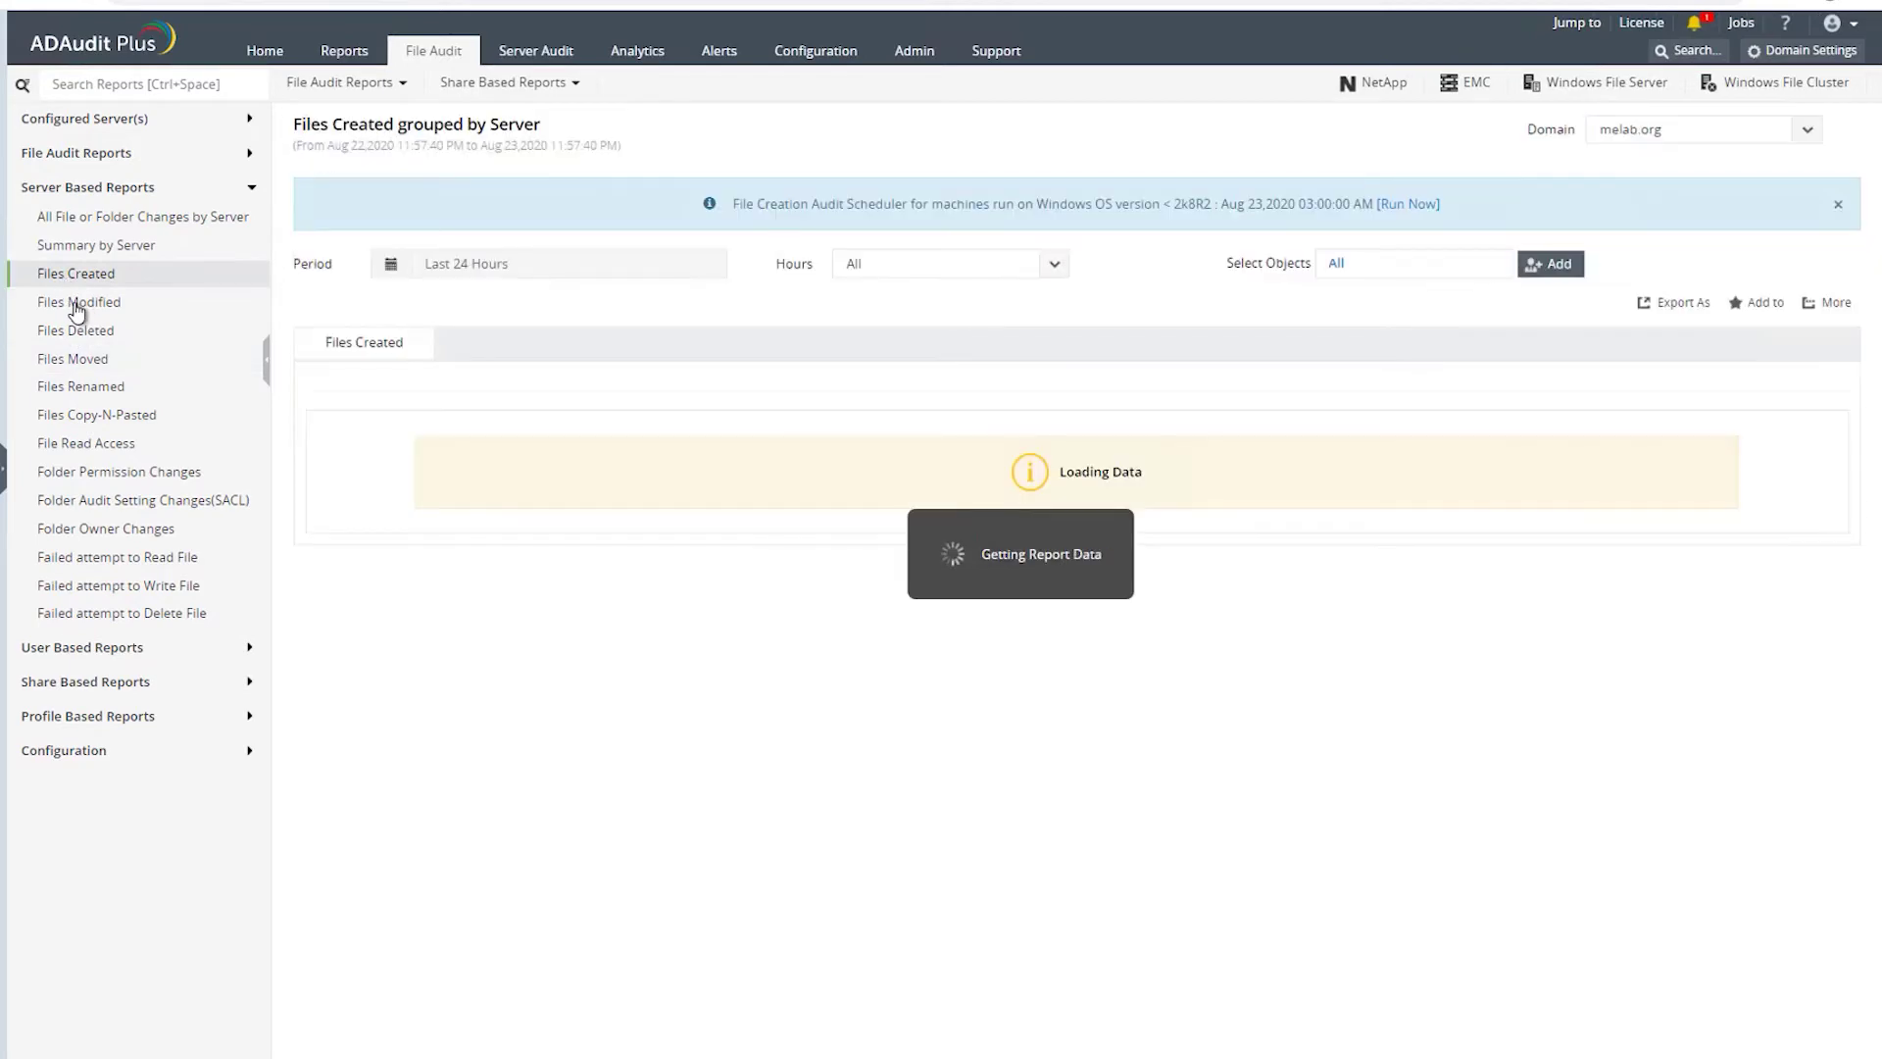
{"action": "left_click", "coordinate": [83, 310]}
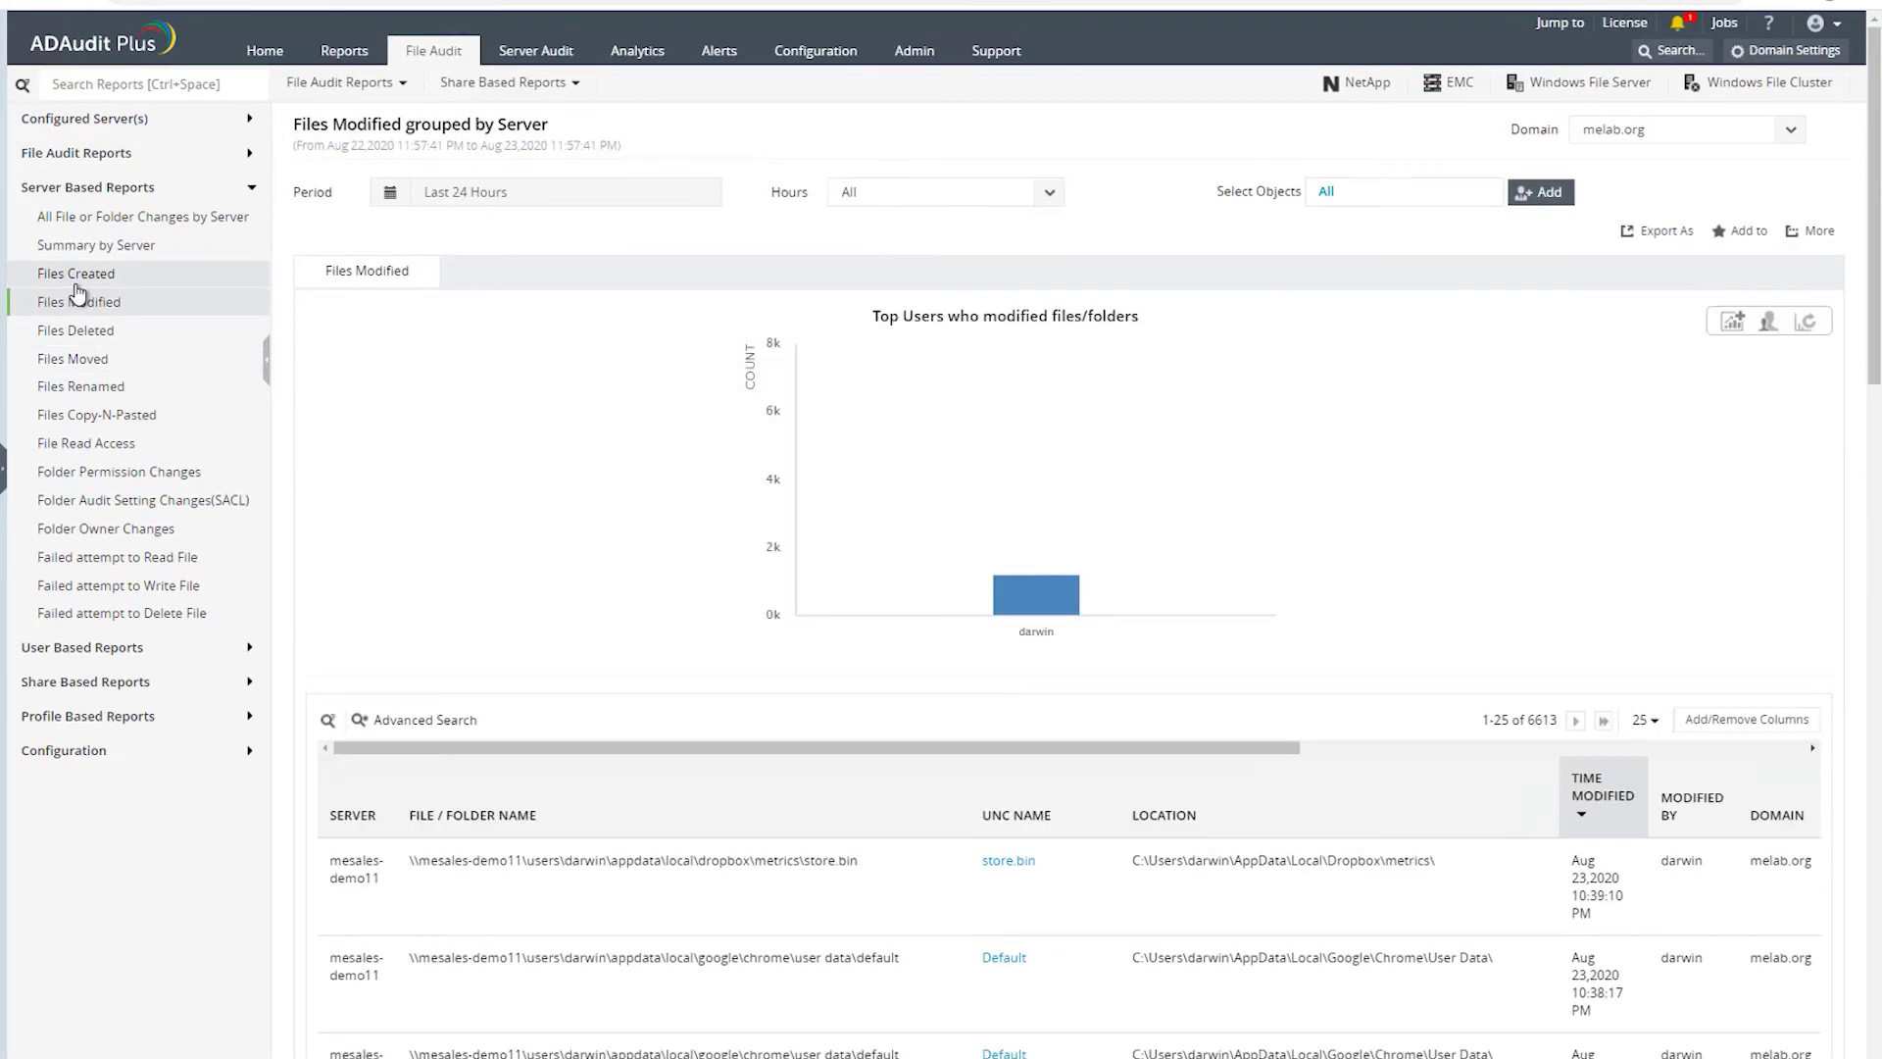
{"action": "left_click", "coordinate": [77, 279]}
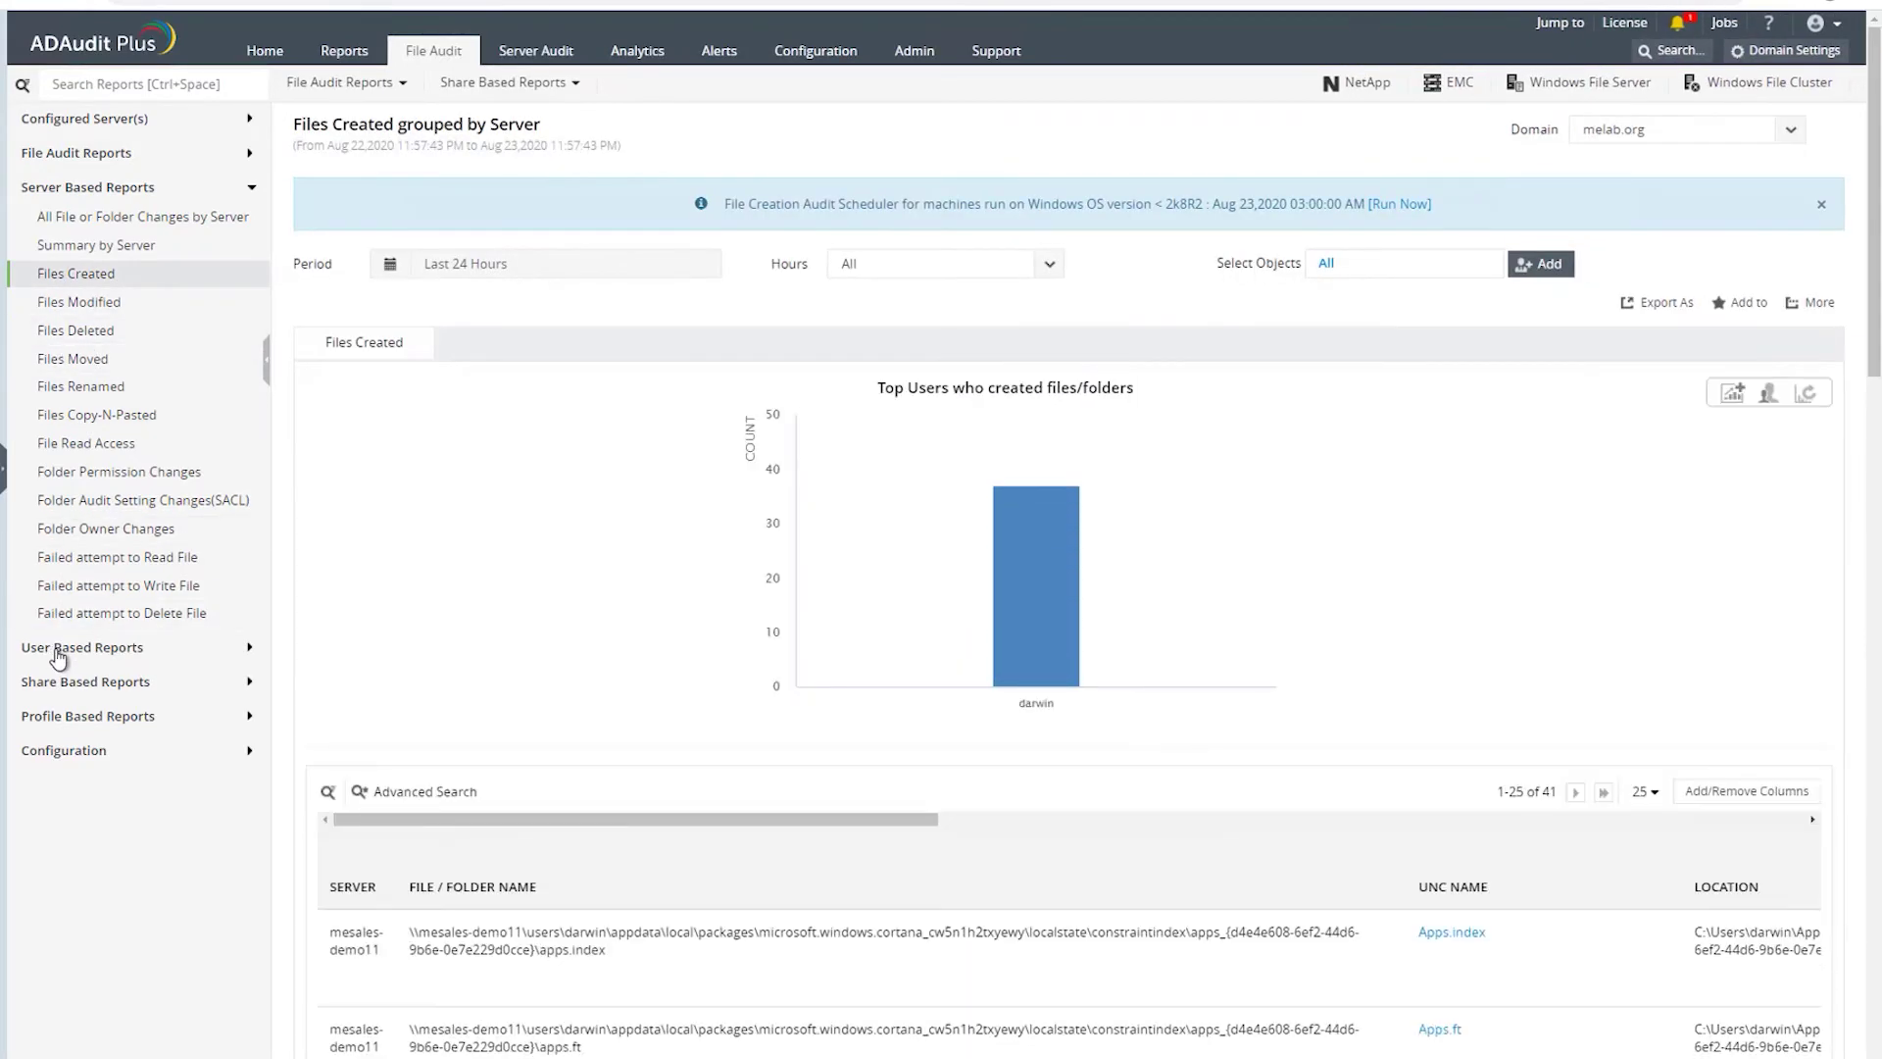
- Browse the user-based Files Created, Files Modified and Files Moved reports
{"action": "left_click", "coordinate": [57, 649]}
{"action": "left_click", "coordinate": [83, 309]}
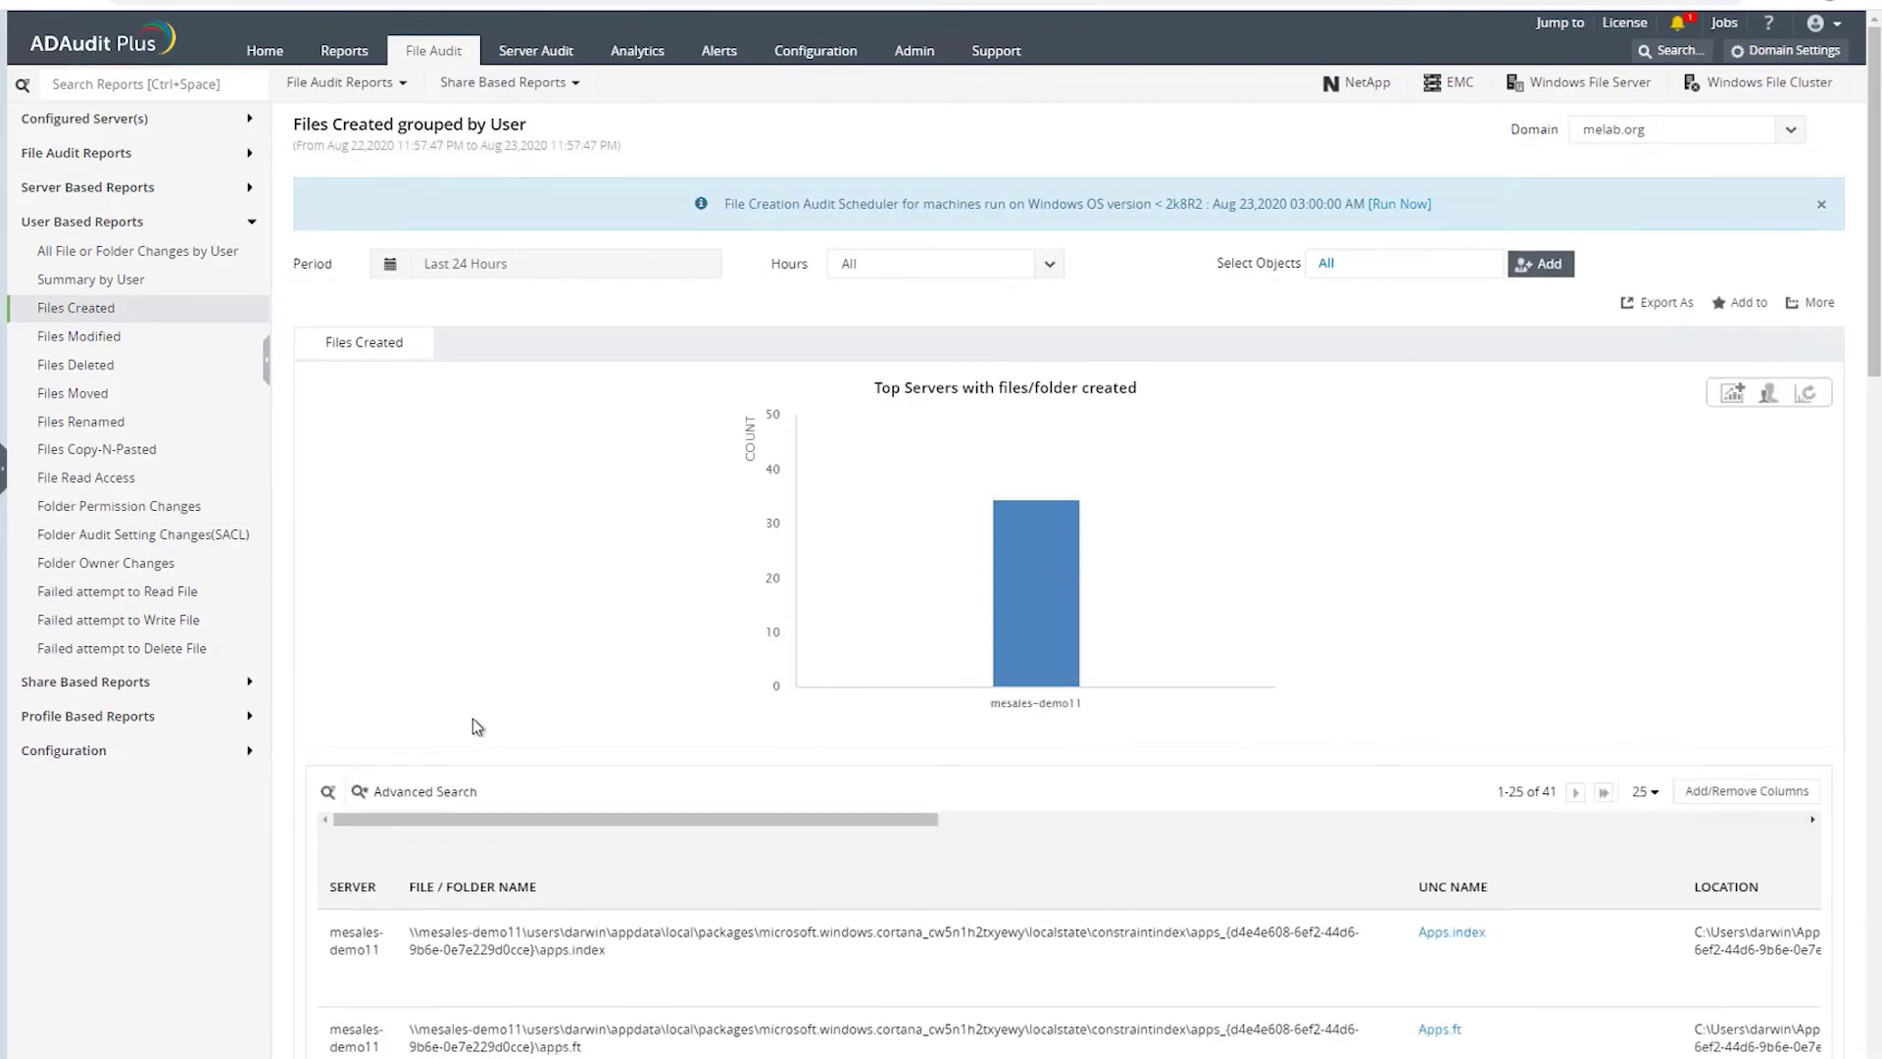
{"action": "scroll", "coordinate": [484, 727], "scroll_direction": "down", "scroll_amount": 3}
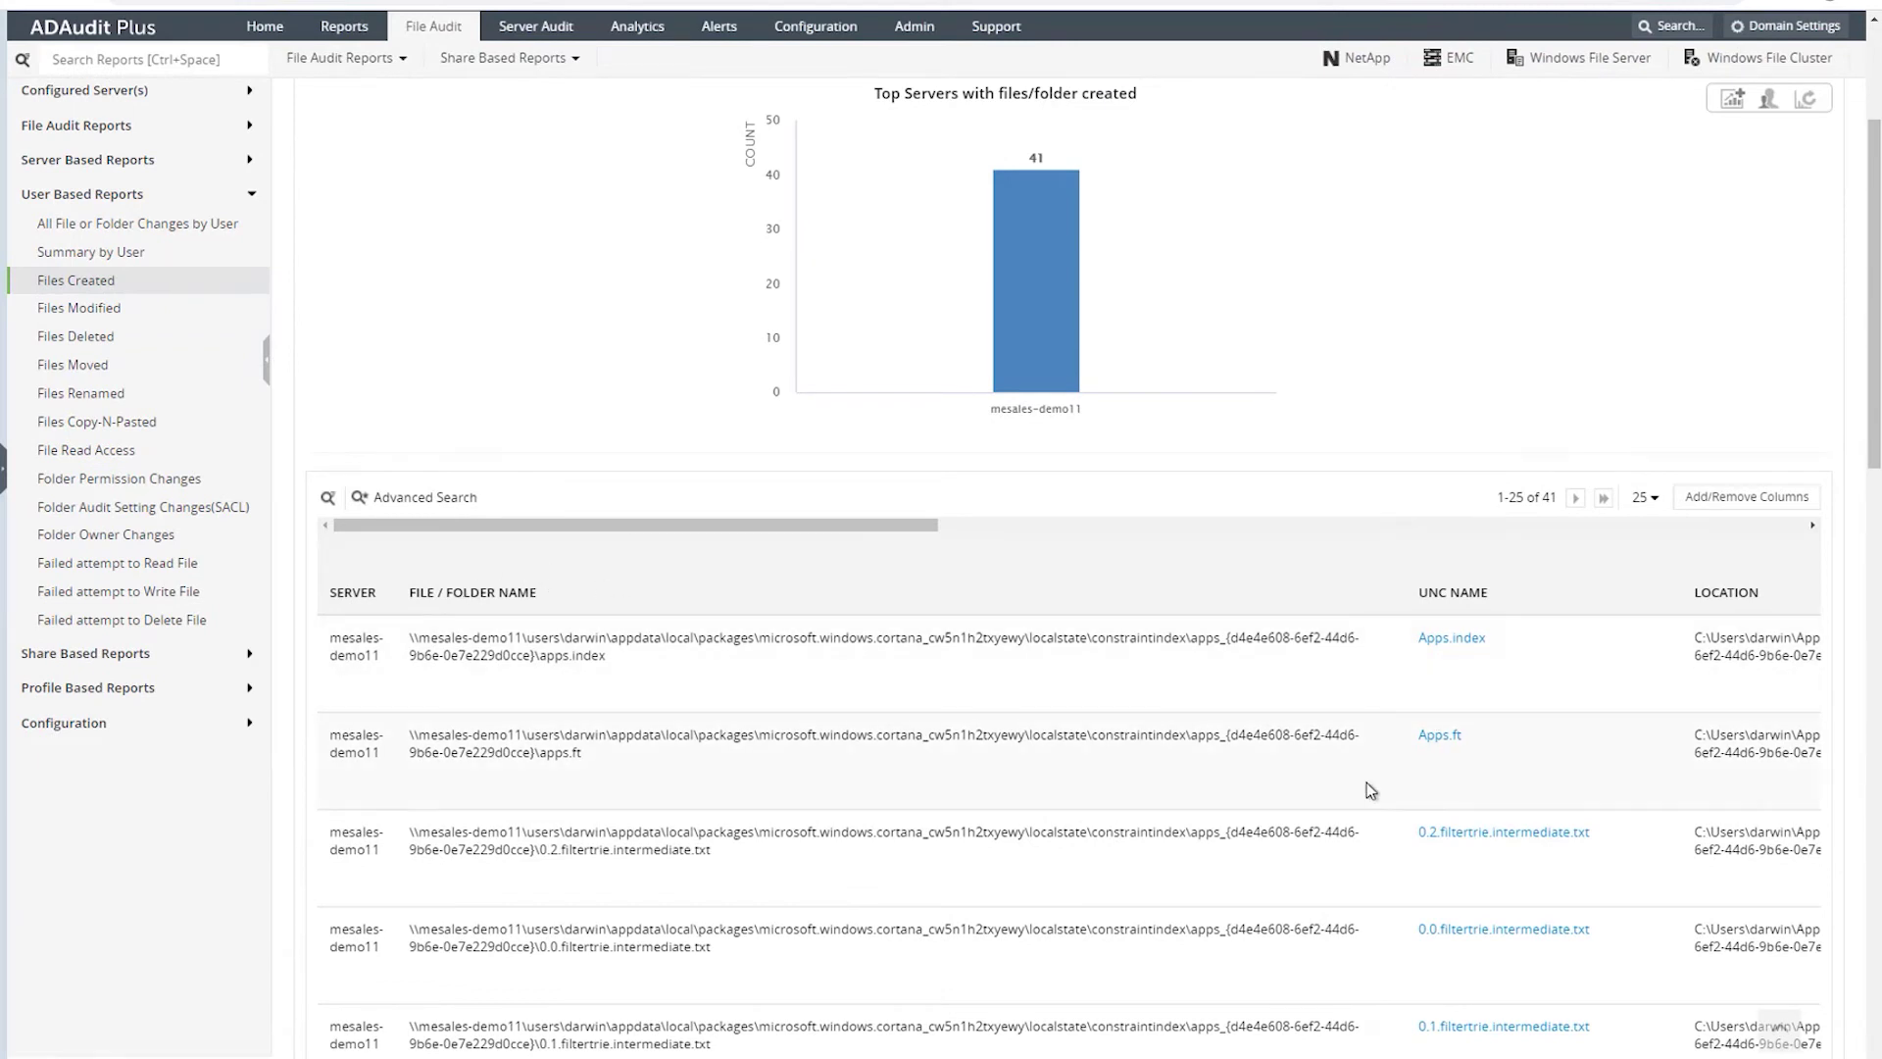
{"action": "scroll", "coordinate": [1366, 783], "scroll_direction": "up", "scroll_amount": 3}
{"action": "mouse_move", "coordinate": [1050, 694]}
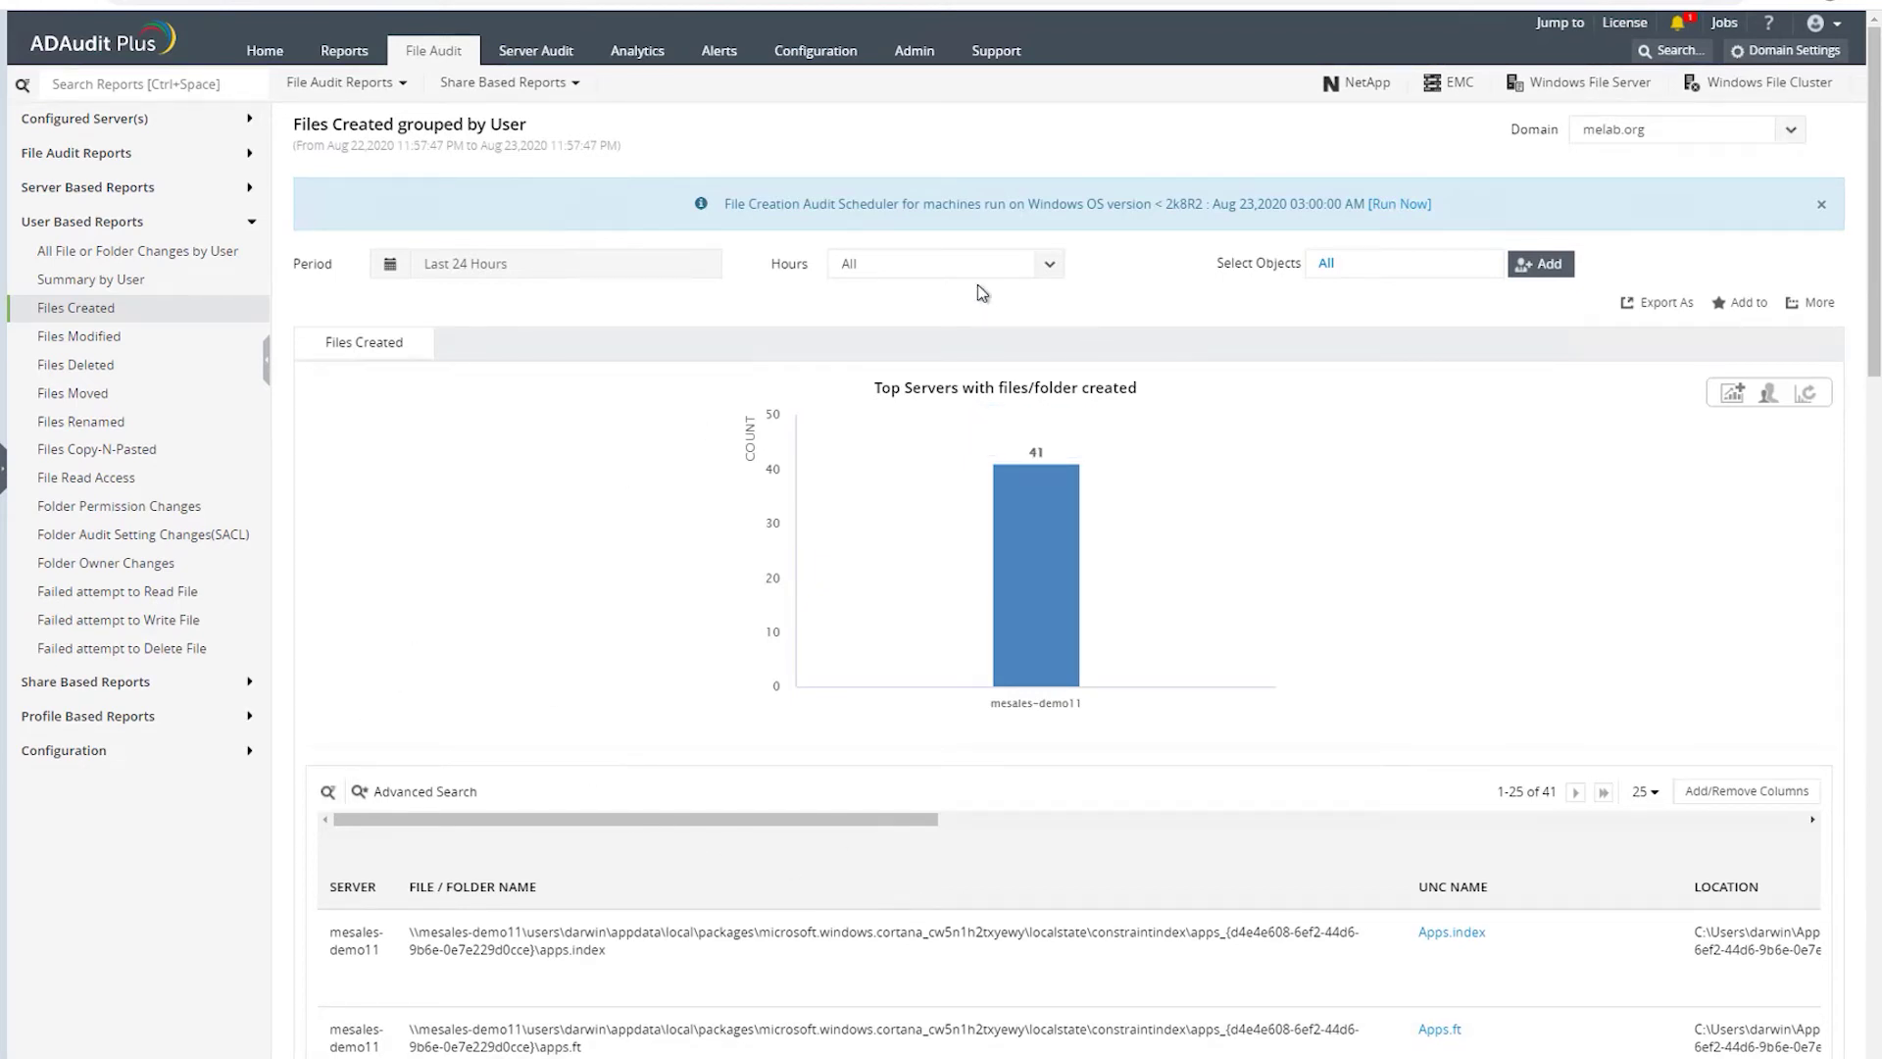
{"action": "scroll", "coordinate": [692, 655], "scroll_direction": "down", "scroll_amount": 4}
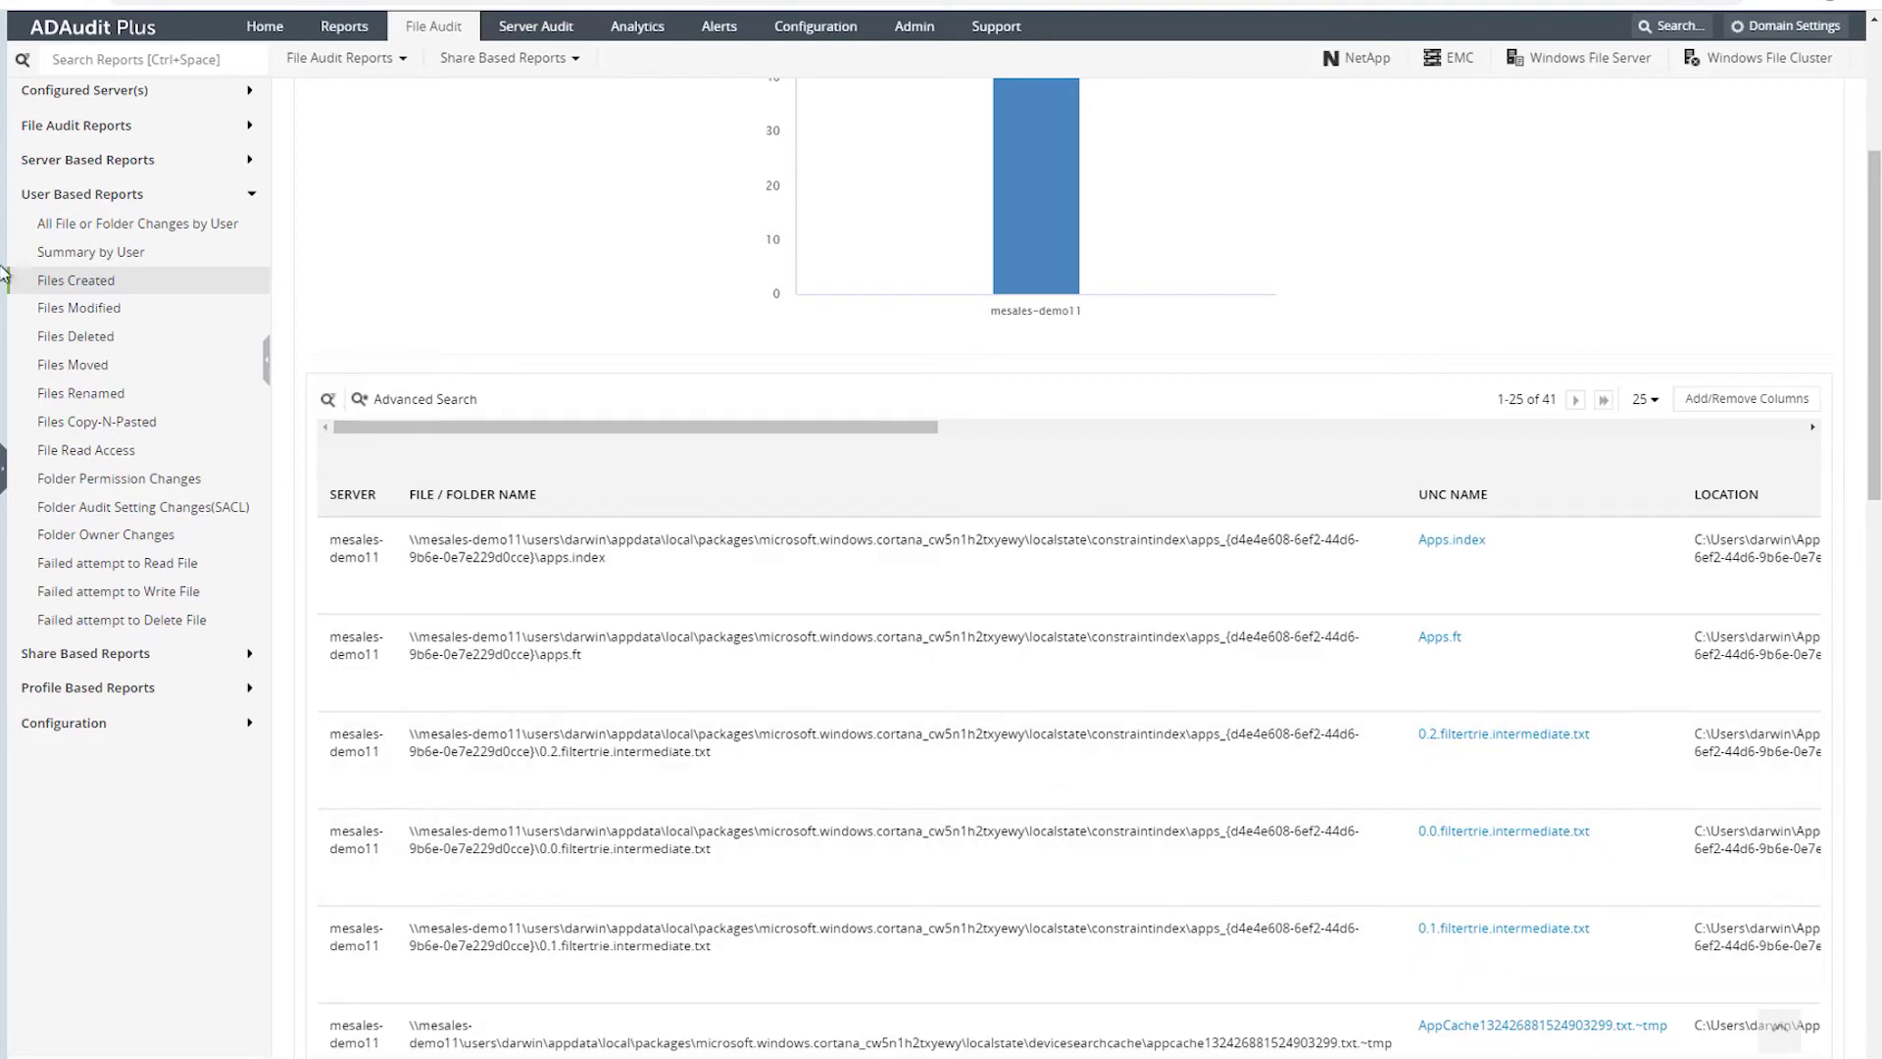
{"action": "left_click", "coordinate": [88, 308]}
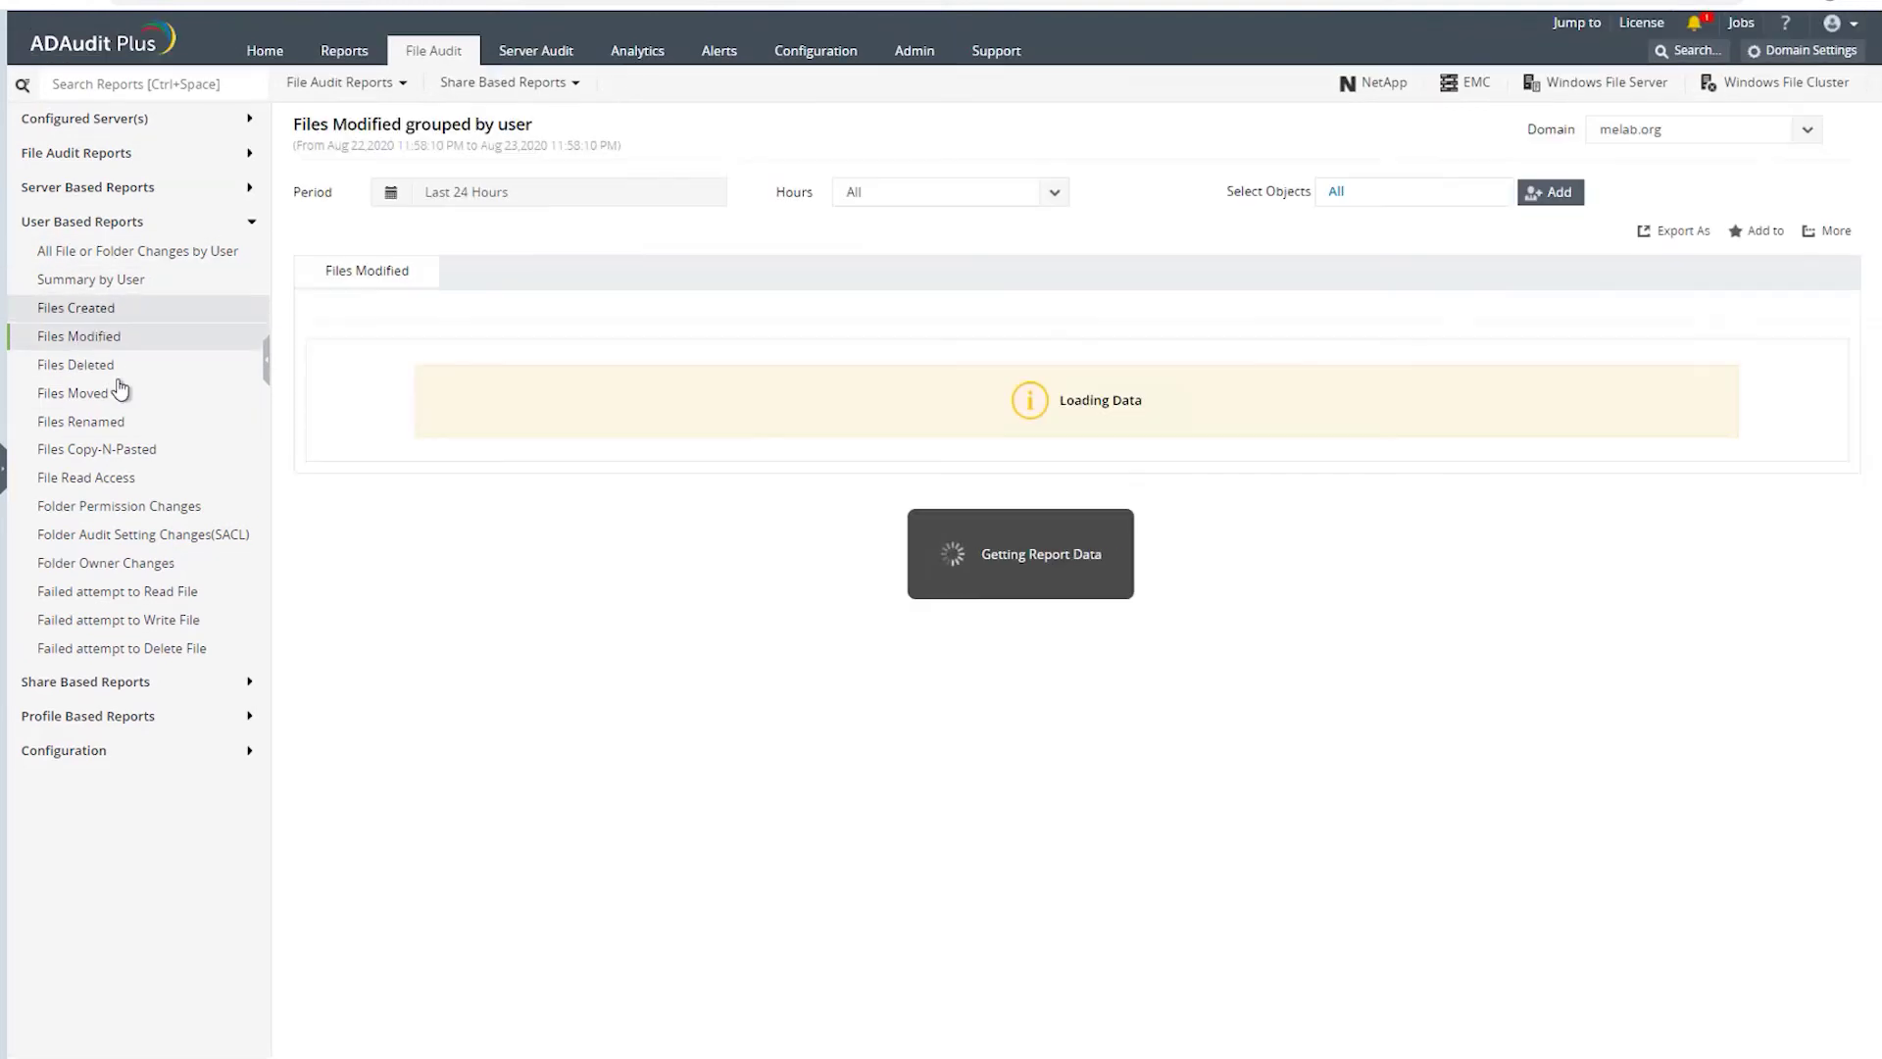
{"action": "left_click", "coordinate": [90, 395]}
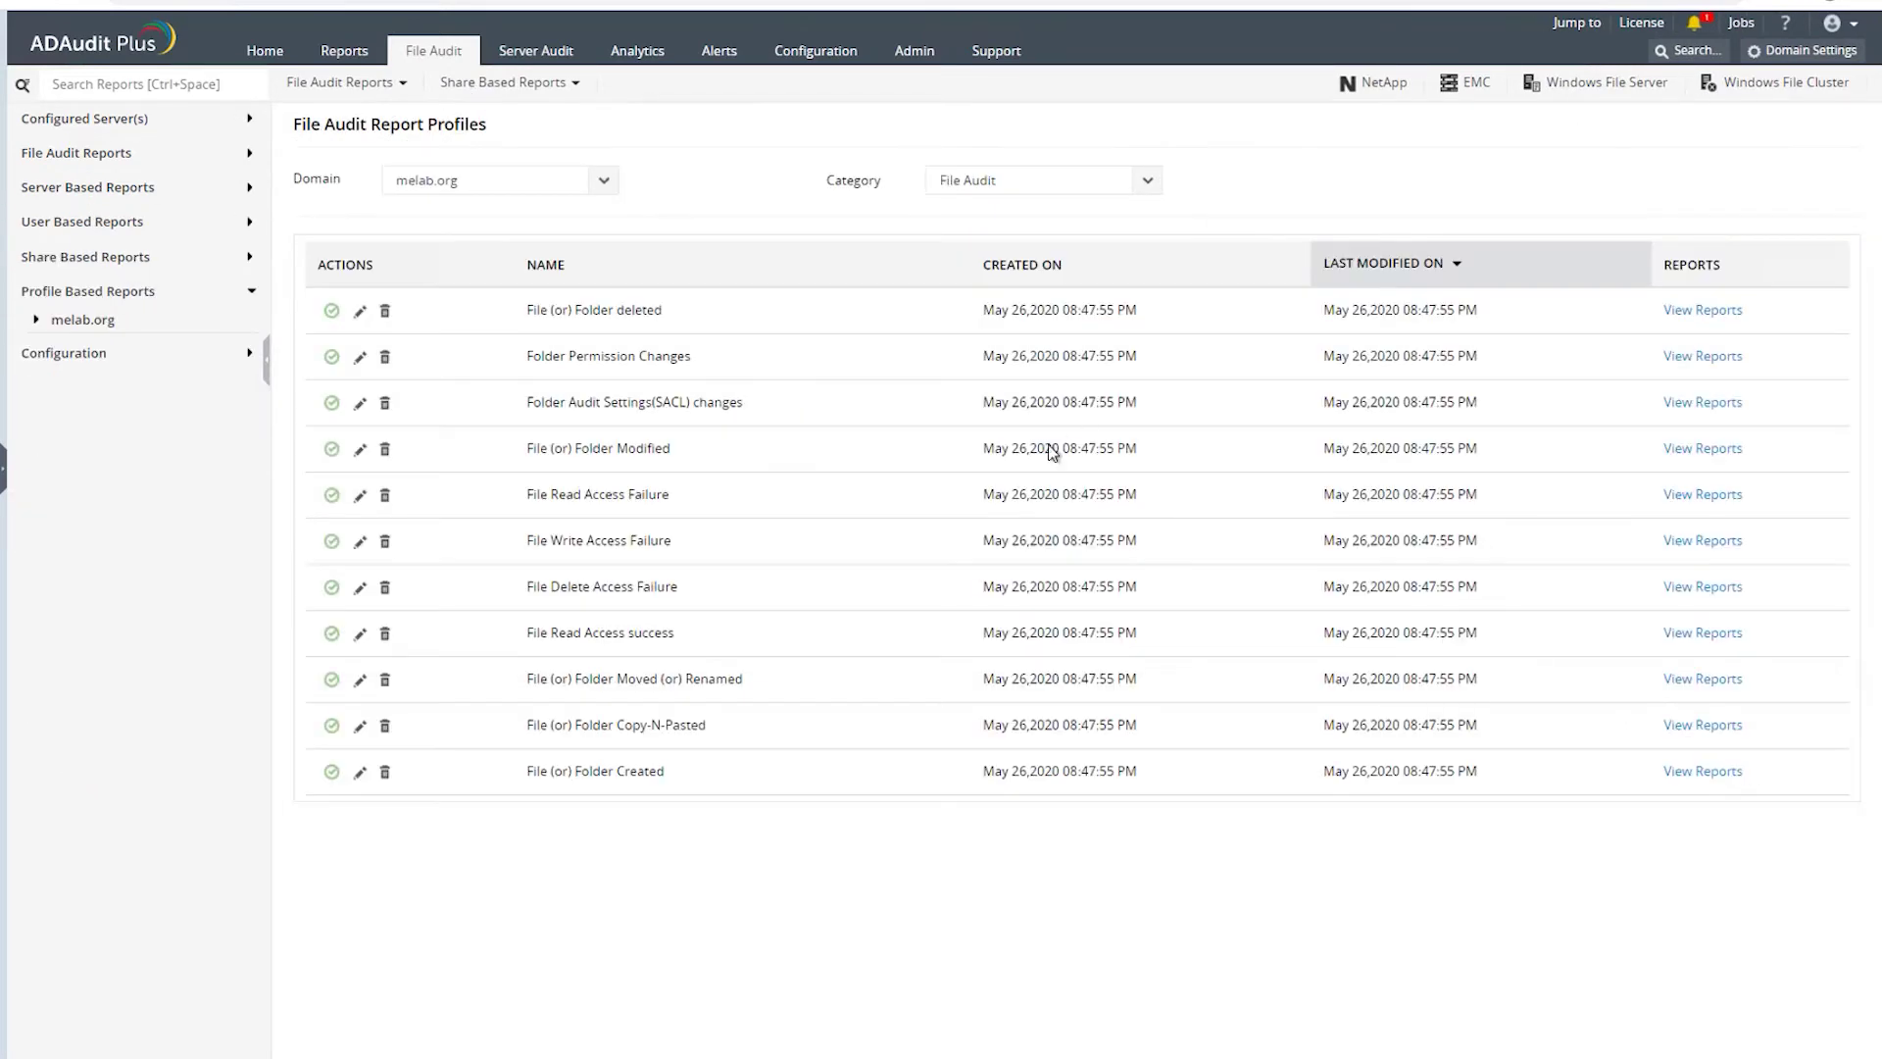
- Open the Available Audit Actions list under Configuration's Advanced Configurations
{"action": "left_click", "coordinate": [80, 354]}
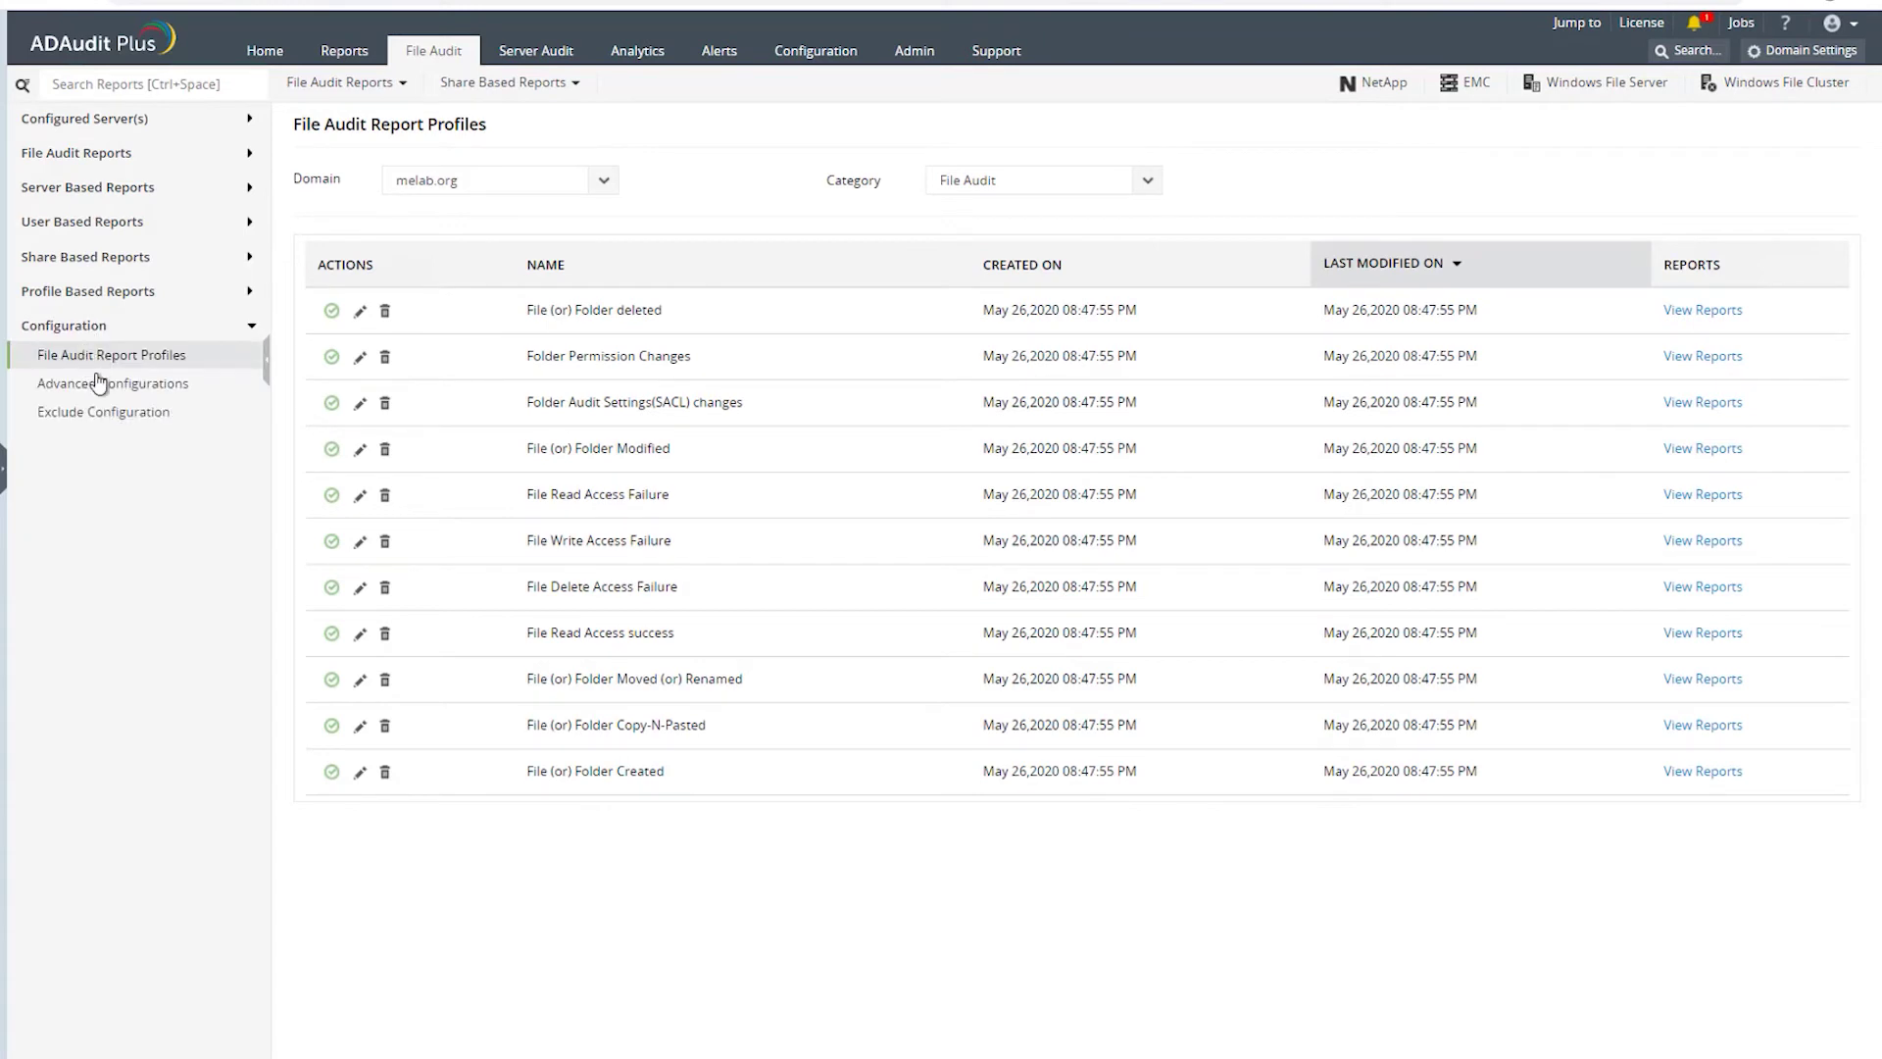
{"action": "left_click", "coordinate": [106, 390]}
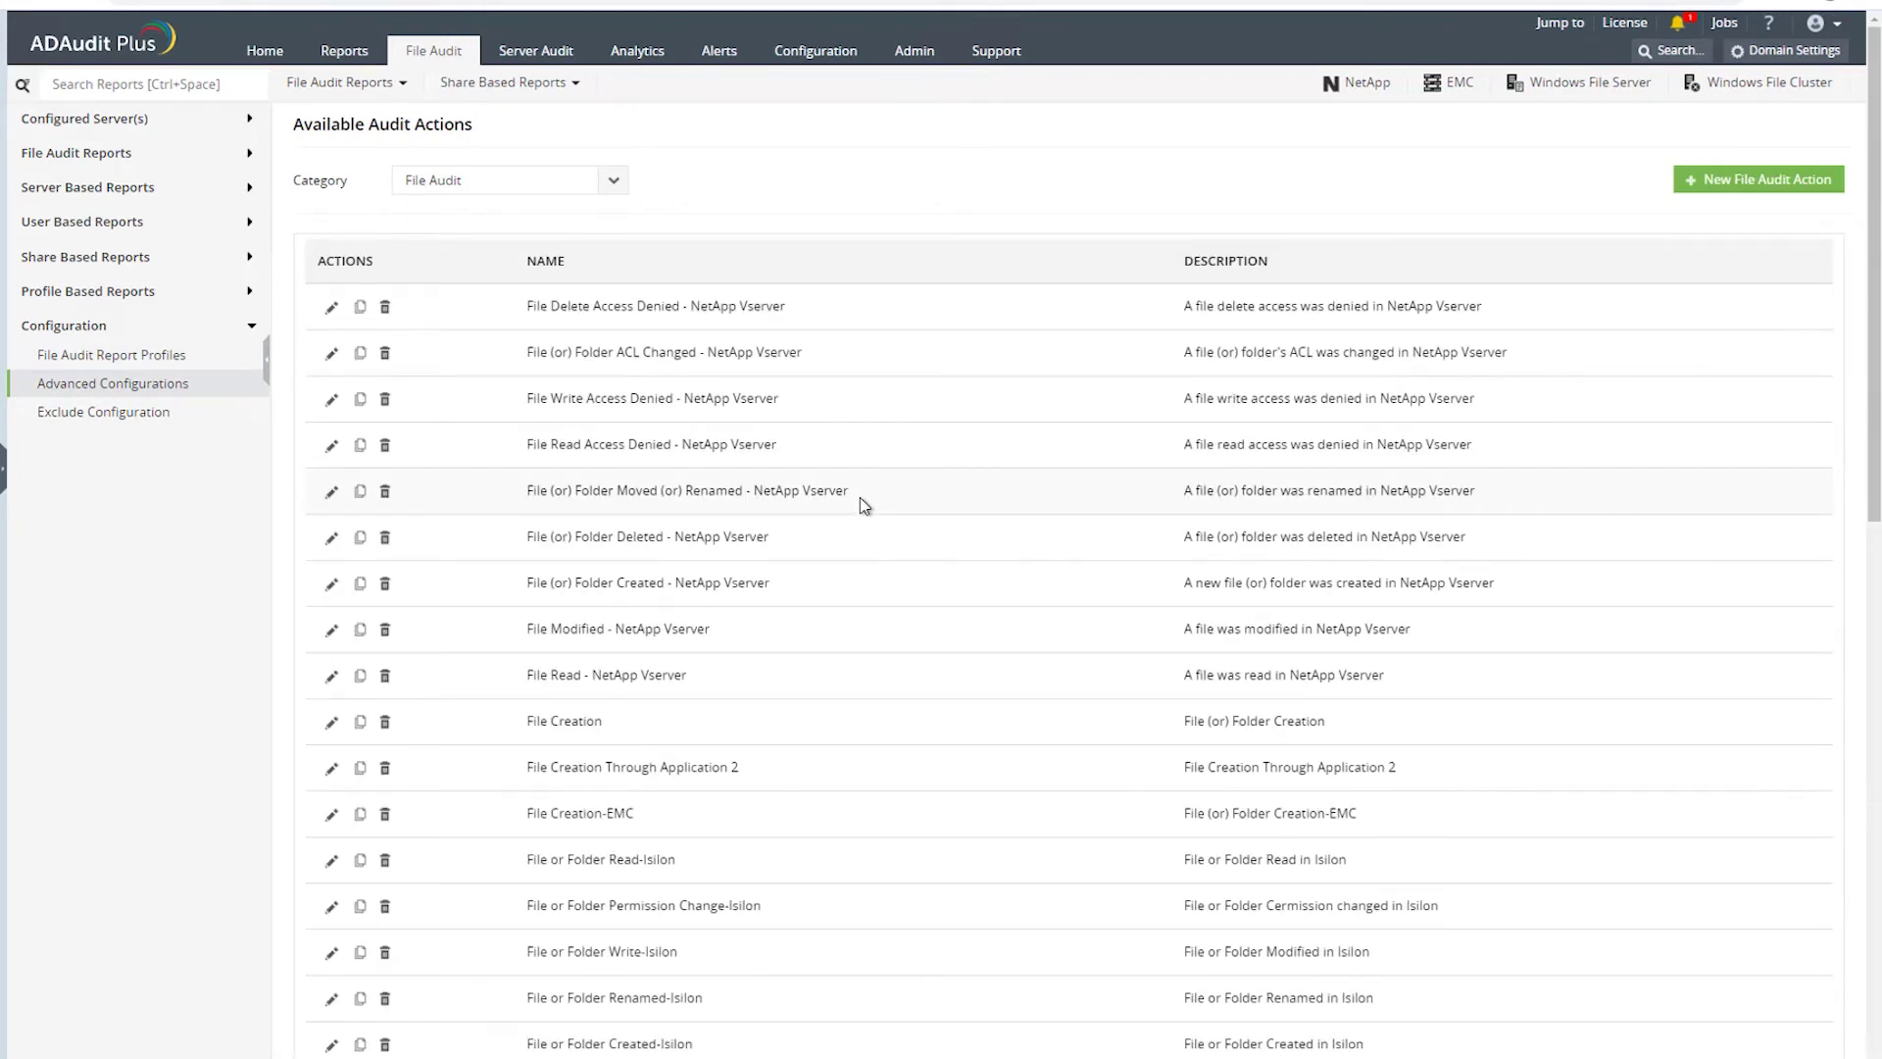
{"action": "scroll", "coordinate": [746, 466], "scroll_direction": "down", "scroll_amount": 15}
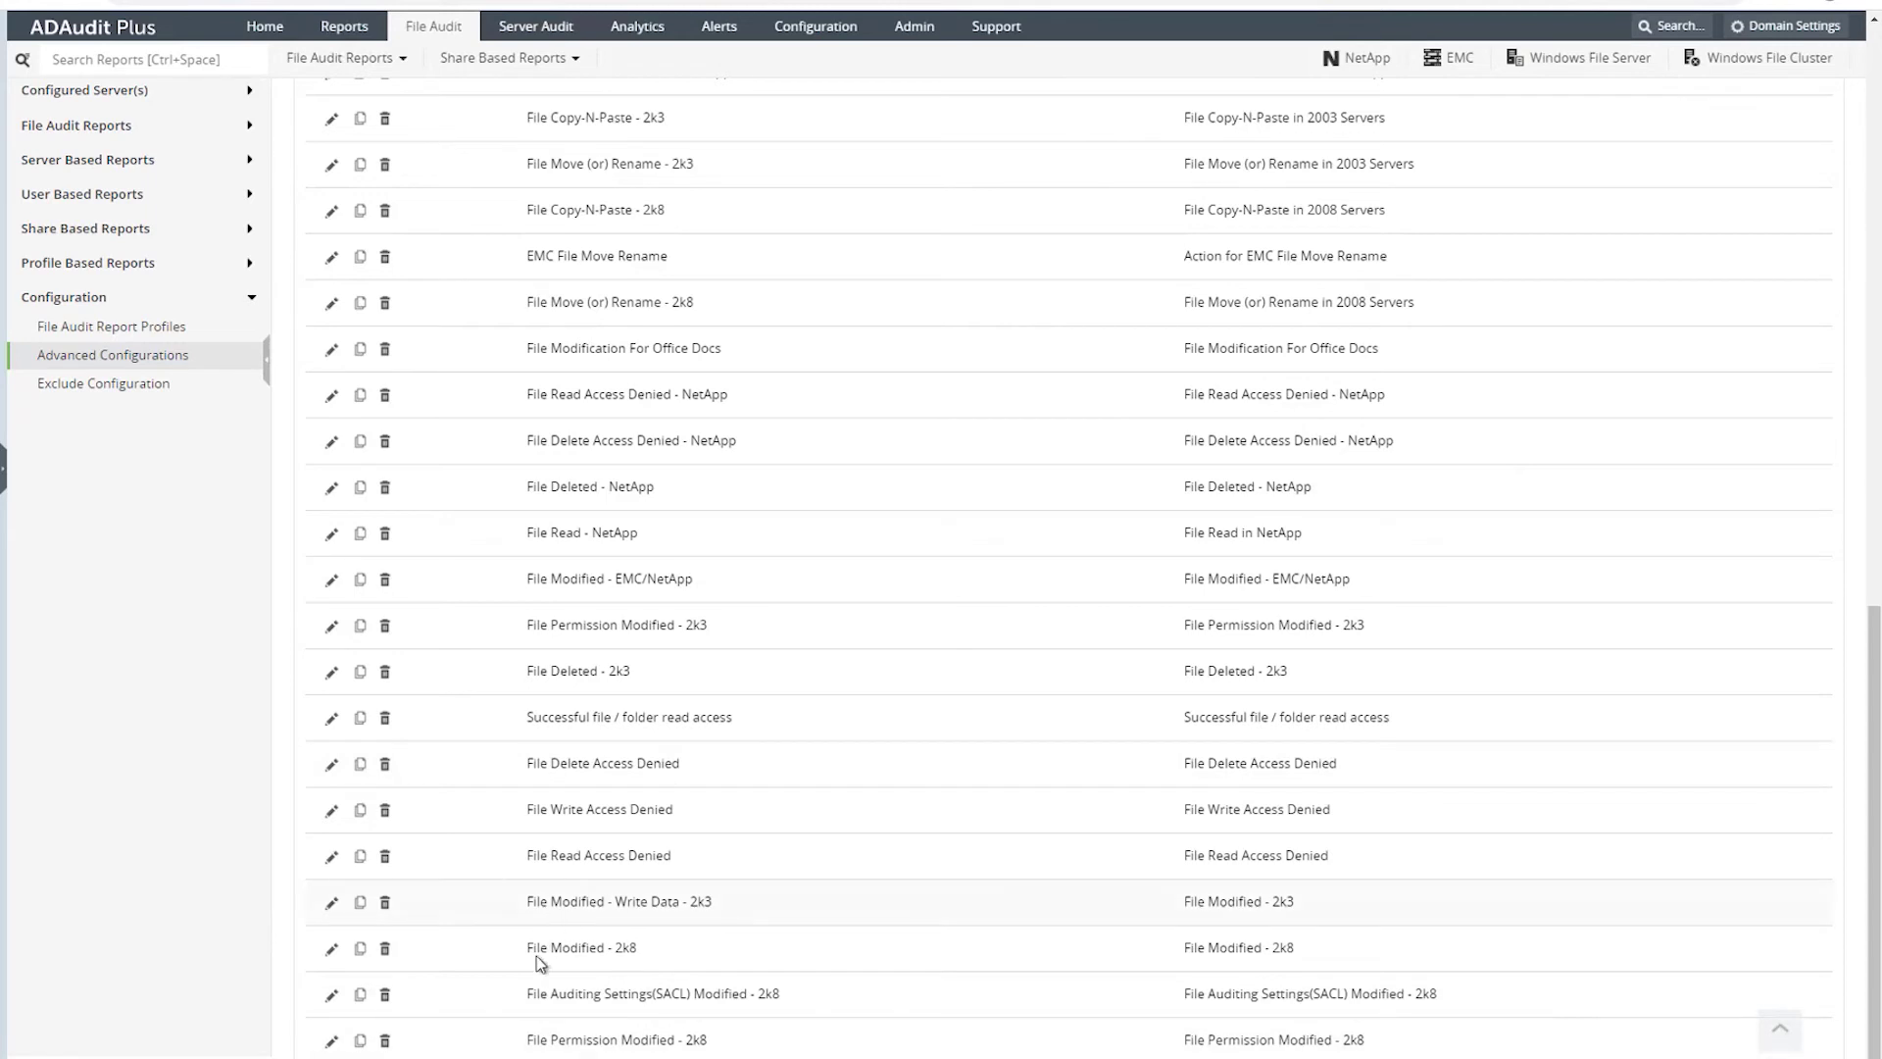
- Open the File Modified - 2k8 action for editing, then cancel without saving changes
{"action": "left_click", "coordinate": [332, 950]}
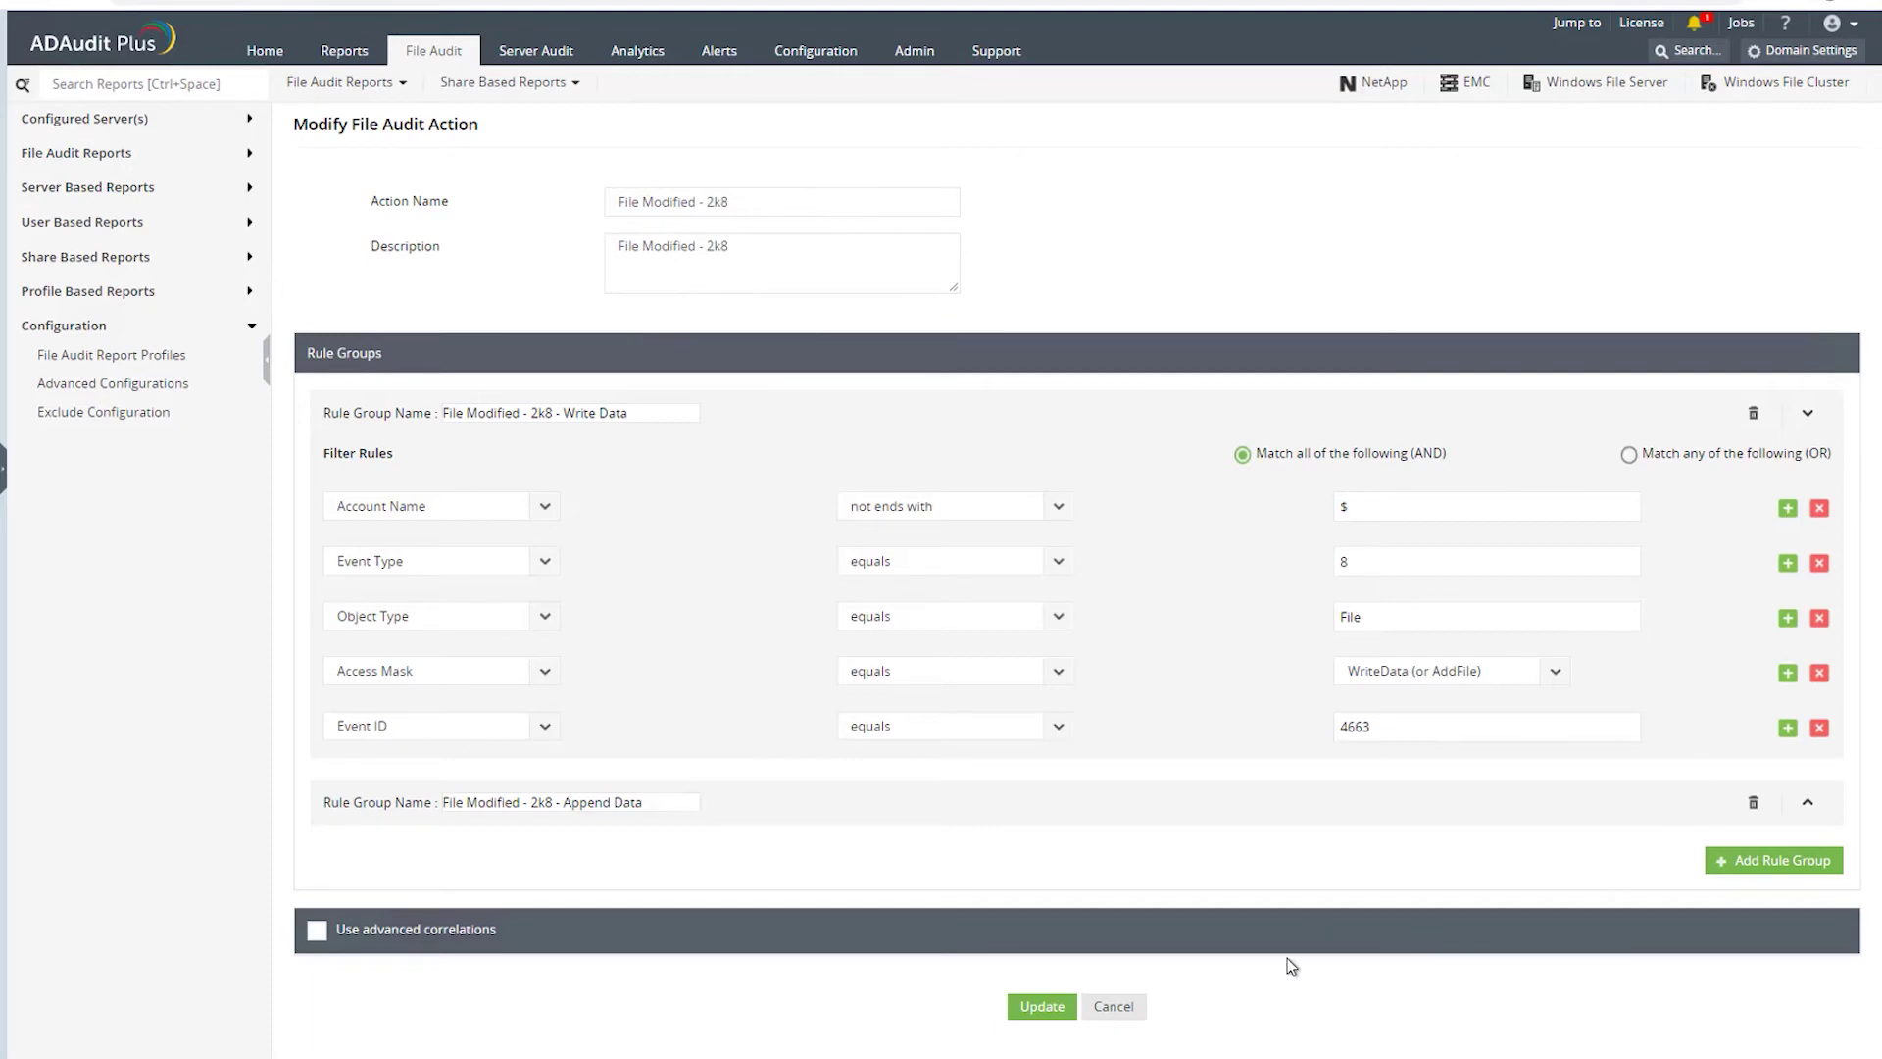
{"action": "left_click", "coordinate": [1128, 1007]}
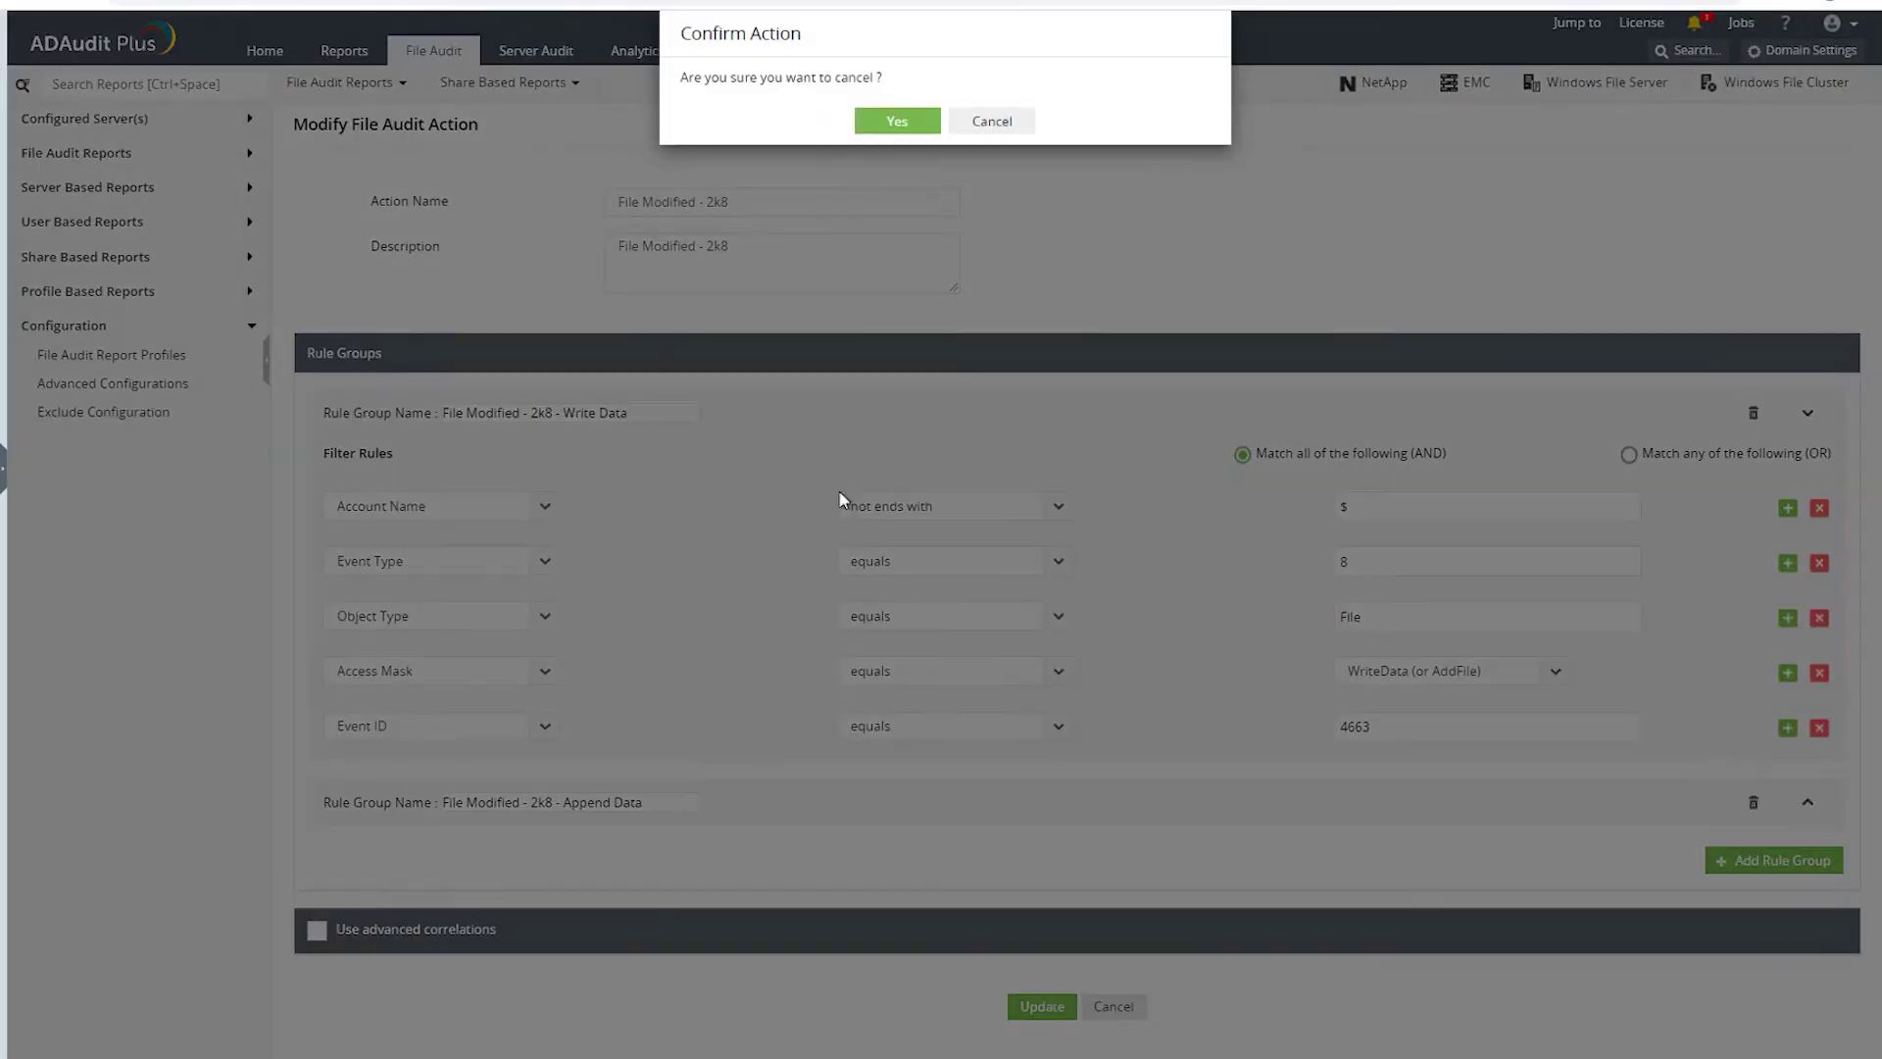
{"action": "left_click", "coordinate": [894, 129]}
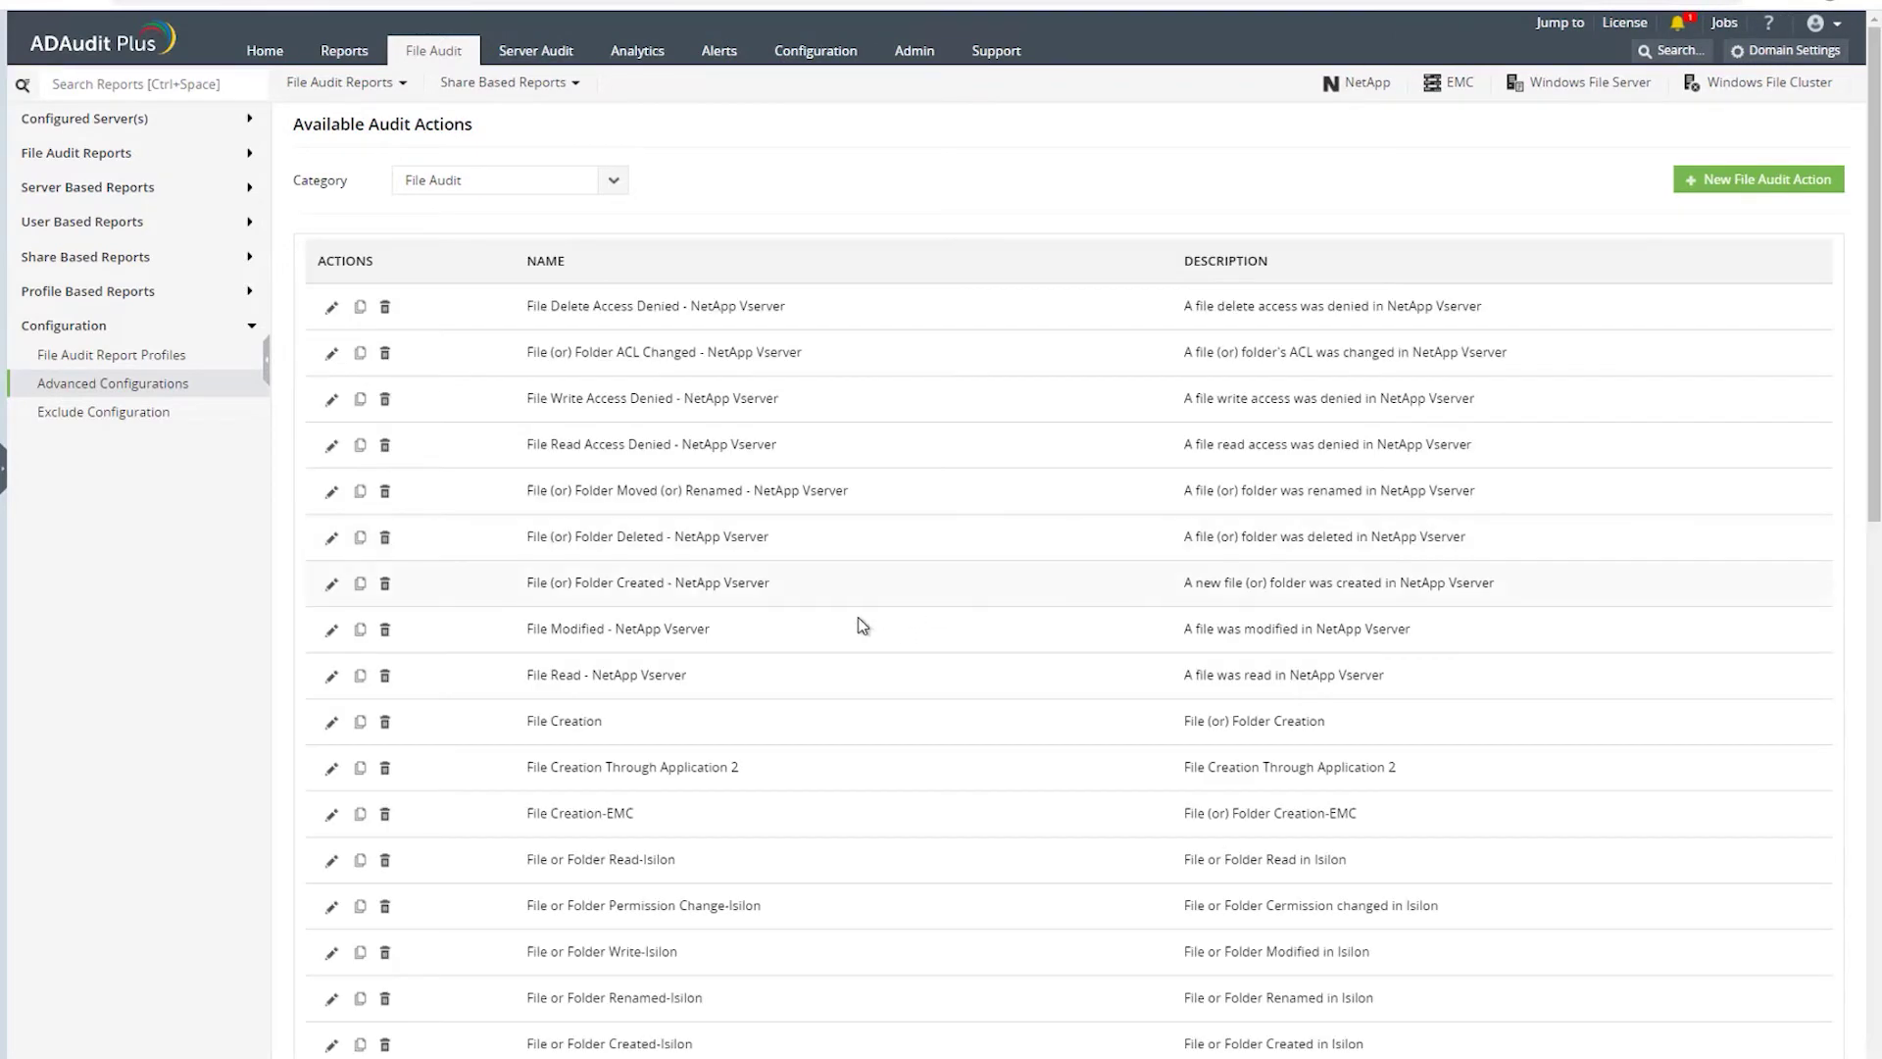
{"action": "scroll", "coordinate": [863, 626], "scroll_direction": "down", "scroll_amount": 5}
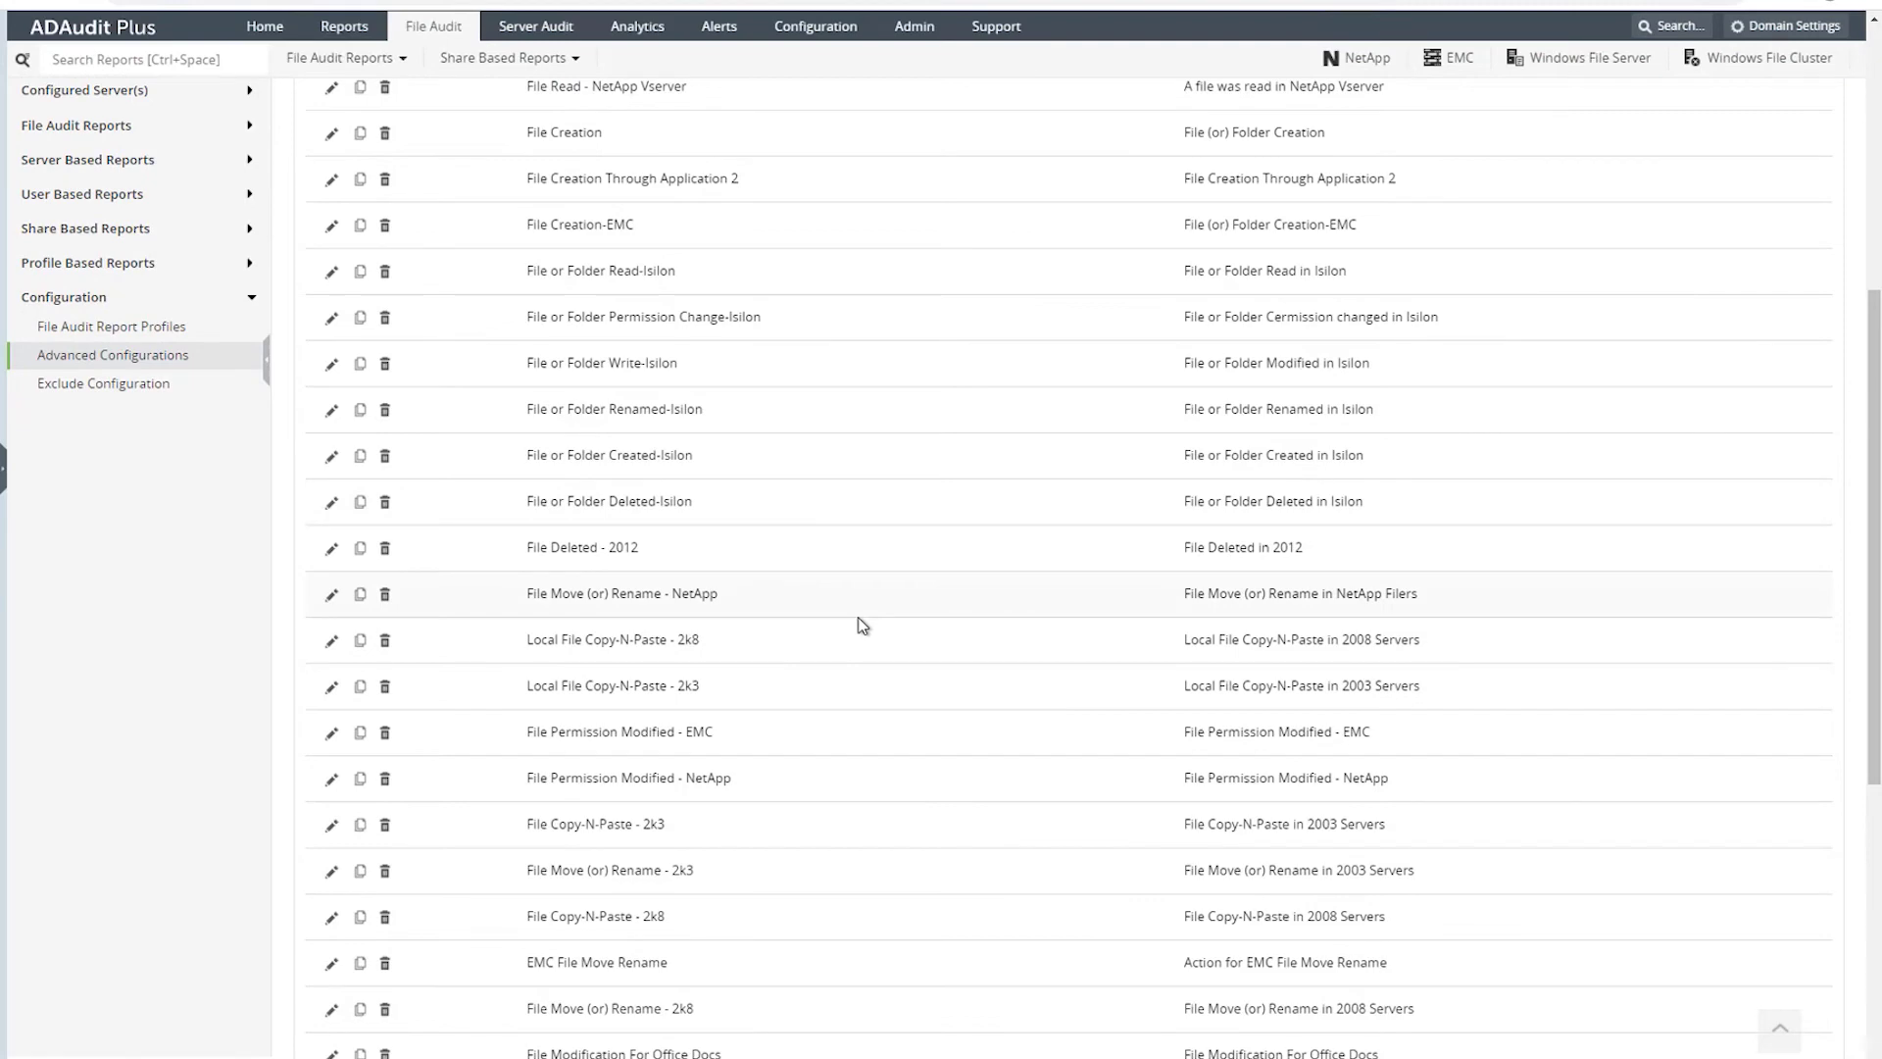
{"action": "scroll", "coordinate": [860, 623], "scroll_direction": "down", "scroll_amount": 6}
{"action": "scroll", "coordinate": [857, 630], "scroll_direction": "up", "scroll_amount": 11}
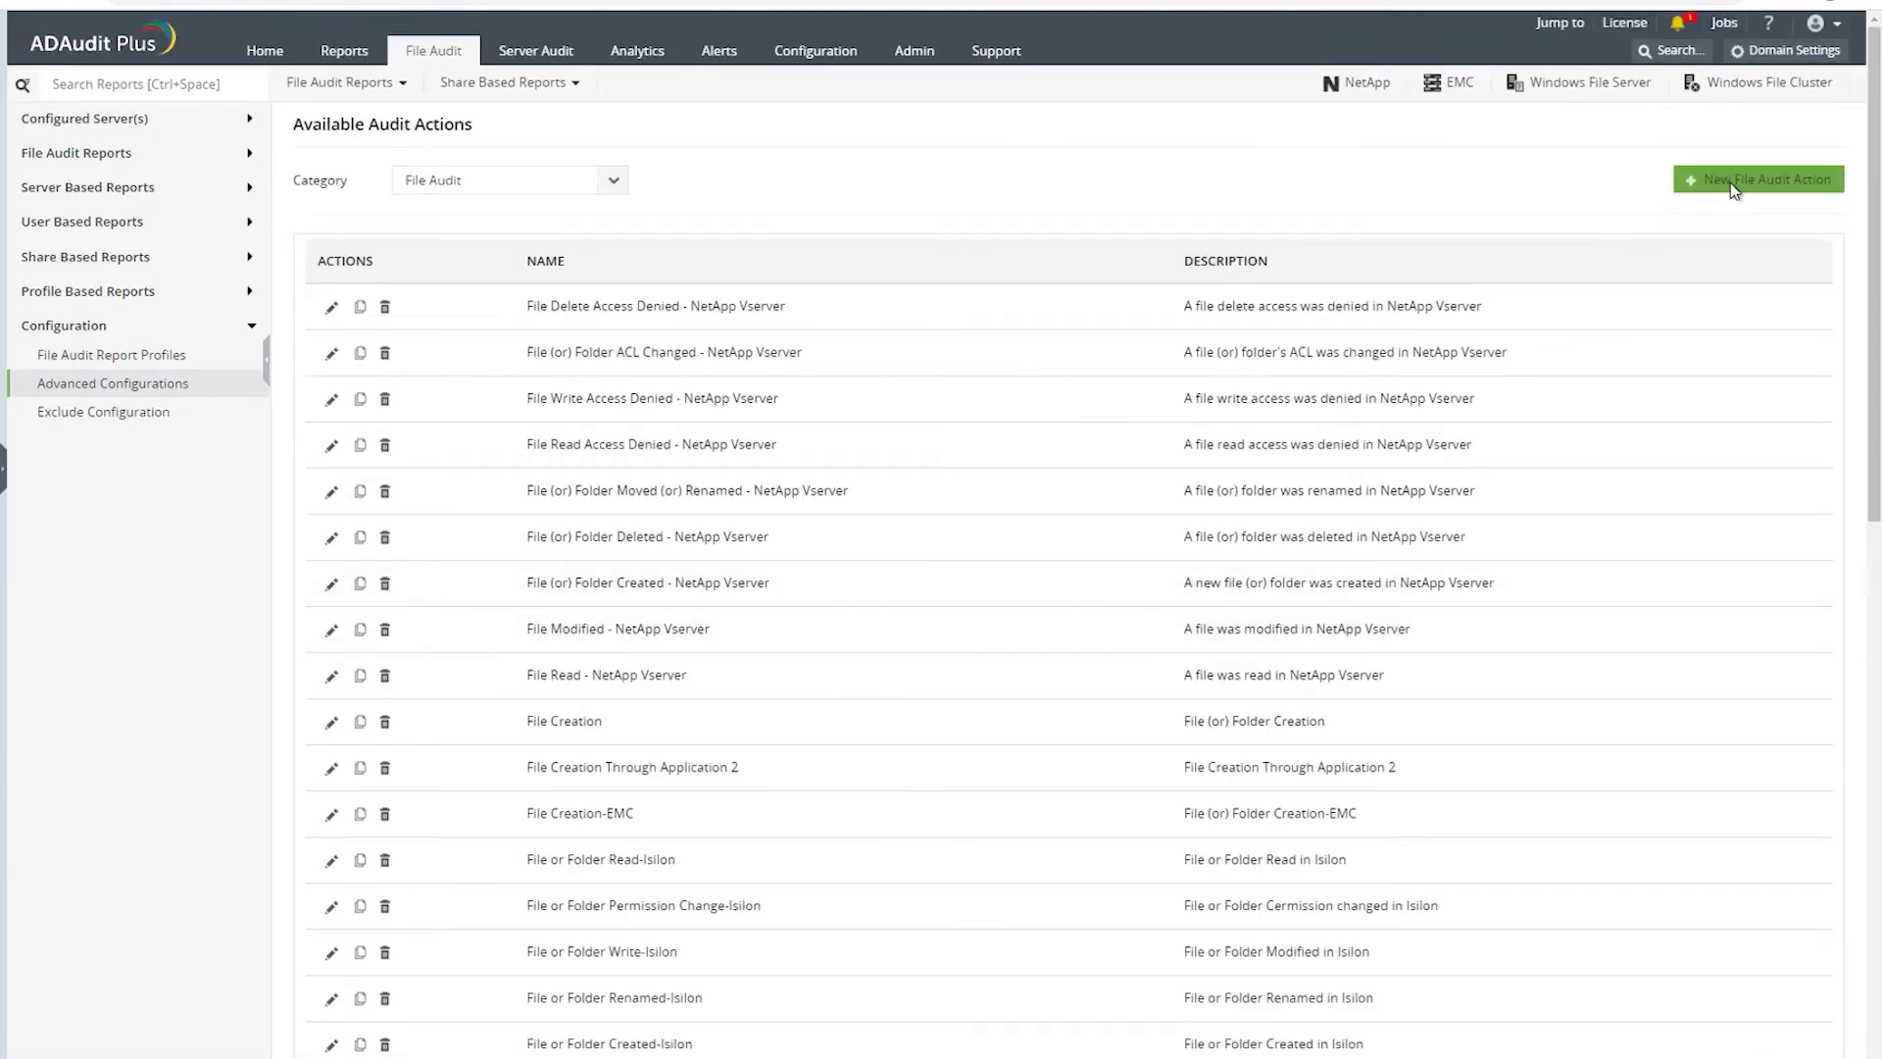
{"action": "left_click", "coordinate": [1731, 182]}
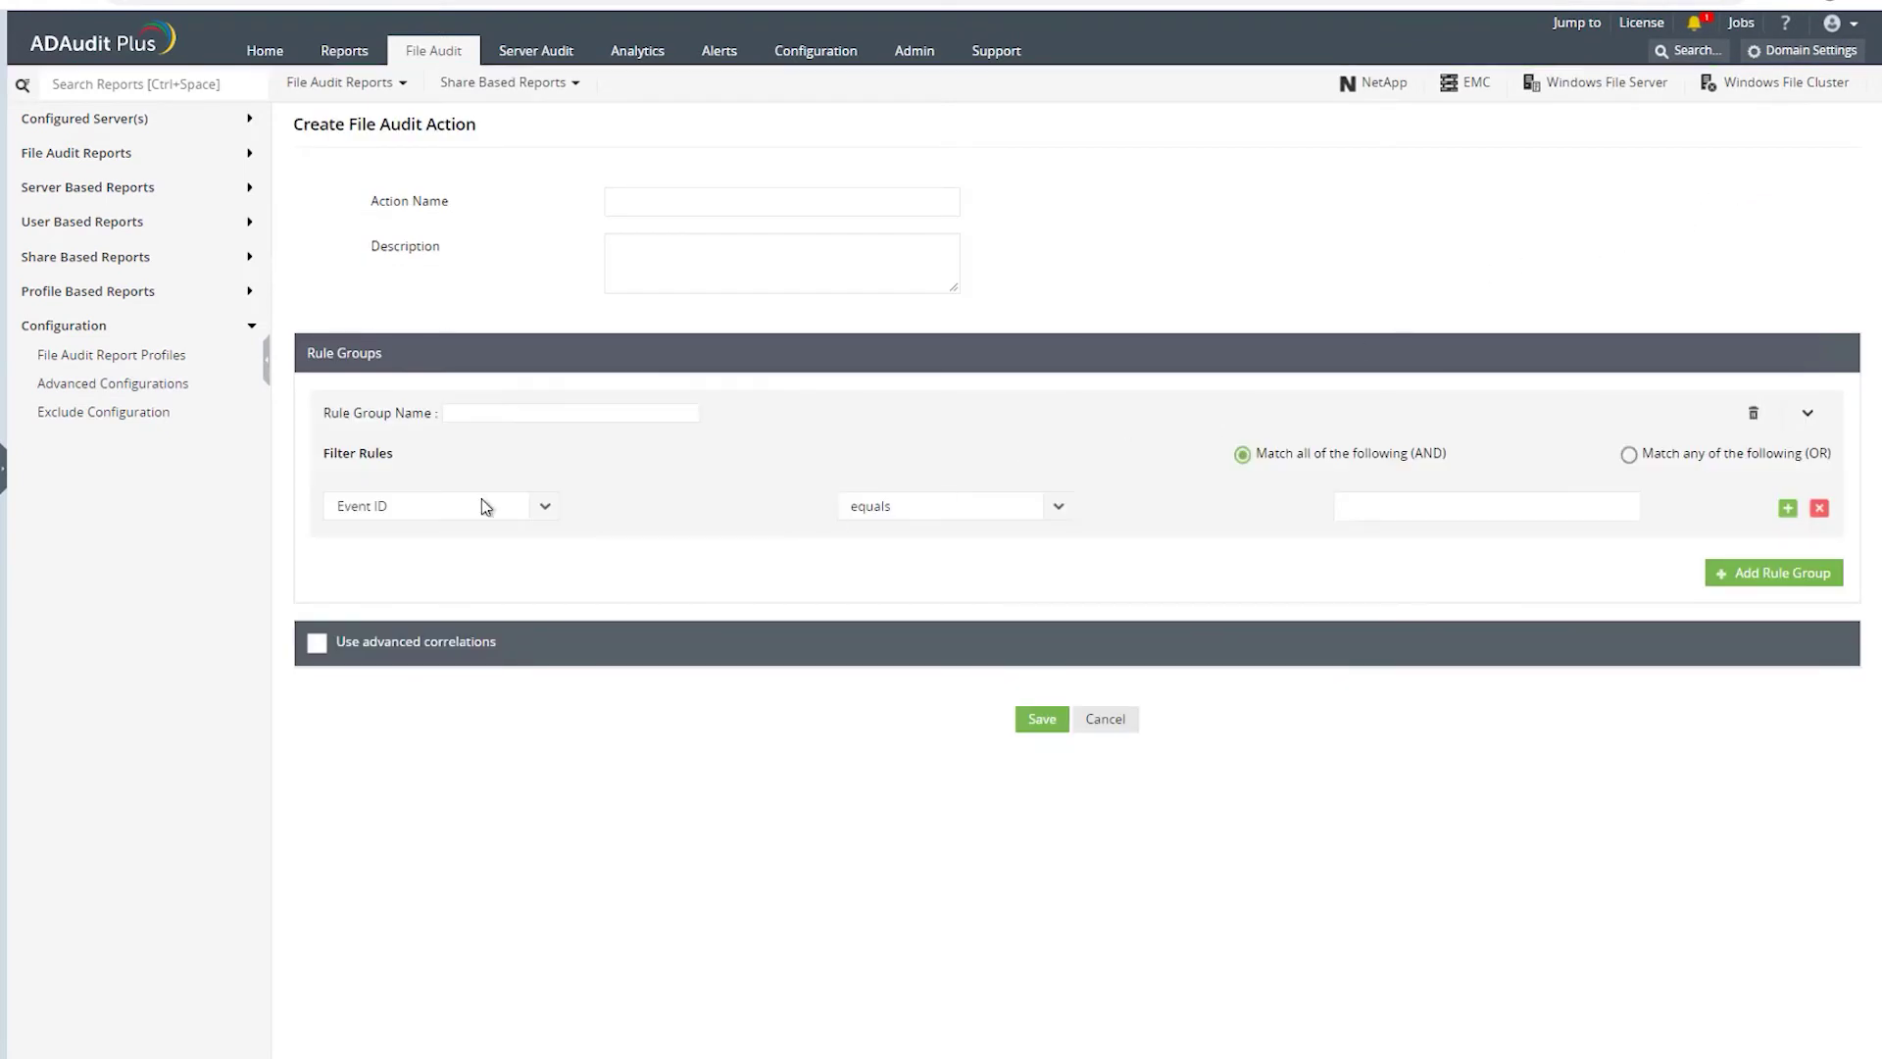
{"action": "left_click", "coordinate": [549, 509]}
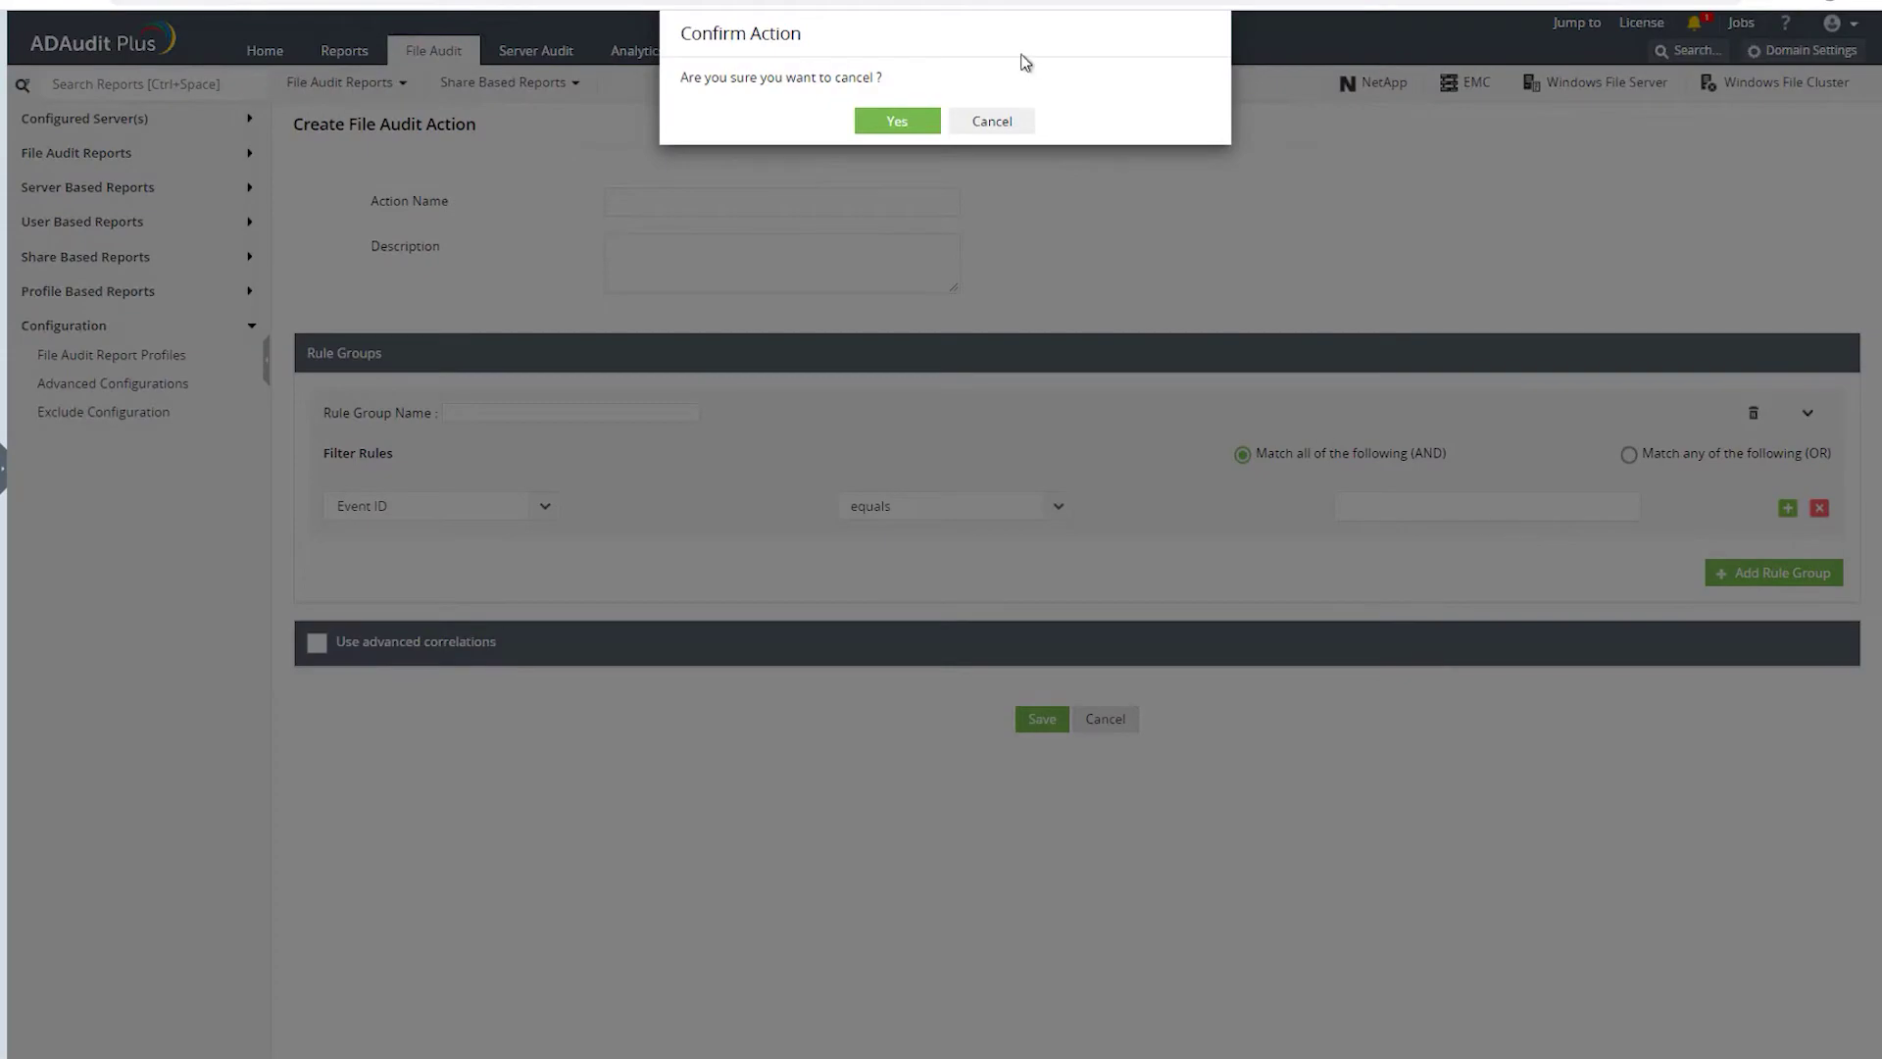
{"action": "left_click", "coordinate": [984, 126]}
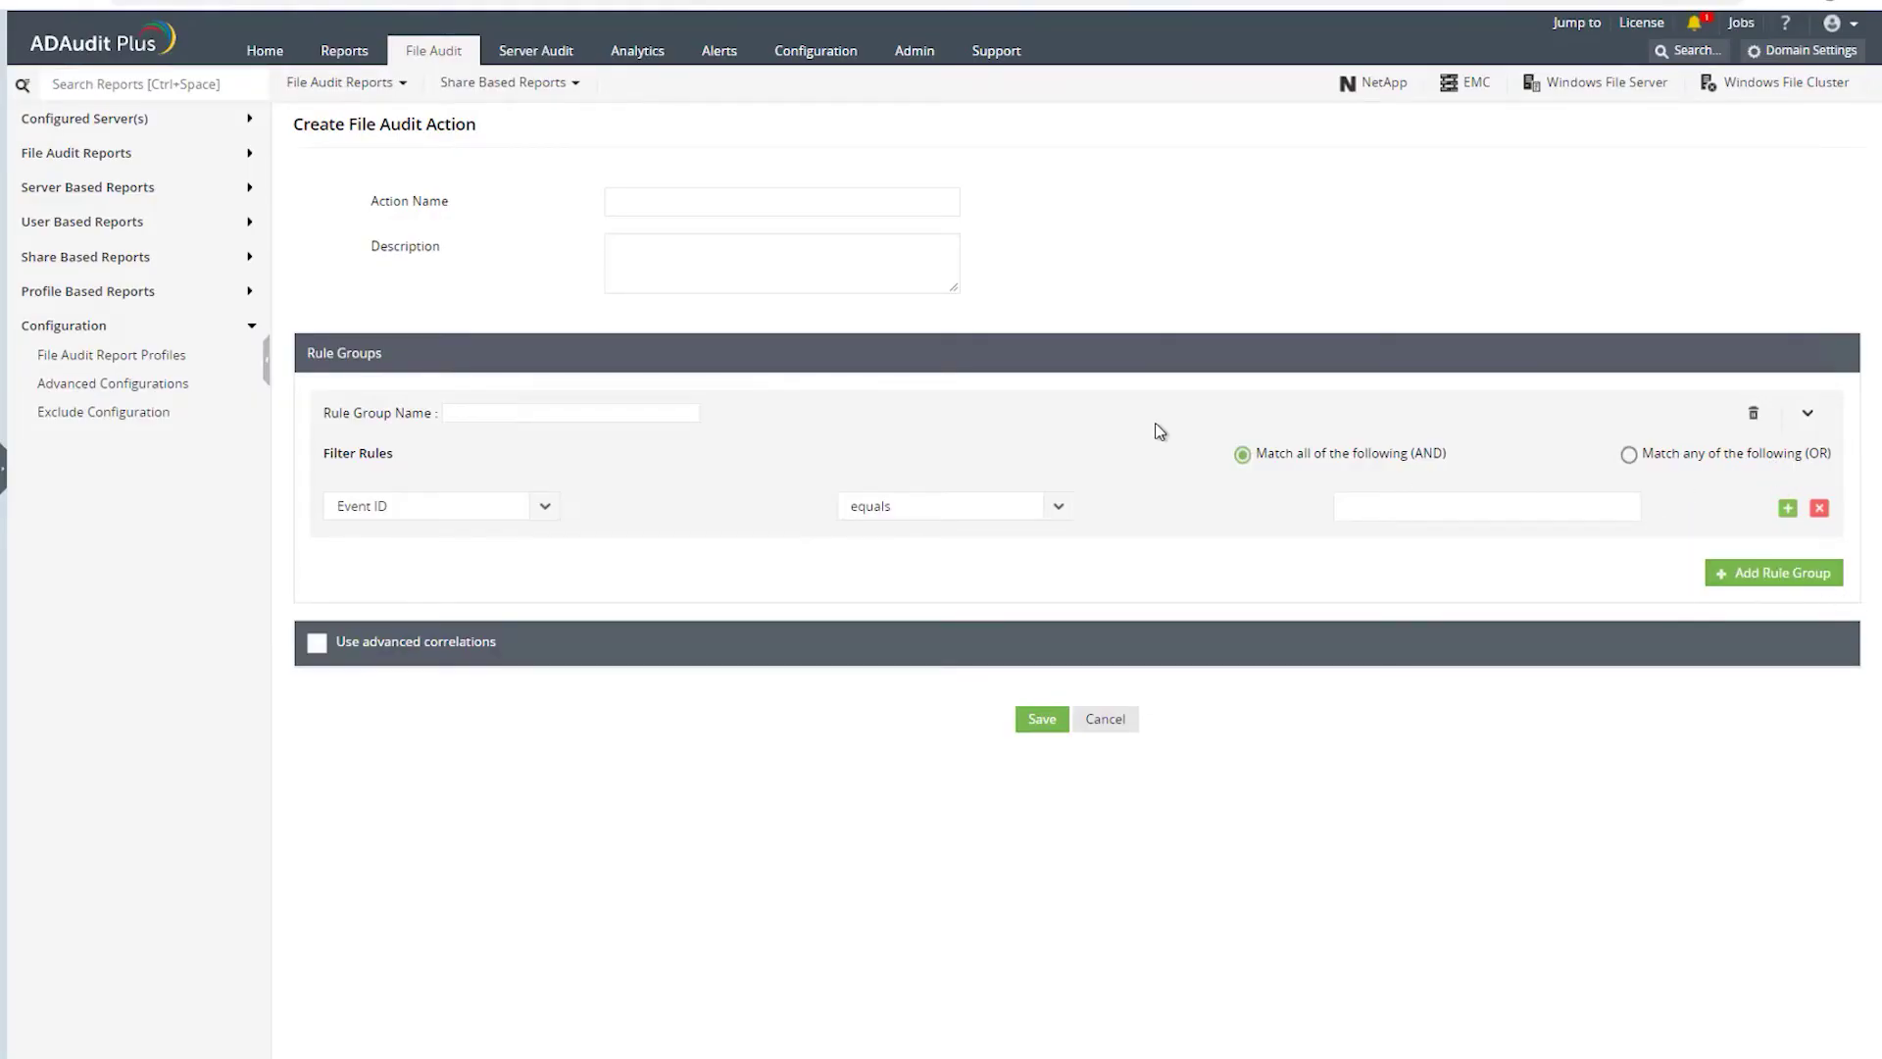
{"action": "left_click", "coordinate": [1106, 720]}
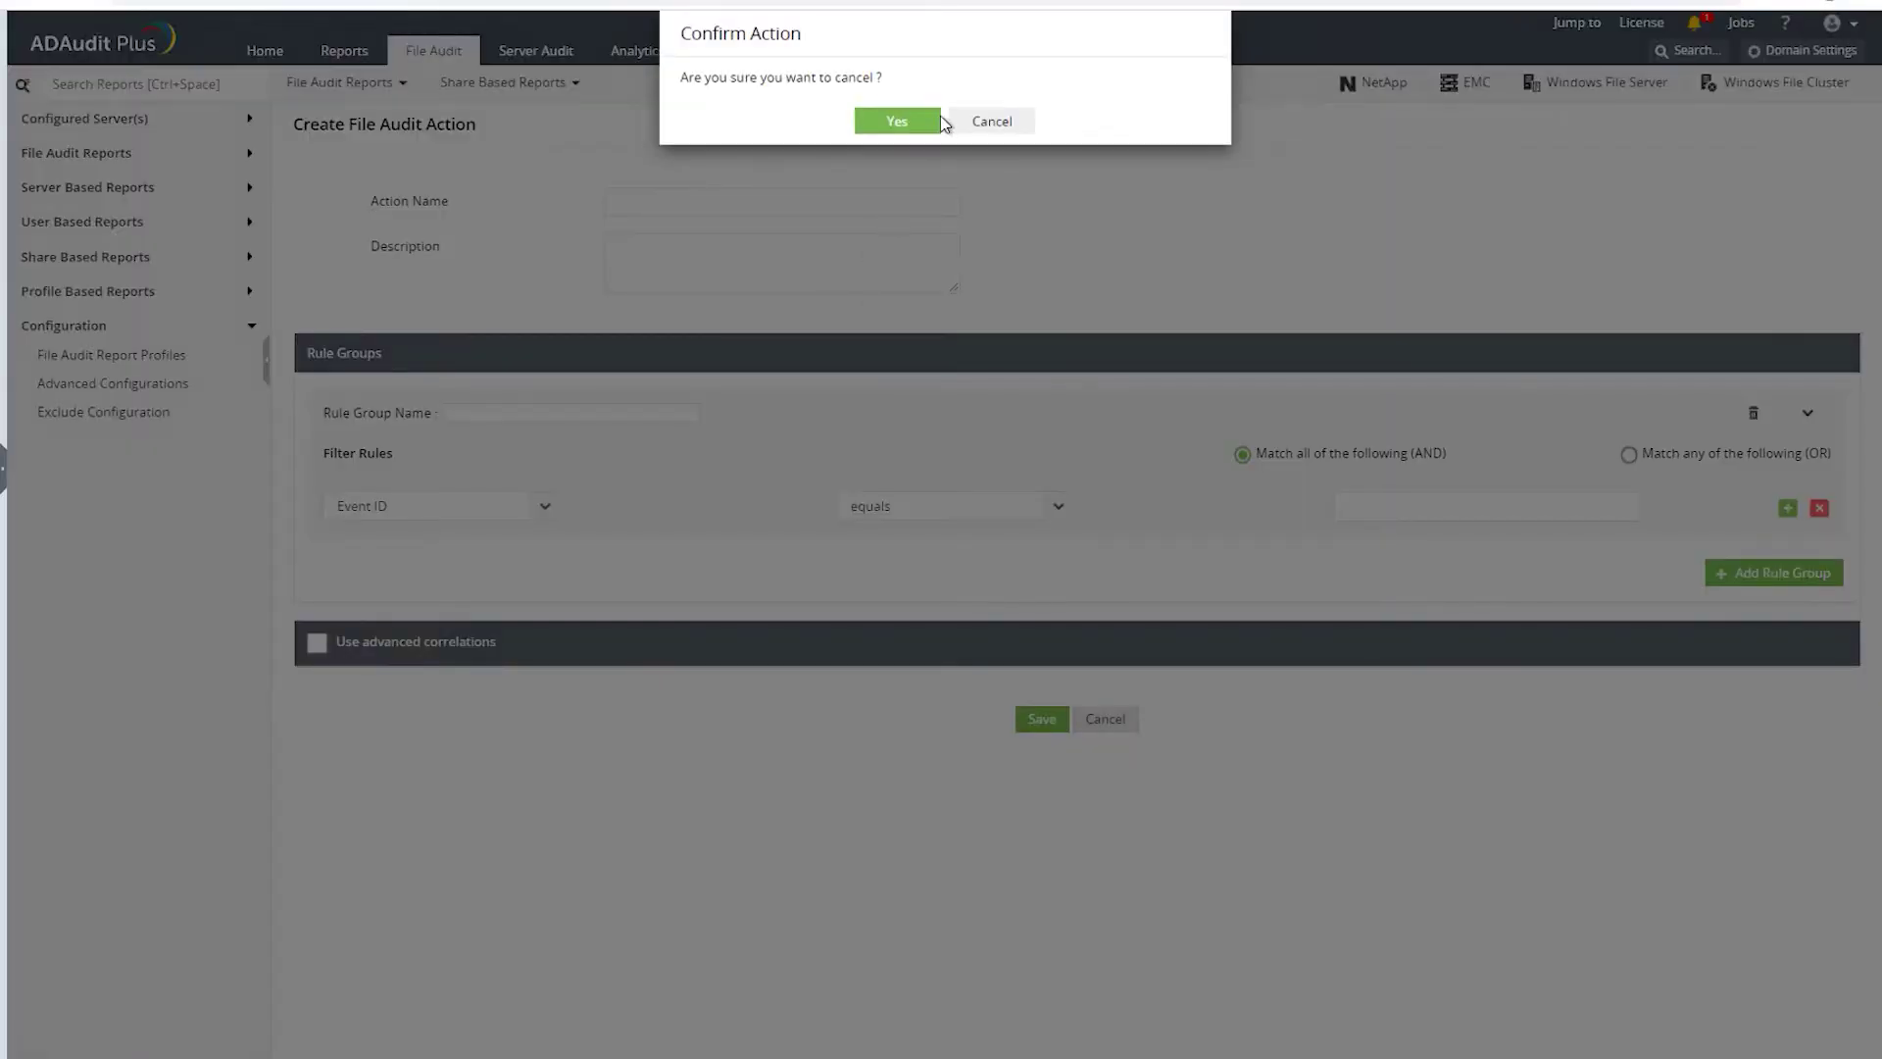
{"action": "left_click", "coordinate": [897, 121]}
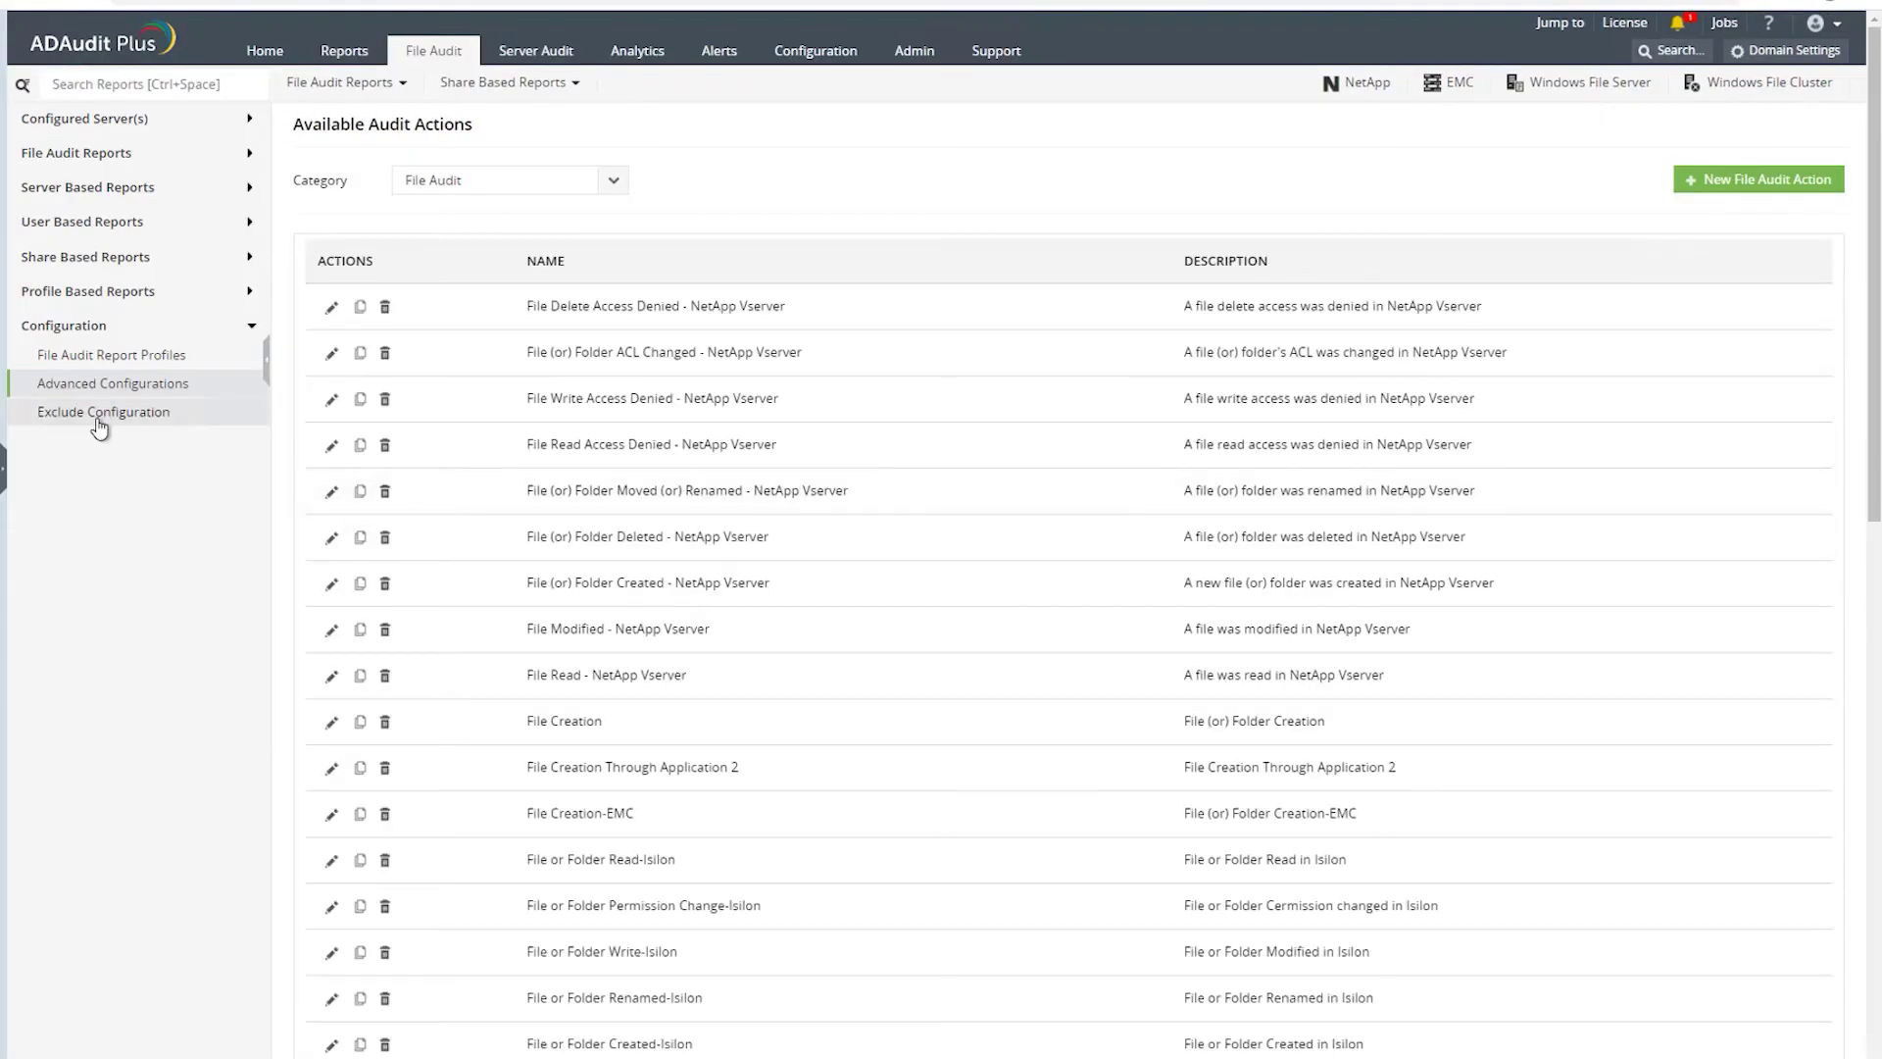
- Review file audit exclusions across the Files, File Types, Process and Users tabs
{"action": "left_click", "coordinate": [98, 420]}
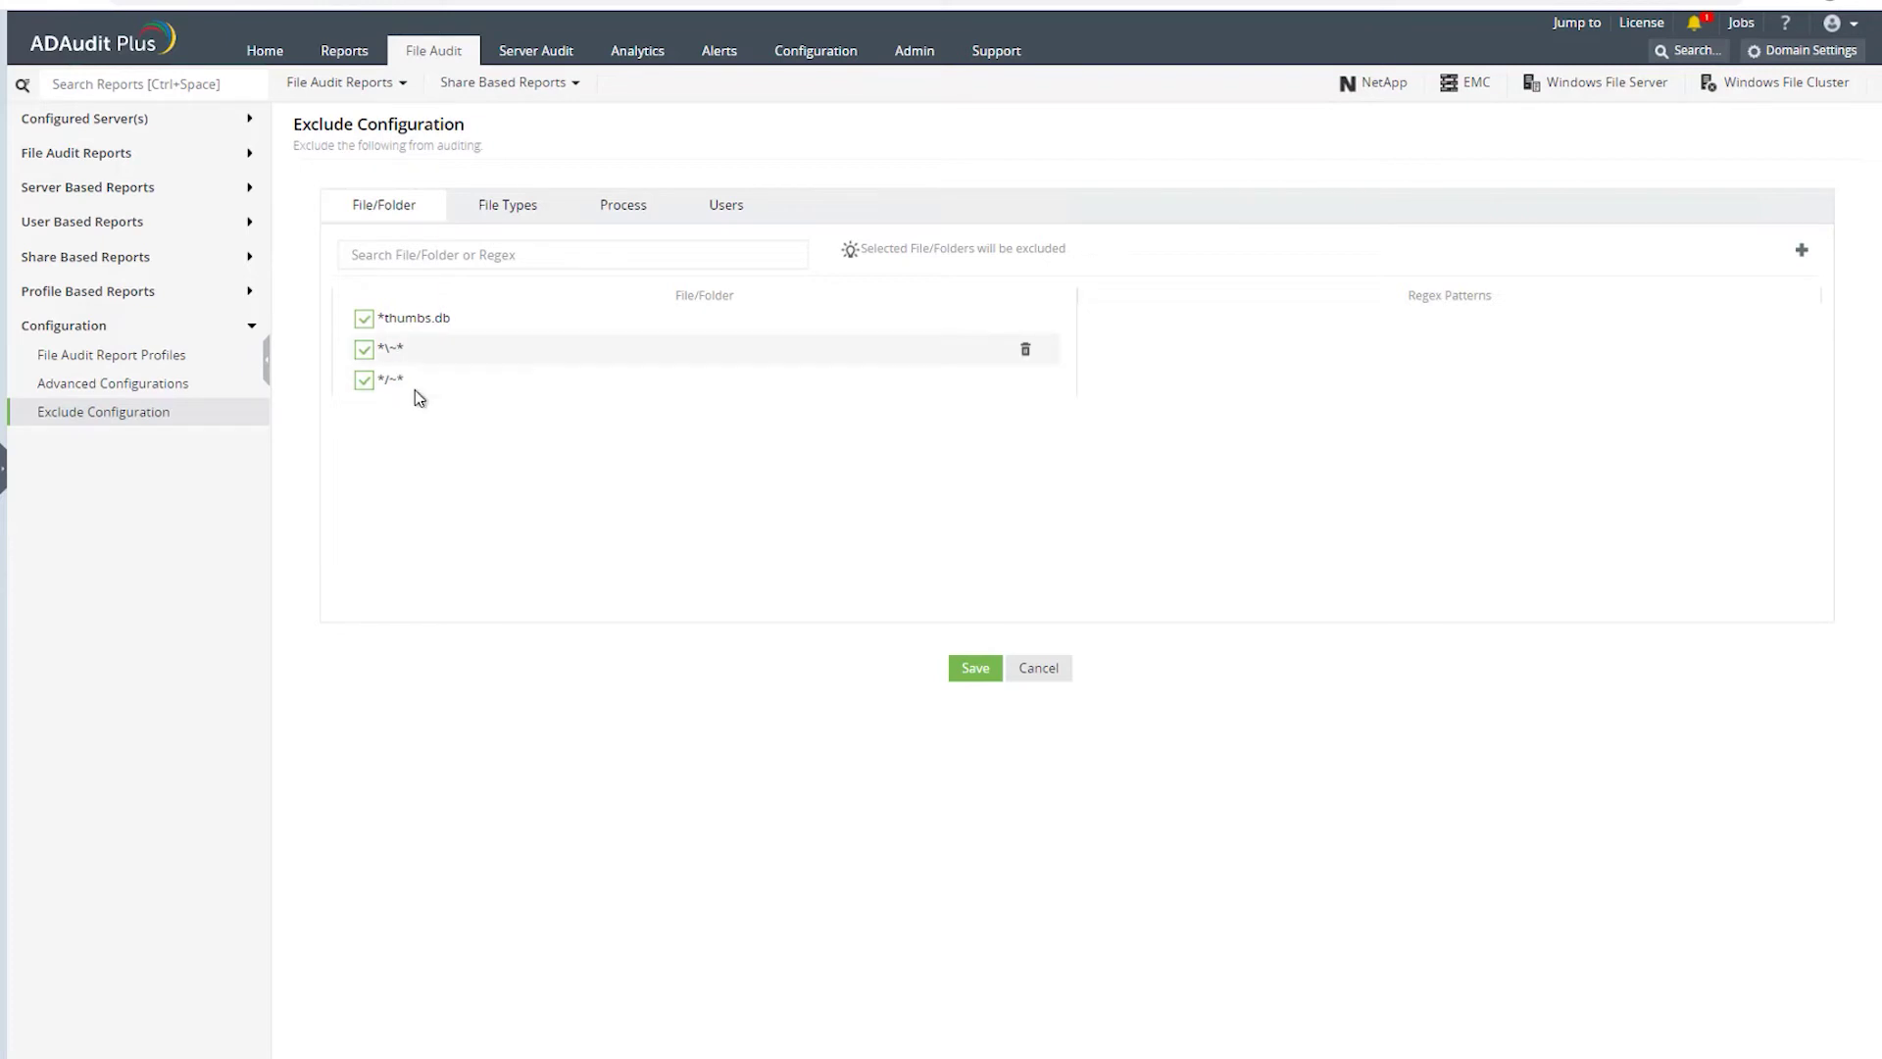
{"action": "left_click", "coordinate": [500, 219]}
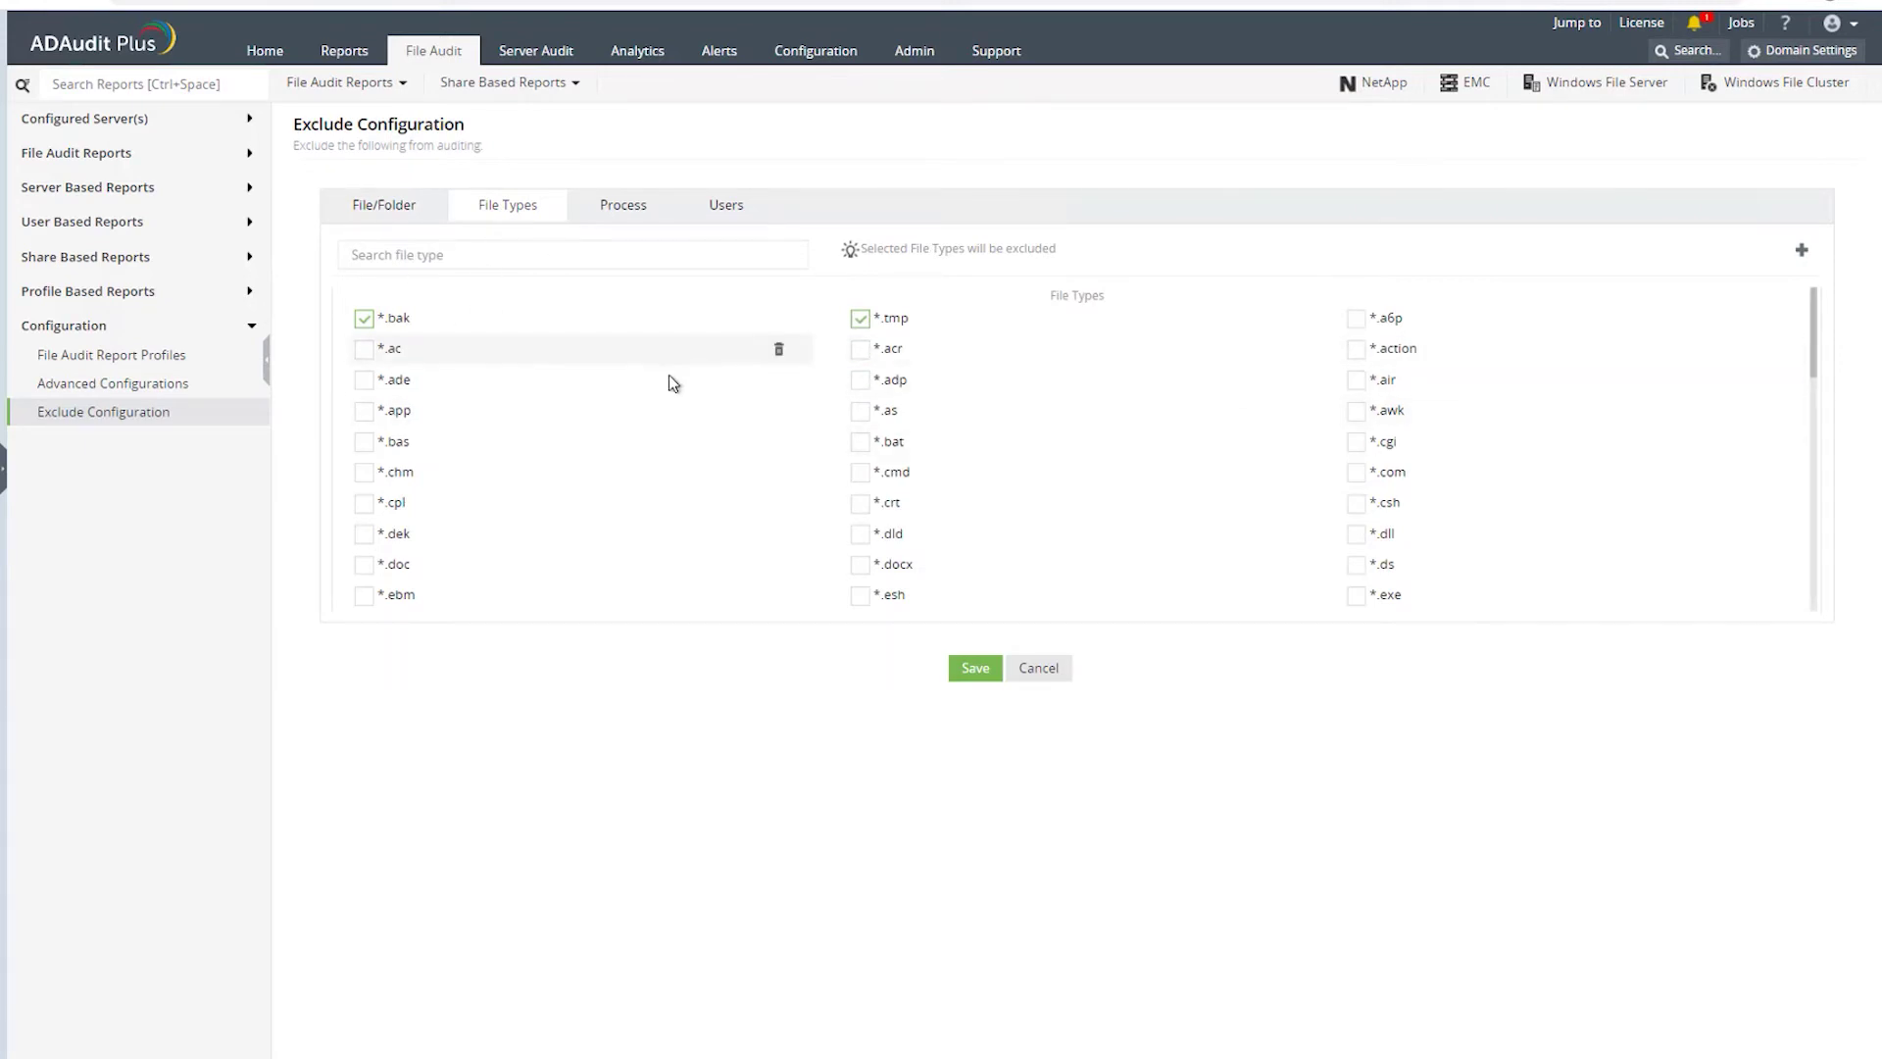
{"action": "left_click", "coordinate": [621, 208]}
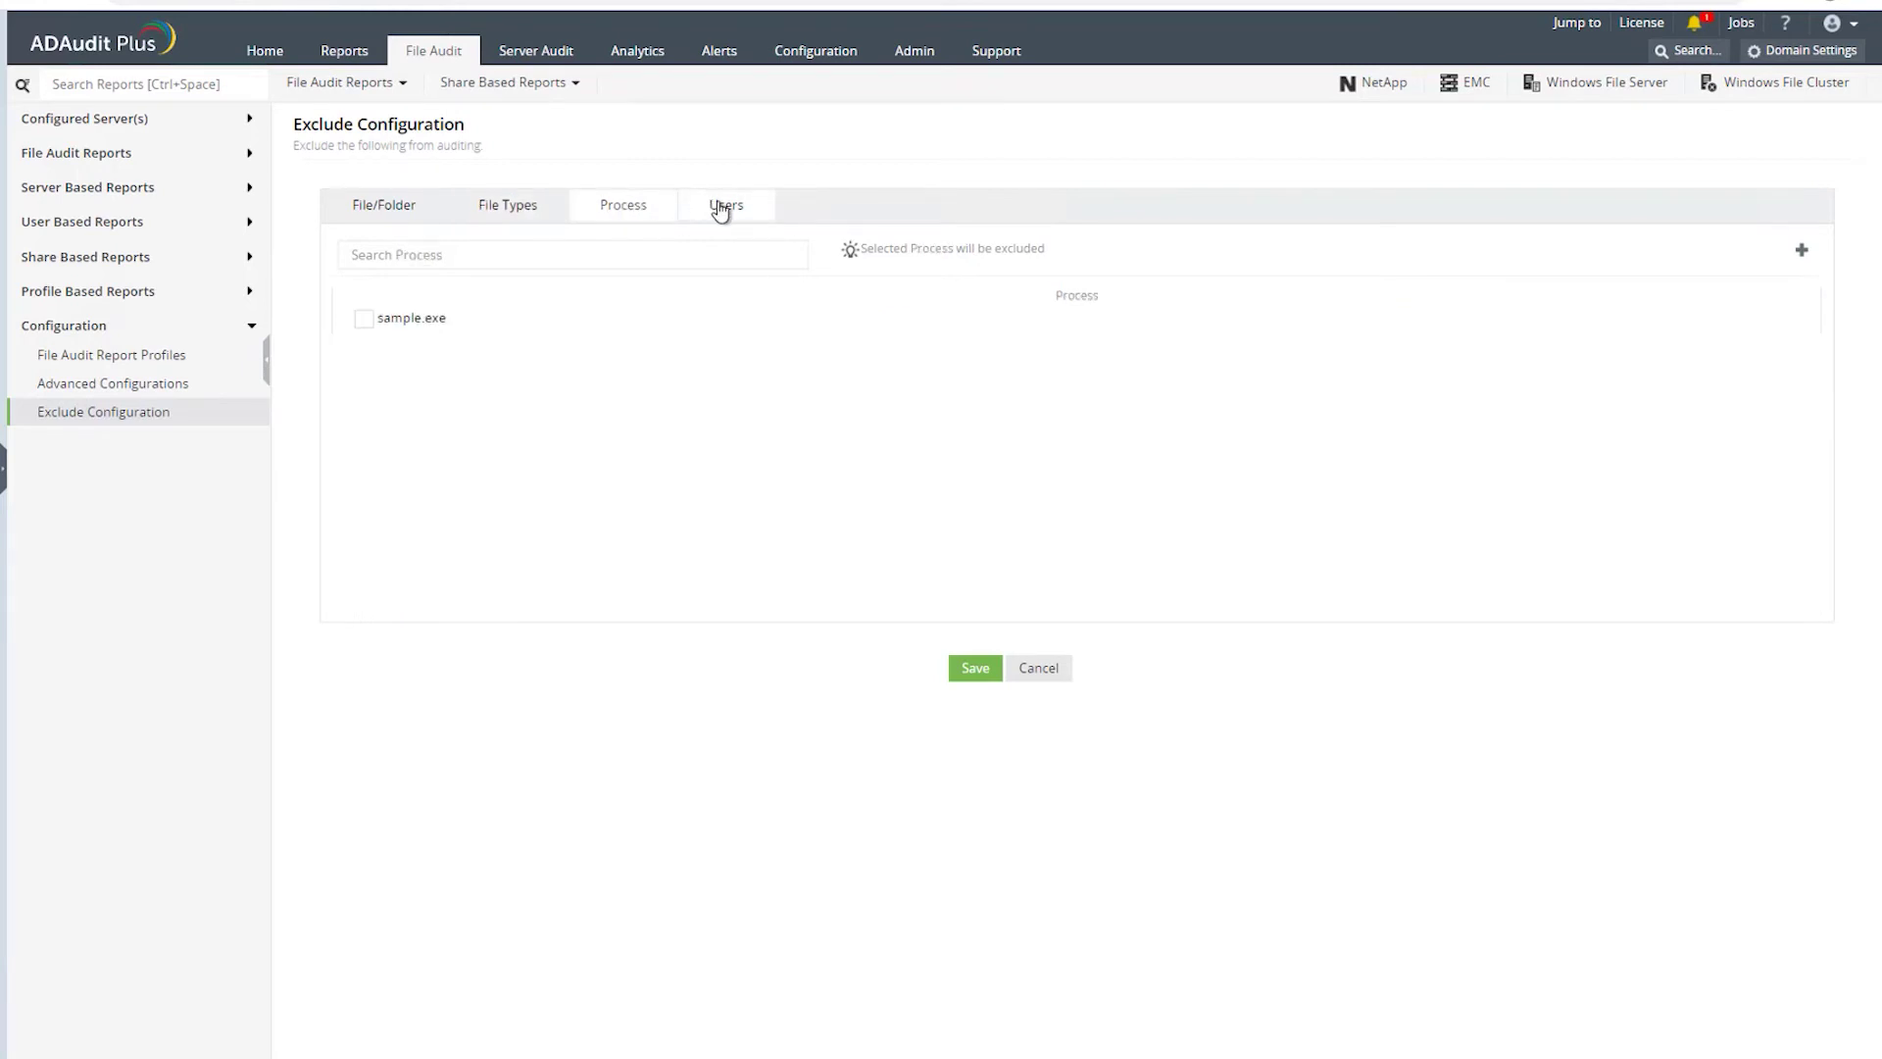
{"action": "left_click", "coordinate": [724, 205]}
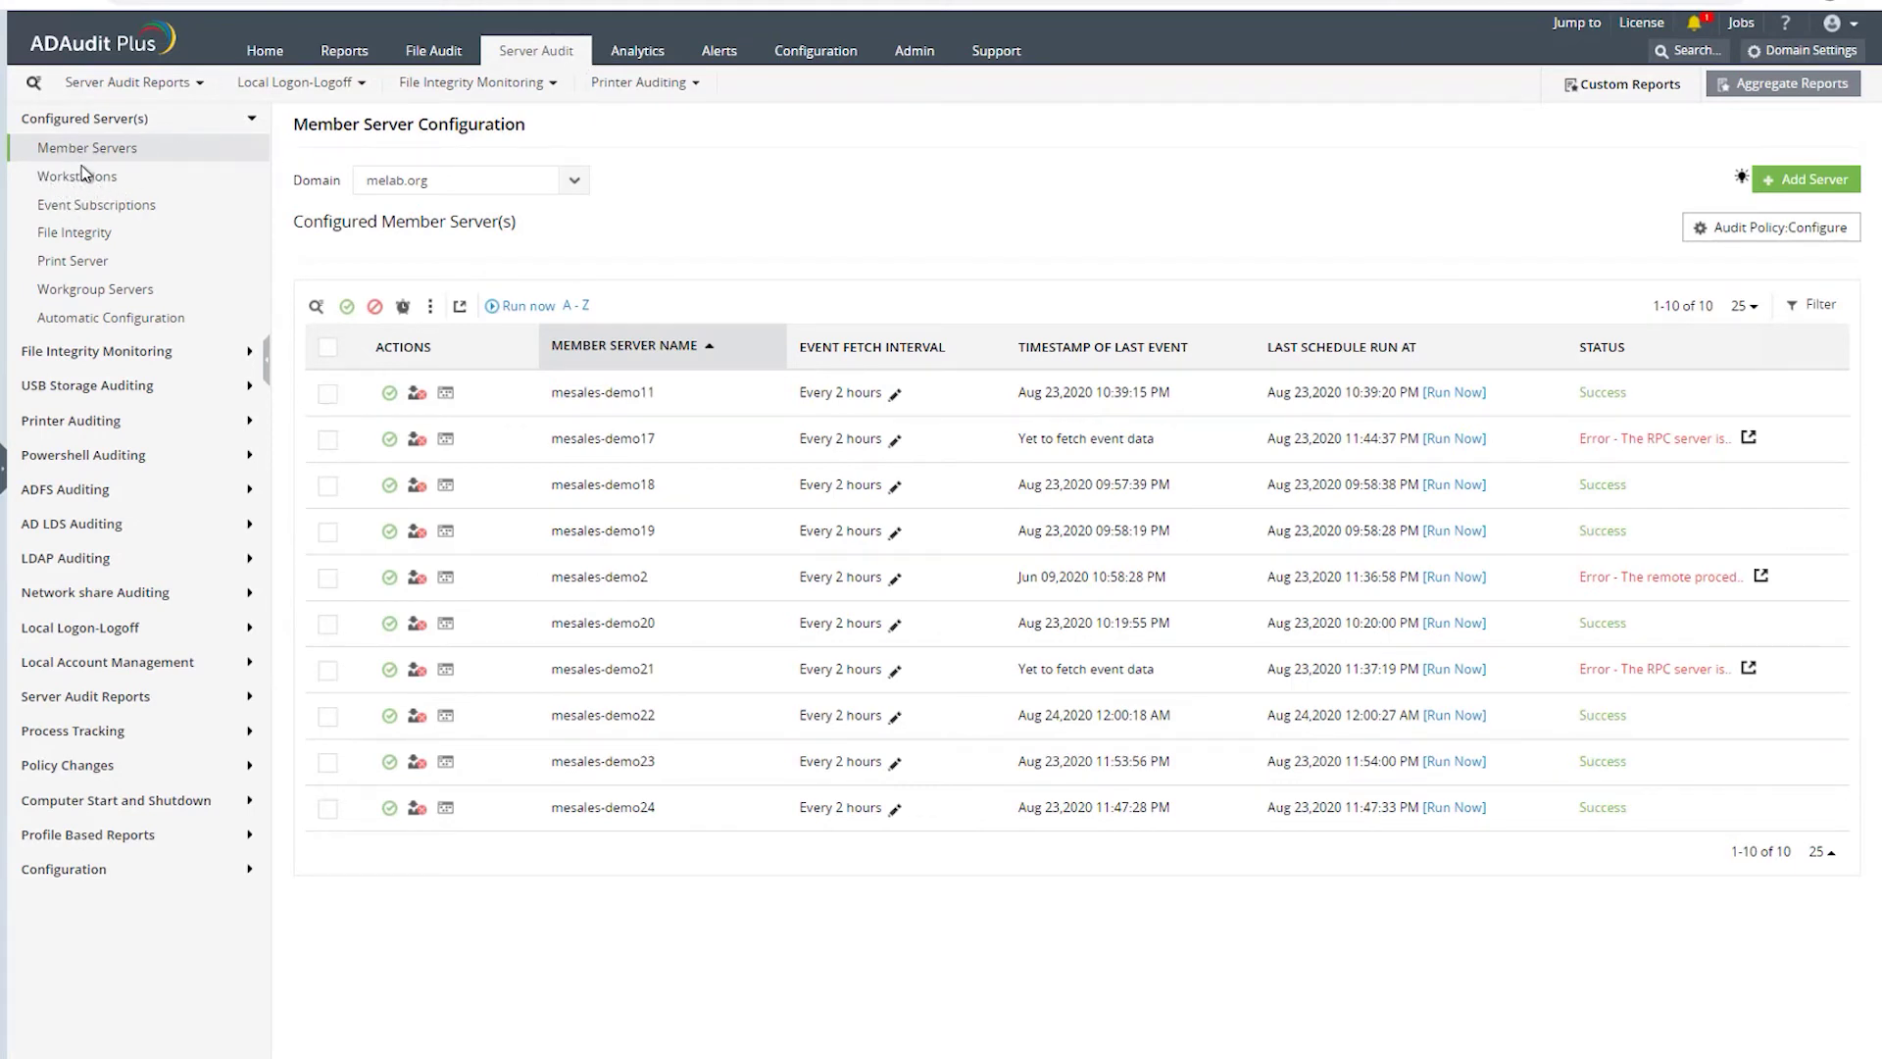
- Look over the configured workstations and member servers, starting to add a member server
{"action": "left_click", "coordinate": [76, 172]}
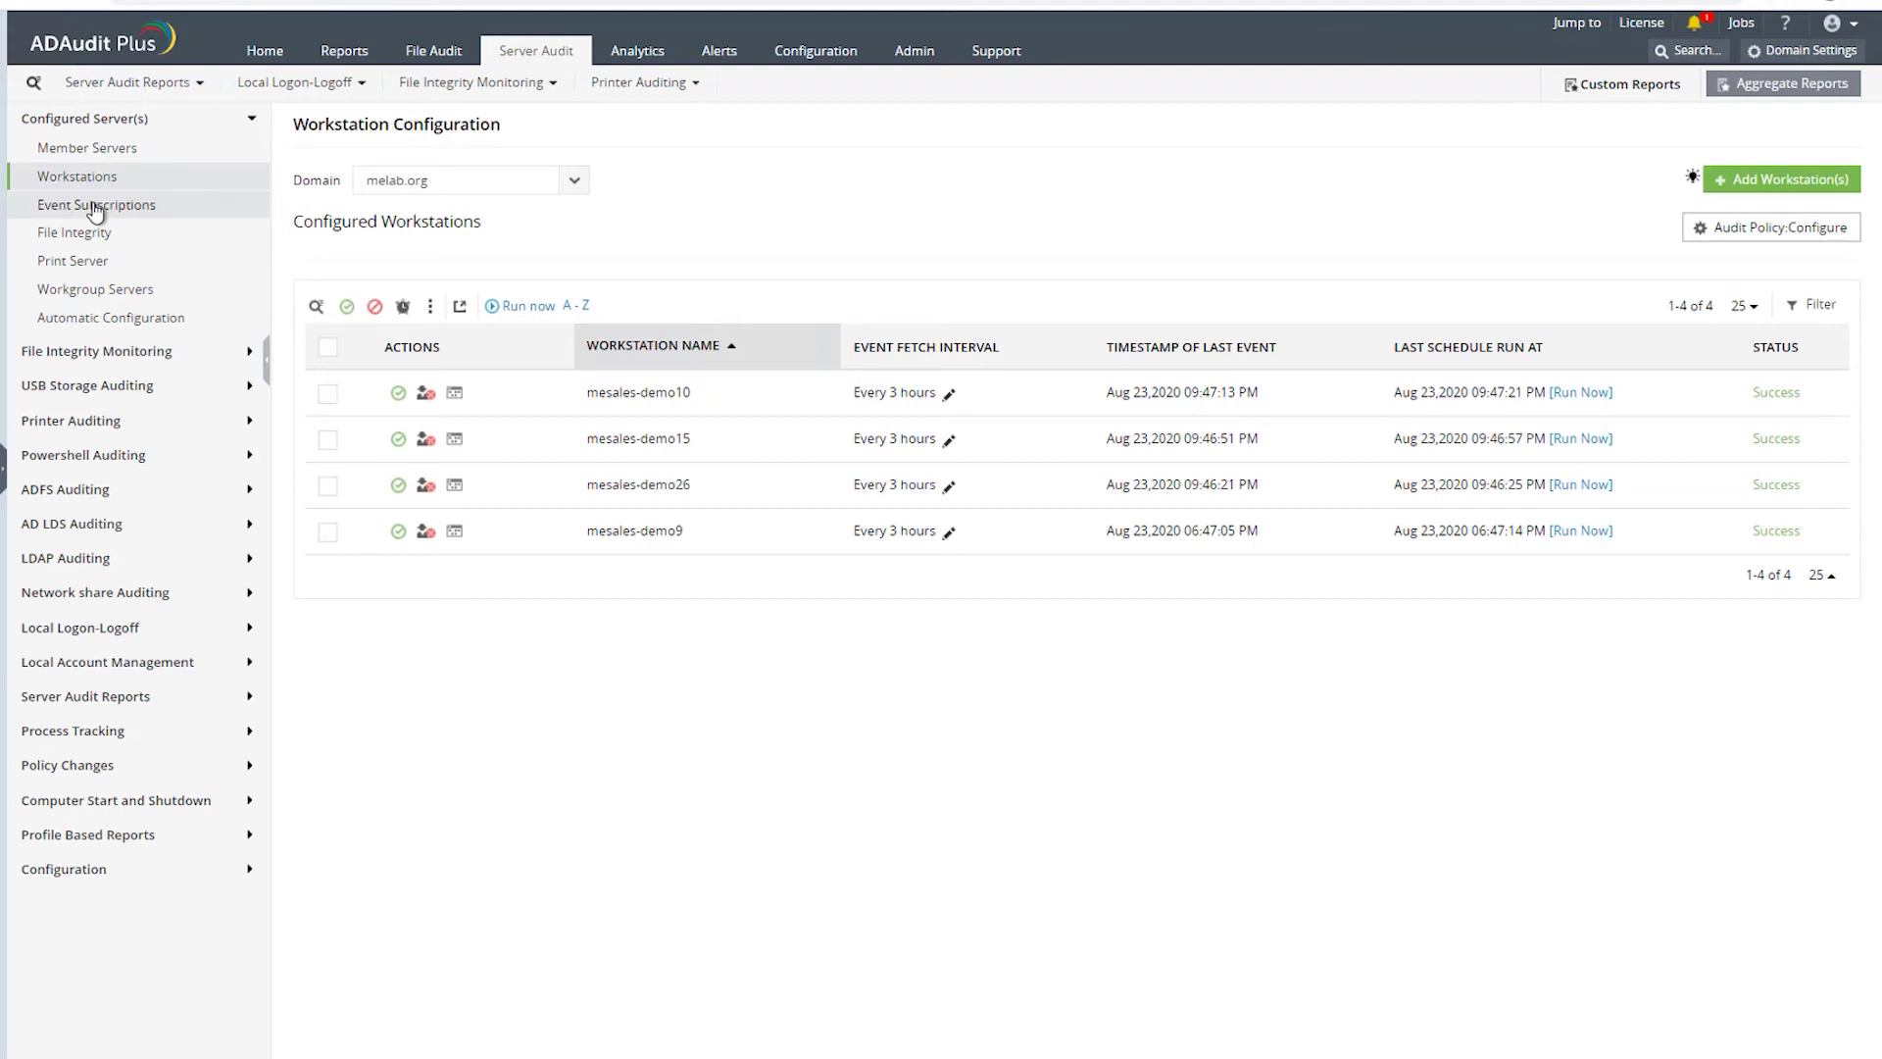
{"action": "left_click", "coordinate": [96, 152]}
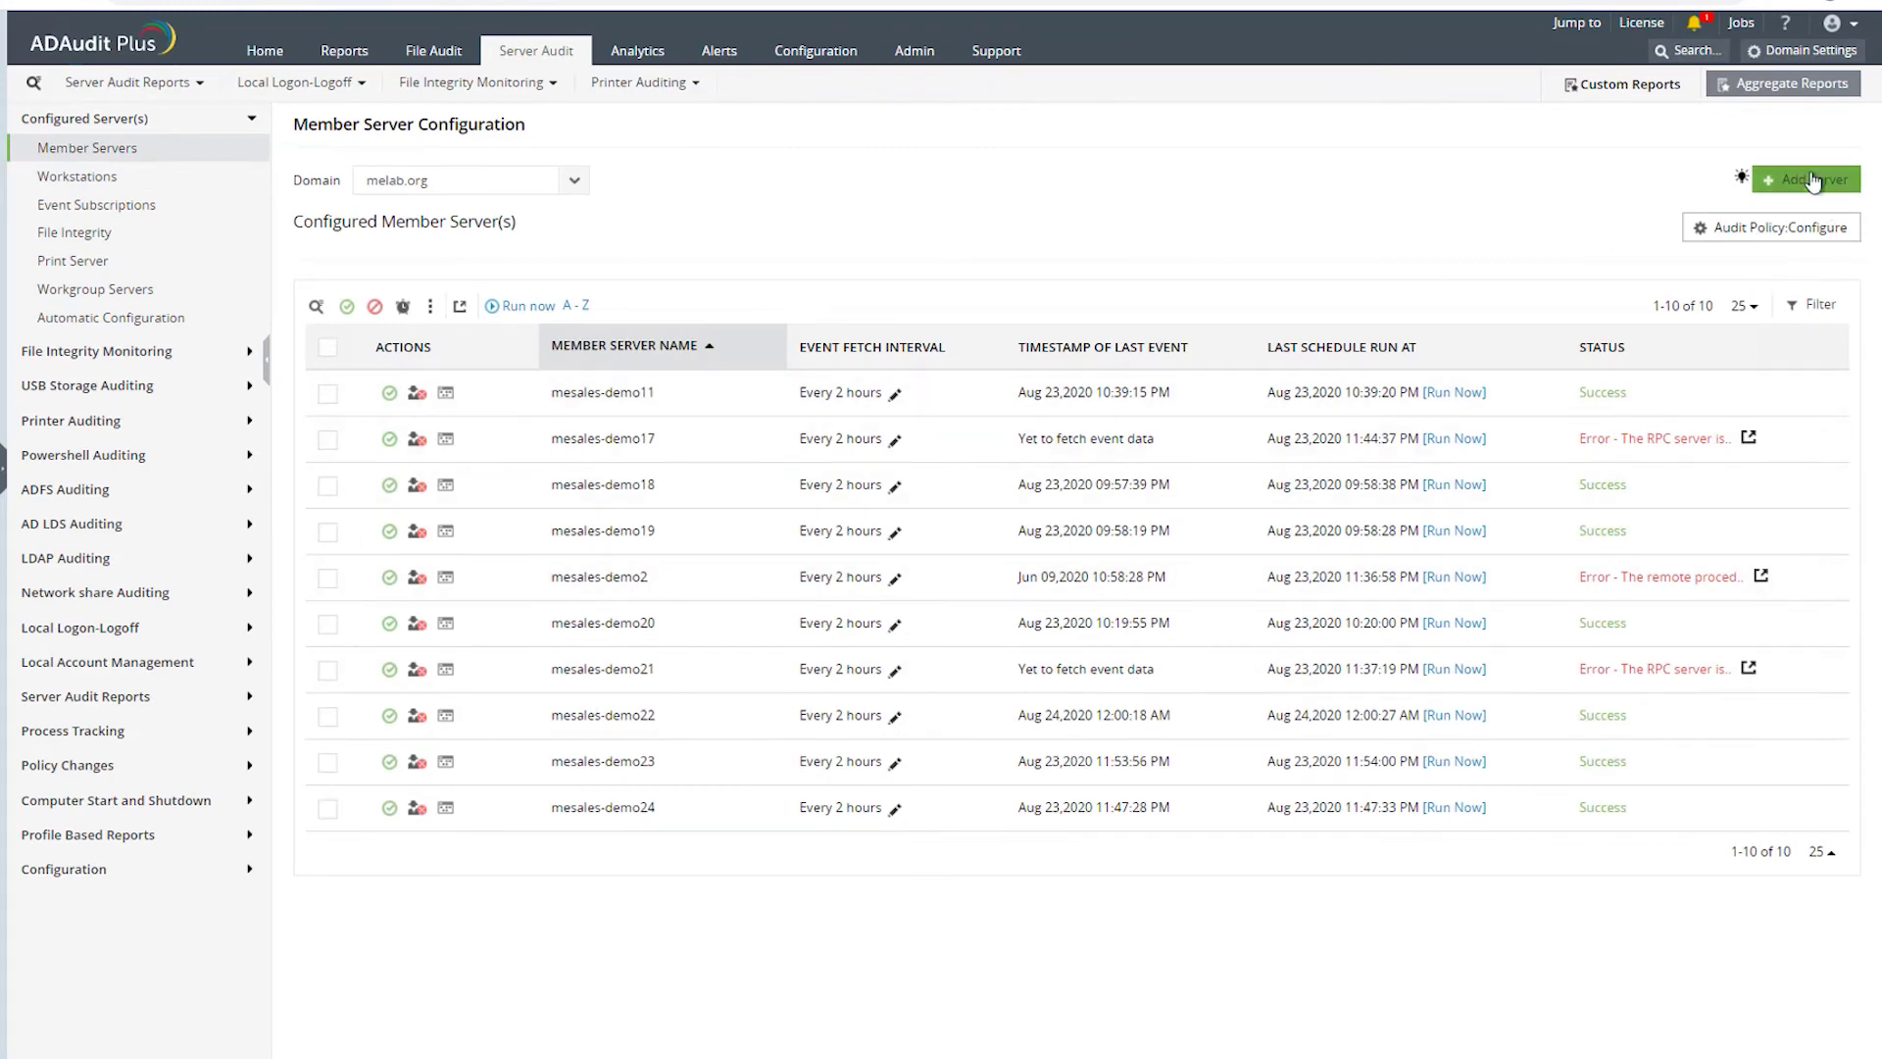
{"action": "left_click", "coordinate": [1814, 181]}
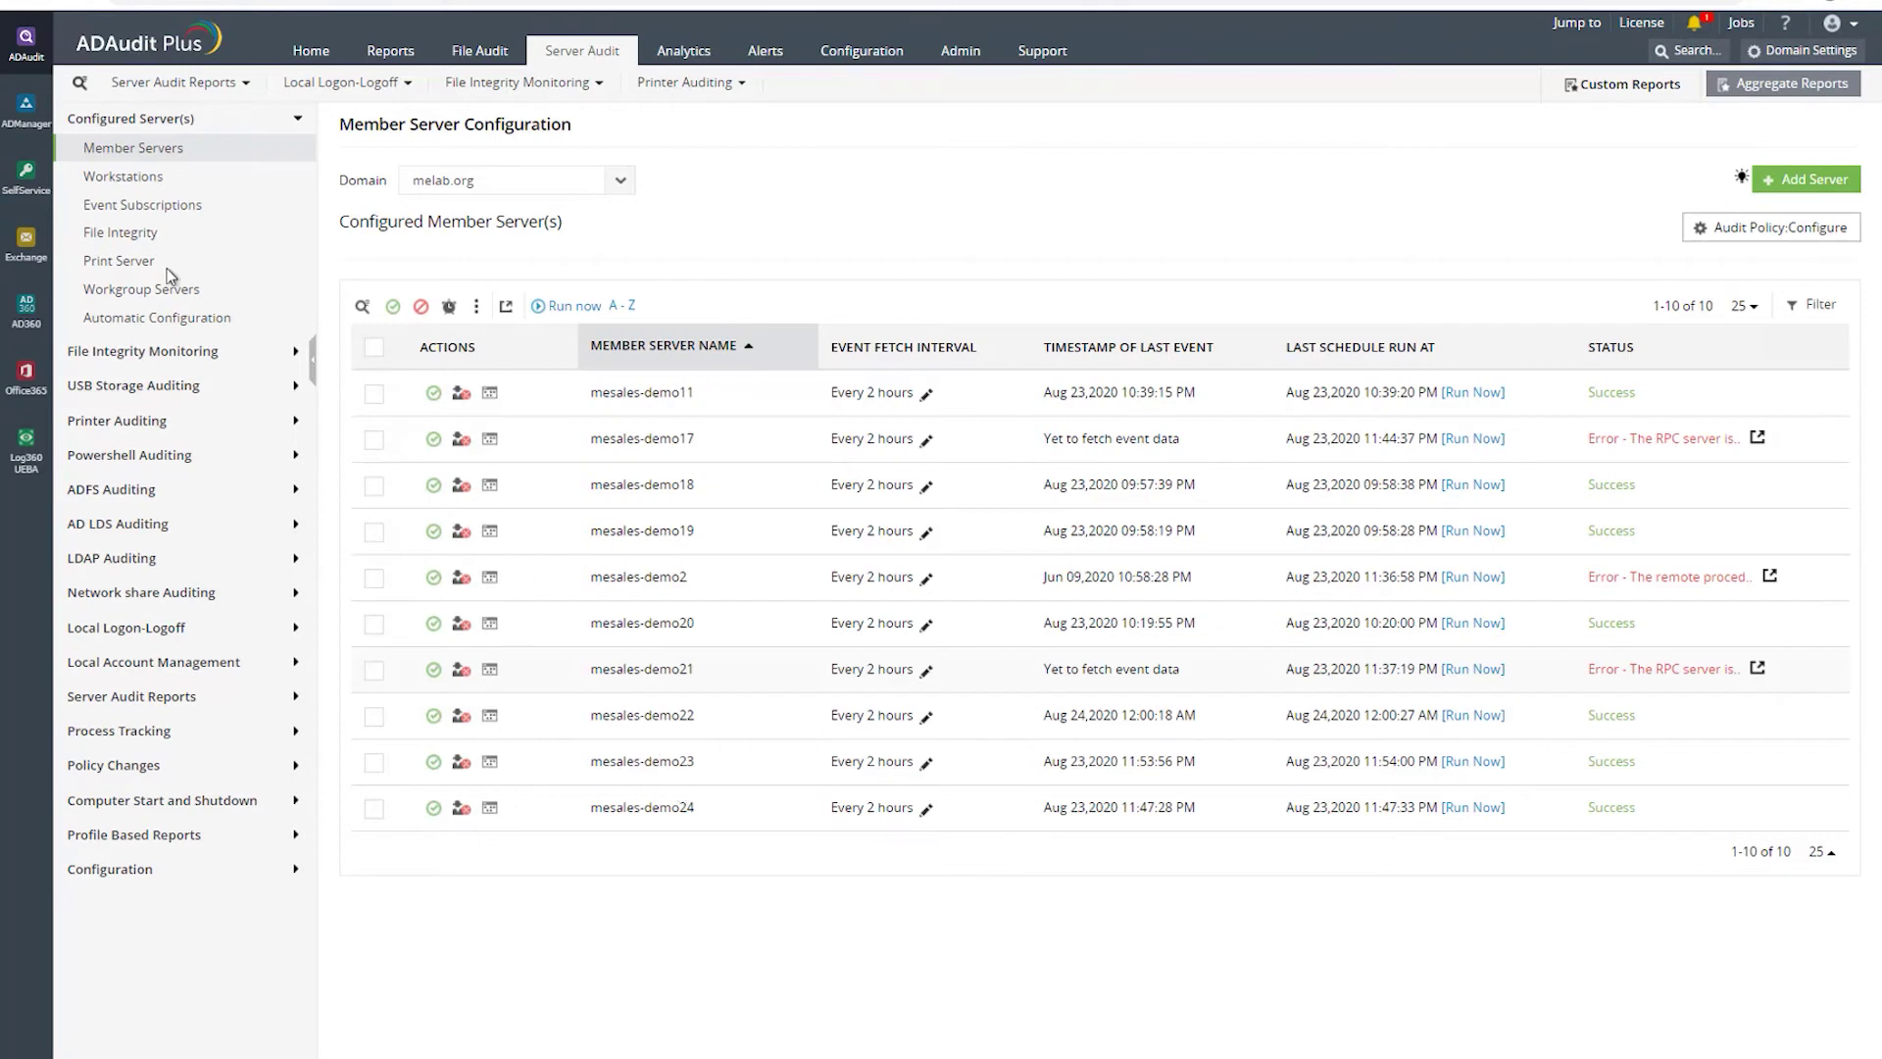
- View the Workstations and Event Subscriptions pages, ending on File Integrity configuration
{"action": "left_click", "coordinate": [130, 189]}
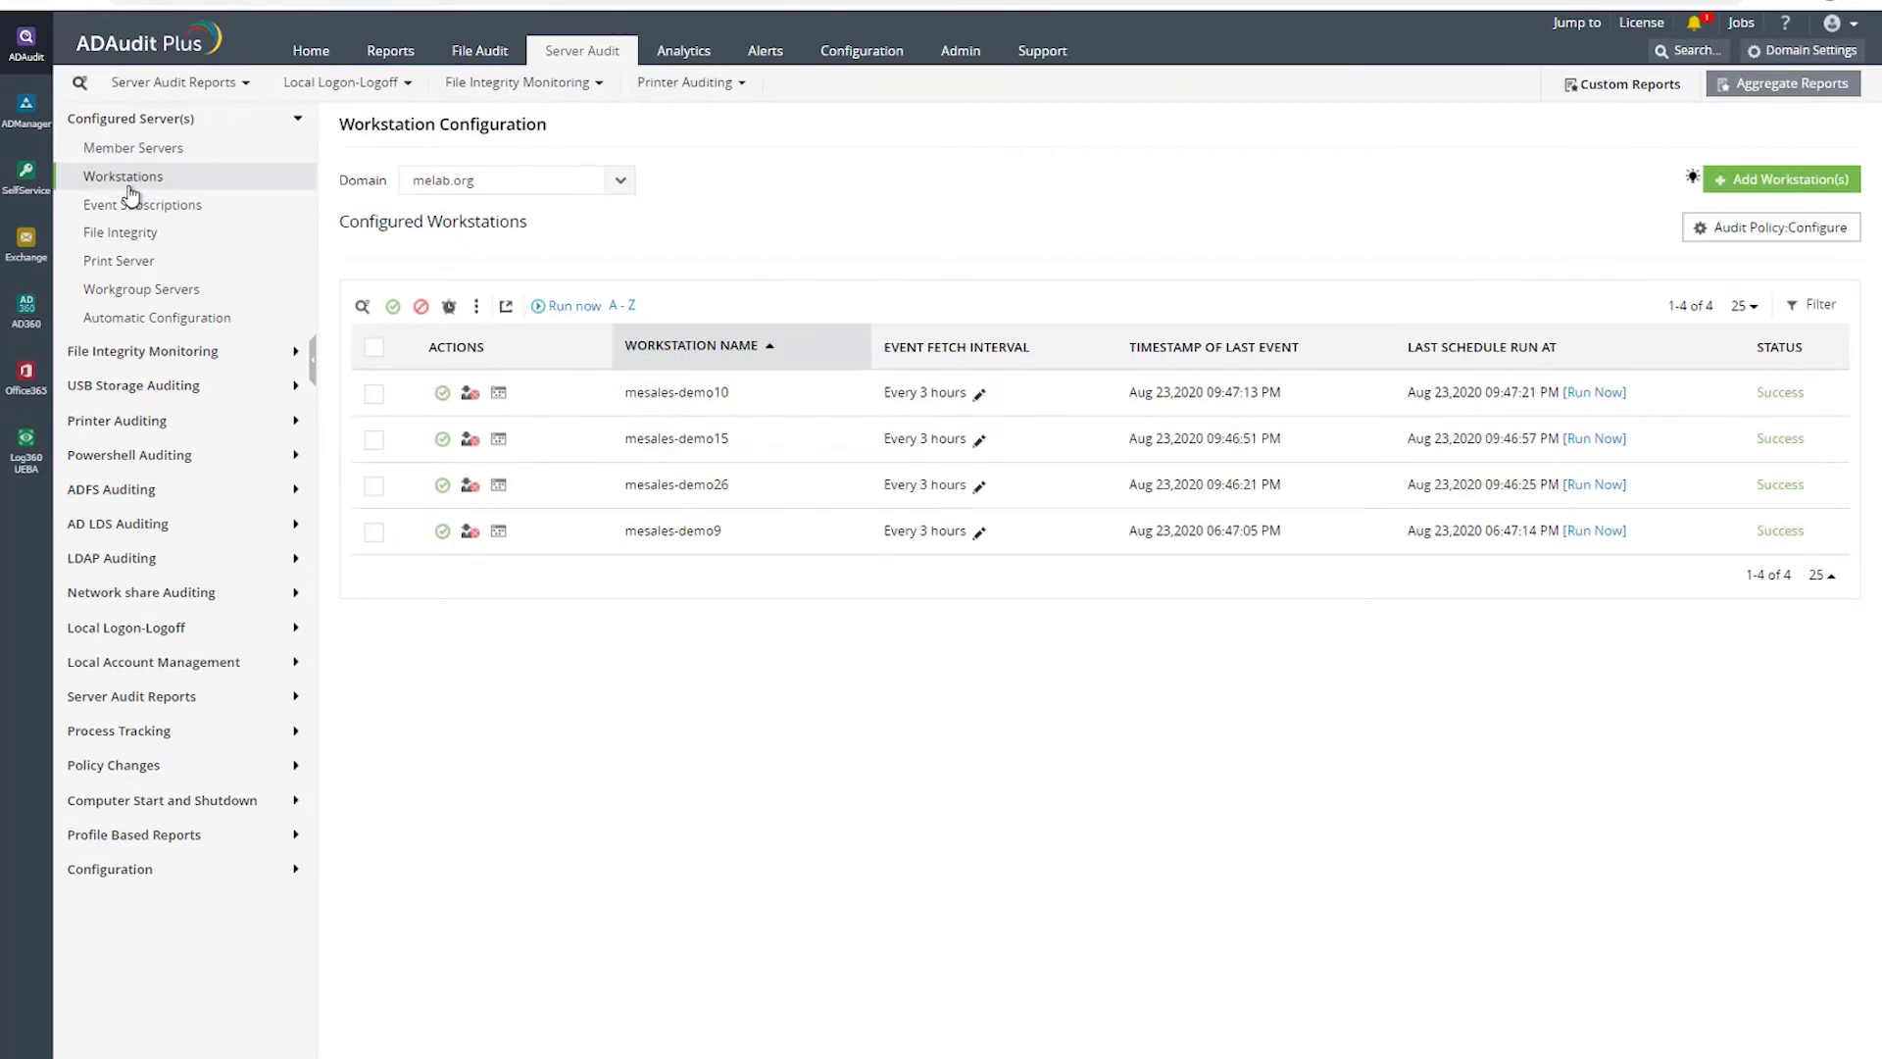
{"action": "left_click", "coordinate": [128, 204]}
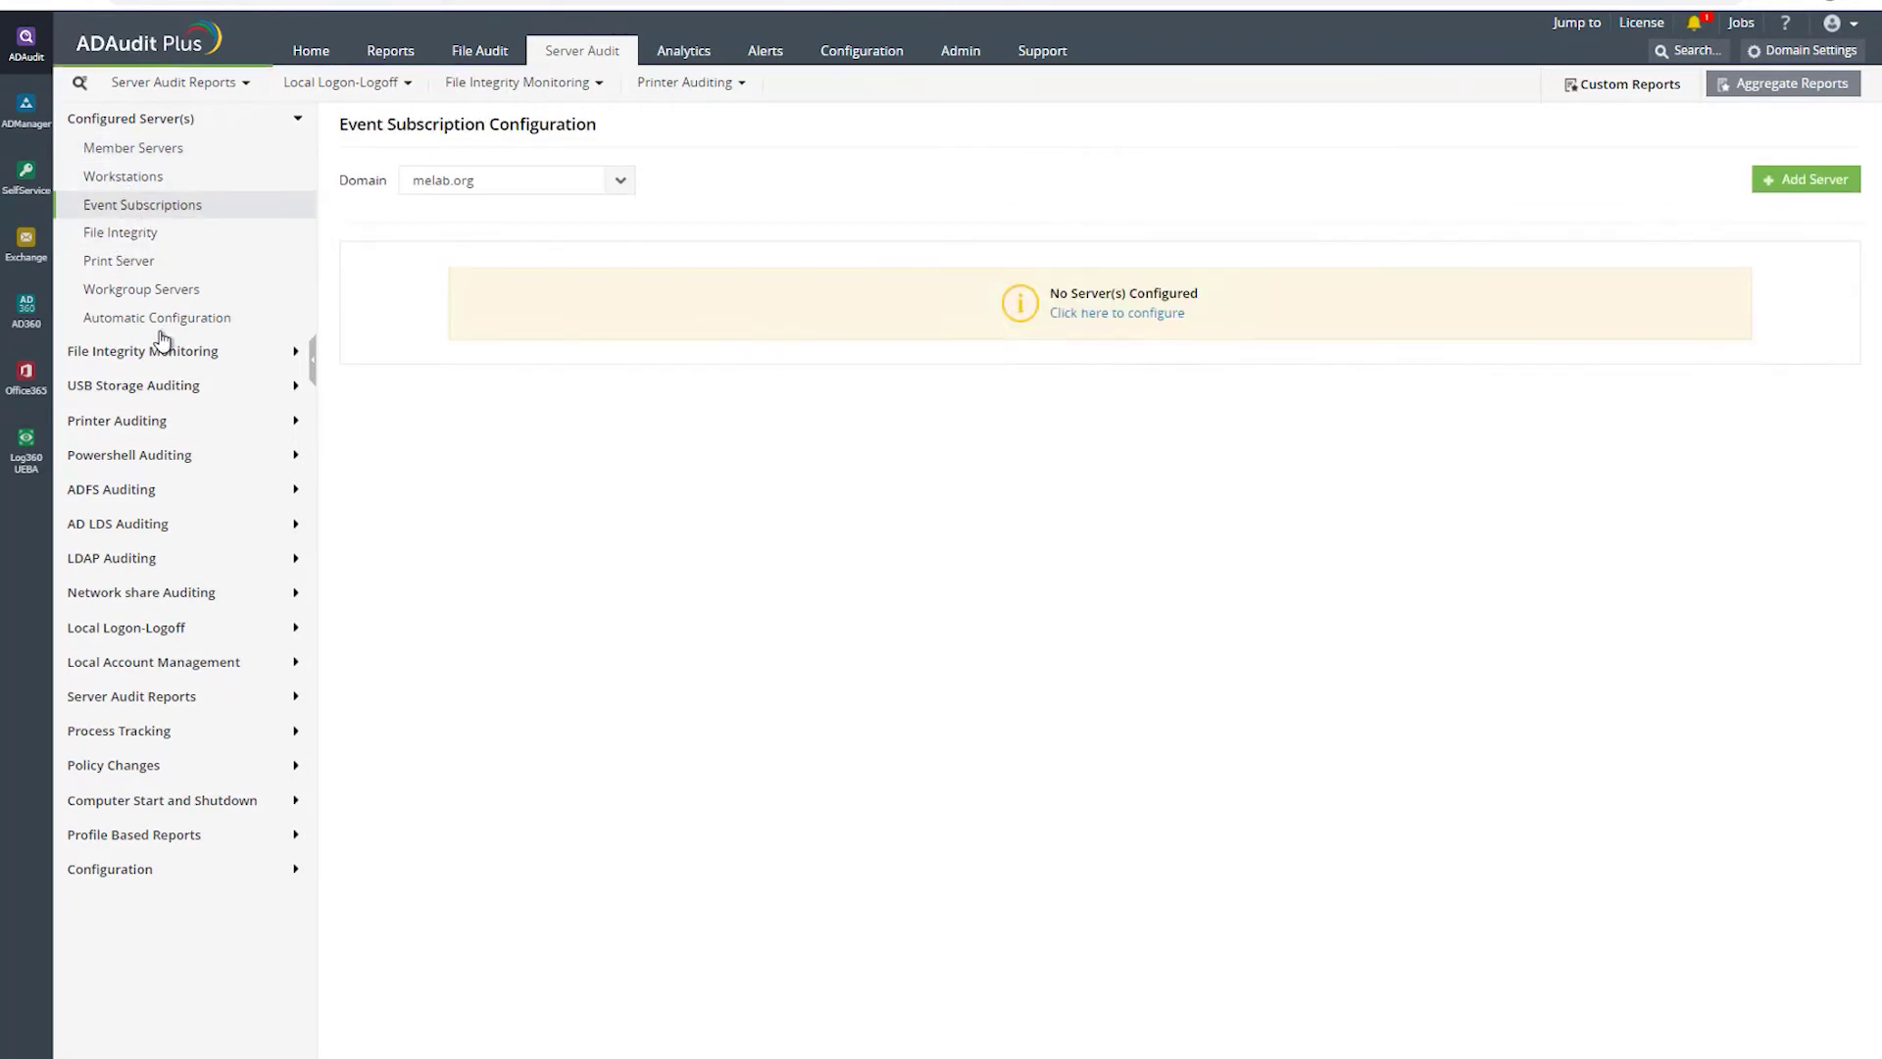
{"action": "left_click", "coordinate": [123, 235]}
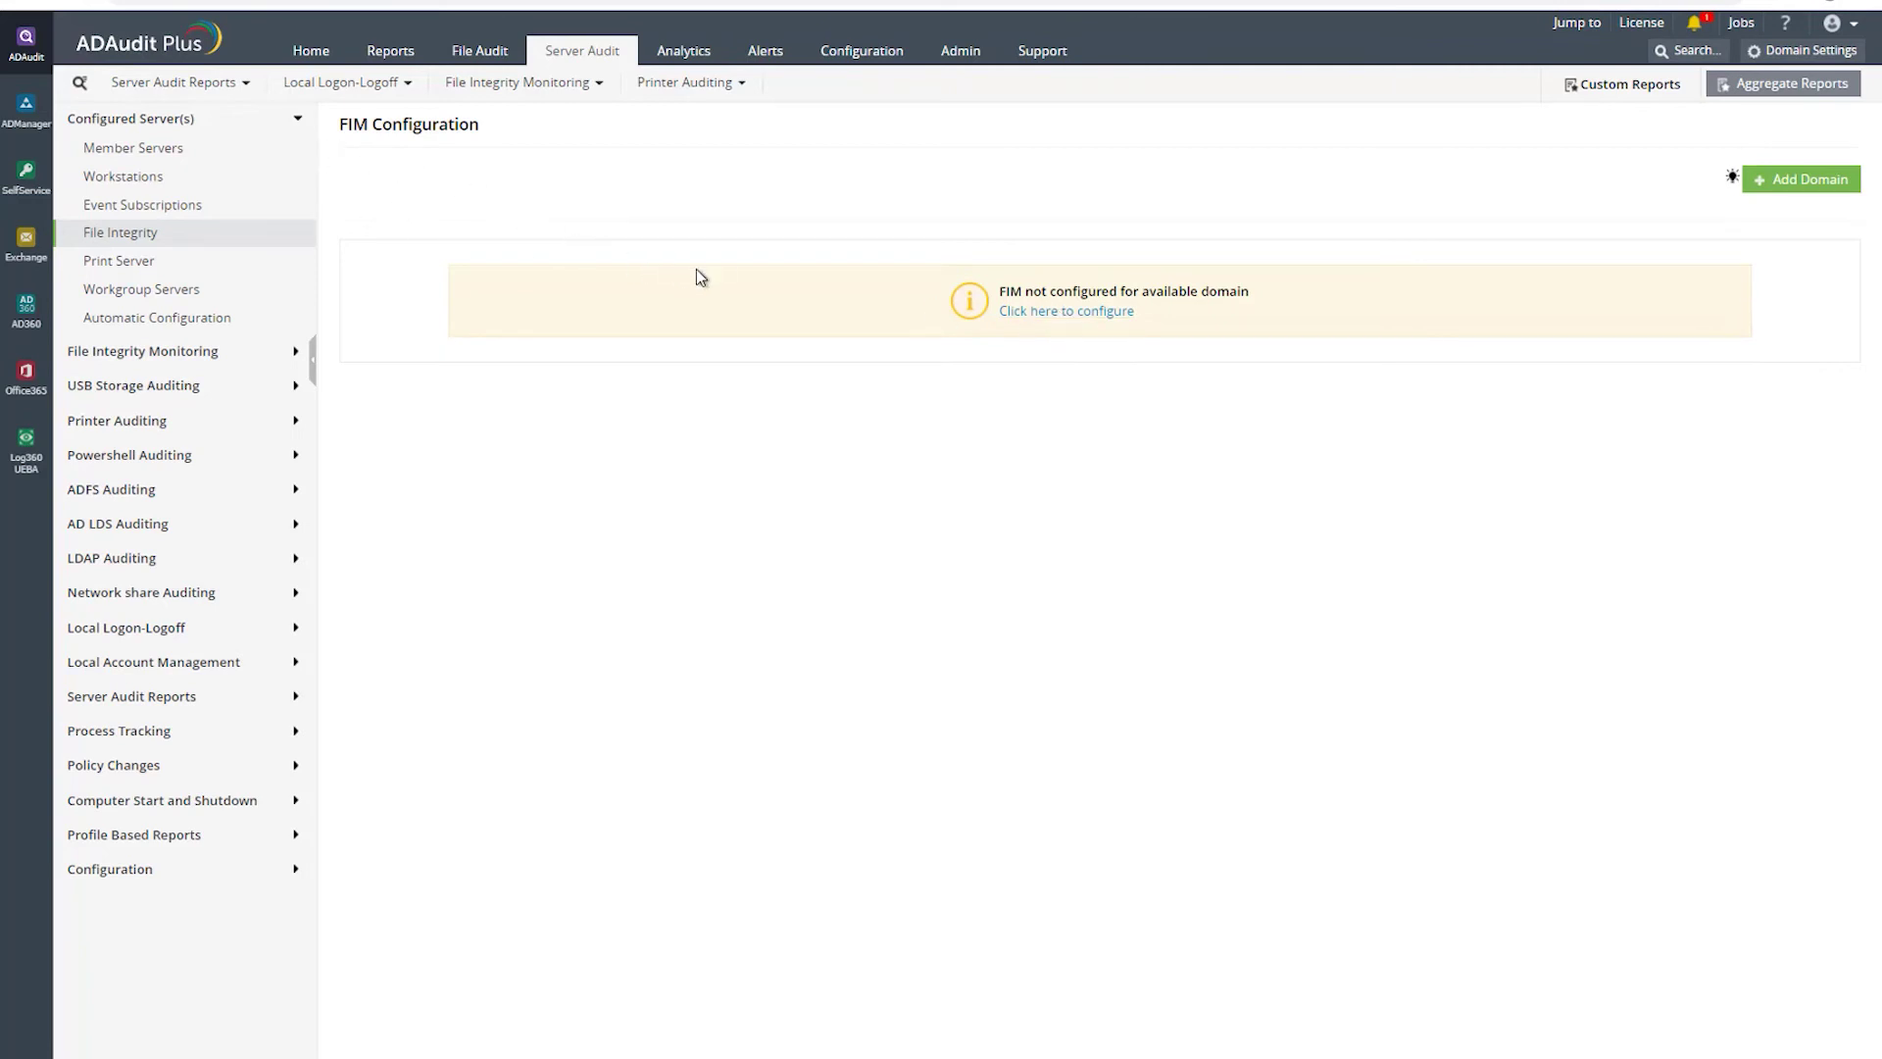
- Configure FIM to monitor %SystemRoot%\ on the domain controller and member servers including mesales-demo20
{"action": "left_click", "coordinate": [1048, 311]}
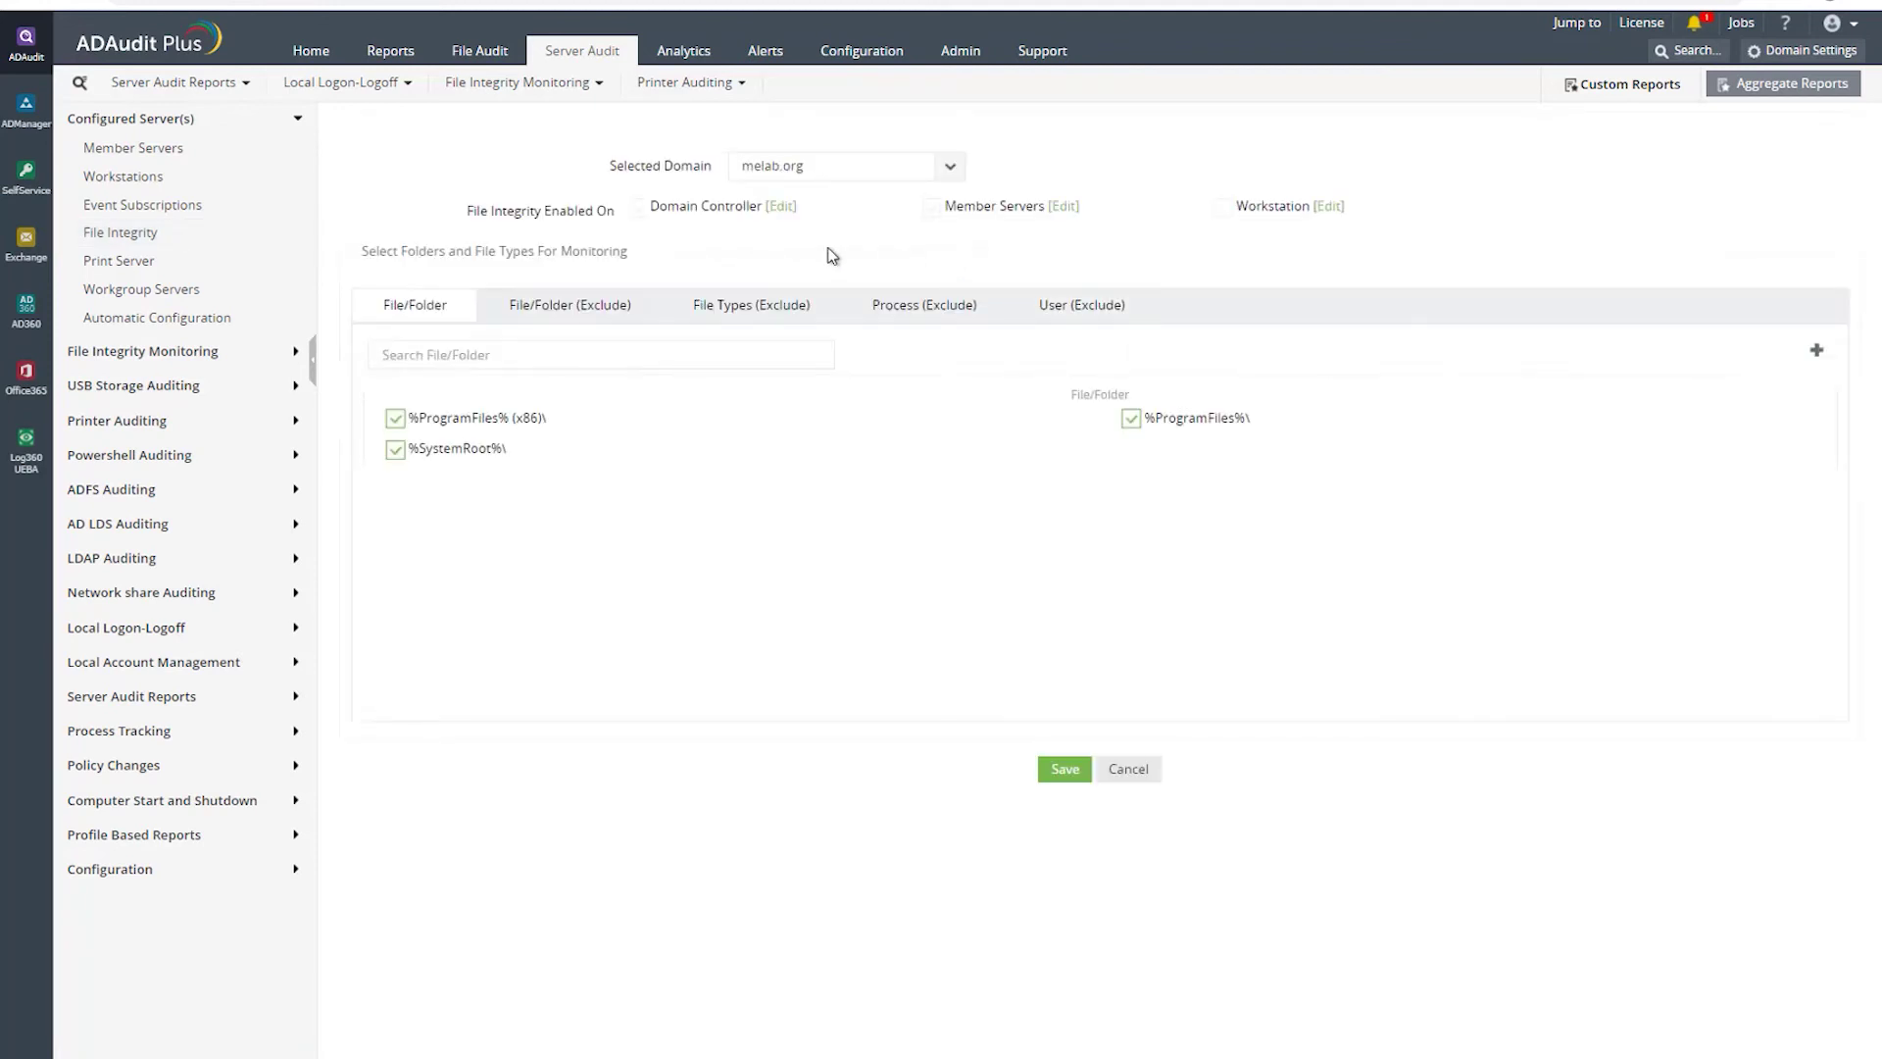
{"action": "left_click", "coordinate": [396, 451]}
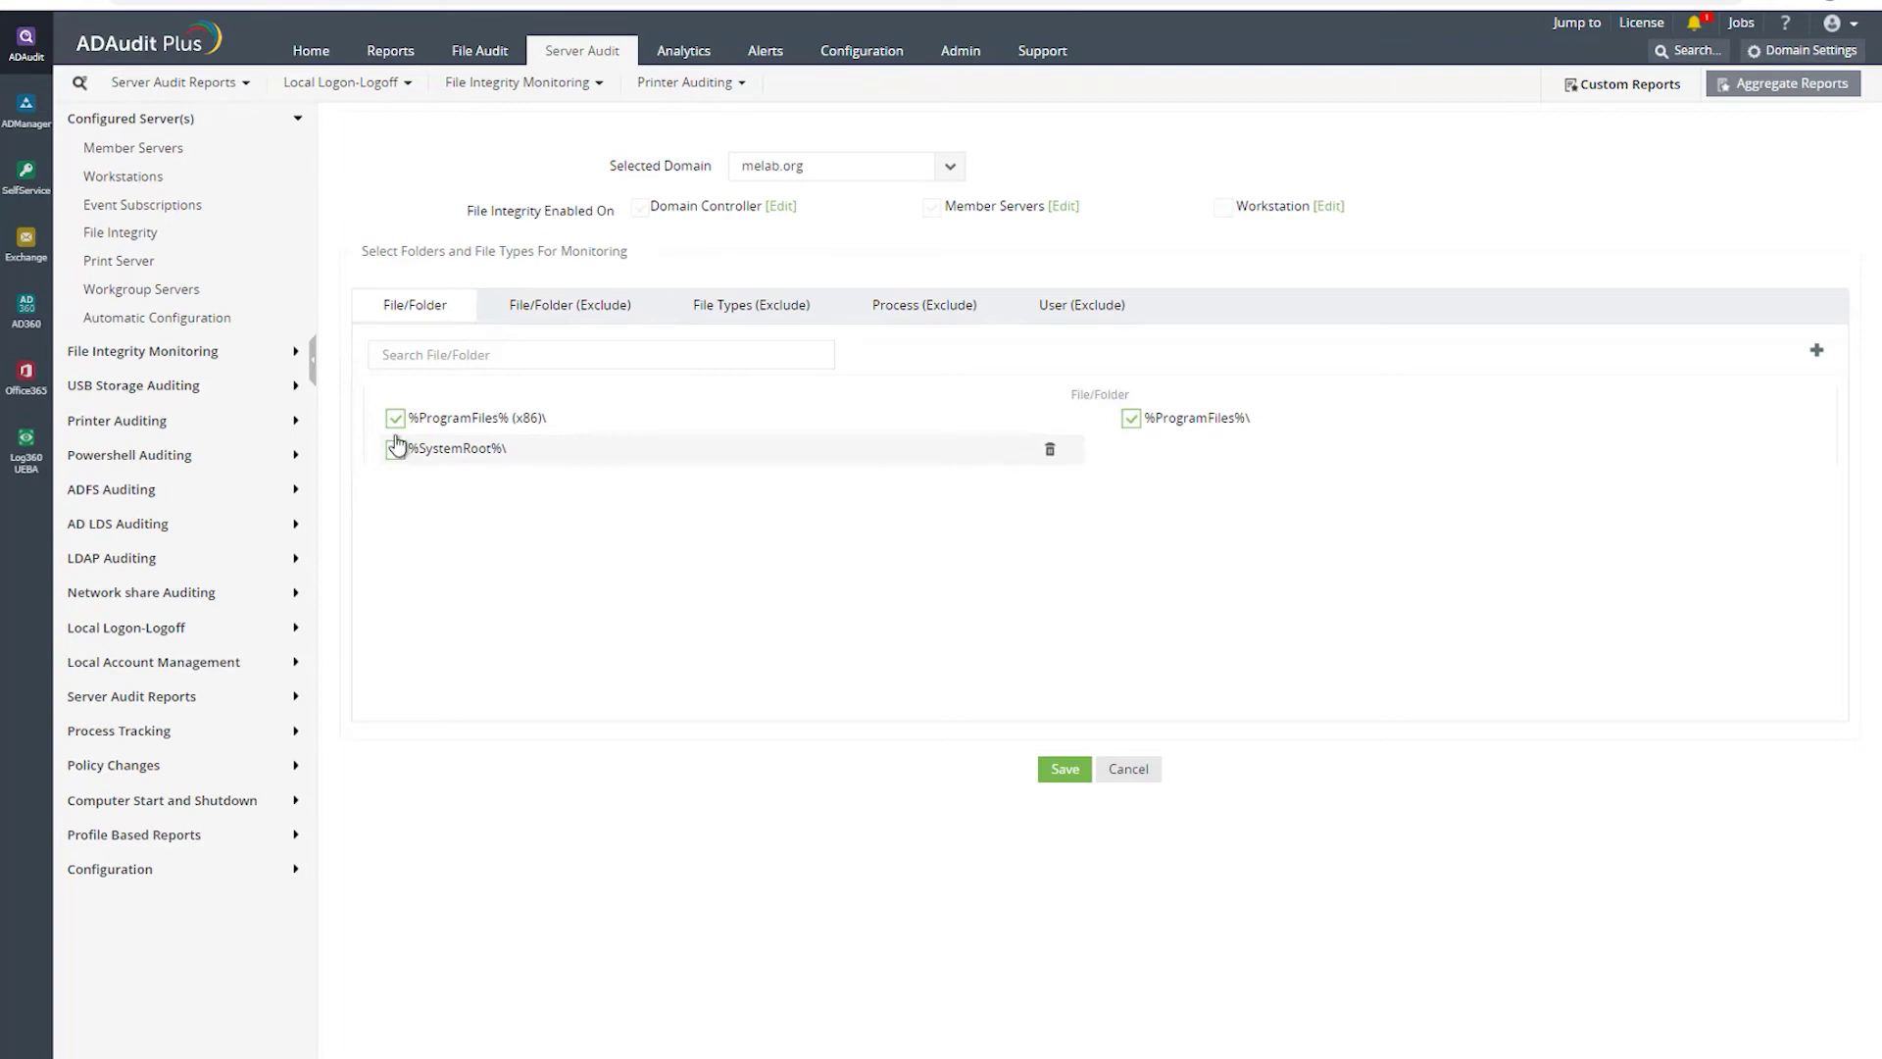
{"action": "left_click", "coordinate": [640, 210]}
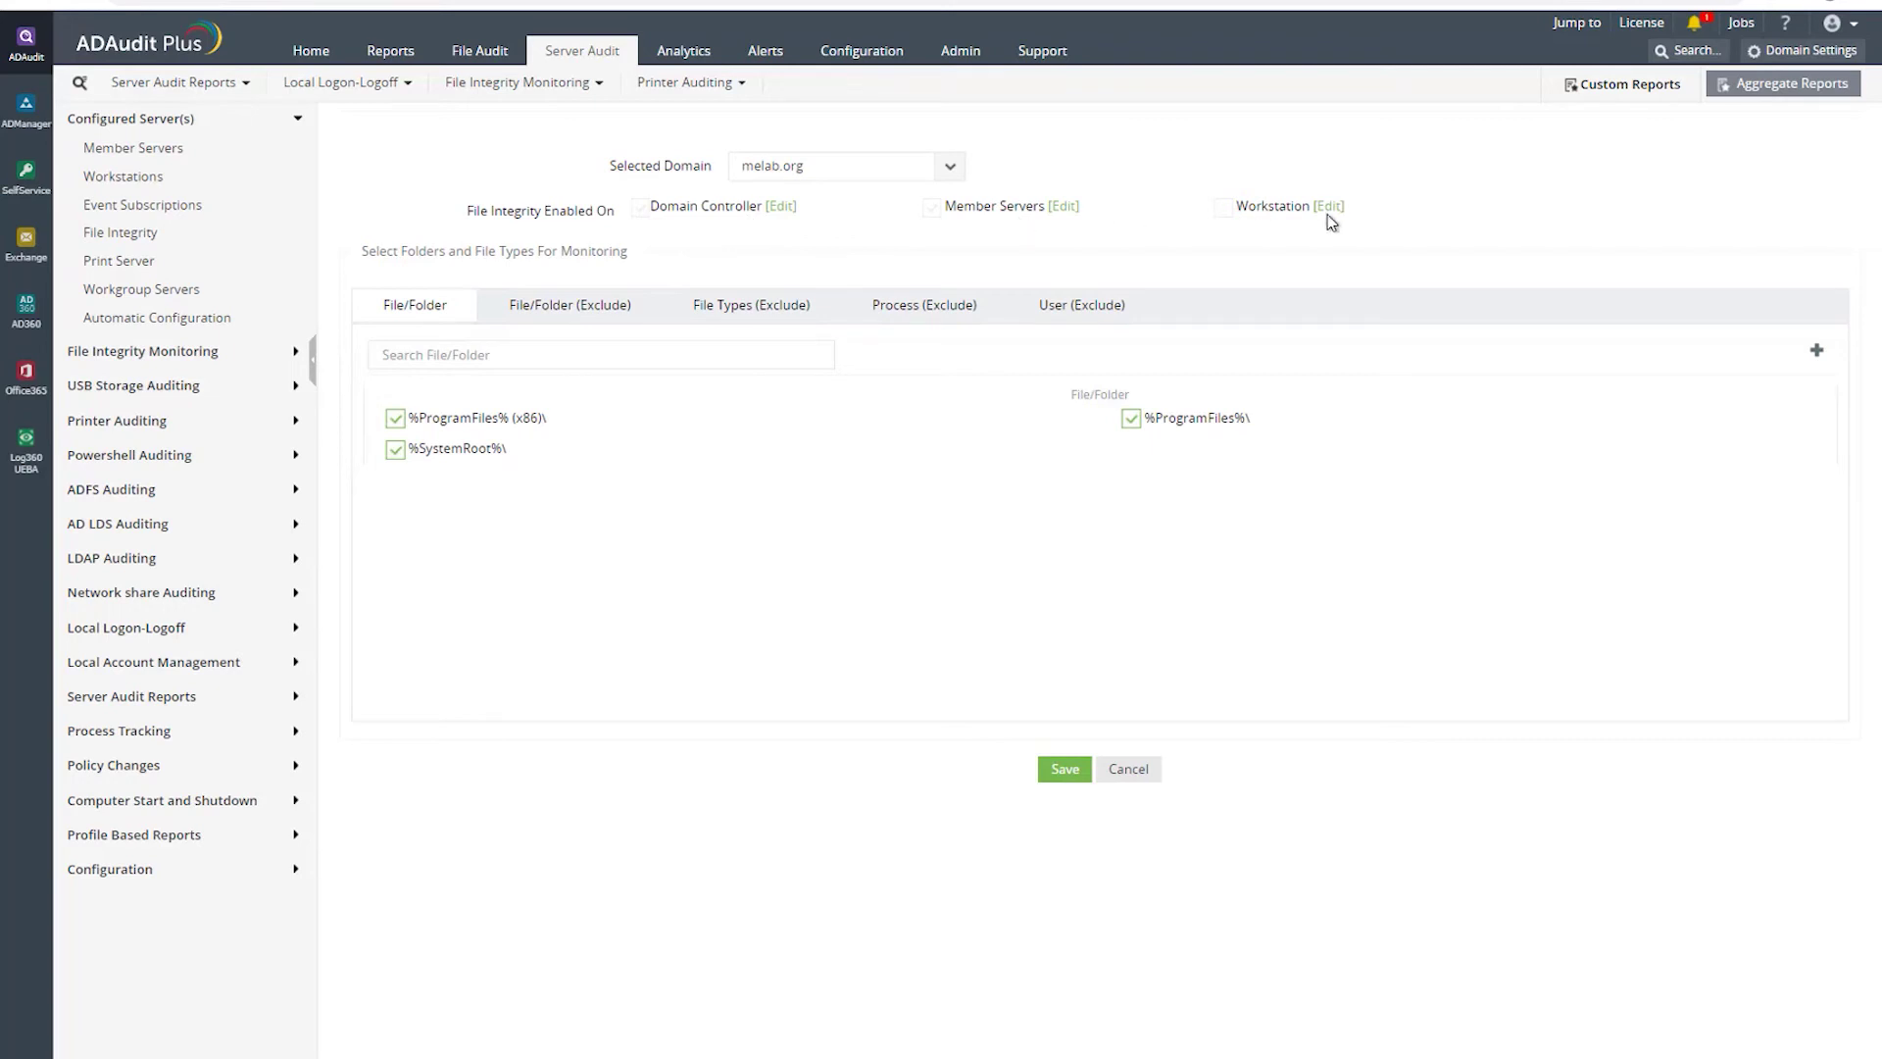
{"action": "left_click", "coordinate": [1053, 208]}
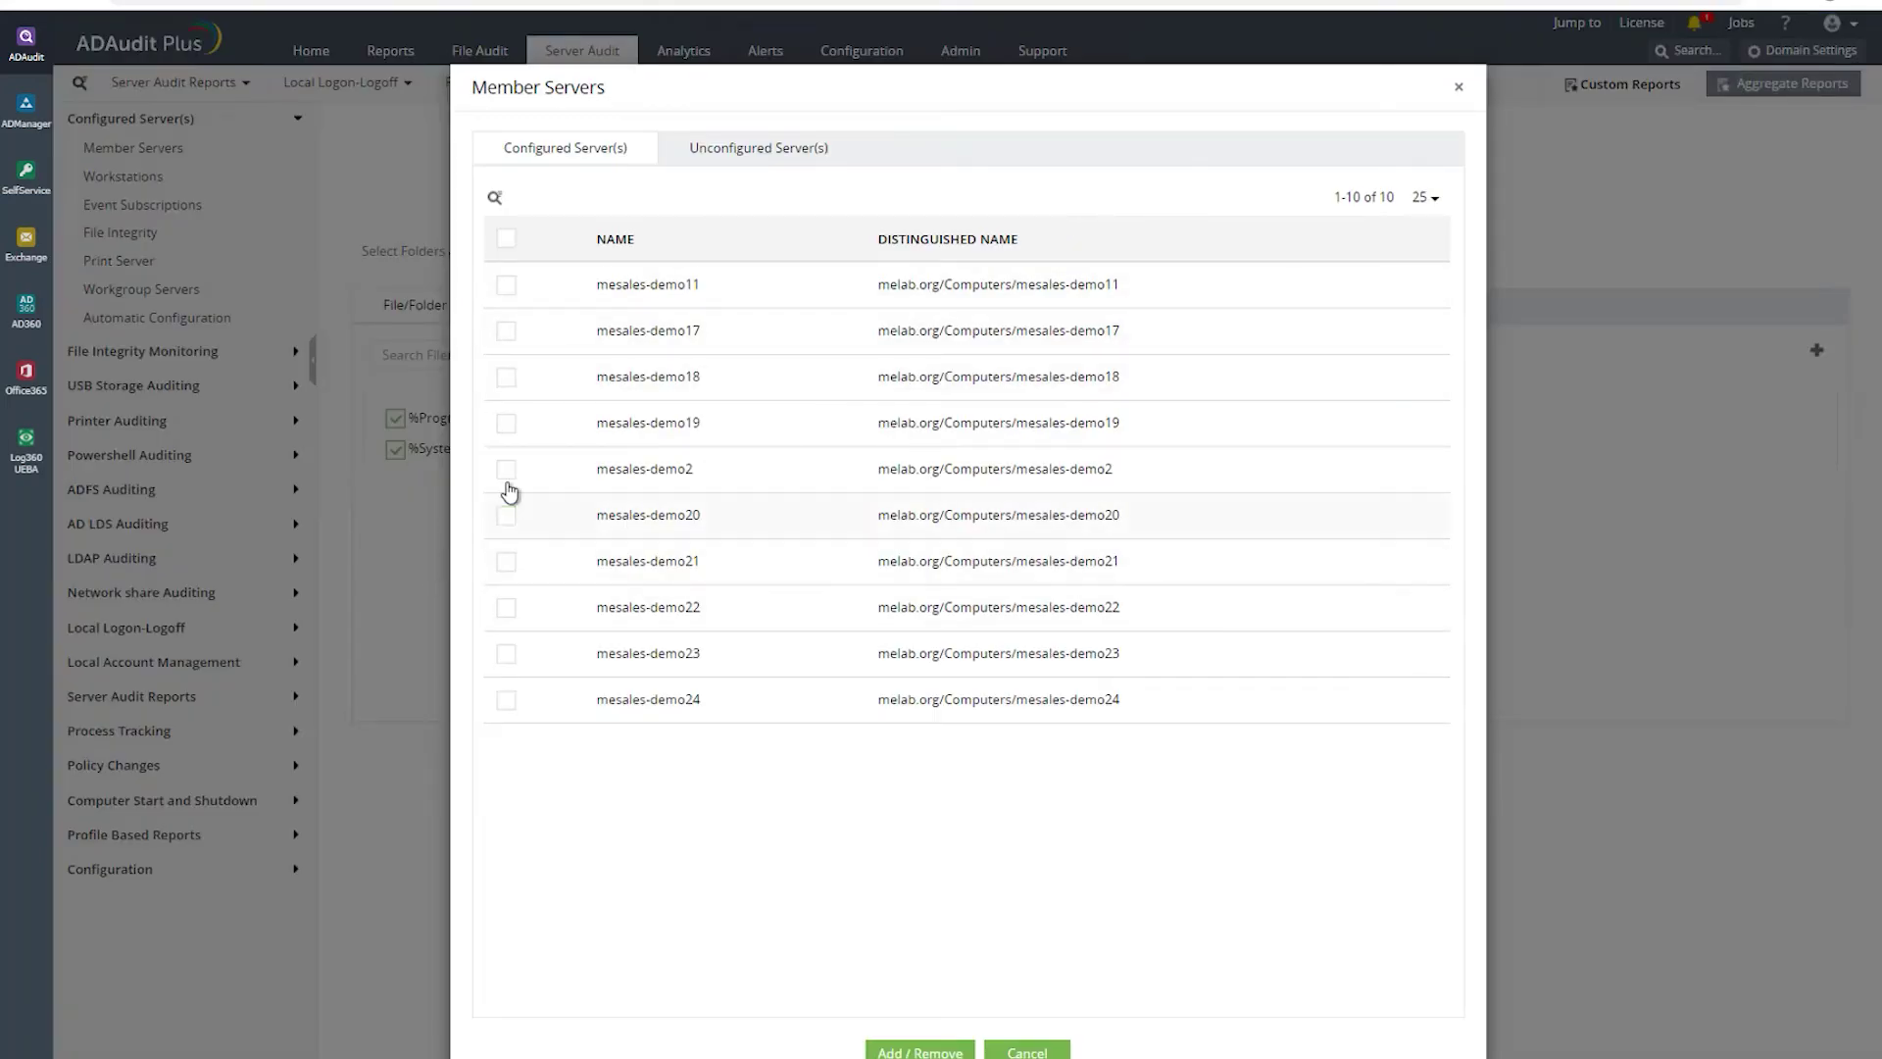
{"action": "left_click", "coordinate": [506, 515]}
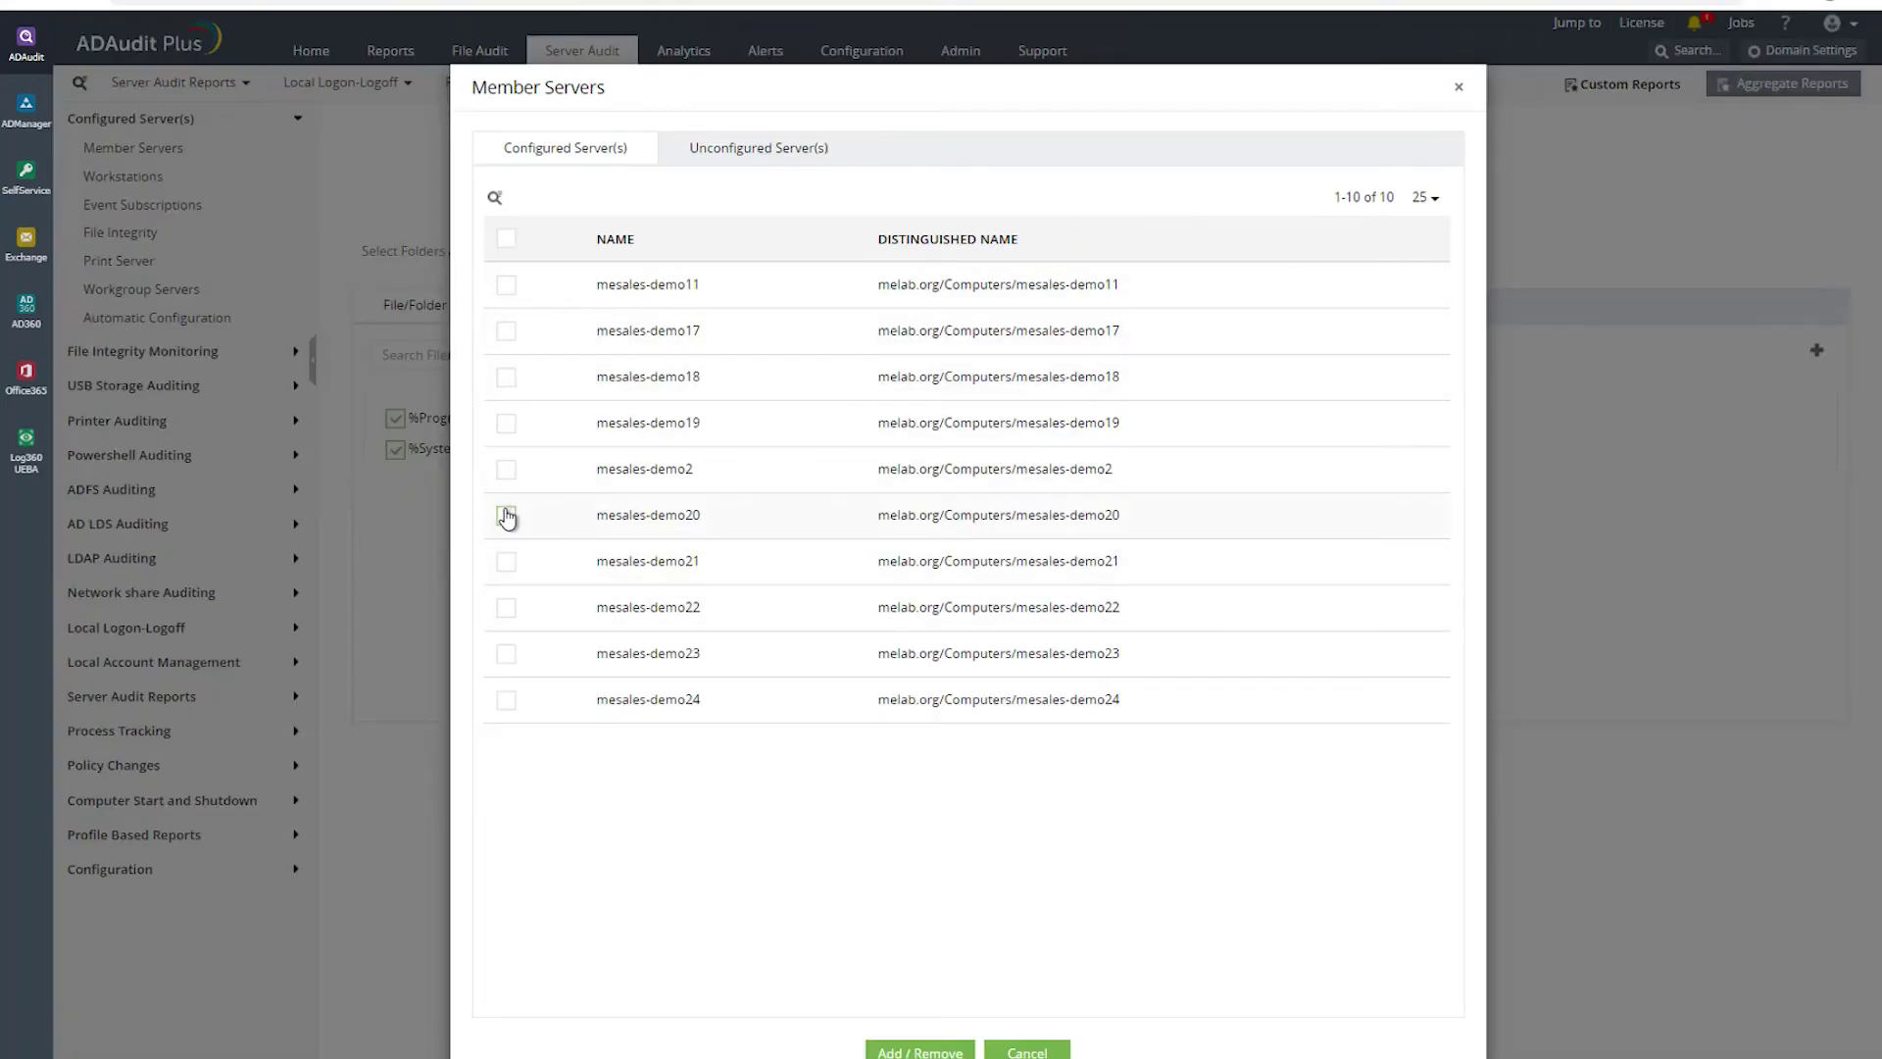
{"action": "left_click", "coordinate": [948, 1052]}
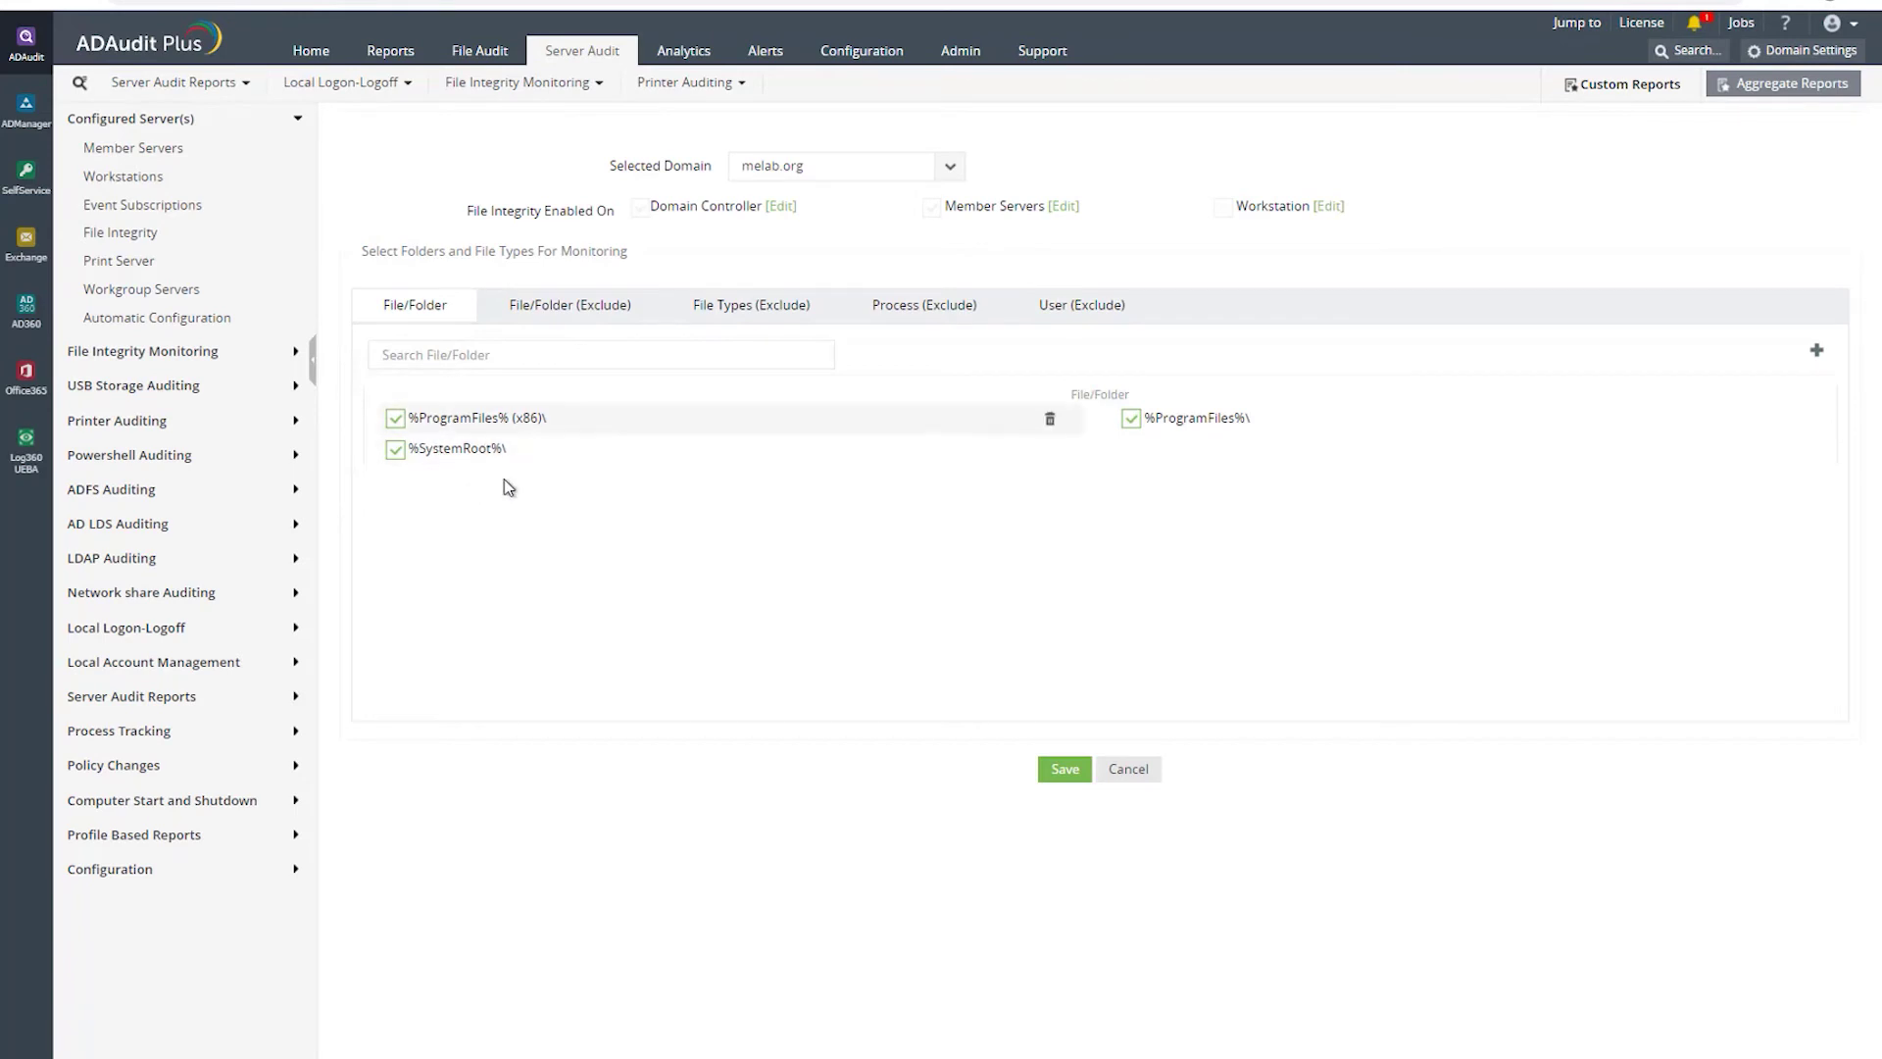
- Review the excluded files, file types, processes and users, then save the FIM settings
{"action": "left_click", "coordinate": [559, 307]}
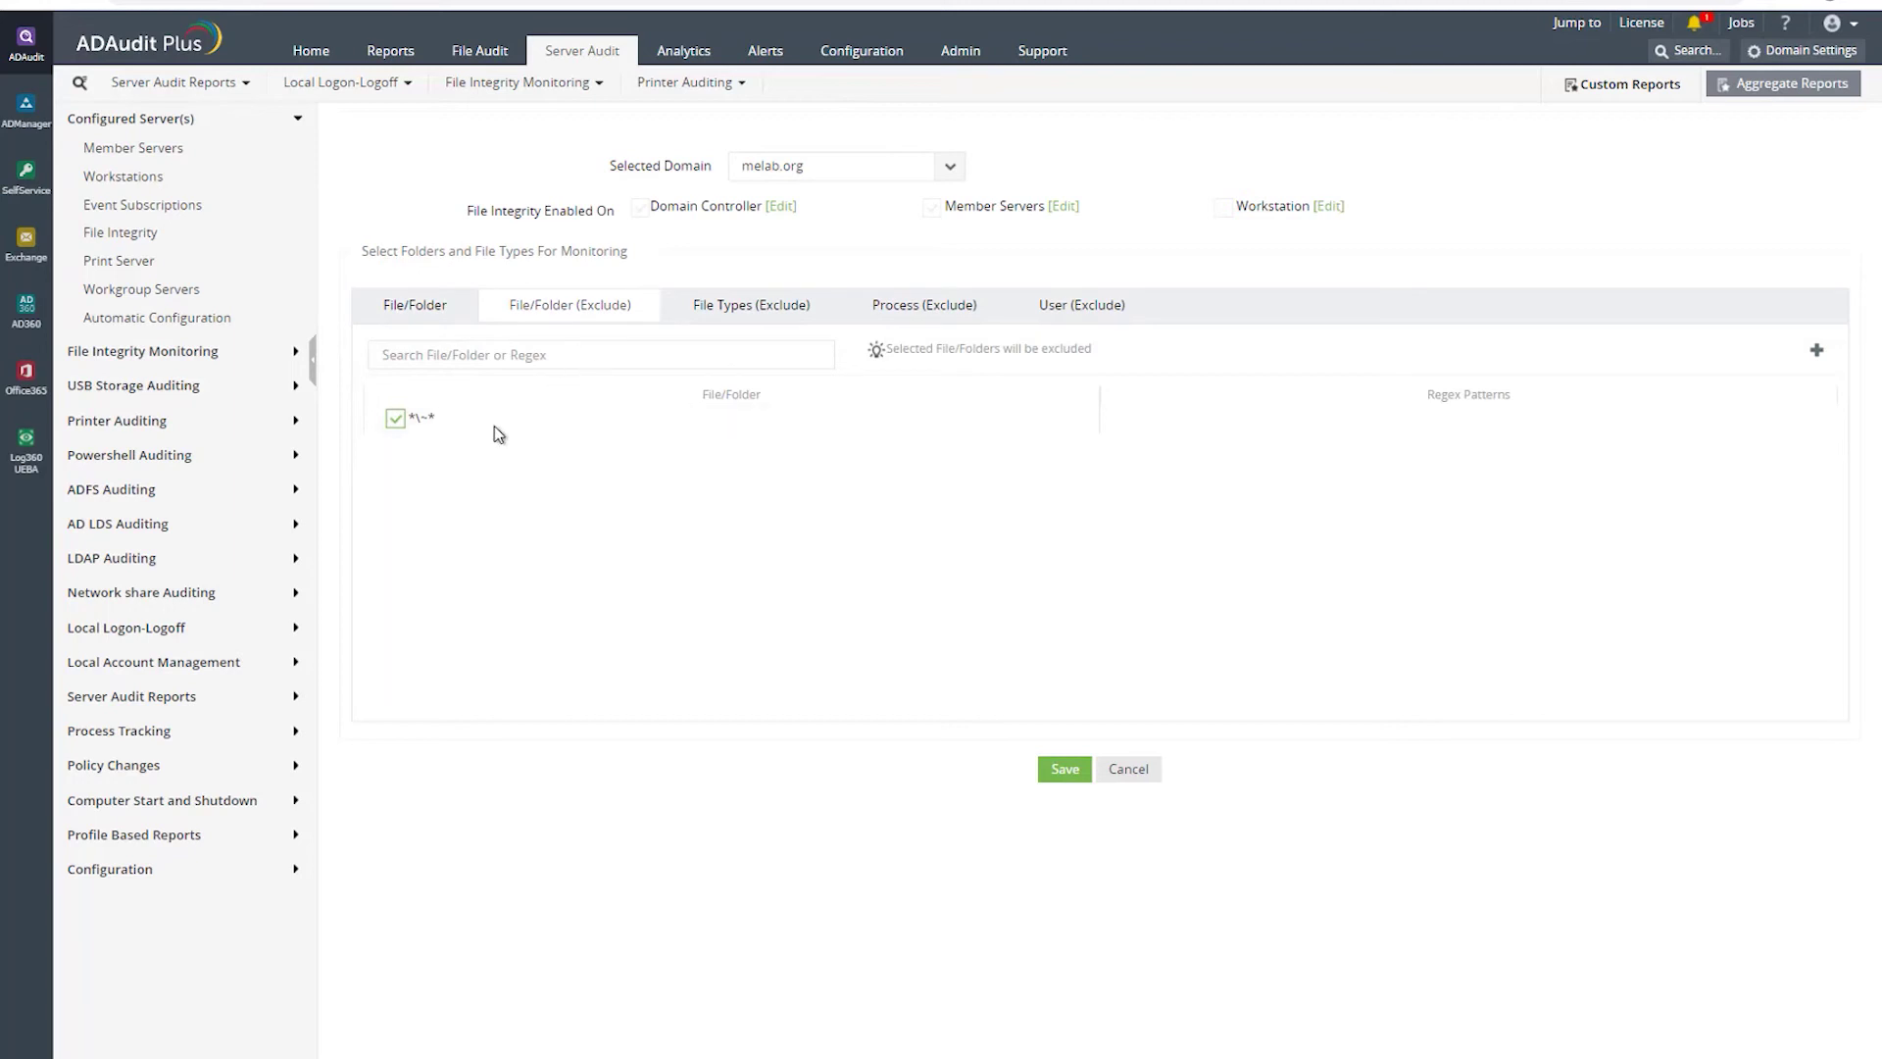
{"action": "left_click", "coordinate": [743, 305]}
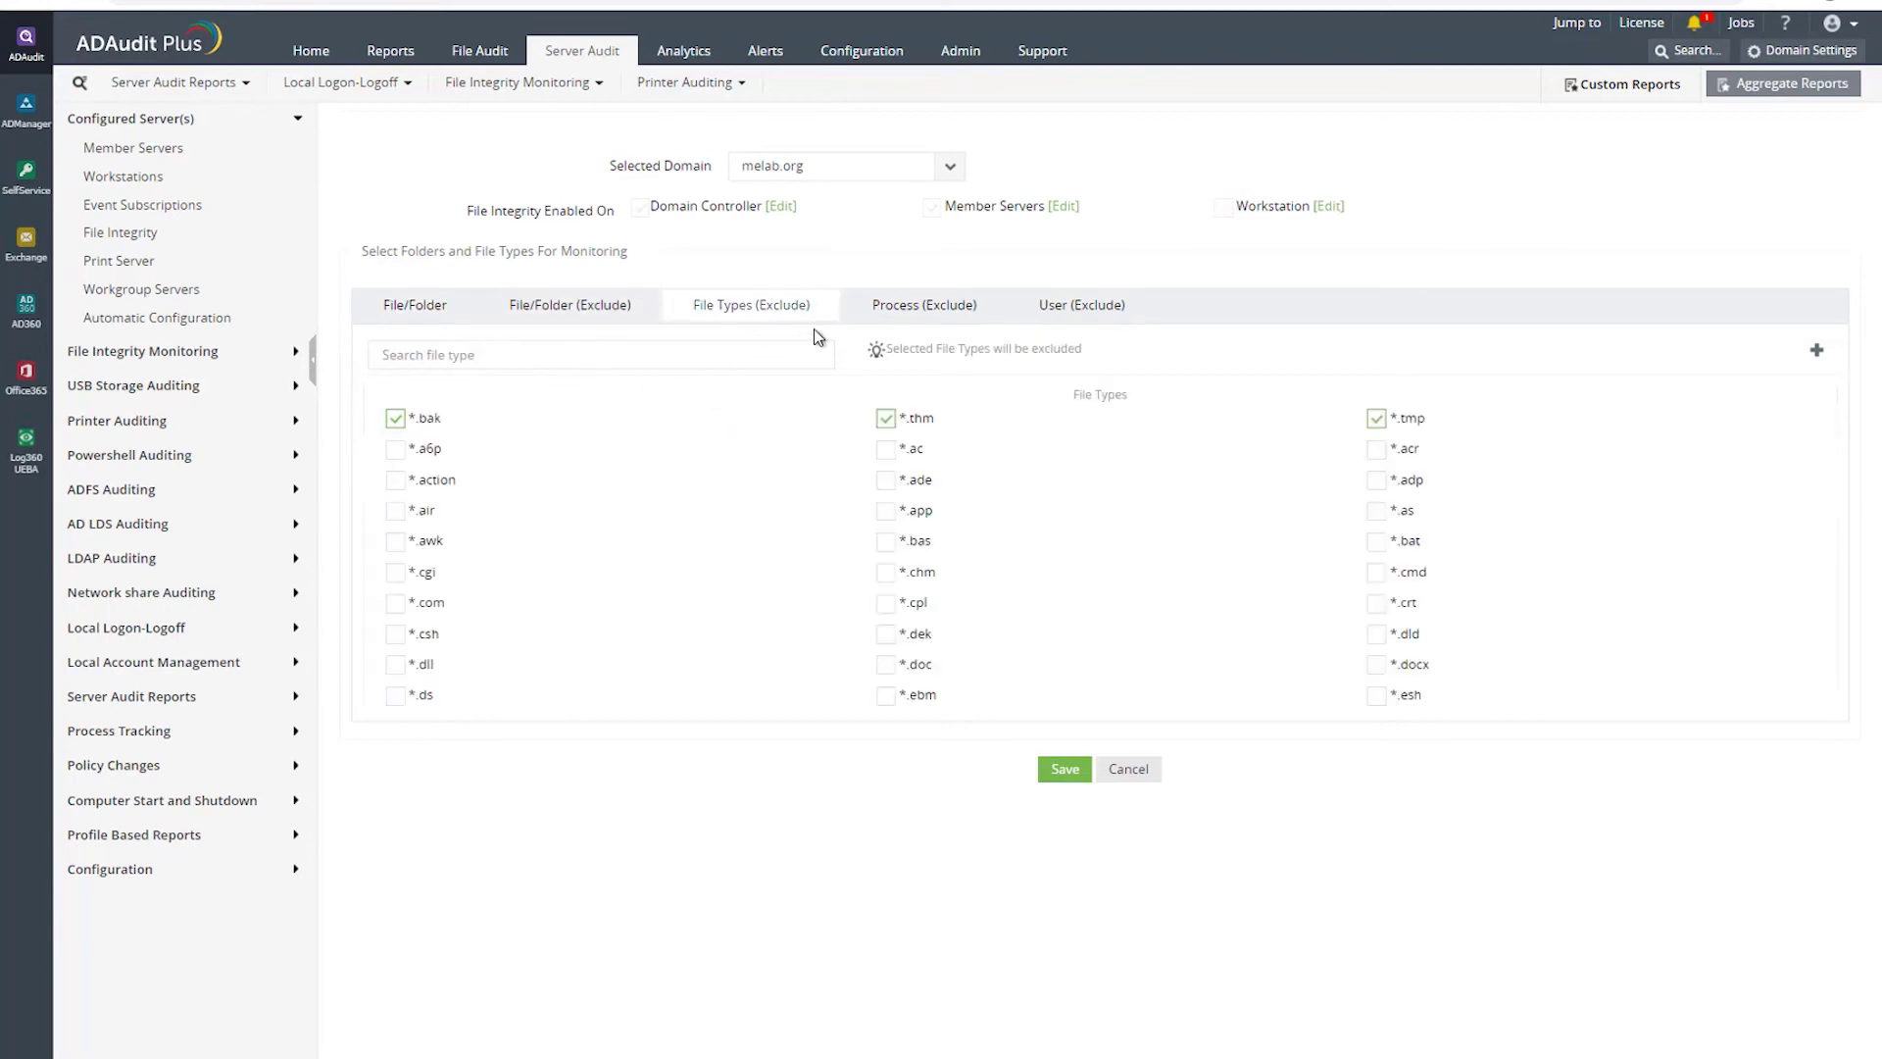
{"action": "left_click", "coordinate": [919, 308]}
{"action": "left_click", "coordinate": [1083, 308]}
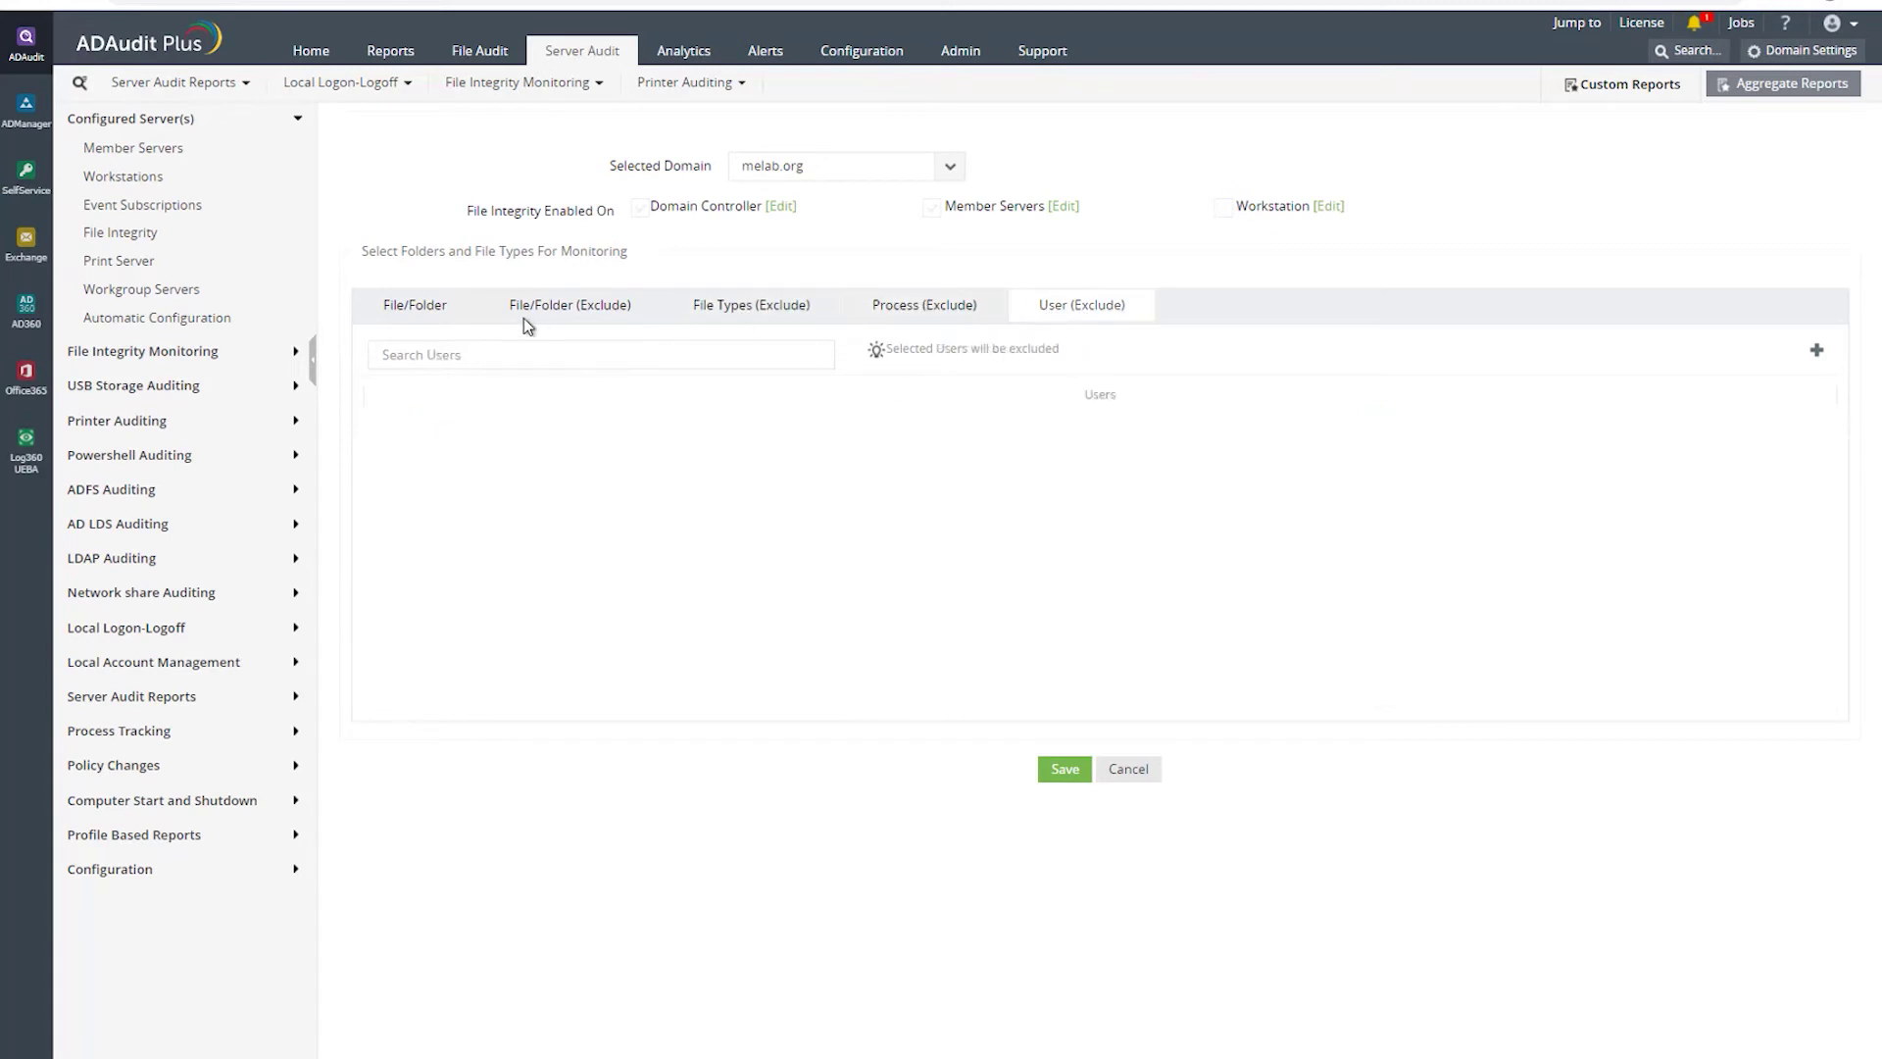
{"action": "left_click", "coordinate": [420, 316]}
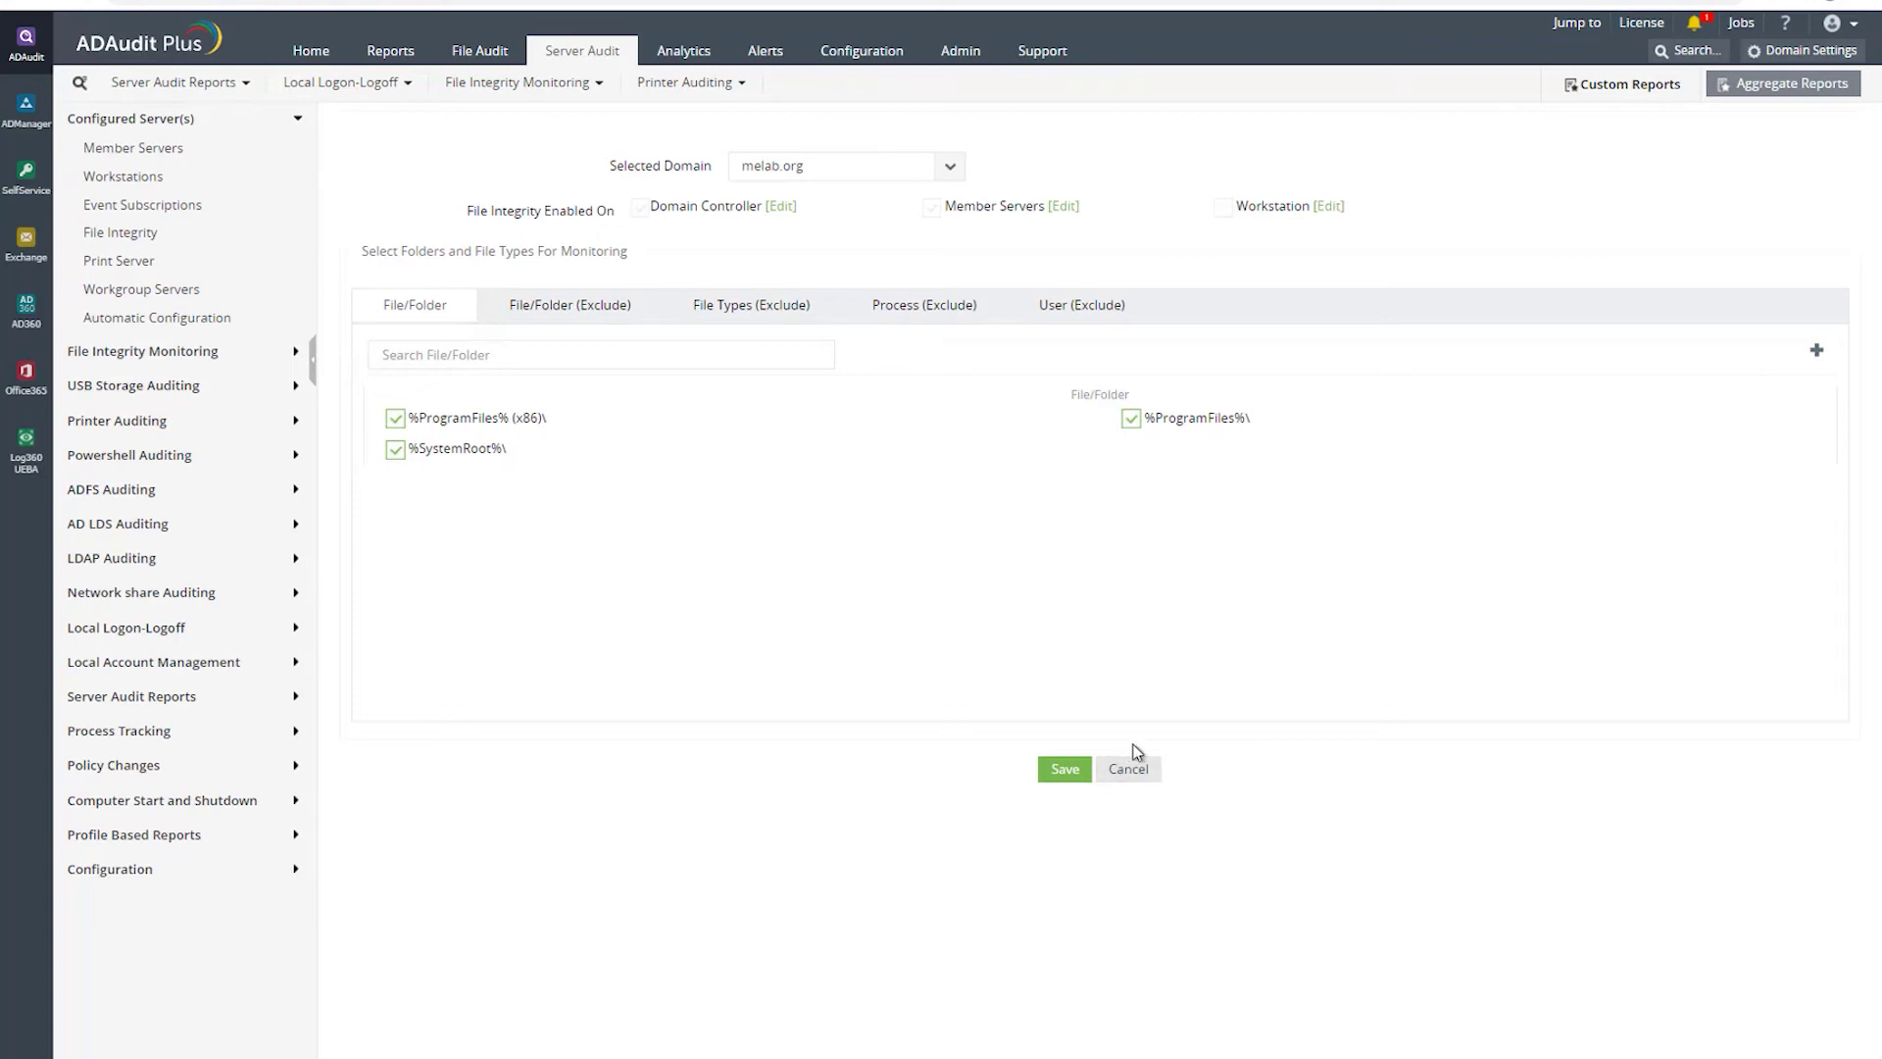
{"action": "left_click", "coordinate": [1069, 772]}
- Glance at Print Server, Workgroup Servers and Automatic Configuration, then show the User Work Hours report
{"action": "left_click", "coordinate": [103, 264]}
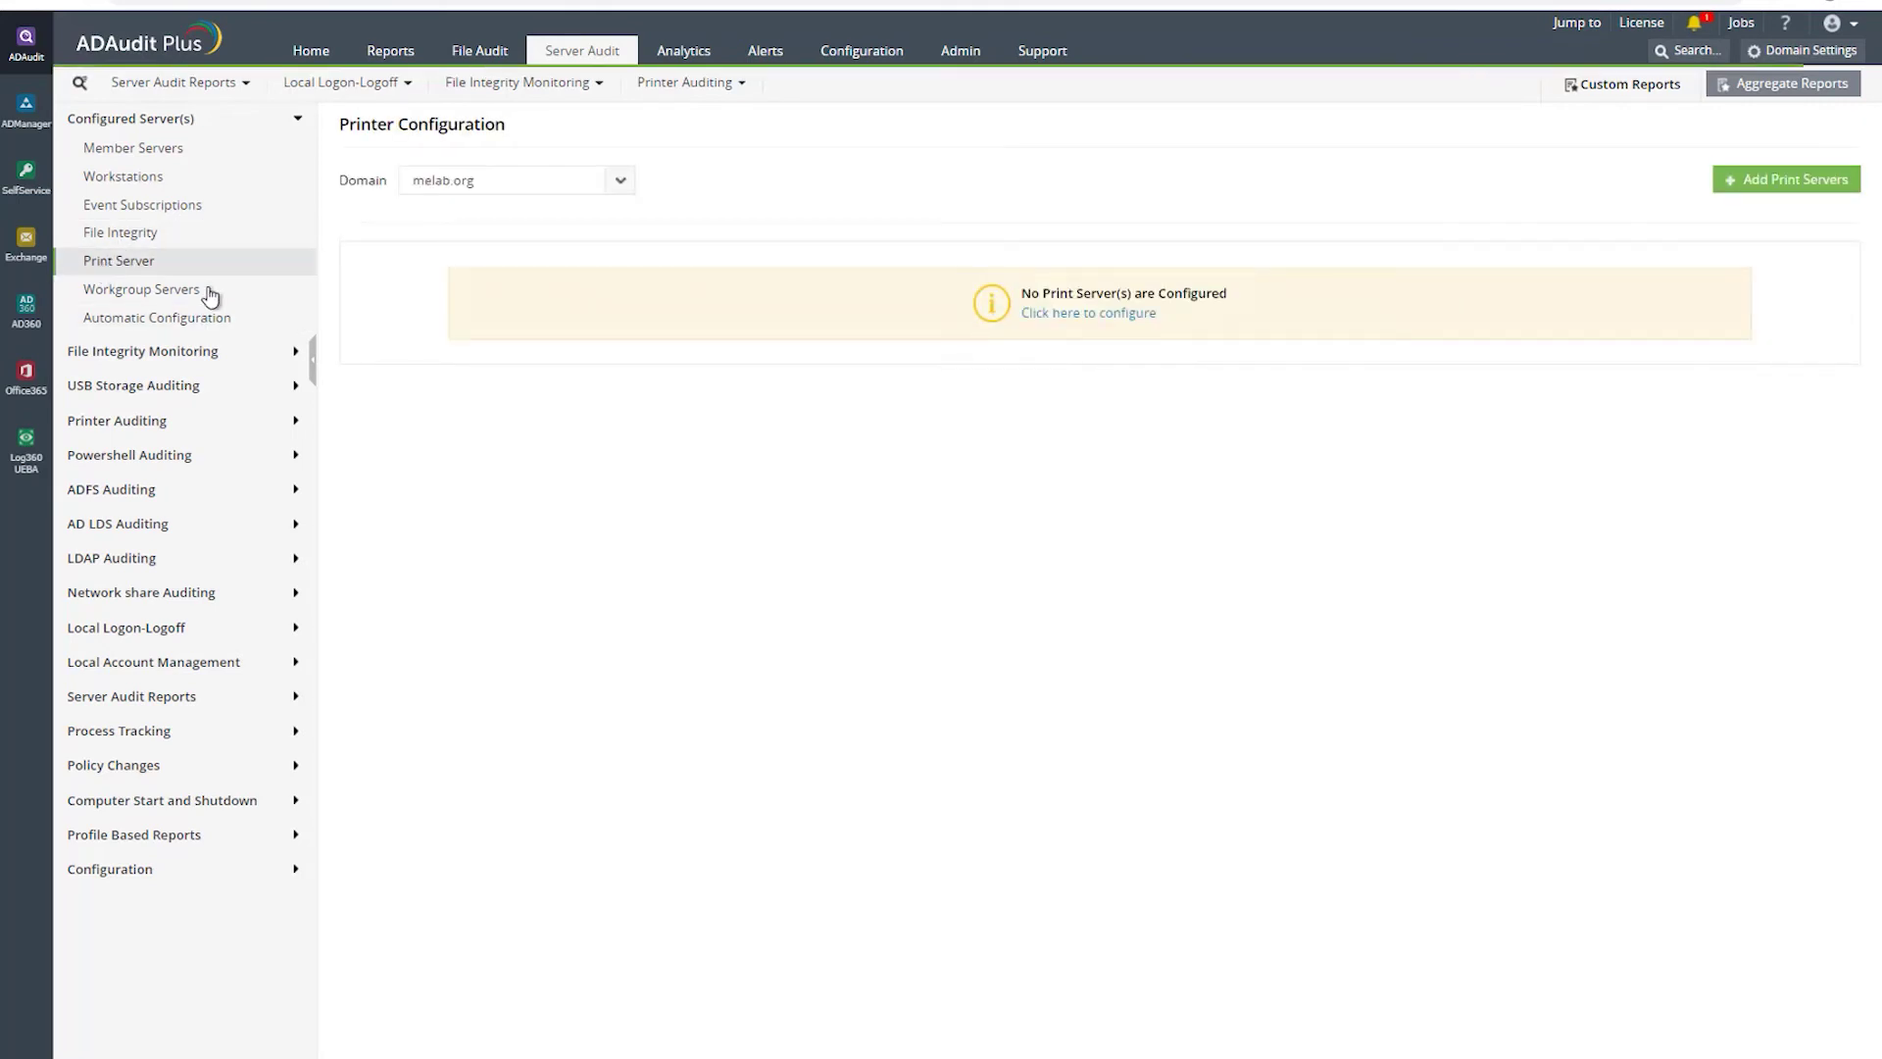
{"action": "left_click", "coordinate": [149, 291]}
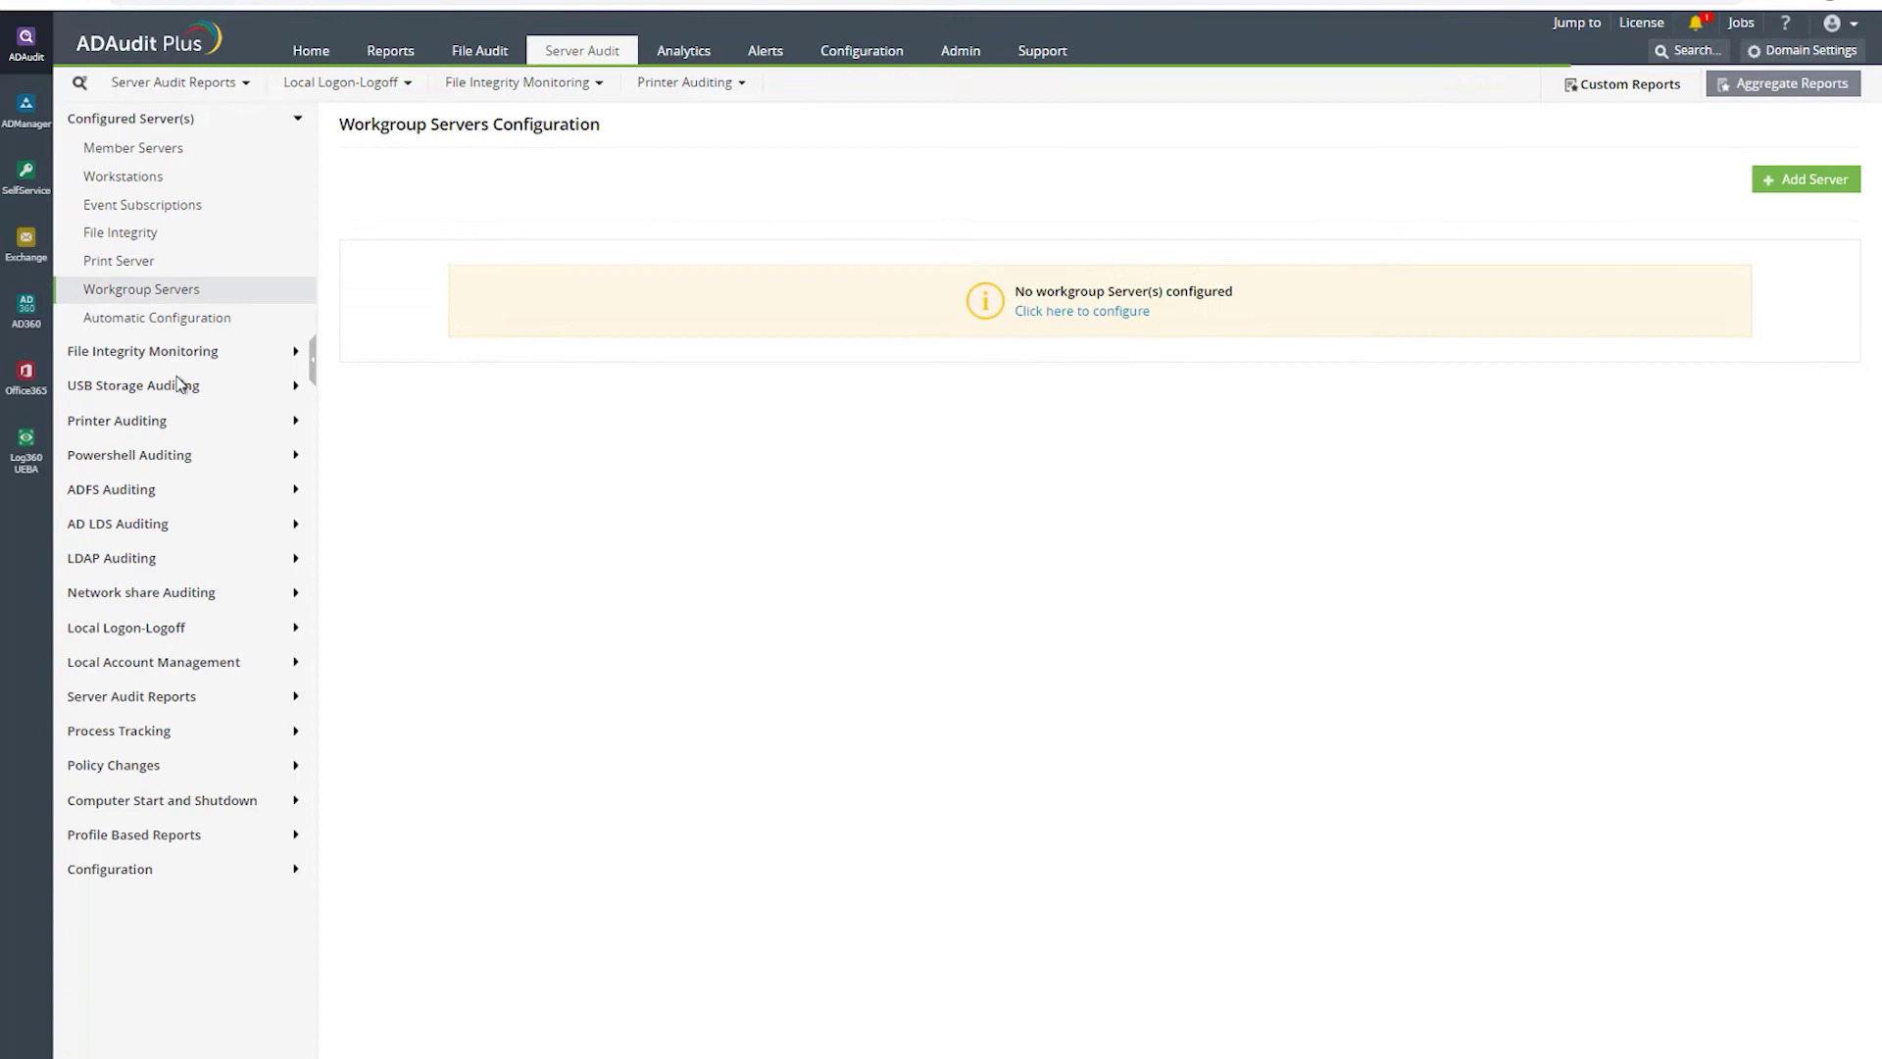
{"action": "left_click", "coordinate": [123, 329]}
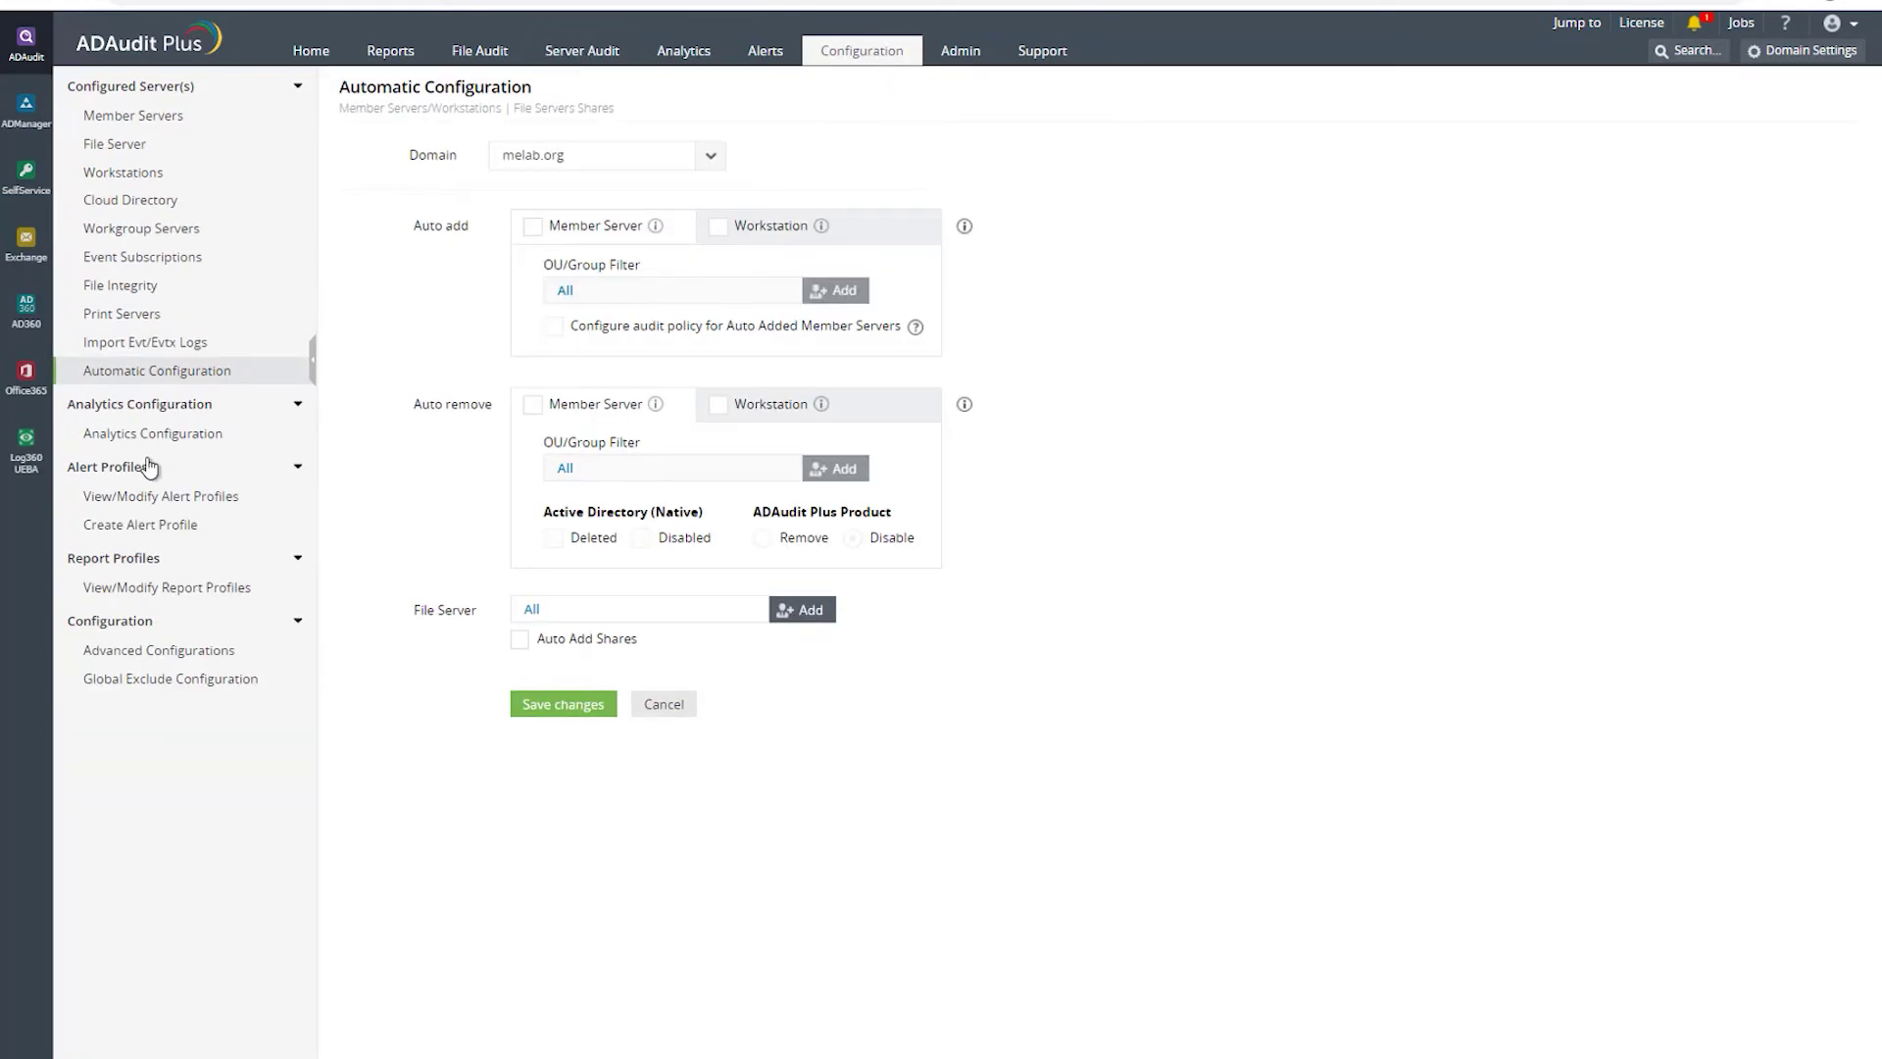
{"action": "left_click", "coordinate": [544, 54]}
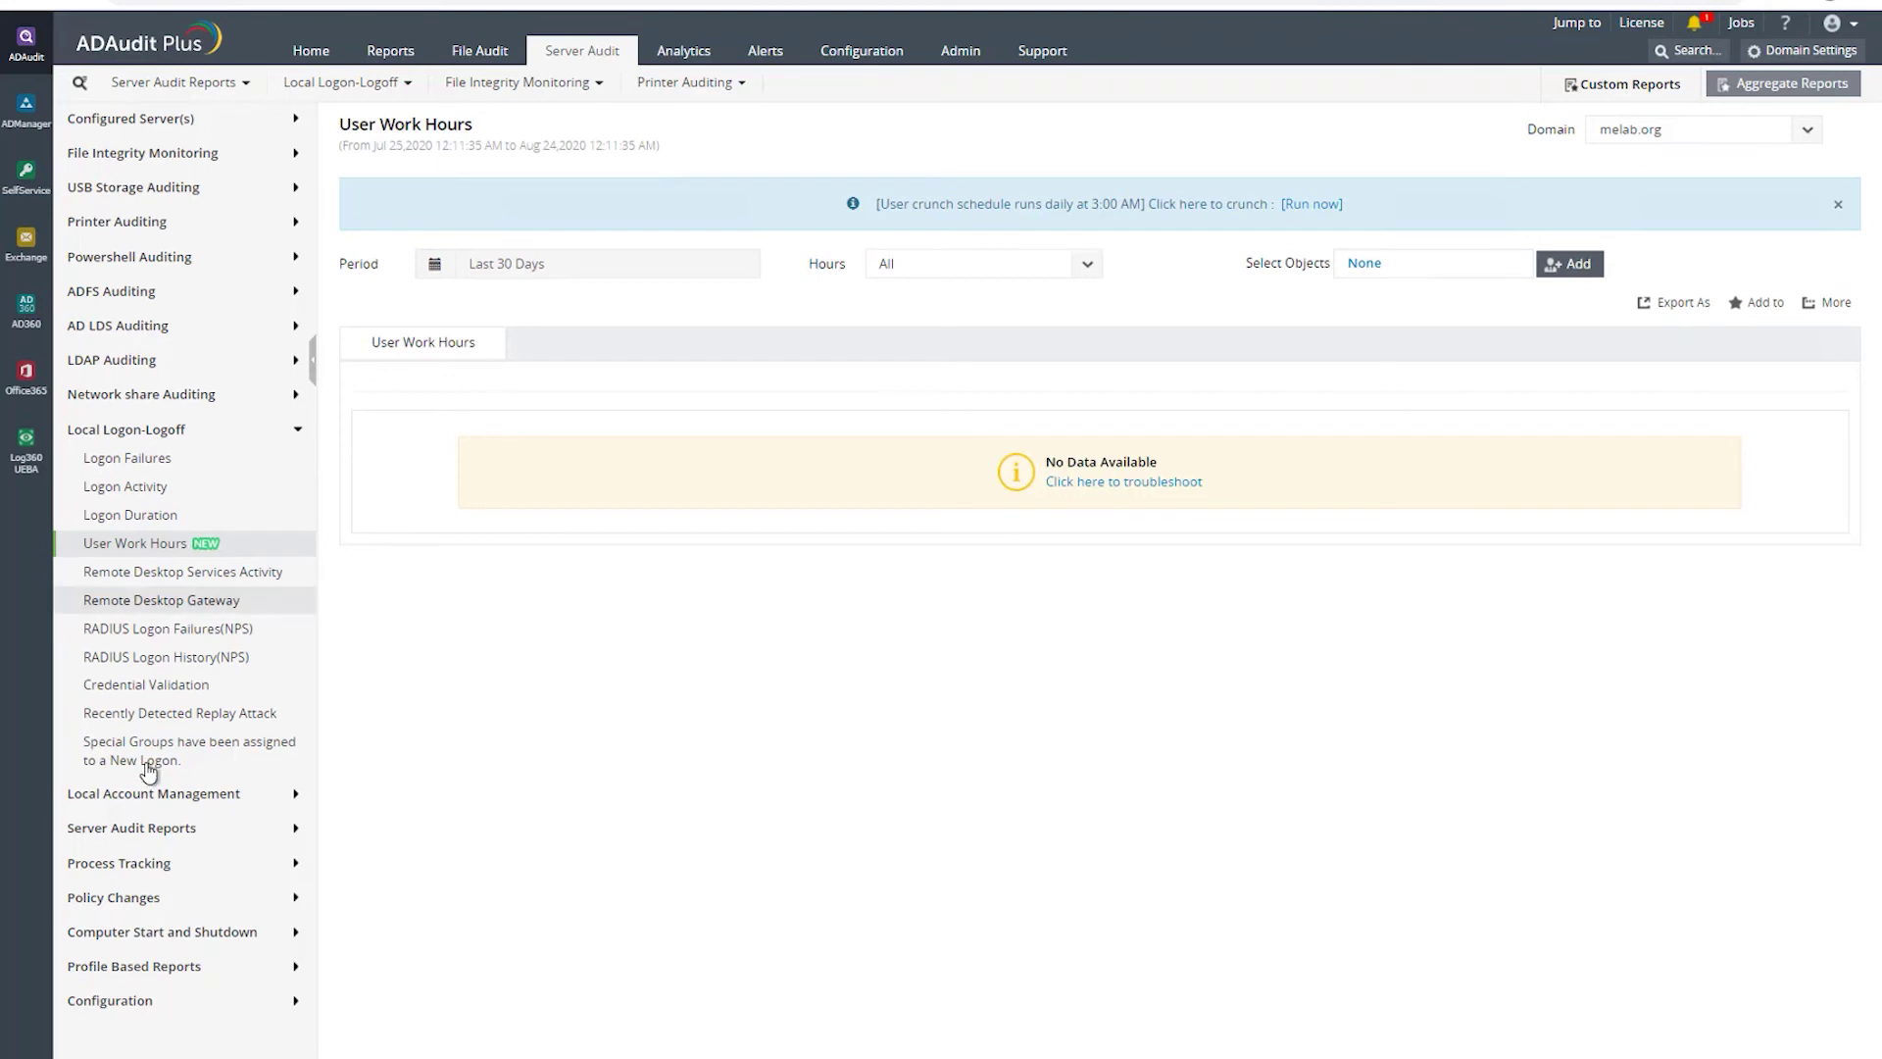
- View the local account Recently Created, Deleted and Modified Users reports
{"action": "left_click", "coordinate": [140, 798]}
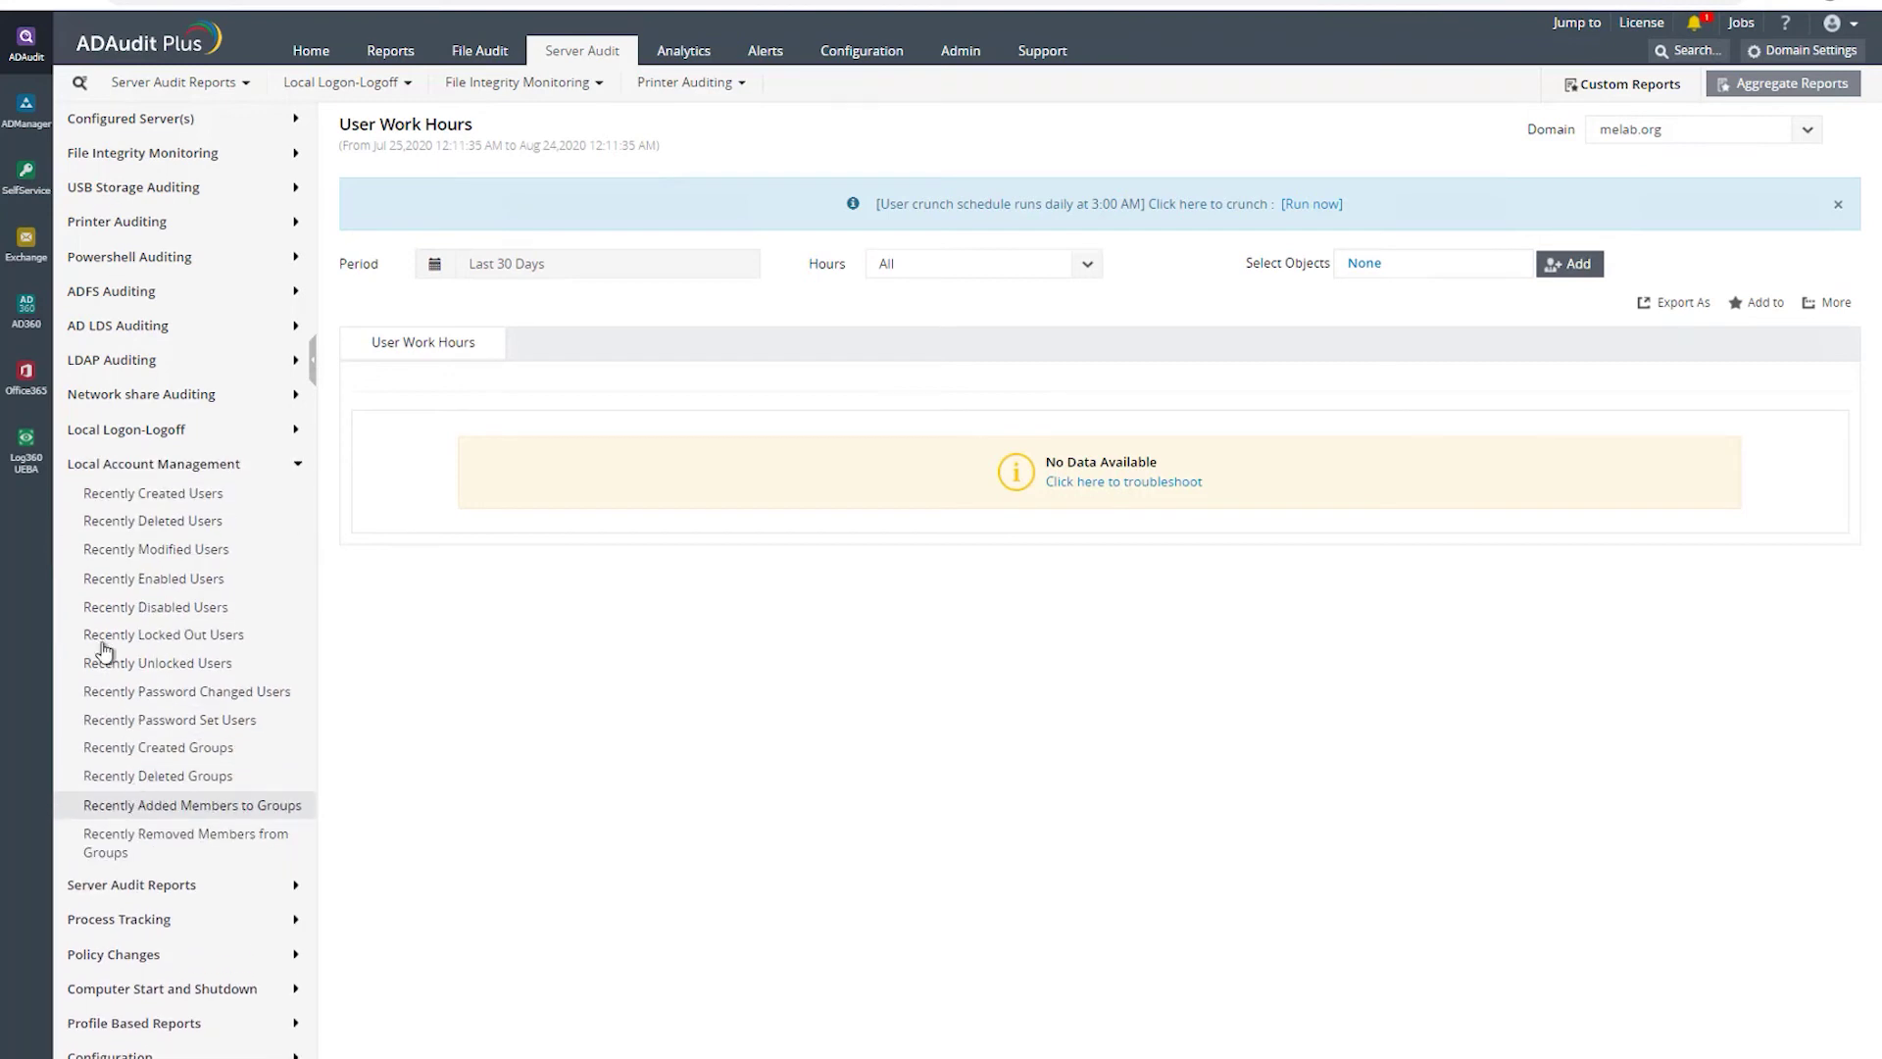
{"action": "left_click", "coordinate": [158, 498]}
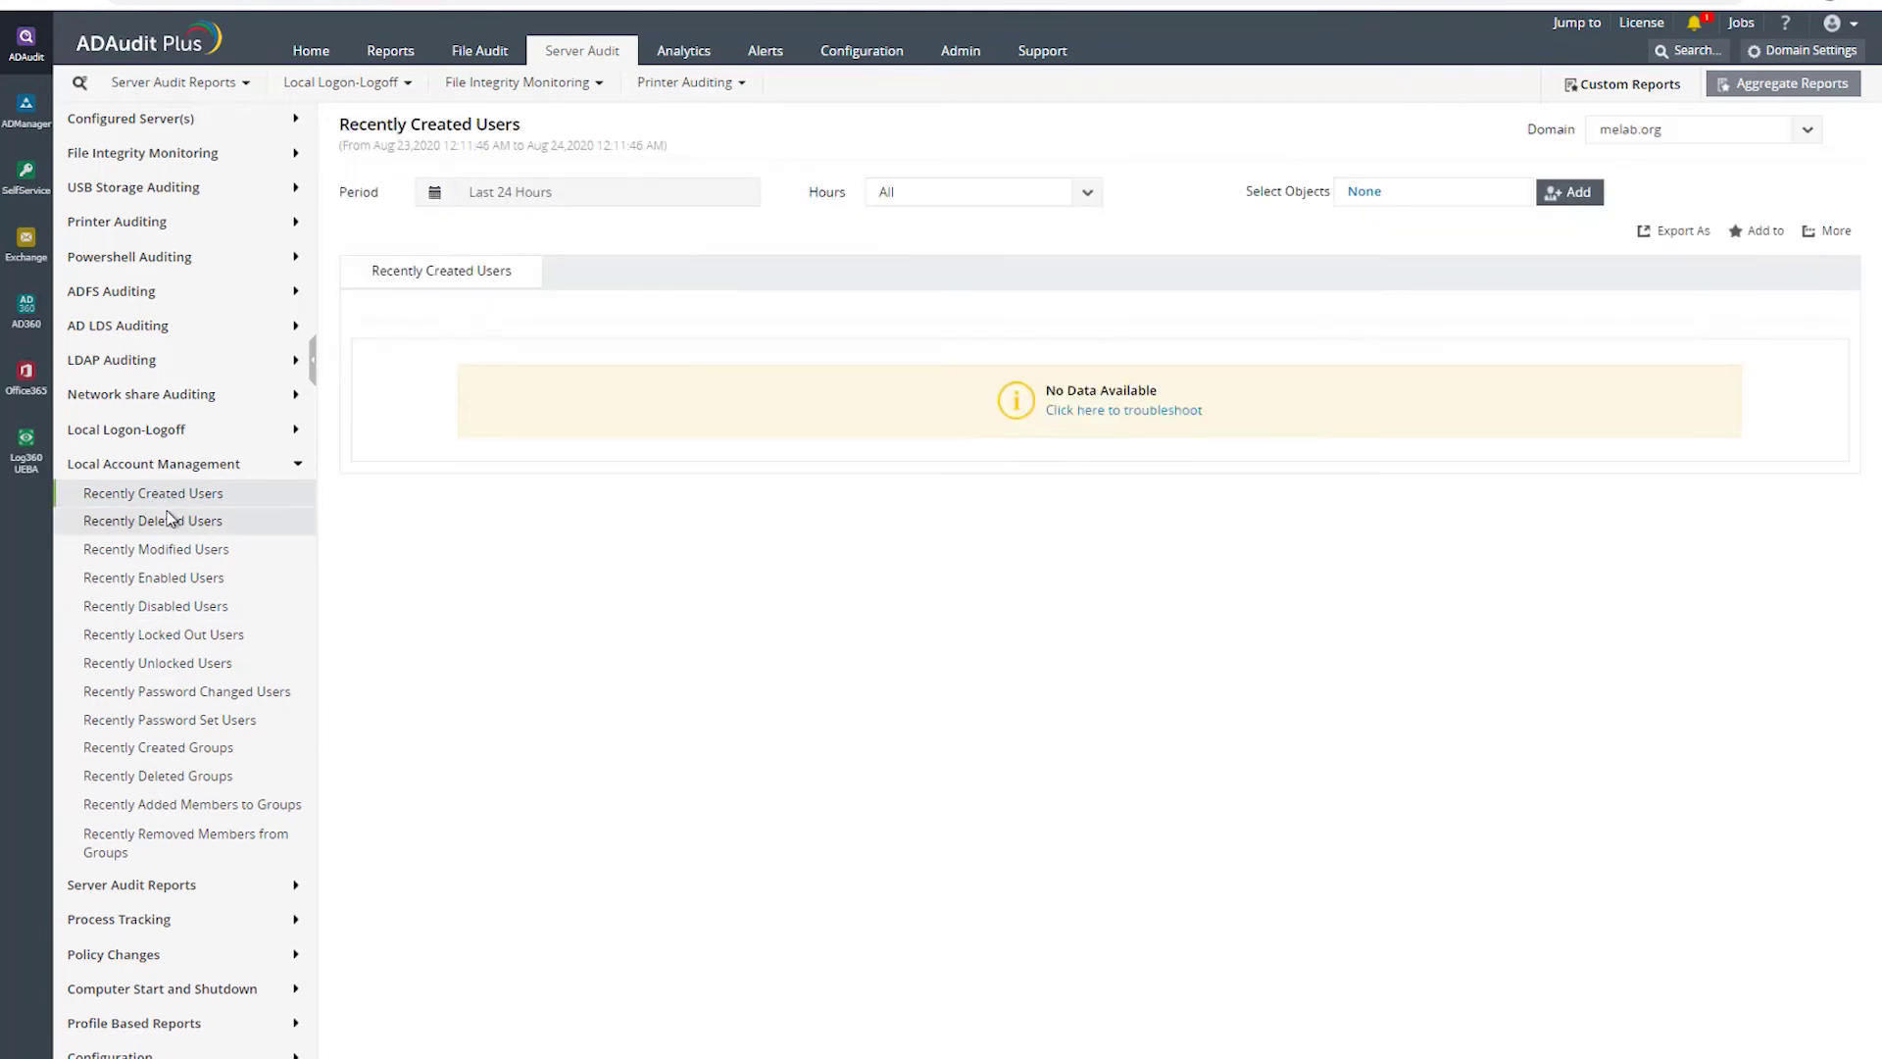
{"action": "left_click", "coordinate": [168, 521]}
{"action": "left_click", "coordinate": [190, 555]}
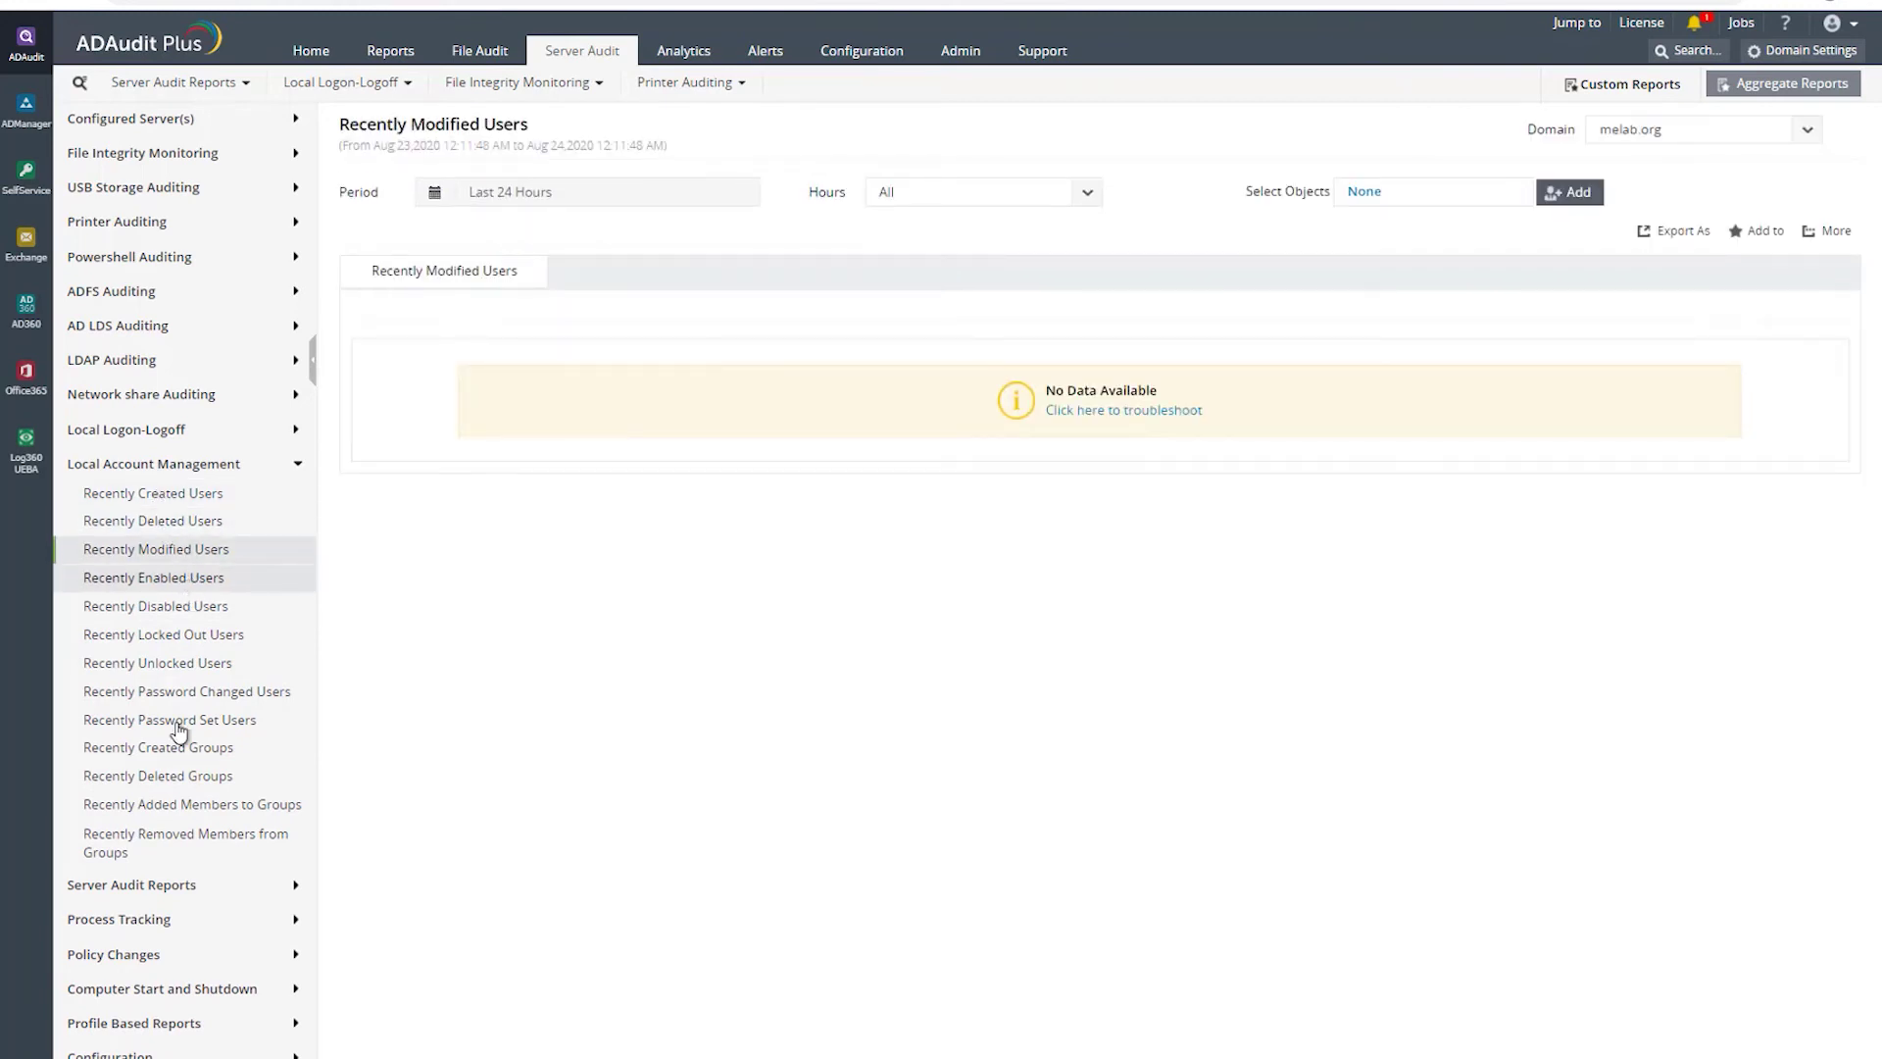
- Open the server Summary Report showing 42 scheduled-job and service events over 24 hours
{"action": "left_click", "coordinate": [167, 890]}
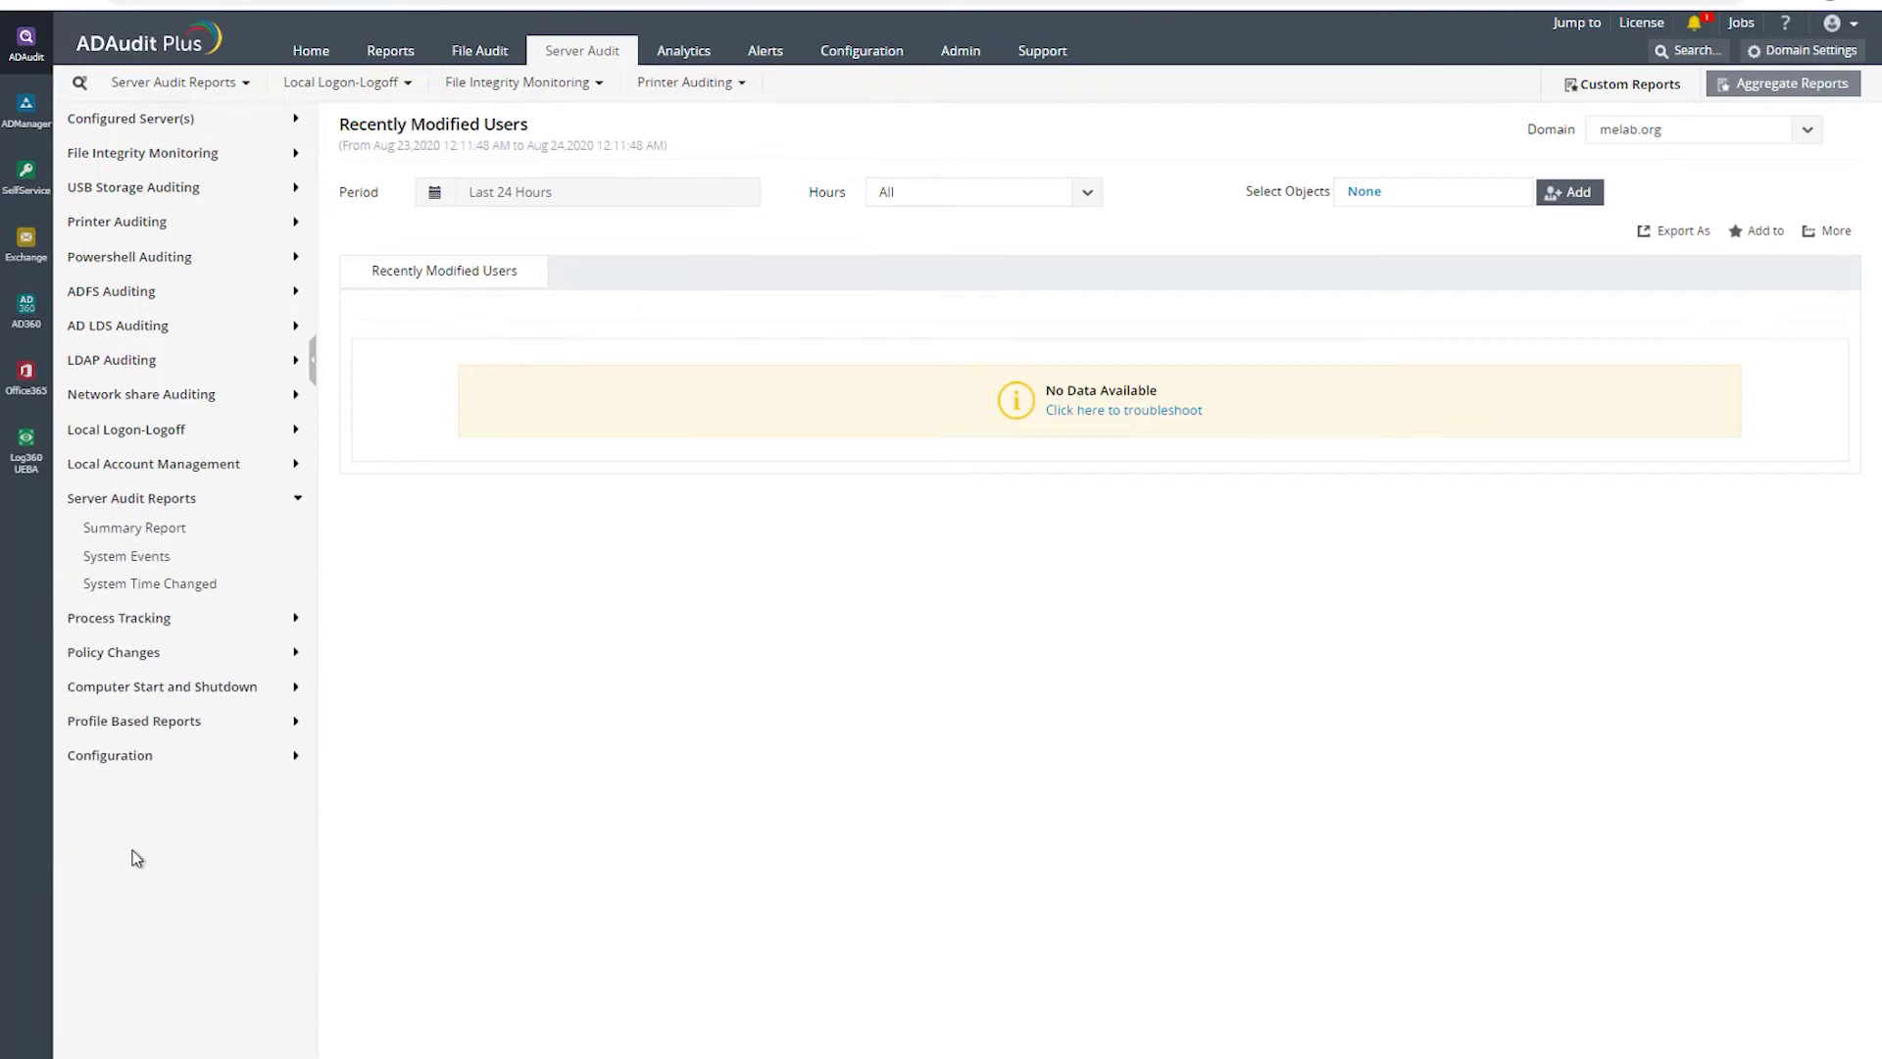
{"action": "left_click", "coordinate": [144, 529]}
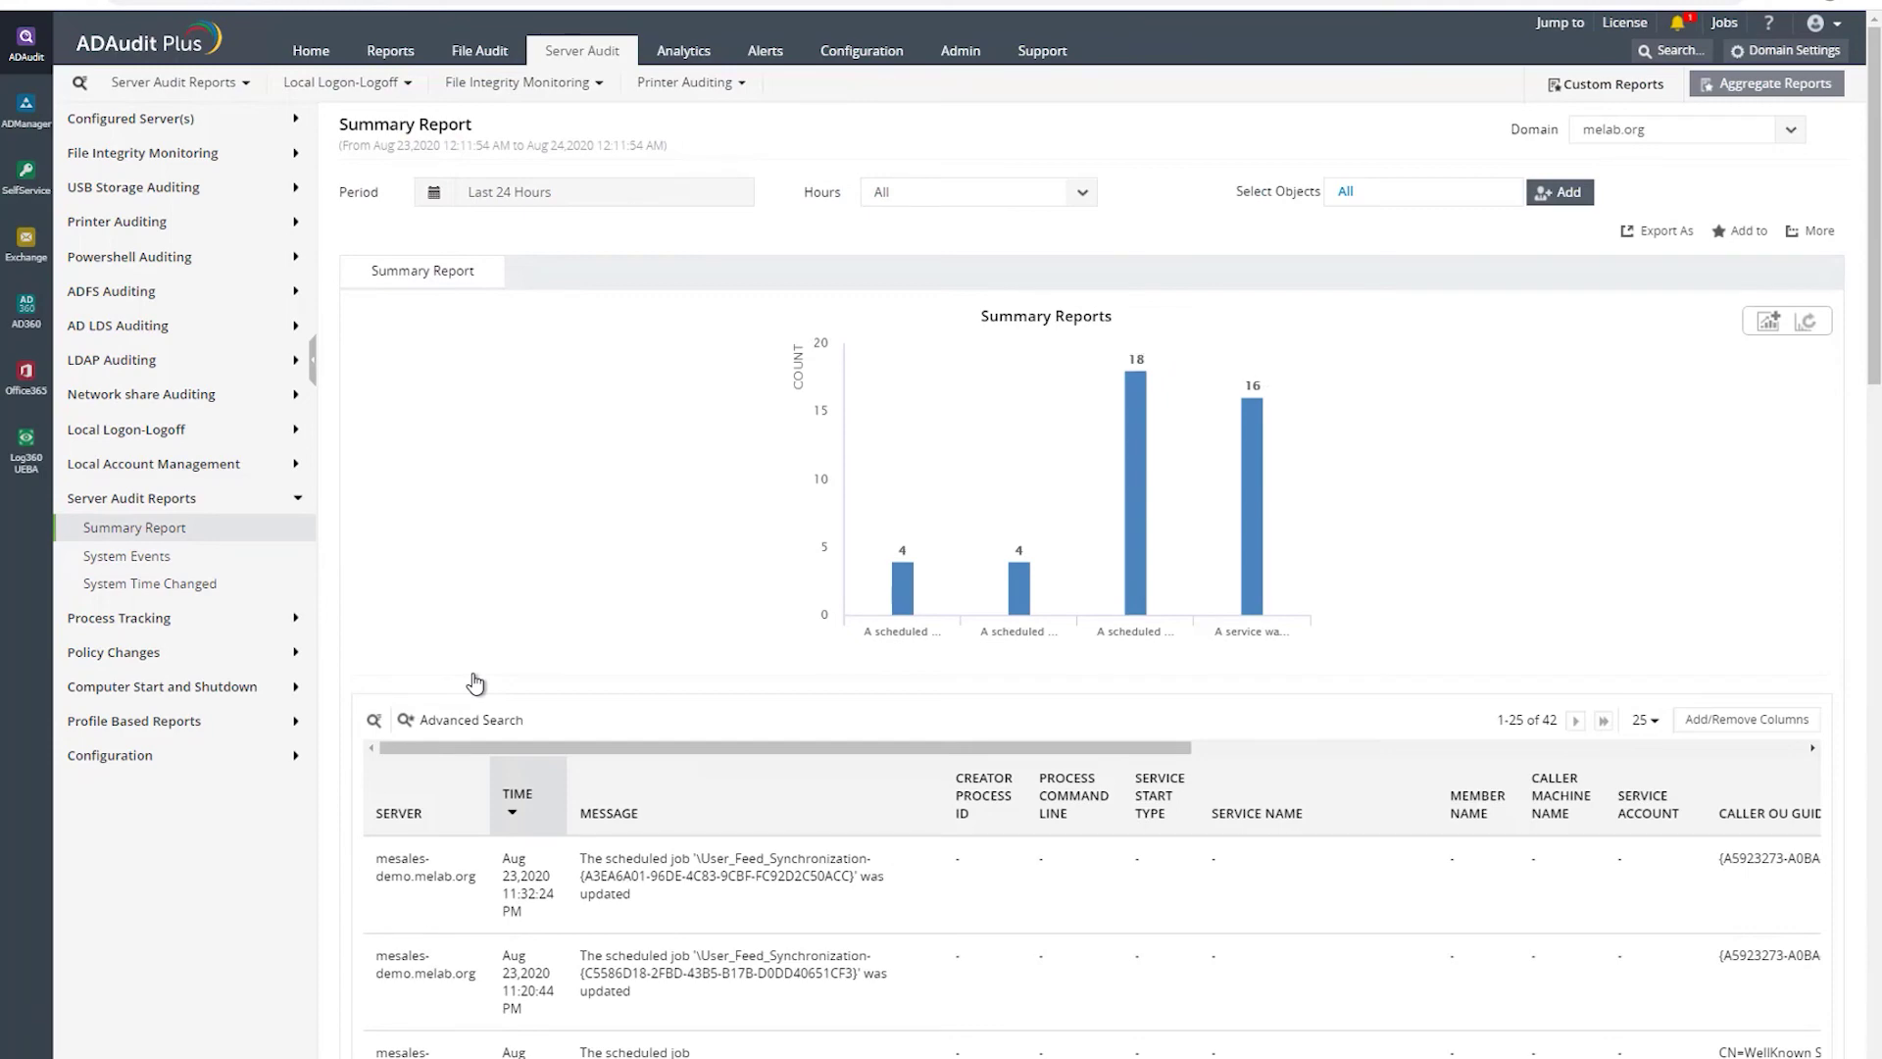
{"action": "scroll", "coordinate": [835, 883], "scroll_direction": "down", "scroll_amount": 4}
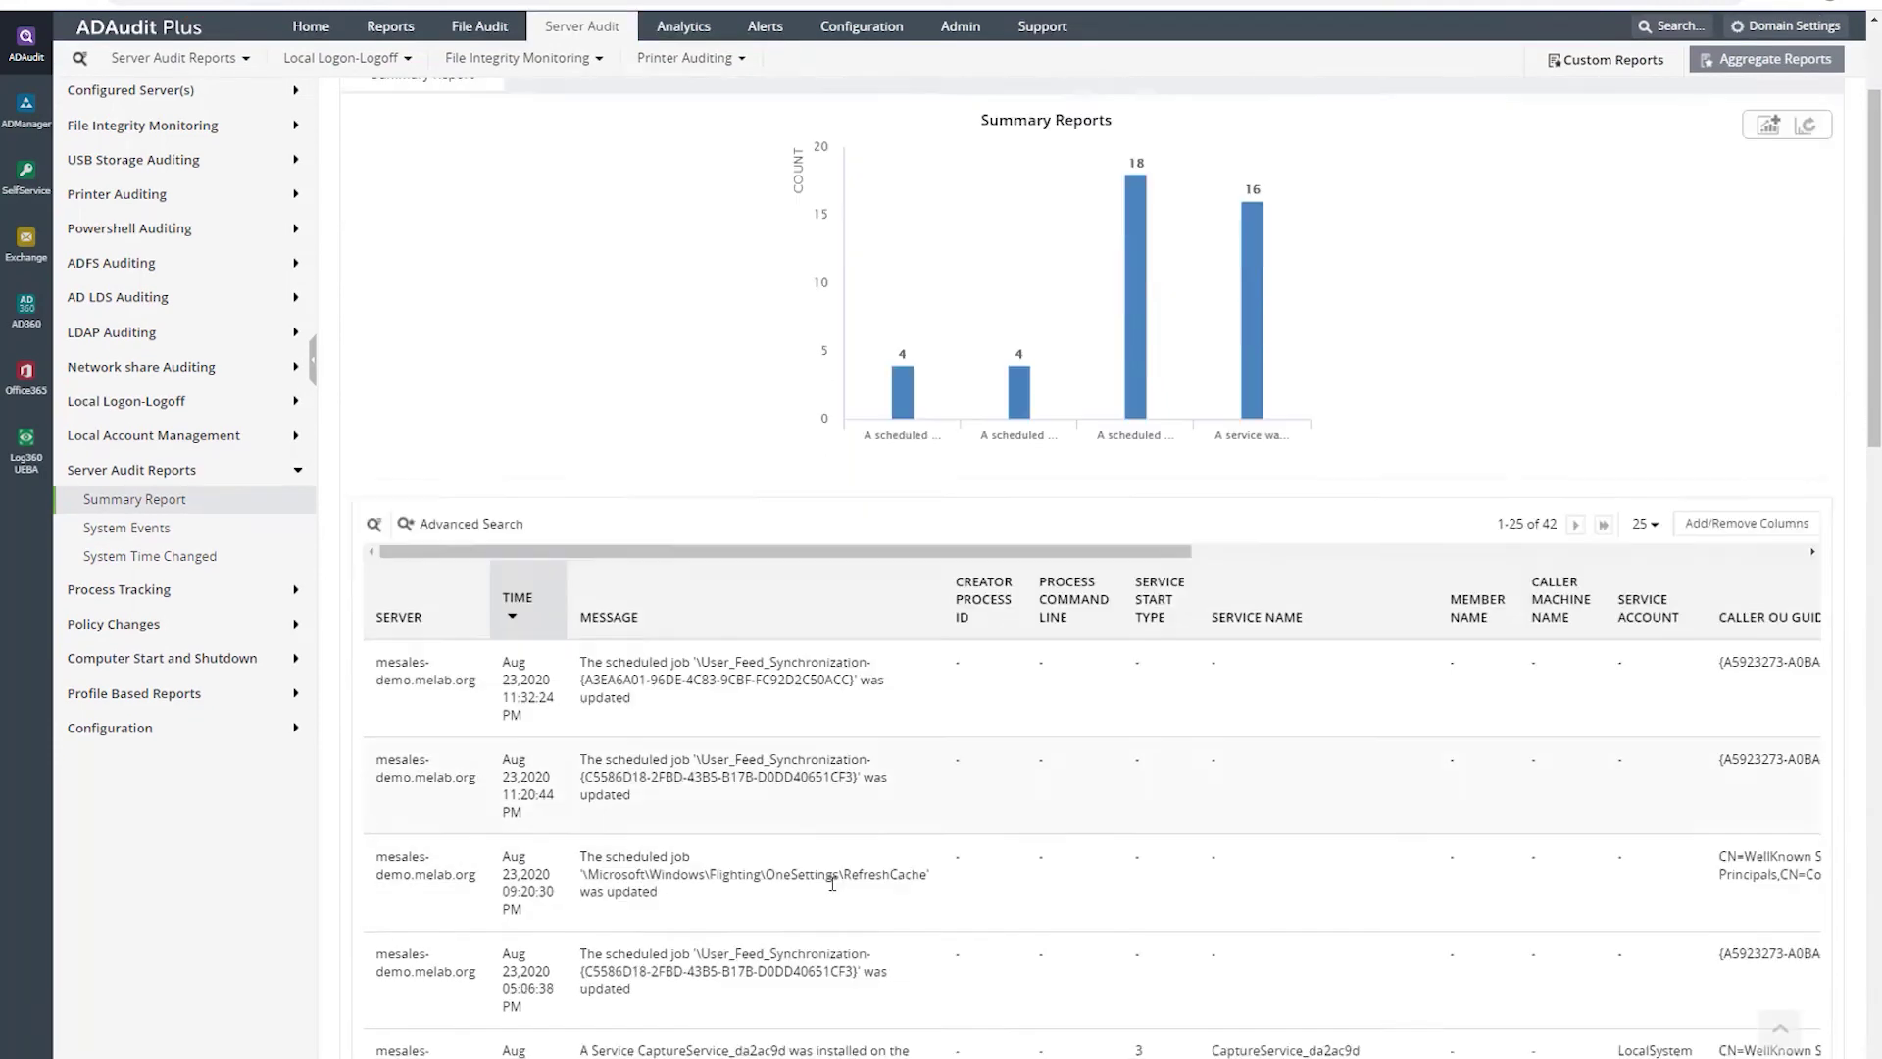
{"action": "scroll", "coordinate": [1120, 620], "scroll_direction": "down", "scroll_amount": 10}
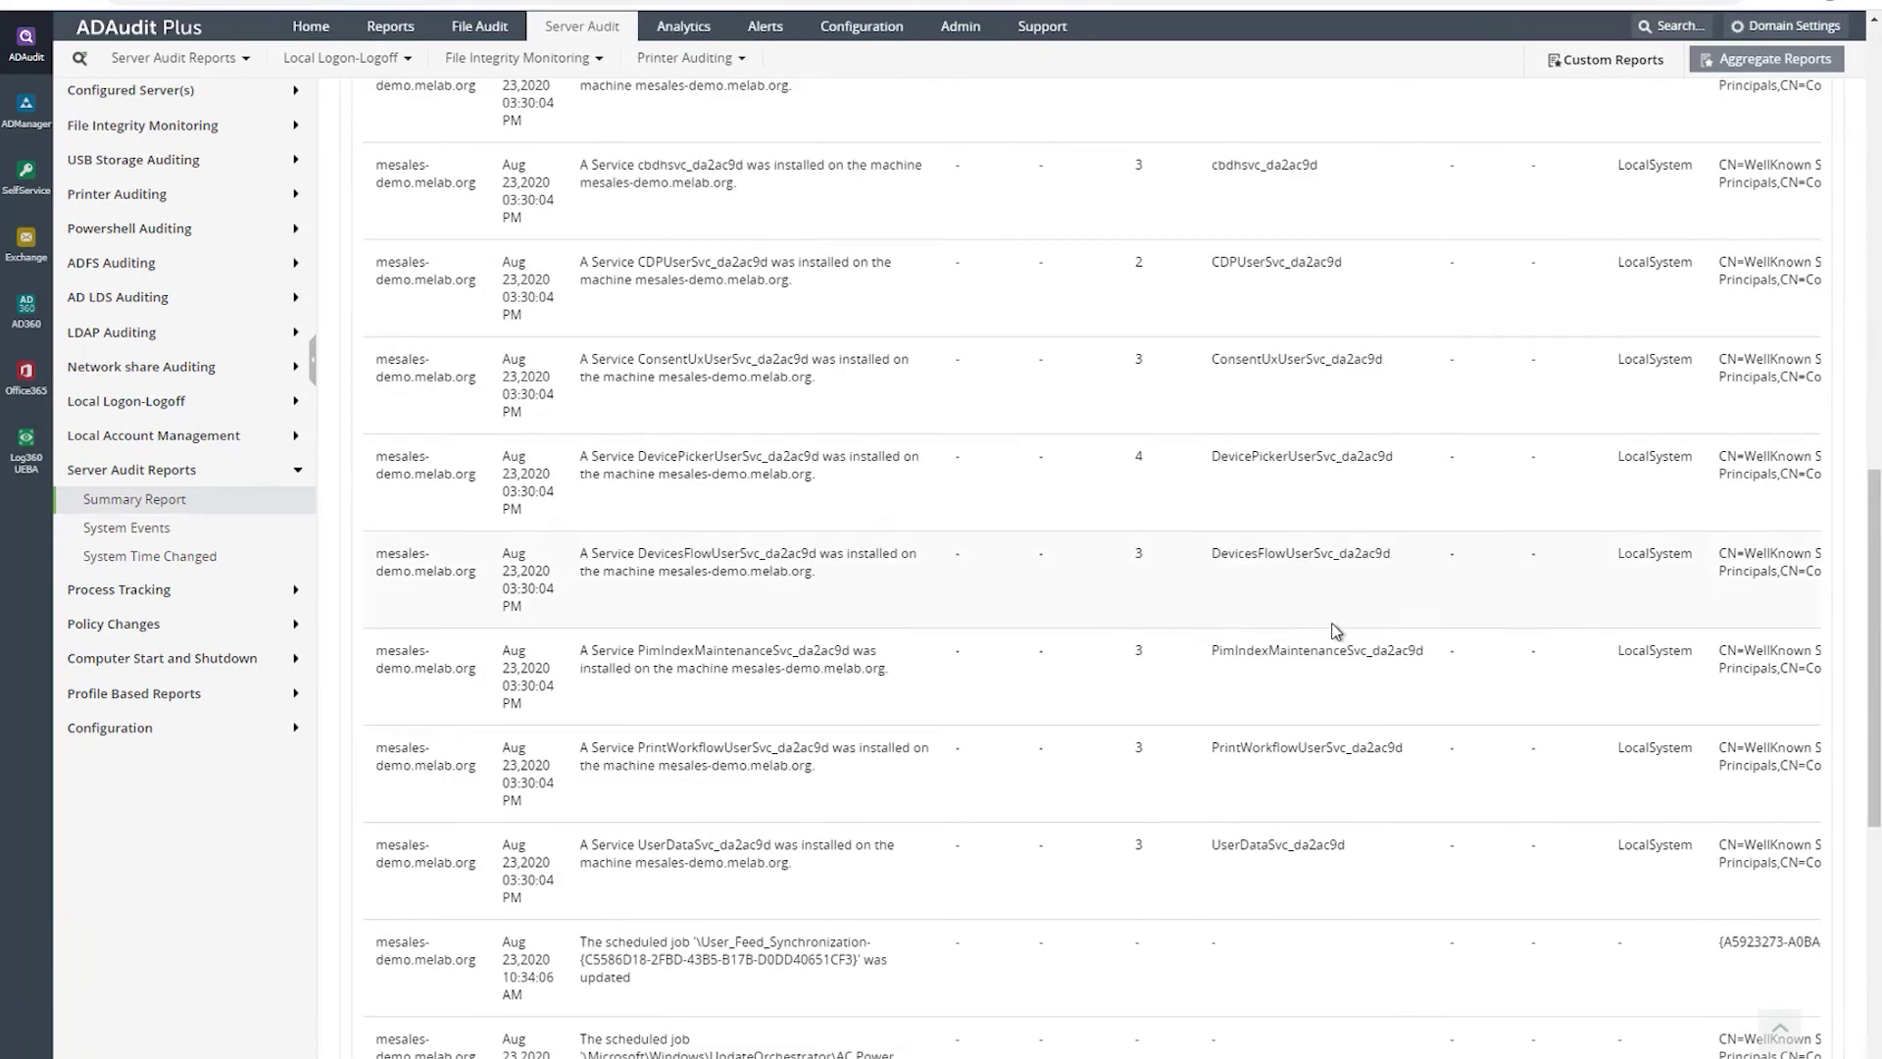
{"action": "scroll", "coordinate": [1336, 627], "scroll_direction": "up", "scroll_amount": 10}
{"action": "scroll", "coordinate": [1336, 623], "scroll_direction": "up", "scroll_amount": 2}
{"action": "scroll", "coordinate": [1336, 623], "scroll_direction": "down", "scroll_amount": 9}
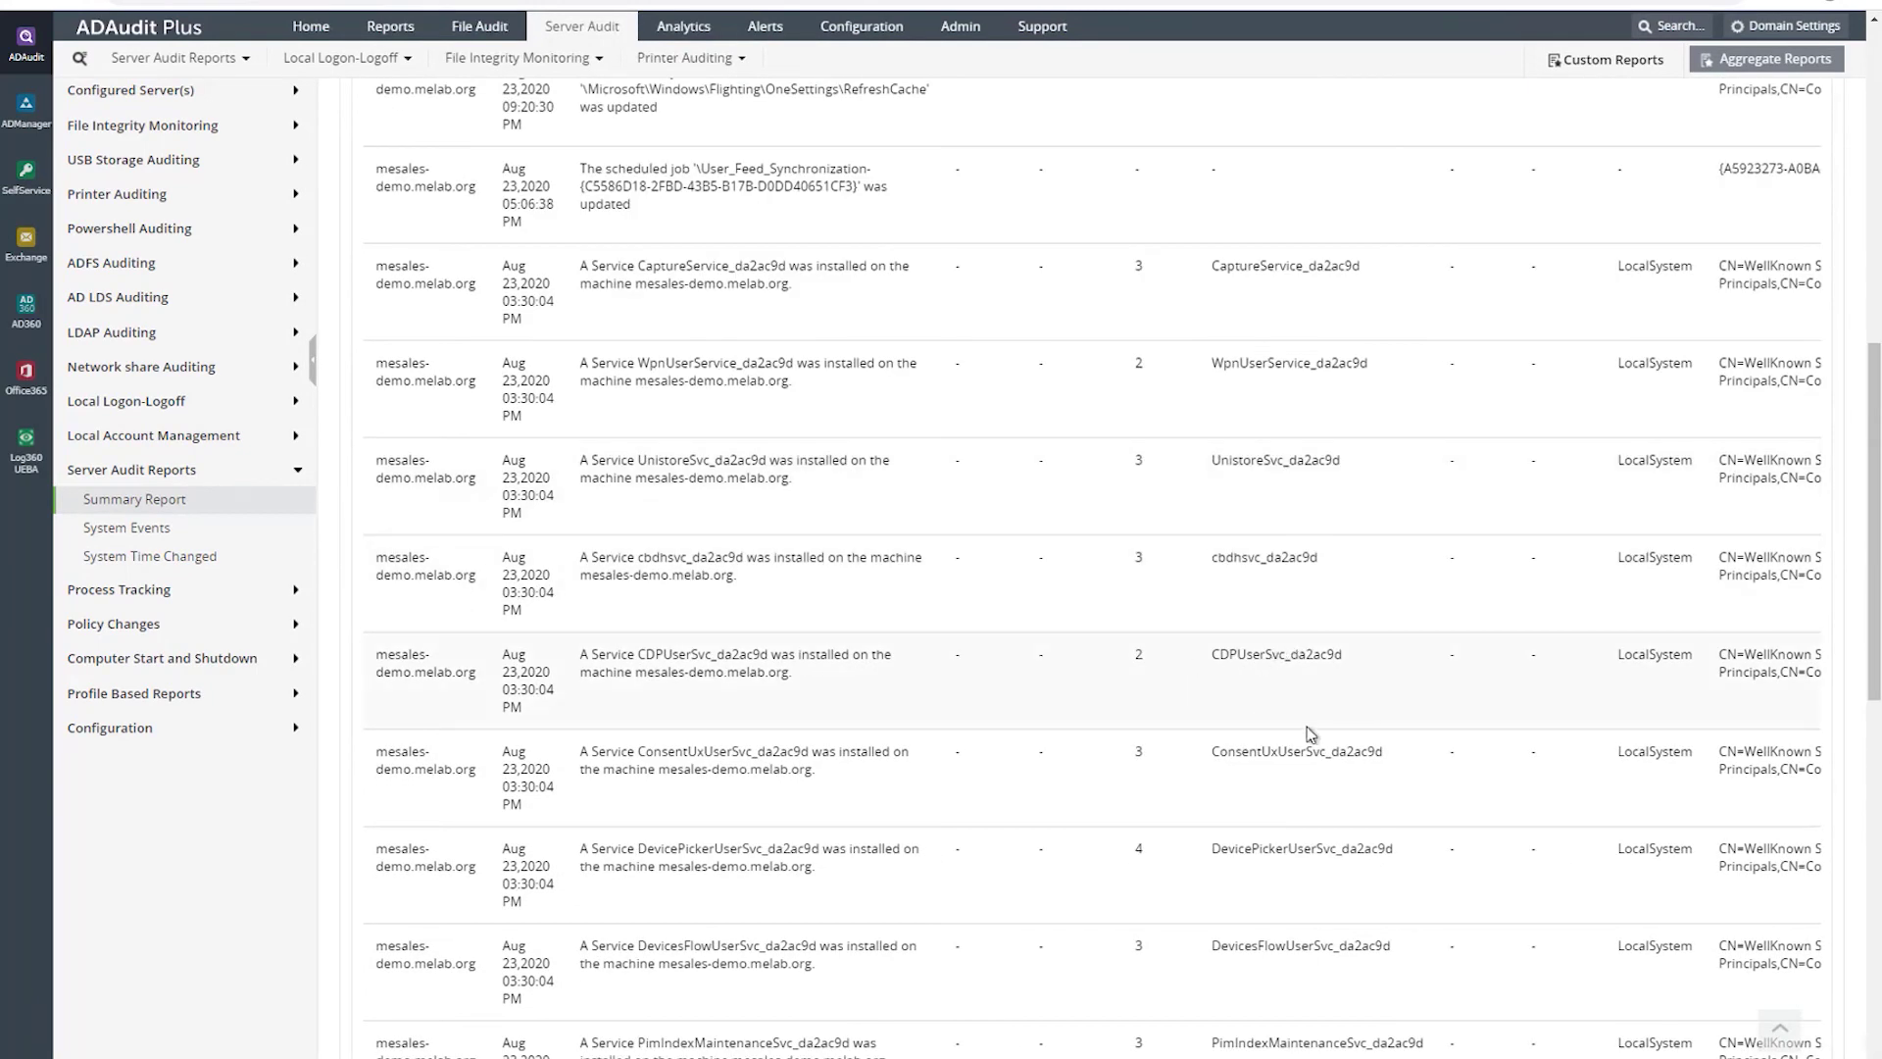
- Expand the process tracking and policy changes report lists, then open File (or) Folder Created (FIM)
{"action": "left_click", "coordinate": [112, 589]}
{"action": "scroll", "coordinate": [157, 735], "scroll_direction": "down", "scroll_amount": 2}
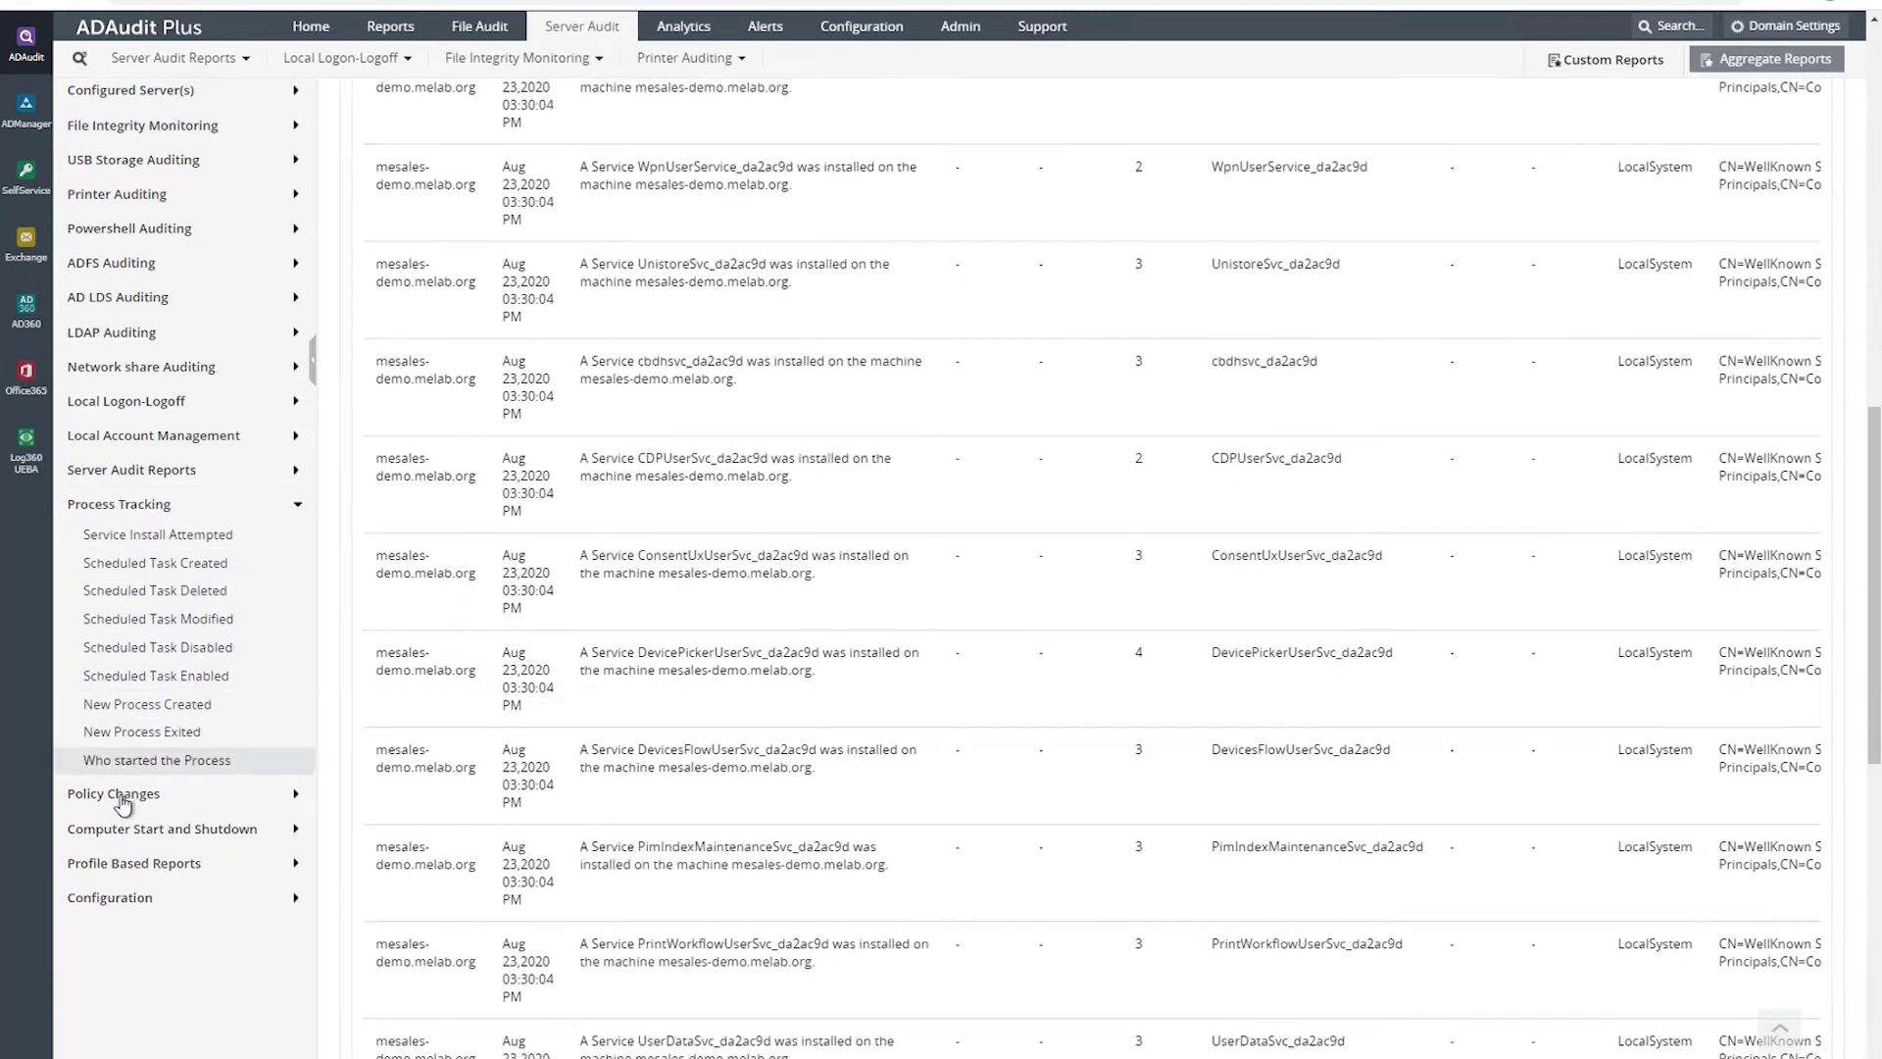
{"action": "left_click", "coordinate": [127, 804]}
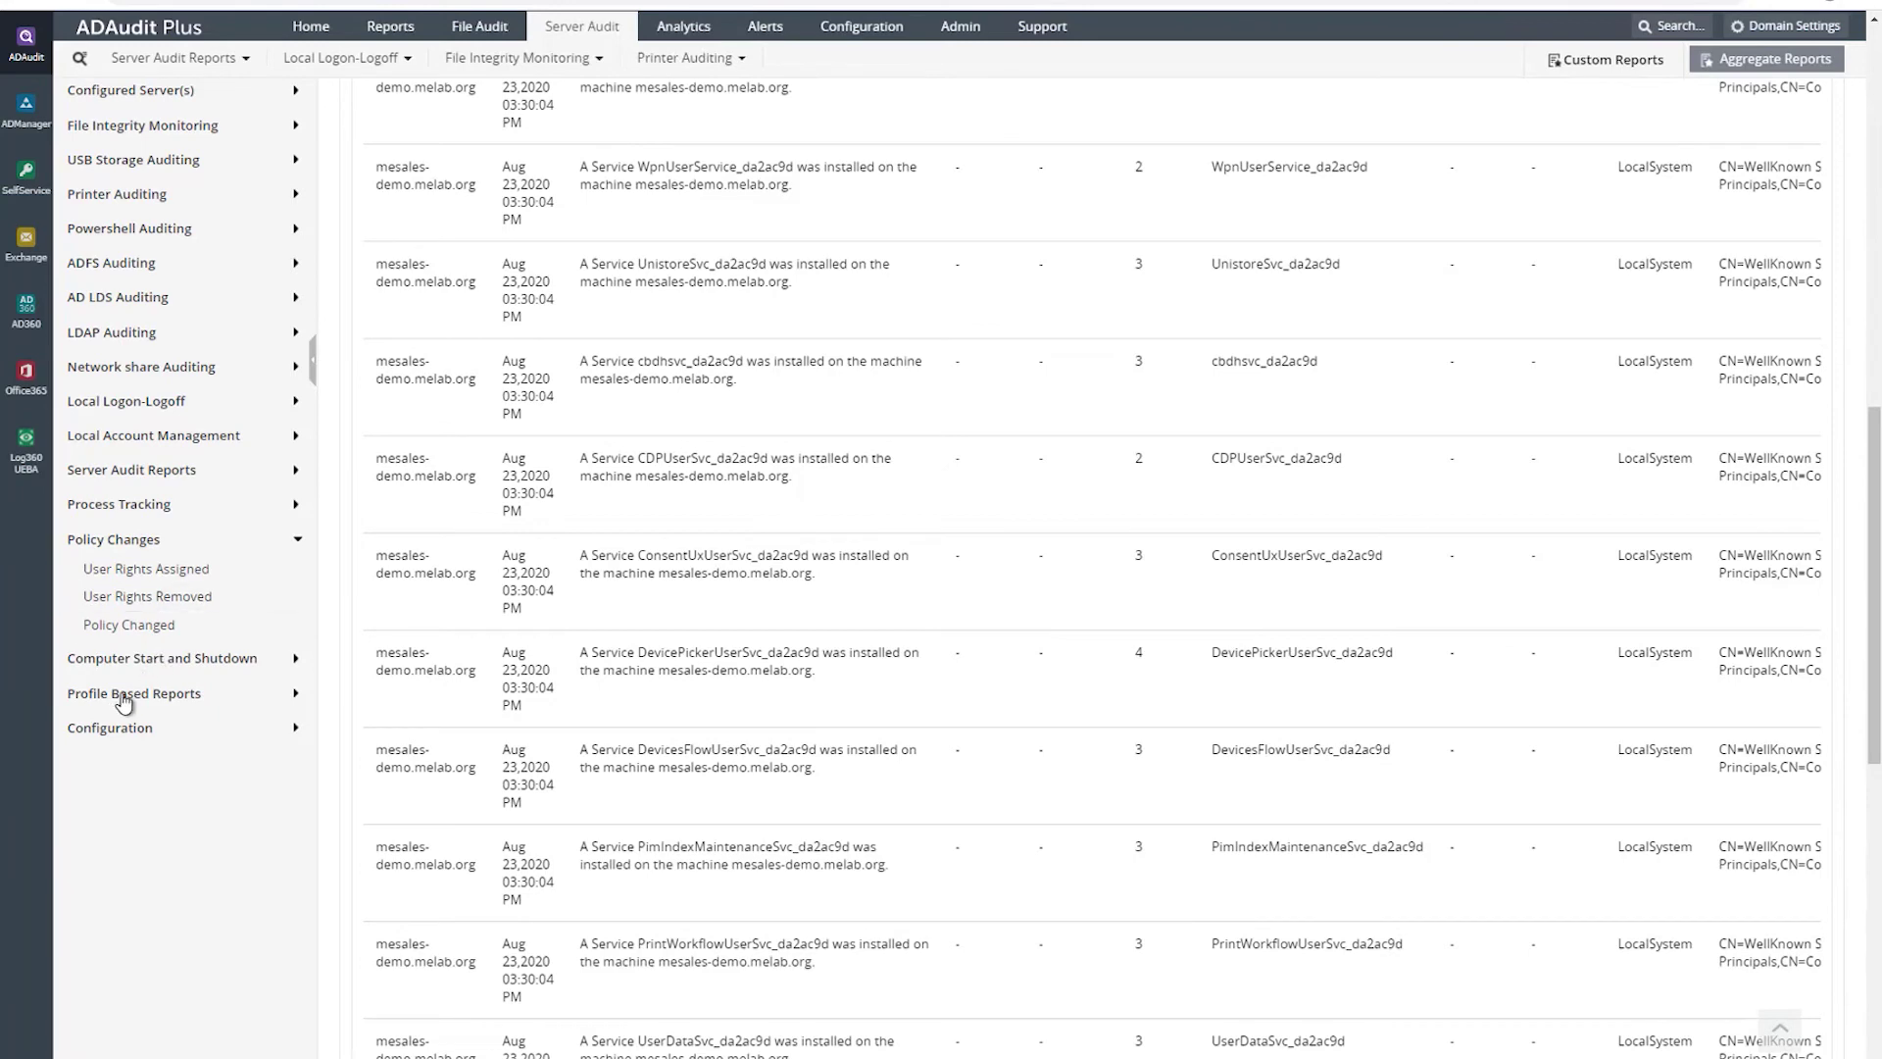
{"action": "scroll", "coordinate": [179, 603], "scroll_direction": "up", "scroll_amount": 4}
{"action": "scroll", "coordinate": [179, 603], "scroll_direction": "up", "scroll_amount": 5}
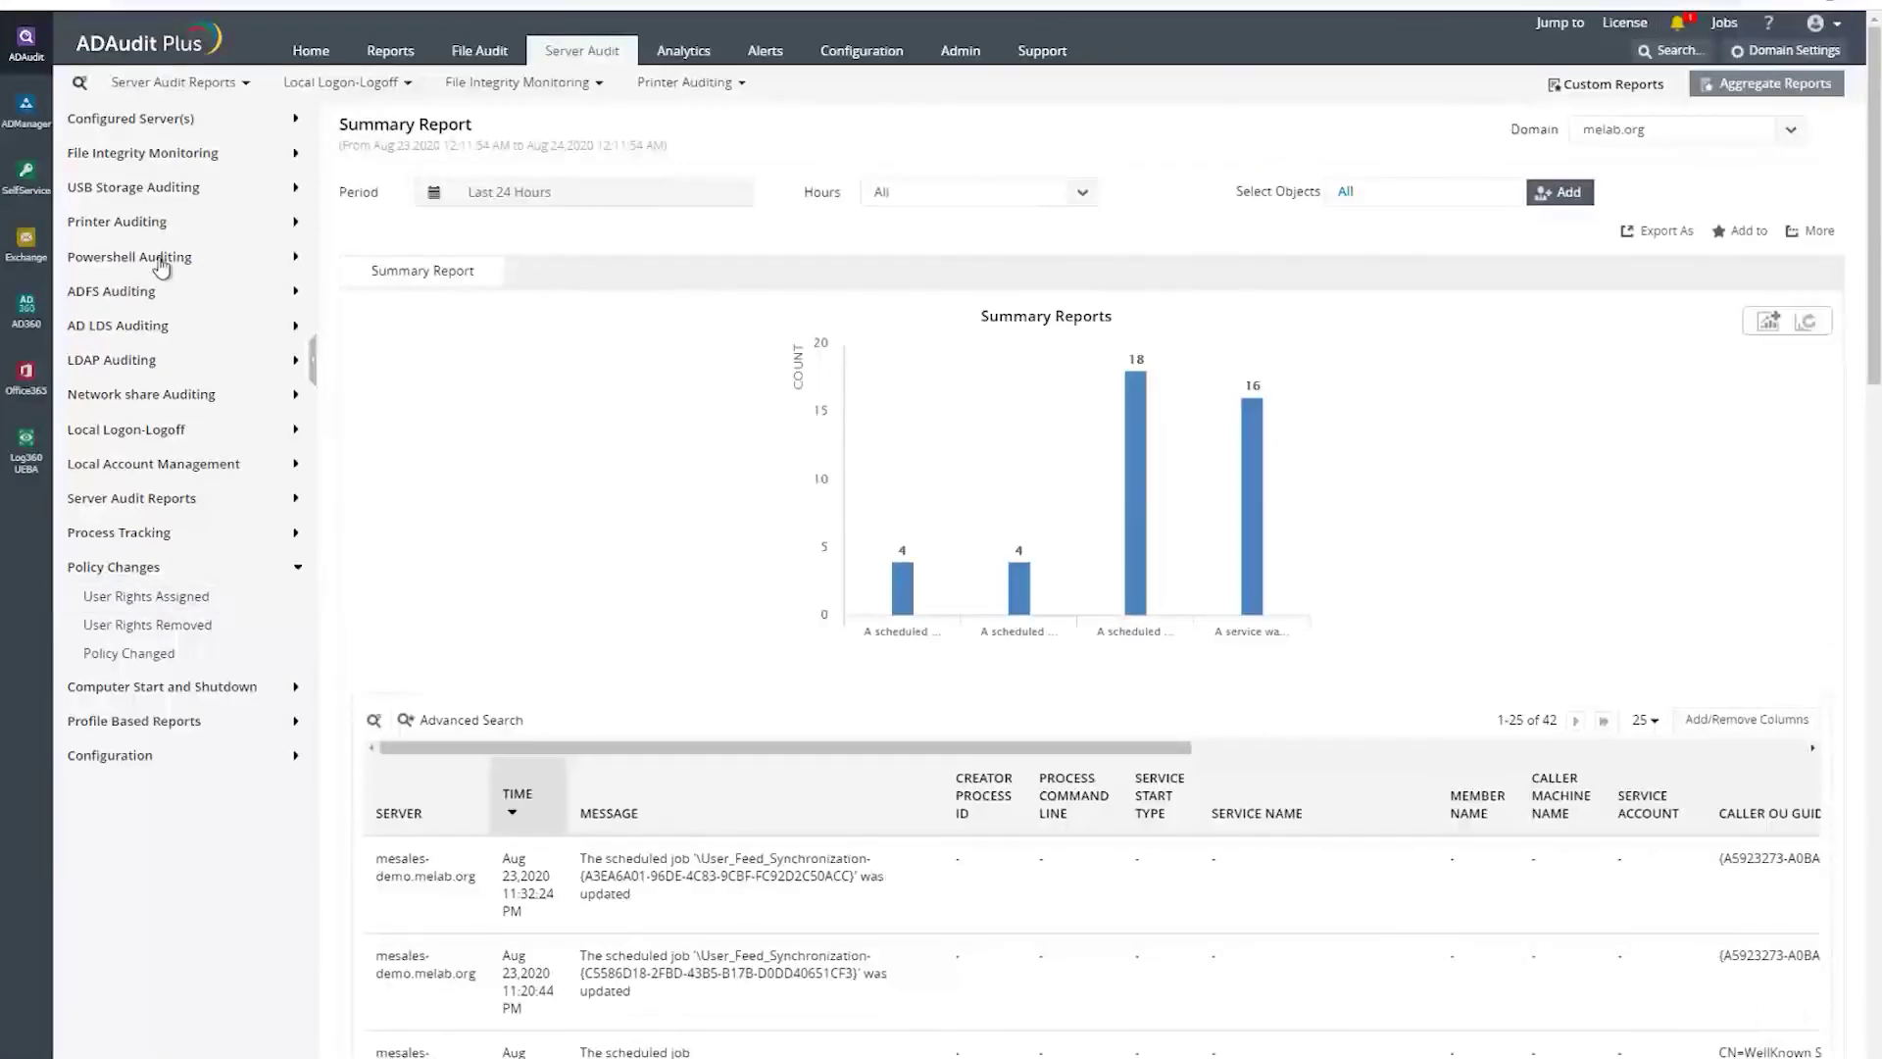
{"action": "left_click", "coordinate": [118, 152]}
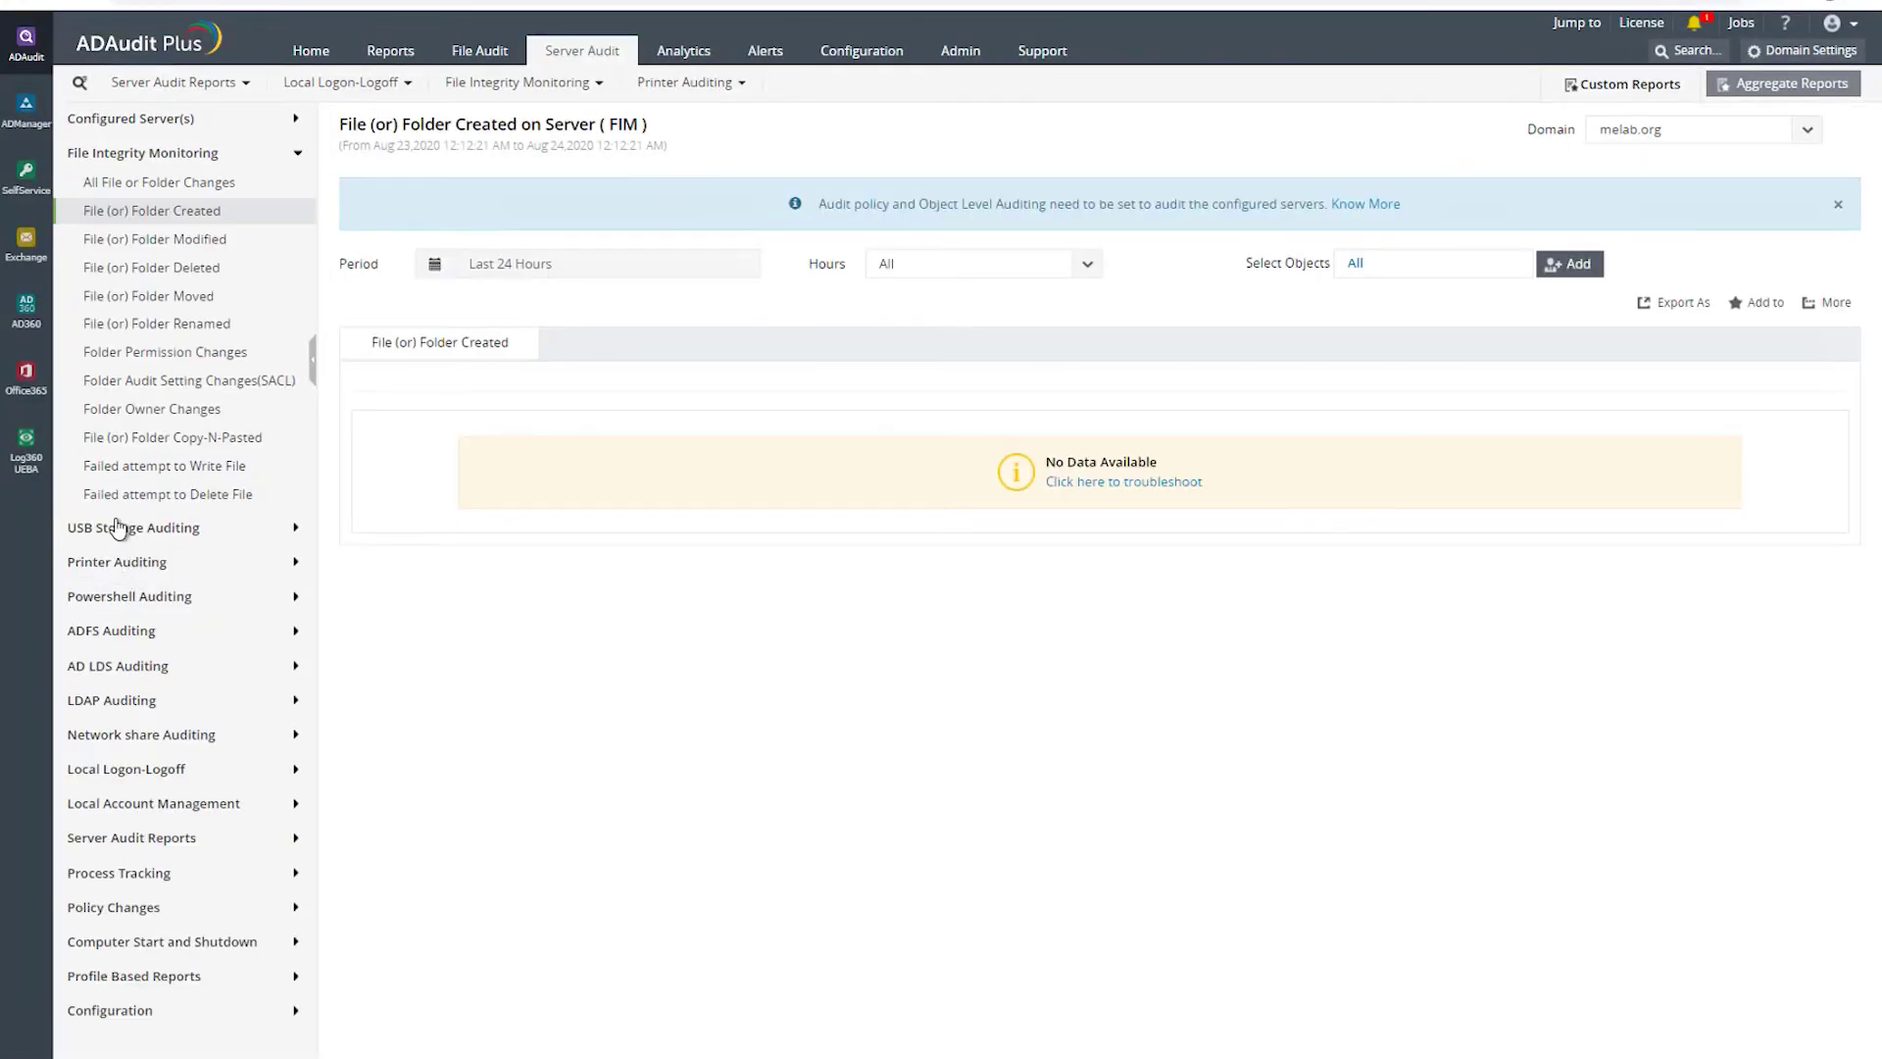
- Browse the USB storage reports: all USB file or folder changes and USB File Read
{"action": "left_click", "coordinate": [118, 527]}
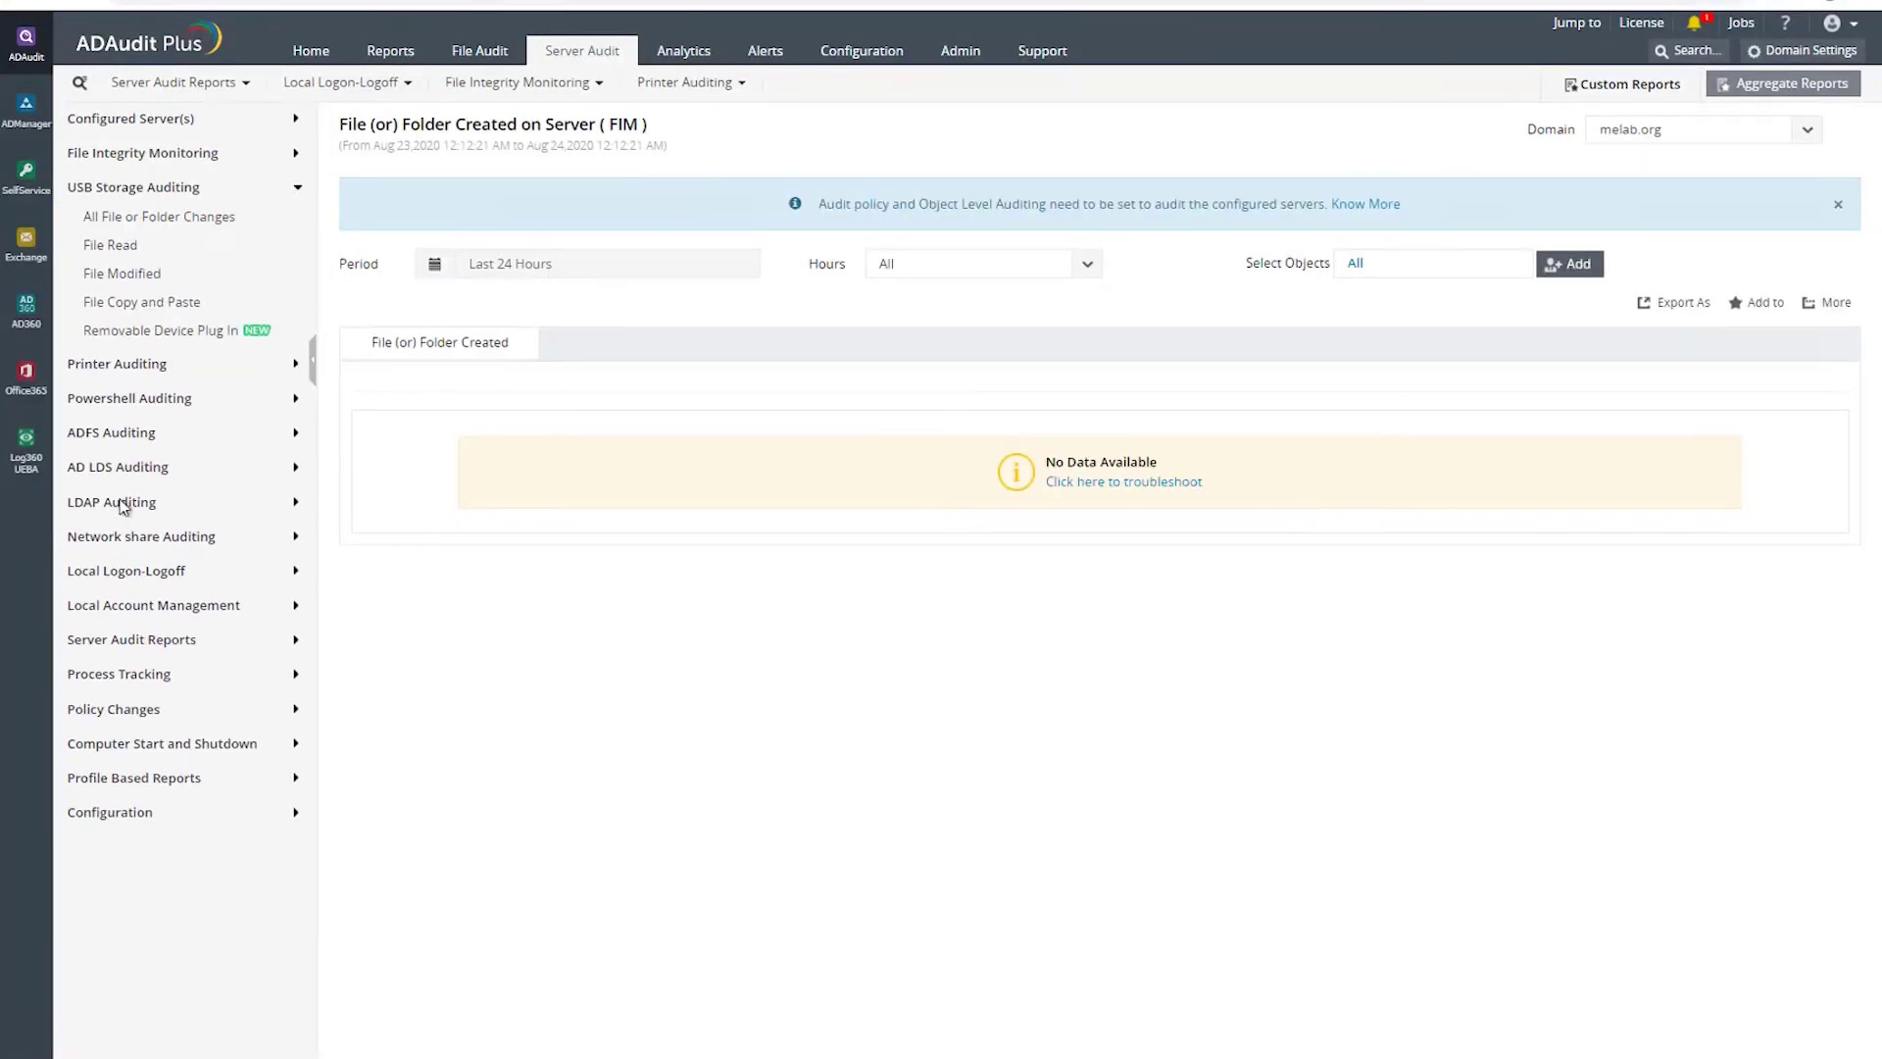
{"action": "left_click", "coordinate": [135, 223]}
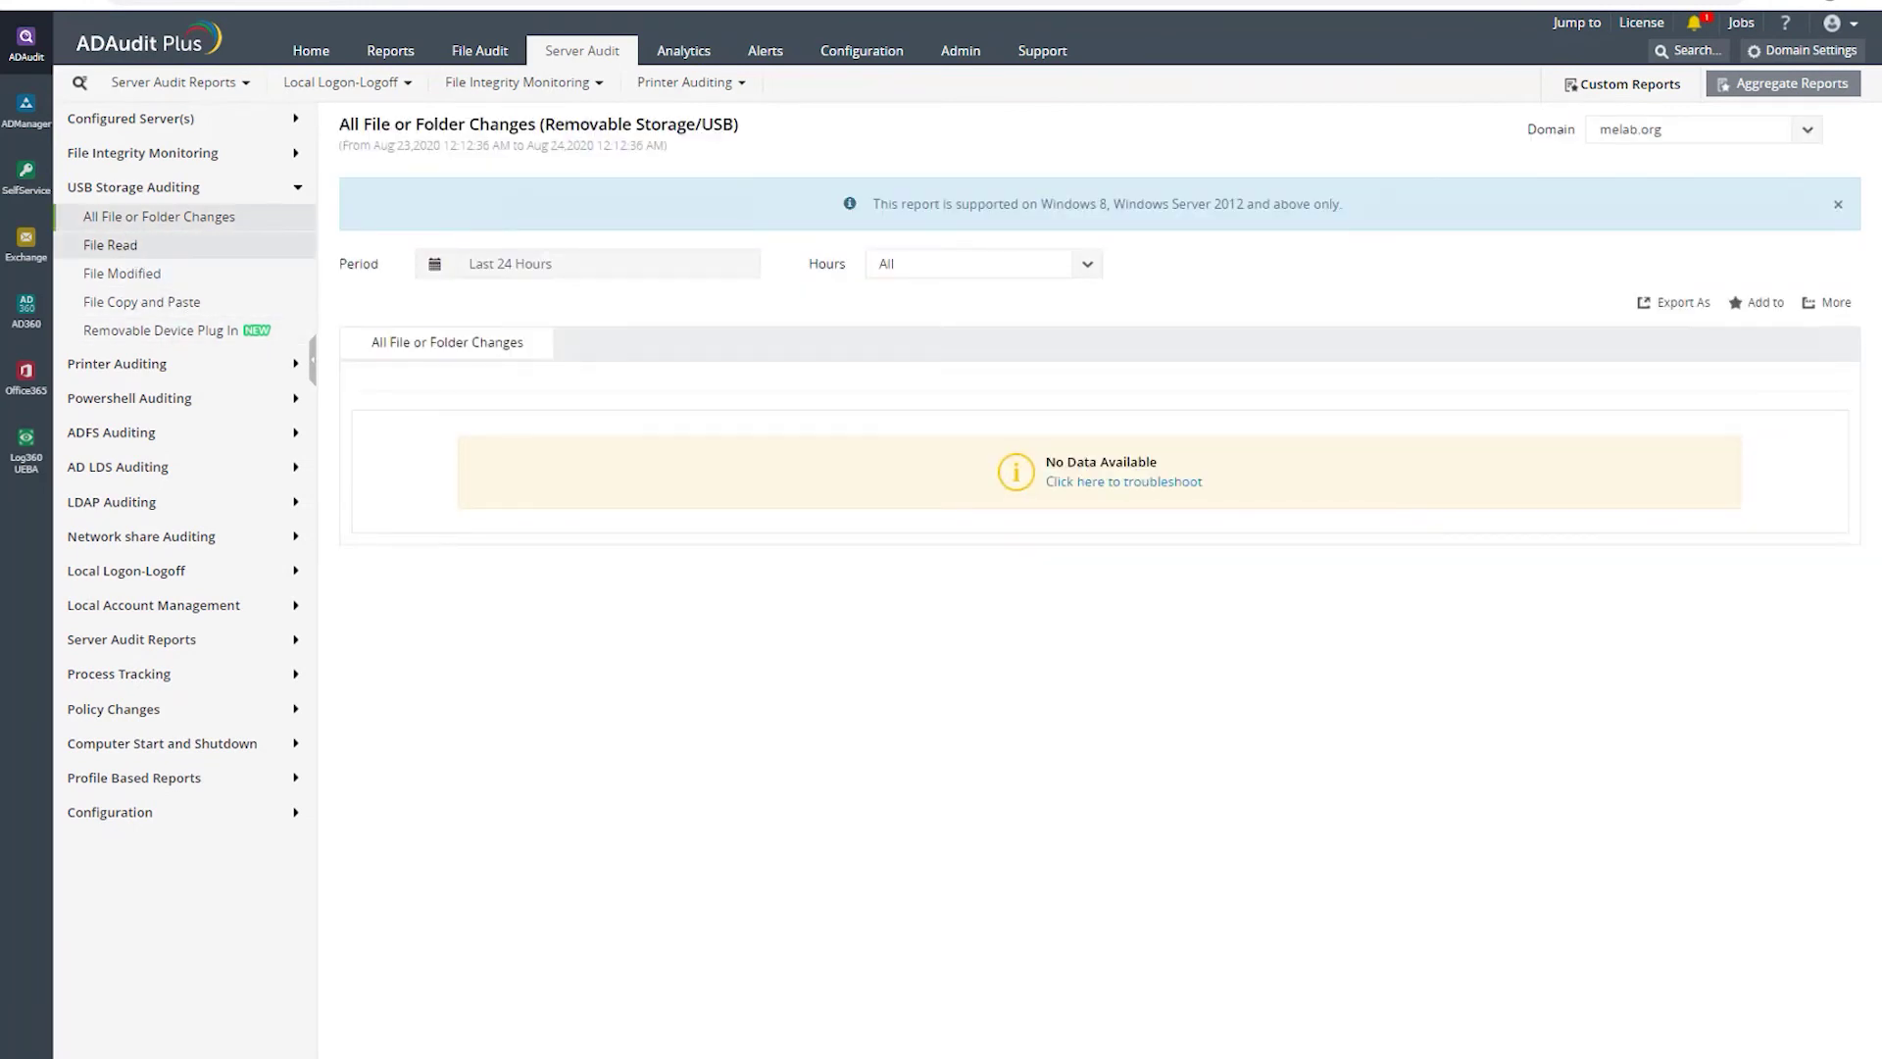
{"action": "left_click", "coordinate": [117, 252]}
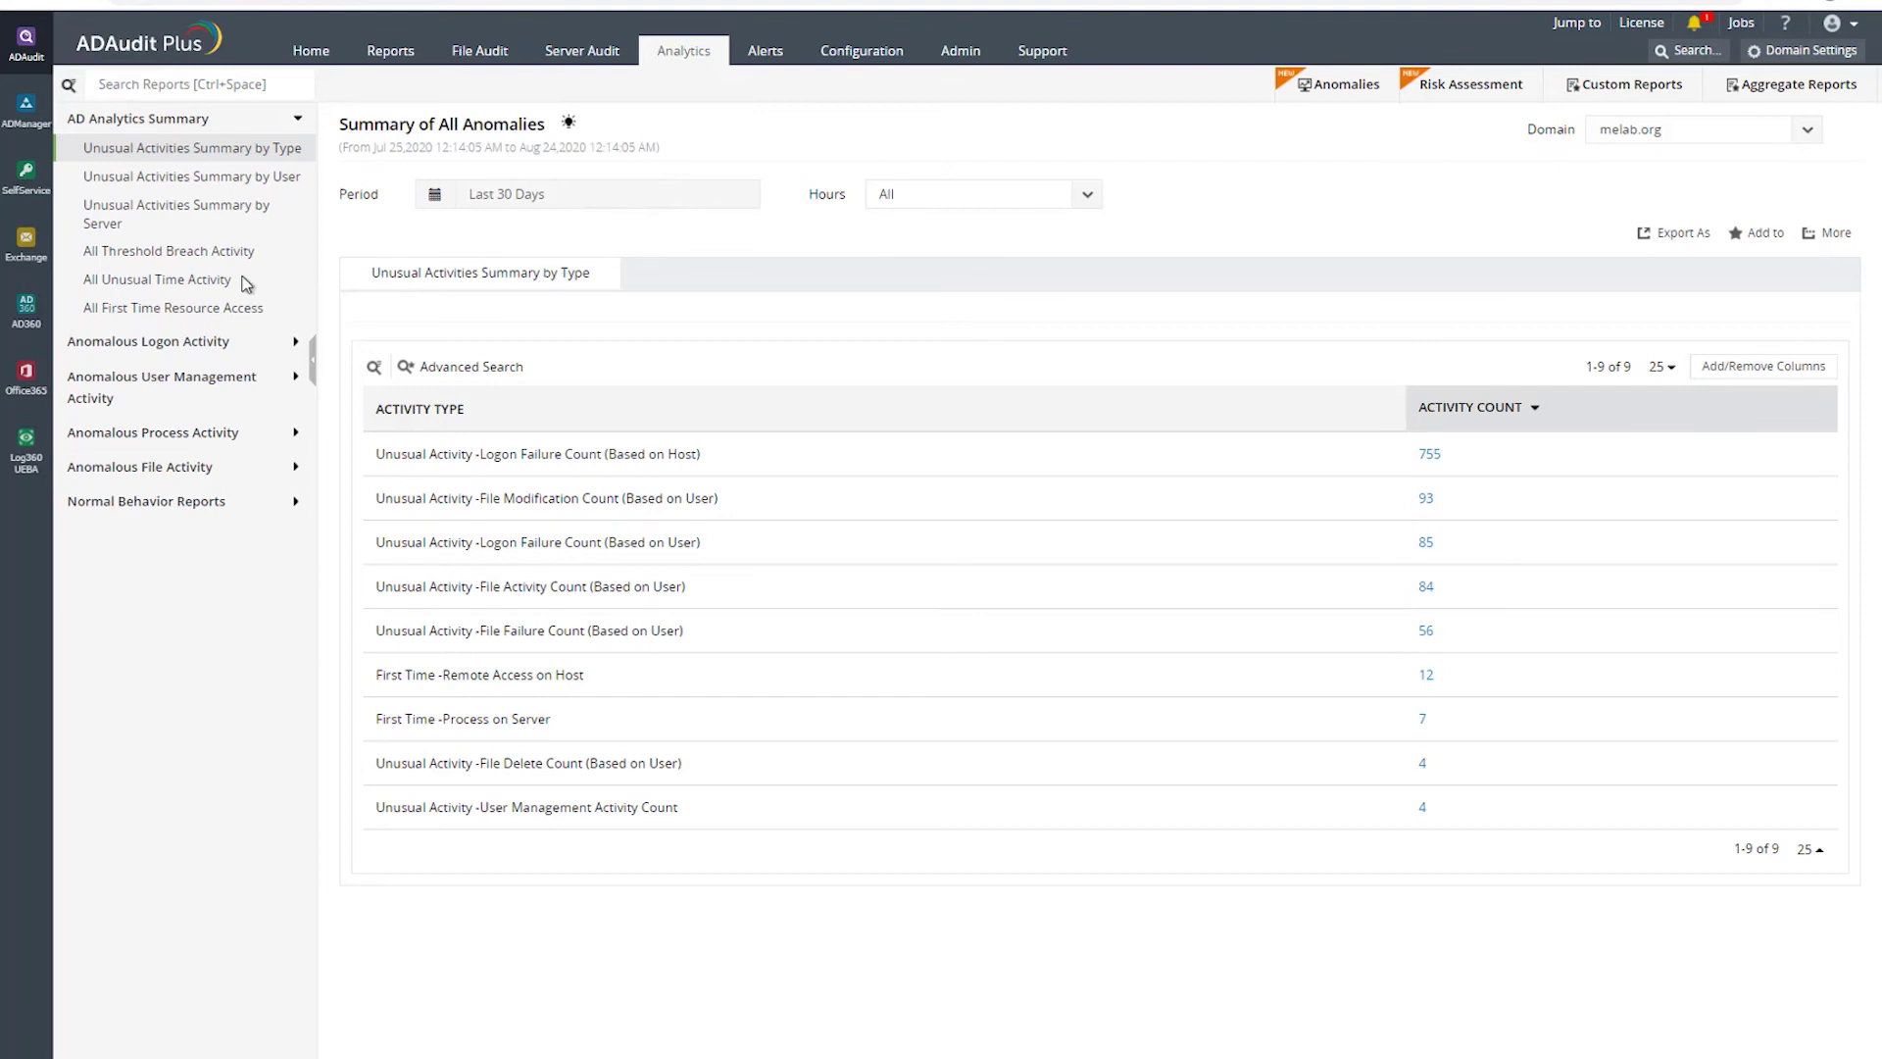
- Open the anomaly summary by type and drill into the 755 host logon failures
{"action": "left_click", "coordinate": [160, 285]}
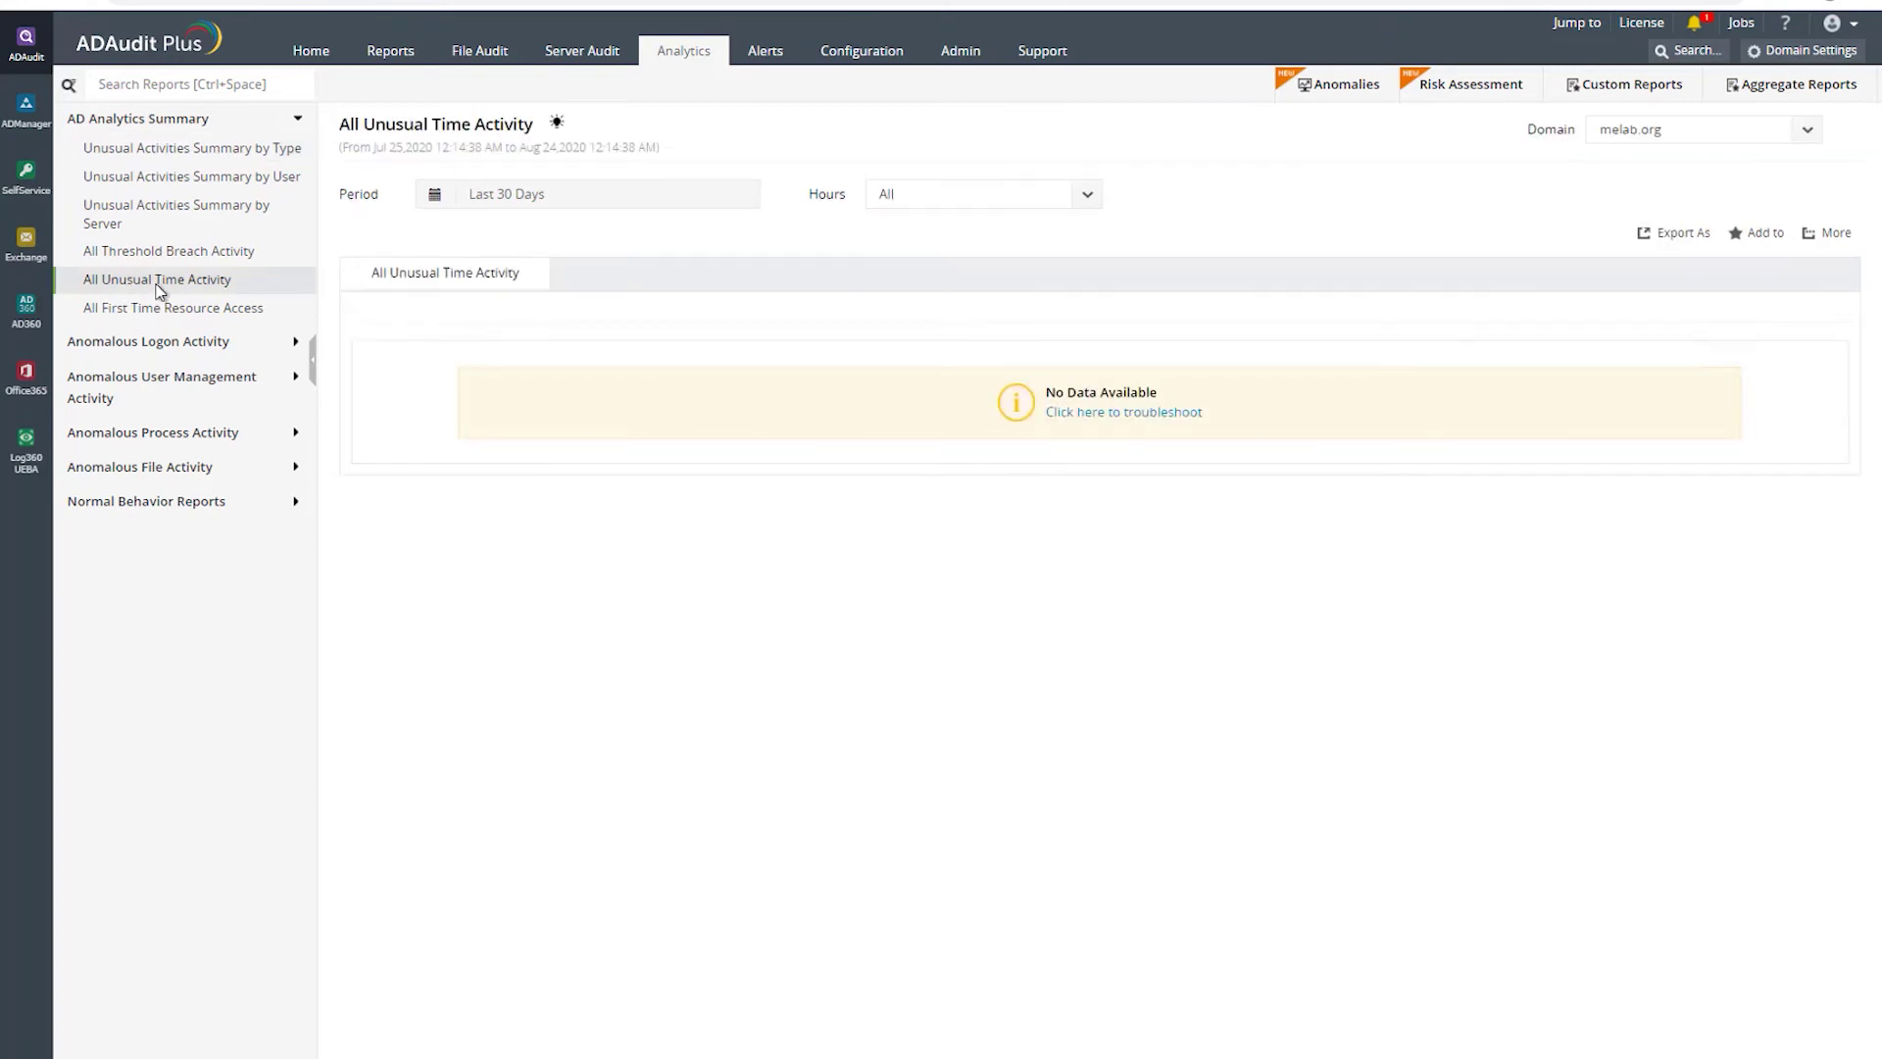
{"action": "left_click", "coordinate": [181, 149]}
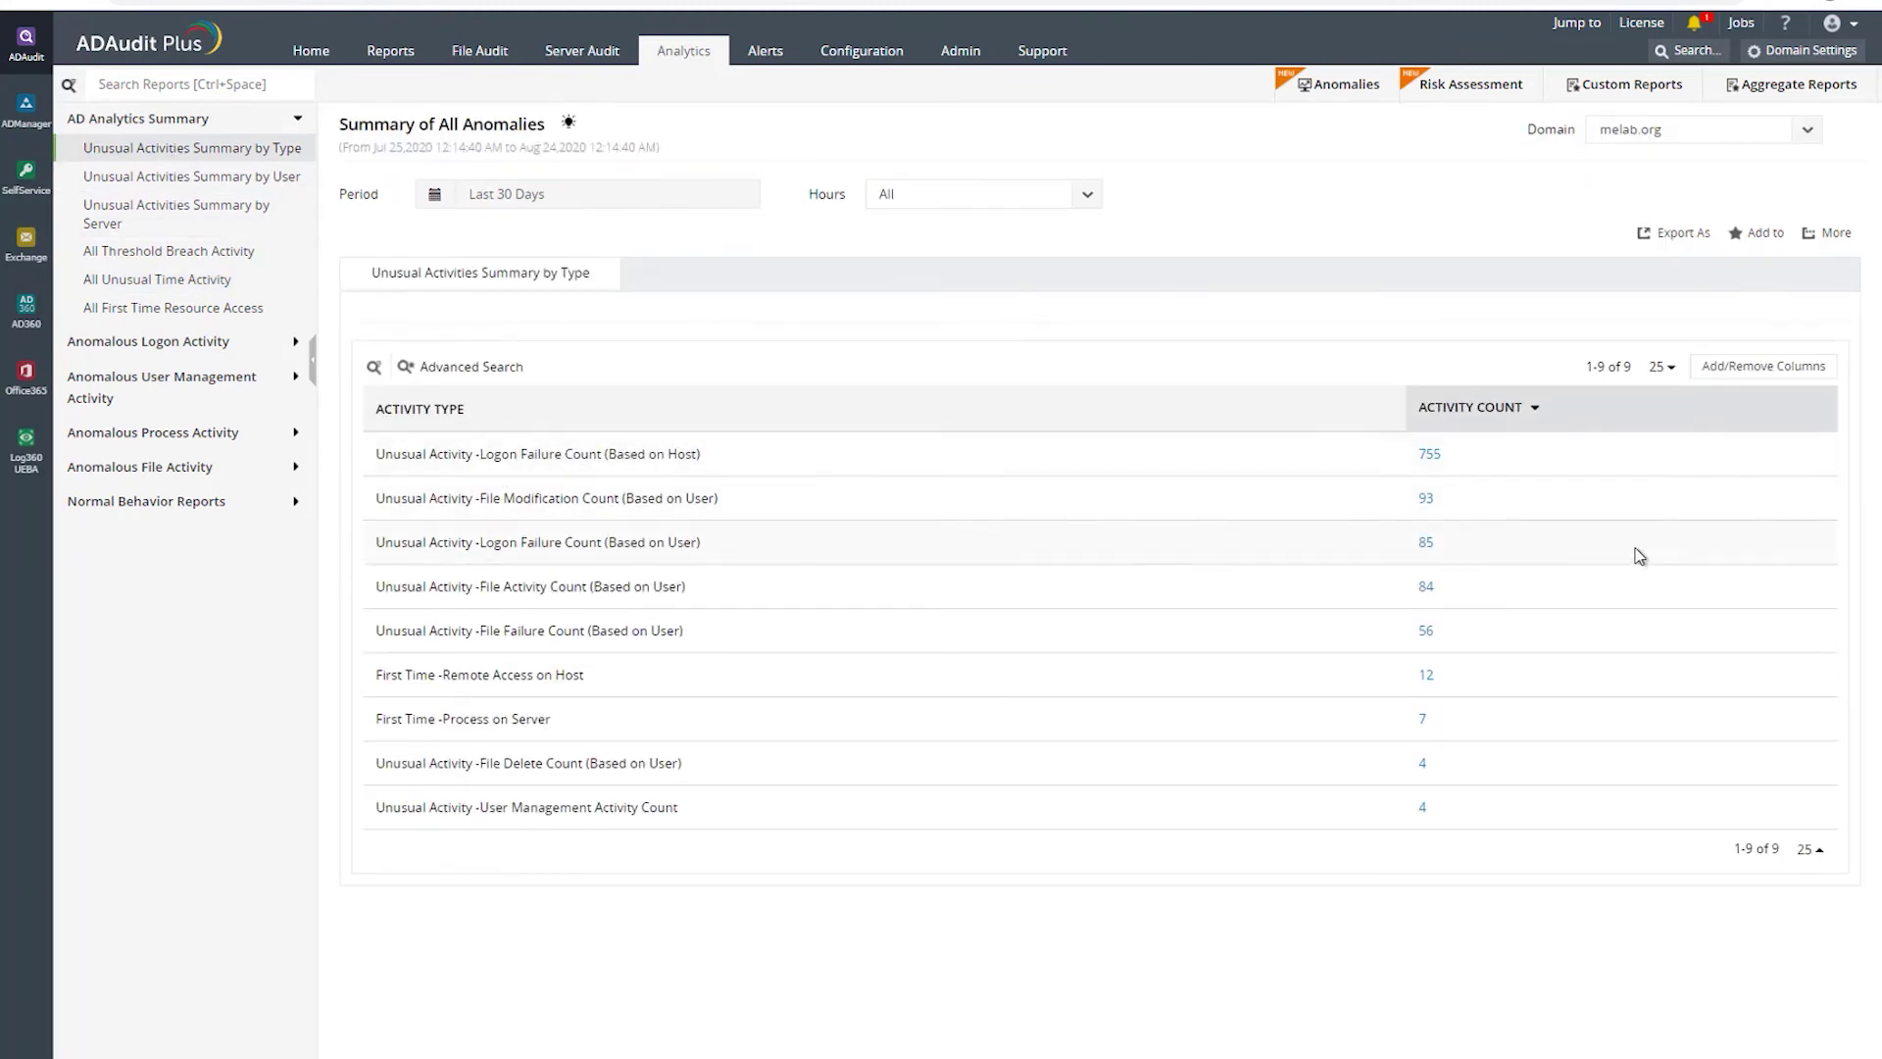
{"action": "left_click", "coordinate": [1426, 455]}
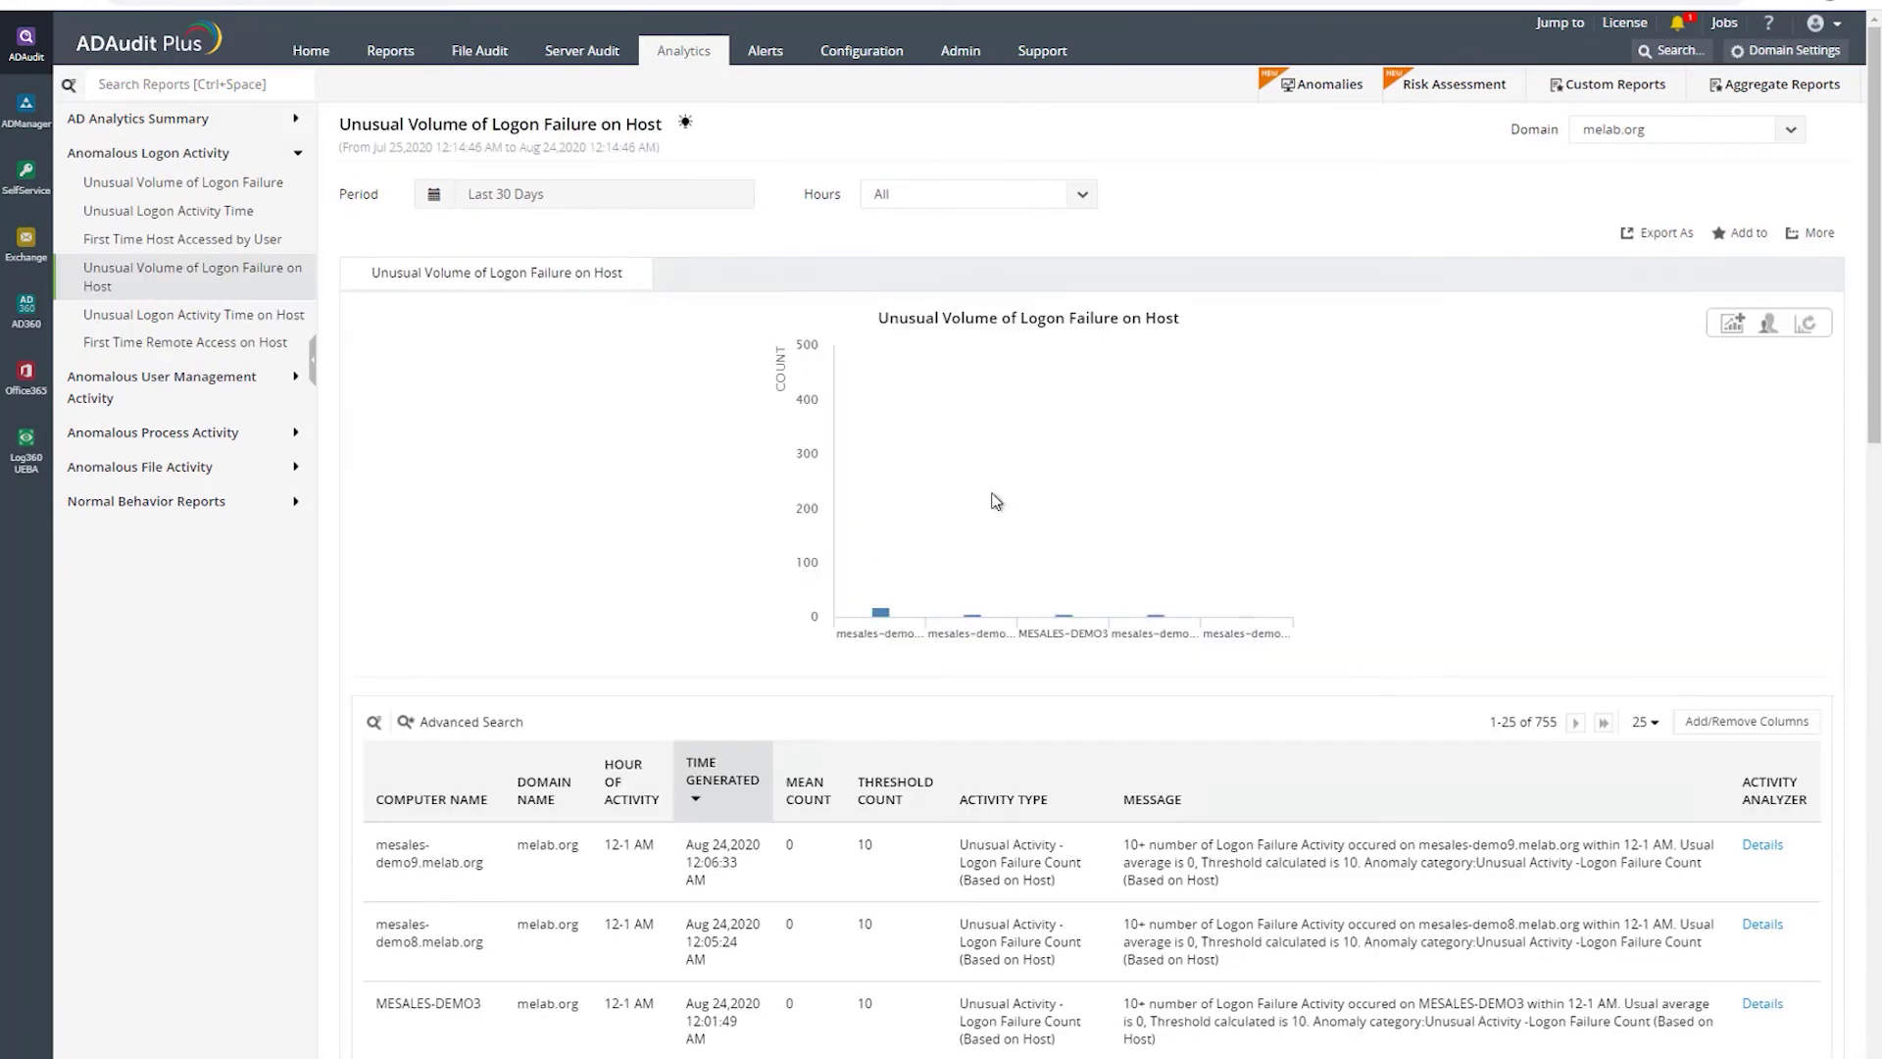
{"action": "mouse_move", "coordinate": [872, 477]}
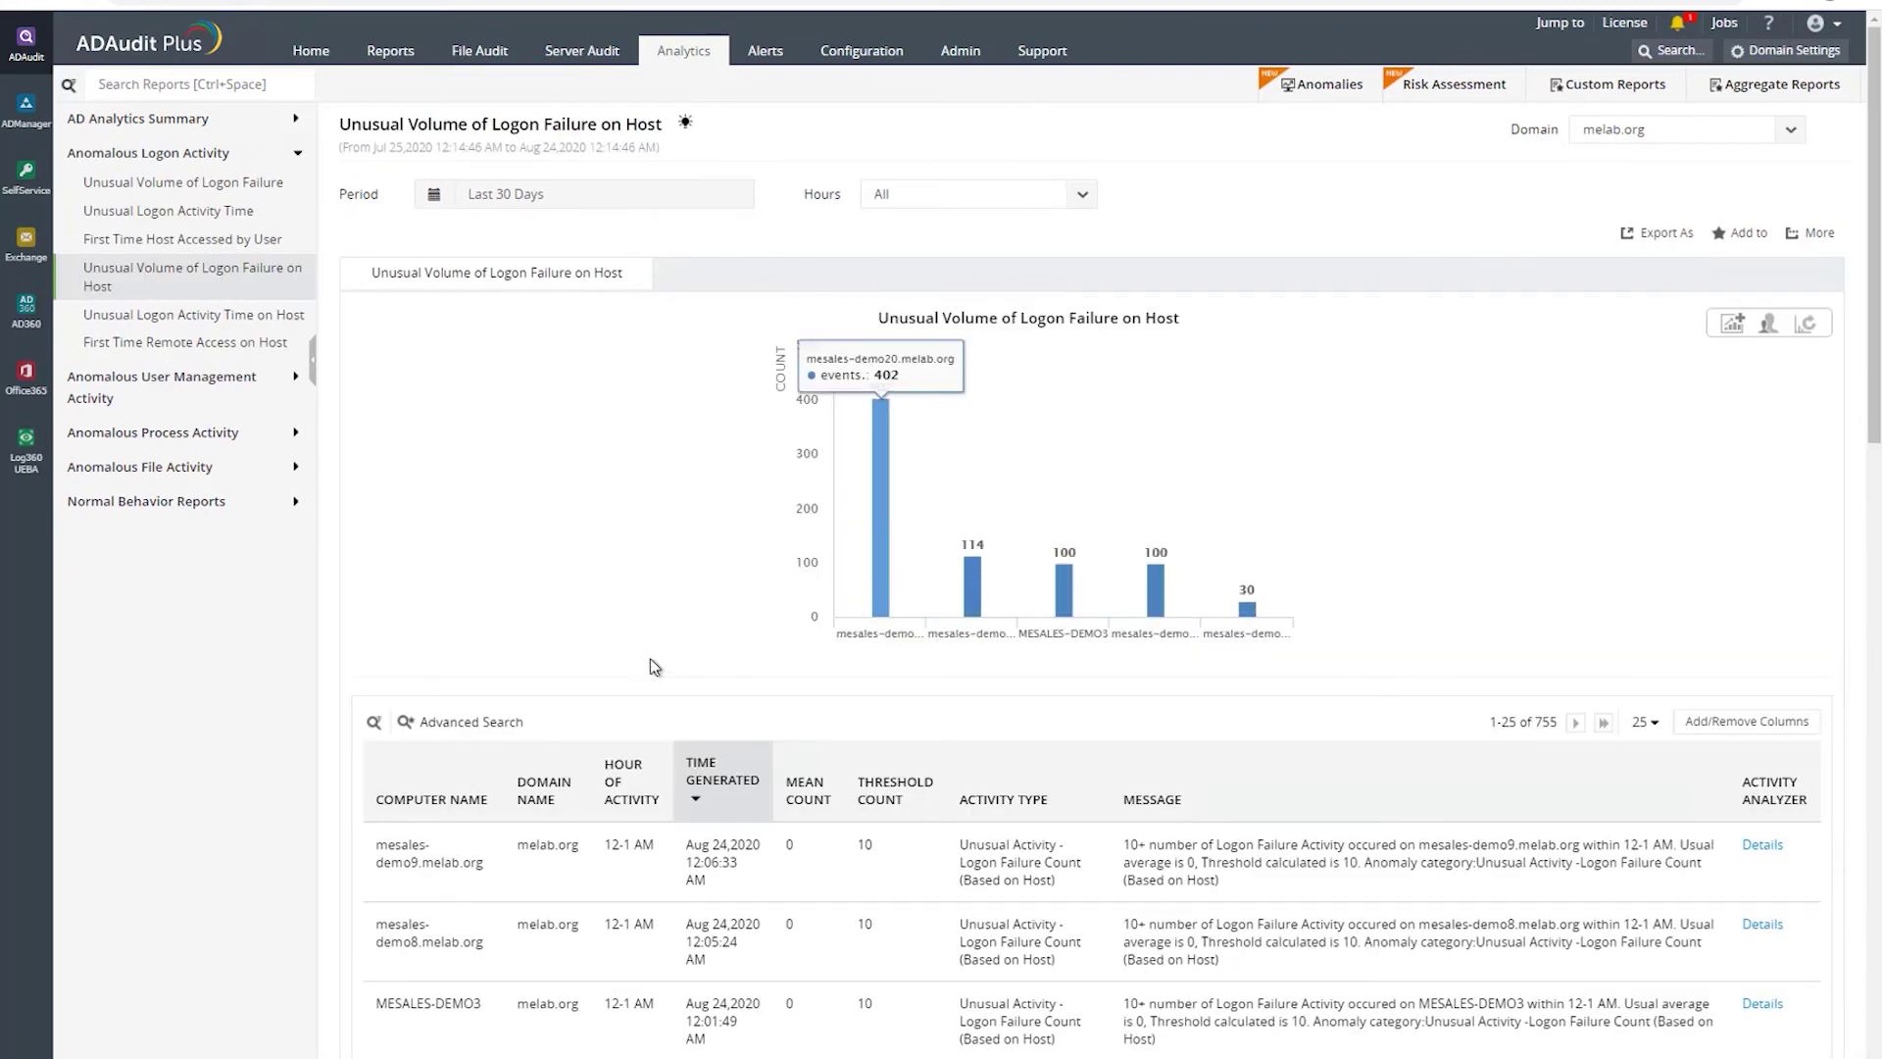
{"action": "scroll", "coordinate": [640, 612], "scroll_direction": "down", "scroll_amount": 3}
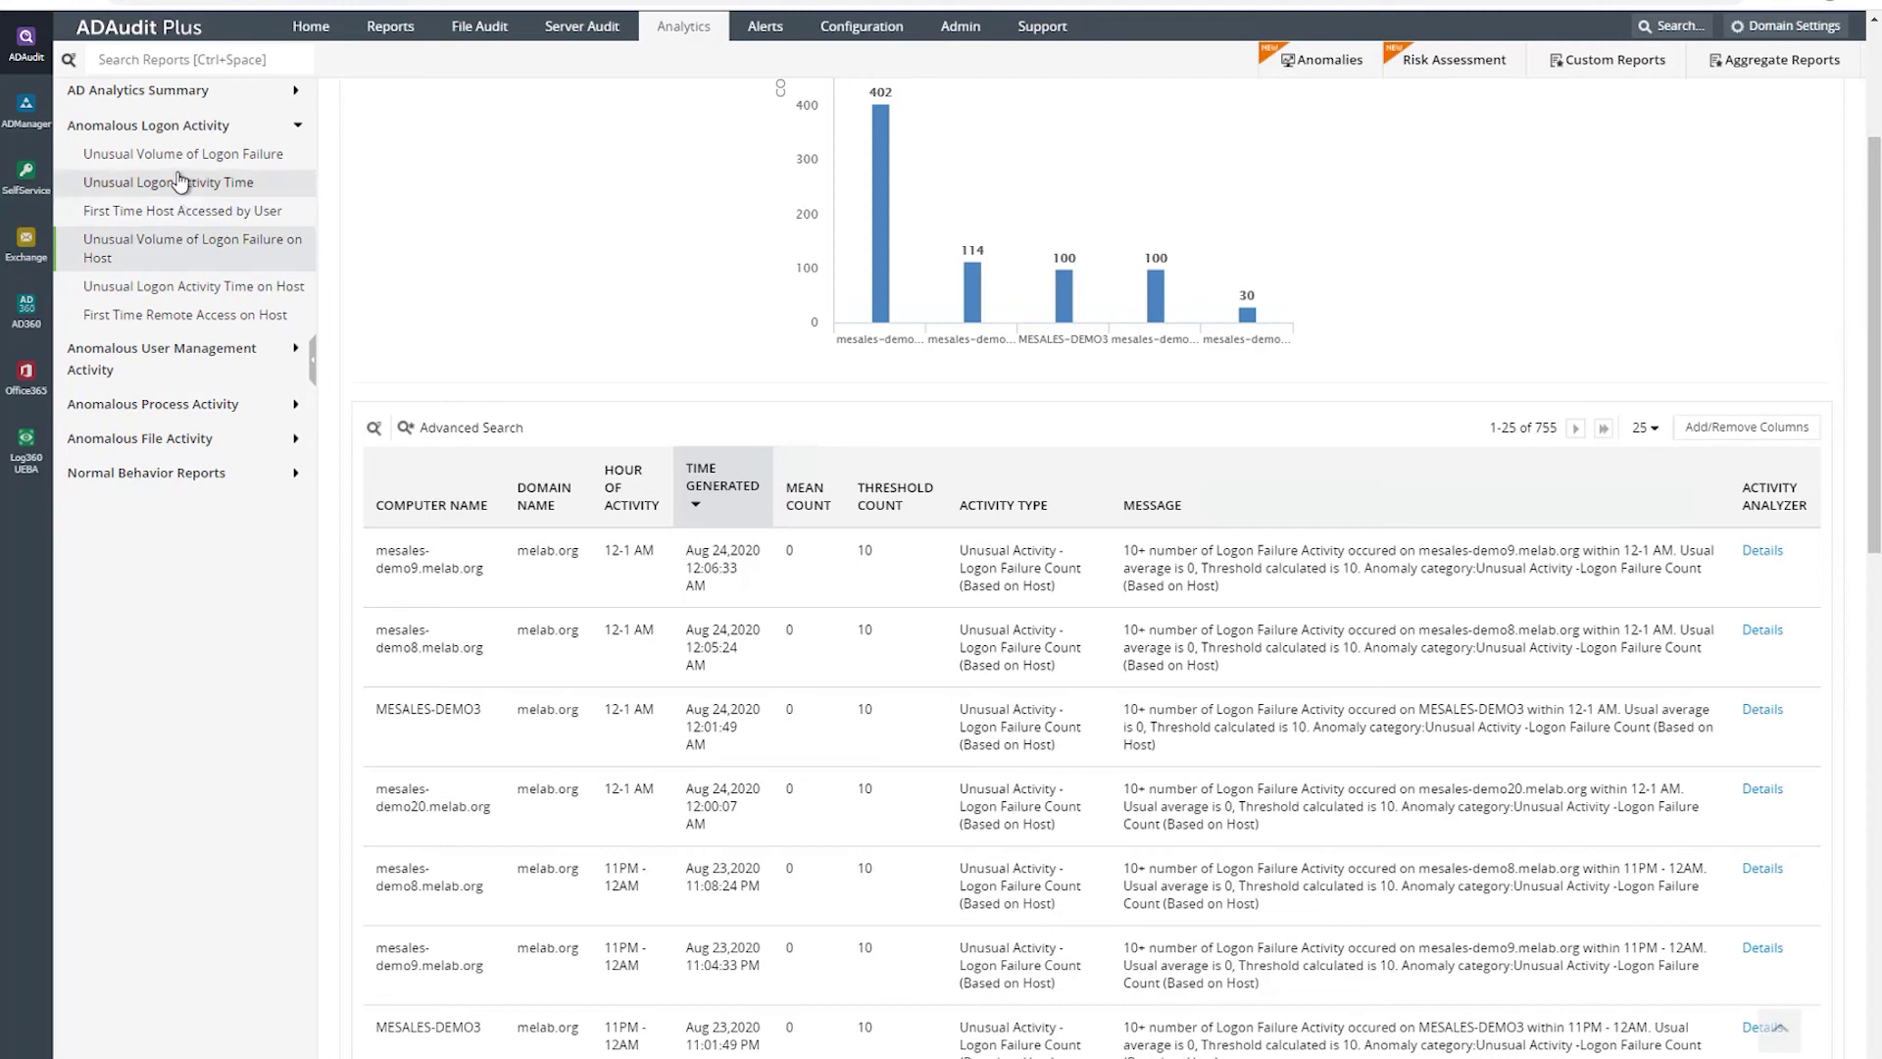
- View the Unusual Volume of User Management Activity report and its top anomaly's event details
{"action": "left_click", "coordinate": [160, 362]}
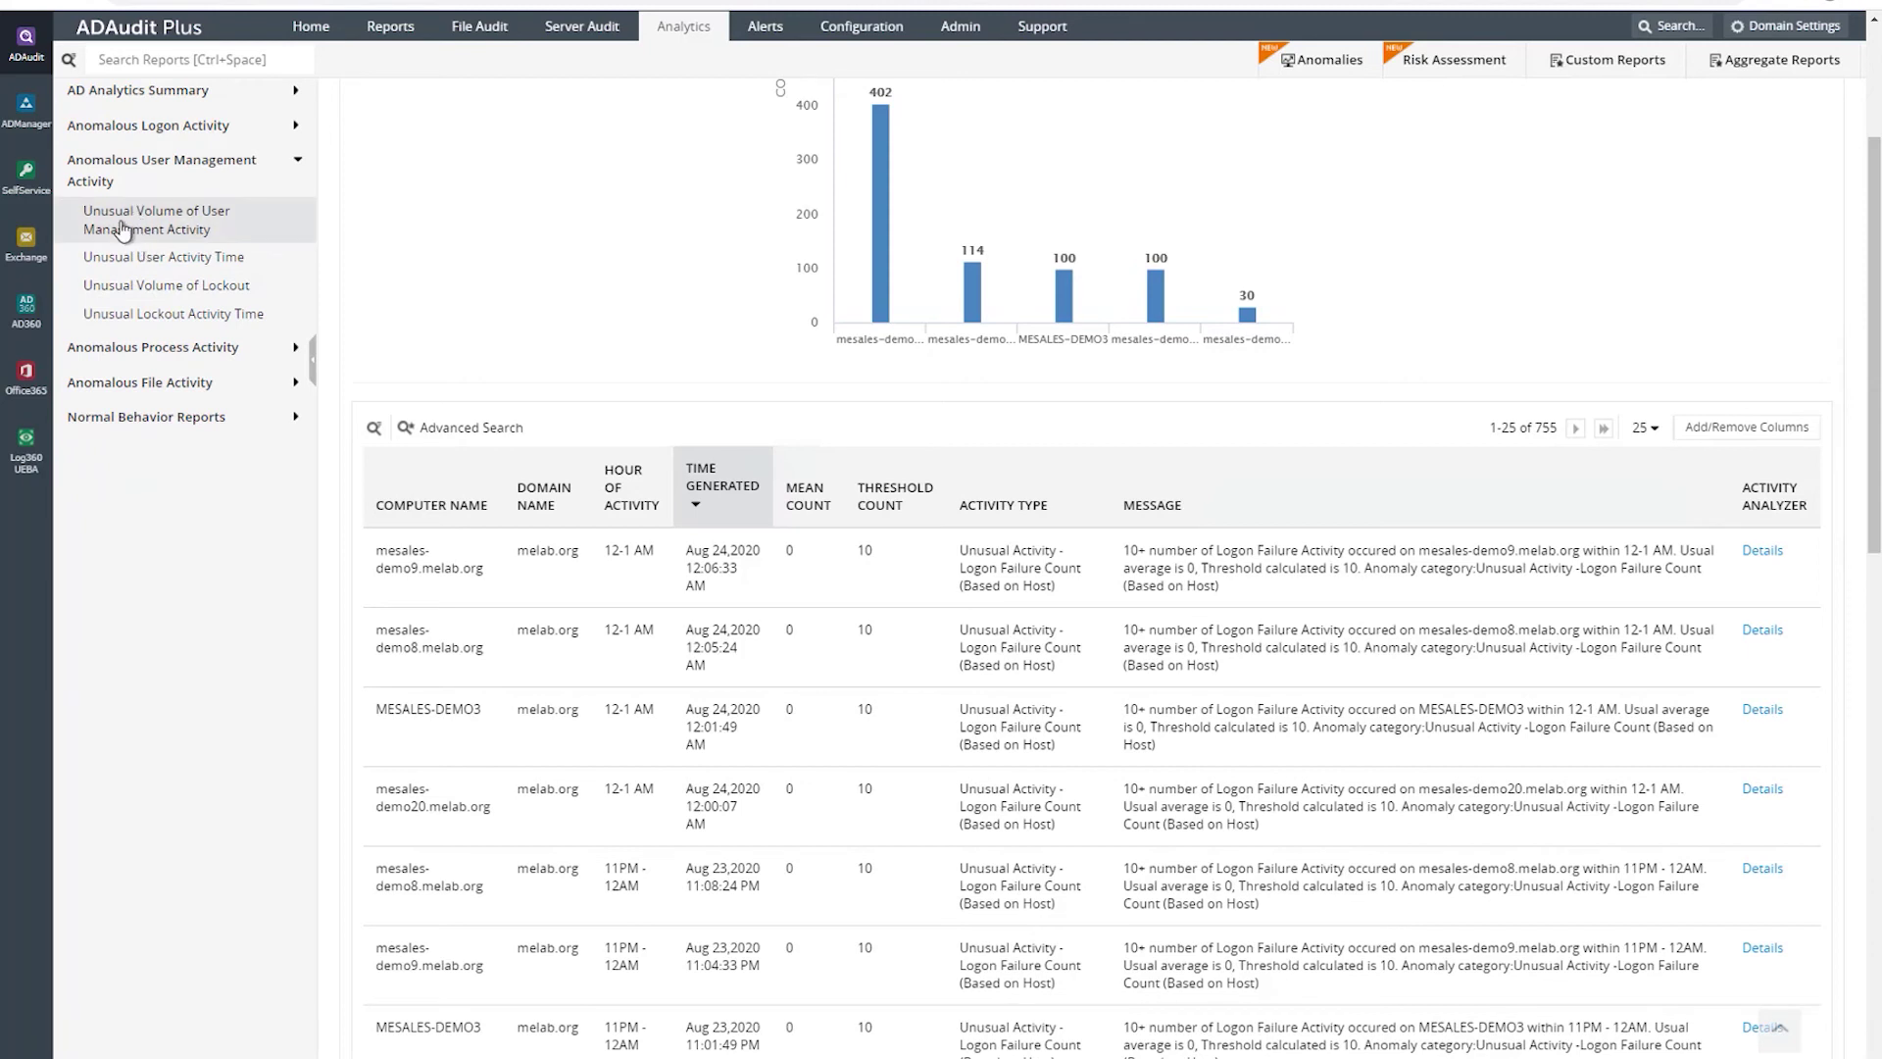
{"action": "left_click", "coordinate": [152, 228]}
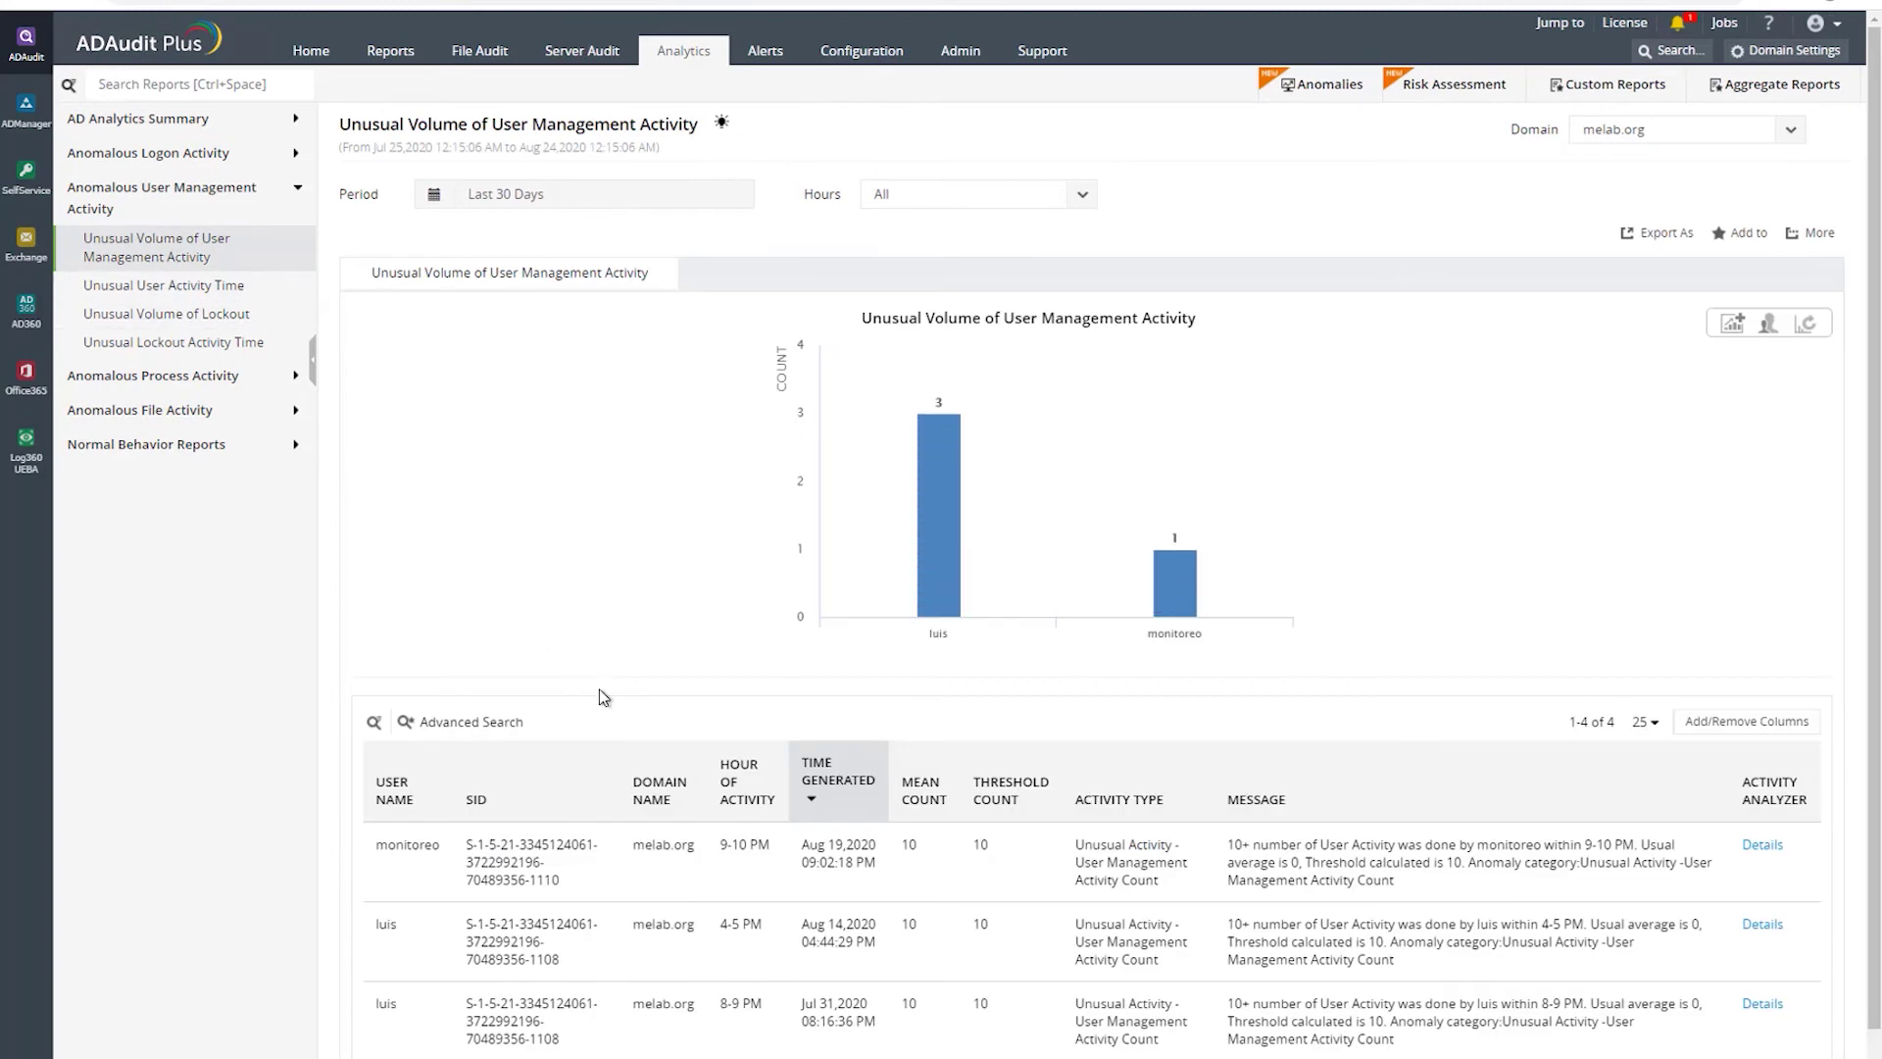
{"action": "scroll", "coordinate": [603, 698], "scroll_direction": "down", "scroll_amount": 1}
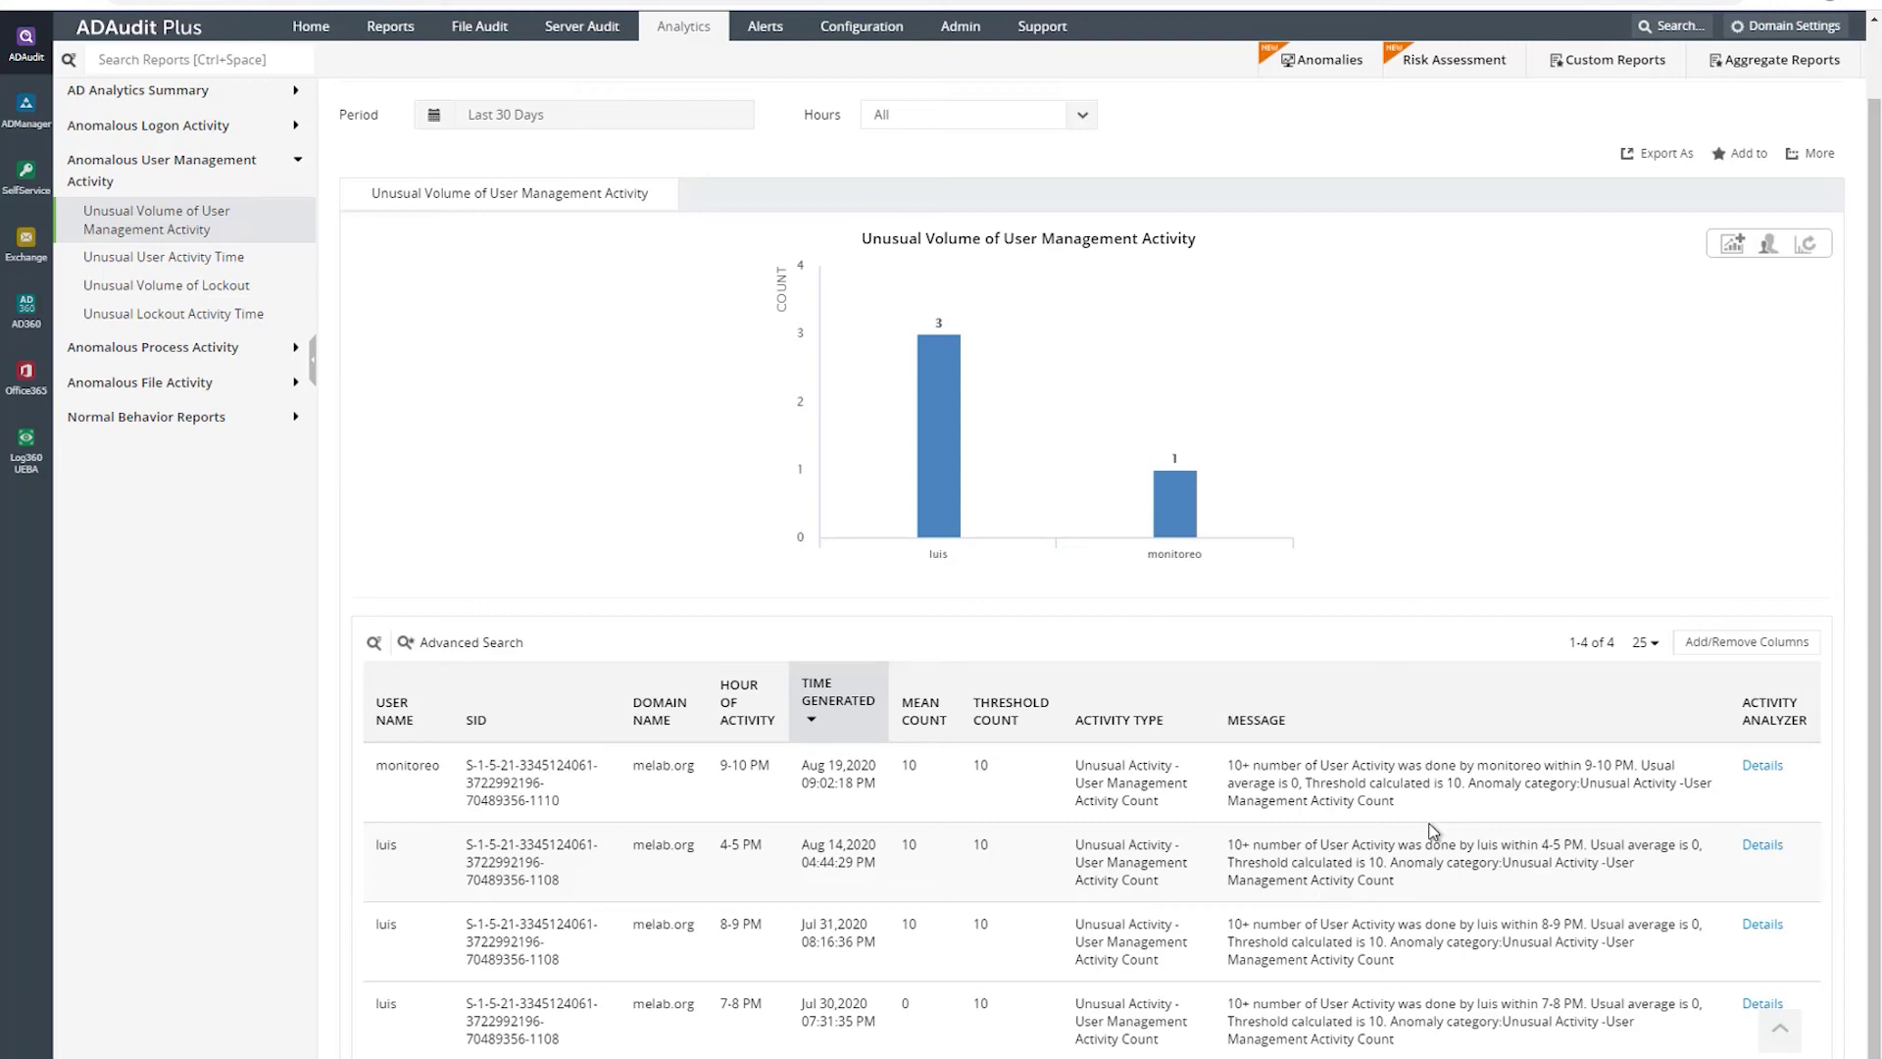
{"action": "left_click", "coordinate": [1761, 768]}
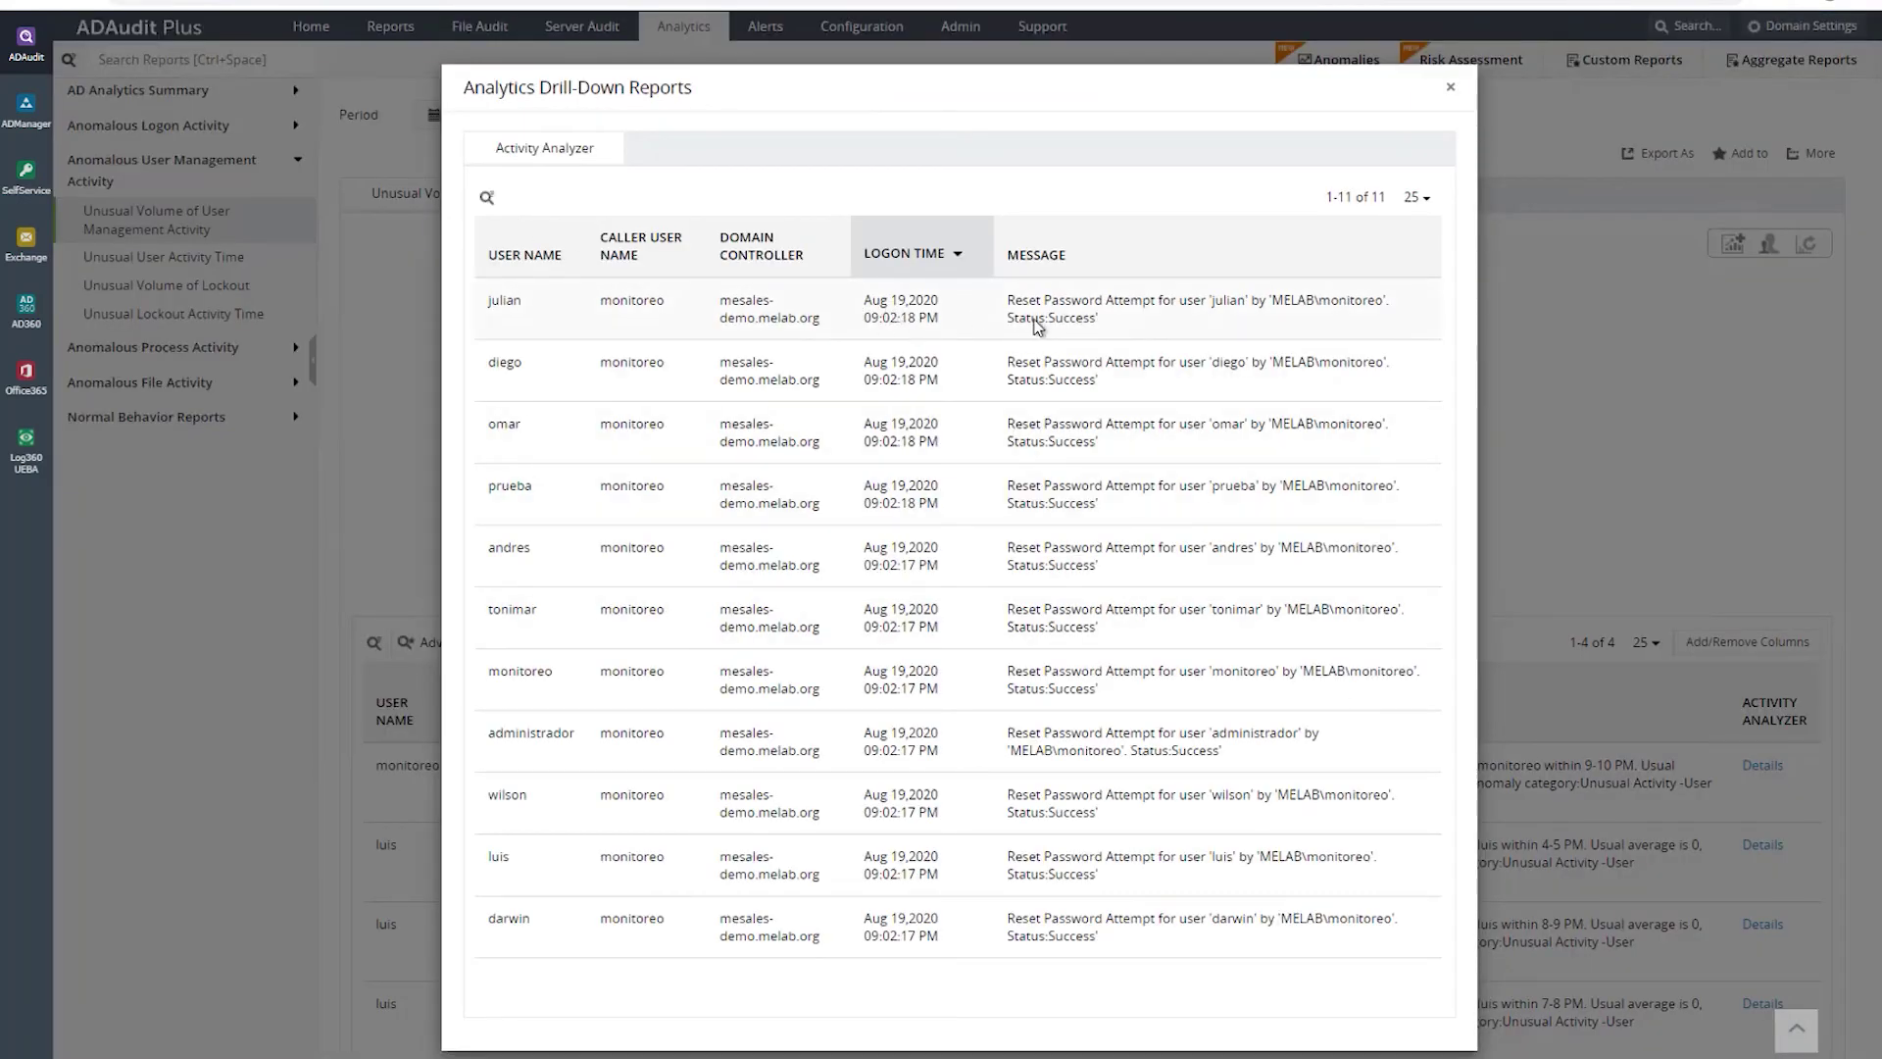
{"action": "left_click", "coordinate": [1450, 91]}
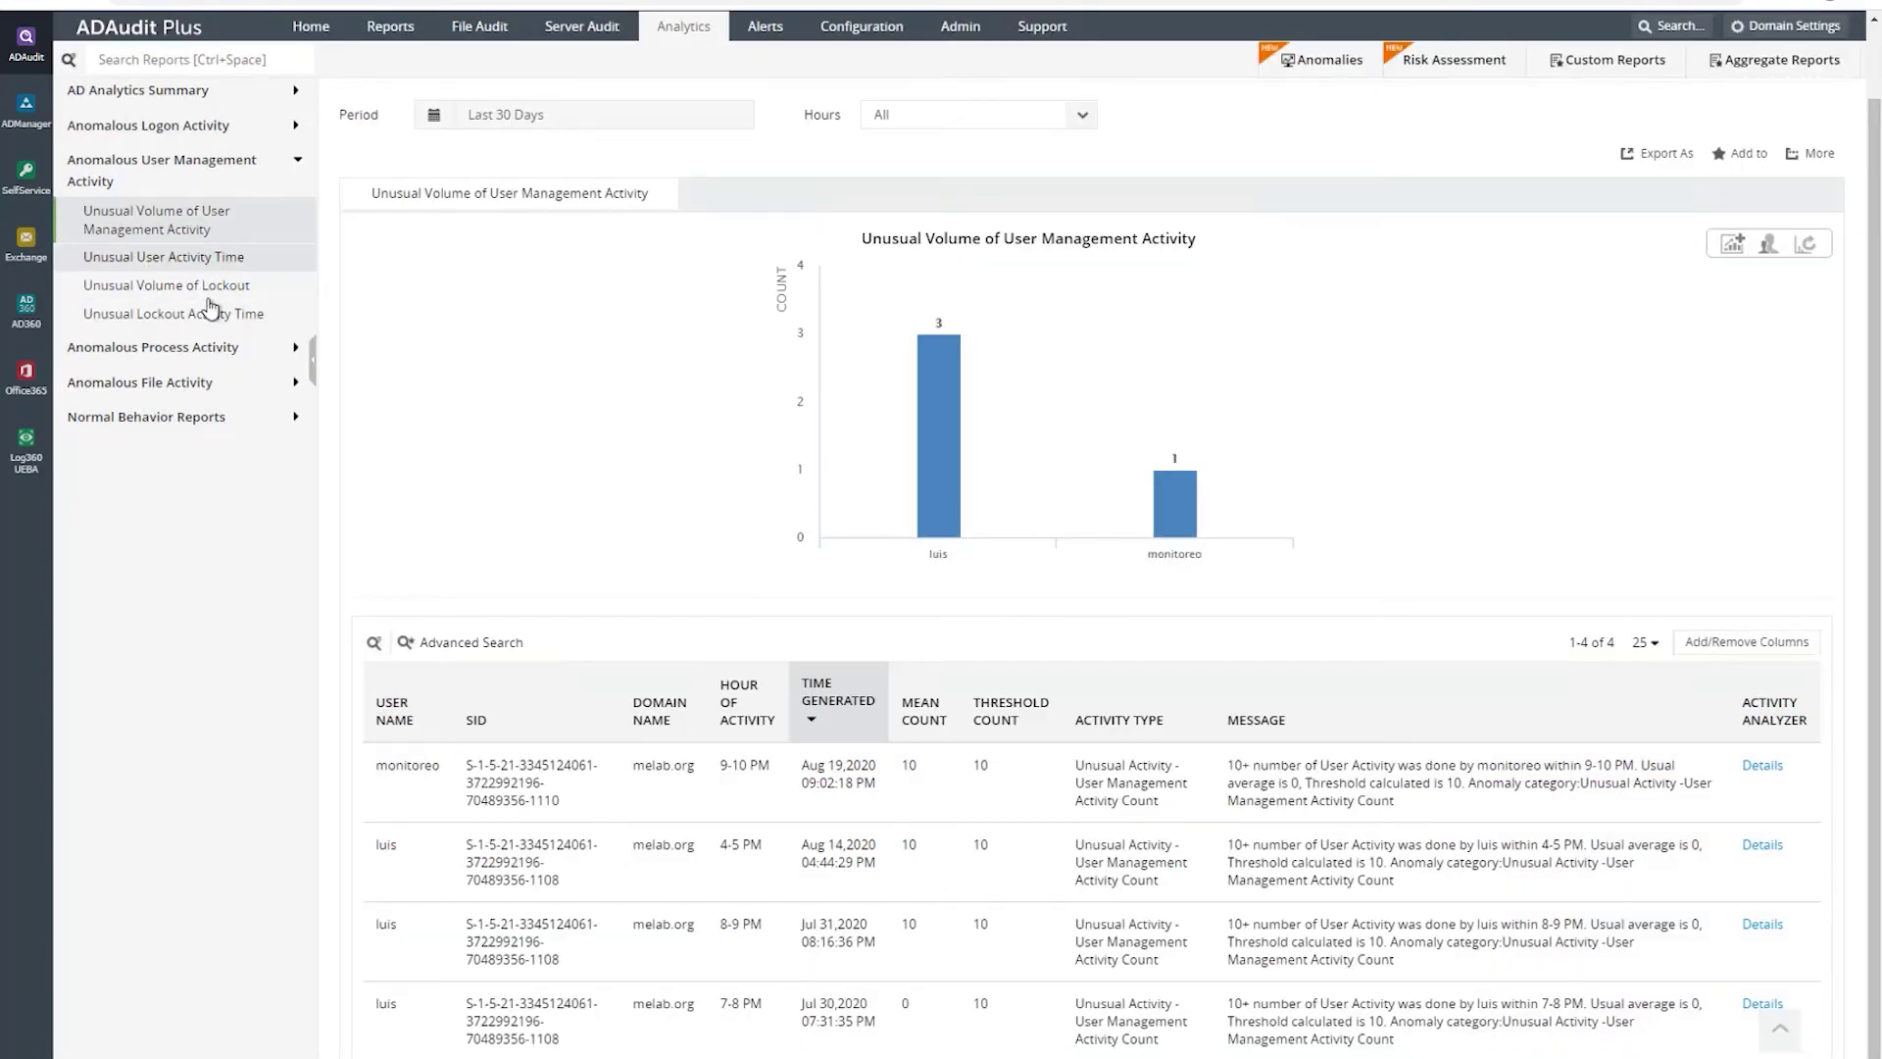
- Check the Unusual User Activity Time and lockout reports, ending on Unusual Lockout Activity Time
{"action": "left_click", "coordinate": [159, 258]}
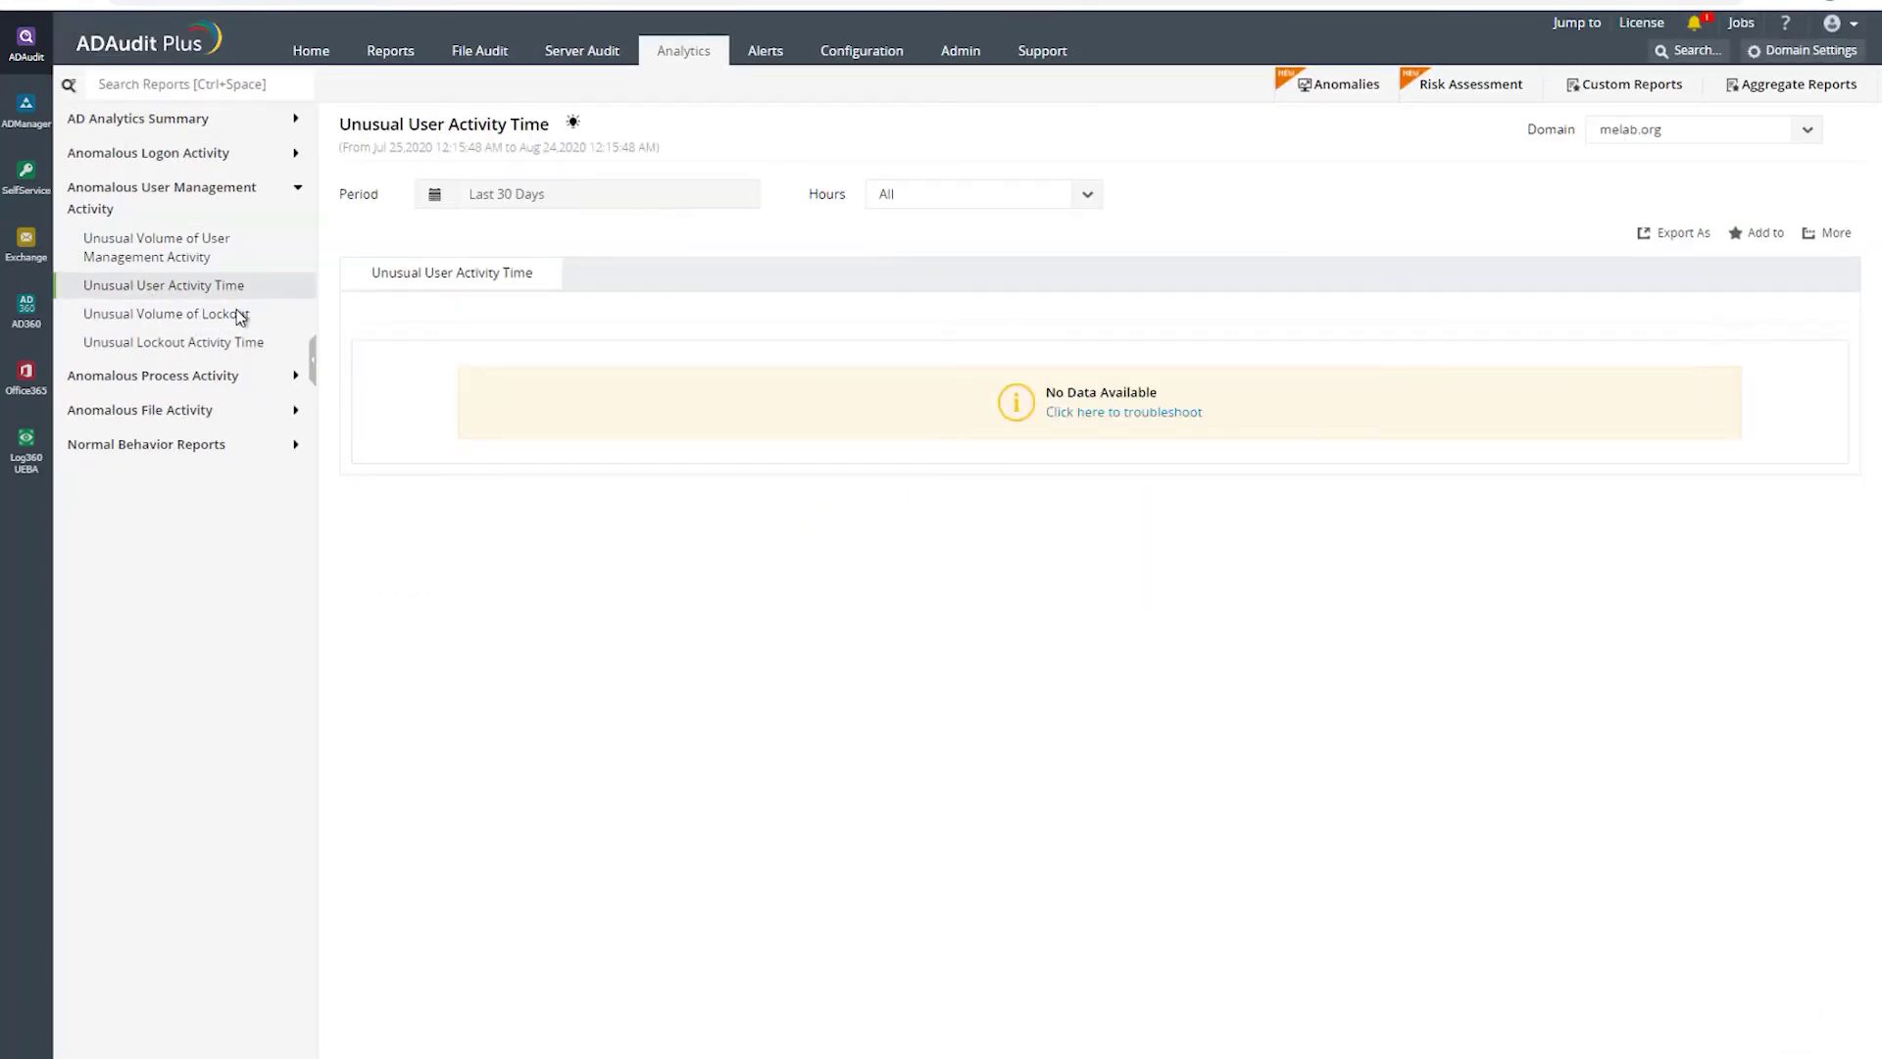
{"action": "left_click", "coordinate": [177, 314]}
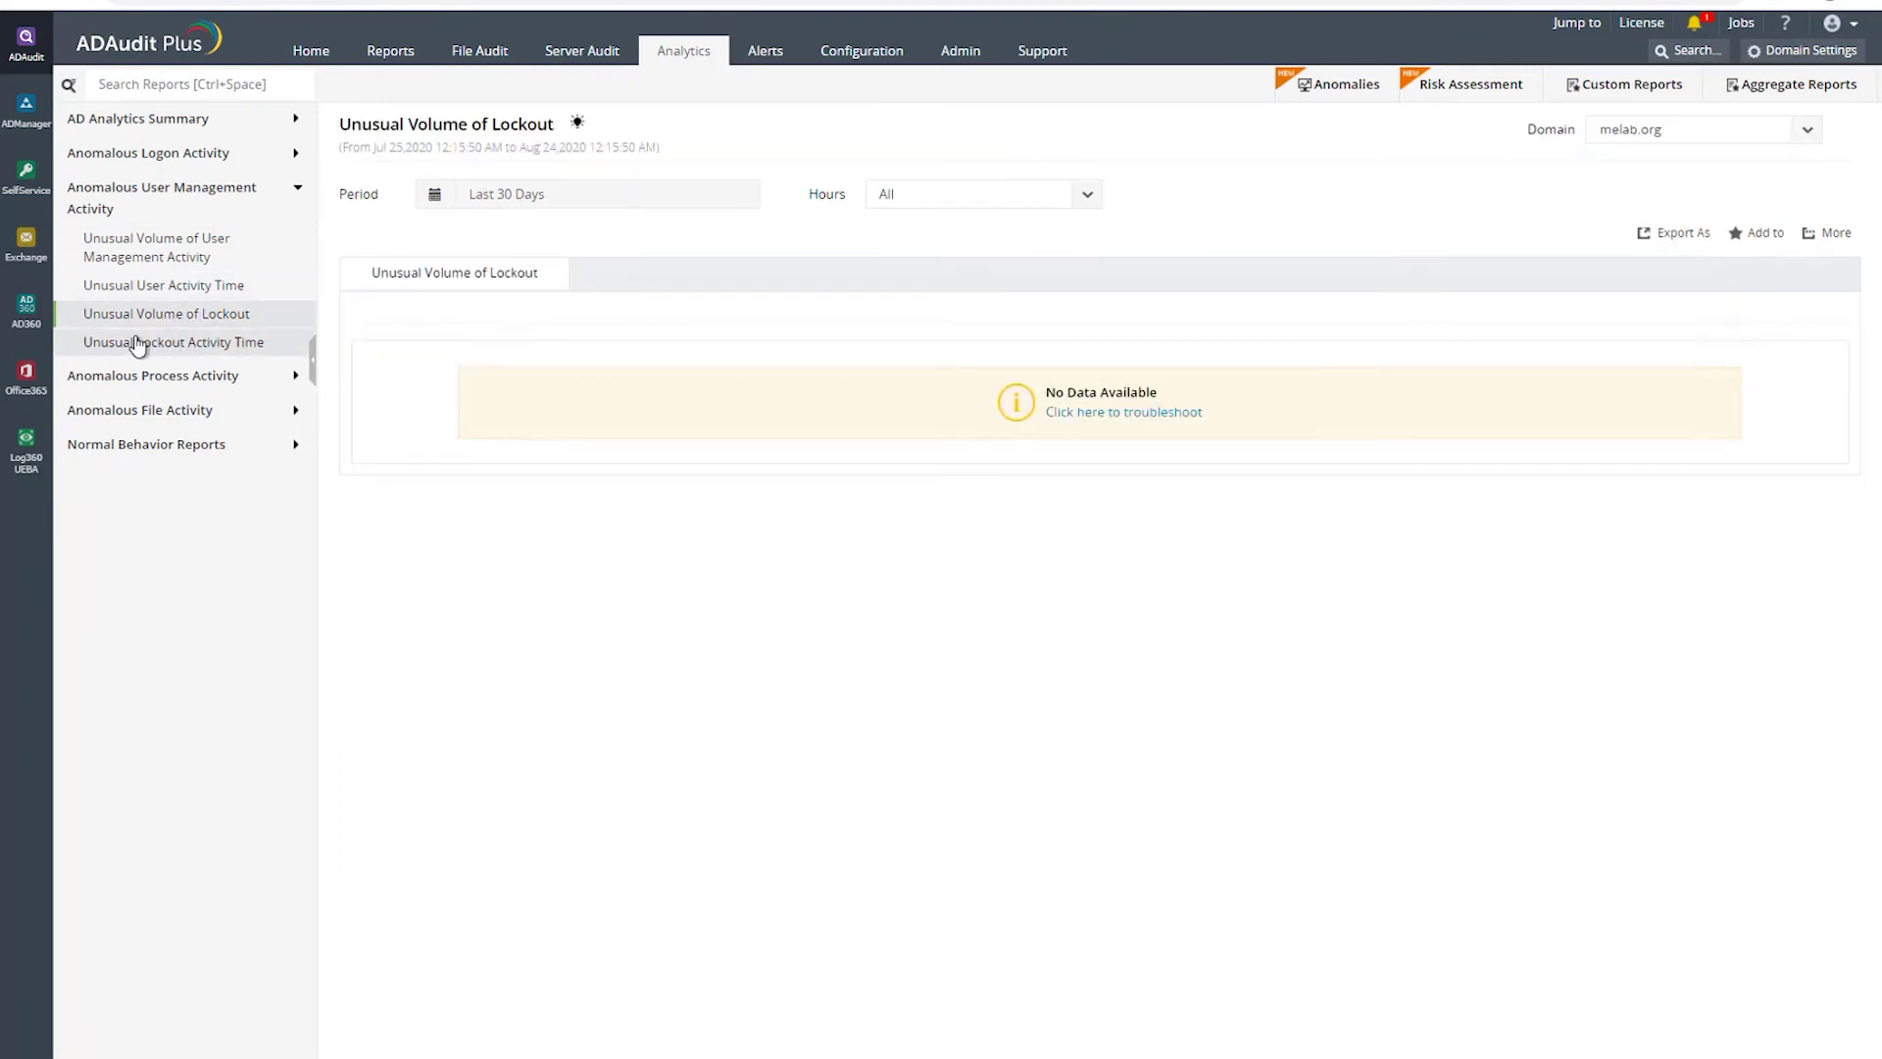
{"action": "left_click", "coordinate": [164, 343]}
{"action": "left_click", "coordinate": [147, 376]}
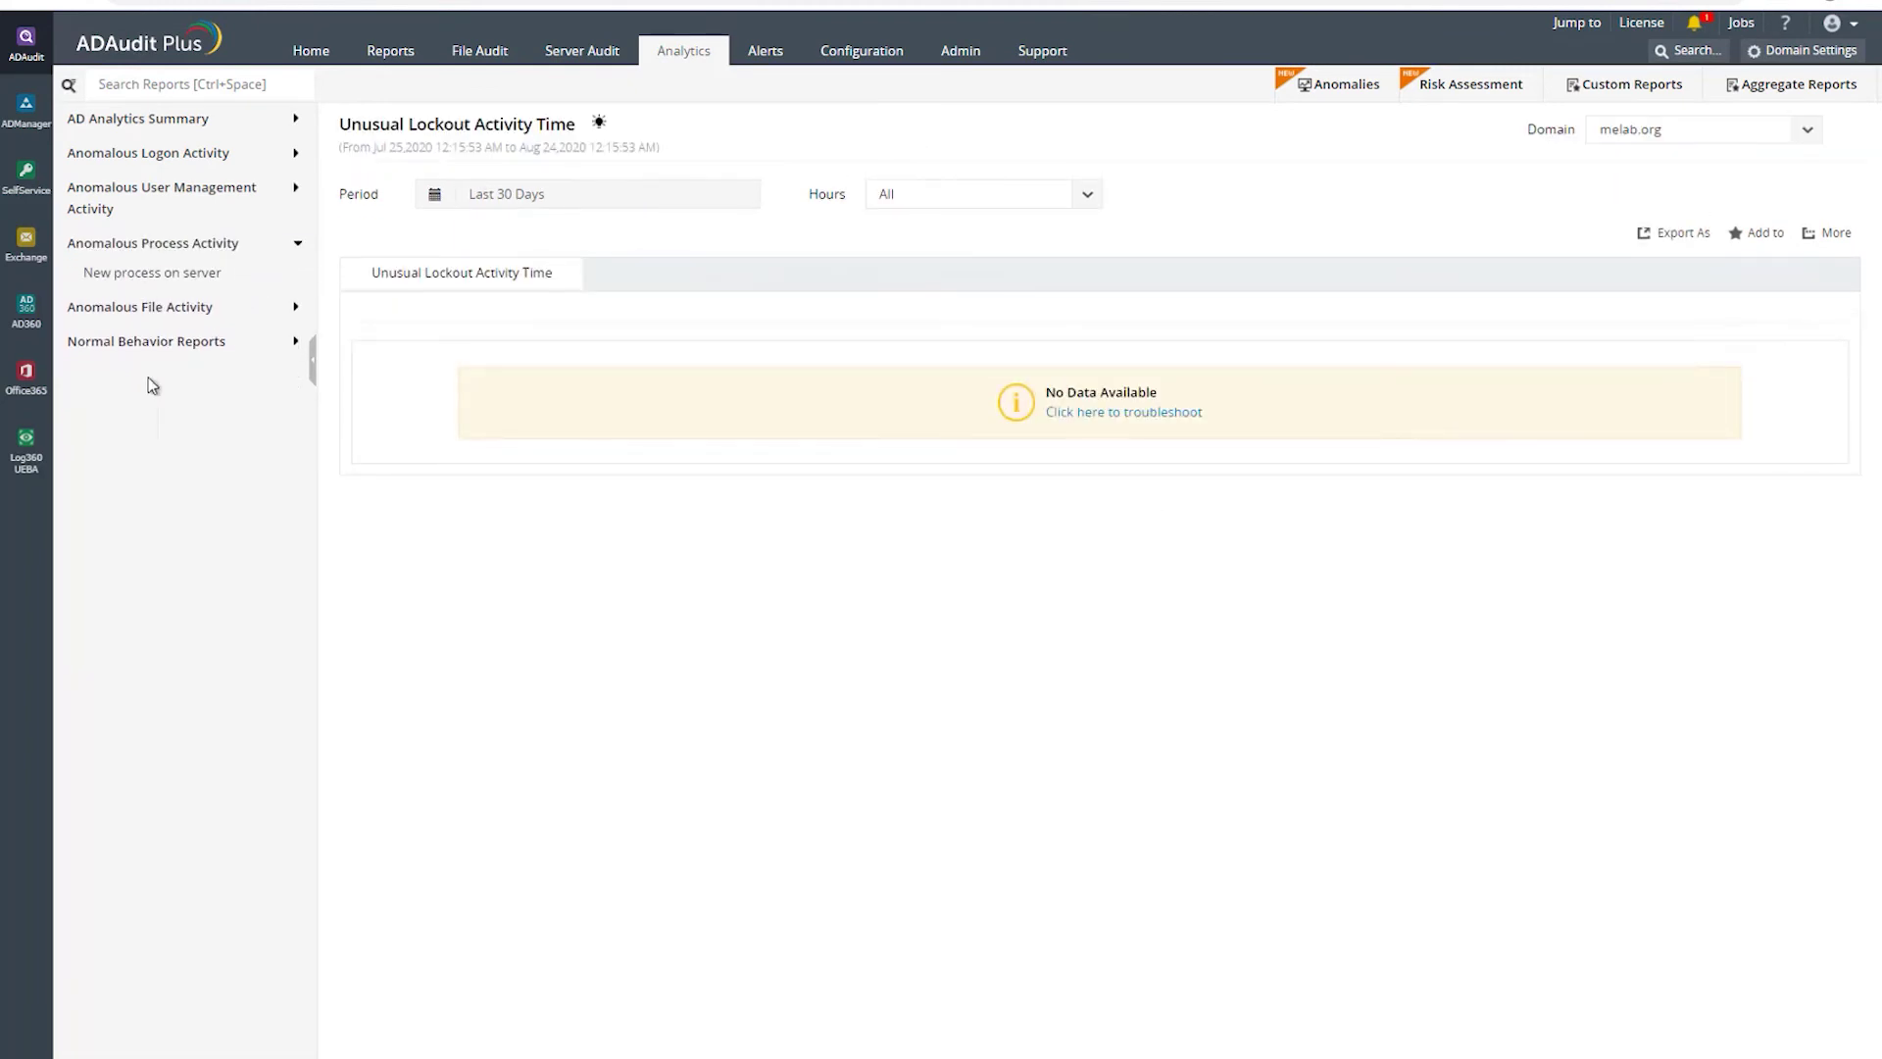
- Open the New process on server report listing 7 first-time processes like smss.exe on mesales-demo19
{"action": "left_click", "coordinate": [134, 278]}
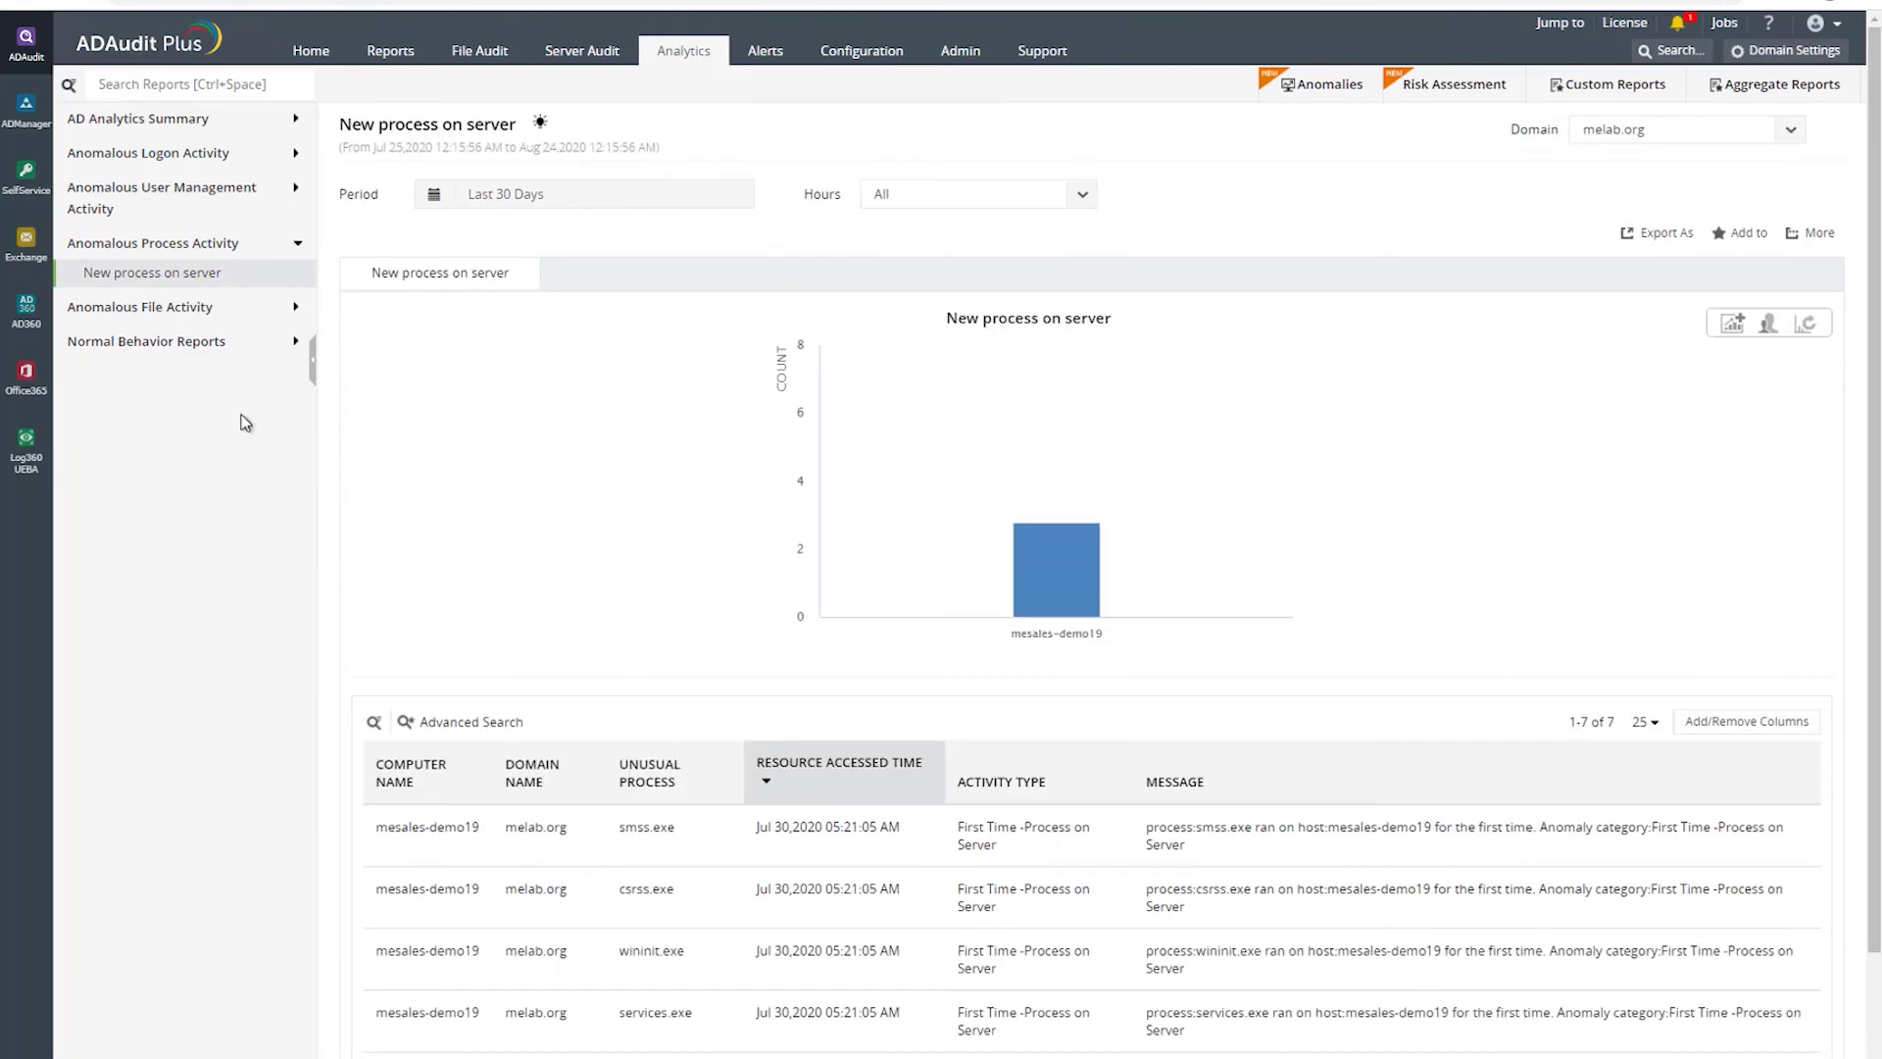
{"action": "scroll", "coordinate": [637, 642], "scroll_direction": "down", "scroll_amount": 2}
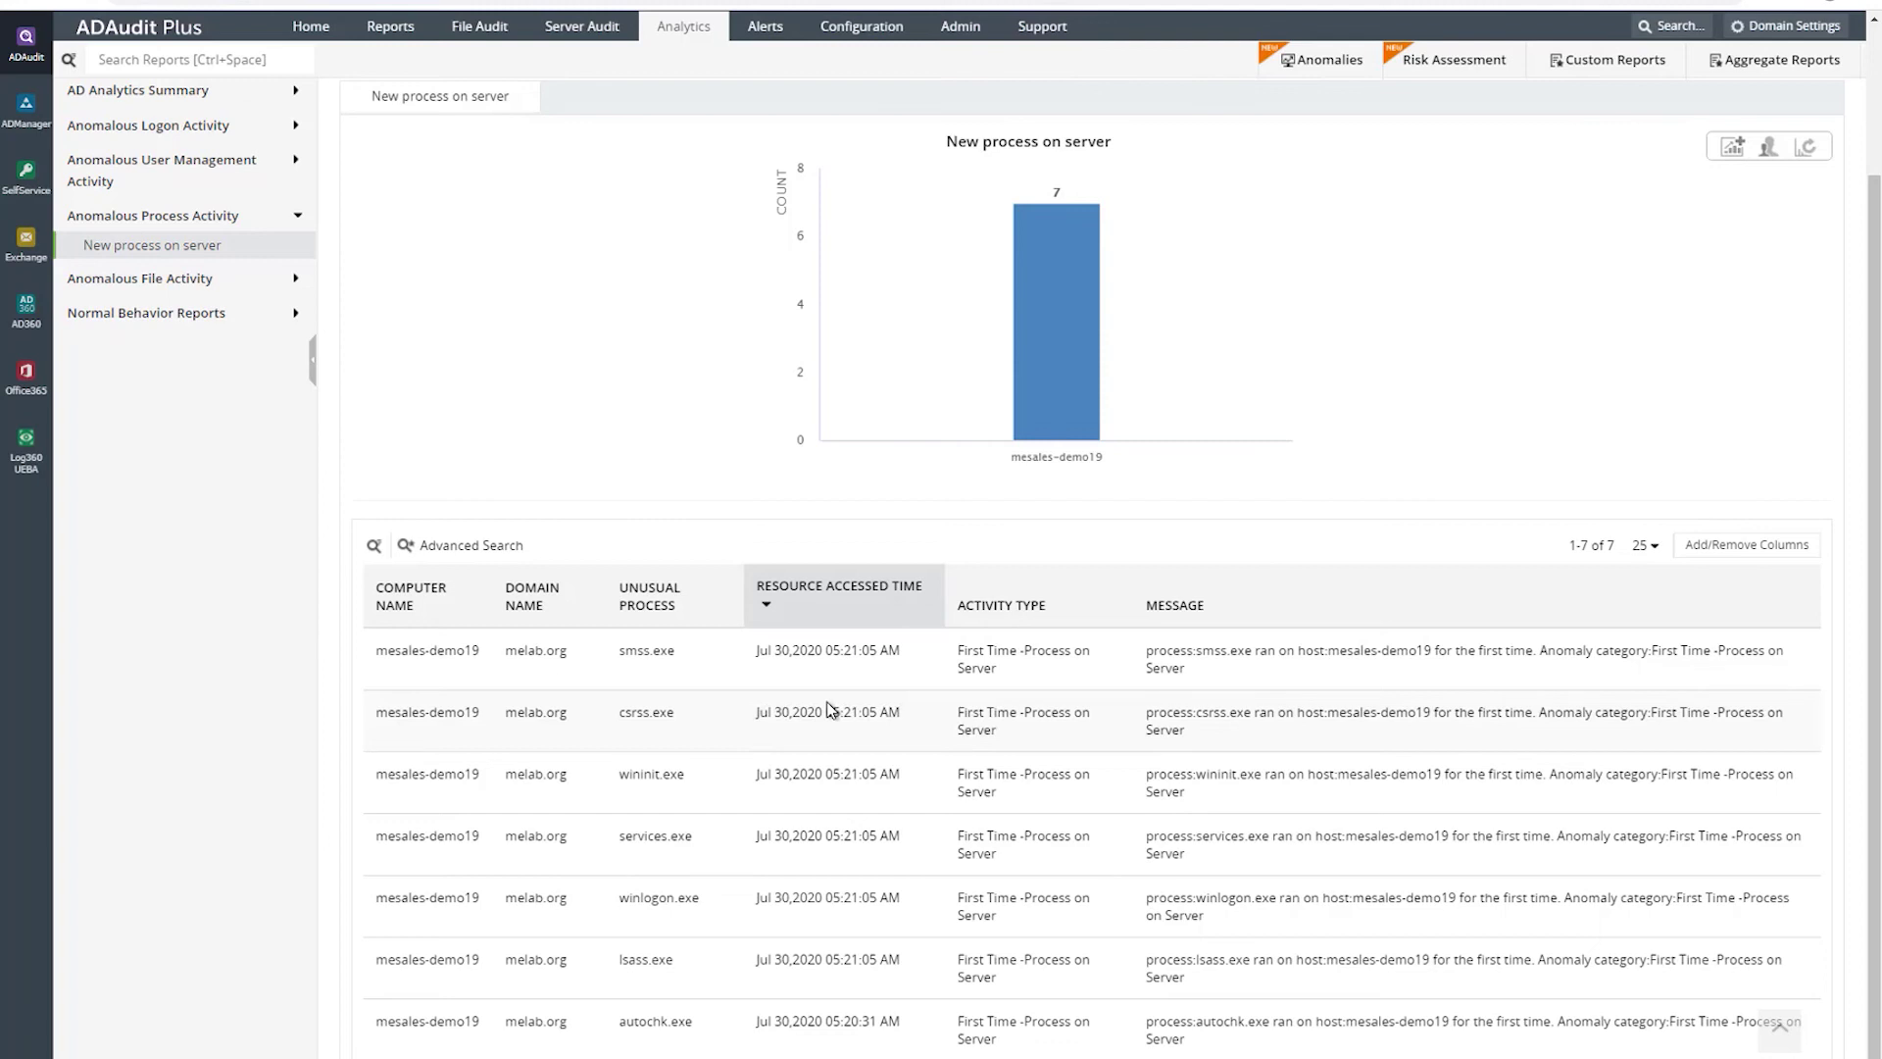
{"action": "left_click", "coordinate": [197, 286]}
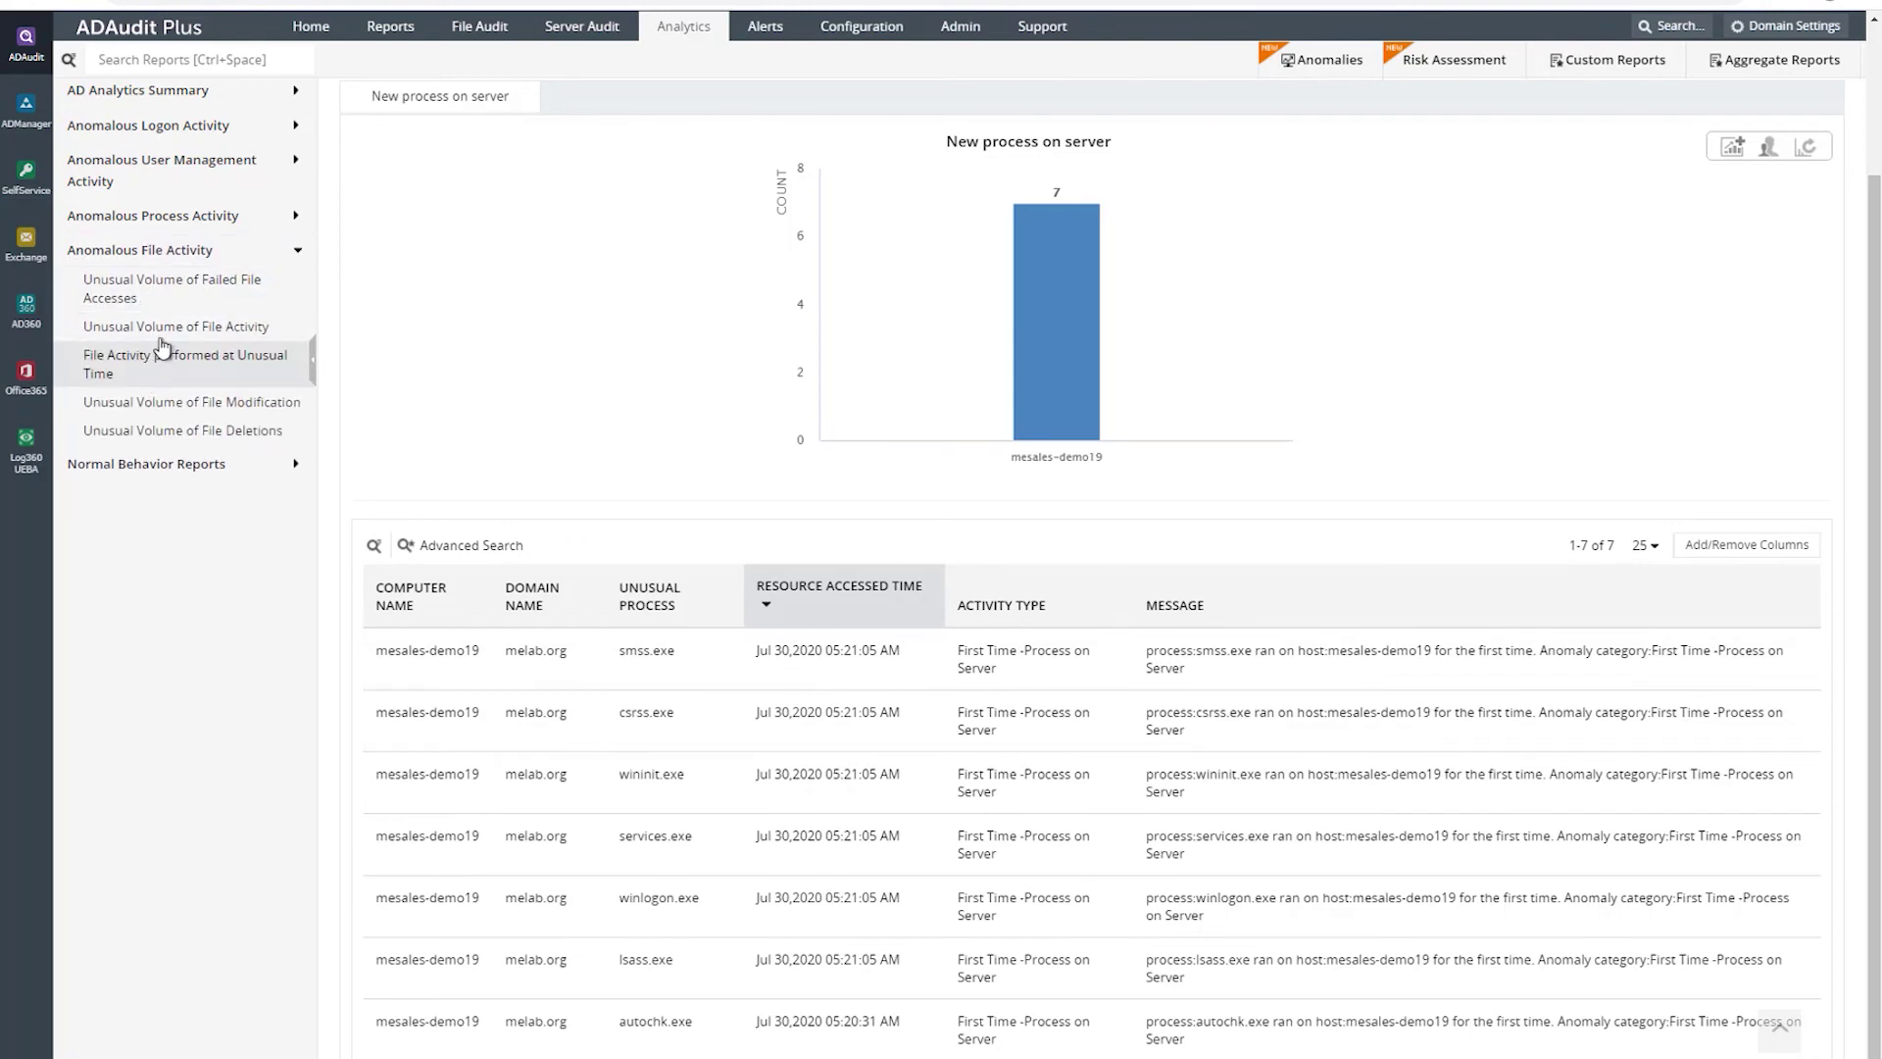
- Open and reload the Unusual Volume of Failed File Accesses report showing 55 failures from one user
{"action": "left_click", "coordinate": [192, 294]}
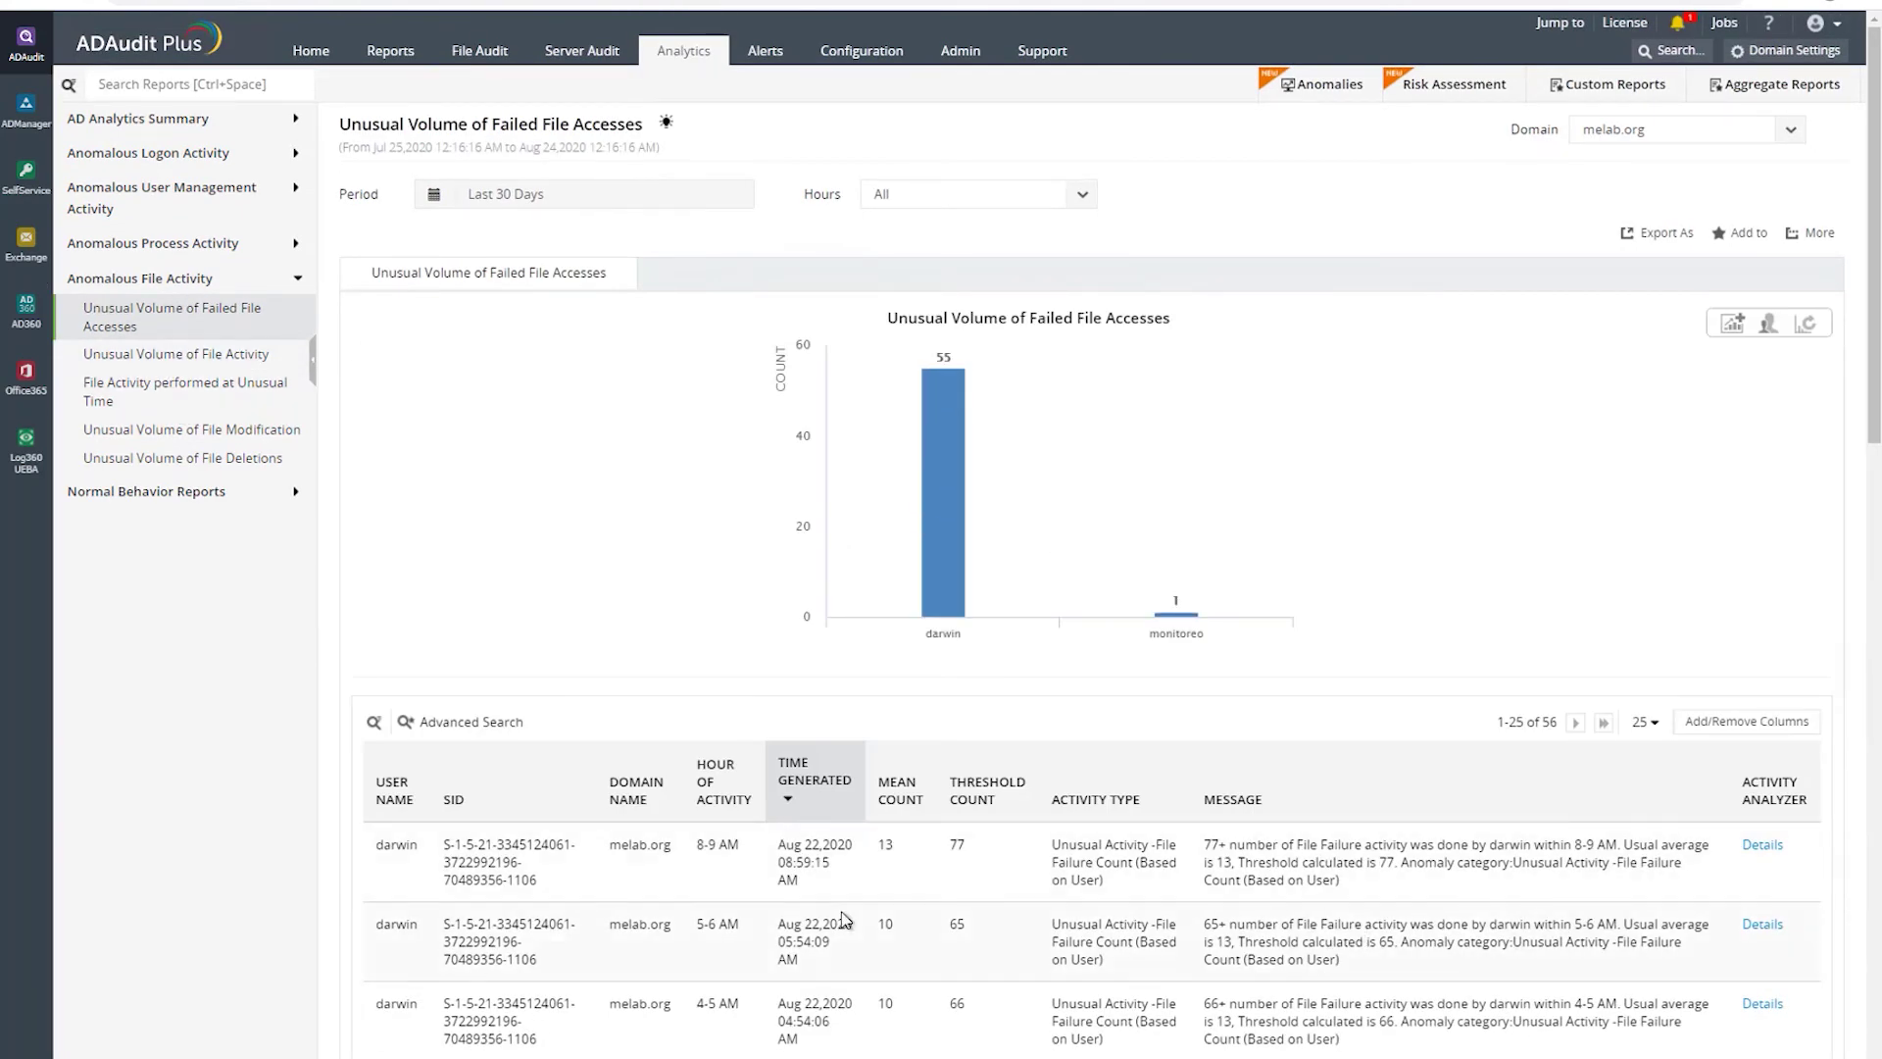
{"action": "scroll", "coordinate": [847, 920], "scroll_direction": "down", "scroll_amount": 2}
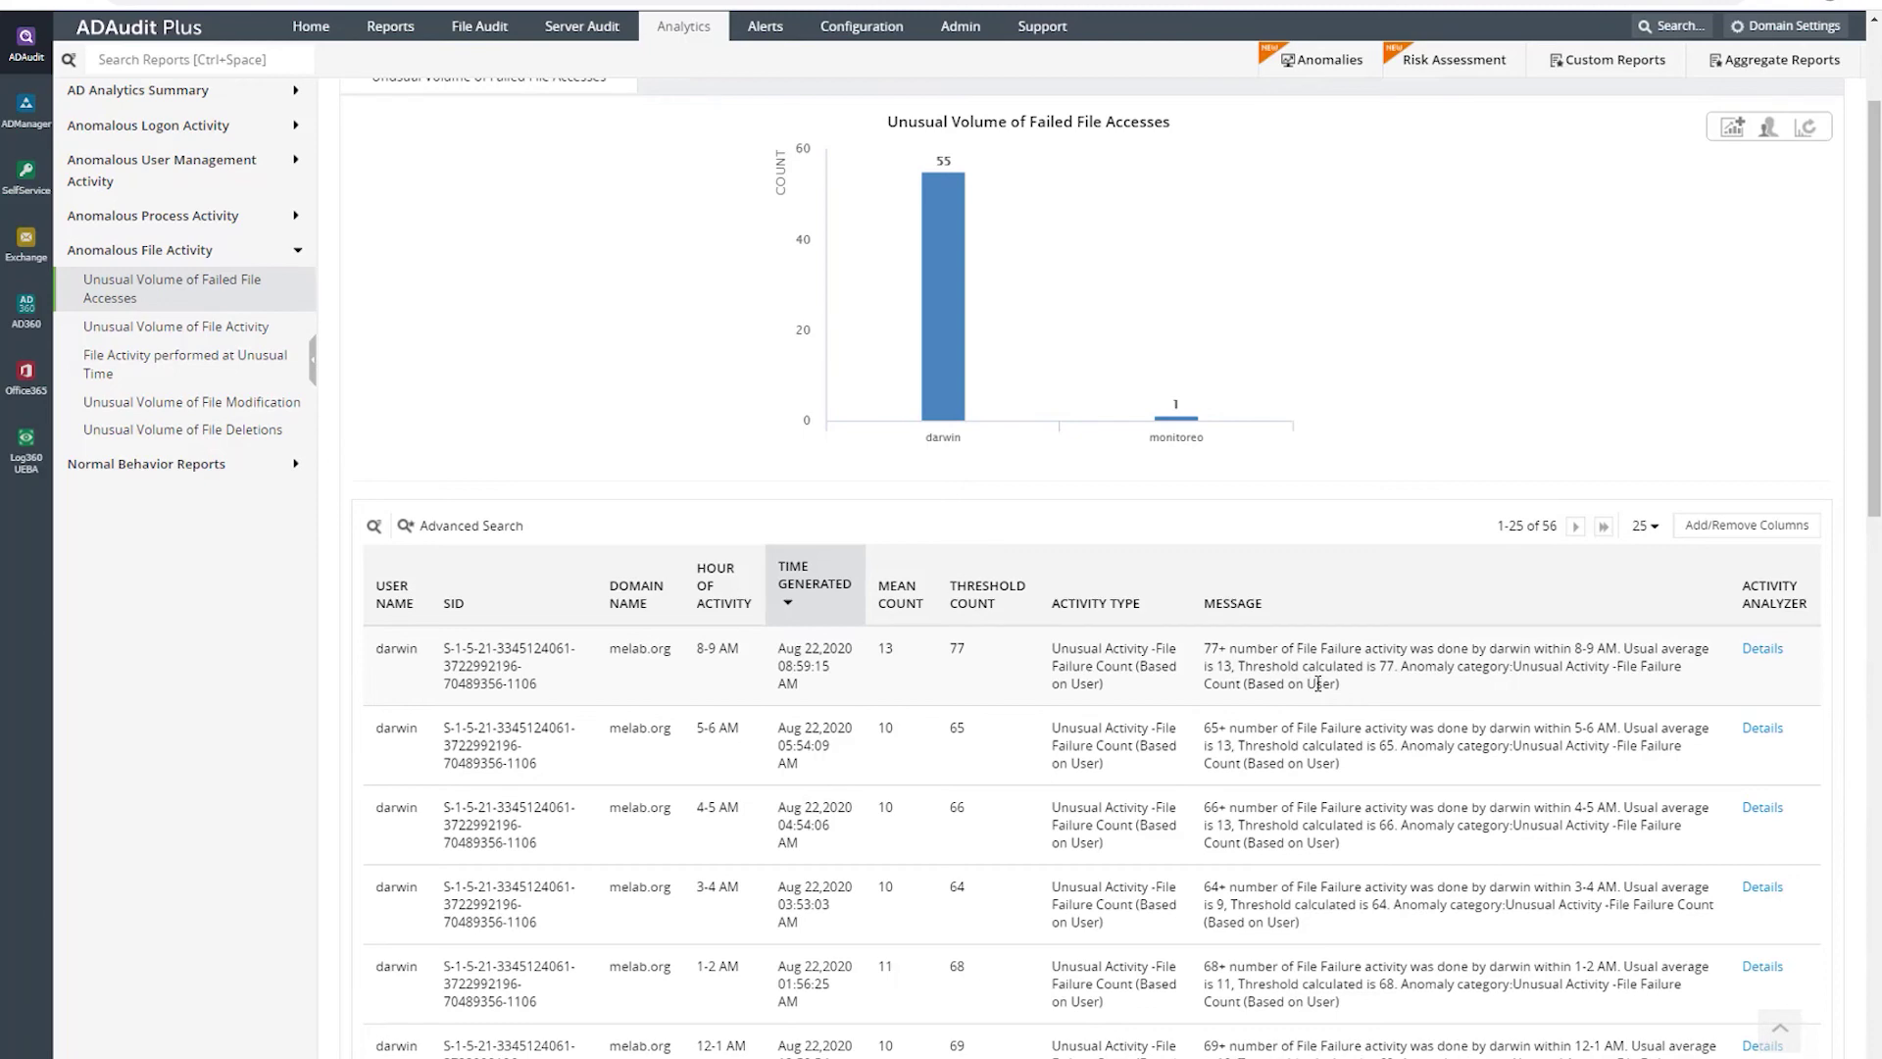
{"action": "left_click", "coordinate": [1324, 60]}
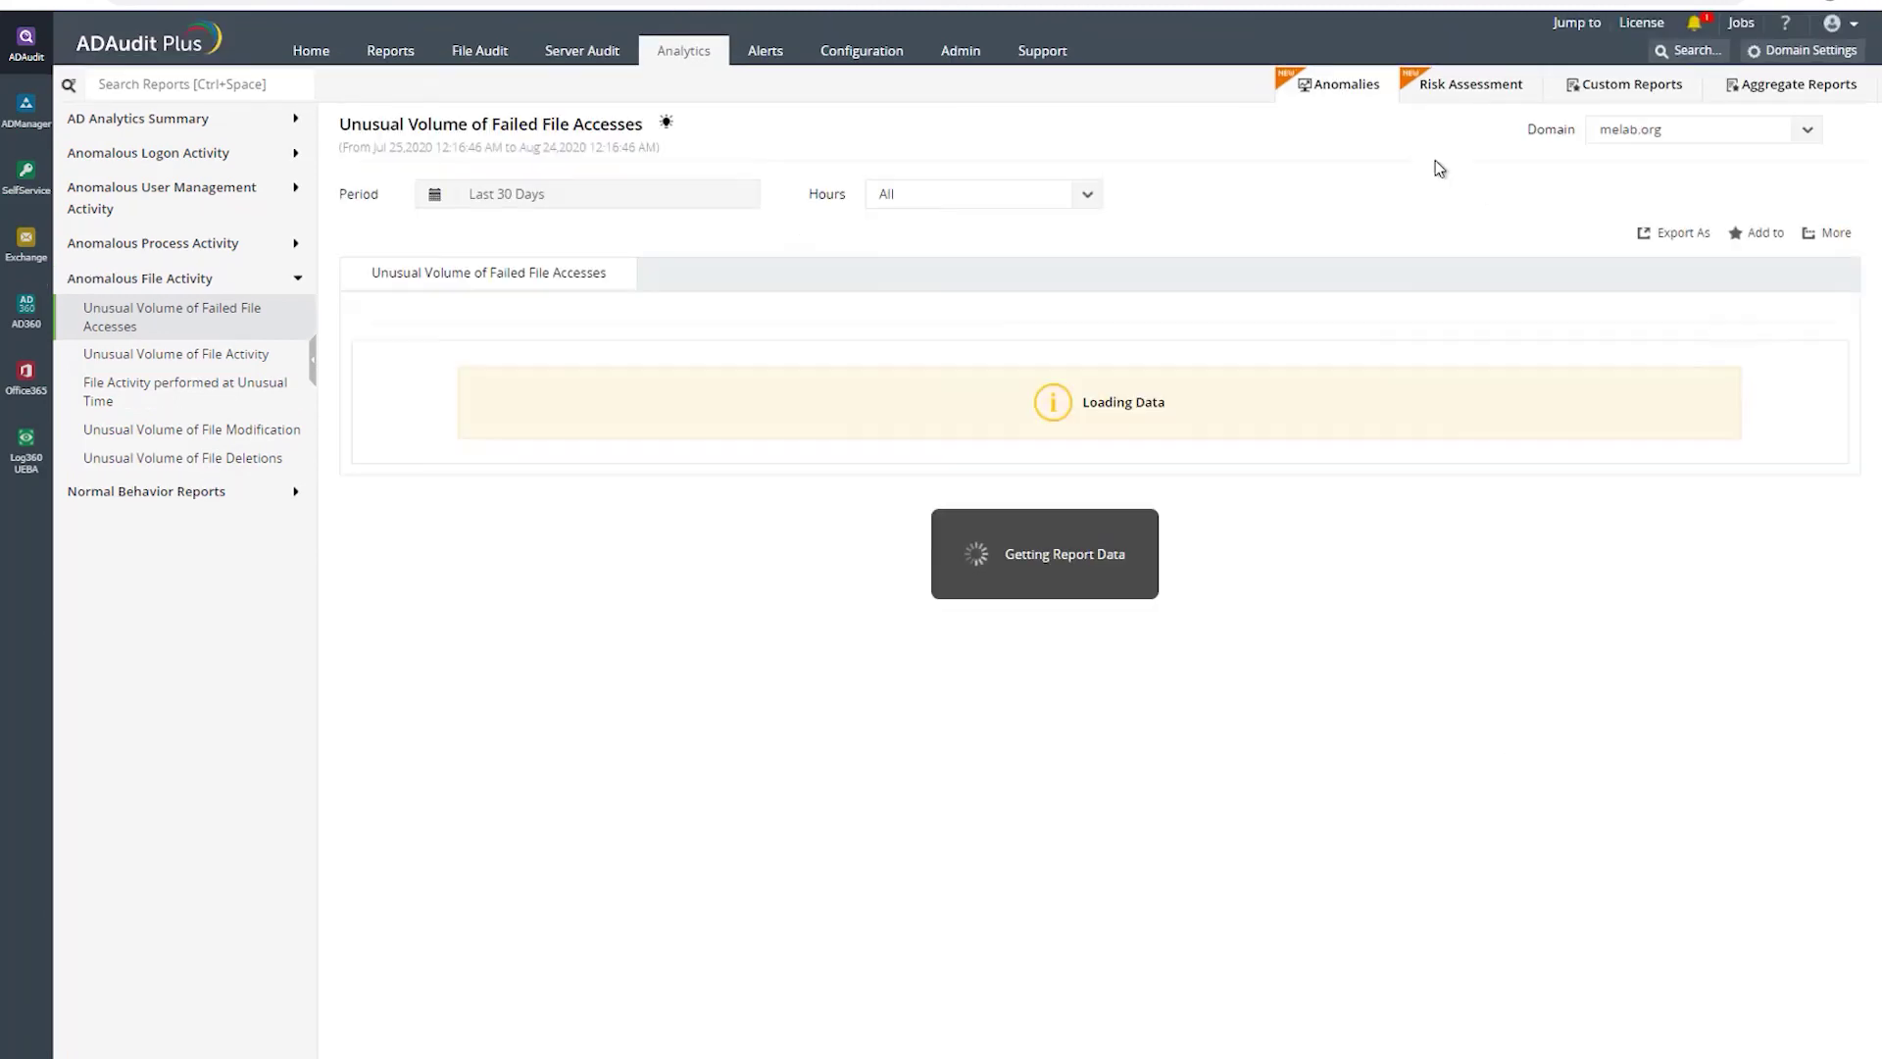
{"action": "left_click", "coordinate": [146, 491]}
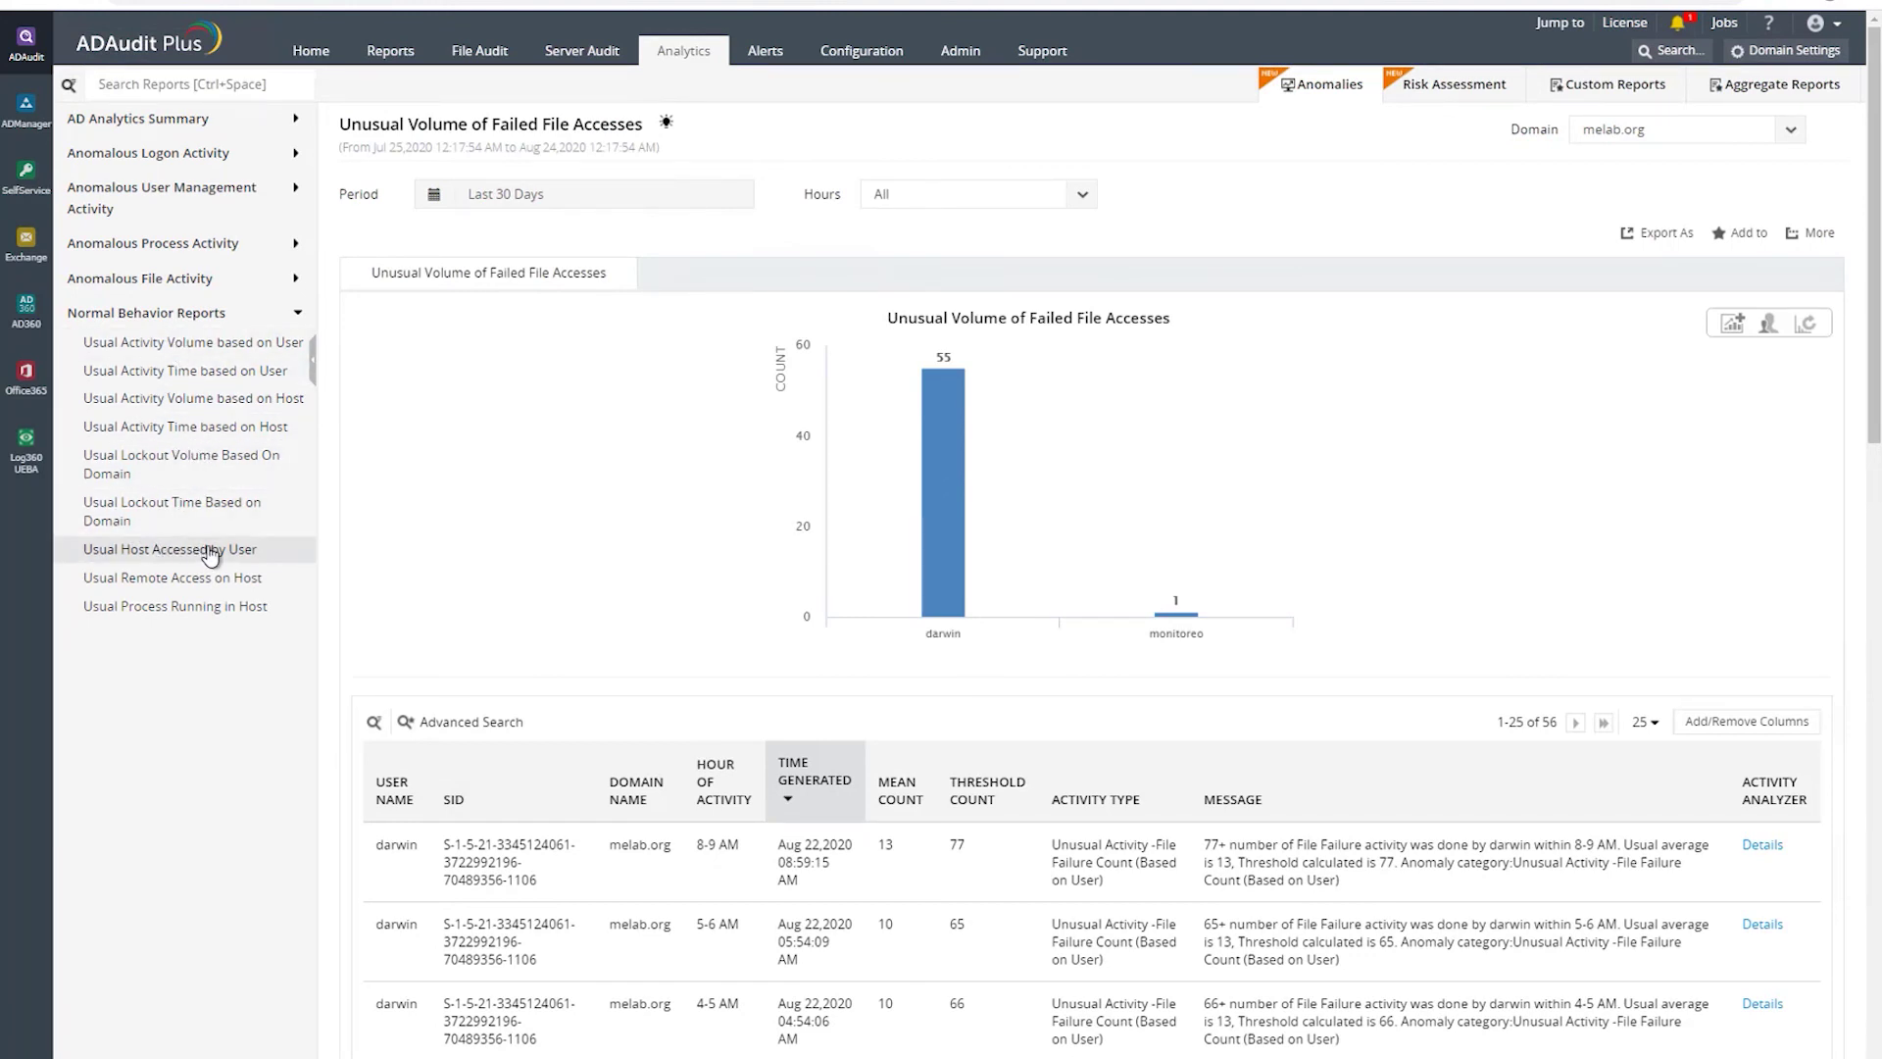
- Browse the Usual Activity reports and settle on Usual Activity Volume based on User
{"action": "left_click", "coordinate": [169, 353]}
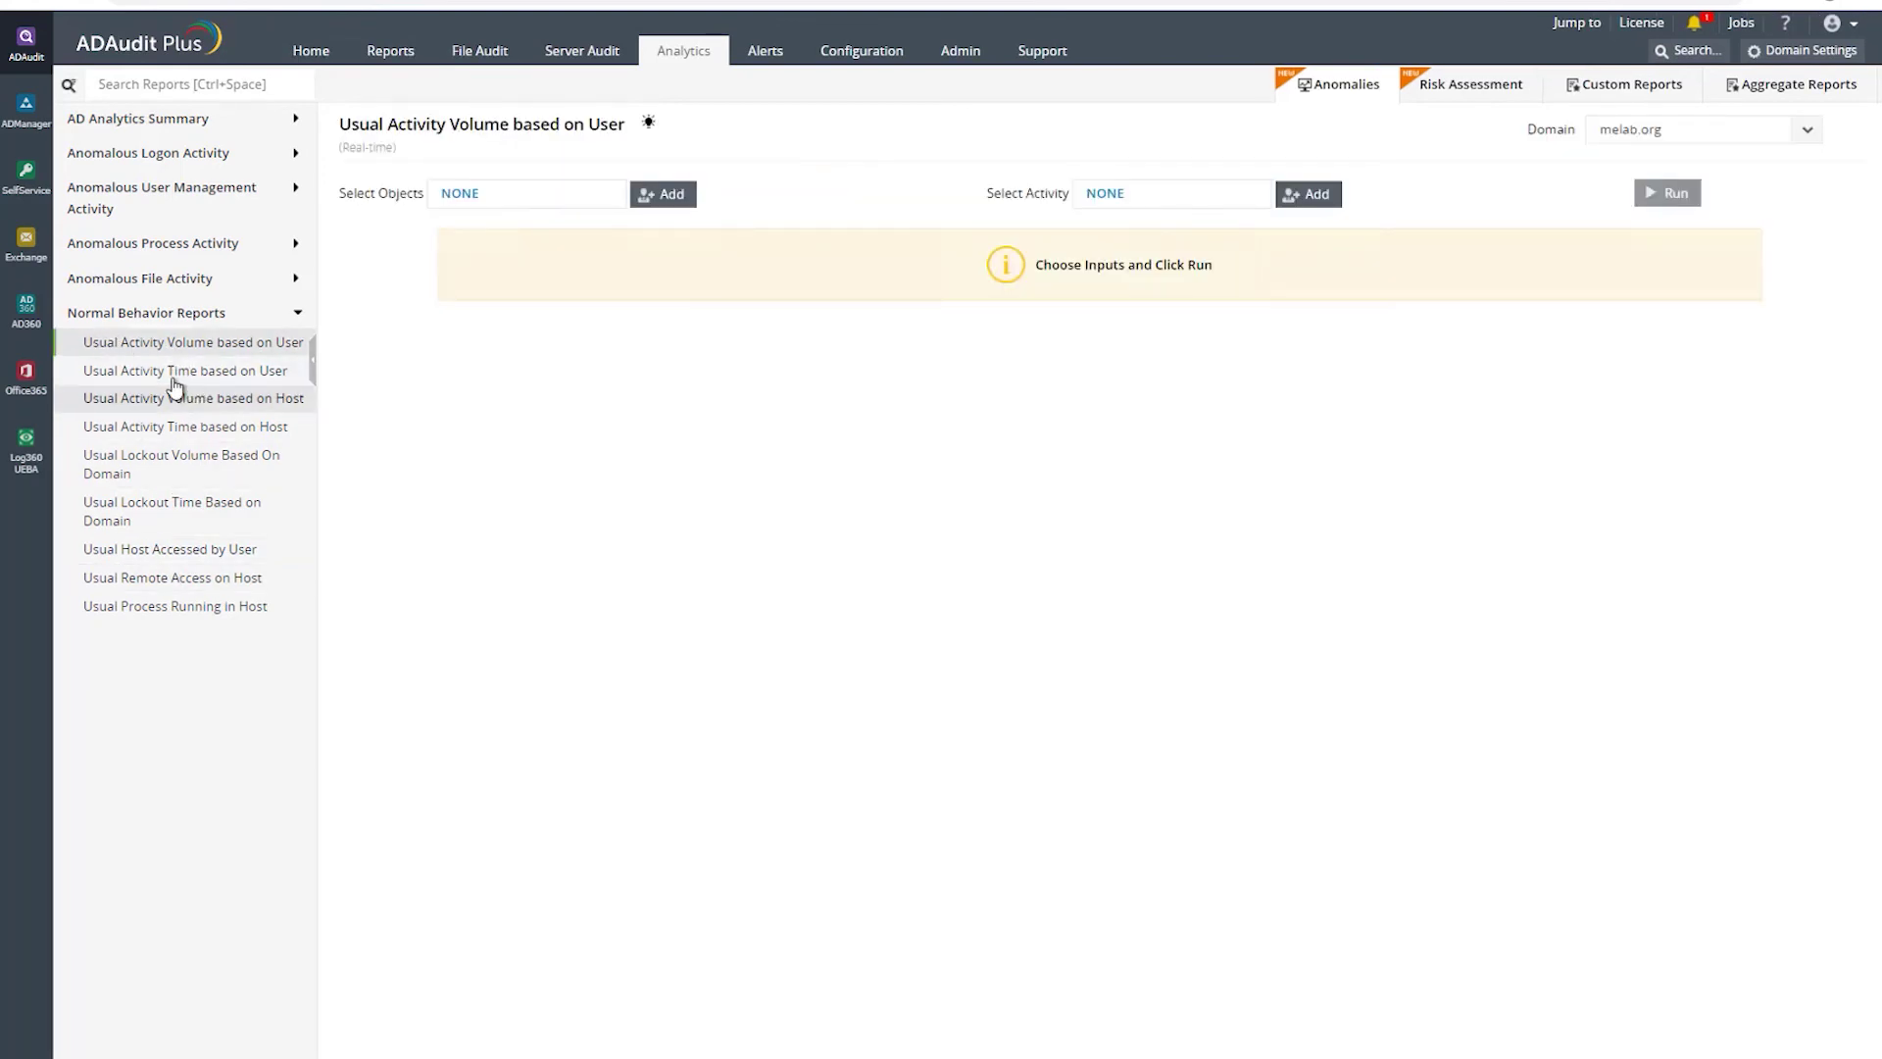
{"action": "left_click", "coordinate": [158, 375]}
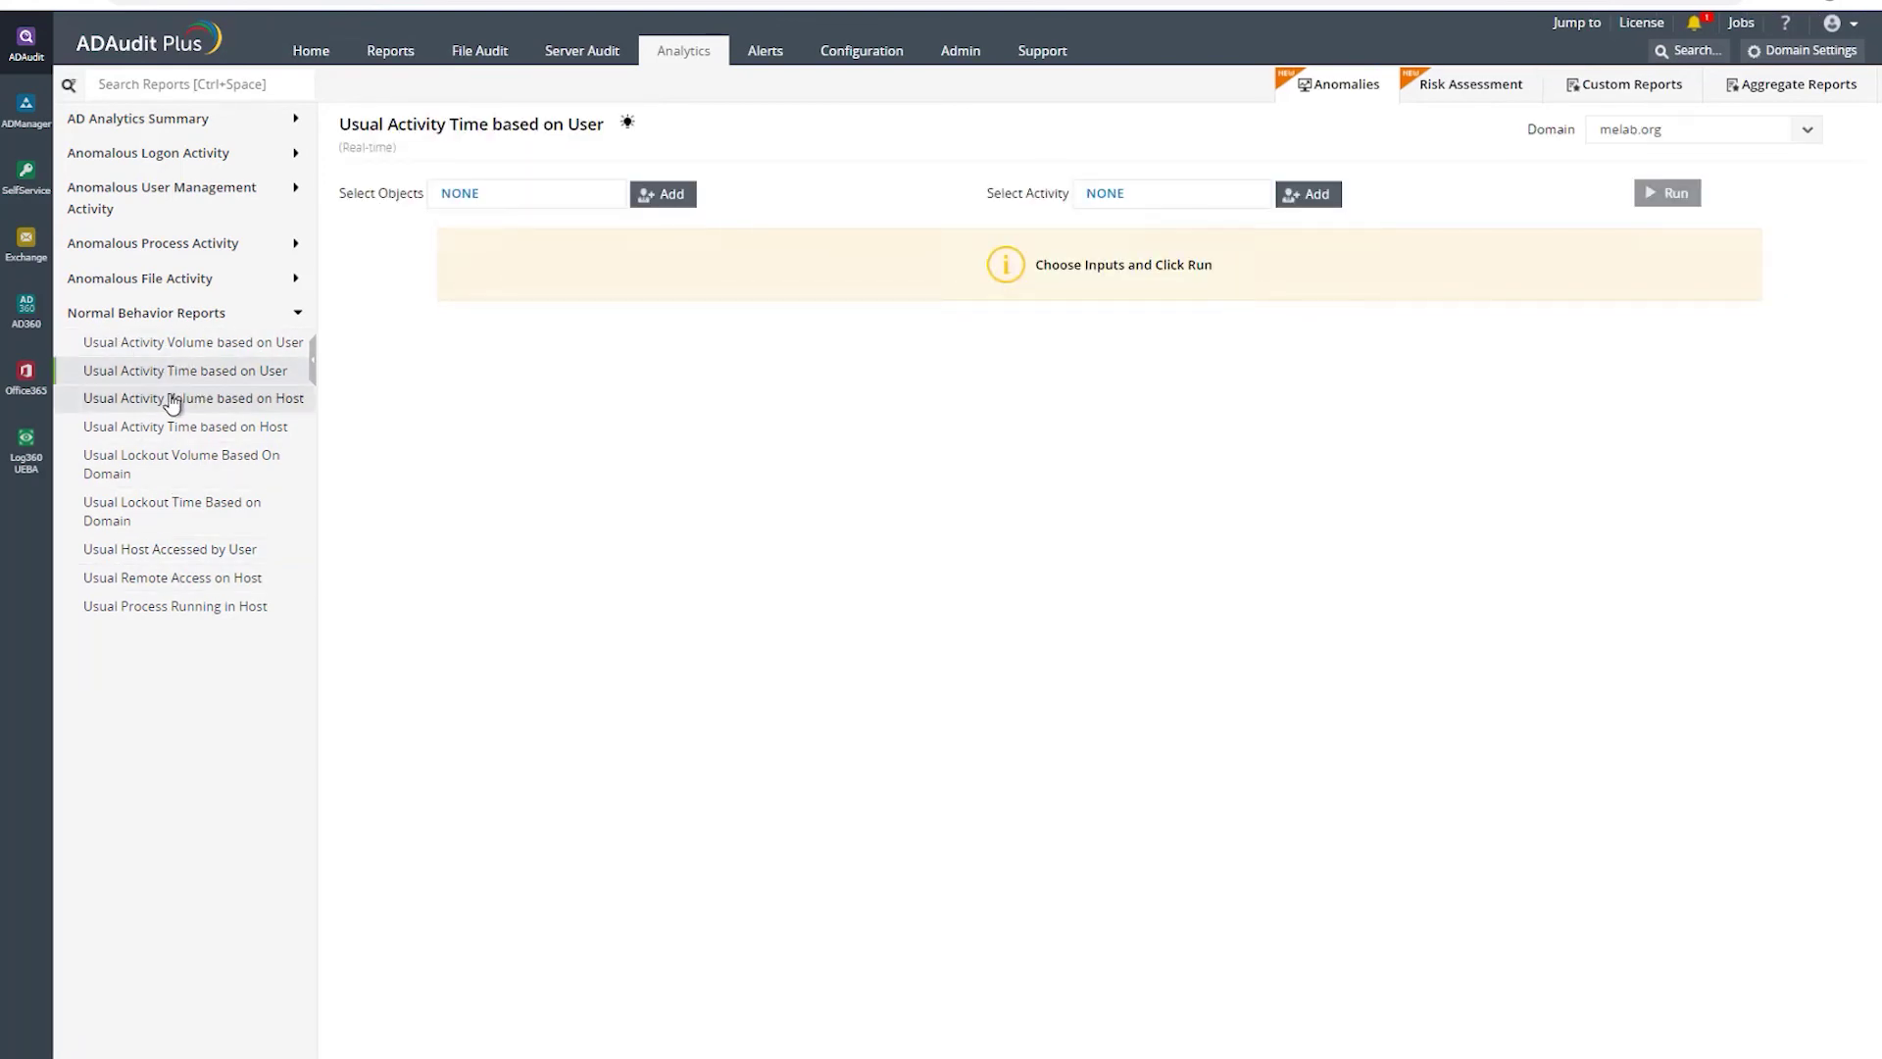
{"action": "left_click", "coordinate": [173, 400]}
{"action": "left_click", "coordinate": [153, 345]}
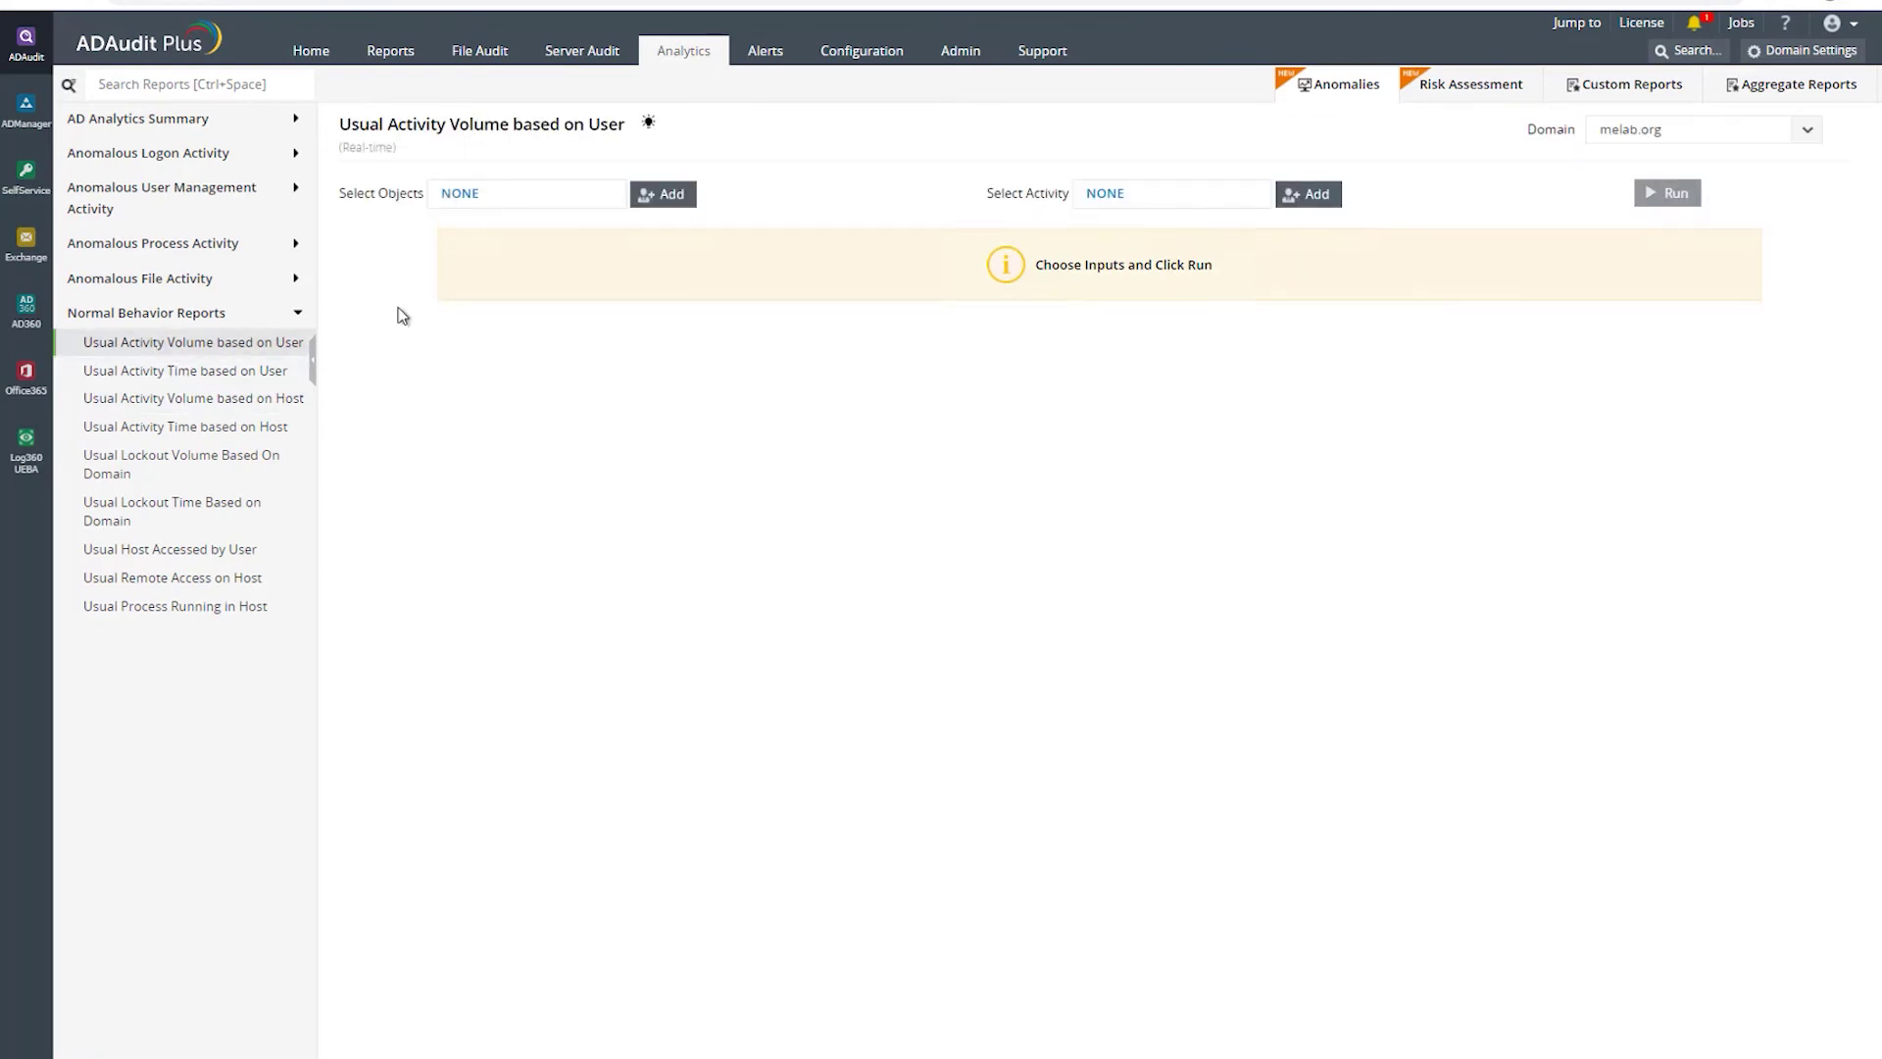
- Select the administrator account and a second user, found via the account-name filter, as report users
{"action": "left_click", "coordinate": [491, 200]}
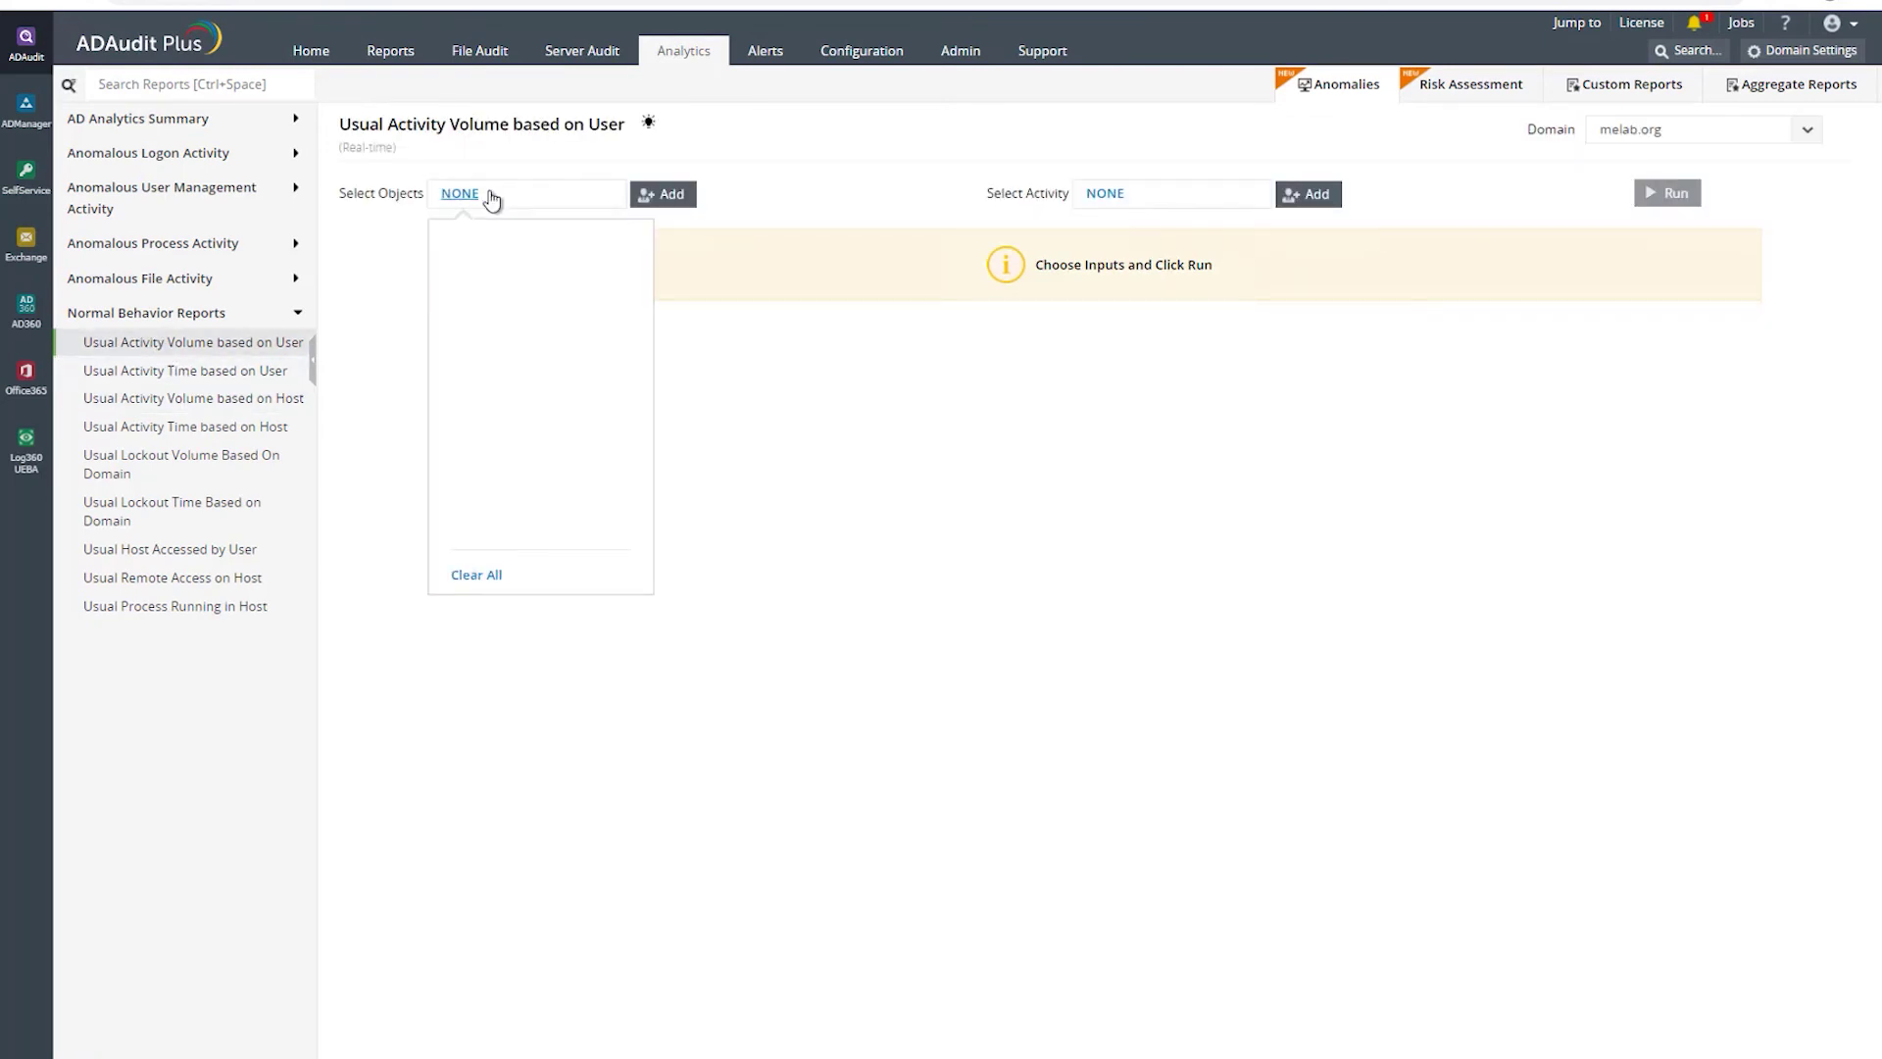
{"action": "left_click", "coordinate": [683, 197]}
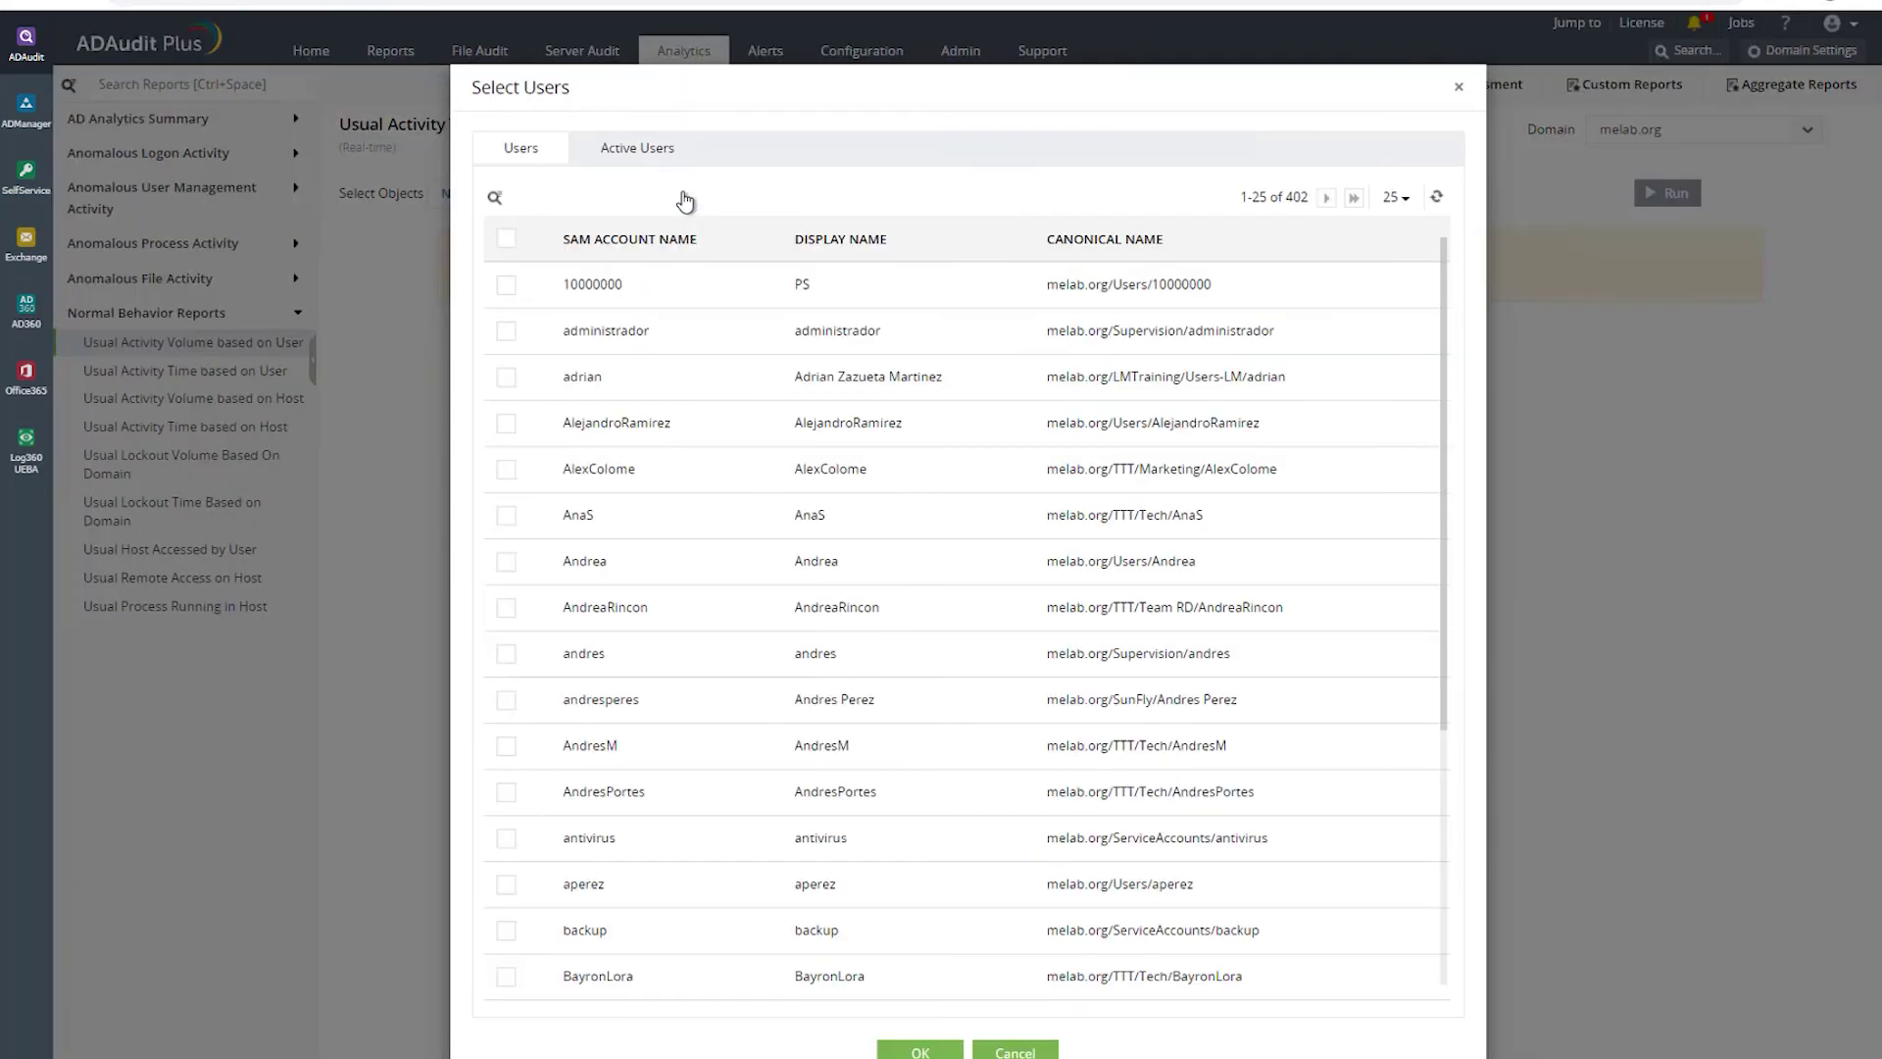
{"action": "left_click", "coordinate": [505, 333]}
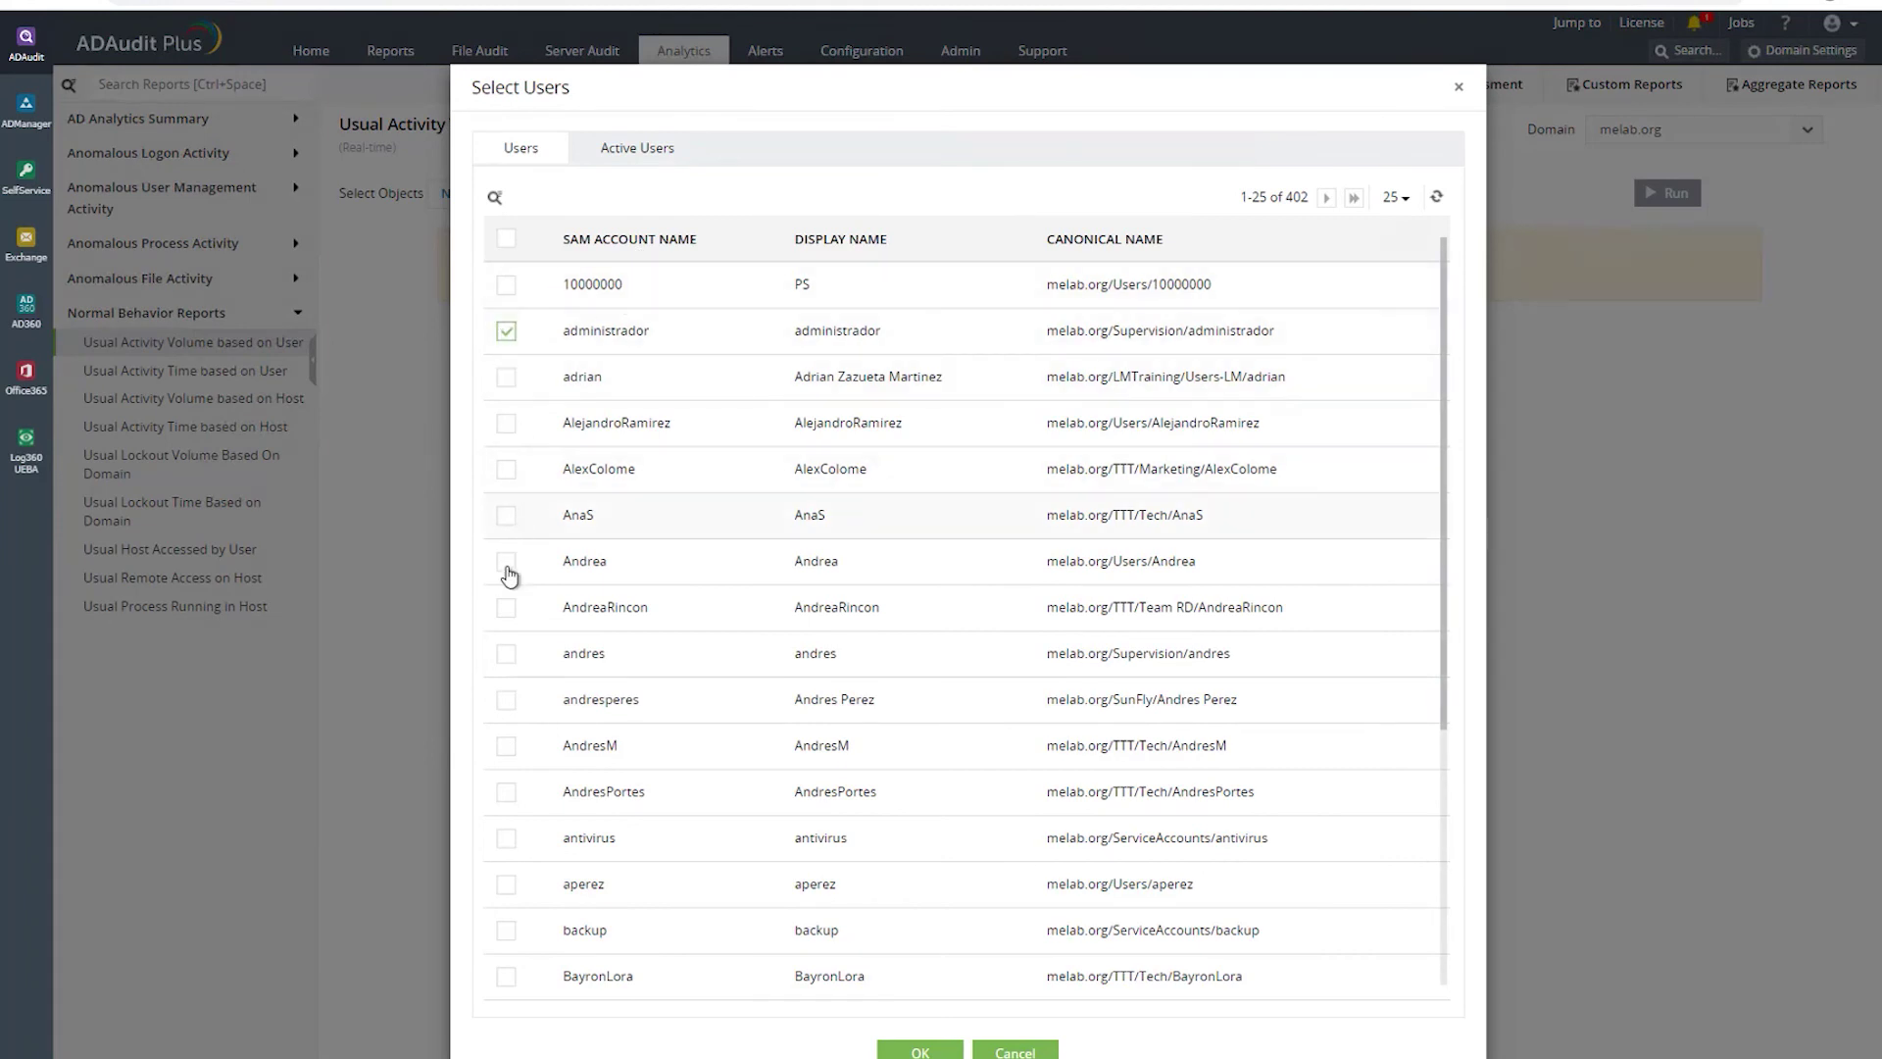
{"action": "left_click", "coordinate": [495, 199]}
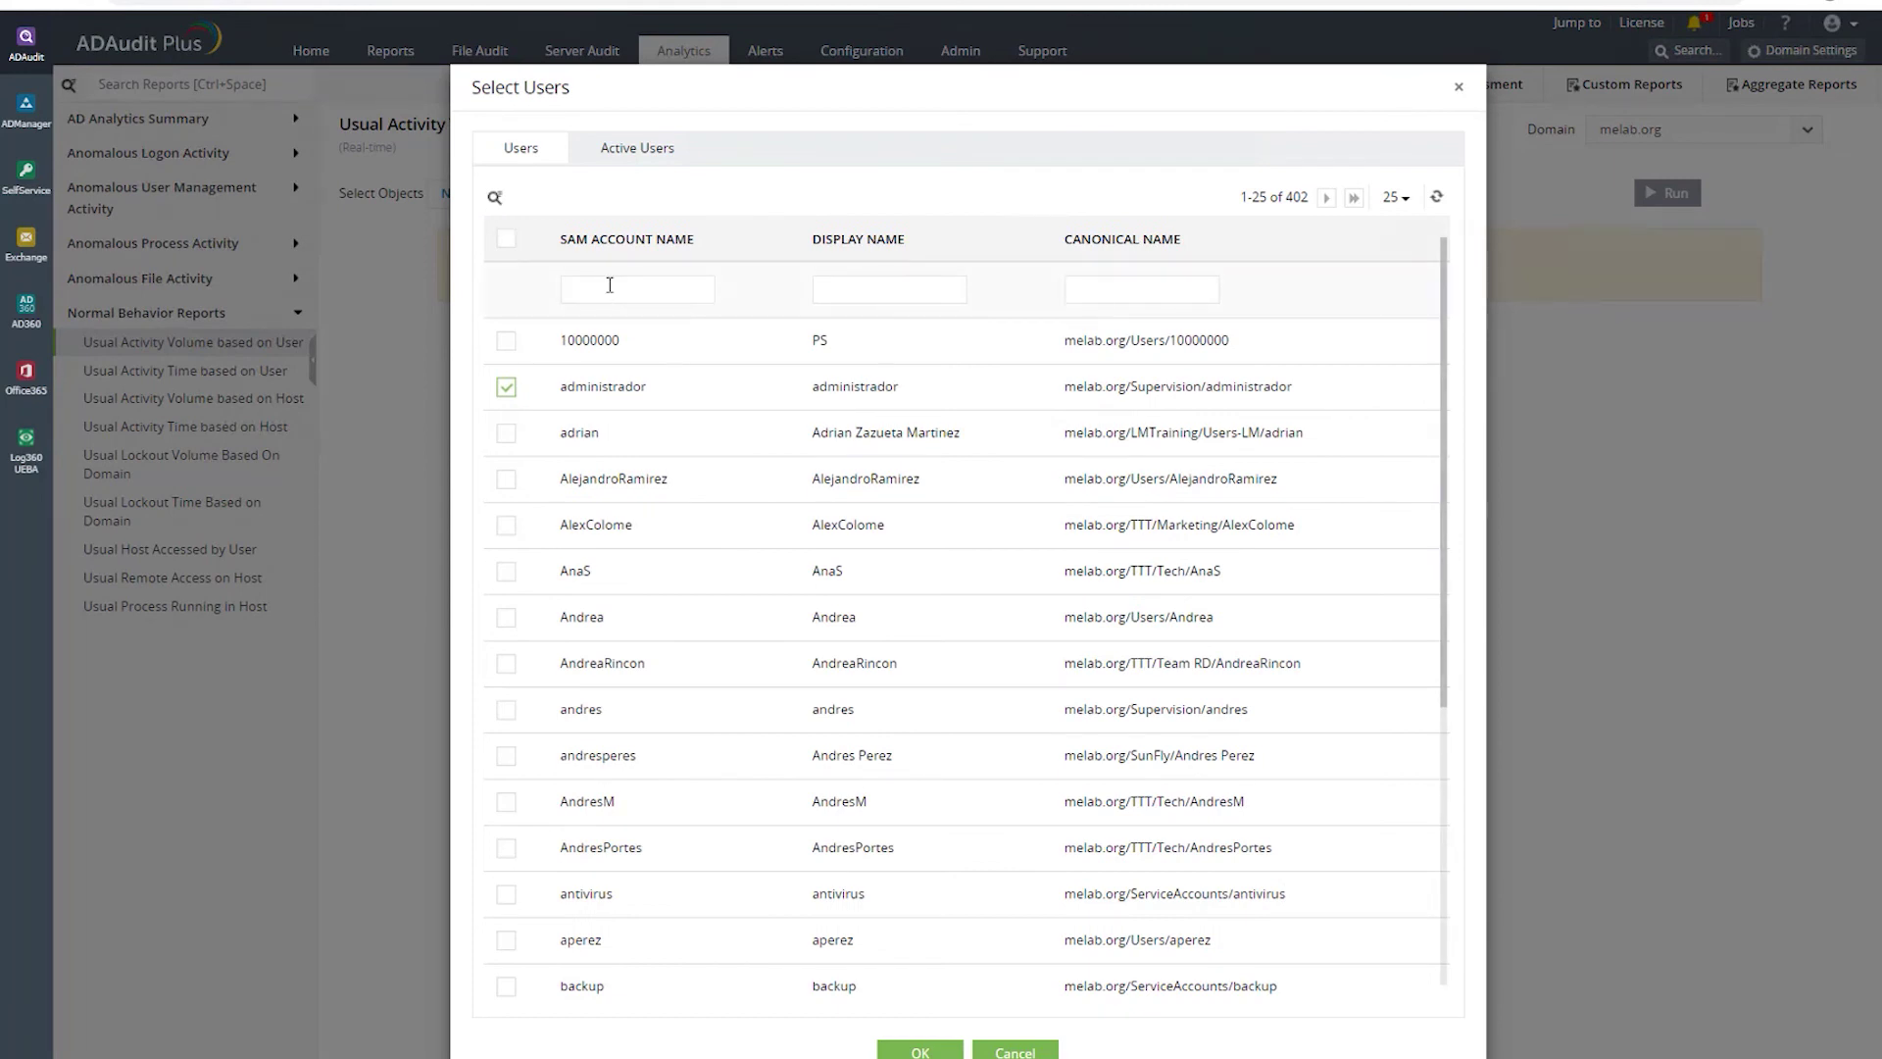
{"action": "type", "text": "wilson"}
{"action": "key", "text": "Return"}
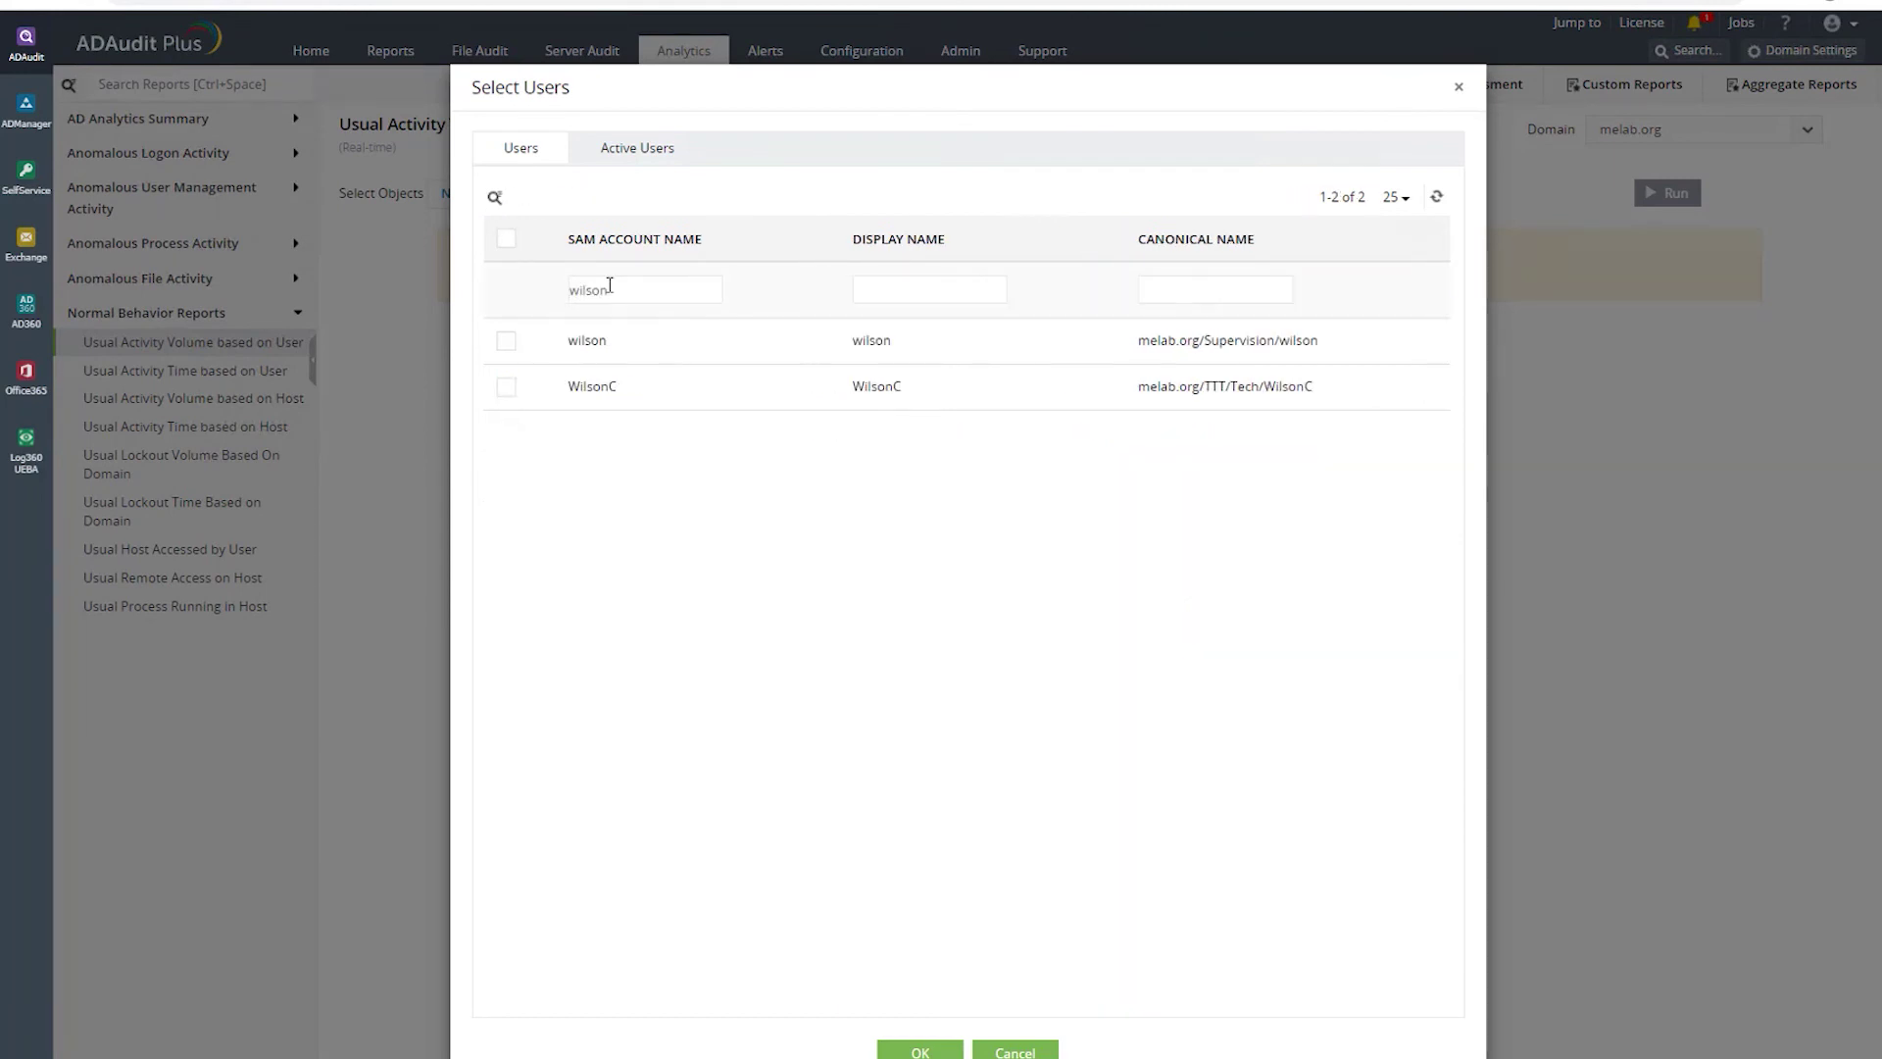
{"action": "left_click", "coordinate": [507, 341]}
{"action": "left_click", "coordinate": [920, 1050]}
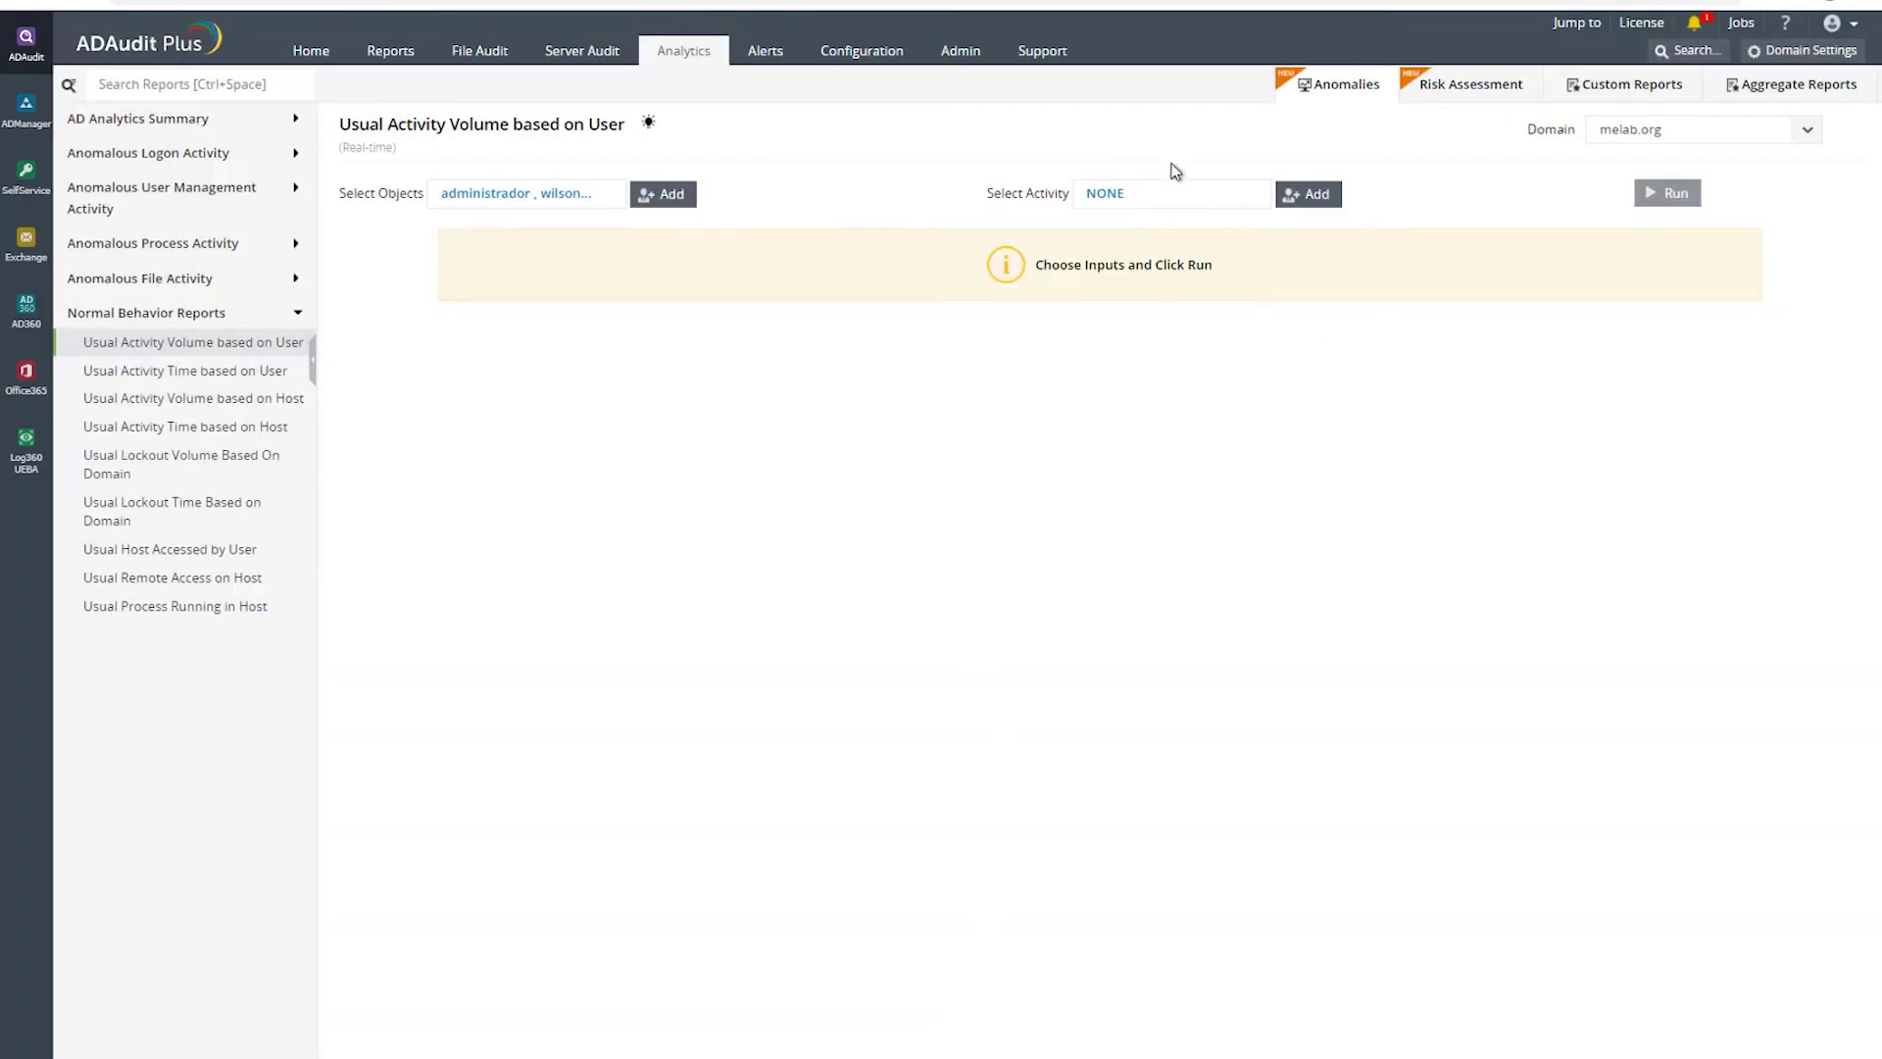
- Choose Logon Failure Count (Based on User) as the report's activity
{"action": "left_click", "coordinate": [1197, 196]}
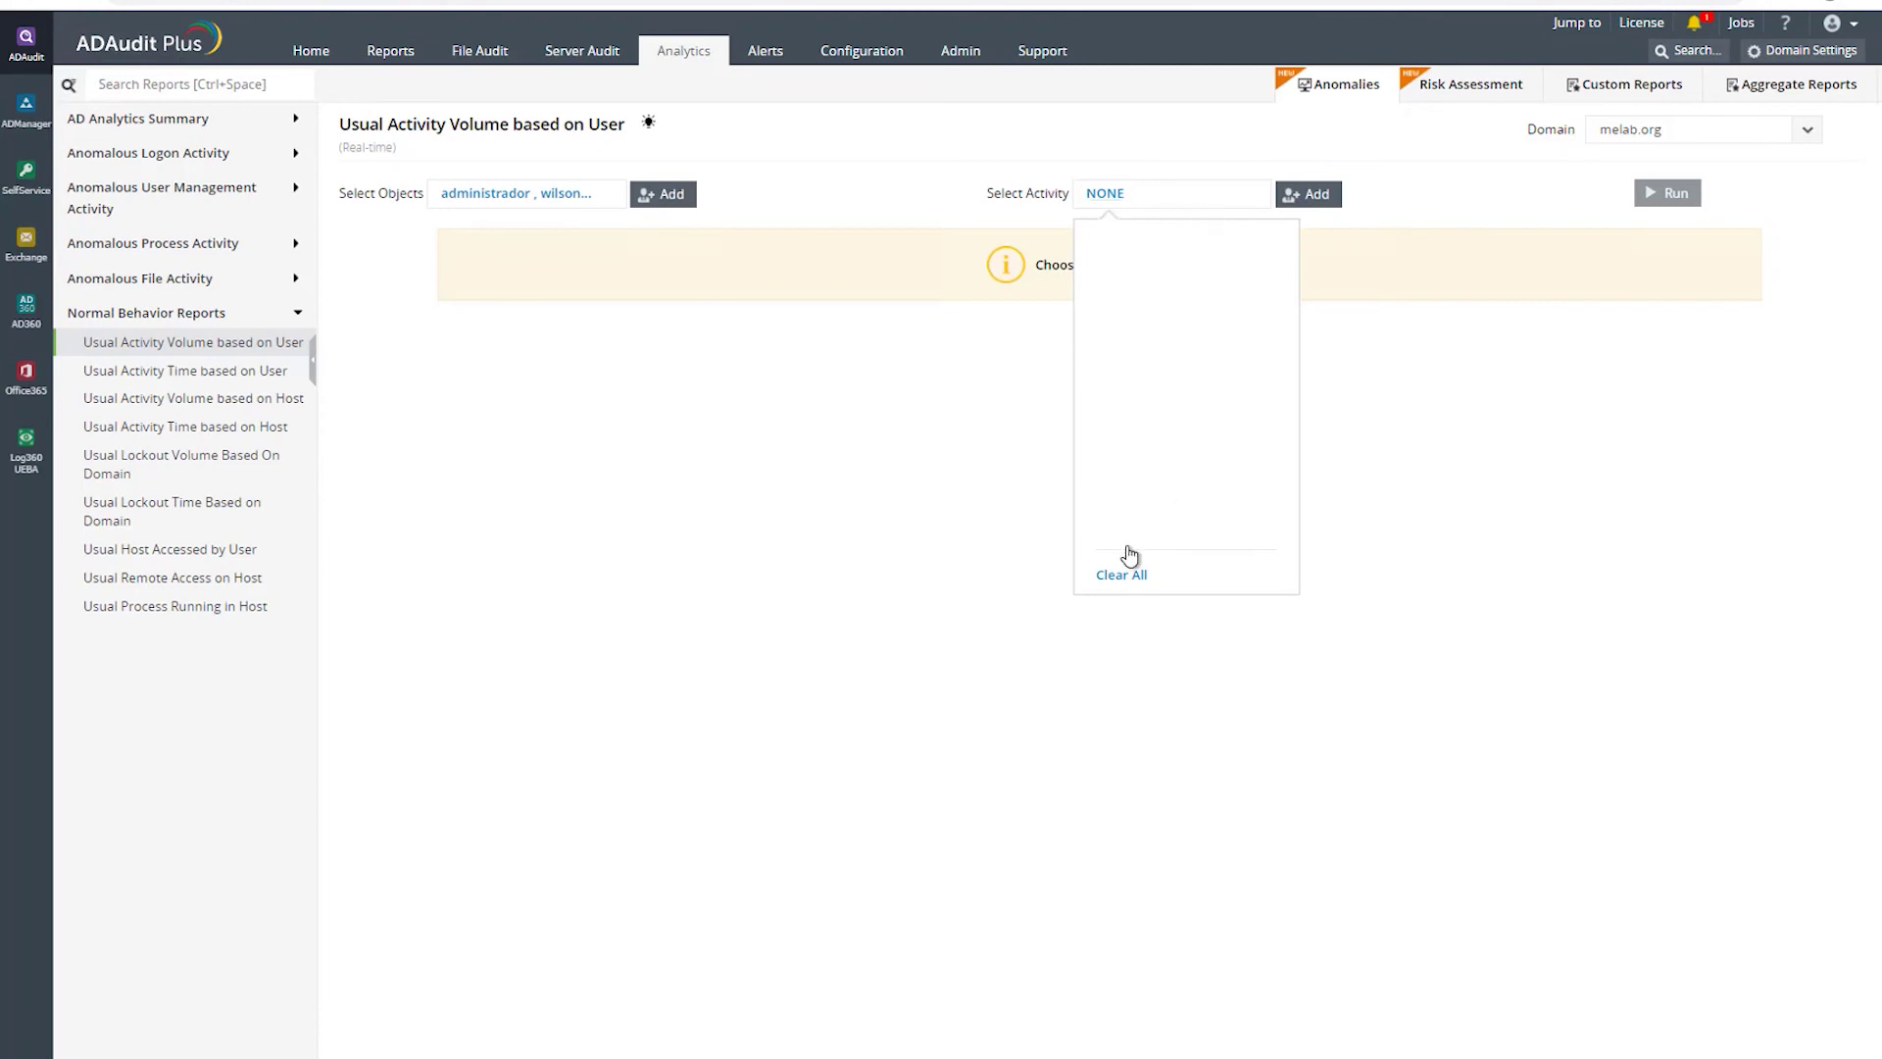
{"action": "left_click", "coordinate": [1314, 199]}
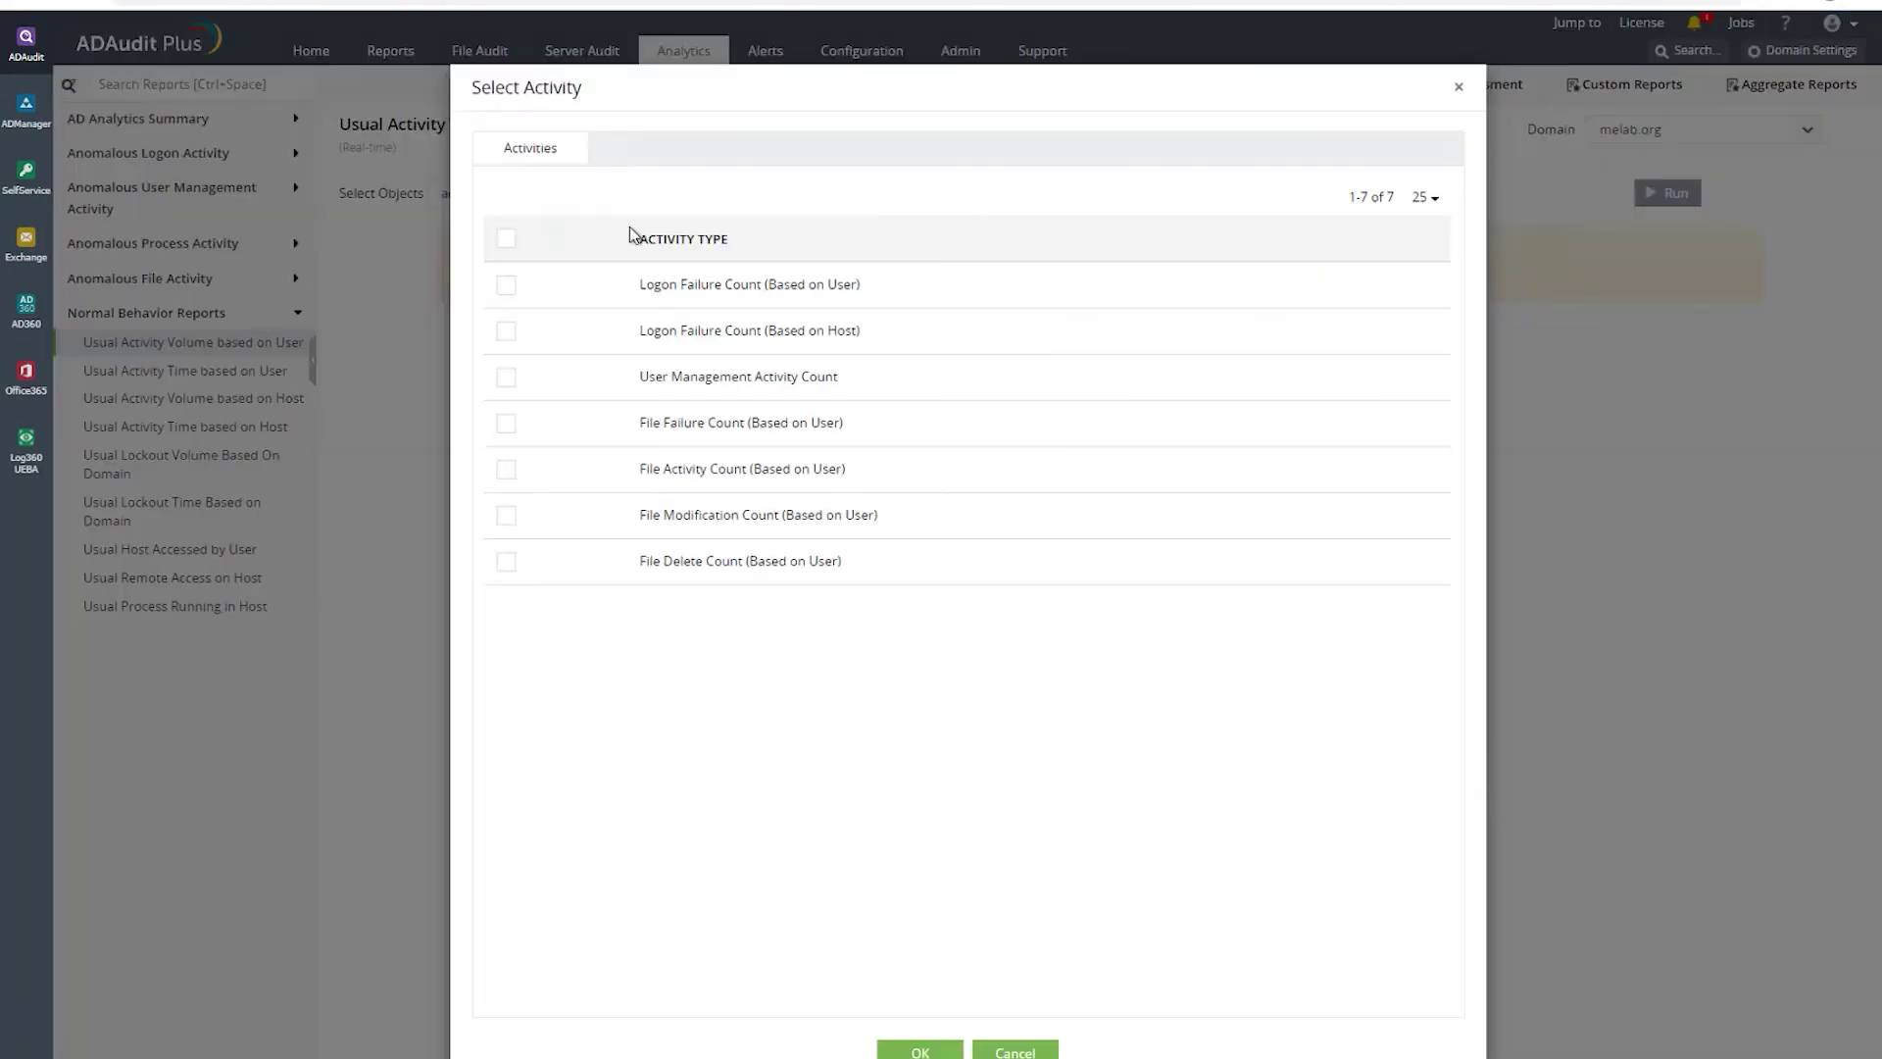
{"action": "left_click", "coordinate": [507, 294]}
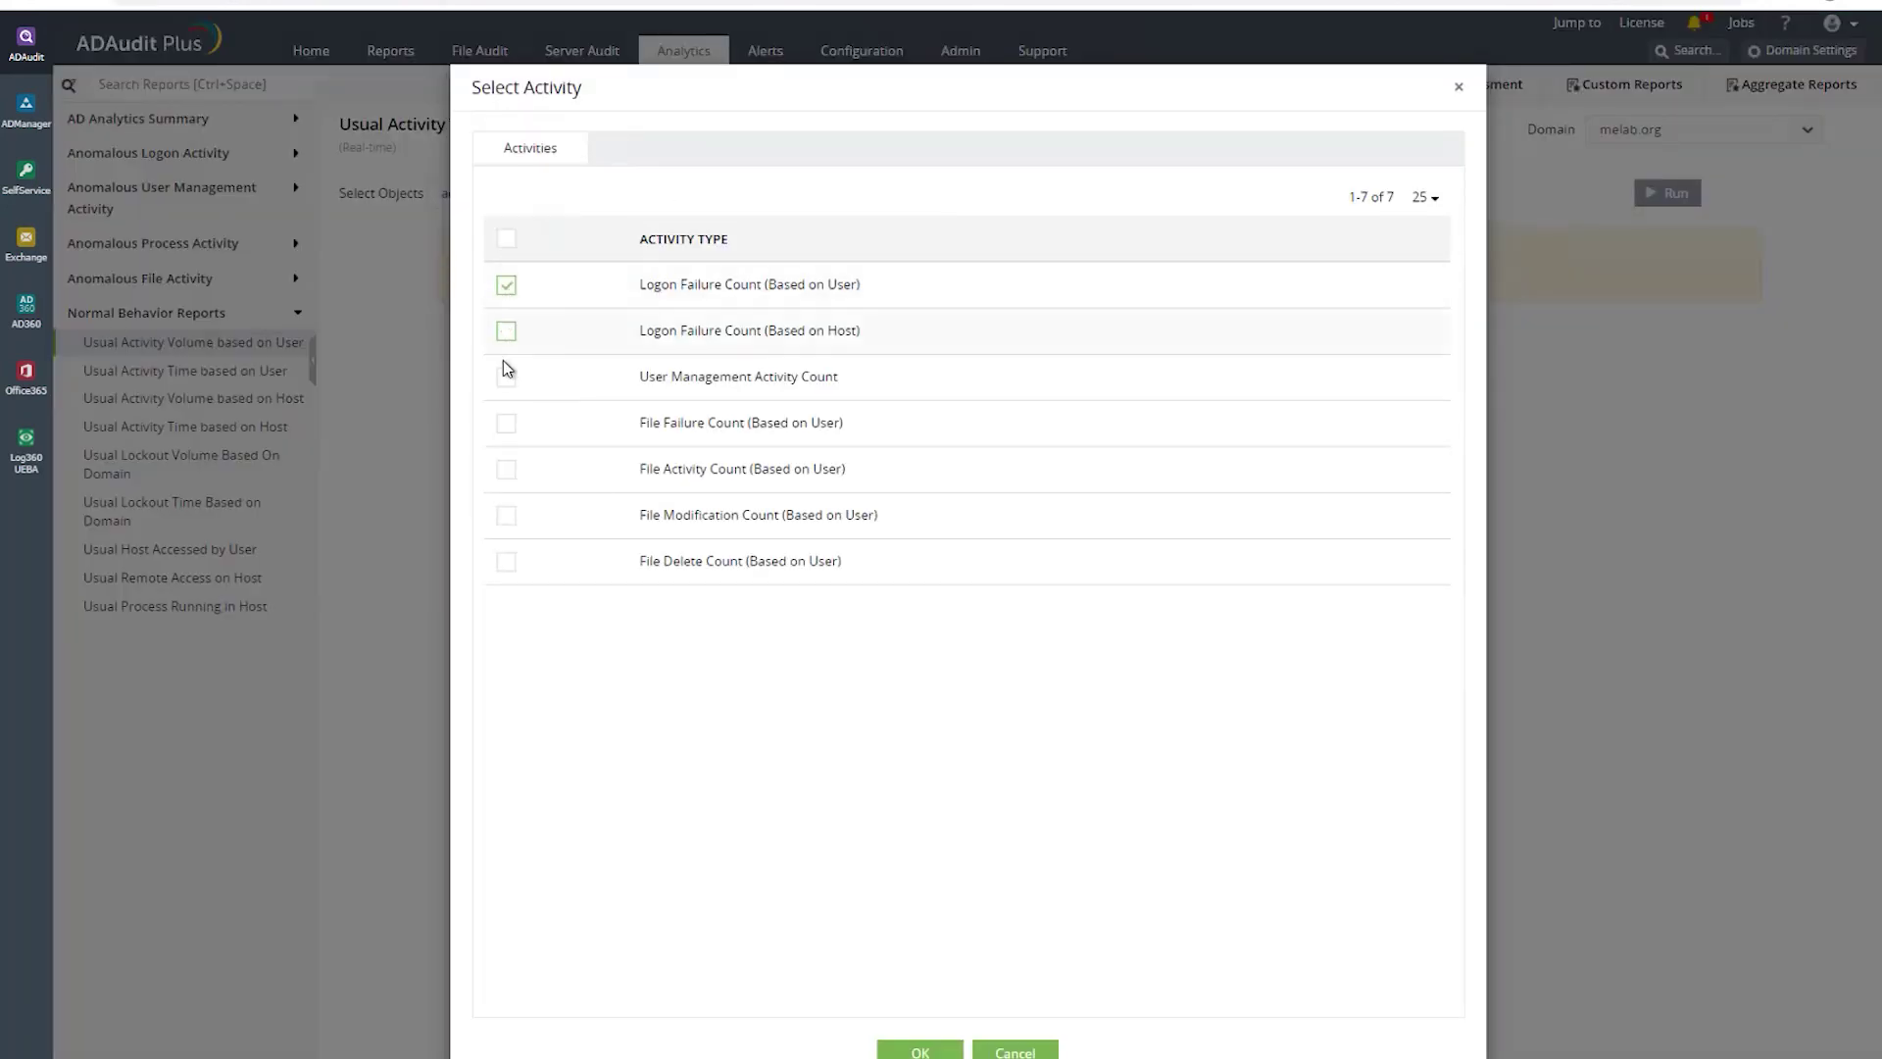
{"action": "left_click", "coordinate": [914, 1052]}
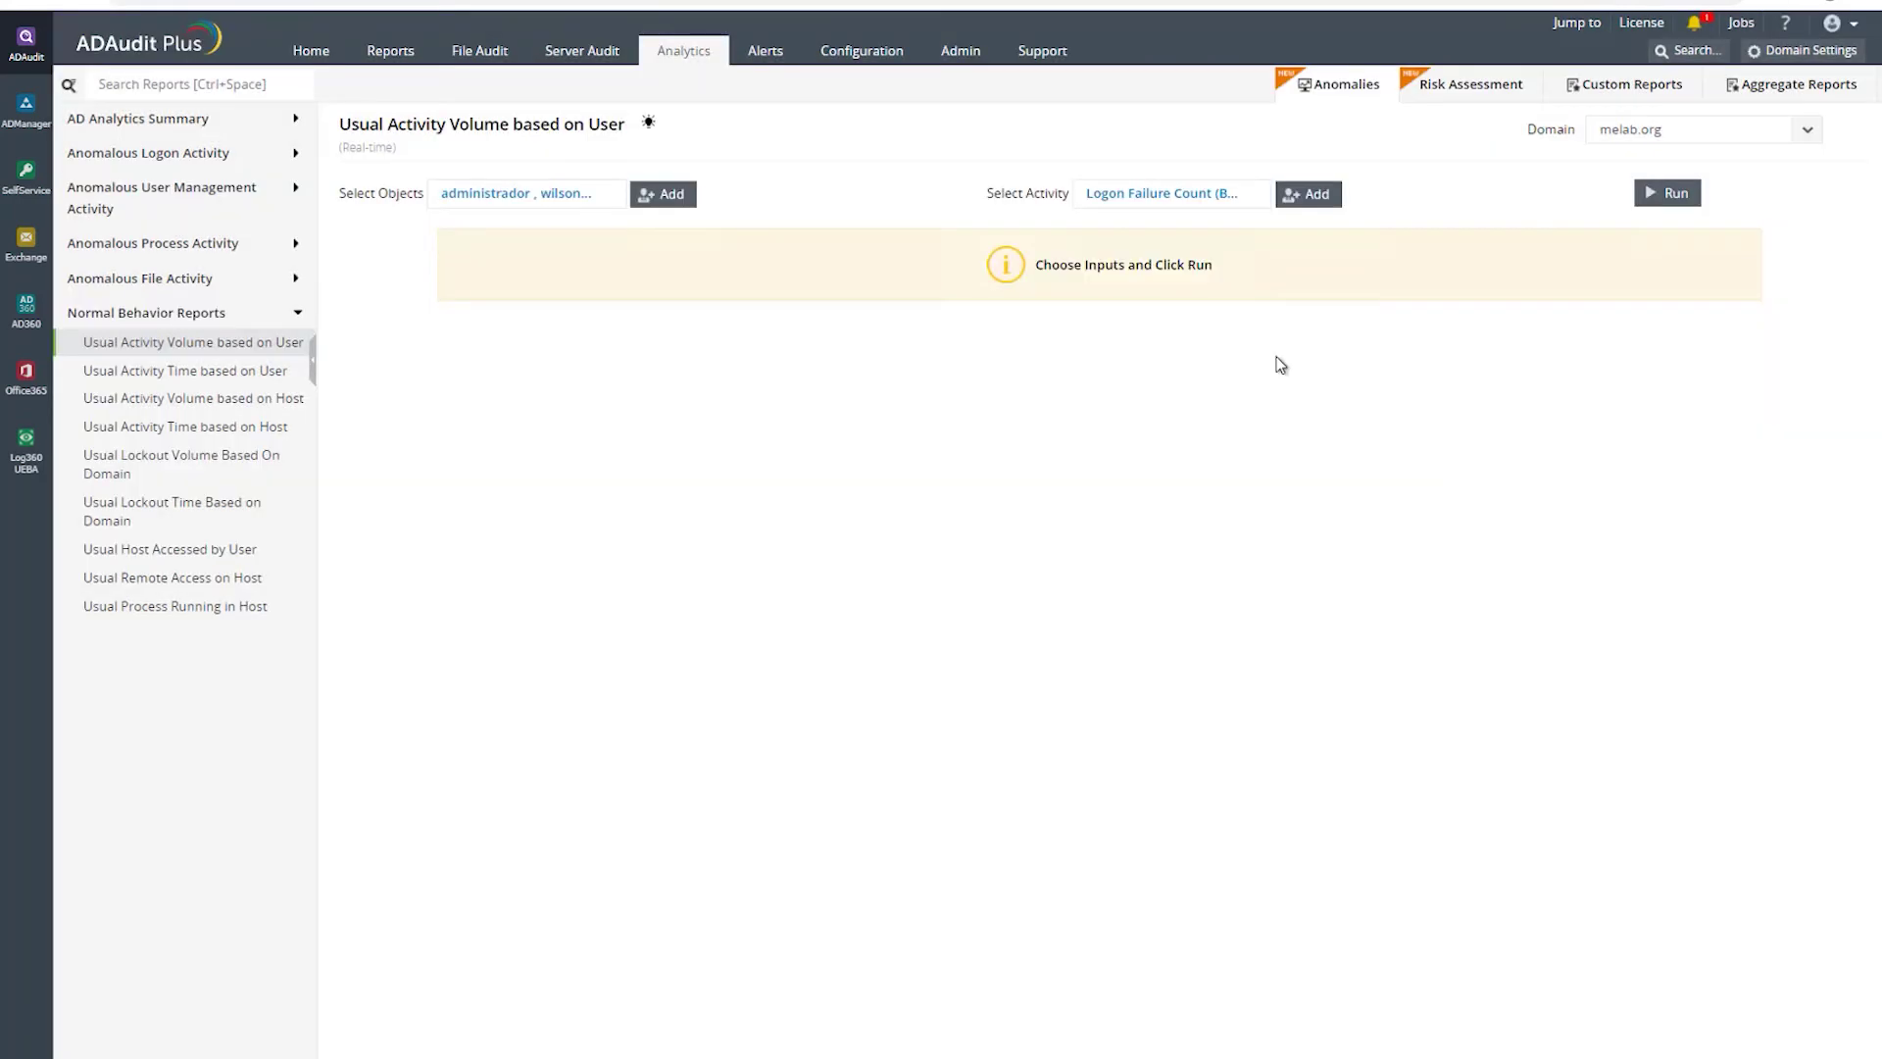
- Run the report and scroll across the hourly mean and threshold logon-failure table
{"action": "left_click", "coordinate": [1672, 192]}
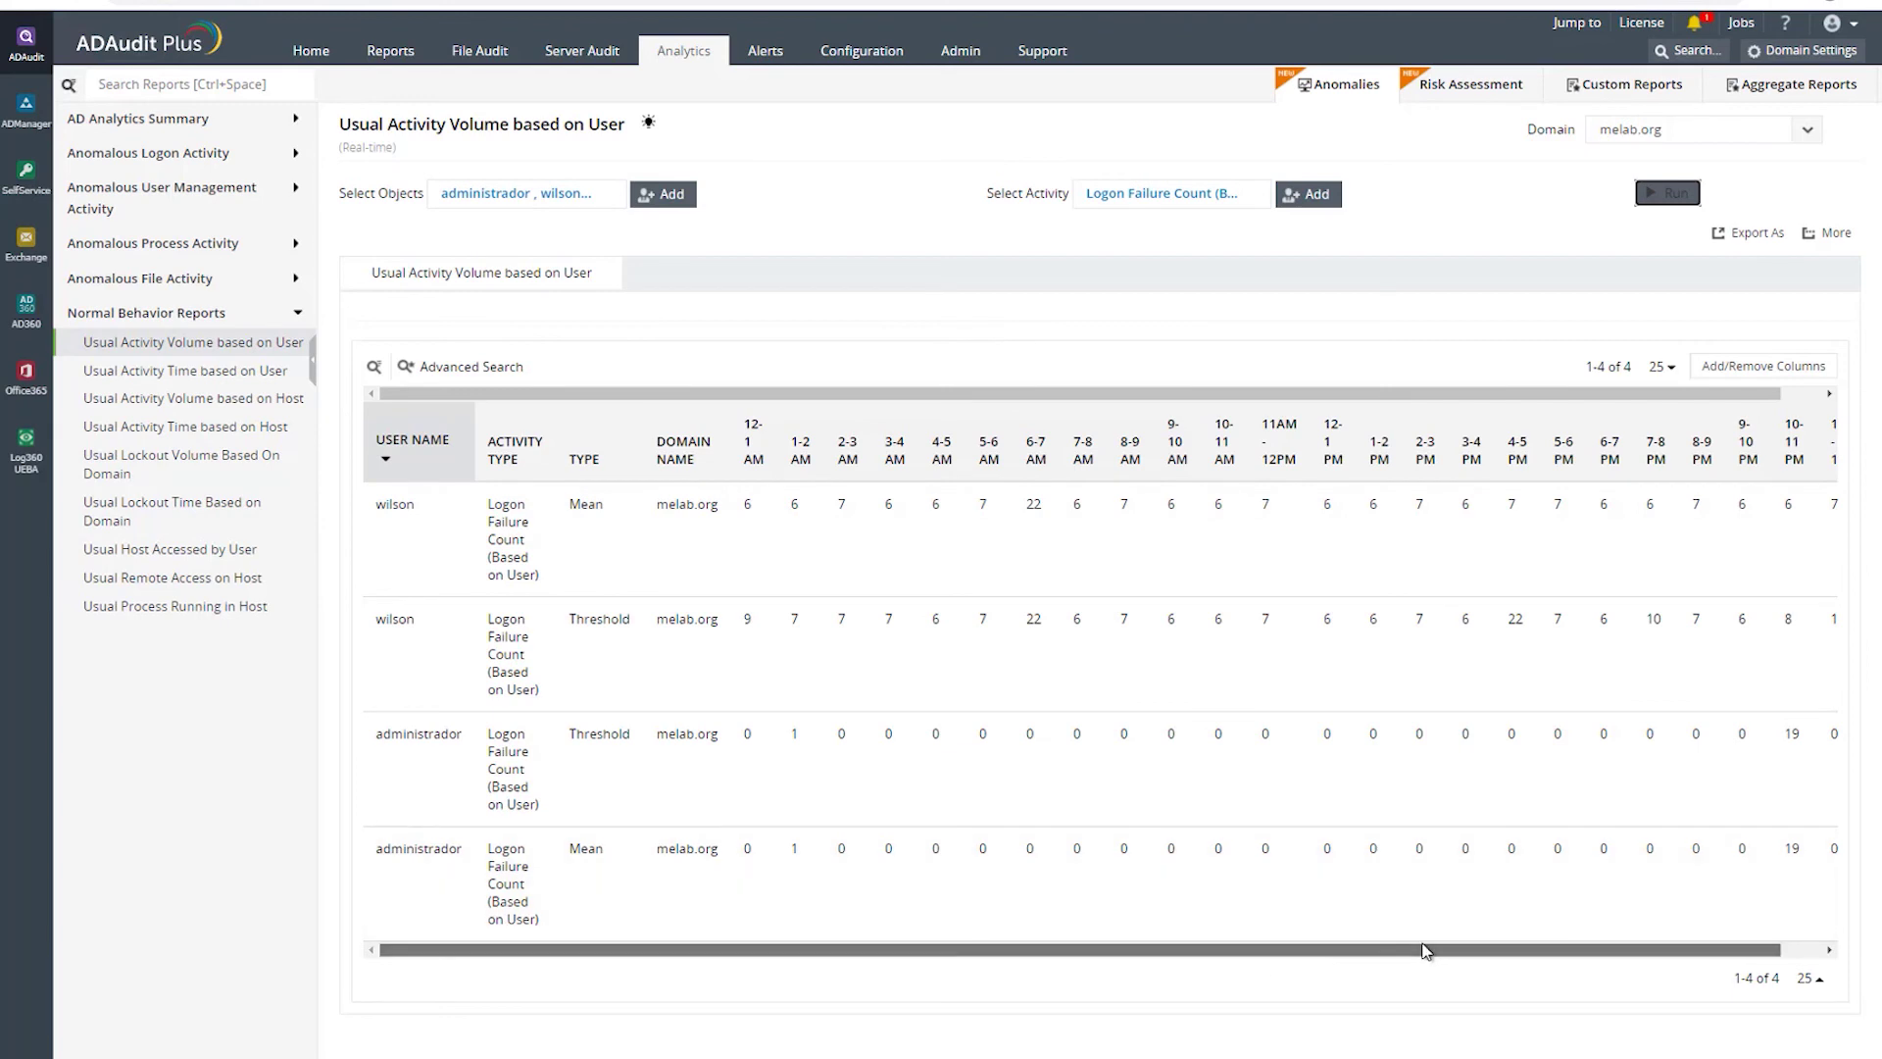
{"action": "left_click_drag", "start_coordinate": [1420, 950], "coordinate": [1541, 949]}
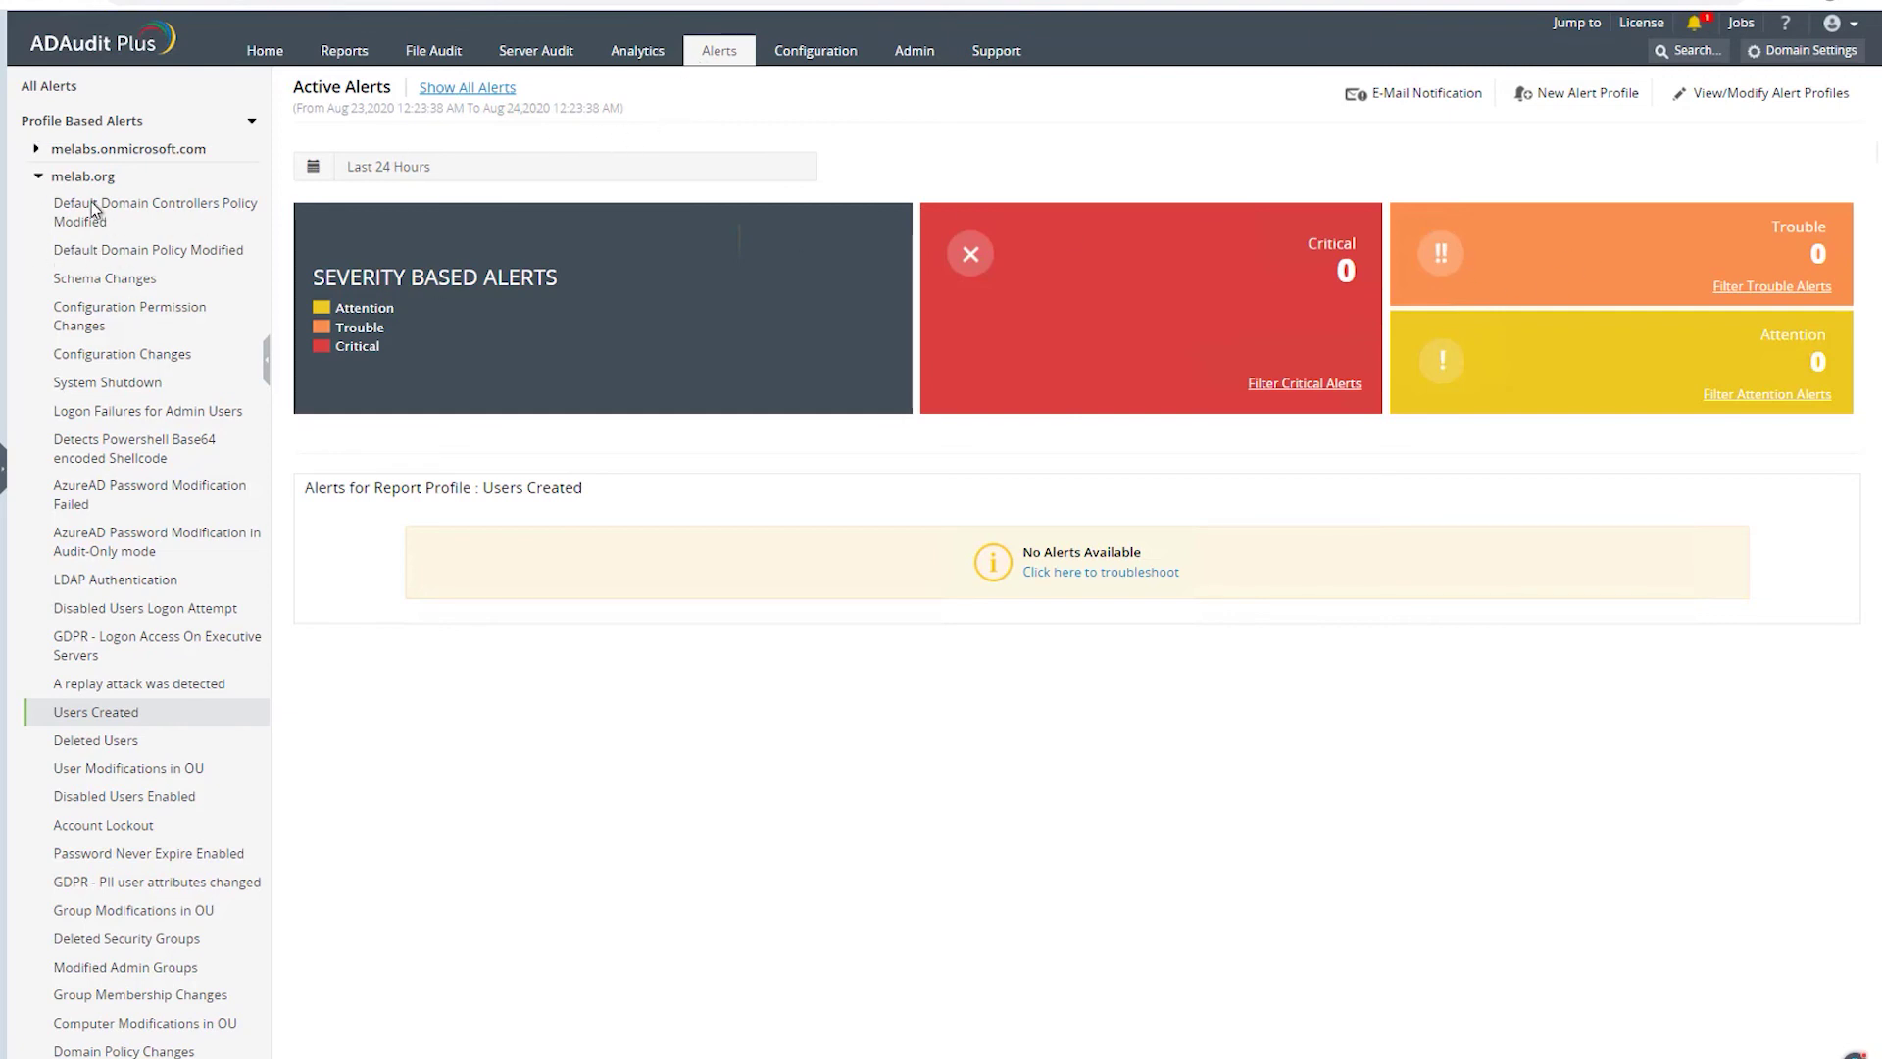
- Open the alert profile list and edit the Logon Failures for Admin Users profile
{"action": "left_click", "coordinate": [108, 250]}
{"action": "left_click", "coordinate": [102, 324]}
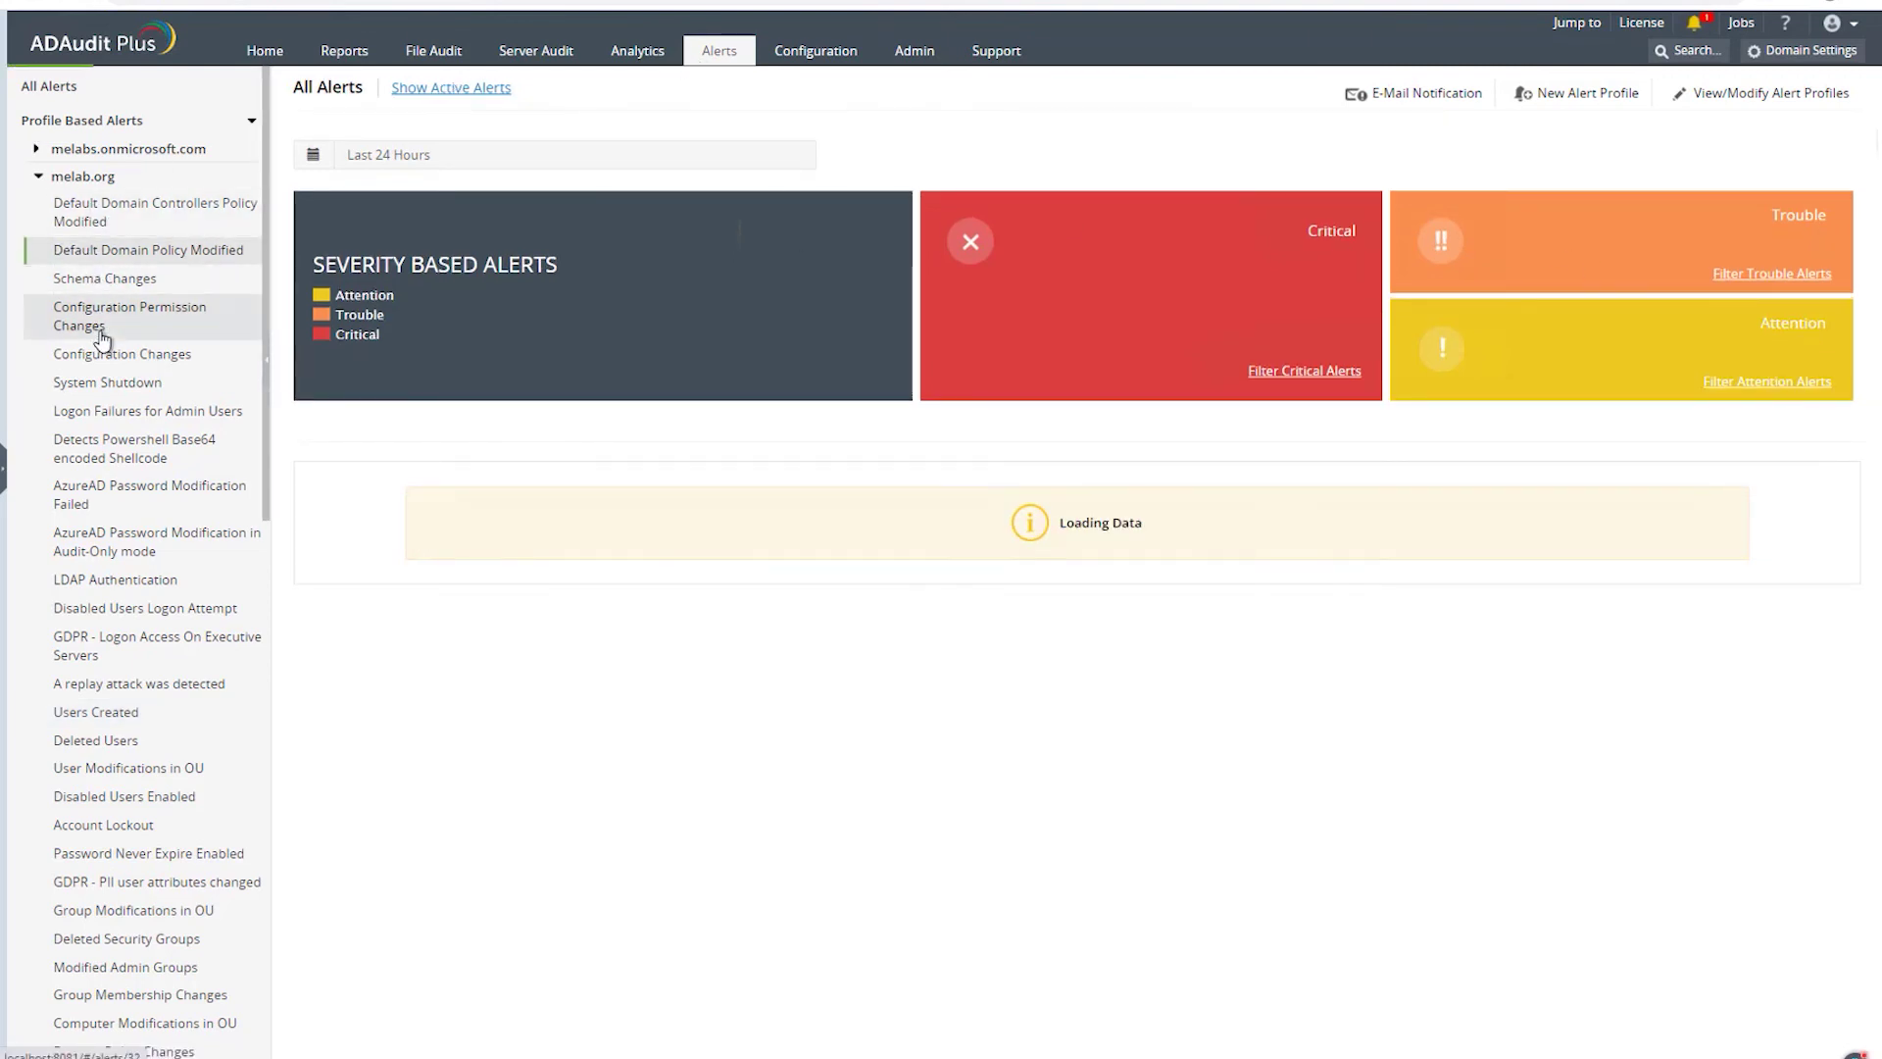
{"action": "left_click", "coordinate": [1745, 98]}
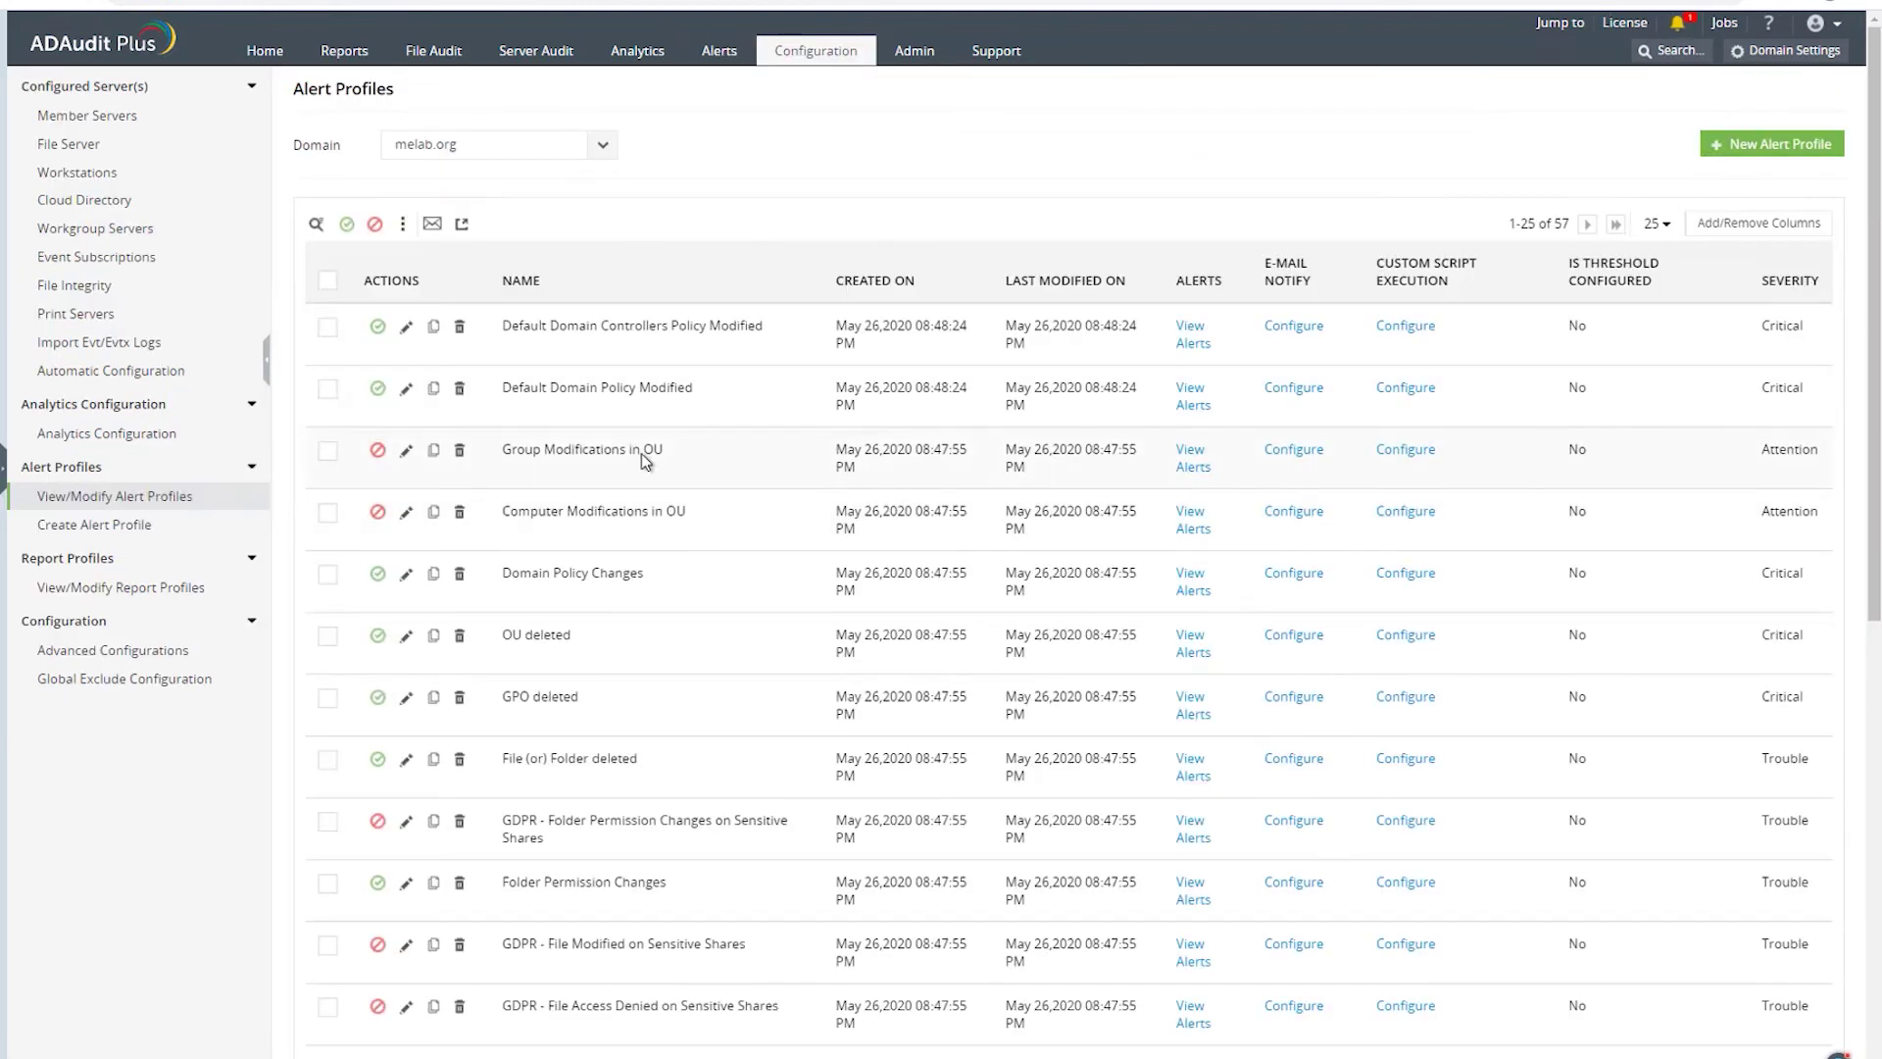
{"action": "scroll", "coordinate": [743, 421], "scroll_direction": "down", "scroll_amount": 4}
{"action": "scroll", "coordinate": [732, 454], "scroll_direction": "down", "scroll_amount": 4}
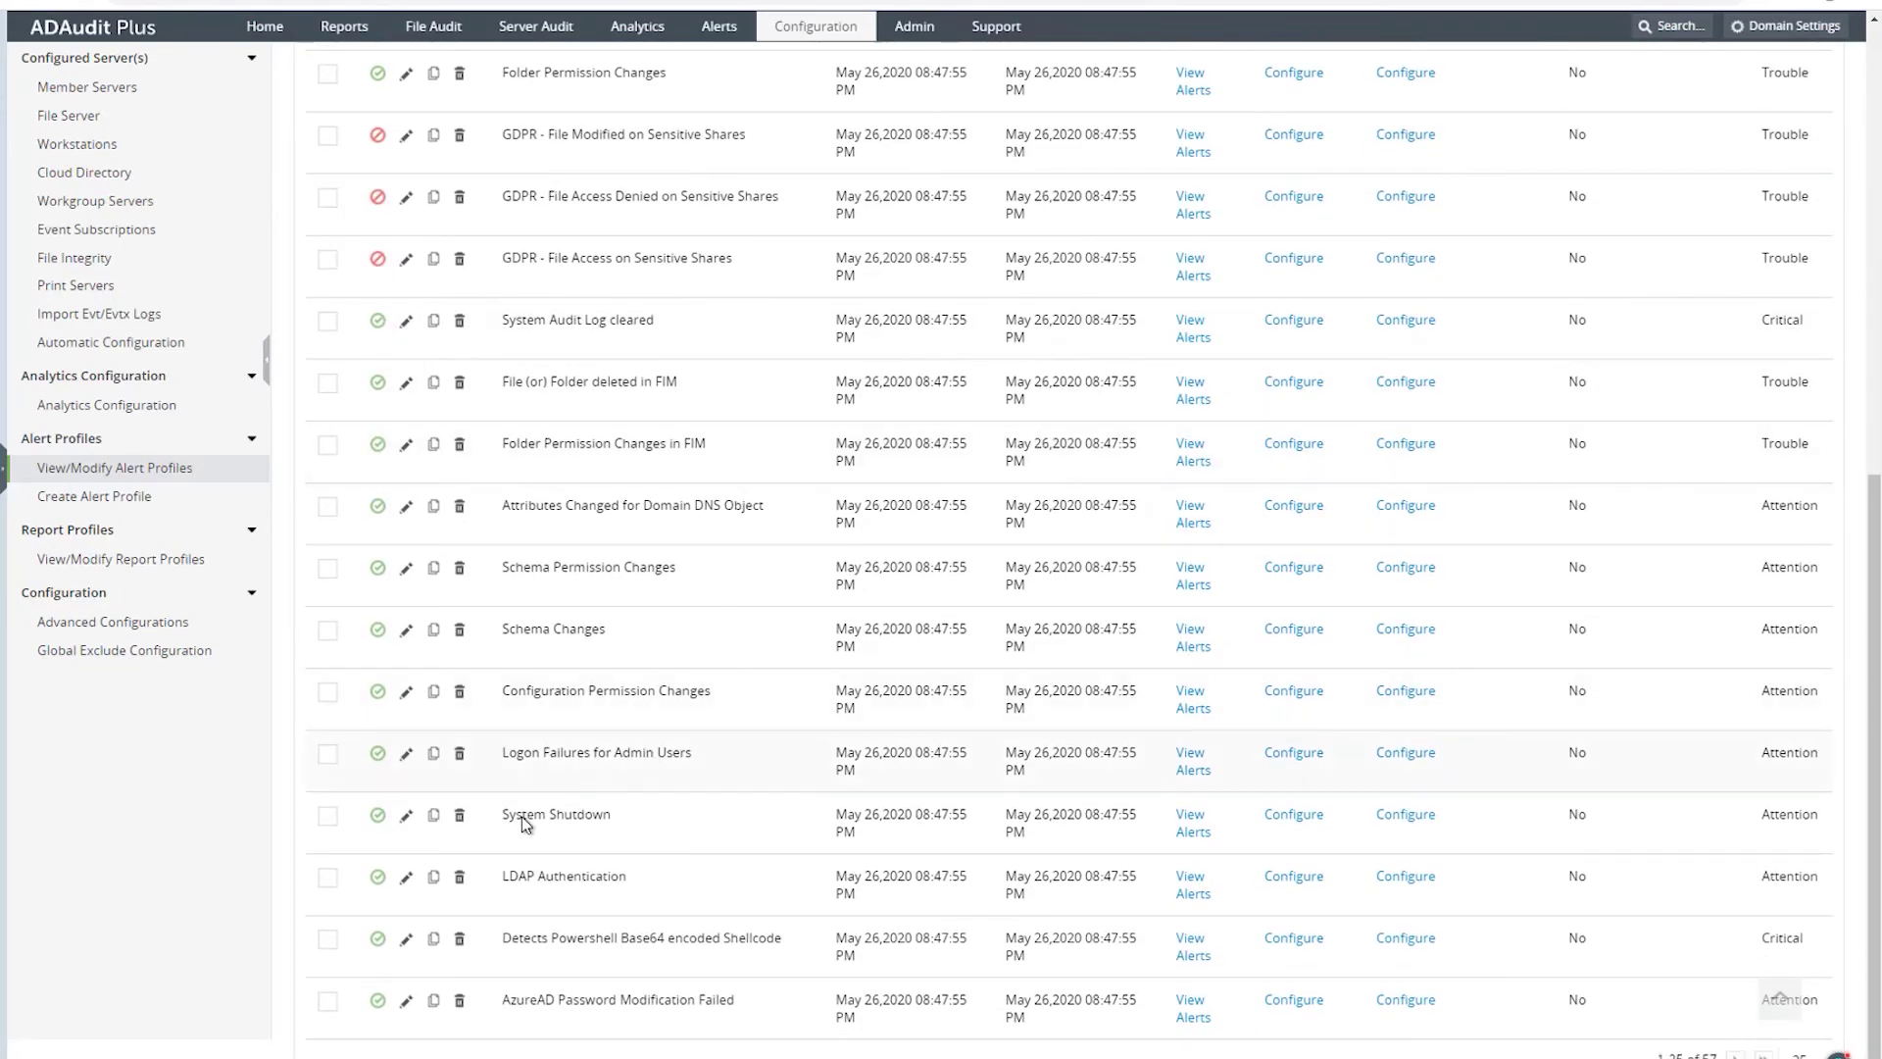
{"action": "left_click", "coordinate": [405, 763]}
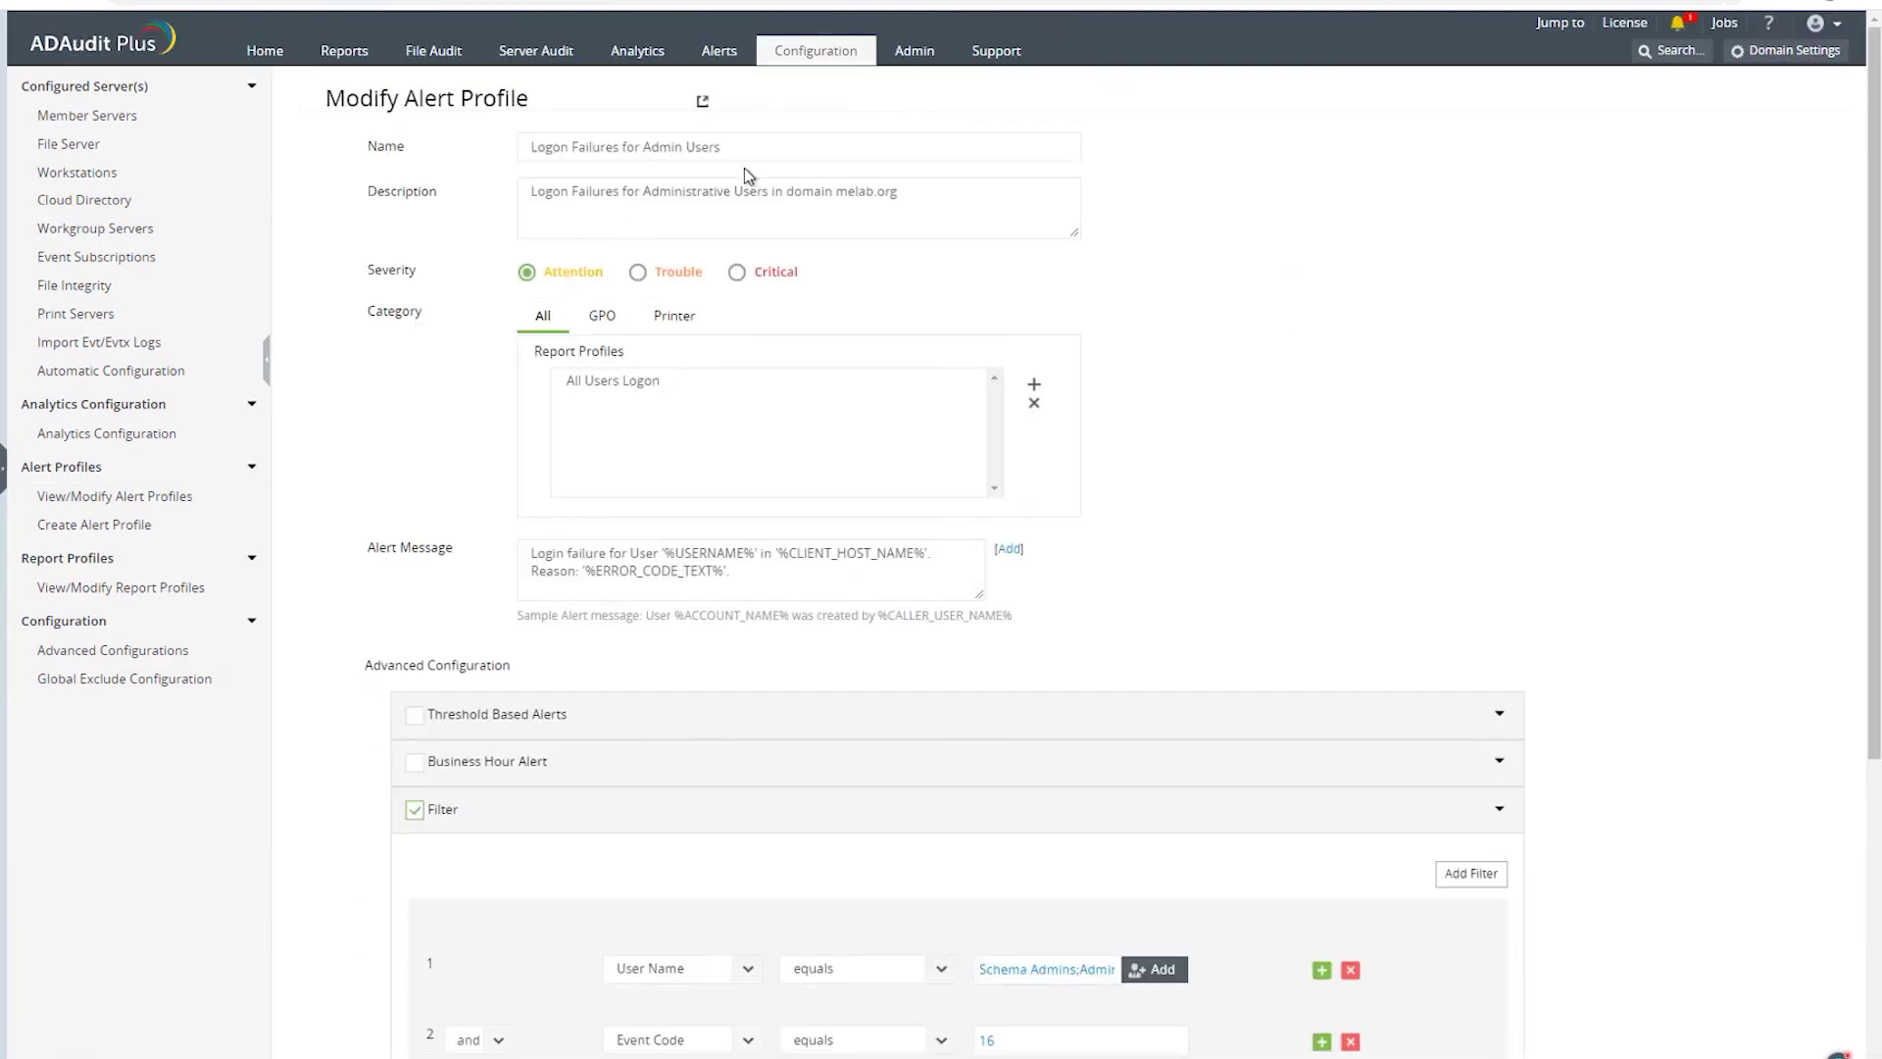
- Review the profile's details and alert message text
{"action": "double_click", "coordinate": [502, 191]}
{"action": "left_click_drag", "start_coordinate": [557, 554], "coordinate": [660, 545]}
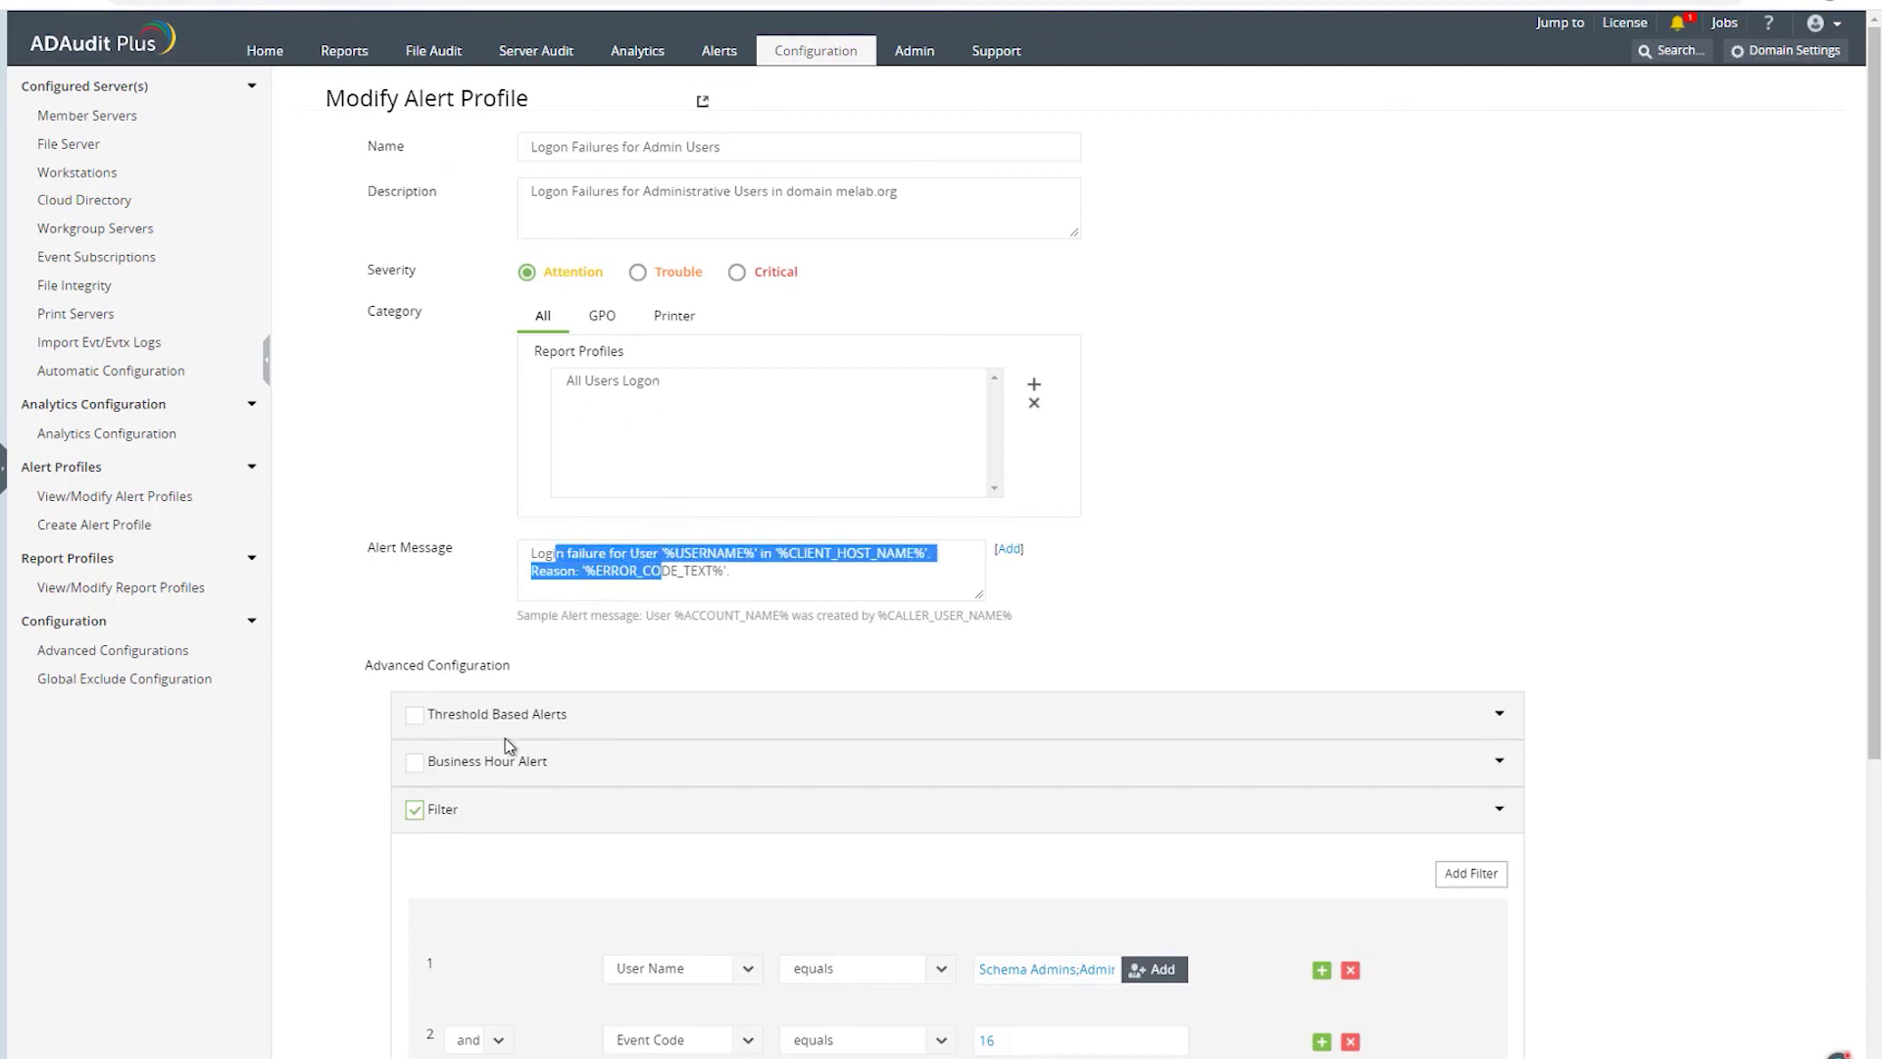
{"action": "scroll", "coordinate": [420, 807], "scroll_direction": "down", "scroll_amount": 3}
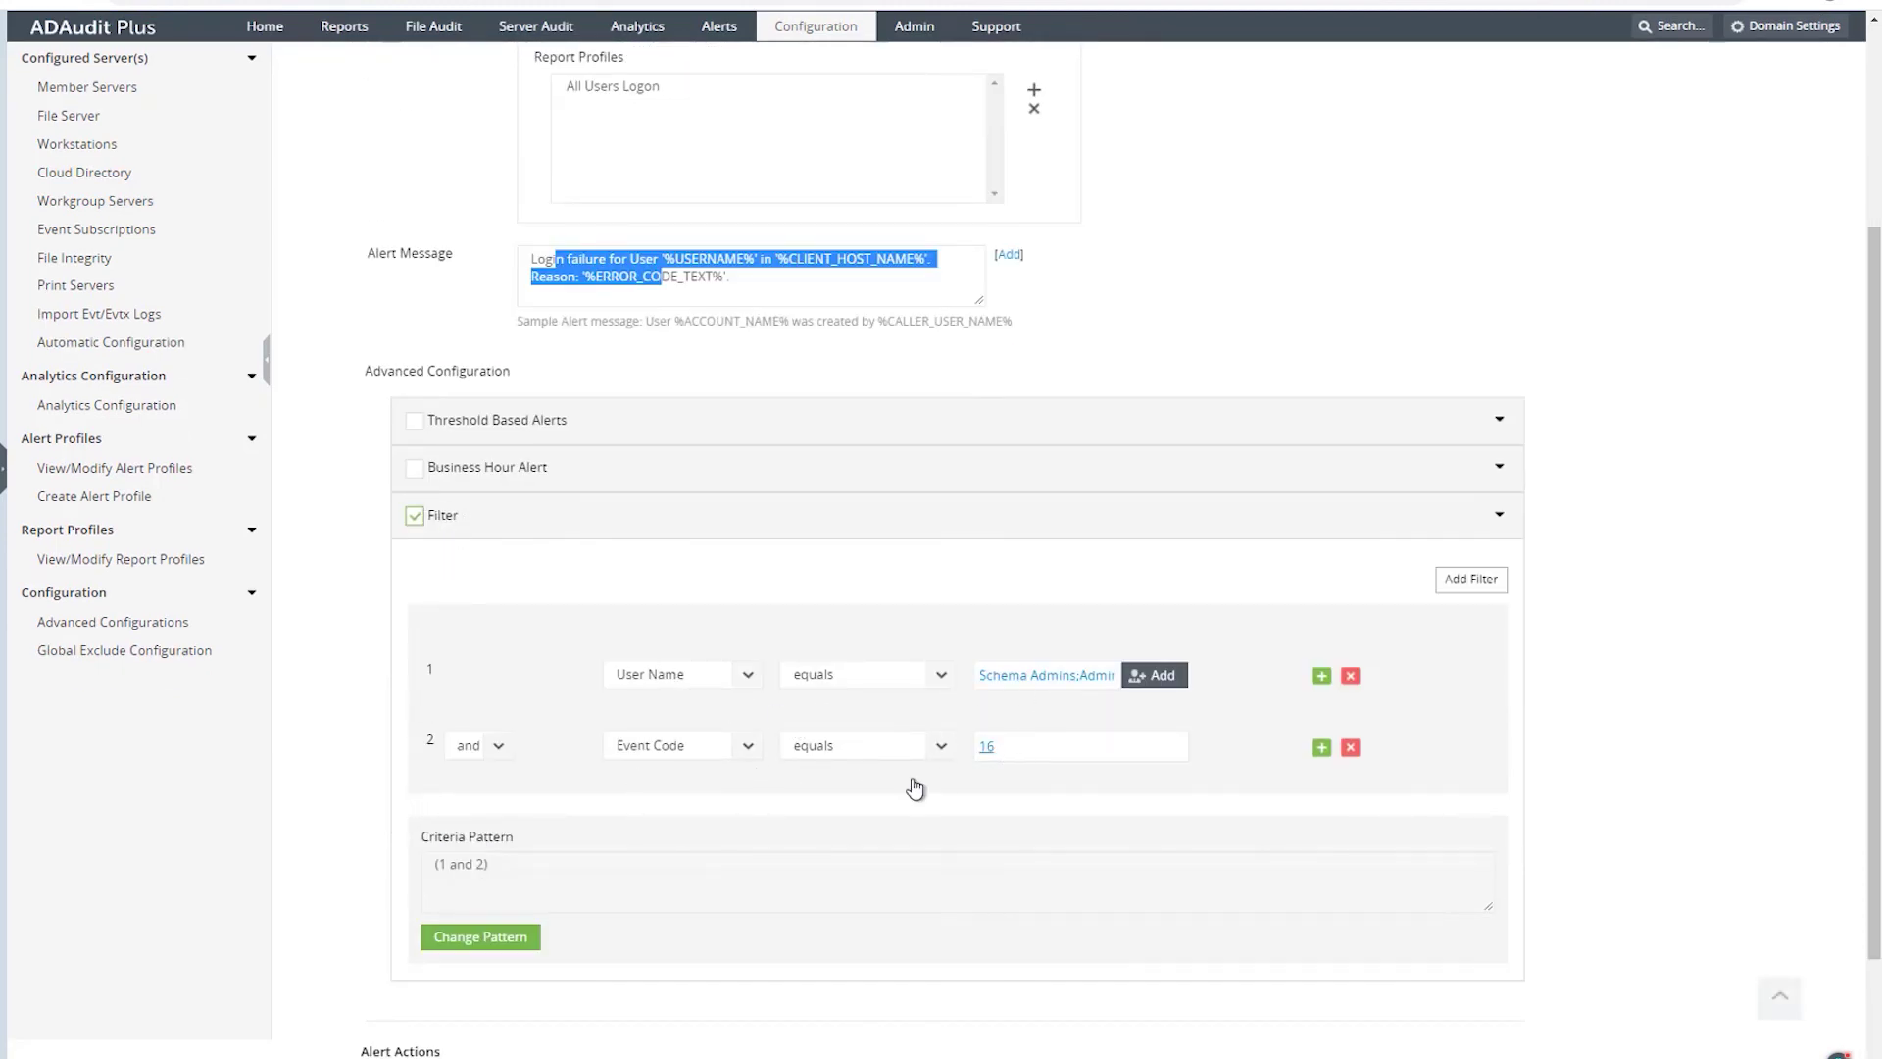
{"action": "scroll", "coordinate": [552, 758], "scroll_direction": "down", "scroll_amount": 1}
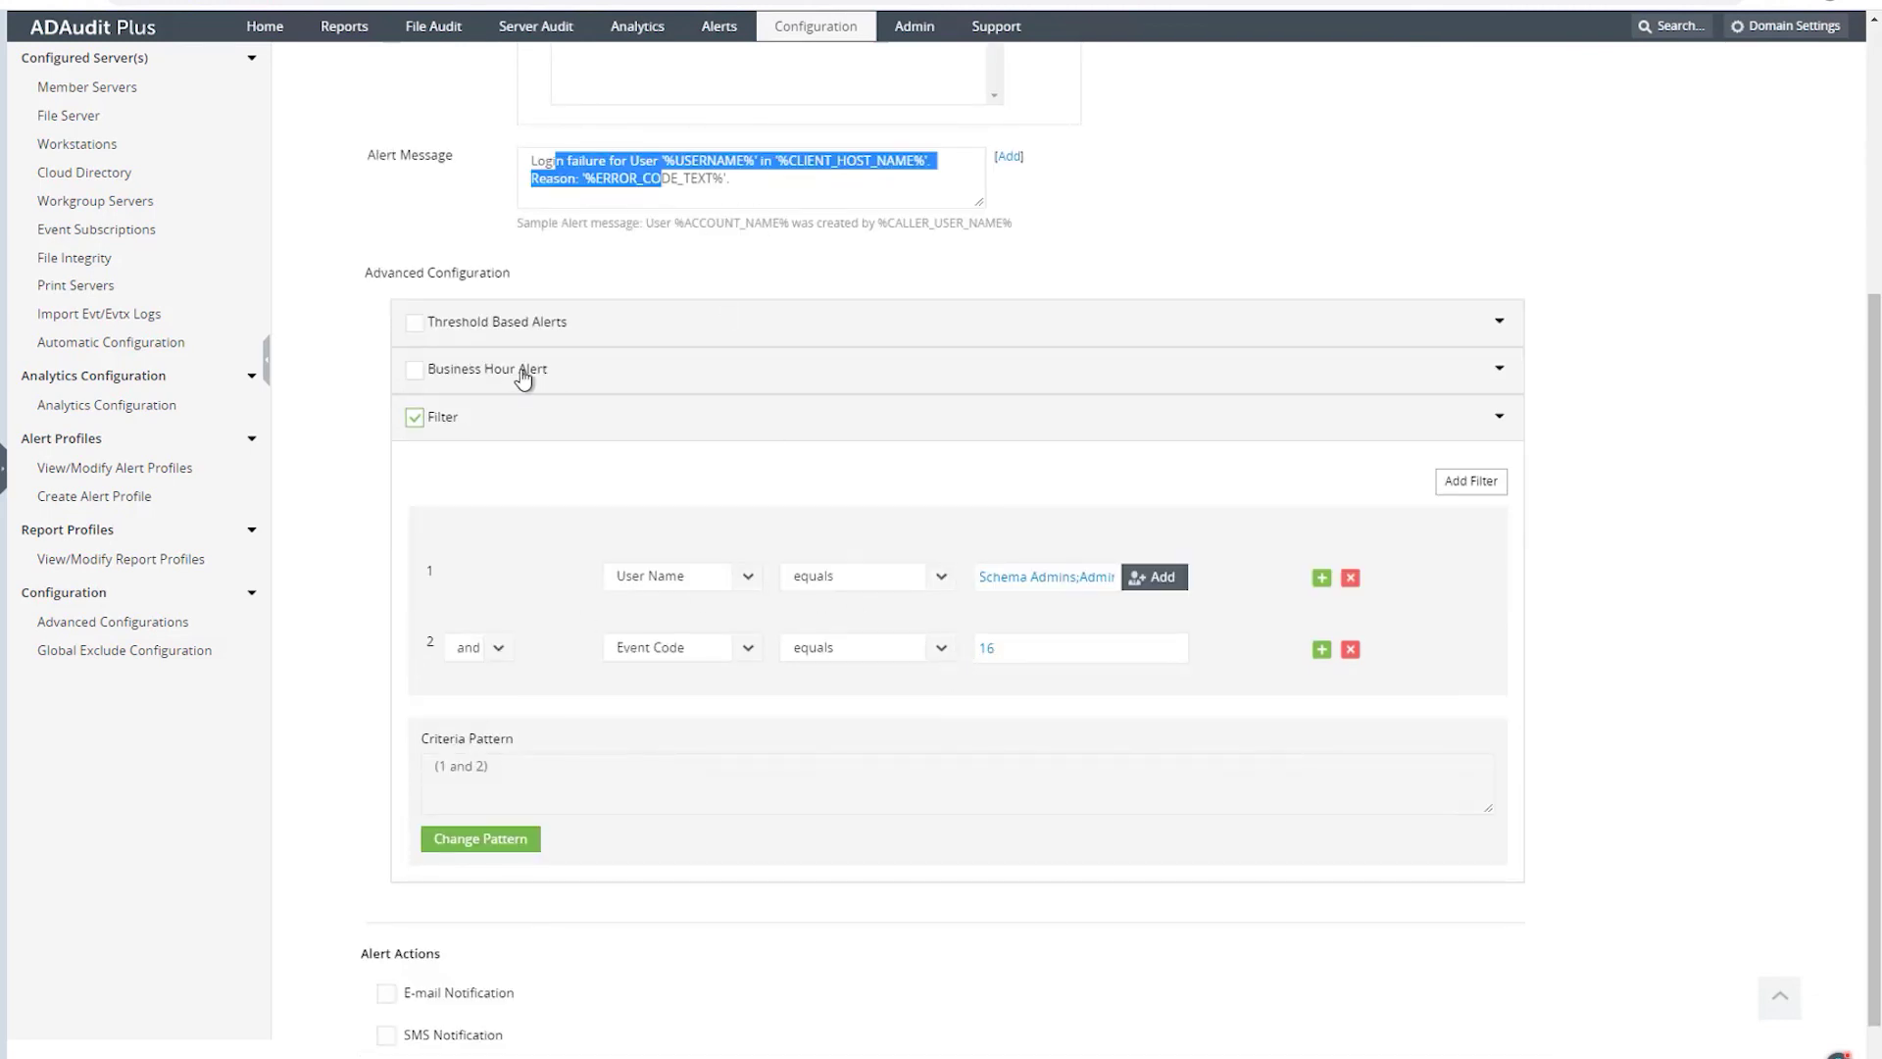
- Enable threshold alerting: 3 events within 5 minutes grouped by User Name
{"action": "left_click", "coordinate": [413, 326]}
{"action": "key", "text": "ctrl+a"}
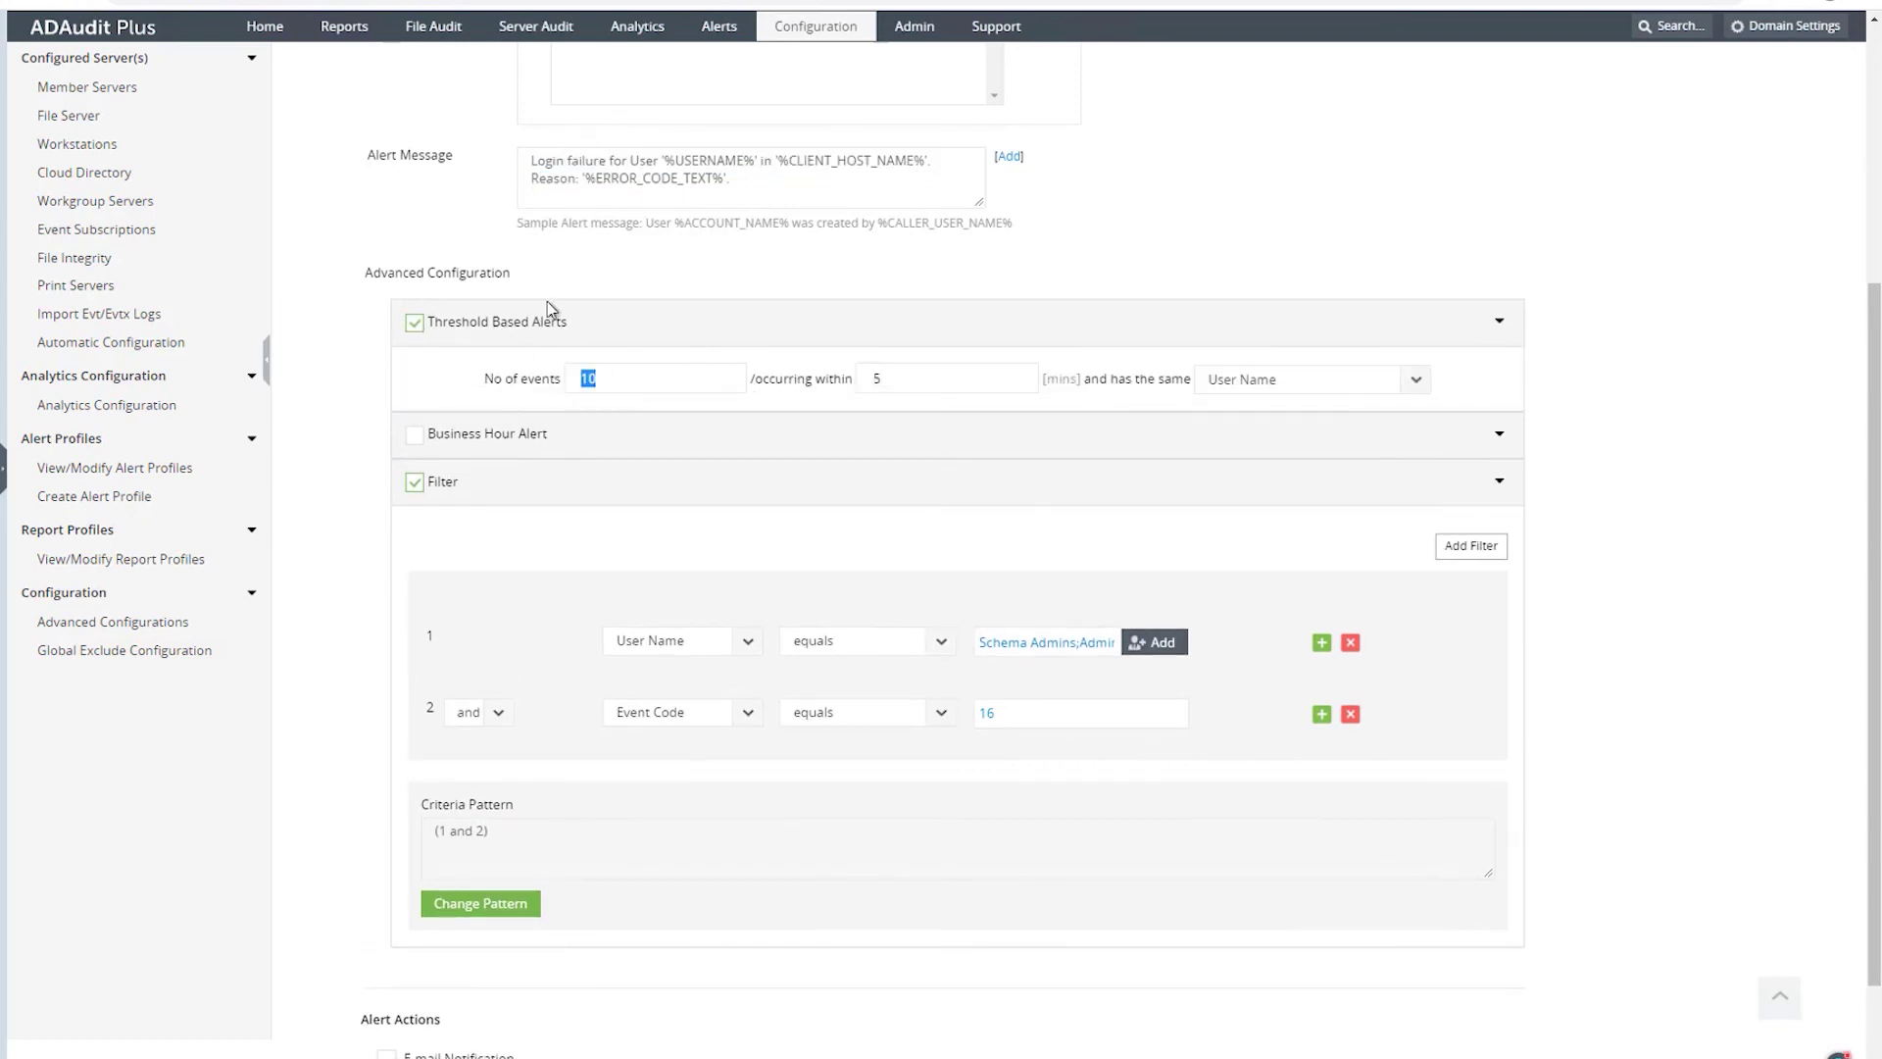
{"action": "type", "text": "1"}
{"action": "key", "text": "BackSpace"}
{"action": "type", "text": "5"}
{"action": "type", "text": "3"}
{"action": "left_click", "coordinate": [1354, 393]}
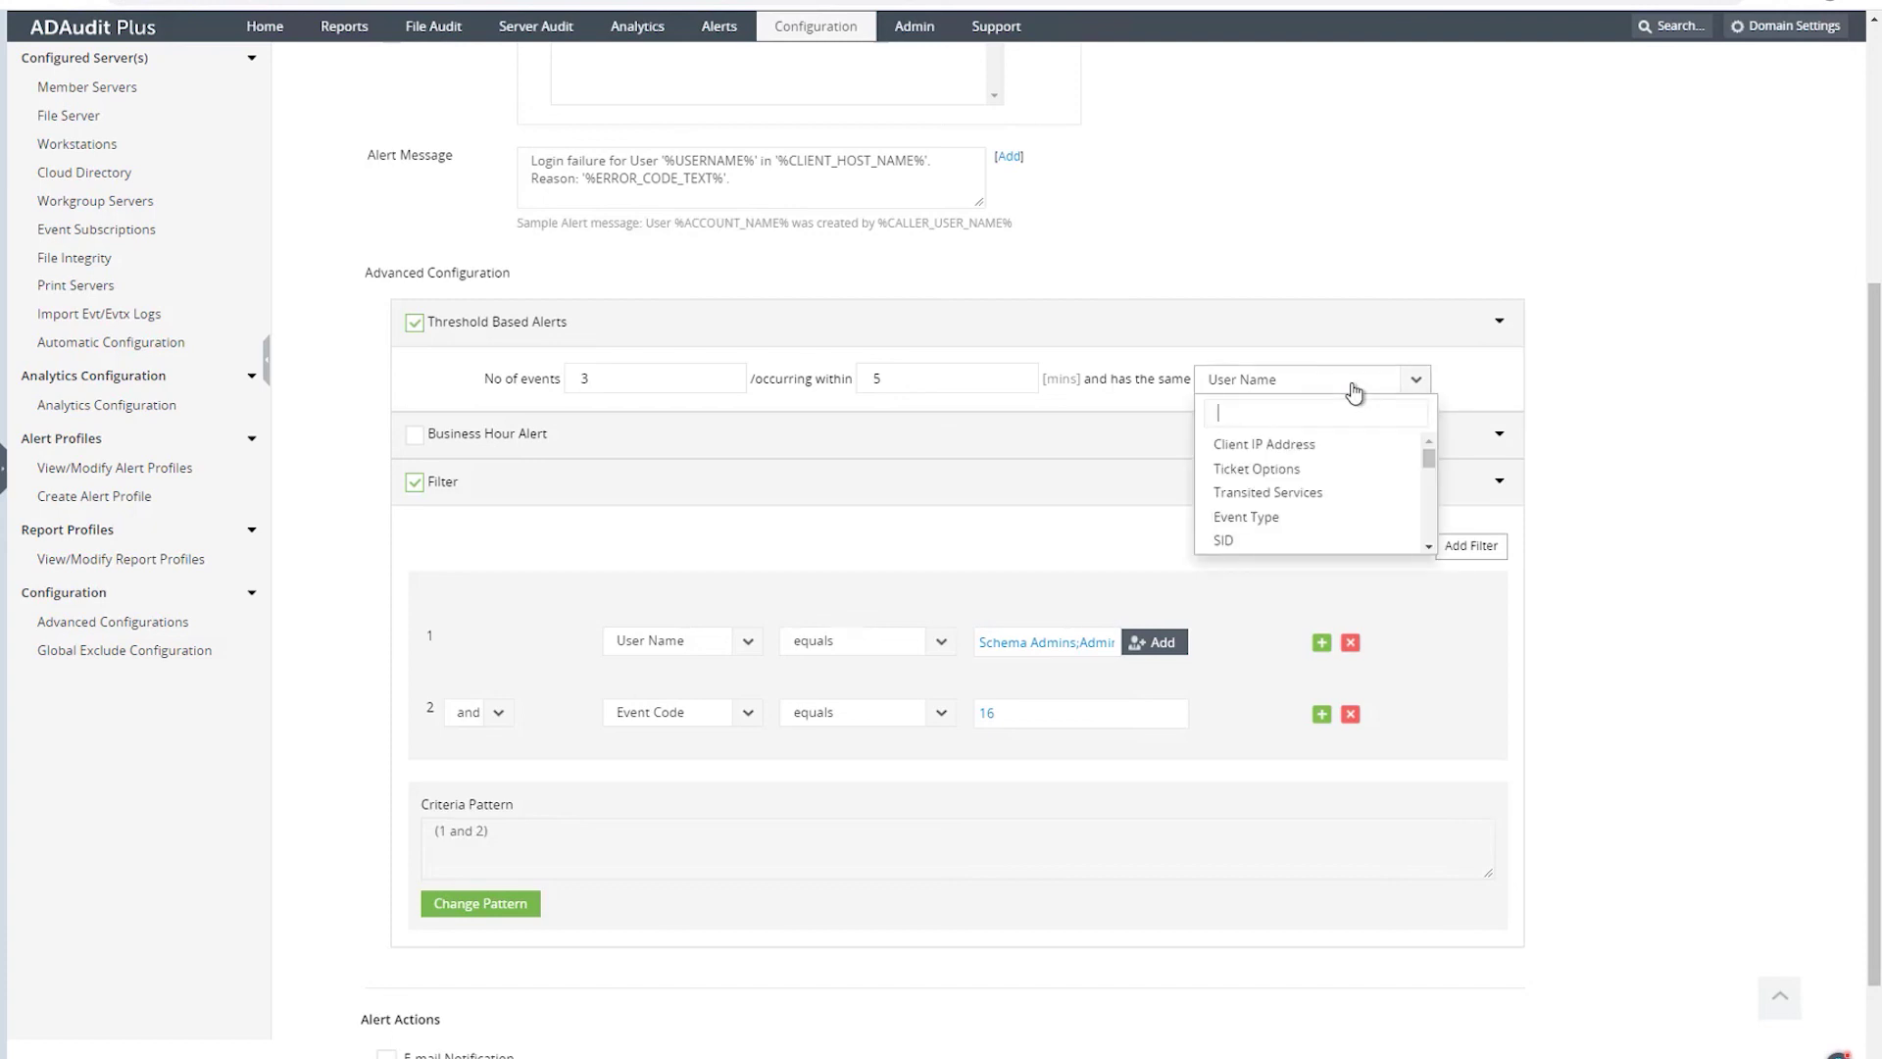
{"action": "scroll", "coordinate": [462, 622], "scroll_direction": "down", "scroll_amount": 1}
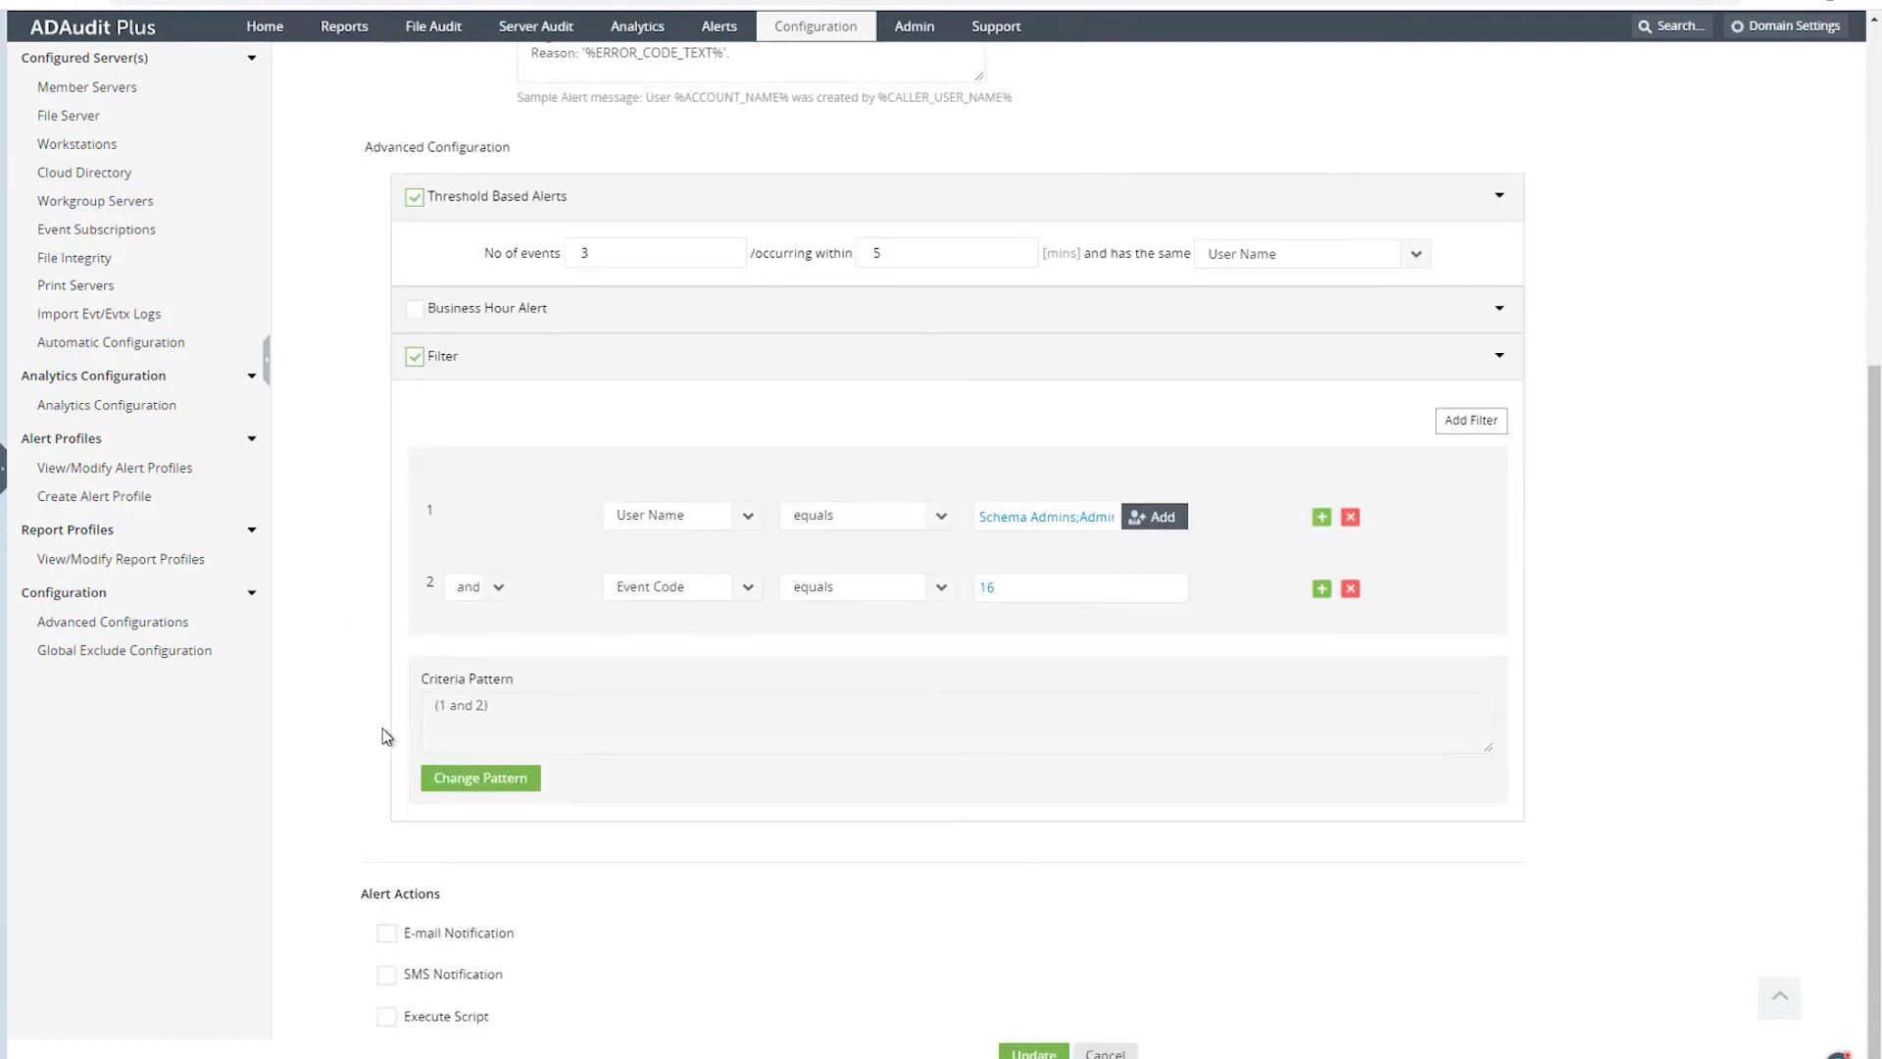
- Enable e-mail notification to a help-desk e-mail address
{"action": "left_click", "coordinate": [389, 941]}
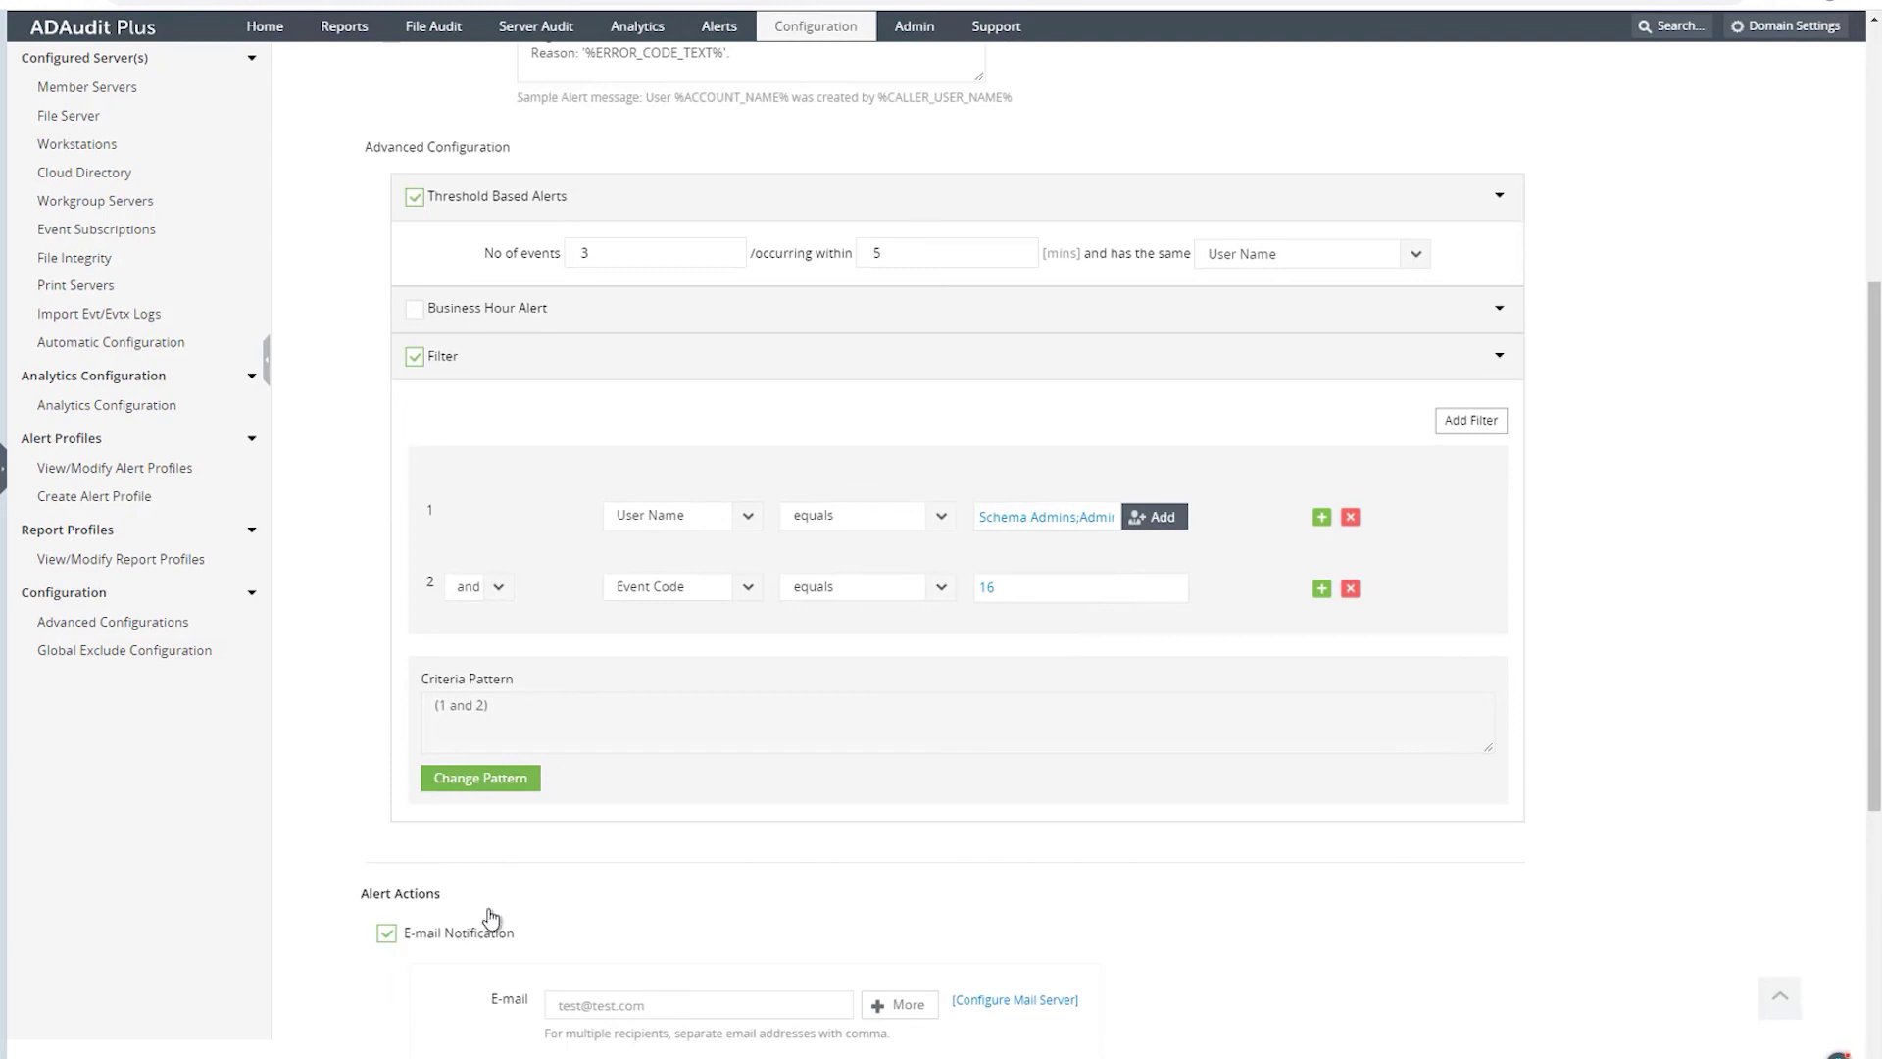
{"action": "scroll", "coordinate": [541, 900], "scroll_direction": "down", "scroll_amount": 4}
{"action": "left_click", "coordinate": [631, 521]}
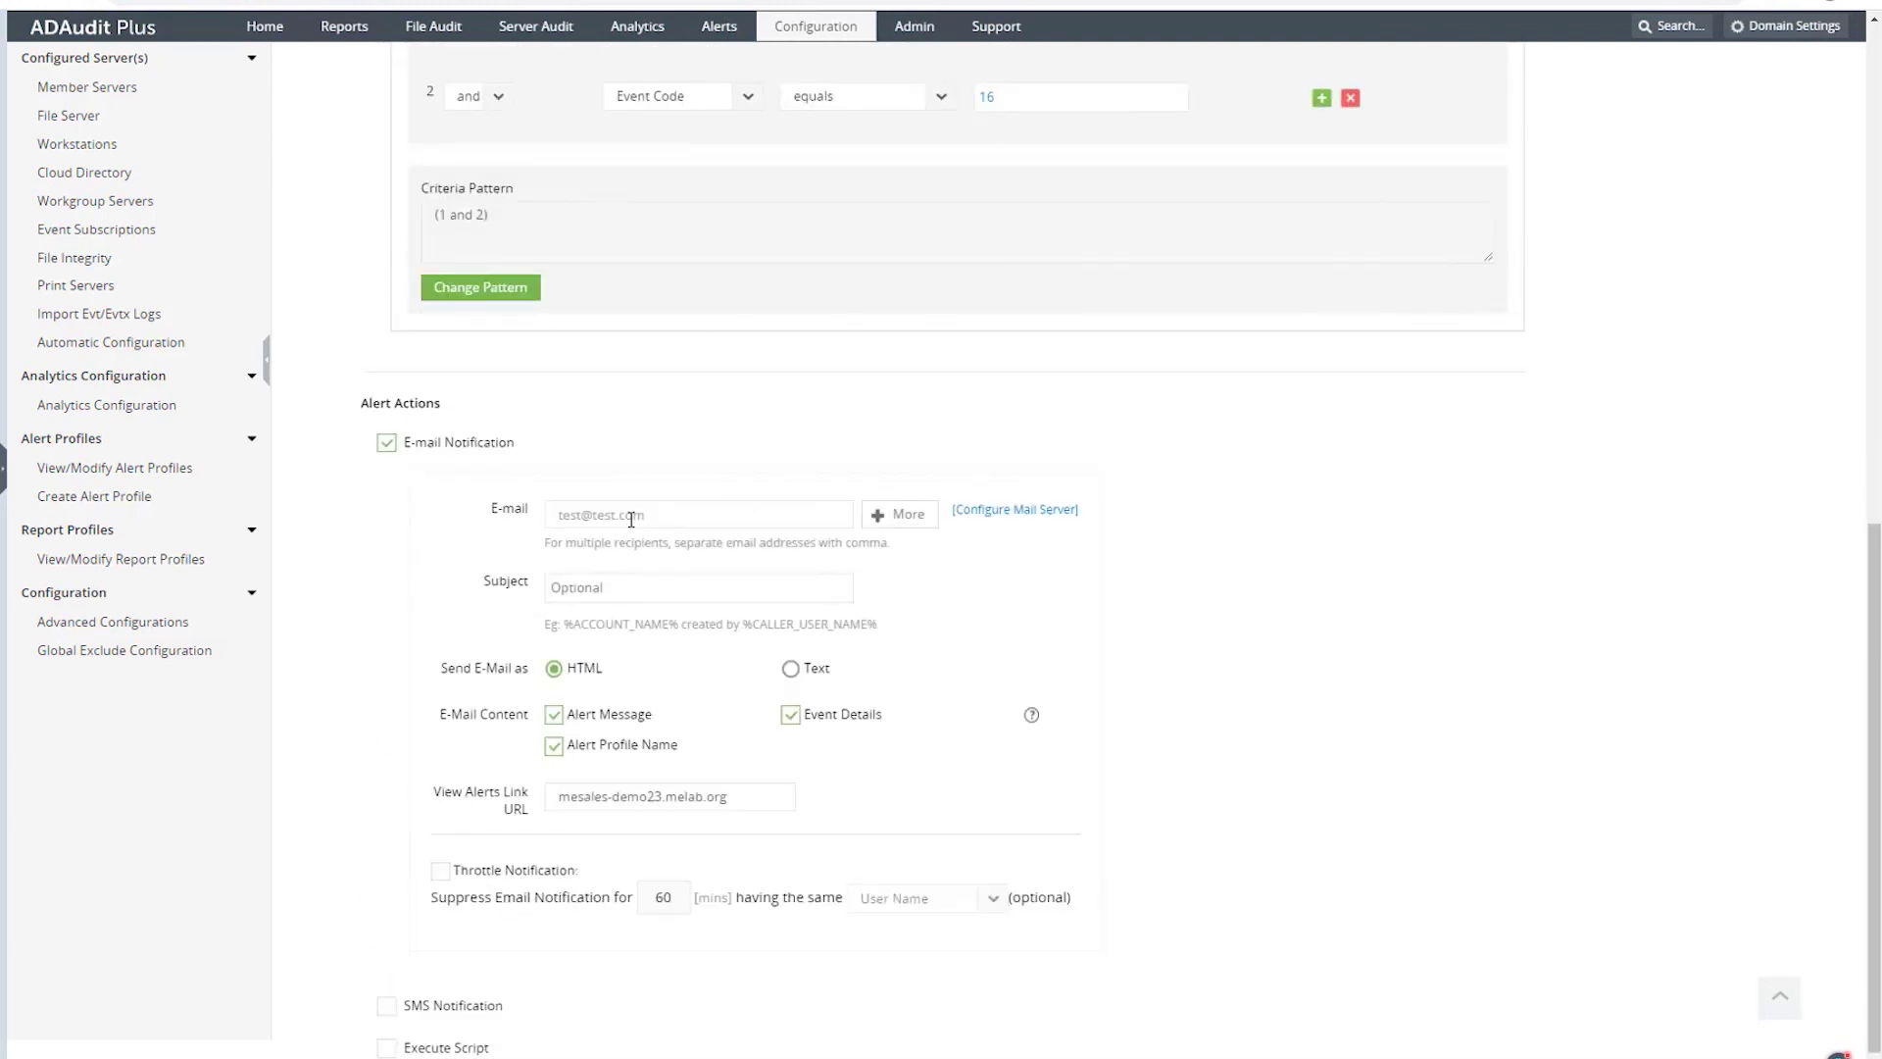
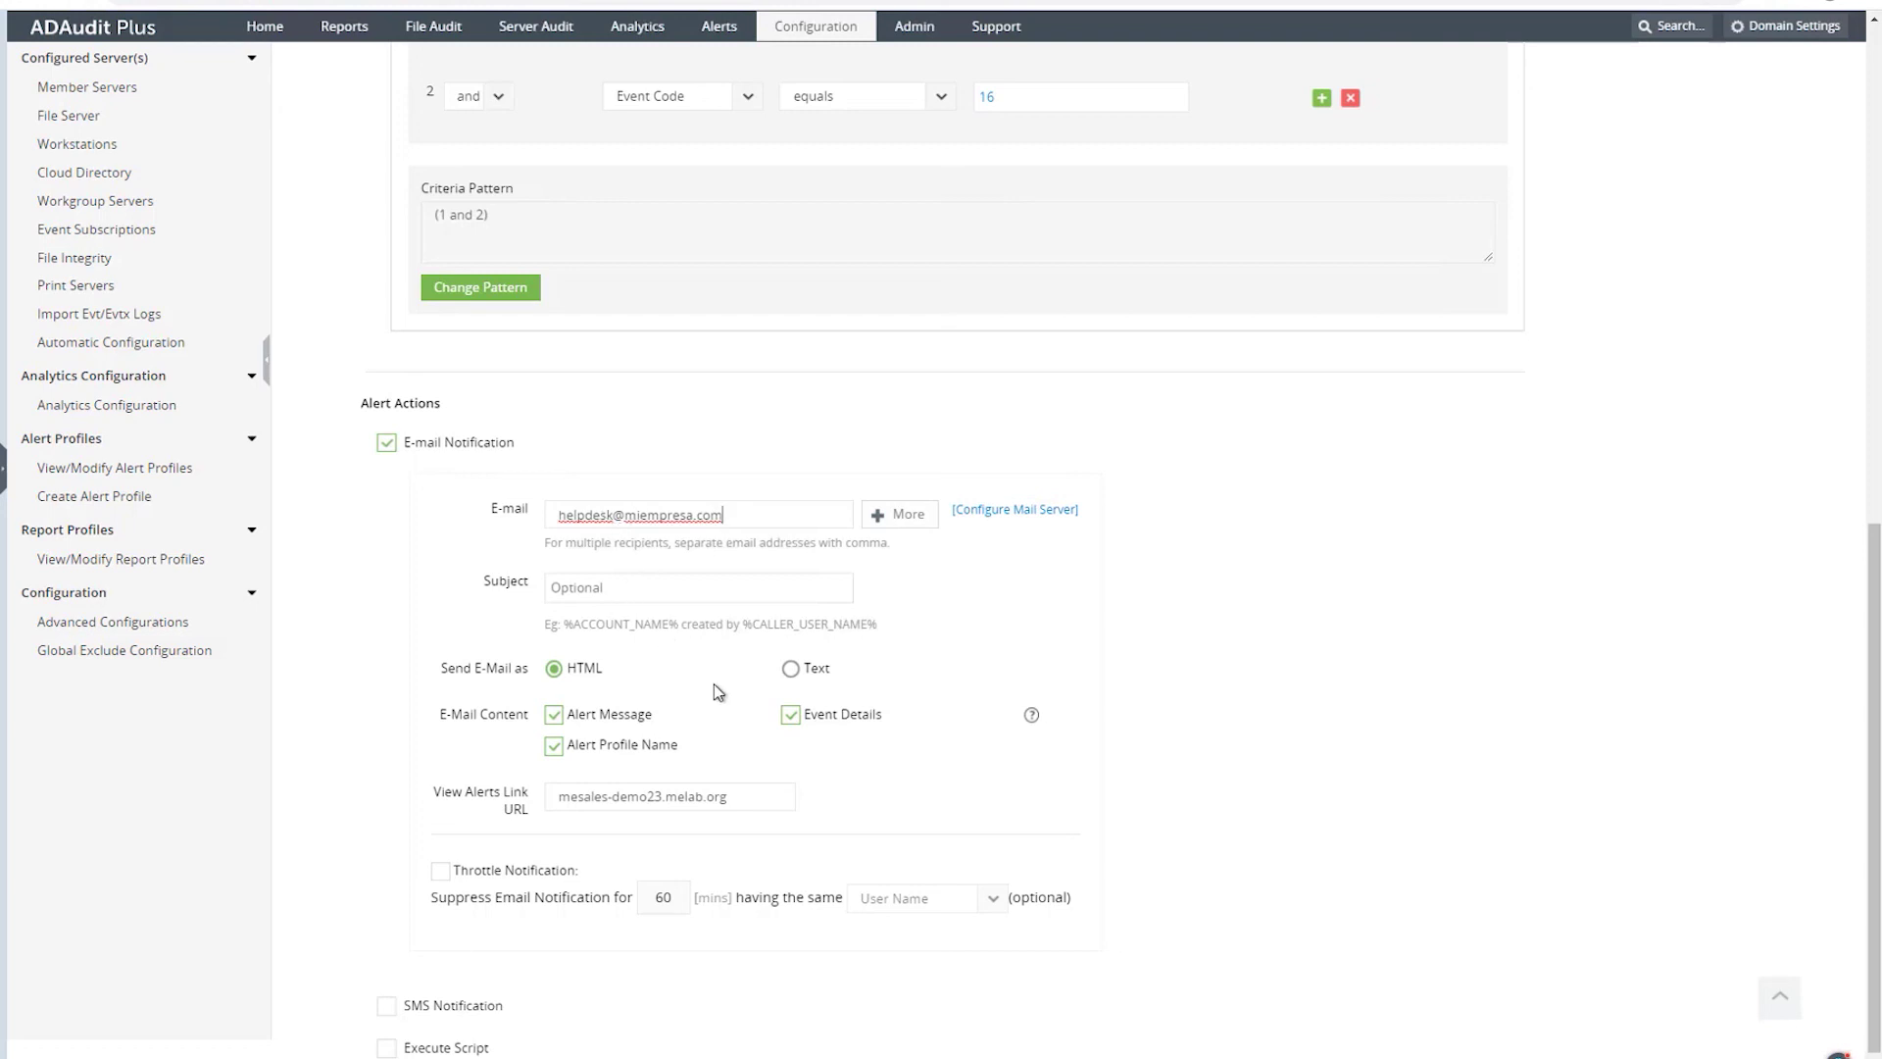
- Leave SMS notification switched off after checking its settings
{"action": "scroll", "coordinate": [694, 702], "scroll_direction": "down", "scroll_amount": 1}
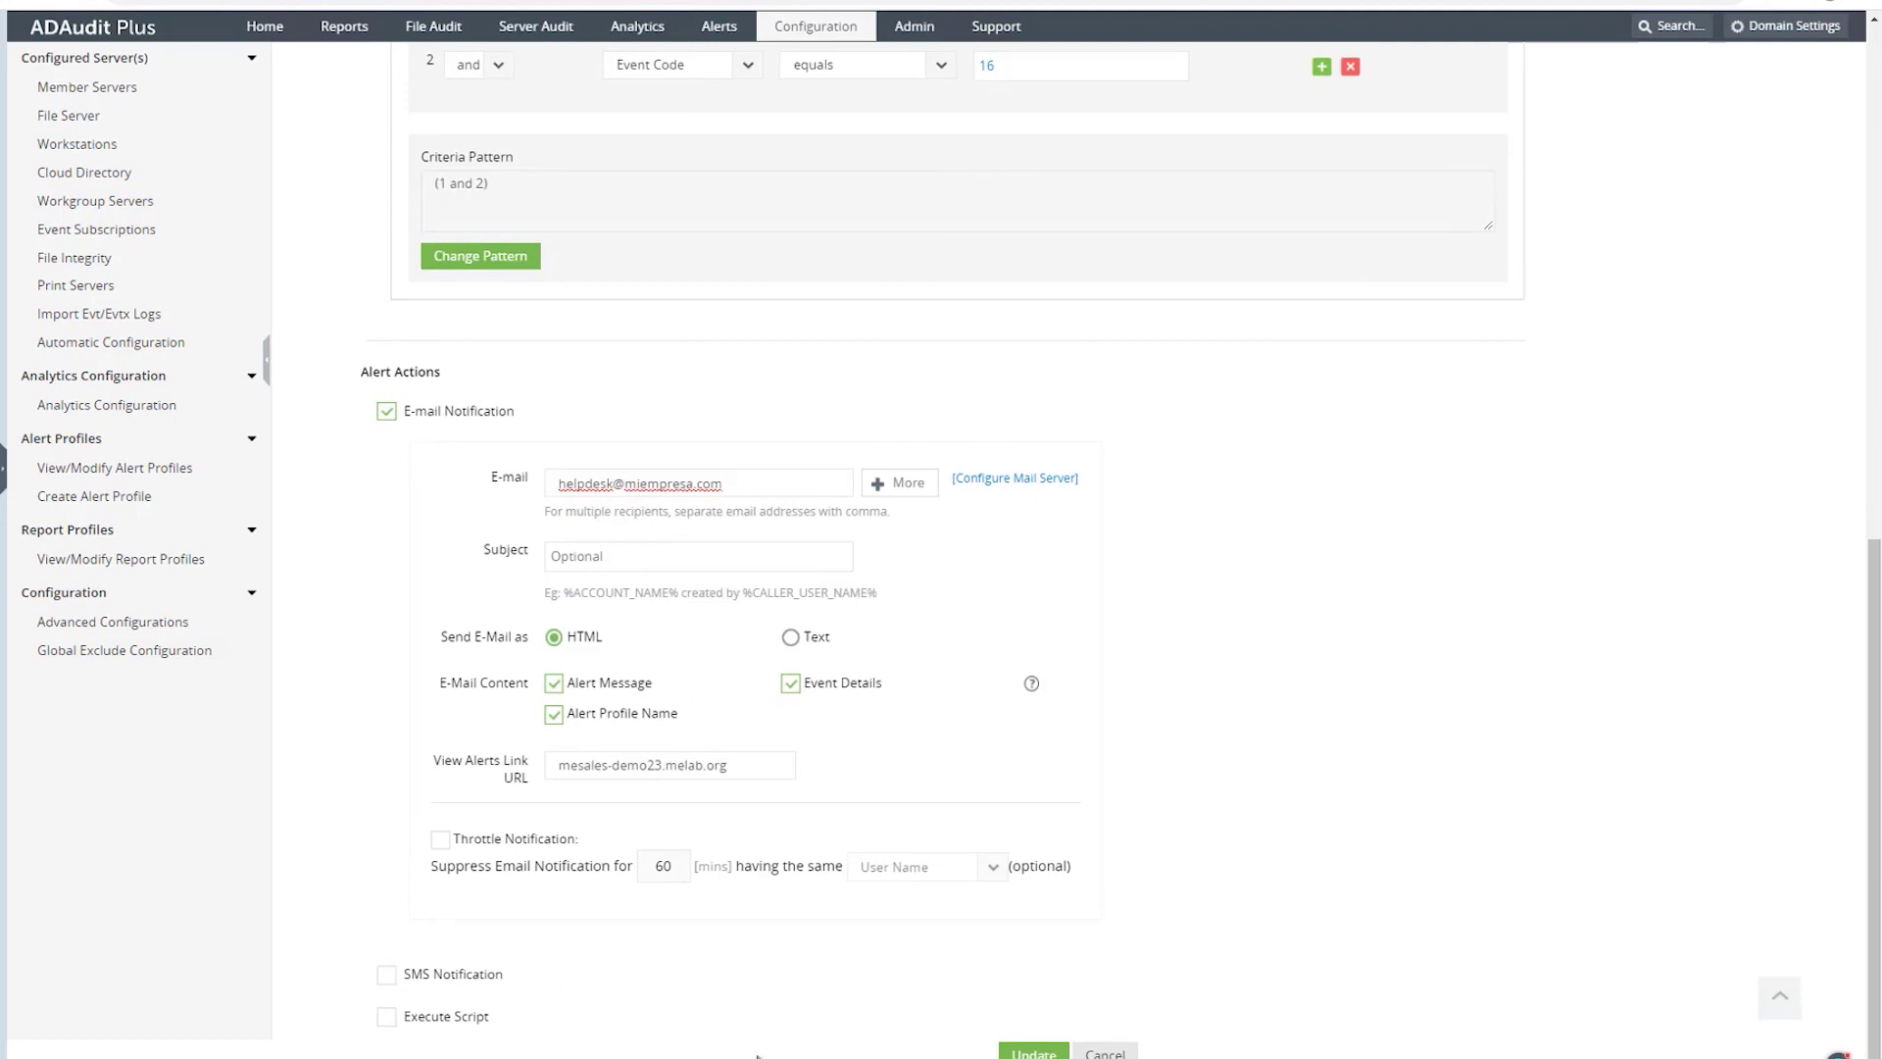
{"action": "left_click", "coordinate": [386, 977]}
{"action": "left_click", "coordinate": [386, 977]}
{"action": "left_click", "coordinate": [384, 979]}
{"action": "scroll", "coordinate": [602, 945], "scroll_direction": "down", "scroll_amount": 2}
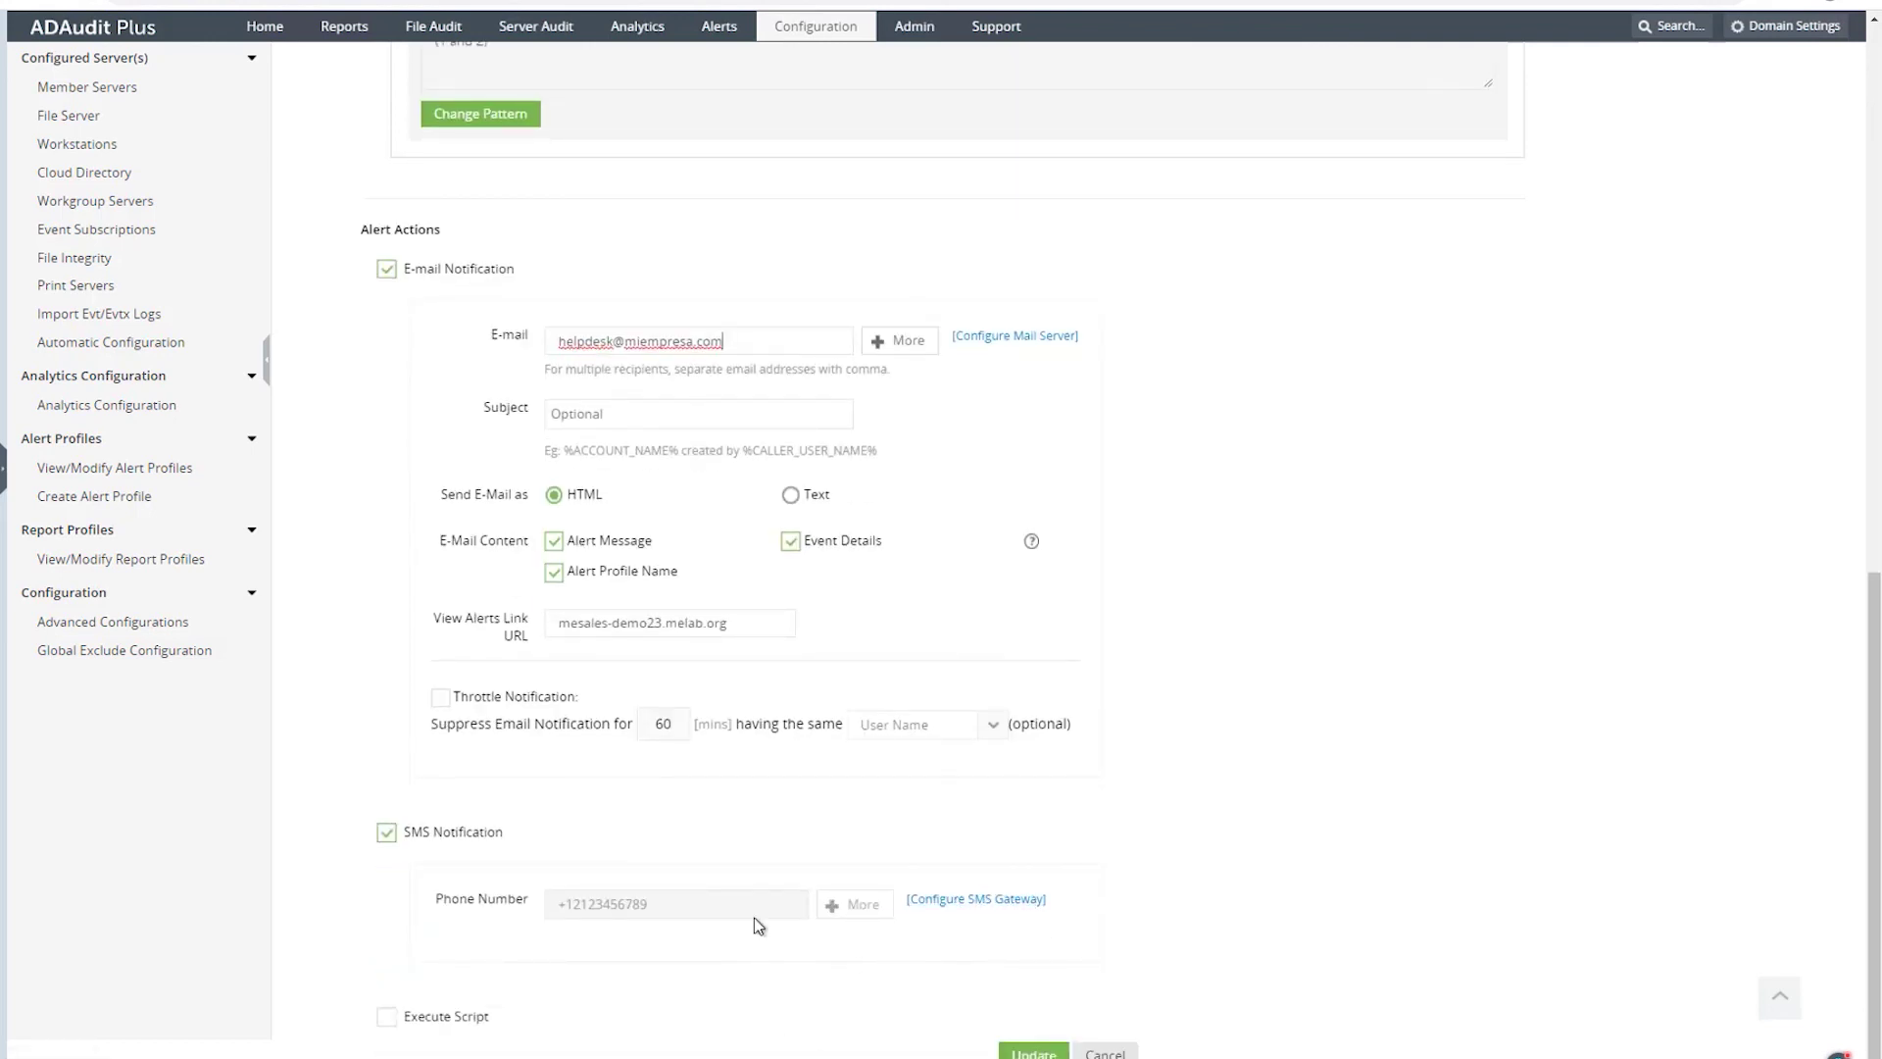
{"action": "left_click", "coordinate": [386, 833]}
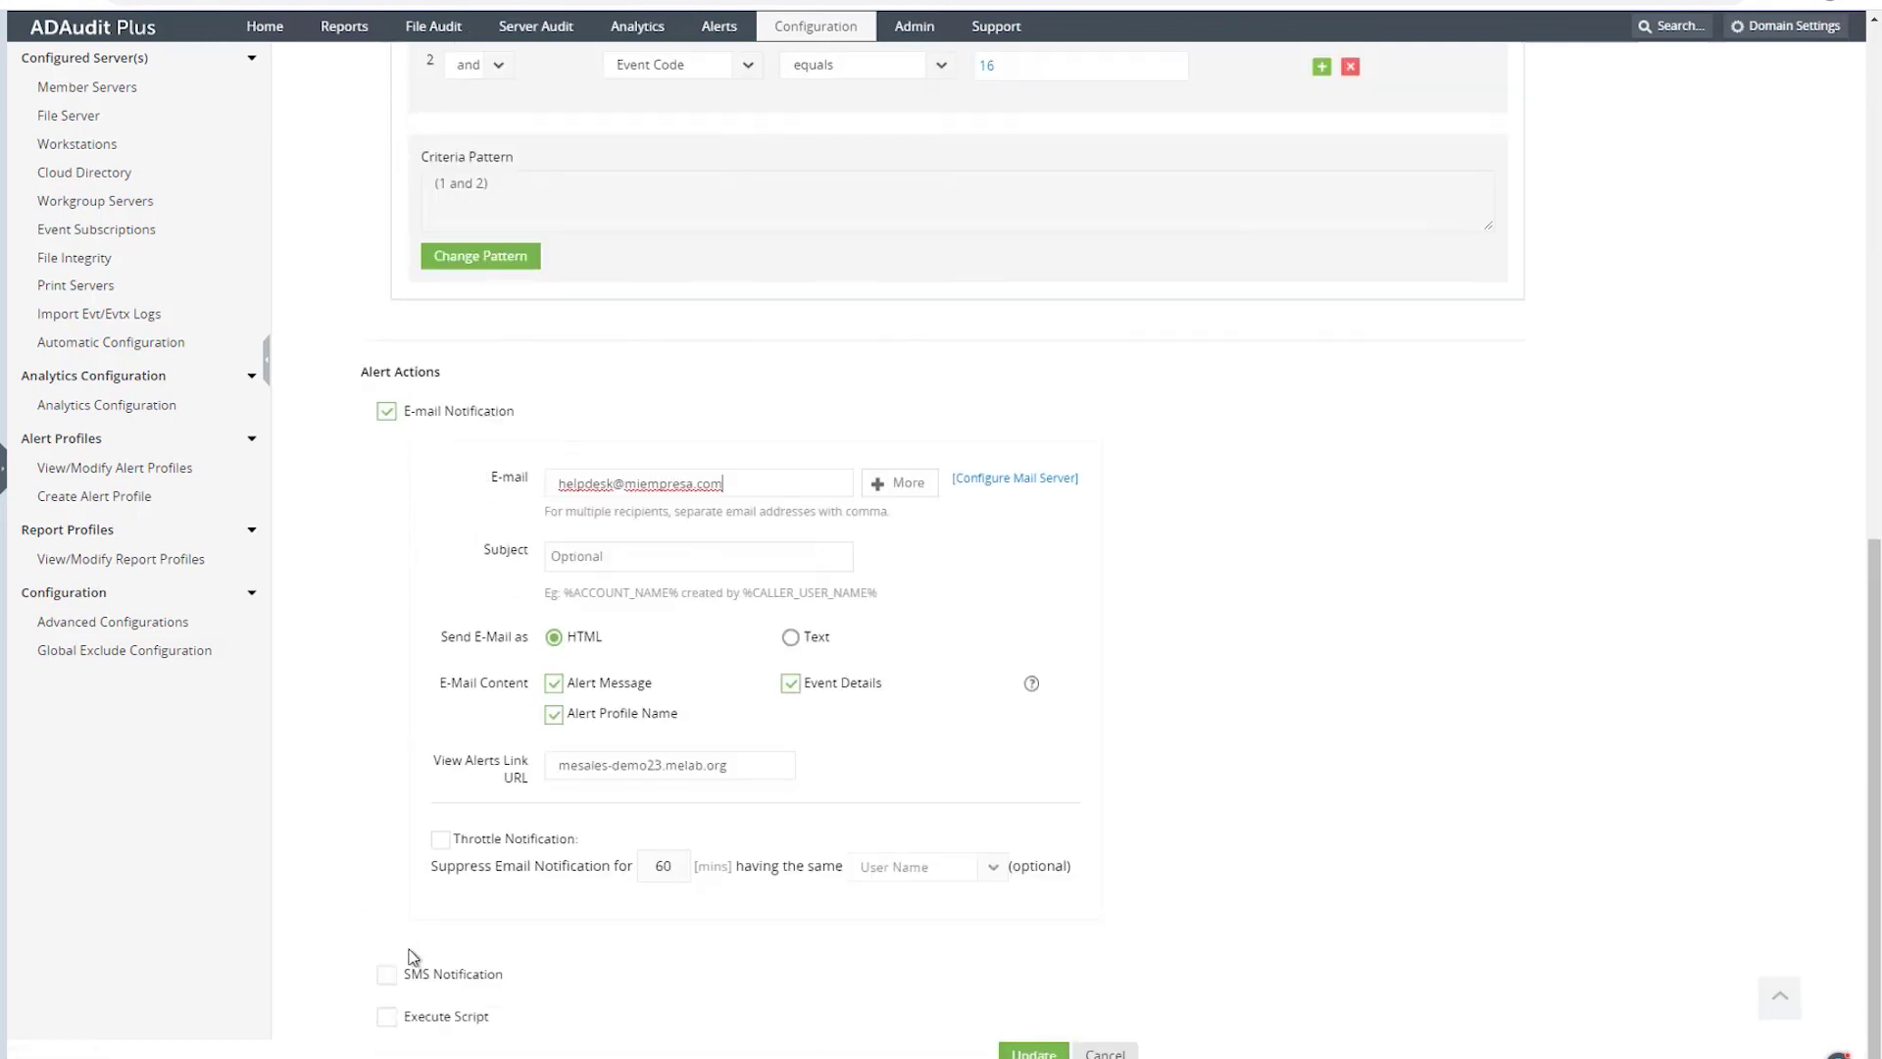
- Enable Execute Script so a script runs when the alert fires
{"action": "left_click", "coordinate": [388, 1017]}
{"action": "scroll", "coordinate": [920, 790], "scroll_direction": "down", "scroll_amount": 2}
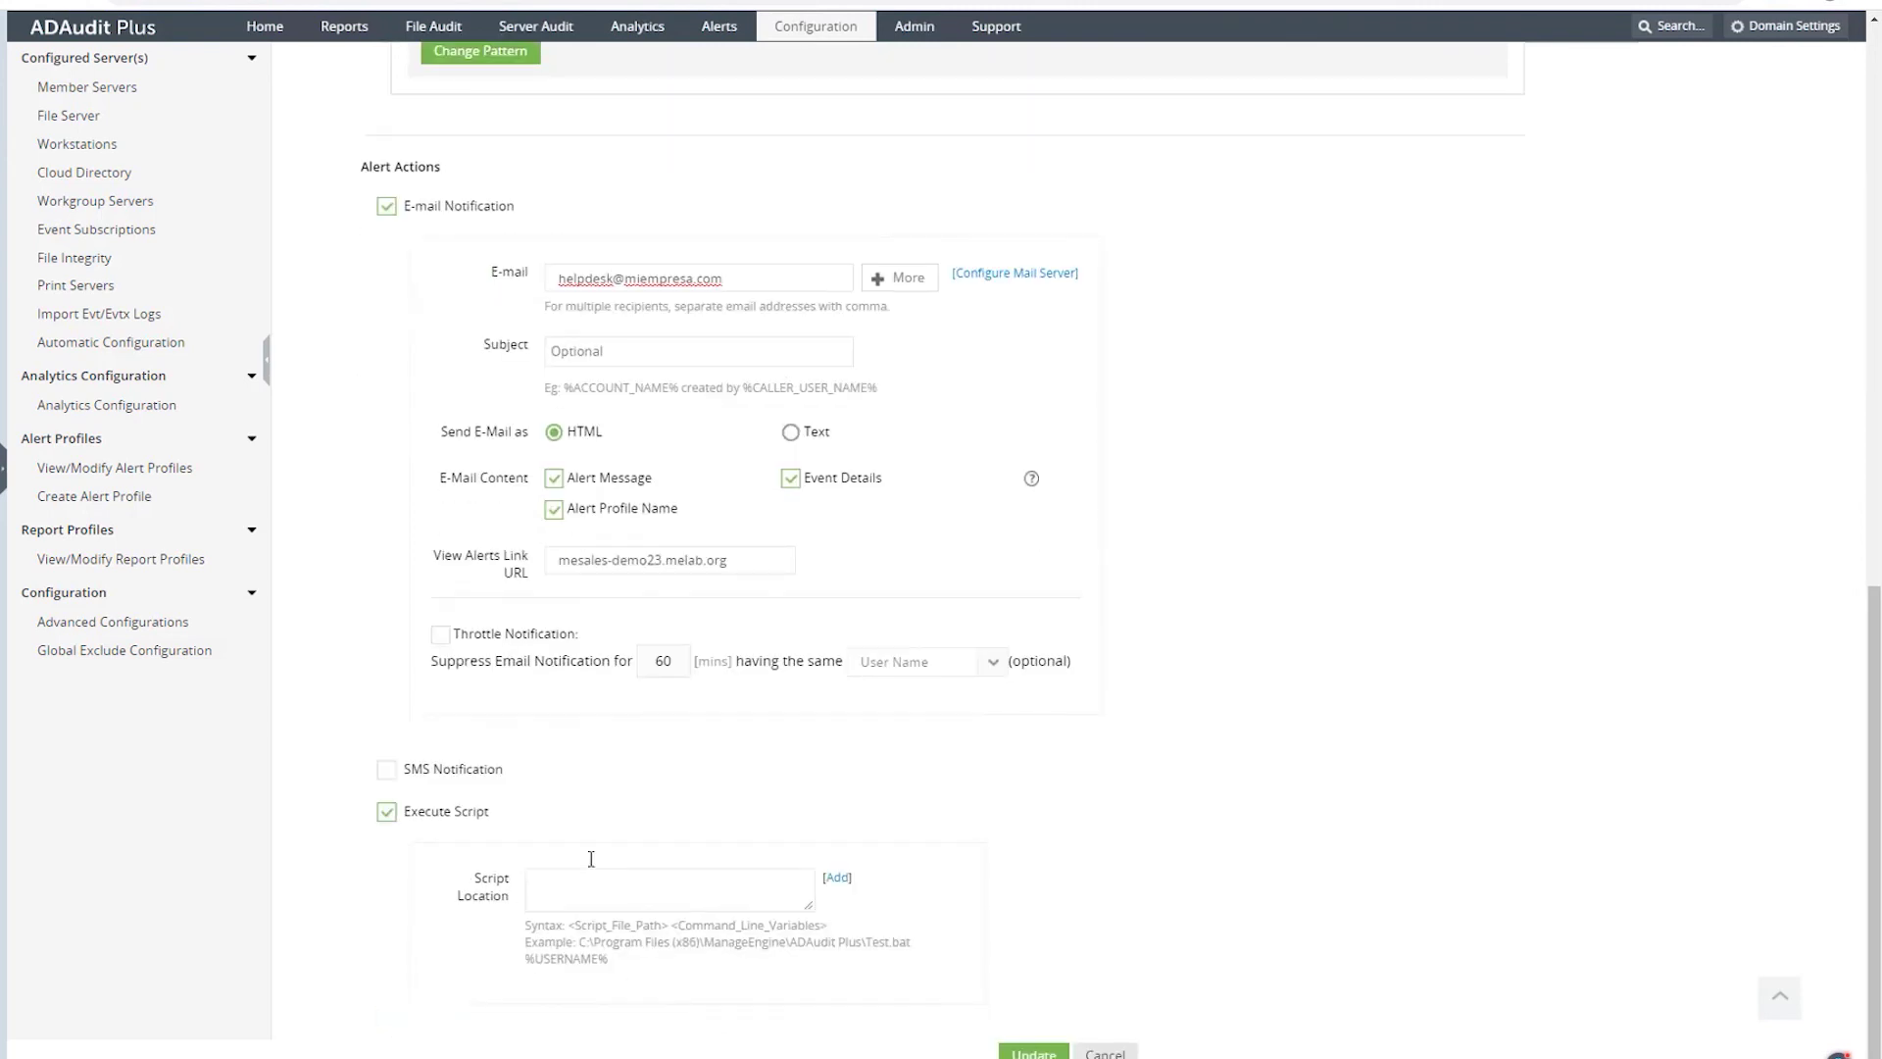
{"action": "left_click", "coordinate": [576, 891]}
{"action": "left_click", "coordinate": [838, 880]}
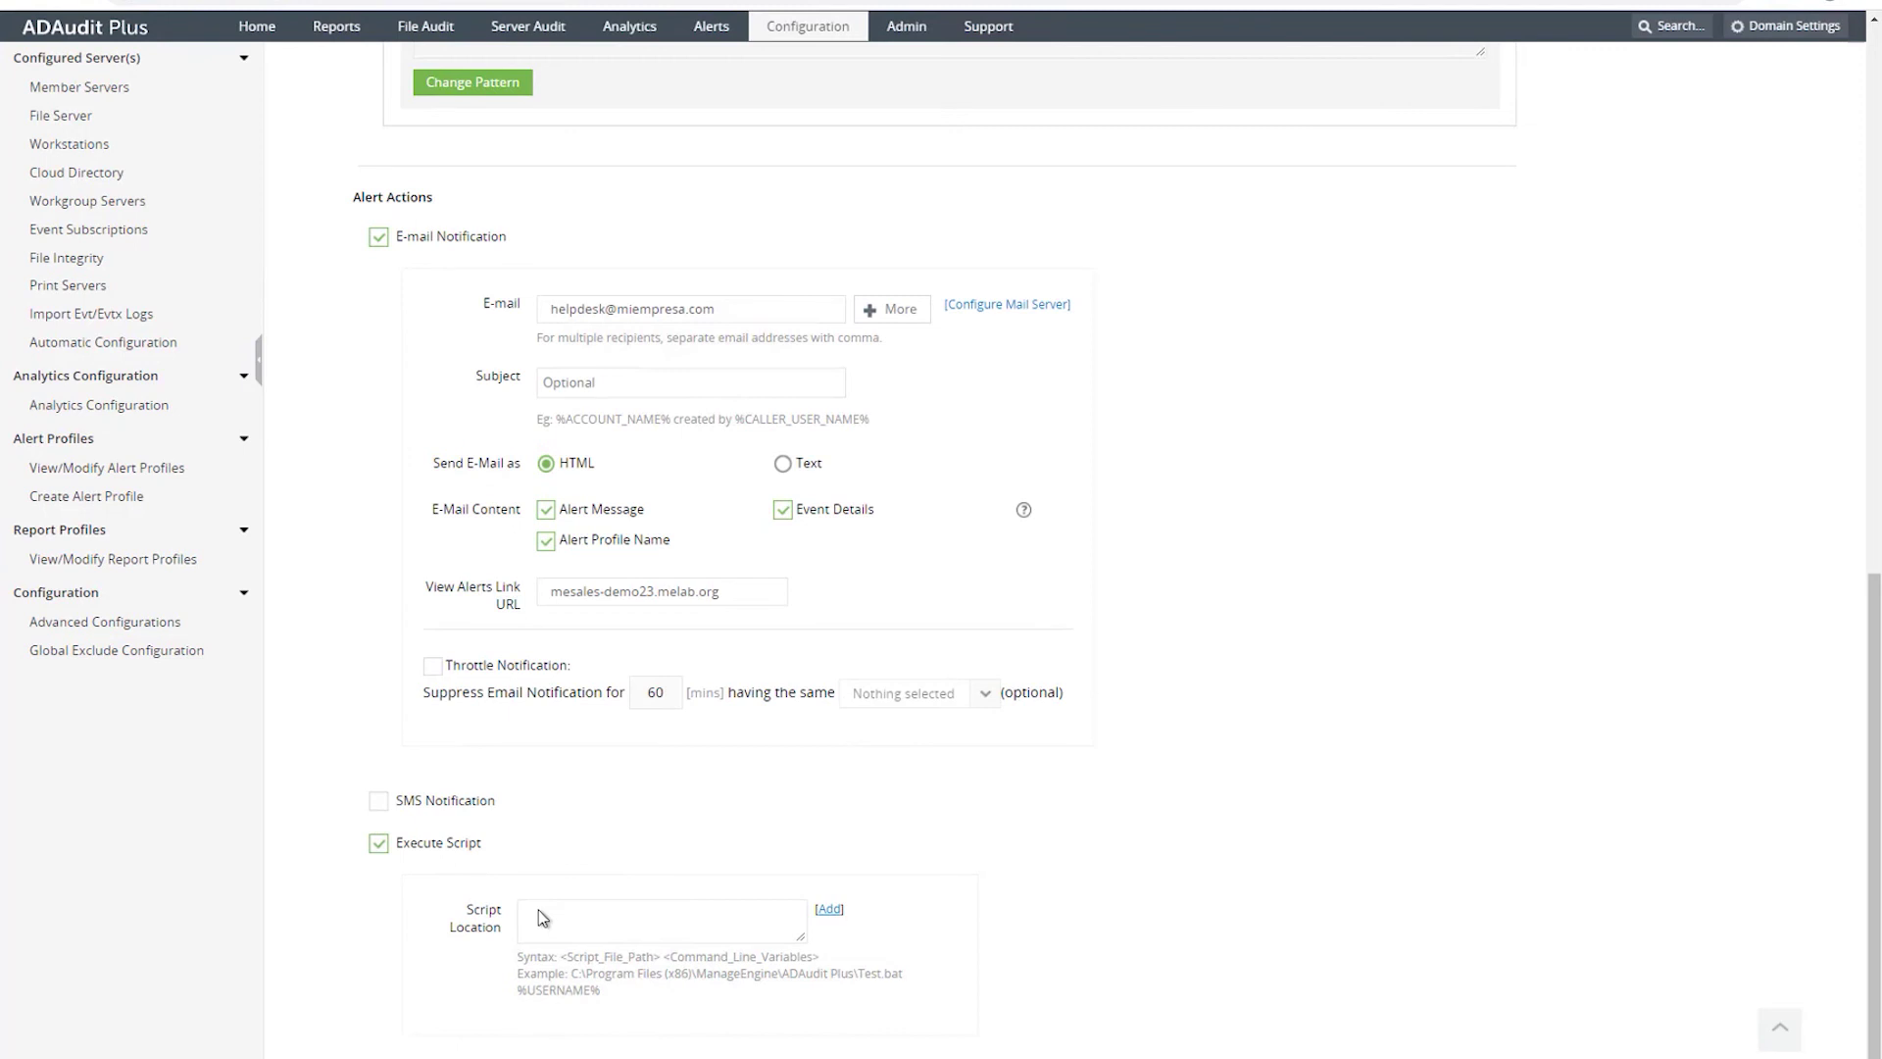